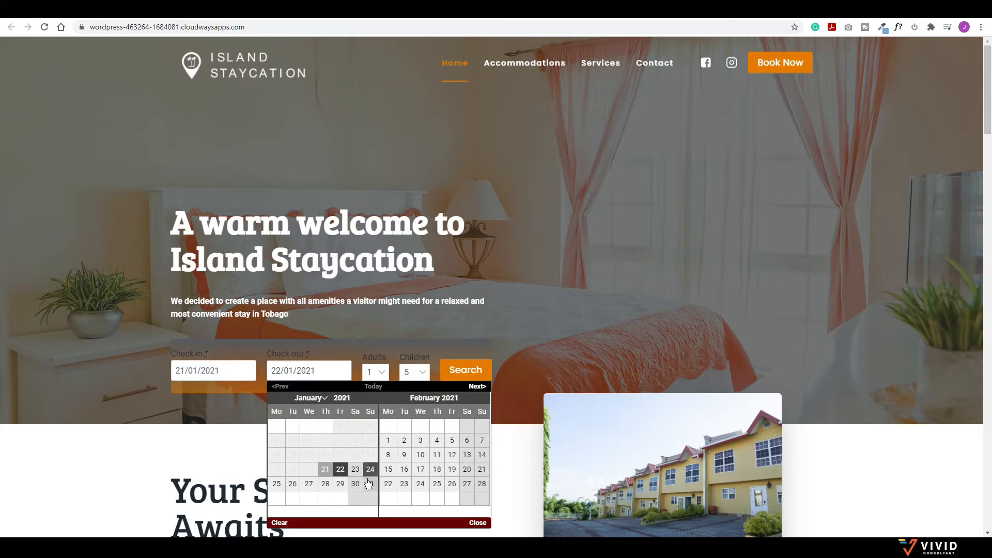
# Step: Search availability for 7 adults and 4 children
pyautogui.click(379, 373)
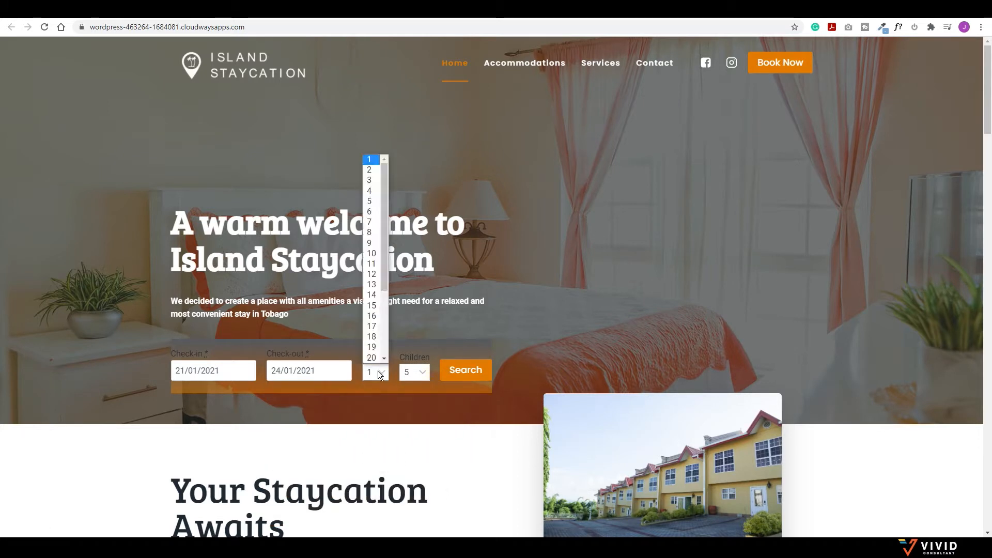
pyautogui.click(372, 225)
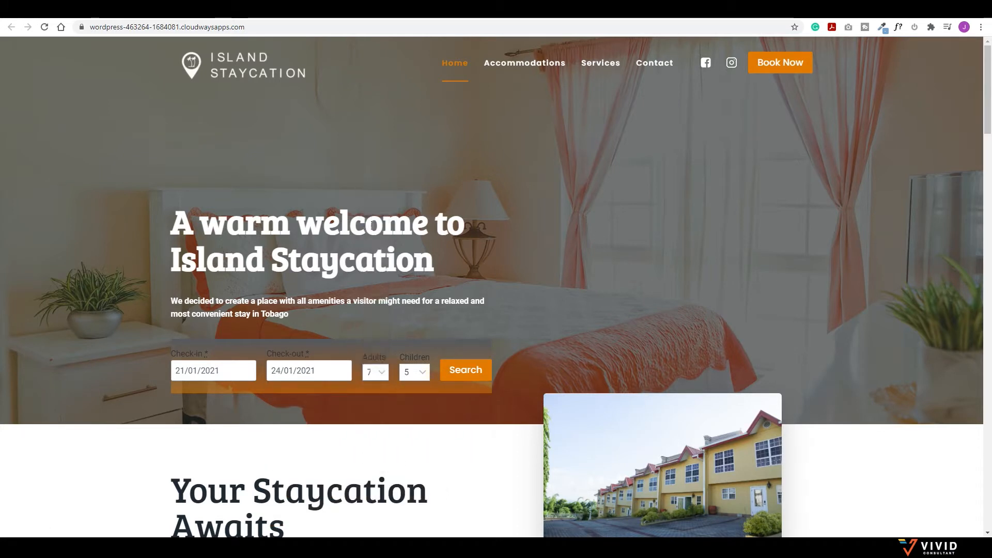
pyautogui.click(410, 372)
pyautogui.click(408, 432)
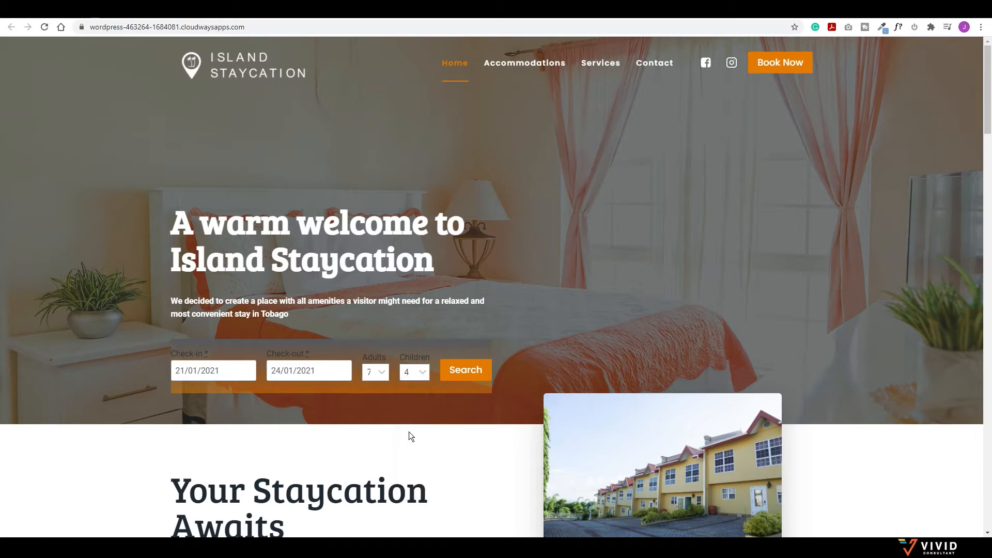
pyautogui.click(460, 374)
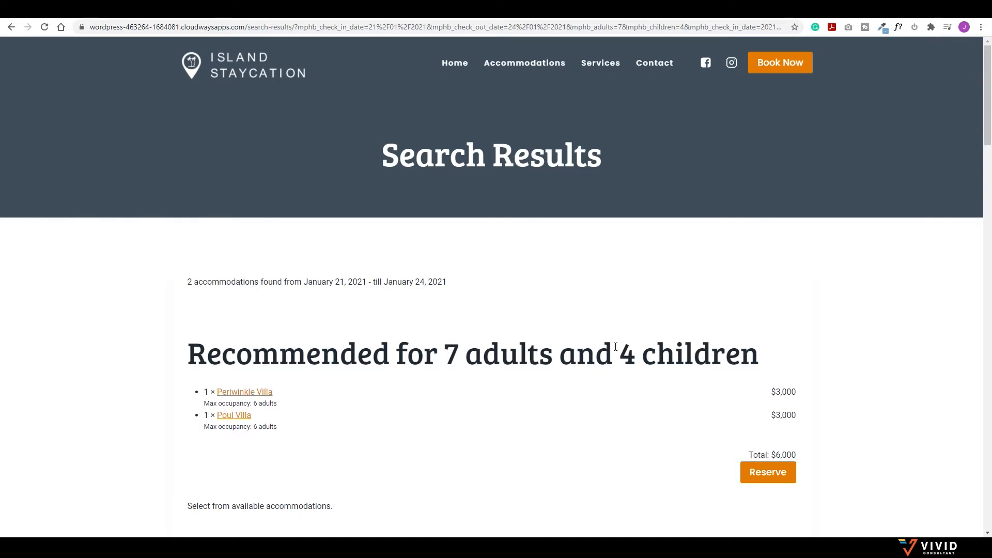
# Step: Scroll the recommended villas down to Poui Villa, then return to the home page
pyautogui.scroll(-10, 615, 347)
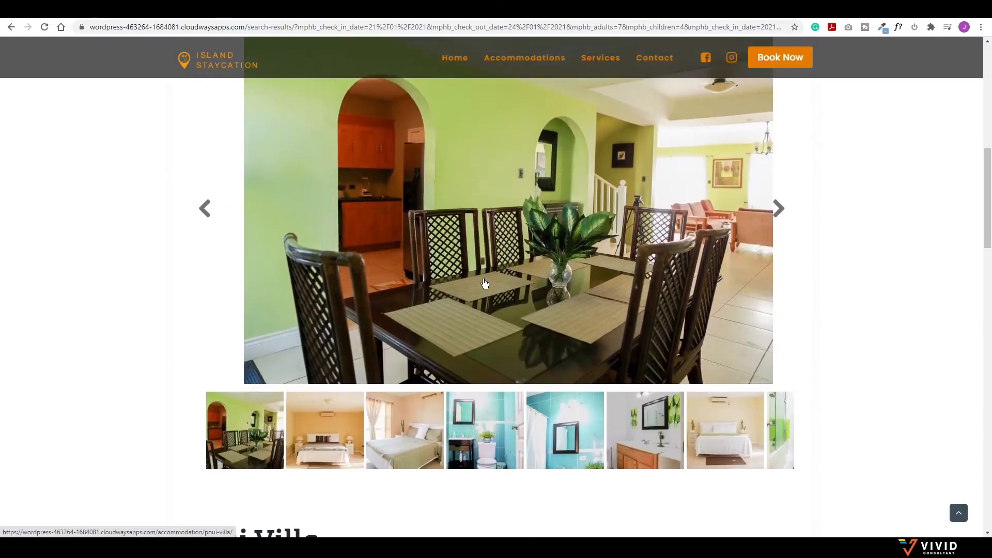
pyautogui.scroll(-9, 484, 283)
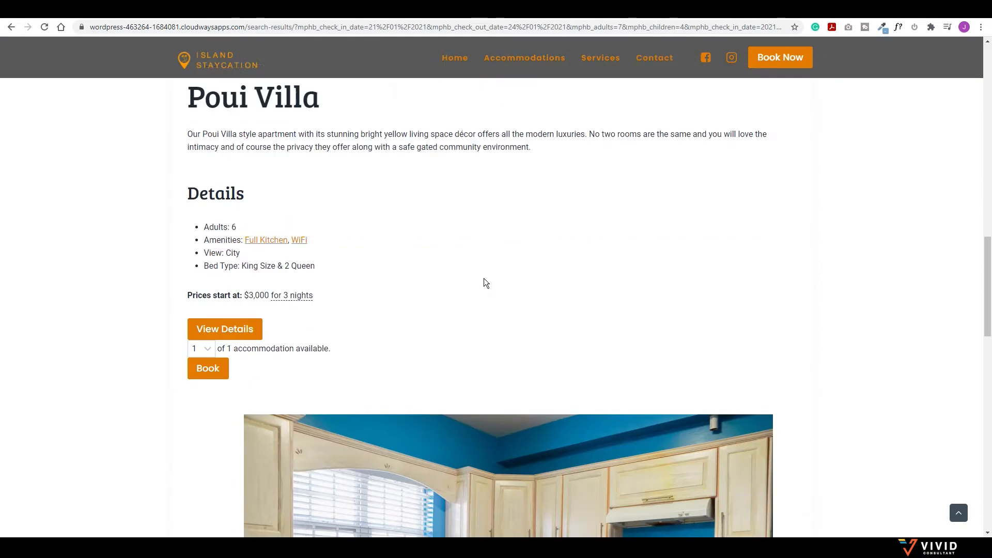
pyautogui.scroll(-1, 485, 282)
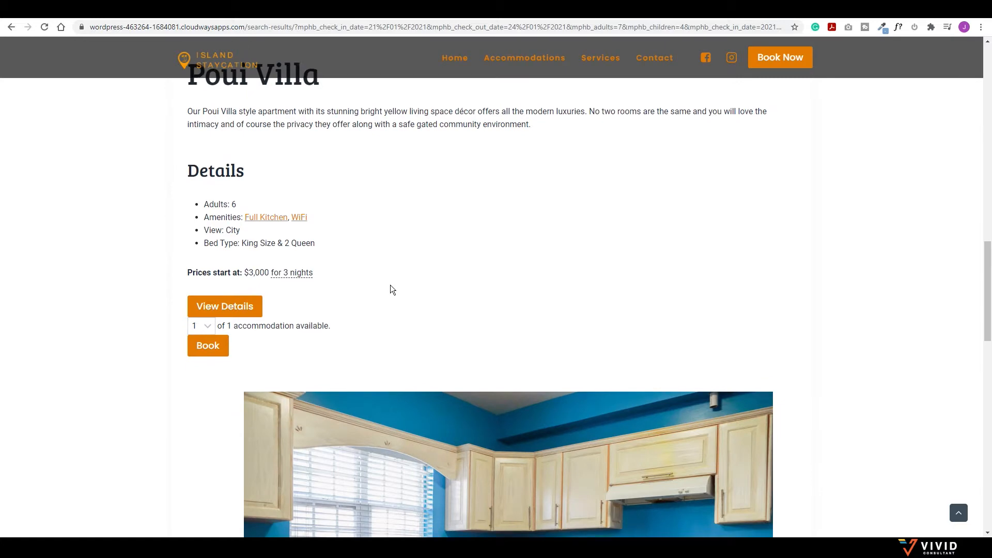
pyautogui.scroll(-1, 389, 287)
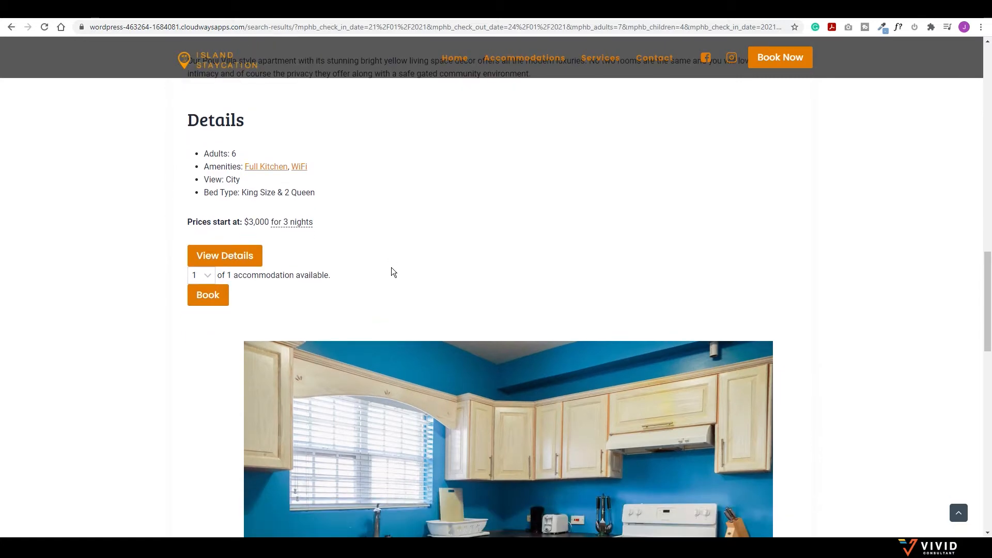
pyautogui.scroll(2, 426, 260)
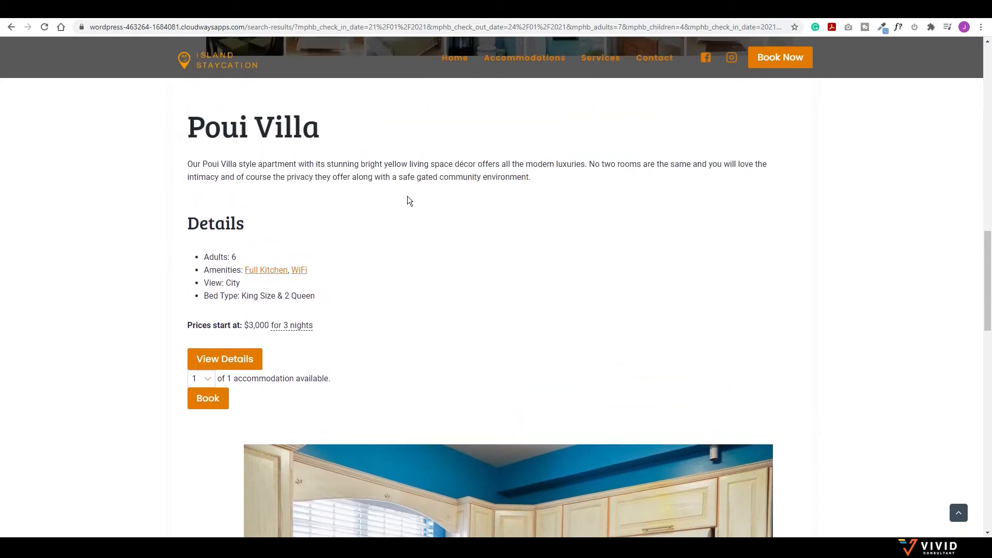
pyautogui.click(219, 67)
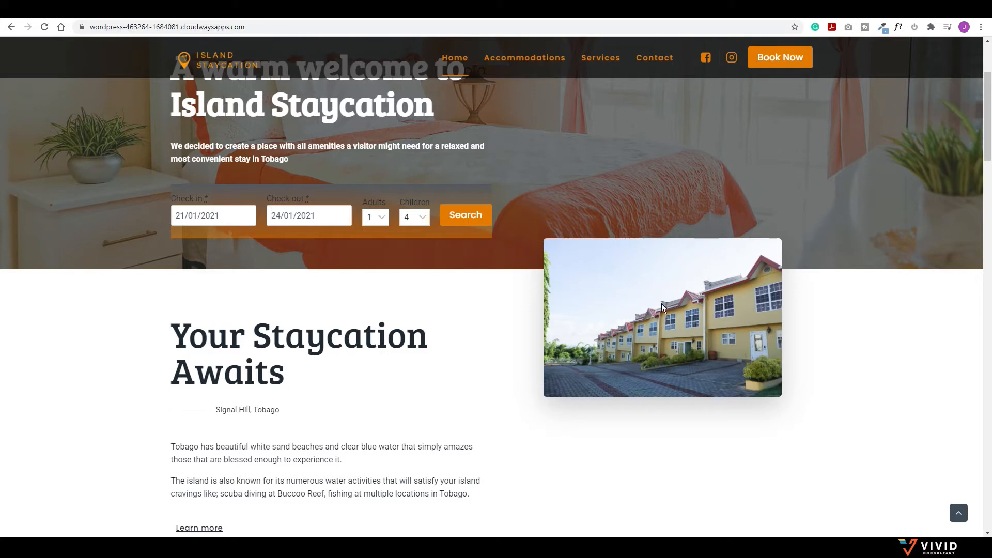
# Step: Scroll to Featured Properties and advance the Poui Villa card's photo carousel
pyautogui.scroll(-8, 661, 303)
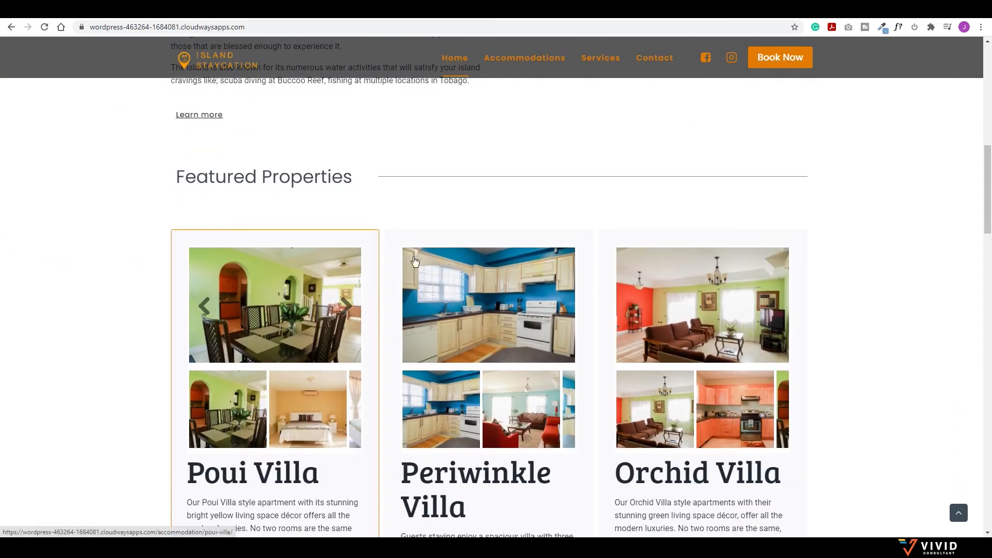
pyautogui.scroll(-2, 746, 304)
pyautogui.moveTo(746, 305)
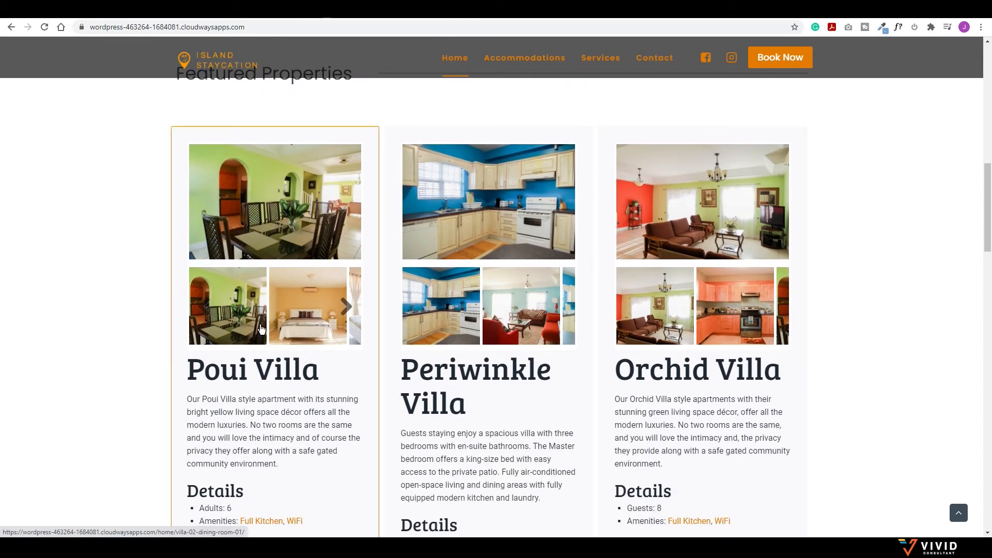
pyautogui.click(345, 306)
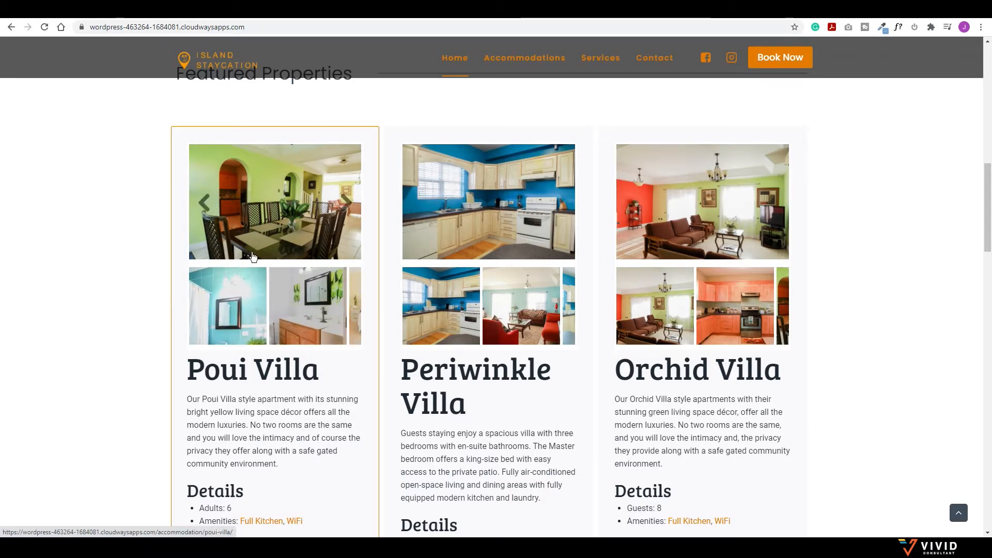
# Step: Scroll through Services and guest testimonials, then go to the Accommodations page
pyautogui.scroll(-3, 276, 322)
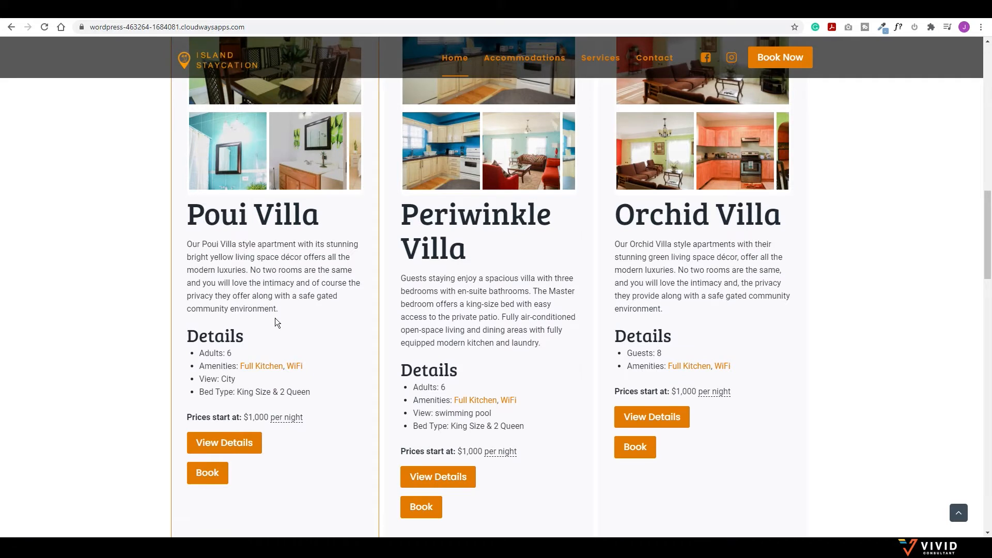
pyautogui.scroll(-2, 270, 319)
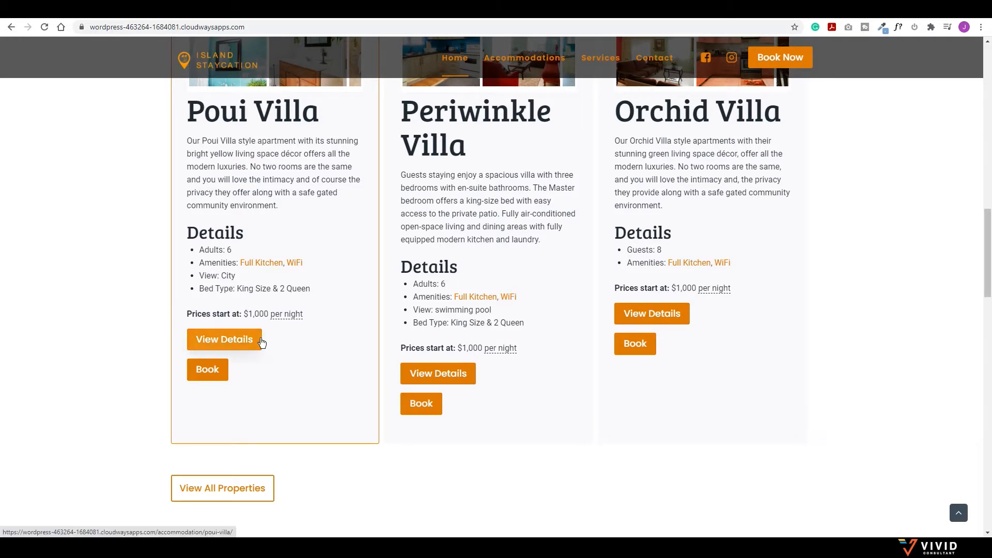
pyautogui.scroll(-3, 458, 323)
pyautogui.scroll(-4, 421, 336)
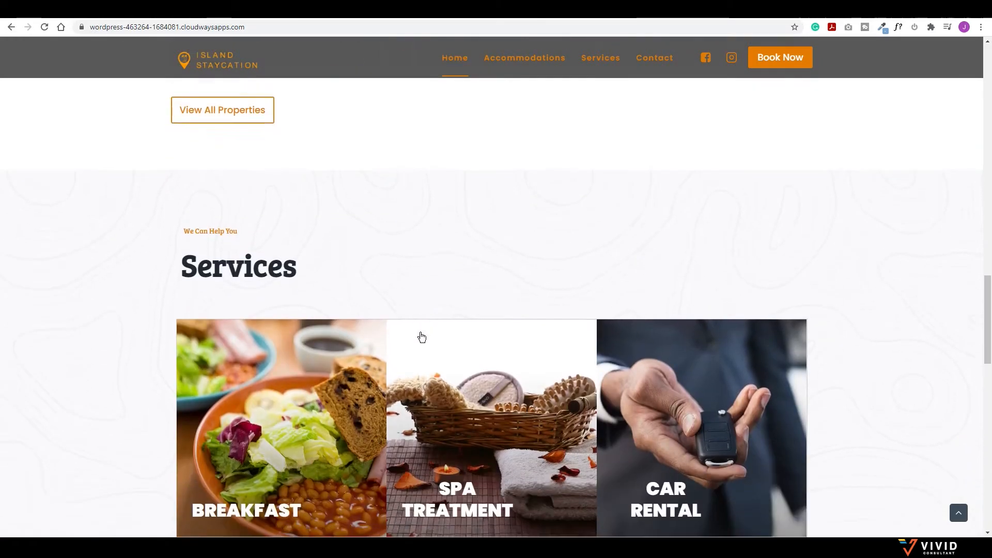
pyautogui.scroll(-1, 422, 336)
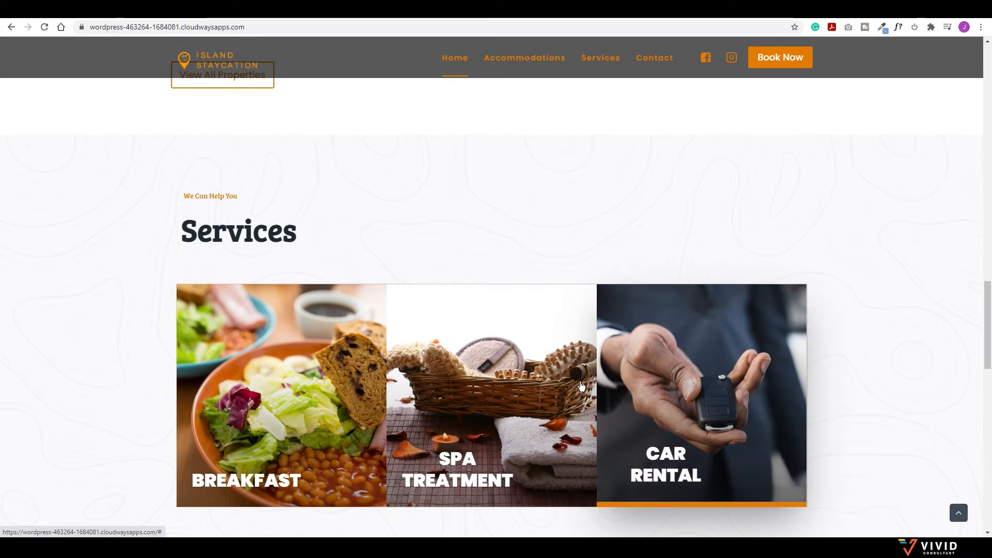
pyautogui.scroll(-9, 568, 387)
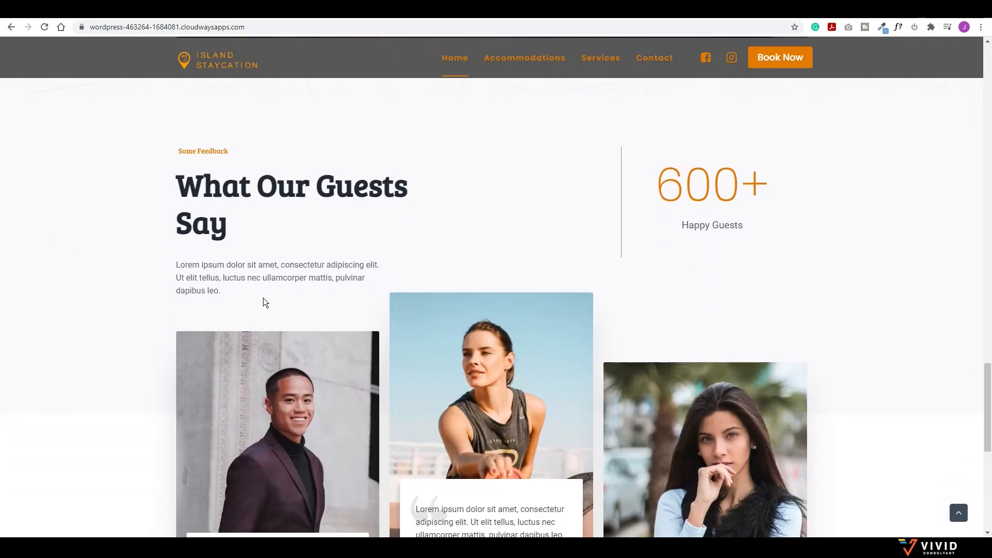
pyautogui.scroll(-5, 405, 295)
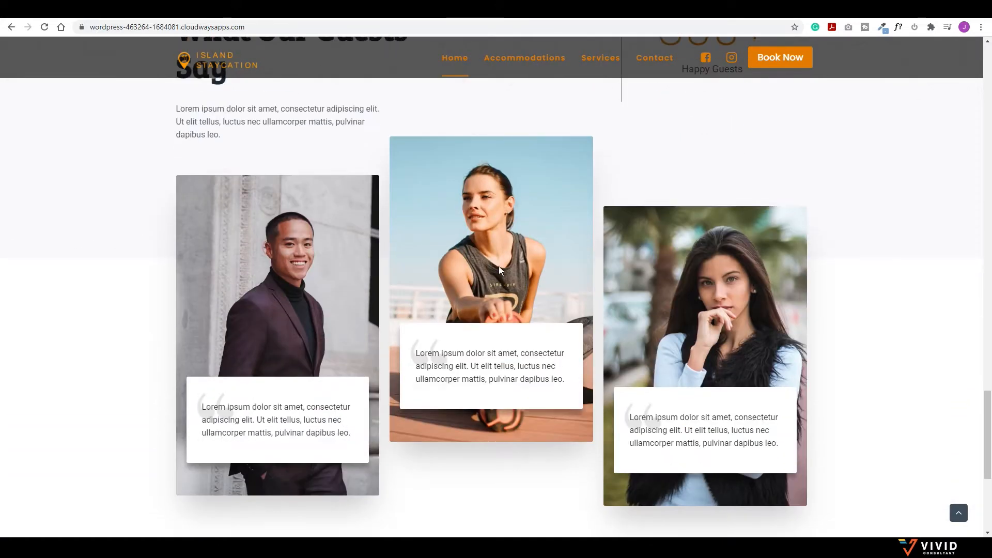
pyautogui.scroll(20, 525, 218)
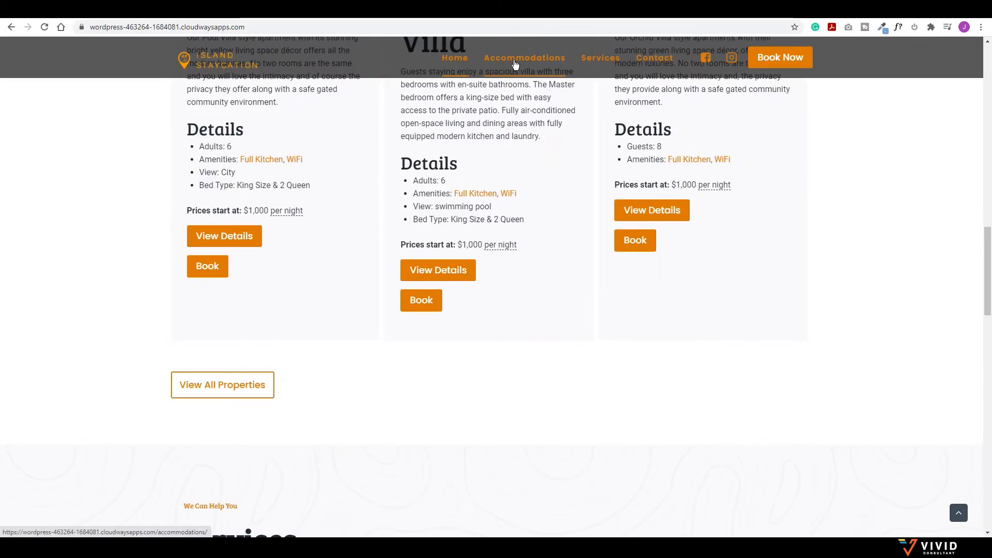
pyautogui.click(515, 63)
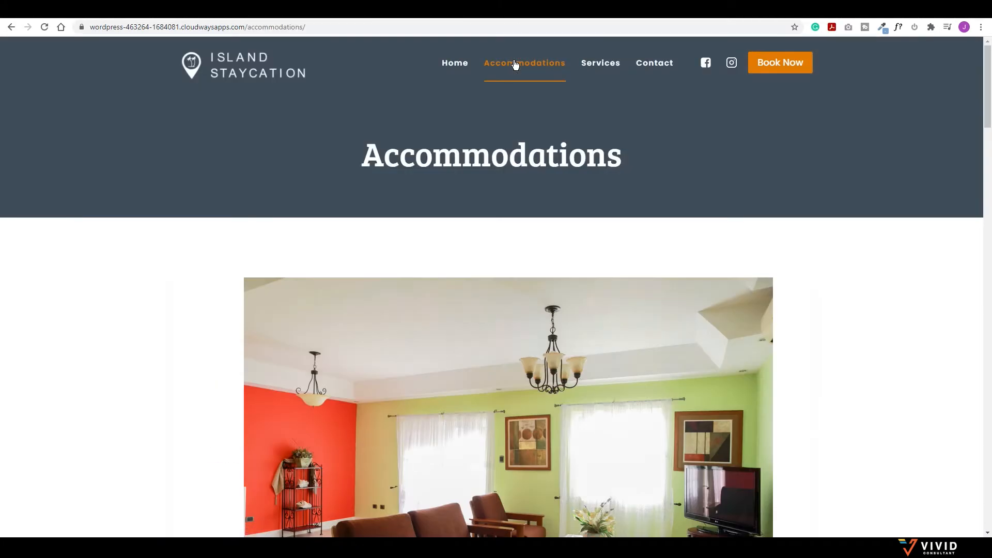
# Step: Scroll through the villa listings on the Accommodations page
pyautogui.scroll(-12, 550, 214)
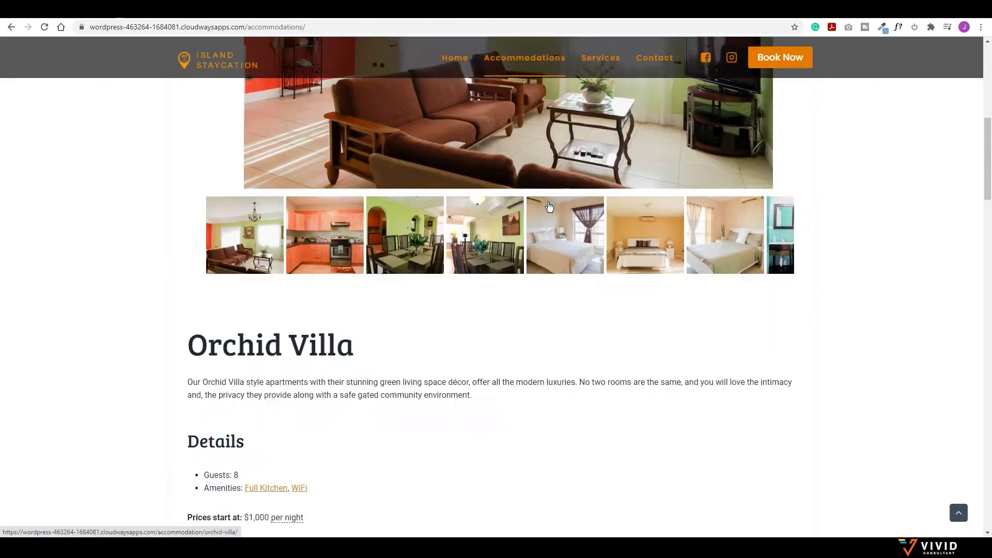
pyautogui.scroll(4, 537, 212)
pyautogui.scroll(-13, 522, 230)
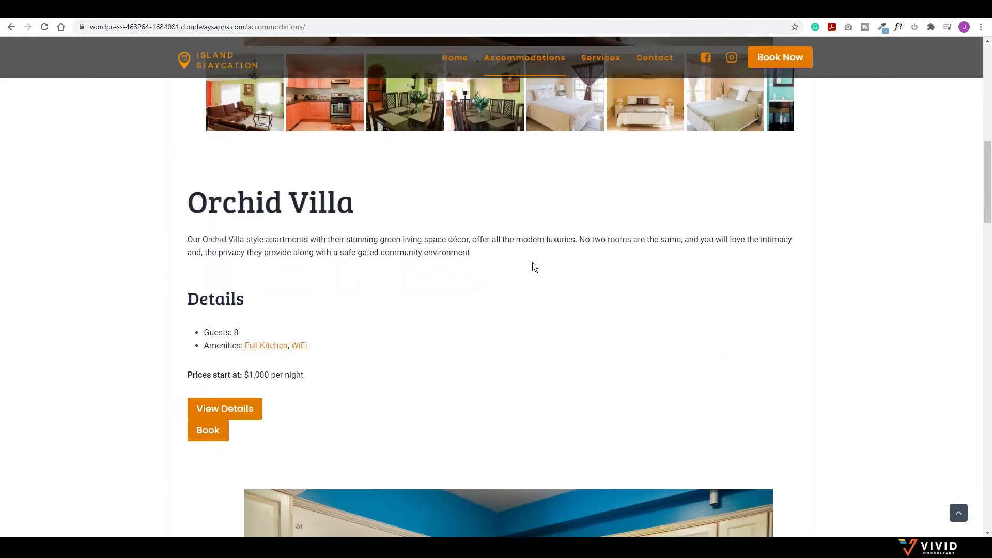
pyautogui.scroll(-10, 503, 271)
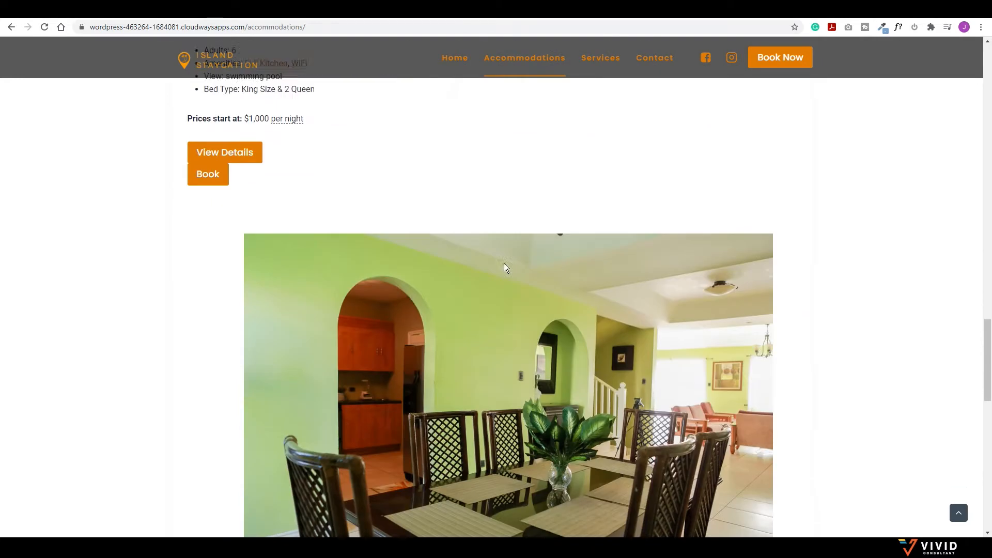
pyautogui.scroll(-4, 568, 279)
pyautogui.scroll(4, 550, 268)
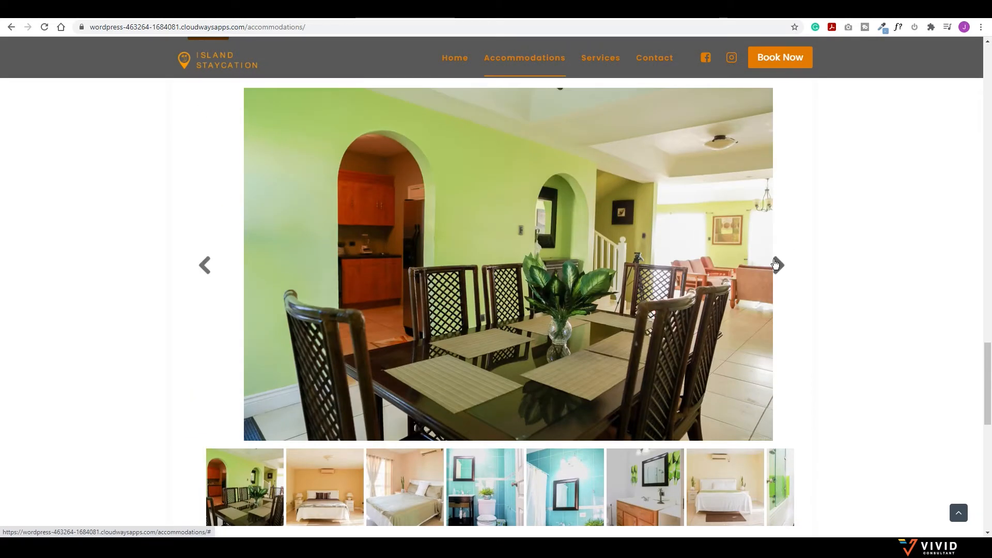
# Step: Advance the villa photo gallery two photos, then go to the Services page
pyautogui.click(778, 265)
pyautogui.click(779, 264)
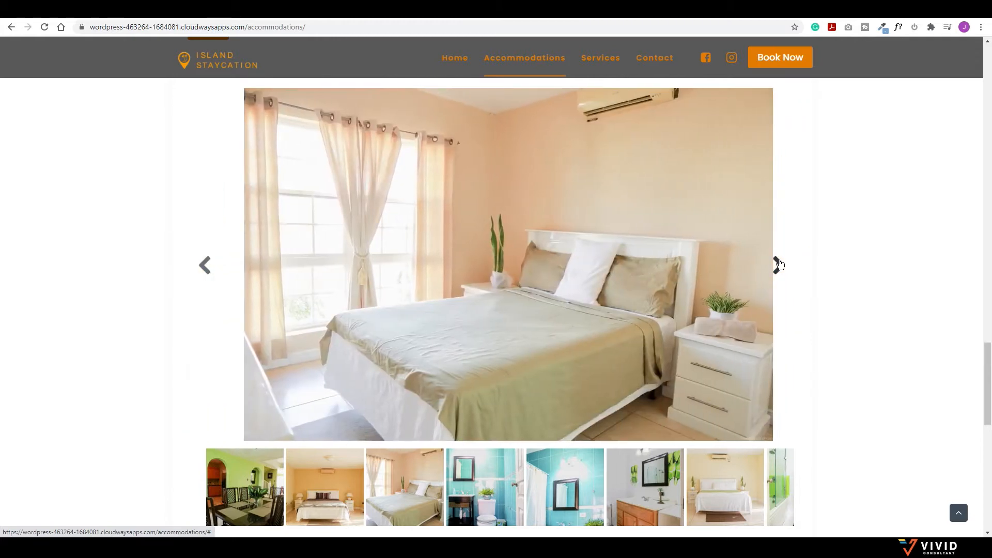
pyautogui.scroll(-10, 779, 264)
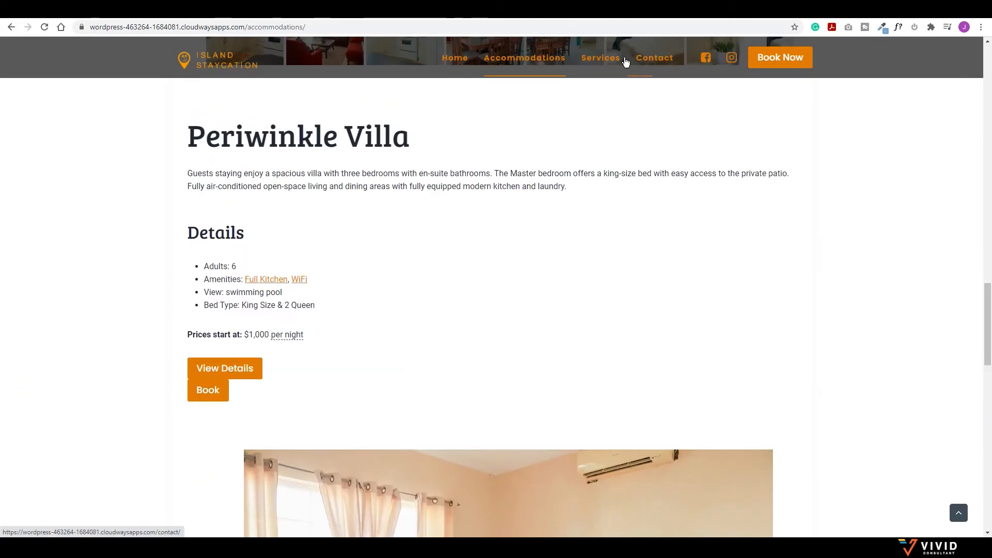
pyautogui.click(614, 60)
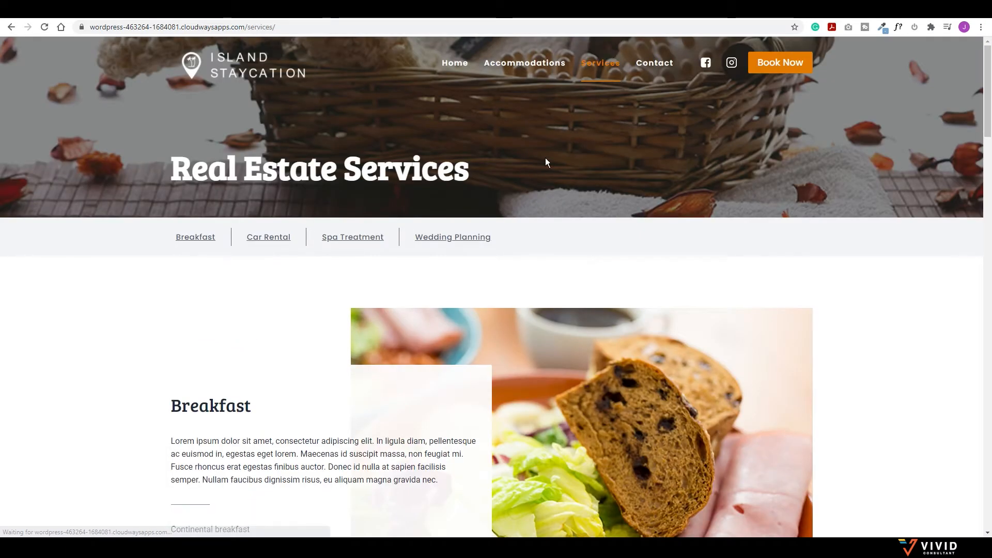
# Step: Scroll down to the Contact page's Online Inquiry form and back up to the visit details
pyautogui.scroll(-3, 542, 165)
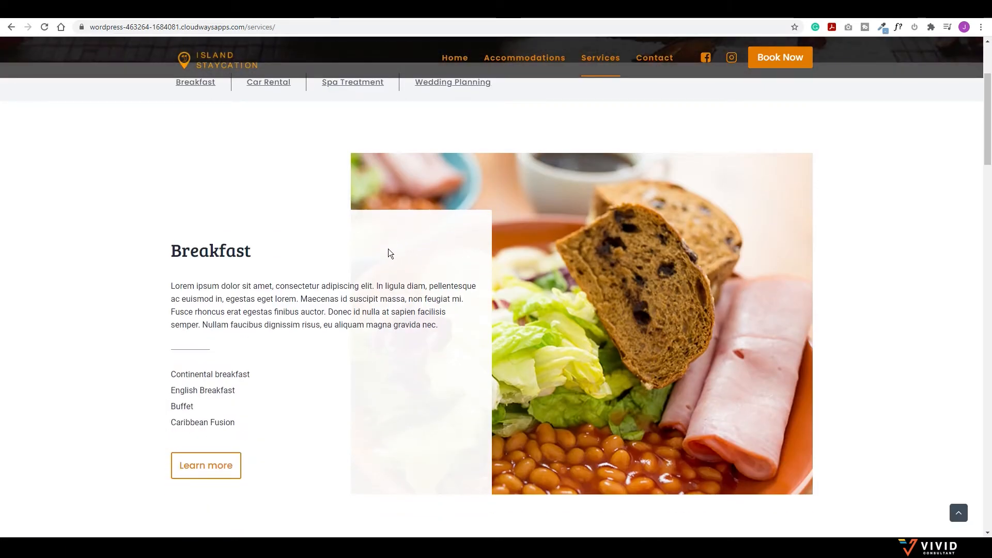
pyautogui.scroll(-2, 404, 256)
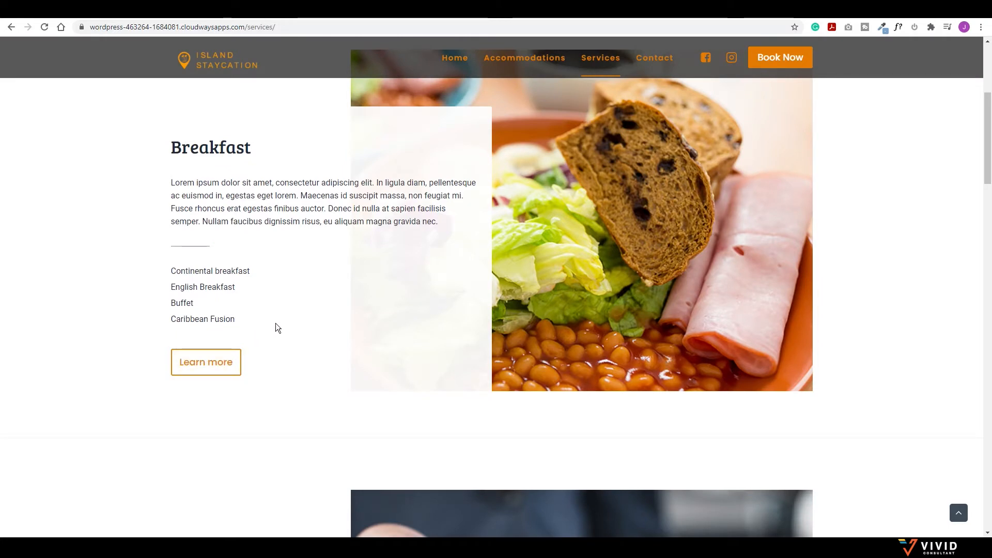
pyautogui.scroll(-3, 361, 322)
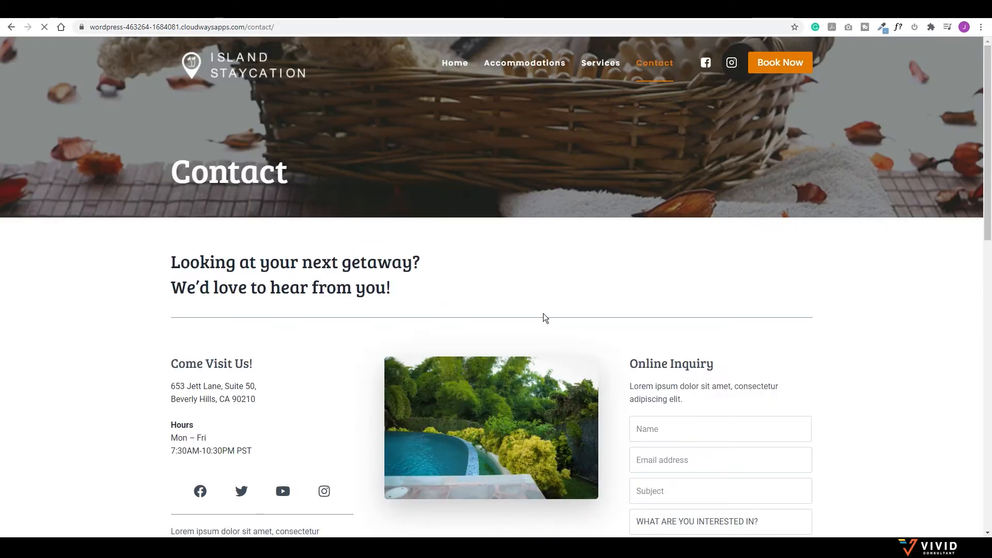
pyautogui.scroll(-2, 444, 338)
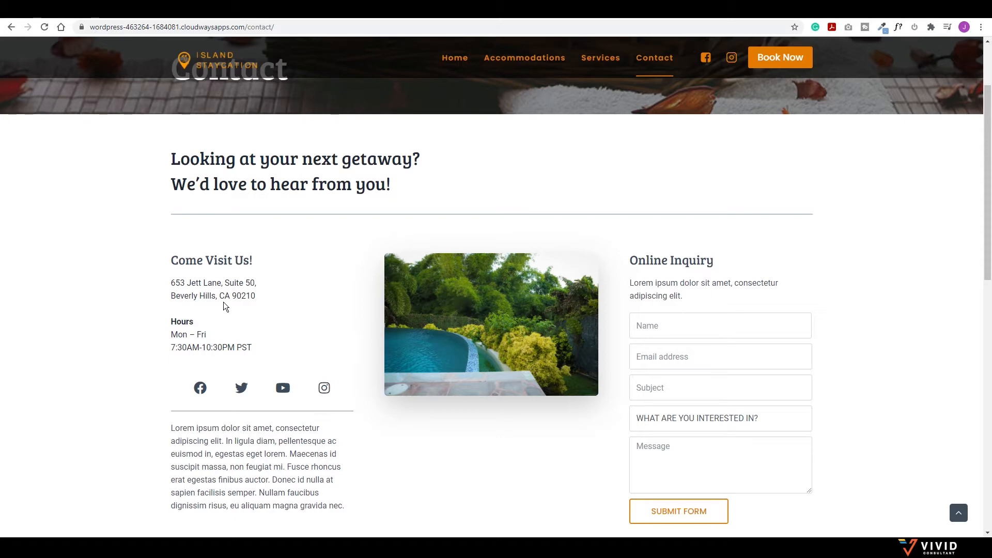
pyautogui.scroll(2, 596, 364)
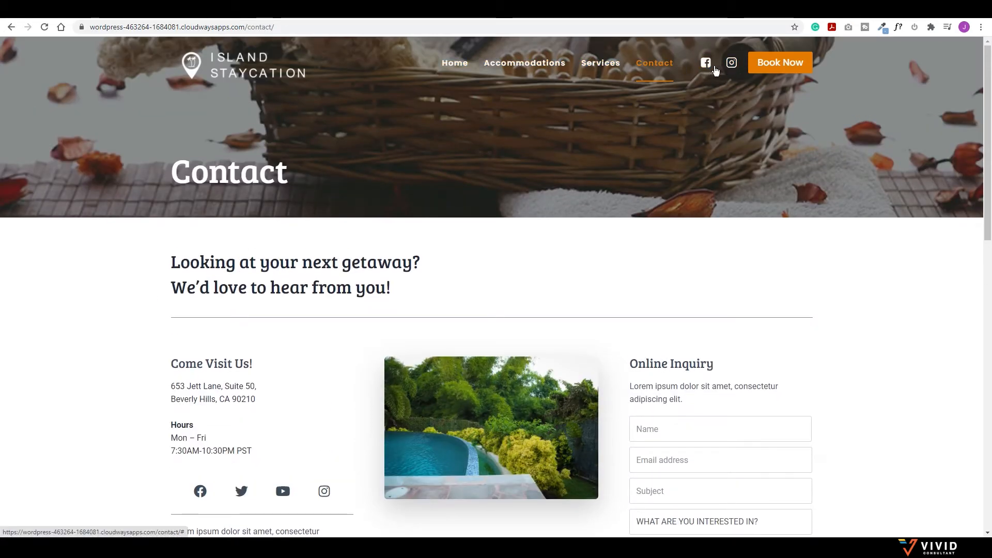
# Step: Try the Book Now check-in calendar, then scroll Accommodations to Orchid Villa from $1,000 per night
pyautogui.click(784, 65)
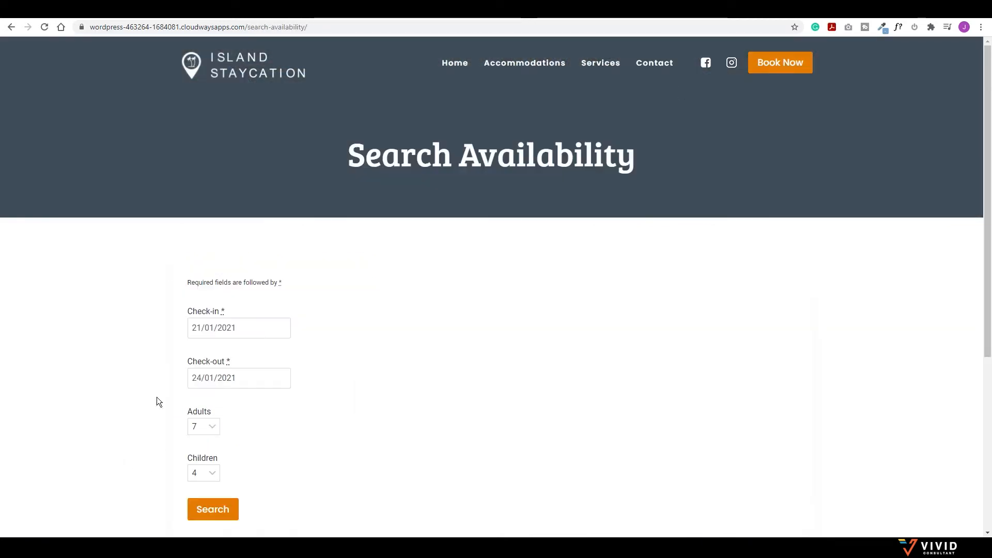
pyautogui.click(248, 324)
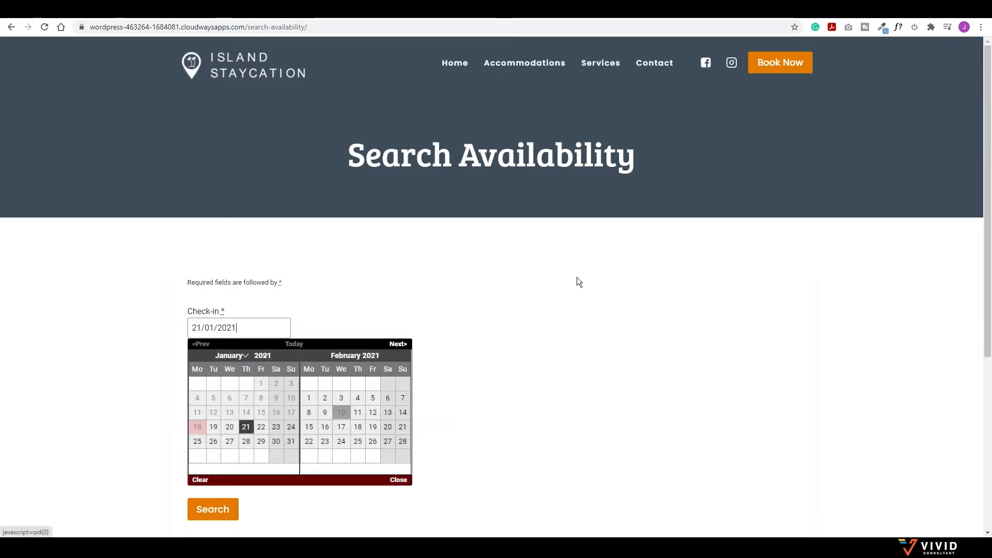
pyautogui.click(501, 63)
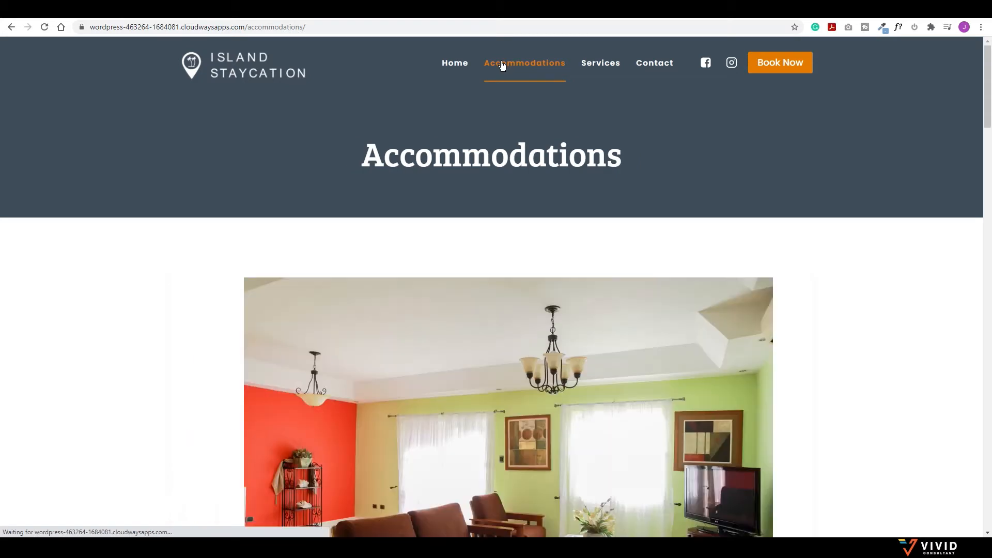
pyautogui.scroll(-9, 406, 325)
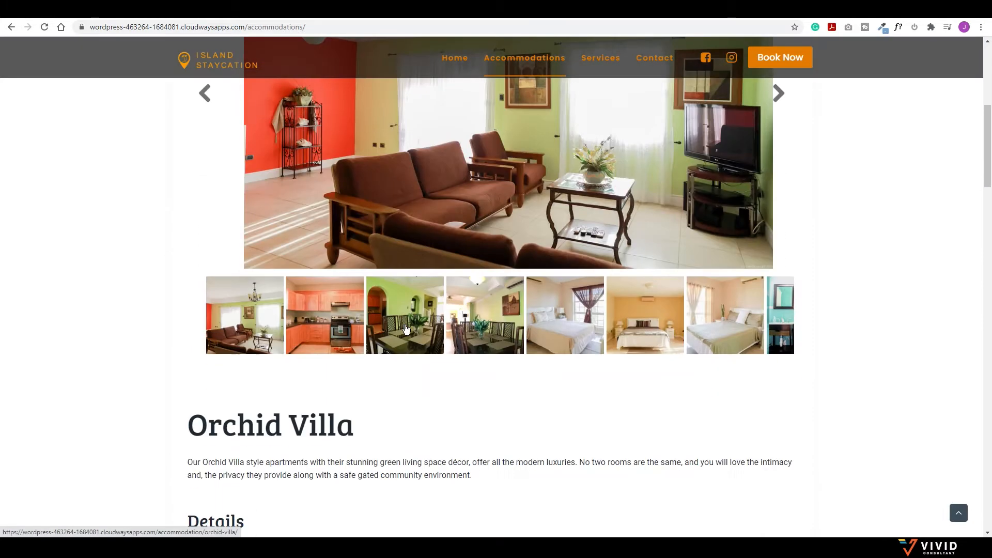
pyautogui.scroll(-3, 406, 329)
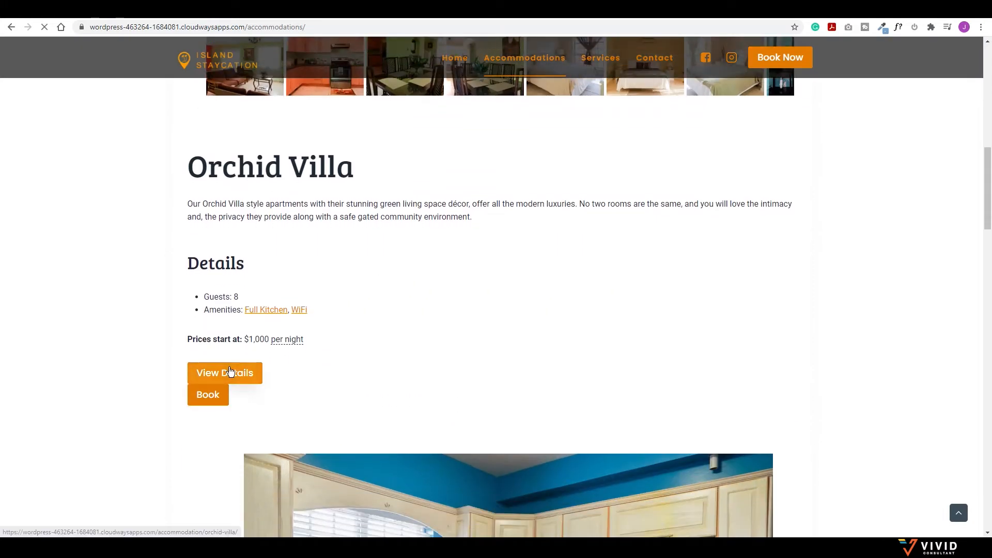
# Step: Review Orchid Villa's gallery, Availability calendar and Reservation Form, then start a new tab
pyautogui.click(230, 371)
pyautogui.scroll(-5, 346, 333)
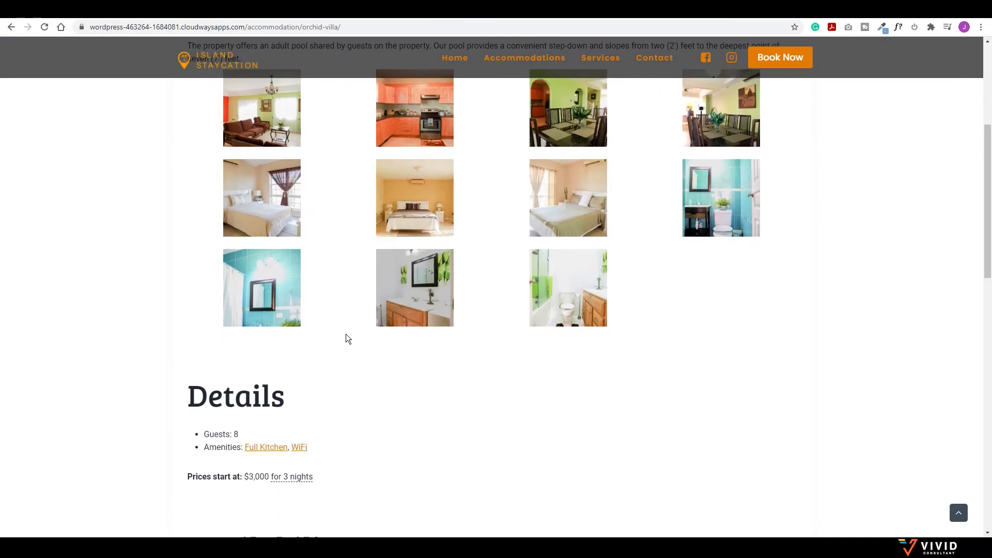
pyautogui.scroll(-5, 345, 333)
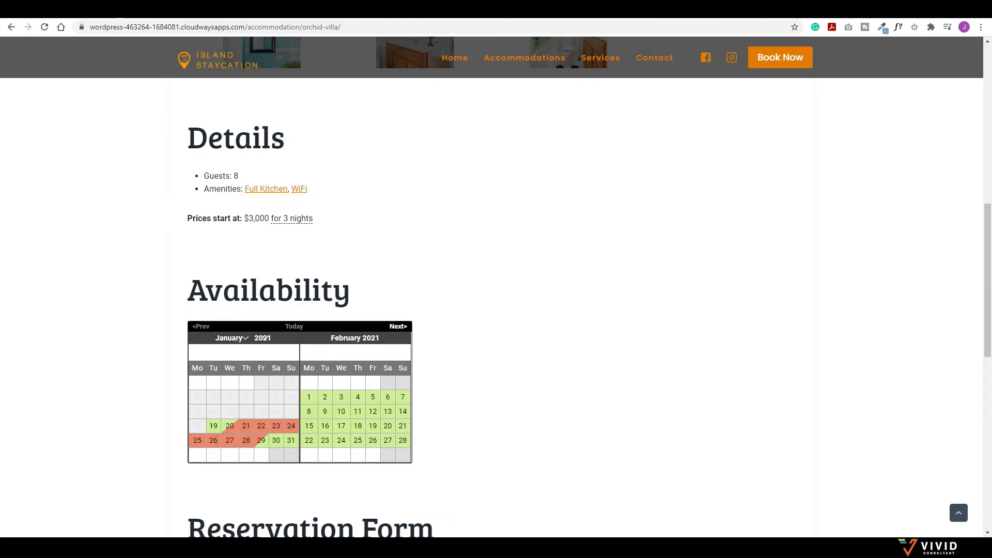
pyautogui.moveTo(253, 446)
pyautogui.scroll(-3, 262, 438)
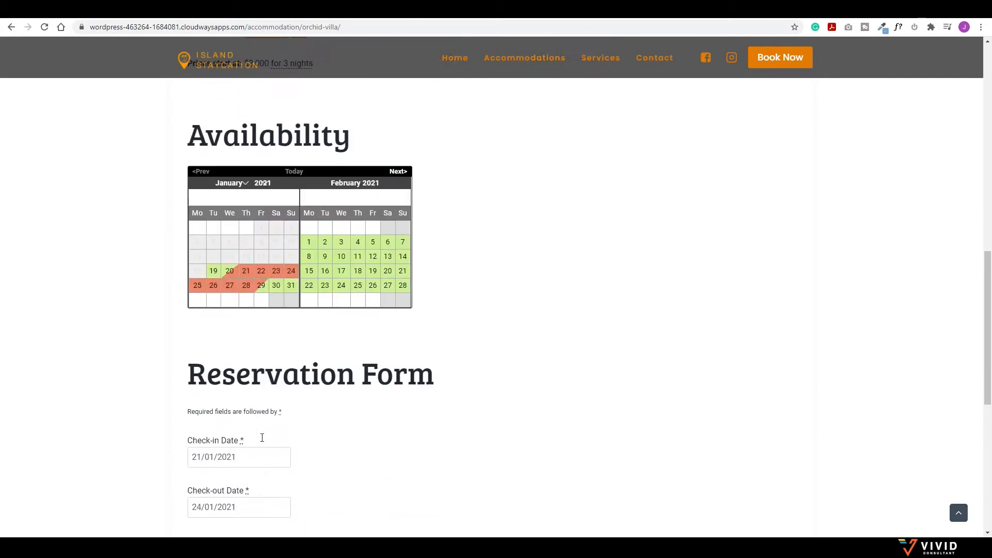
pyautogui.scroll(12, 384, 432)
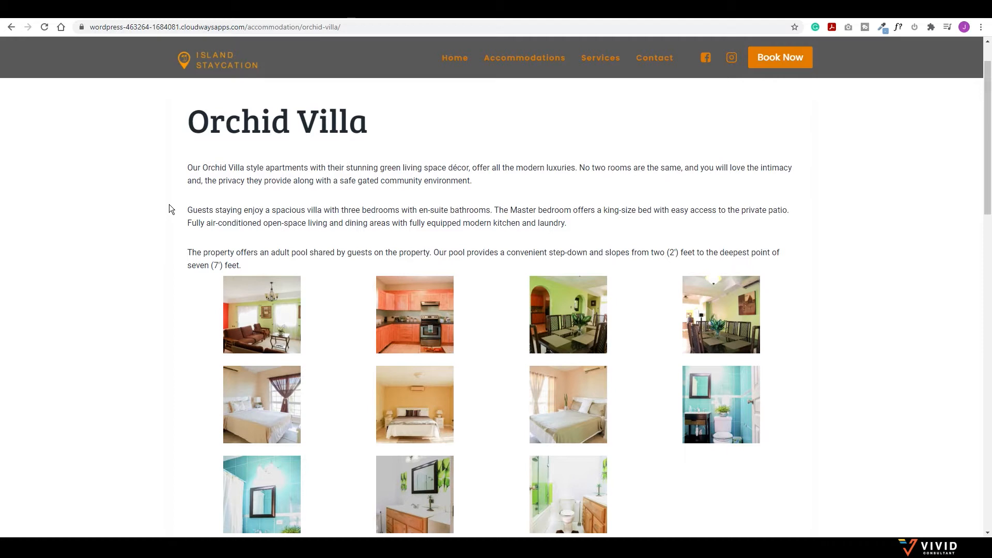
pyautogui.click(300, 9)
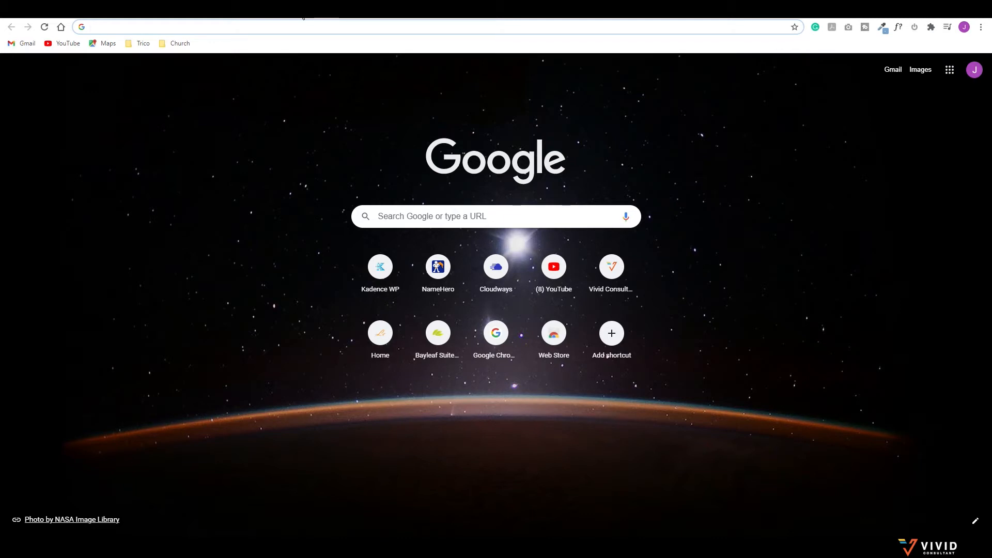
# Step: Load vividconsultant.com/cloudways and view Cloudways' Vultr High Frequency plan prices, from $13/mo
pyautogui.write('vividconsultant.com/')
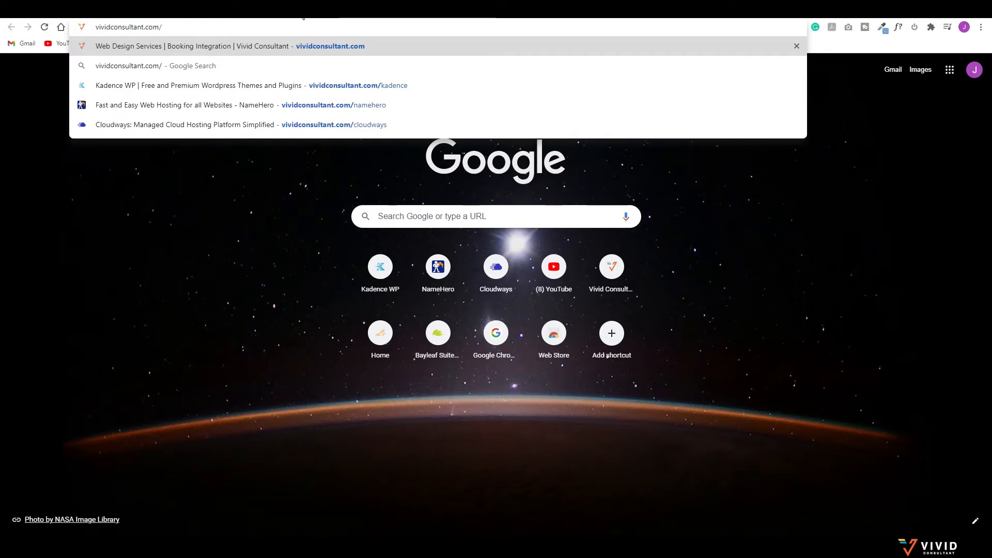
pyautogui.write('cloudway')
pyautogui.press('Return')
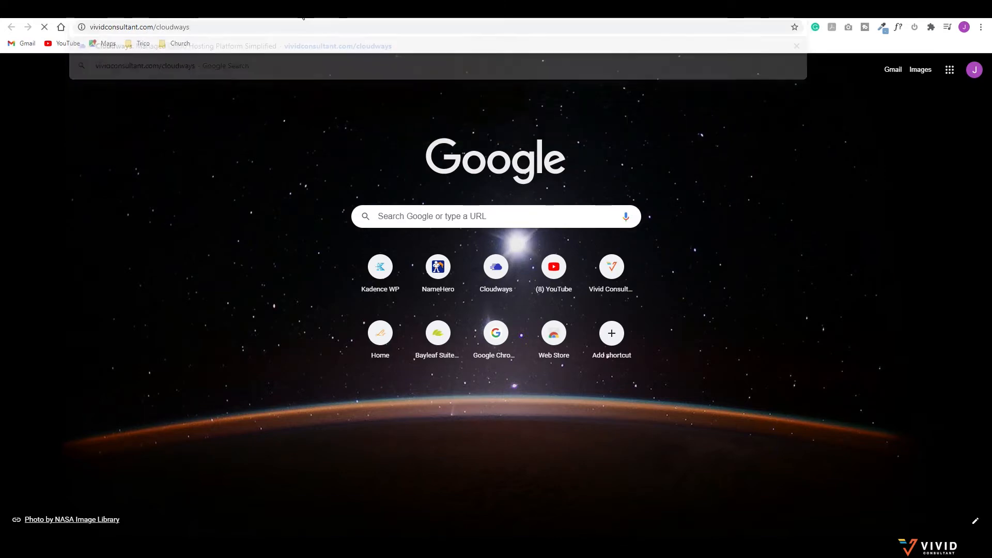
pyautogui.click(371, 84)
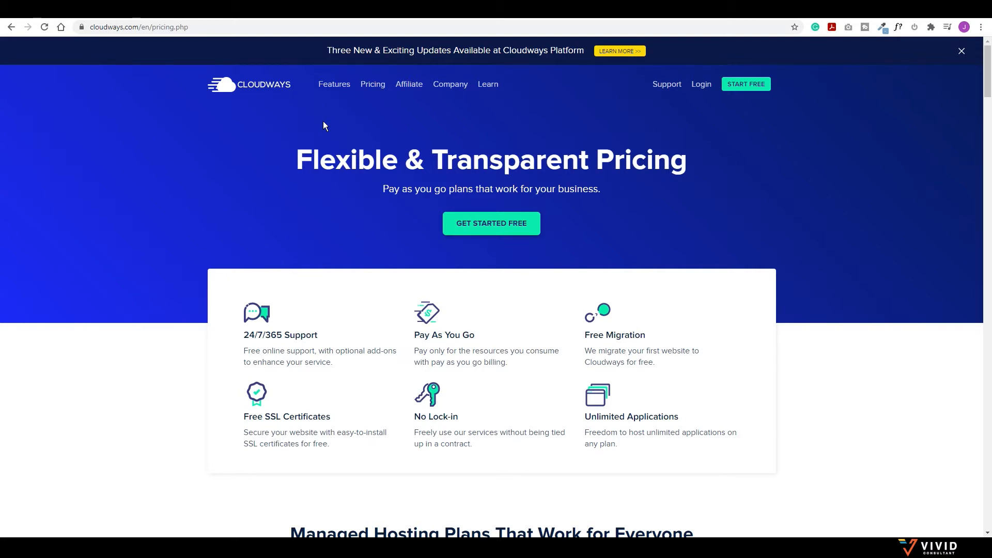
pyautogui.scroll(-8, 326, 161)
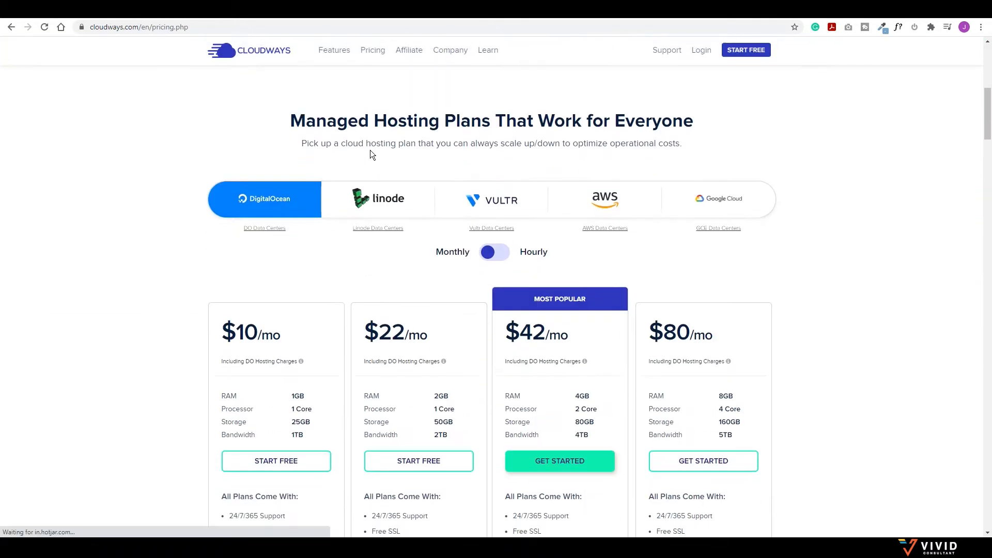
pyautogui.click(496, 199)
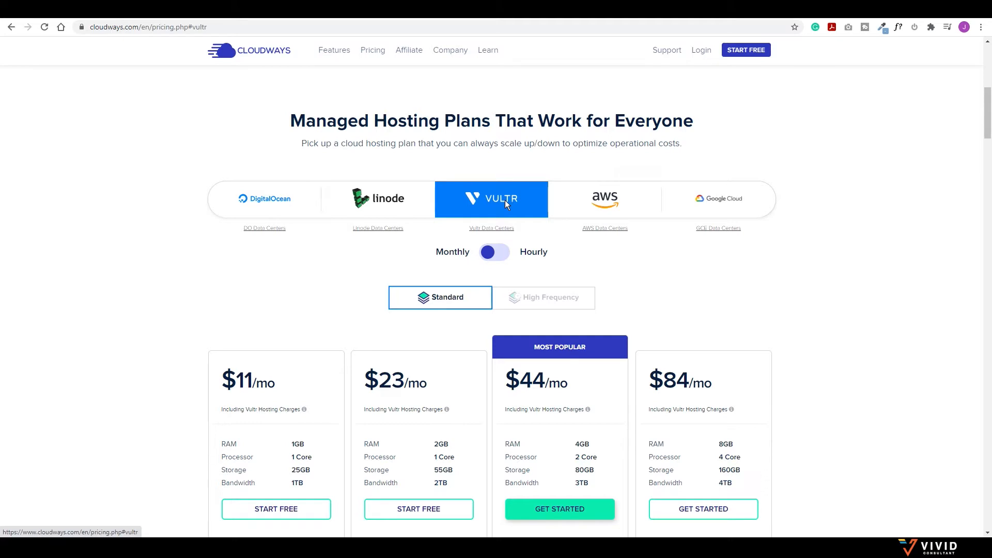
pyautogui.click(534, 297)
pyautogui.scroll(-3, 285, 324)
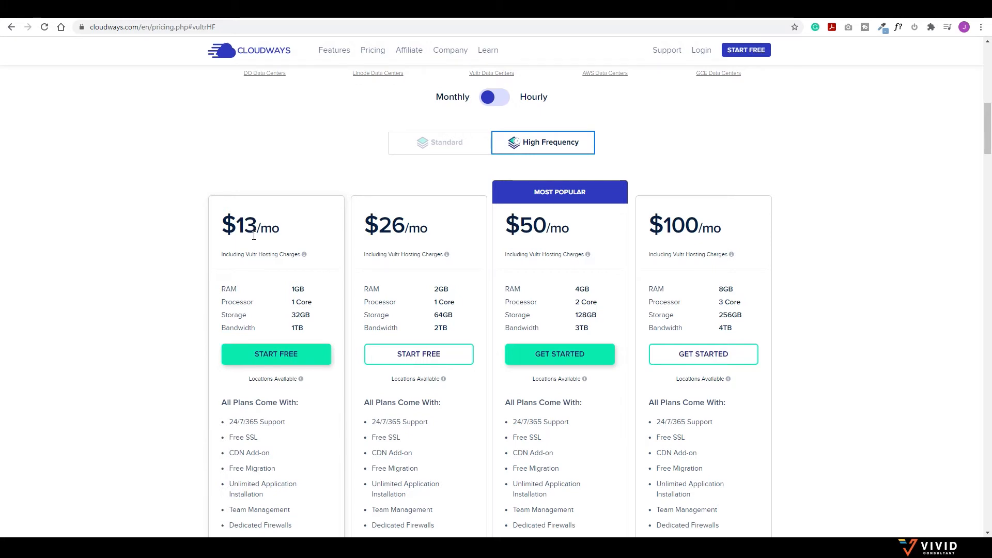
pyautogui.click(331, 10)
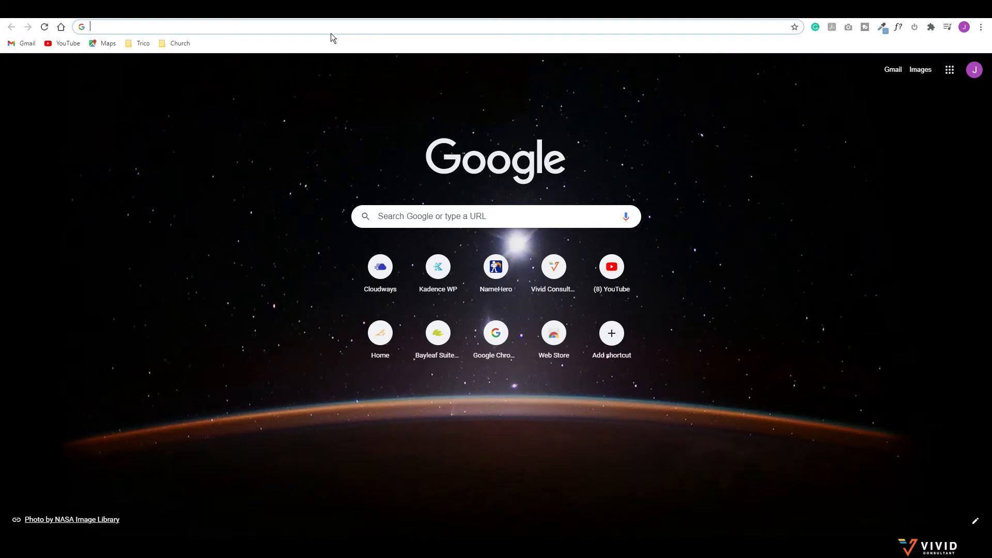
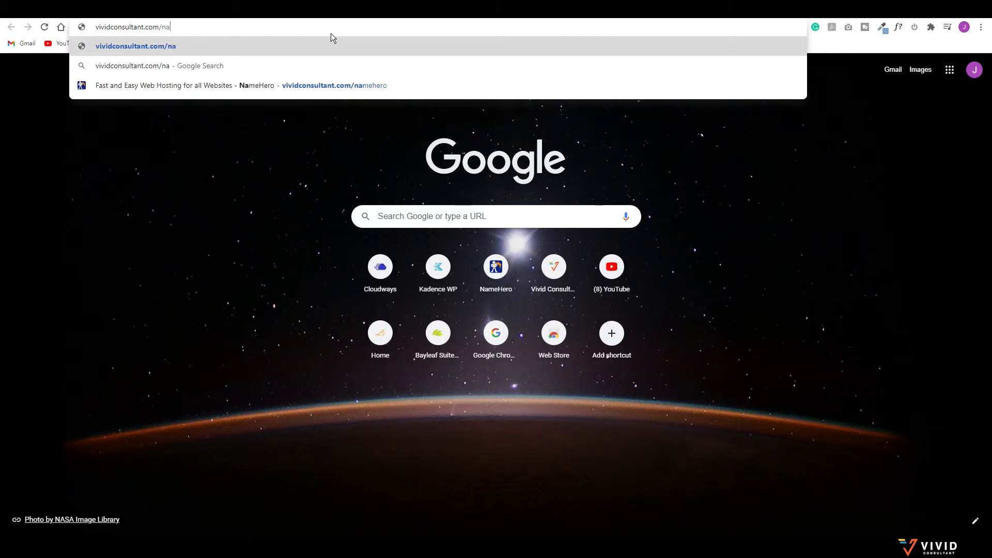
pyautogui.press('Return')
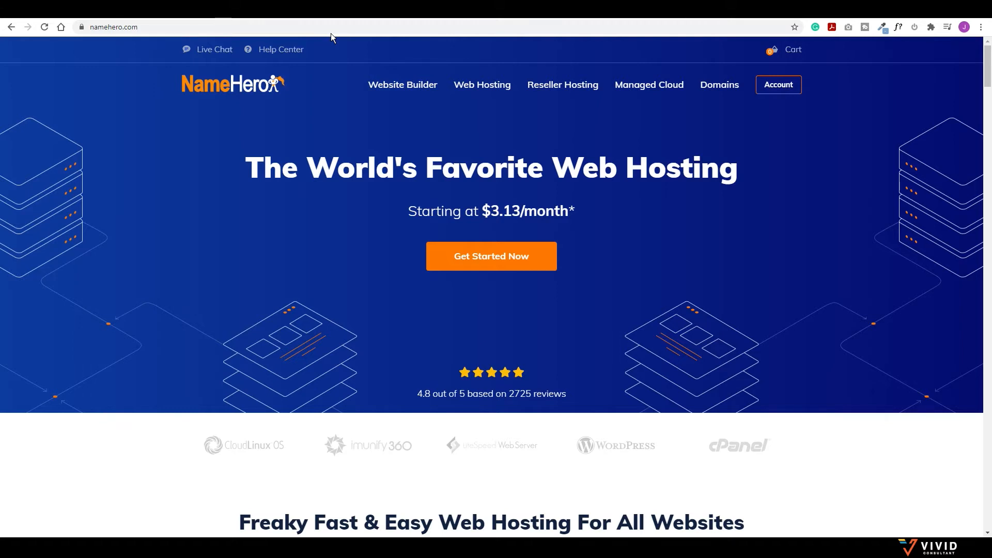
# Step: Compare the Web Hosting plans and order Plus Cloud at $6.22/month
pyautogui.click(492, 91)
pyautogui.scroll(-6, 315, 285)
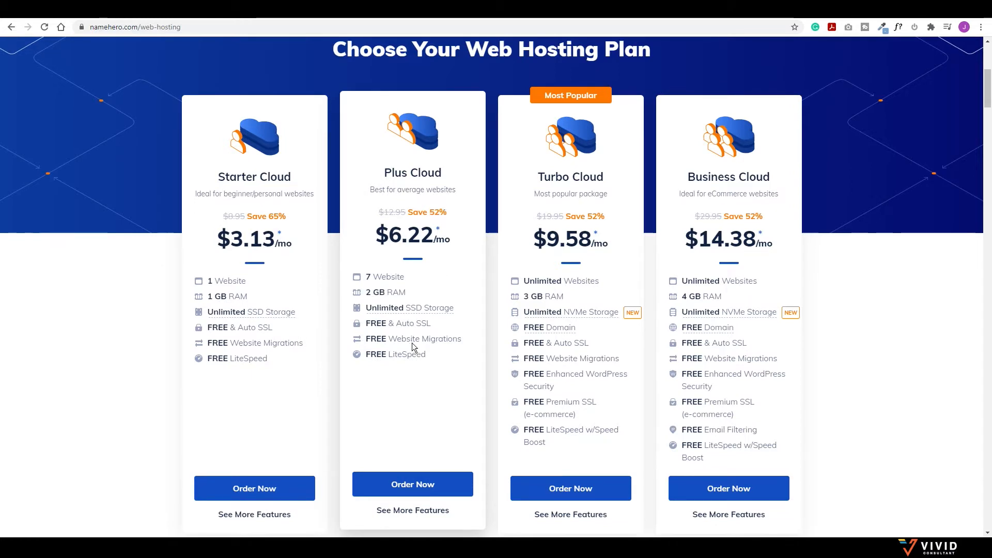
pyautogui.scroll(-2, 411, 343)
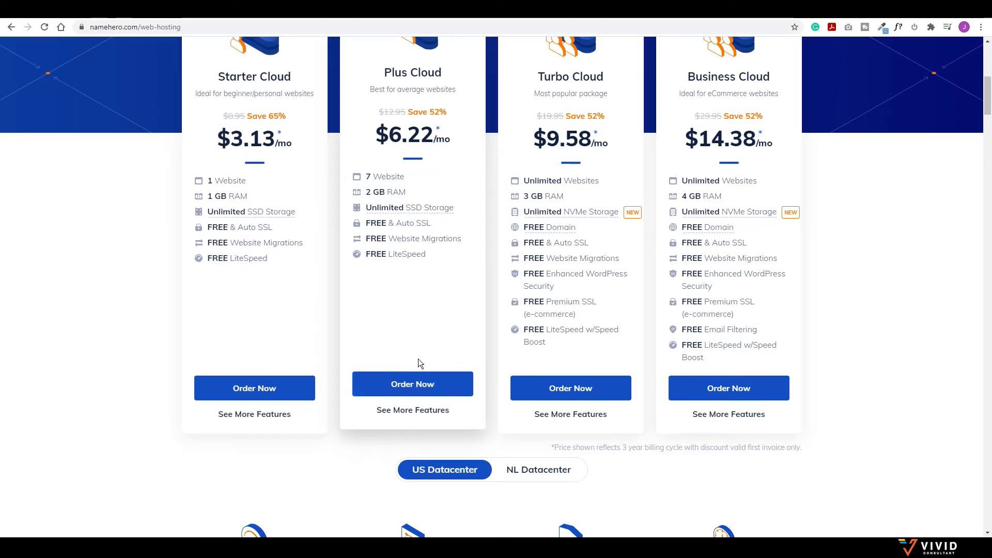
pyautogui.click(408, 389)
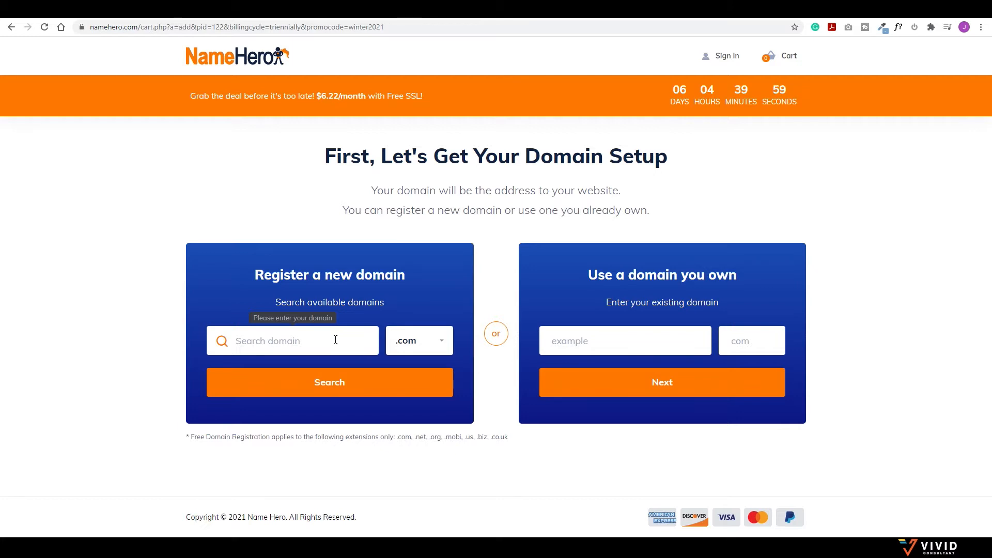
# Step: Search for islandstaycation.com and continue with it as the free domain
pyautogui.click(335, 339)
pyautogui.write('islandst')
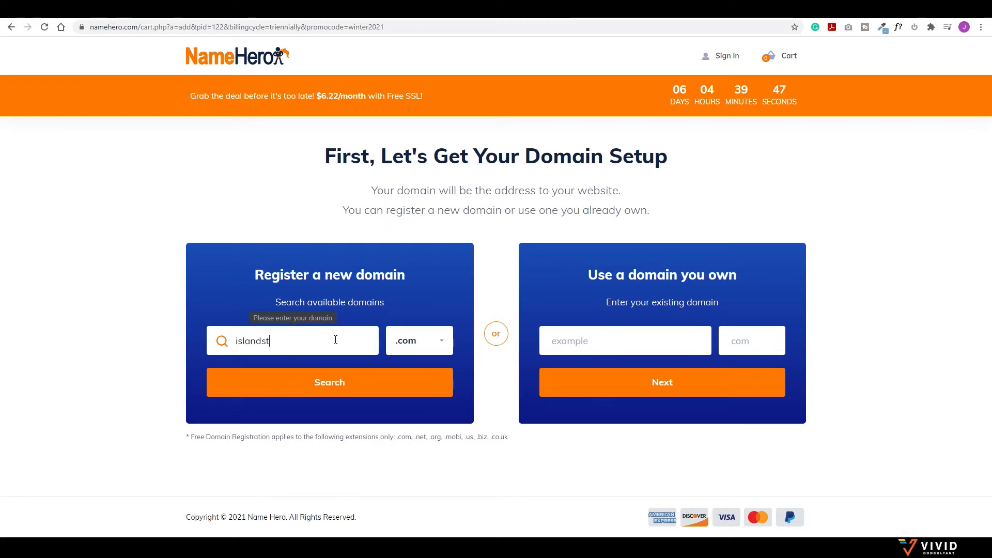
pyautogui.write('aycation')
pyautogui.click(420, 343)
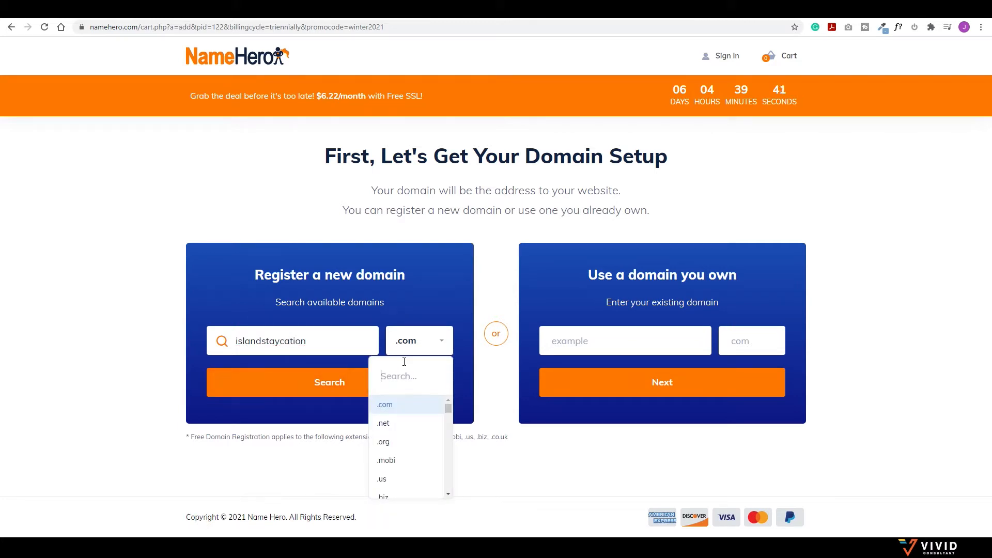
pyautogui.click(396, 405)
pyautogui.click(304, 381)
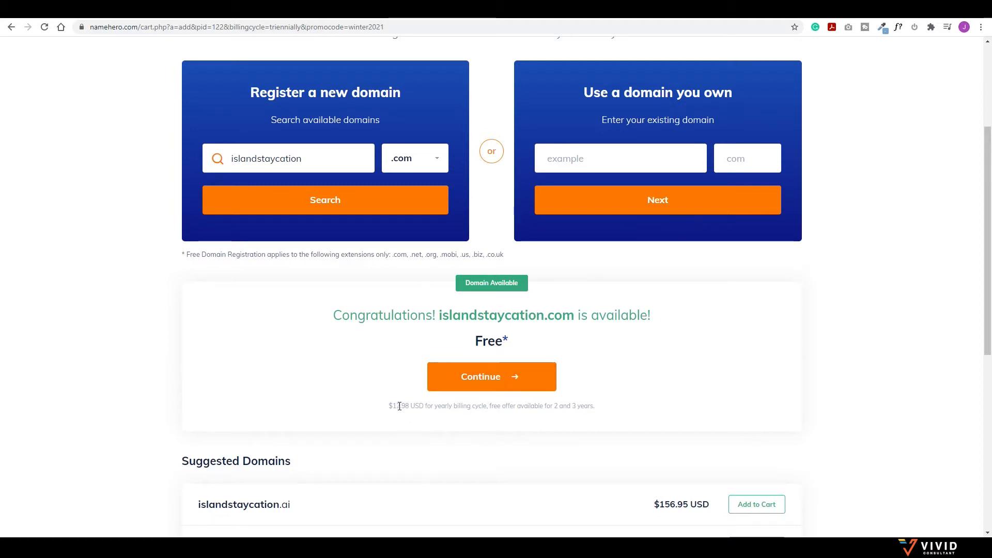
pyautogui.click(493, 378)
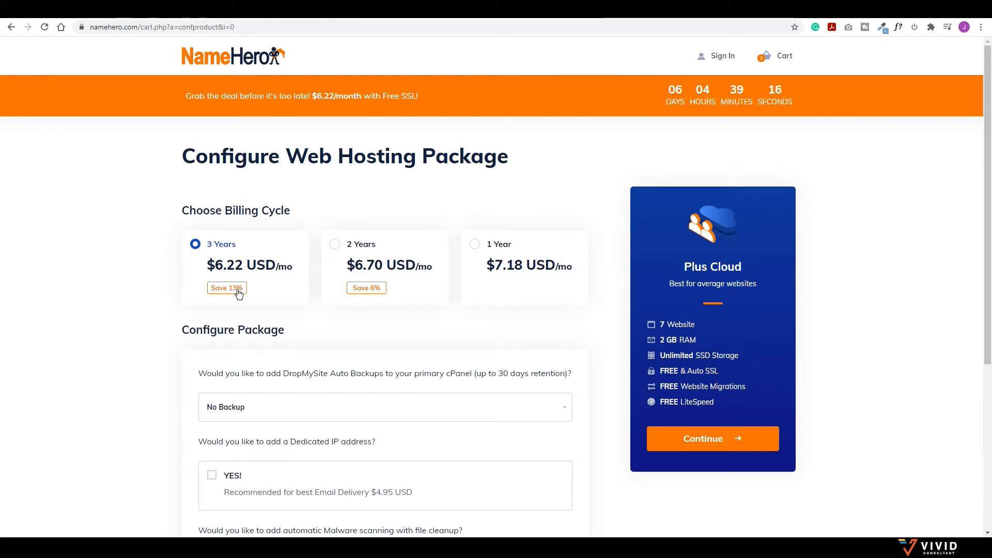
# Step: Choose 1-year billing with free Let's Encrypt SSL and proceed to checkout without domain add-ons
pyautogui.click(475, 247)
pyautogui.scroll(-3, 284, 288)
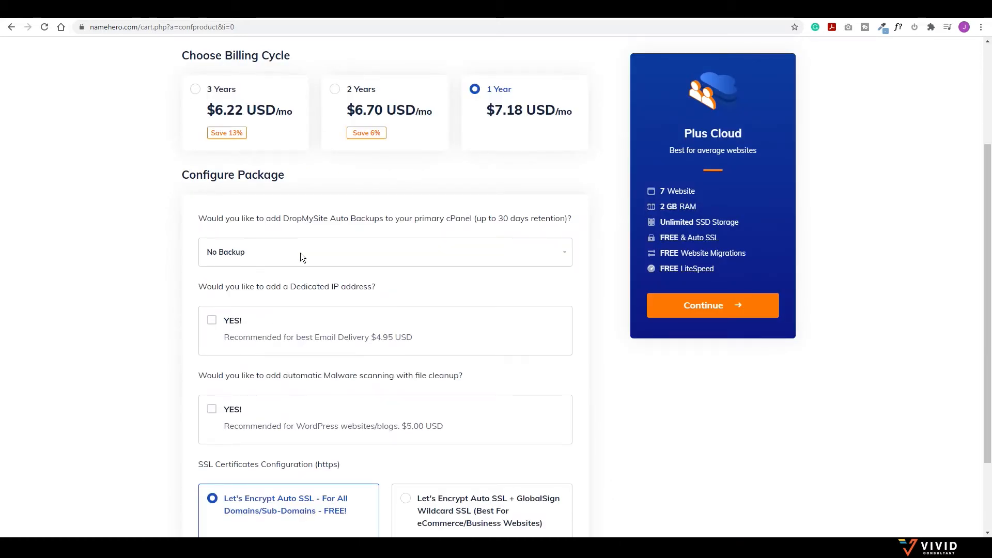
pyautogui.scroll(-2, 299, 252)
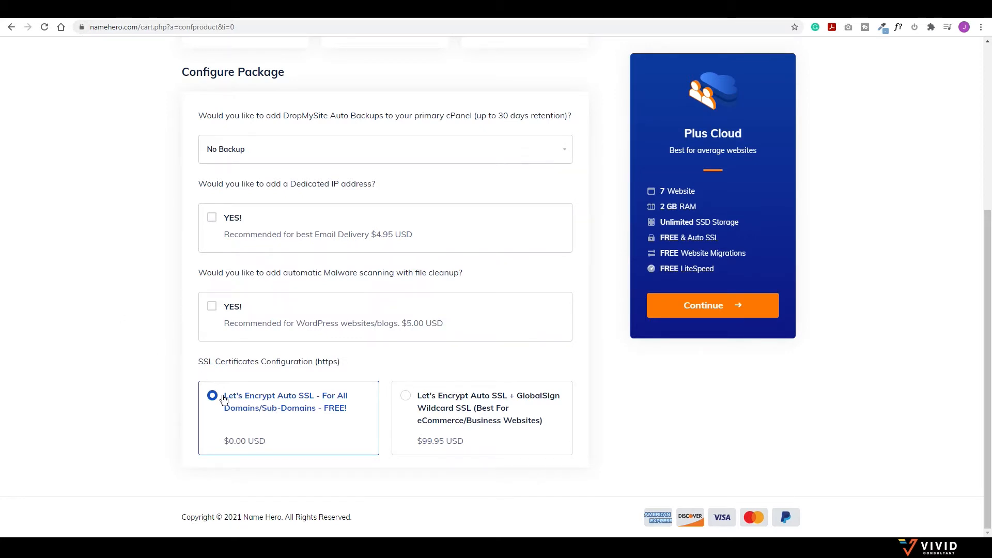
pyautogui.click(733, 306)
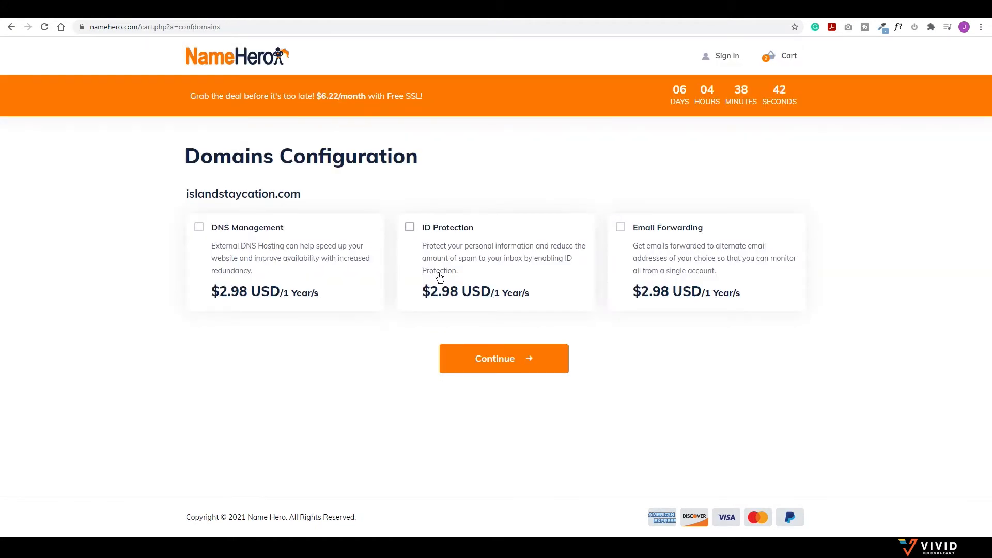
pyautogui.click(498, 357)
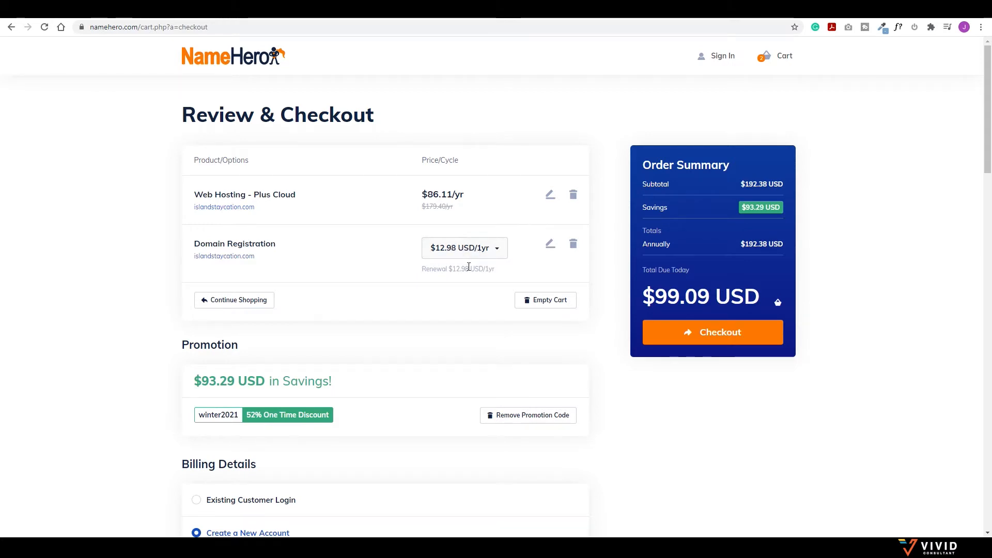
# Step: Scroll down through the Review & Checkout page toward the billing and payment details
pyautogui.scroll(-6, 480, 323)
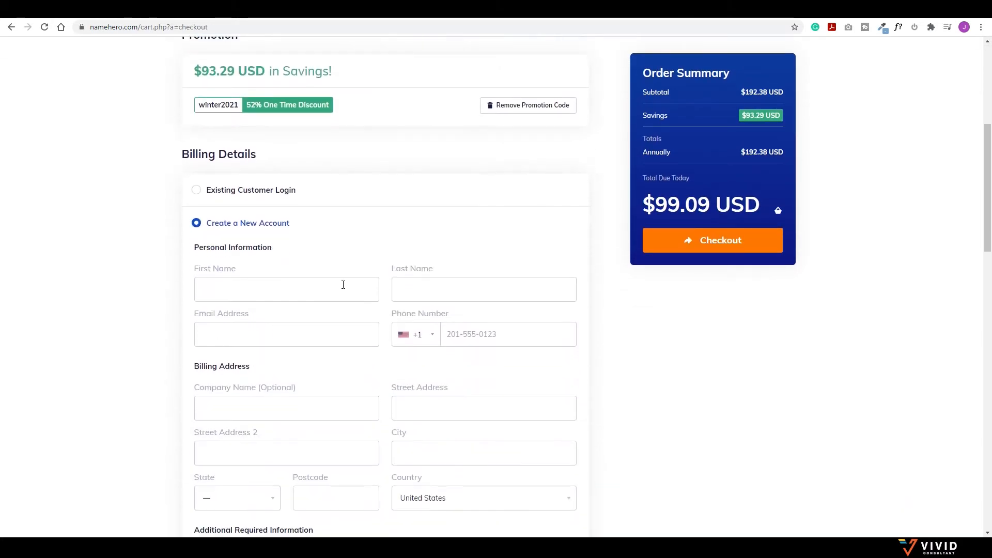
pyautogui.scroll(-11, 433, 435)
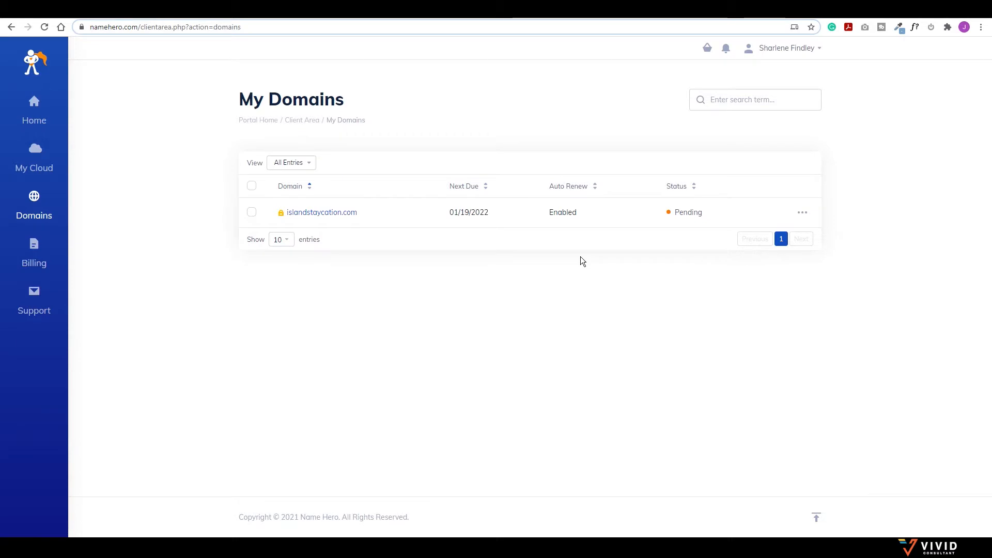
# Step: Go to My Cloud > My Services, open the Web Hosting - Plus Cloud service, and log in to cPanel
pyautogui.click(34, 203)
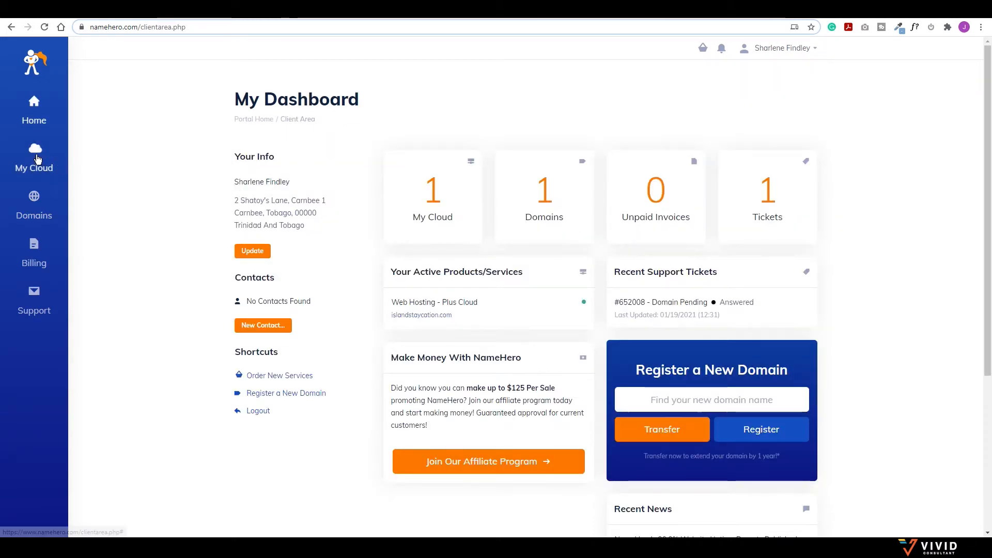
pyautogui.click(37, 159)
pyautogui.click(130, 92)
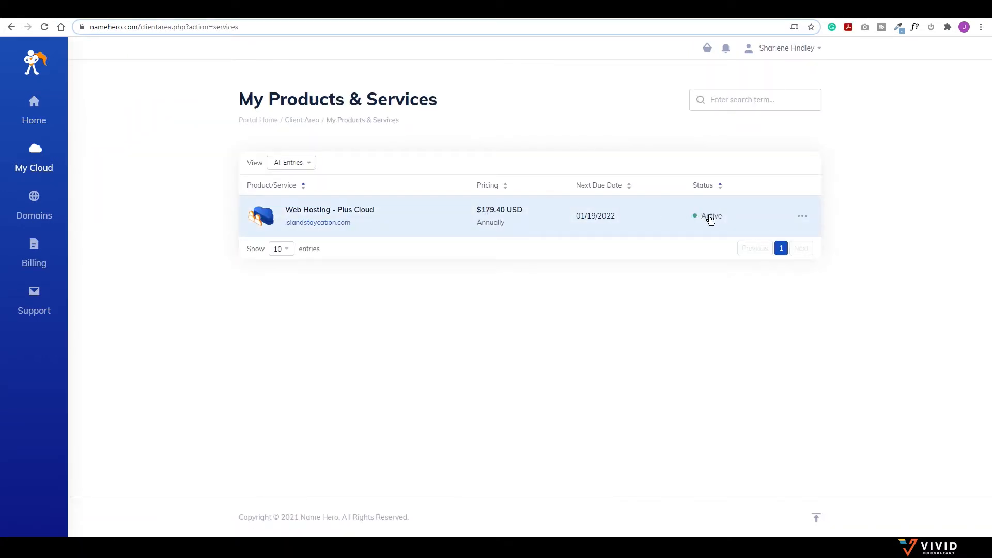
pyautogui.click(694, 216)
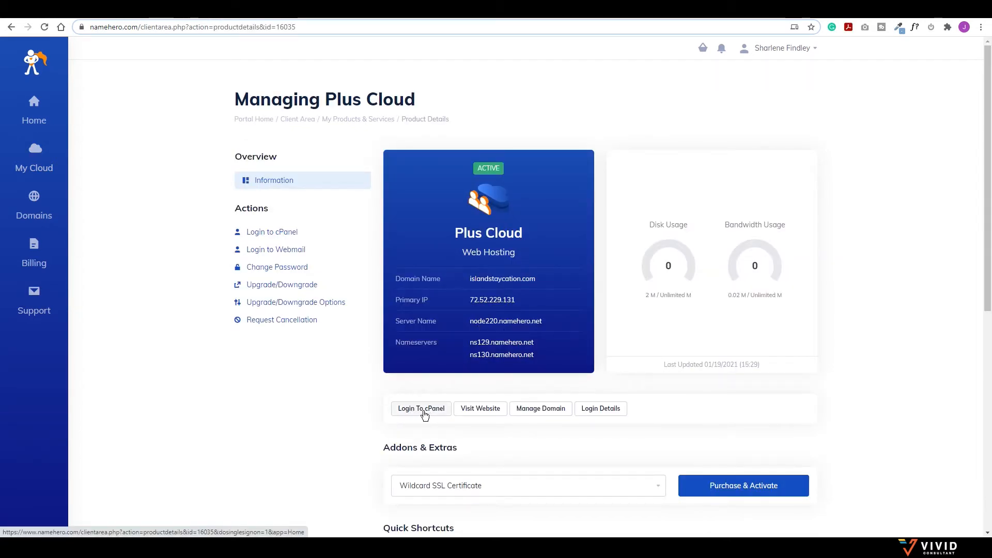
pyautogui.click(423, 412)
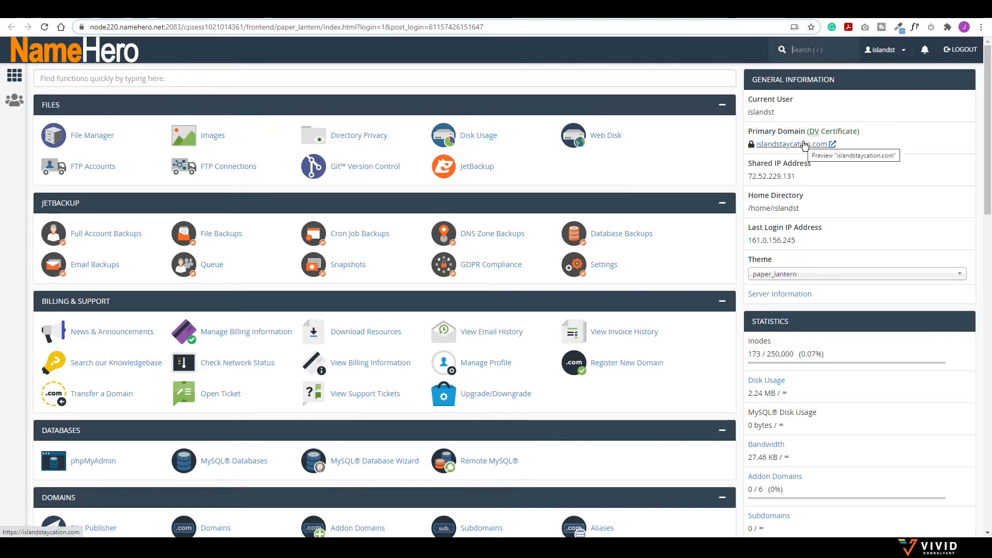
# Step: Open SSL/TLS Status and select all eight islandstaycation.com domains to check their AutoSSL certificates
pyautogui.scroll(-10, 593, 329)
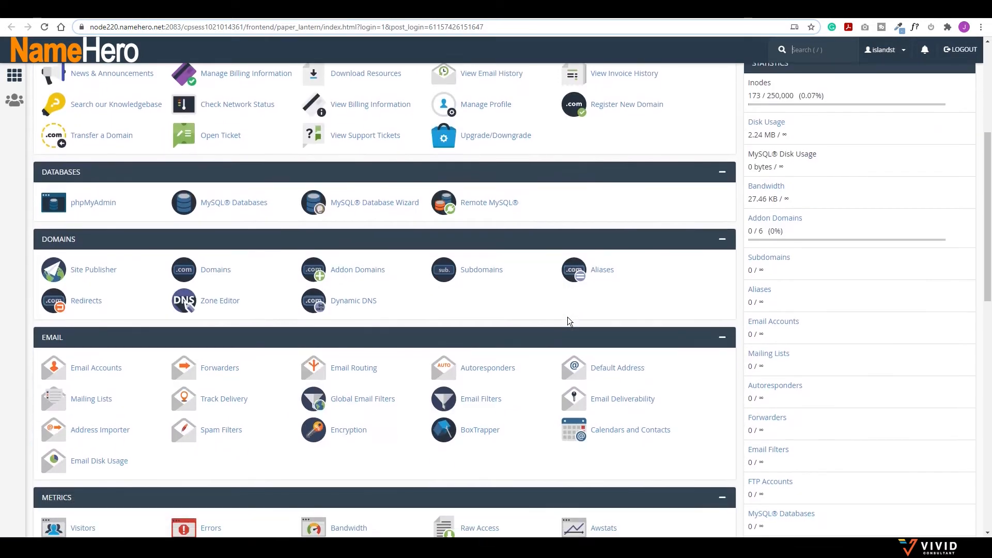
pyautogui.scroll(-1, 567, 321)
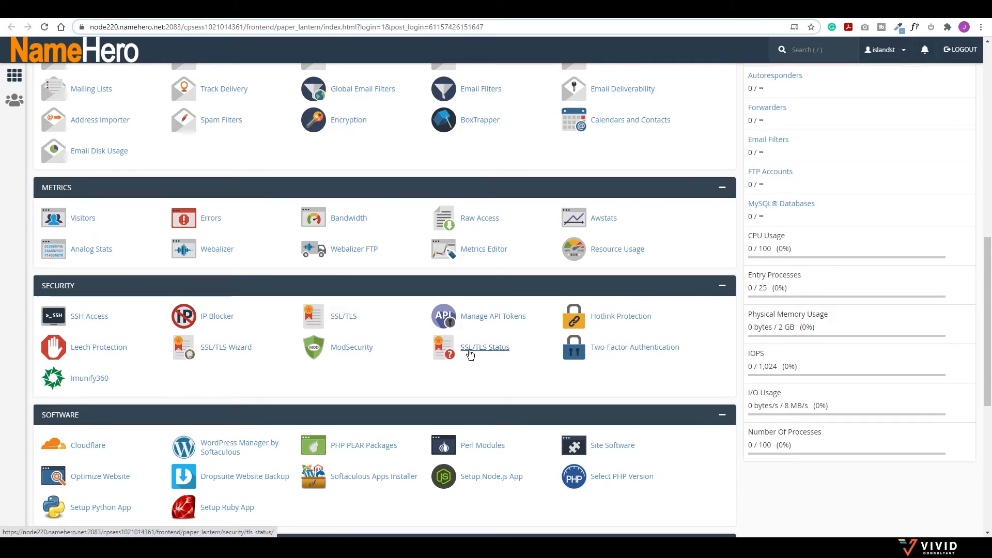
pyautogui.click(475, 350)
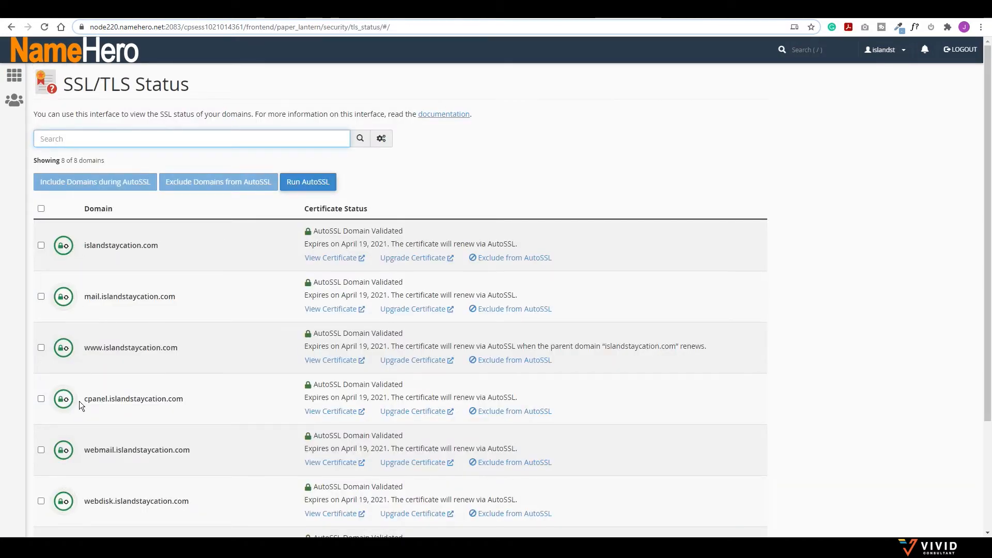
pyautogui.scroll(-3, 64, 383)
pyautogui.scroll(2, 68, 401)
pyautogui.scroll(2, 65, 317)
pyautogui.click(41, 208)
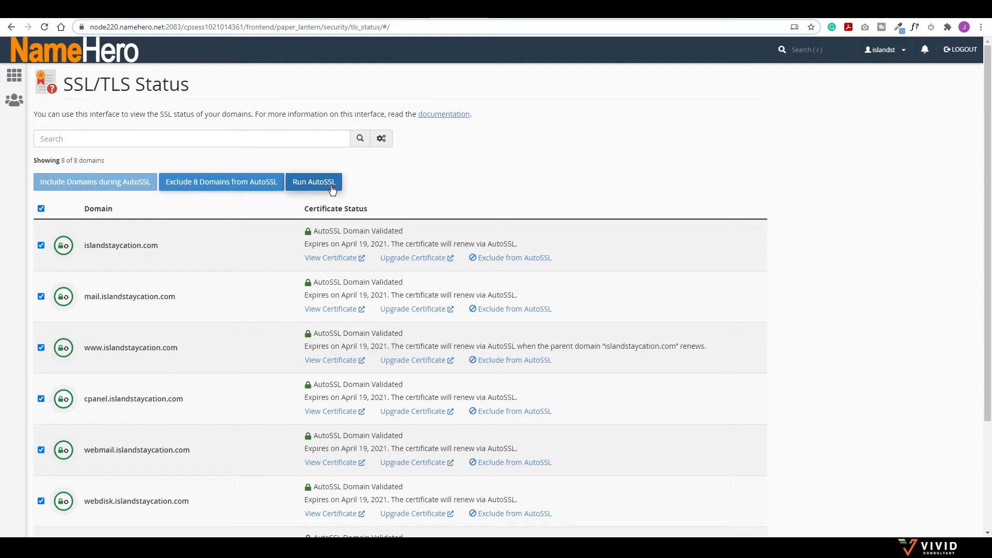
# Step: Return to the cPanel home page and launch WordPress from Softaculous
pyautogui.click(17, 53)
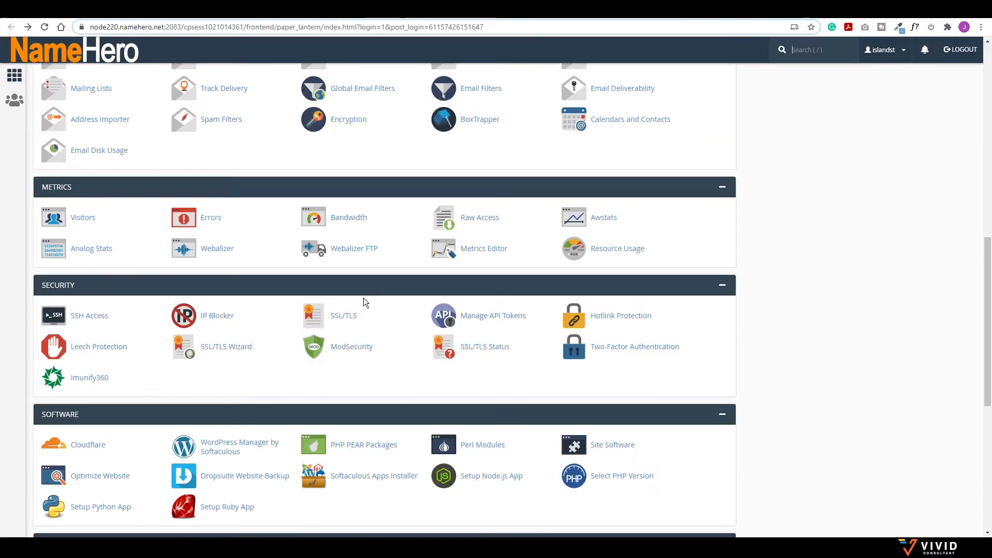
pyautogui.scroll(-5, 364, 300)
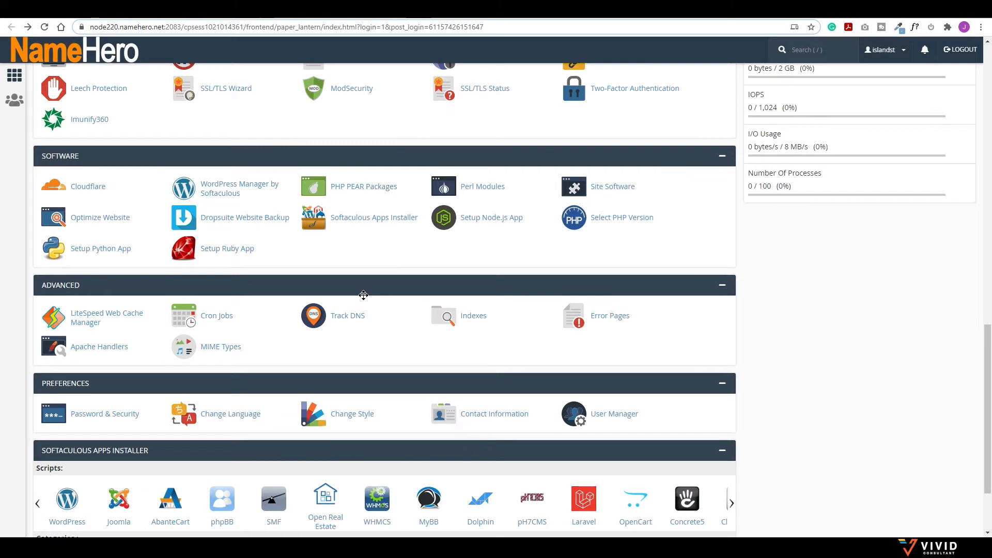
pyautogui.scroll(-2, 363, 296)
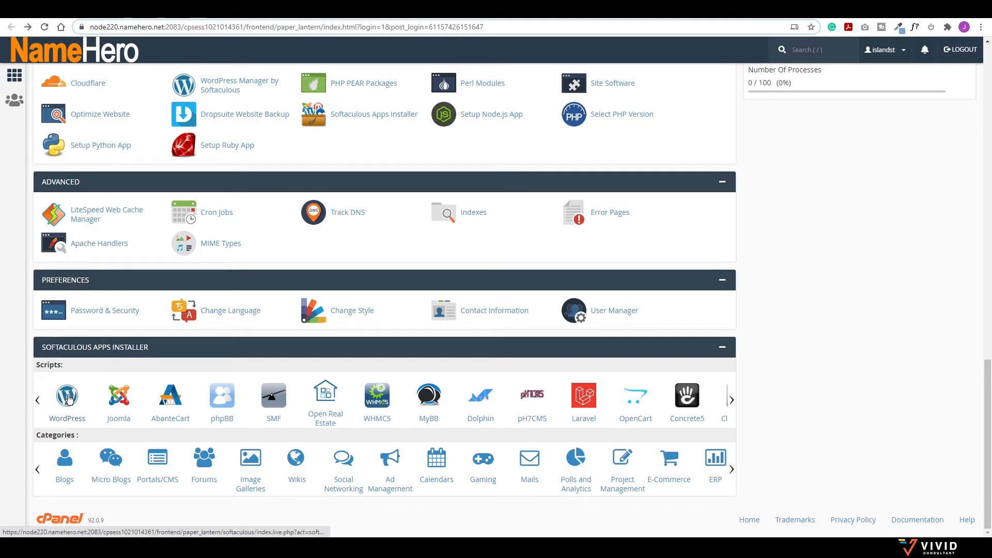
pyautogui.scroll(1, 250, 343)
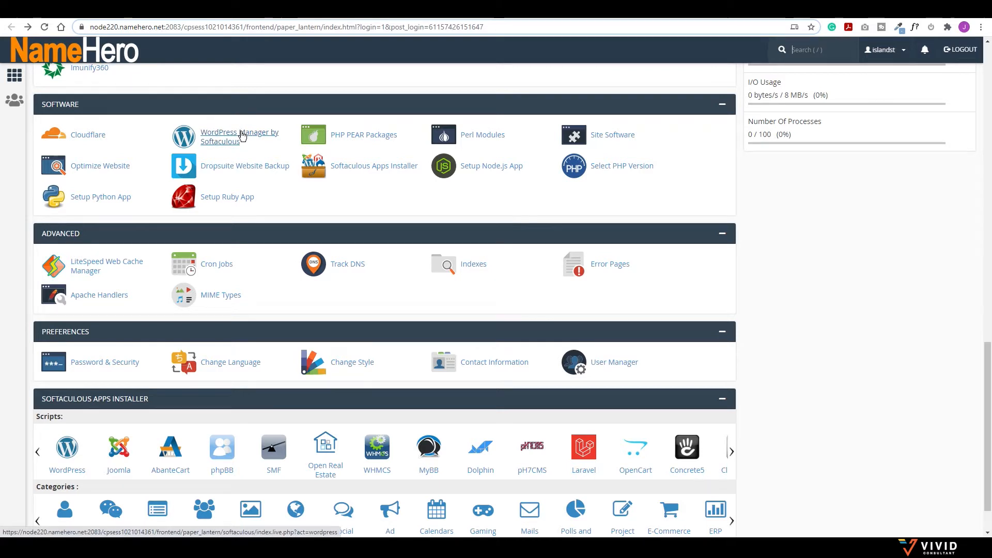
pyautogui.scroll(-1, 255, 288)
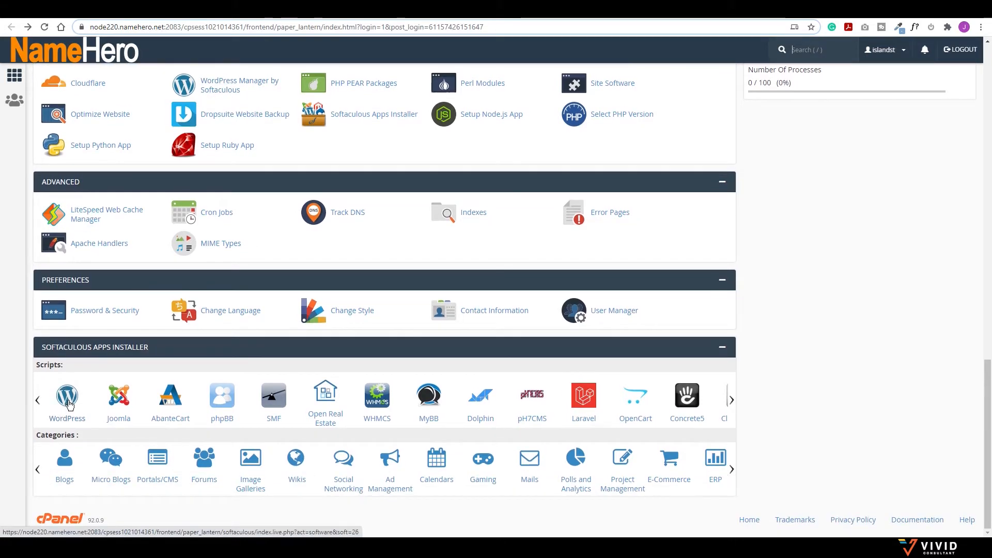
pyautogui.click(67, 402)
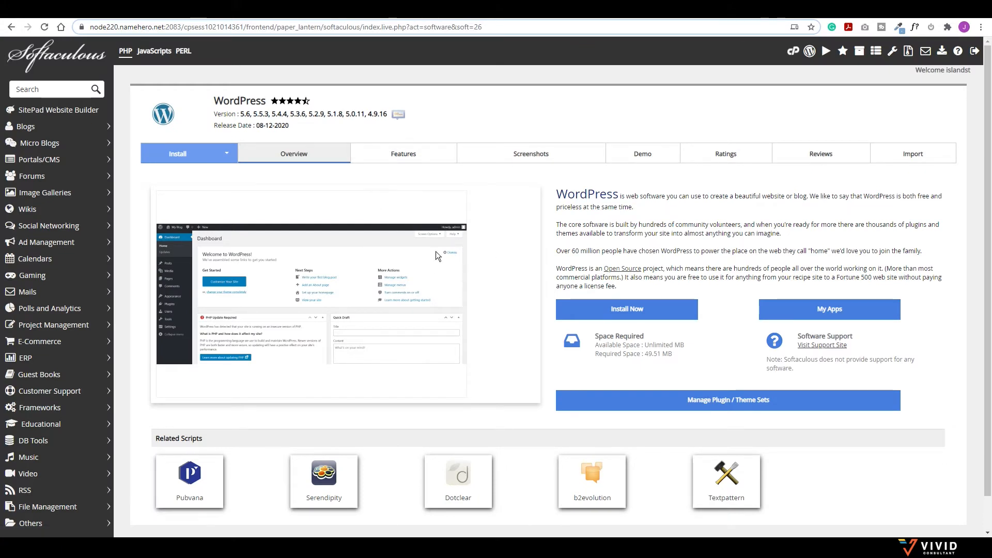
# Step: Open the WordPress install form and clear the directory so WordPress installs at the root
pyautogui.scroll(-1, 529, 297)
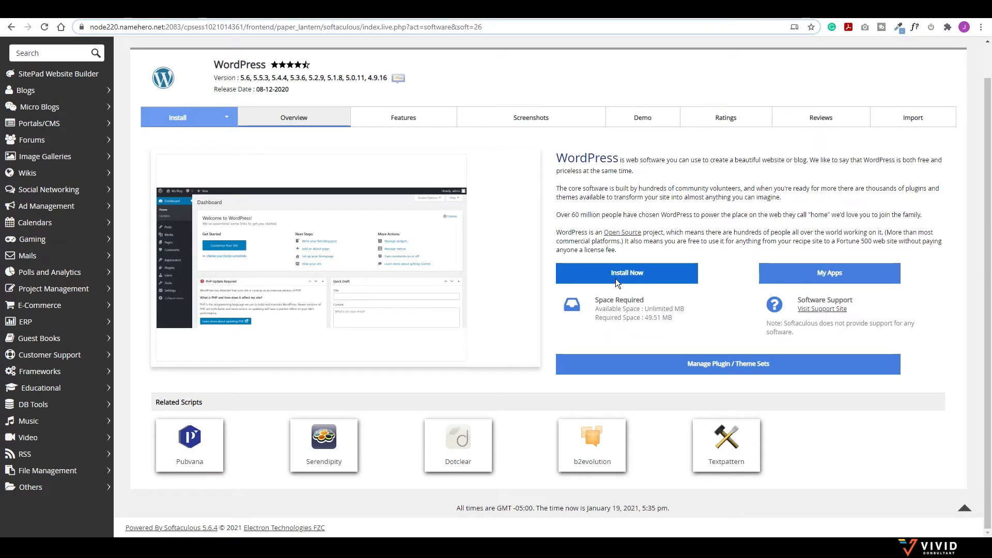
pyautogui.click(624, 277)
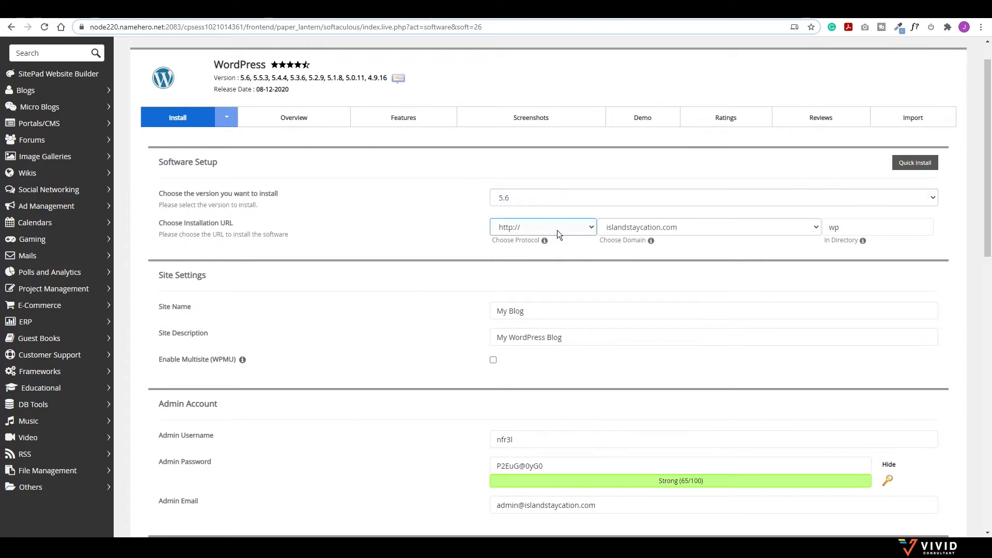
pyautogui.click(845, 228)
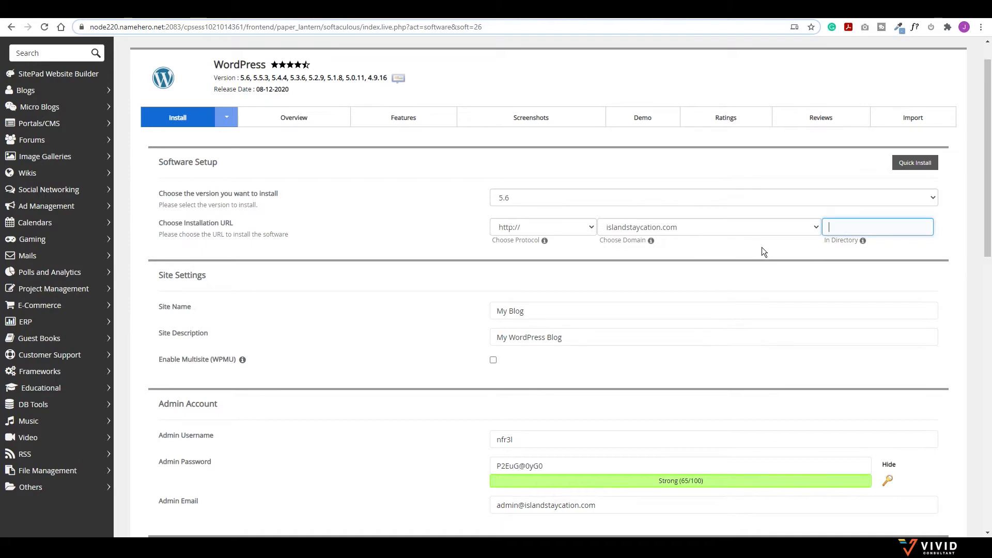
# Step: Replace the site name with 'Island Staycation' and the description with 'Home Away From Home'
pyautogui.click(526, 312)
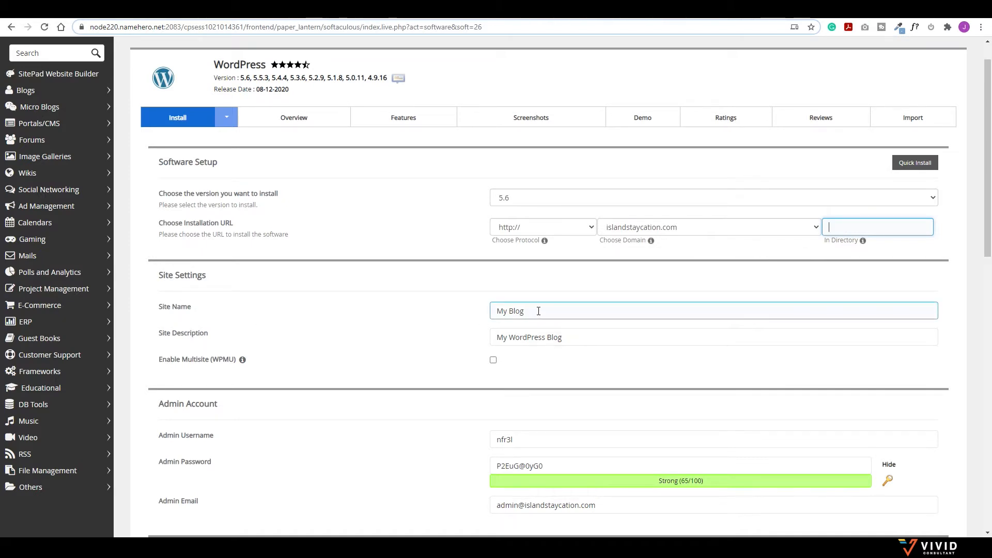
pyautogui.moveTo(539, 311); pyautogui.dragTo(470, 321)
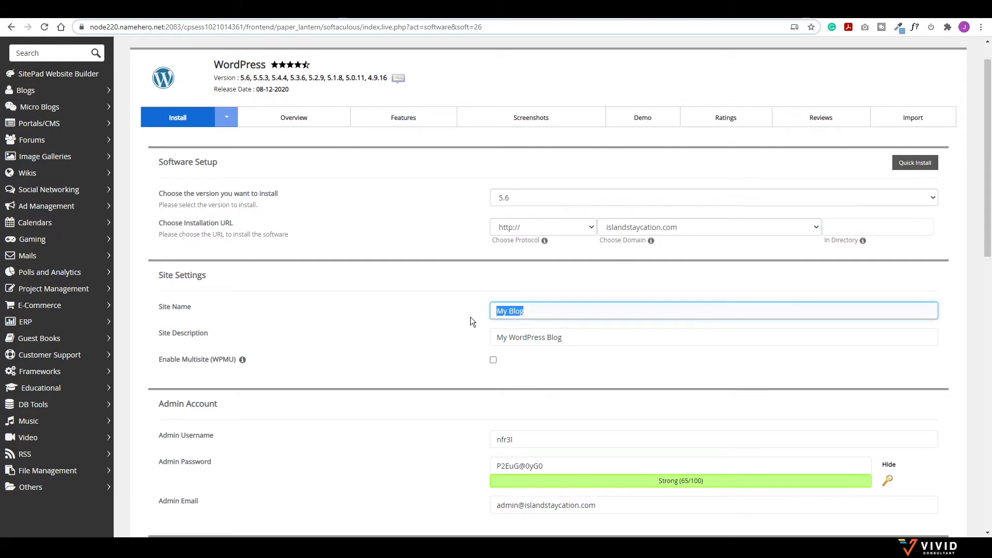
pyautogui.write('Island Staycation')
pyautogui.moveTo(563, 338); pyautogui.dragTo(493, 338)
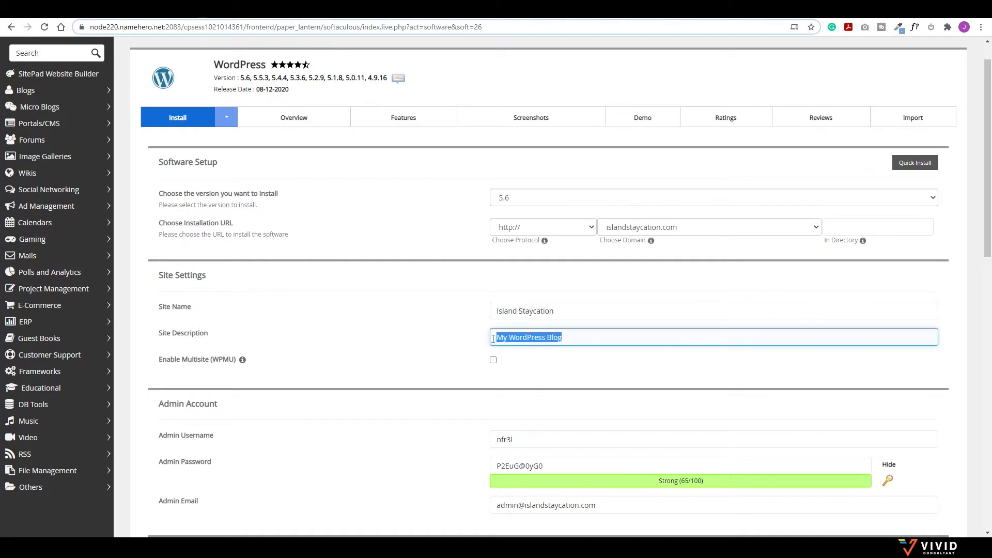
pyautogui.write('Home Away From Home')
pyautogui.scroll(-3, 579, 369)
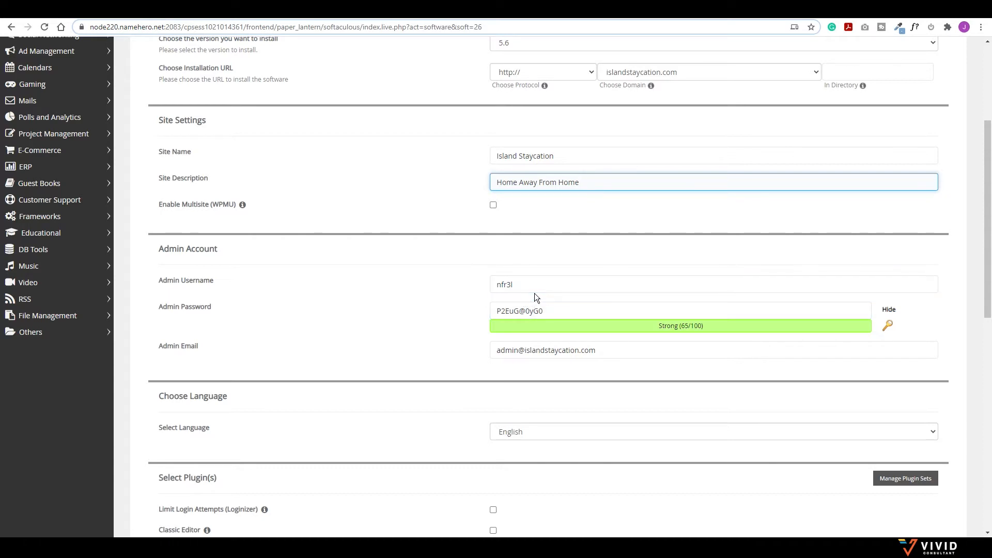
pyautogui.moveTo(550, 308); pyautogui.dragTo(481, 319)
pyautogui.hotkey('ctrl', 'c')
# Step: Double the admin password by pasting it again, then copy the password and admin username
pyautogui.click(556, 309)
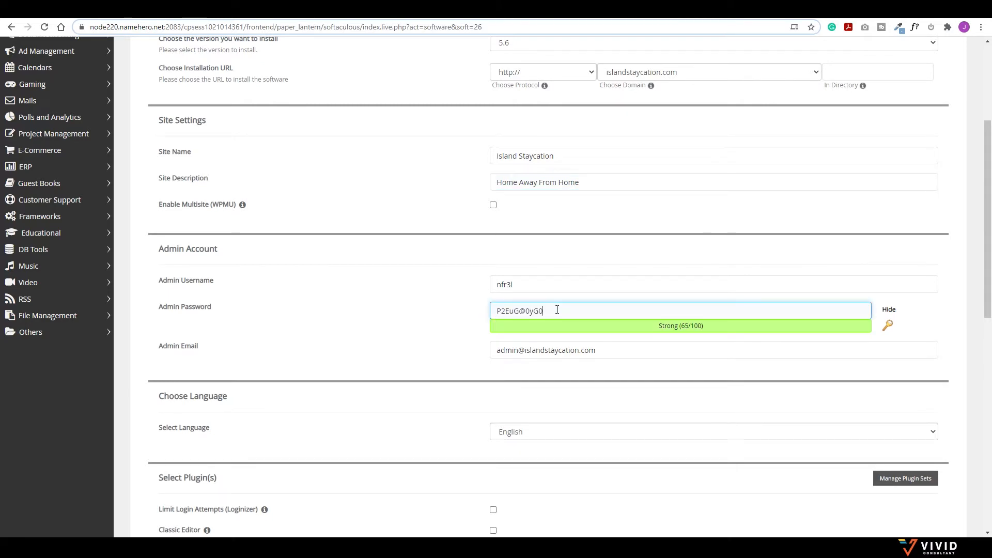
pyautogui.hotkey('ctrl', 'v')
pyautogui.moveTo(607, 314); pyautogui.dragTo(478, 318)
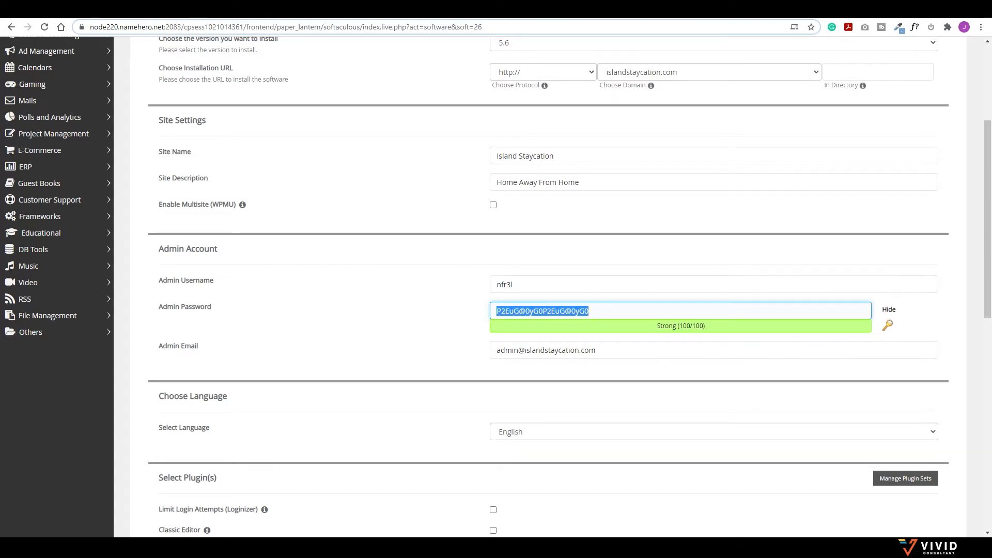
pyautogui.hotkey('alt', 'Tab')
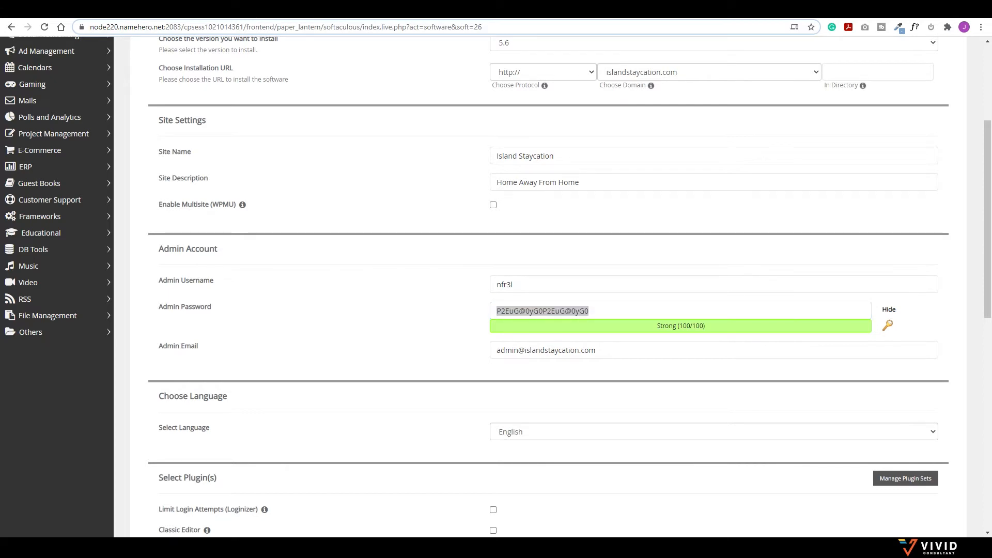
pyautogui.click(606, 318)
pyautogui.moveTo(617, 310); pyautogui.dragTo(427, 310)
pyautogui.click(551, 282)
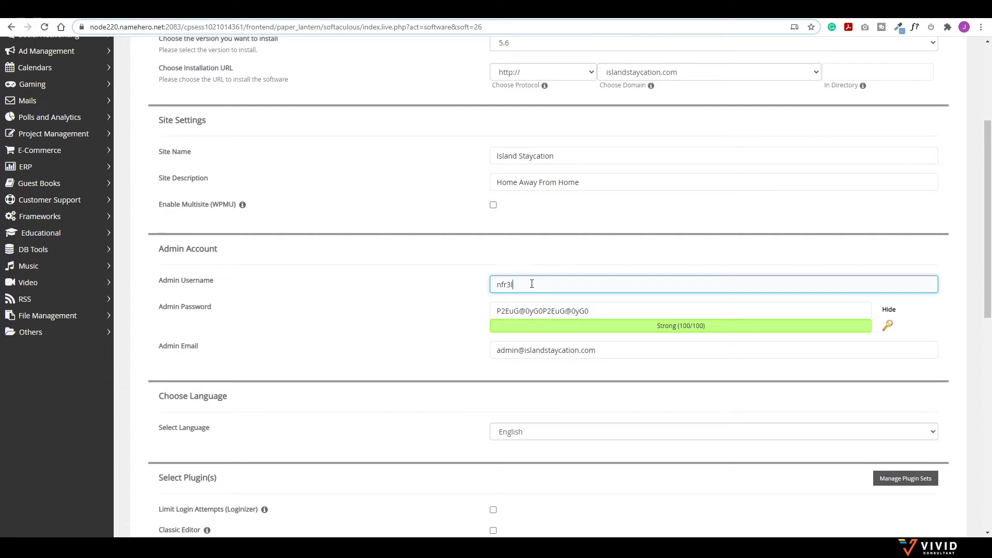
pyautogui.moveTo(513, 285); pyautogui.dragTo(456, 284)
pyautogui.hotkey('alt', 'Tab')
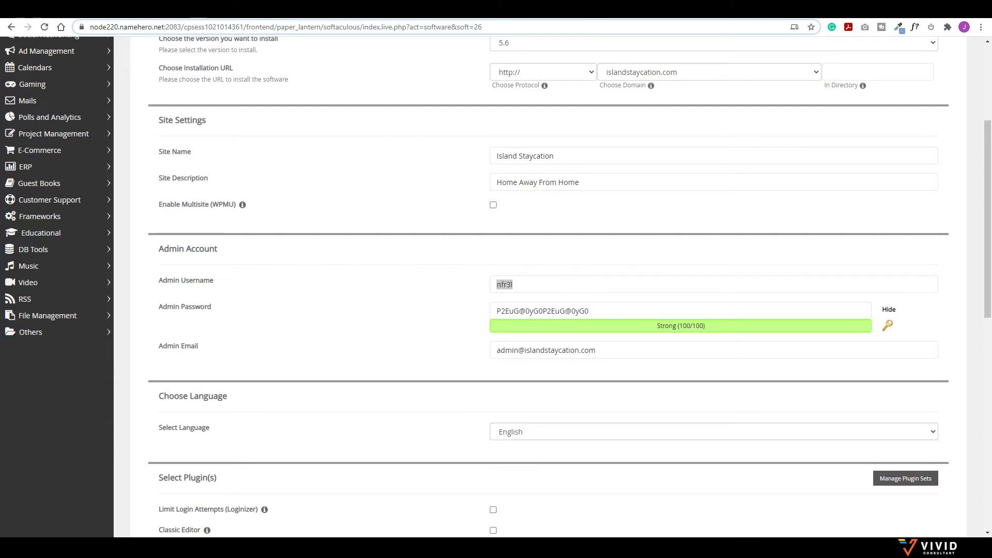
# Step: Replace the default admin email with the owner's own e-mail address
pyautogui.click(550, 350)
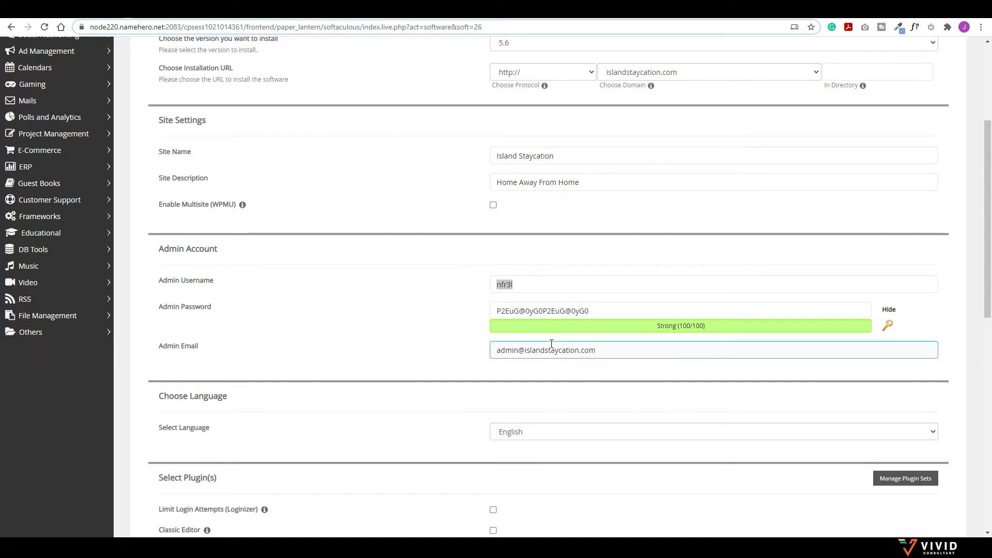
pyautogui.moveTo(618, 350); pyautogui.dragTo(472, 351)
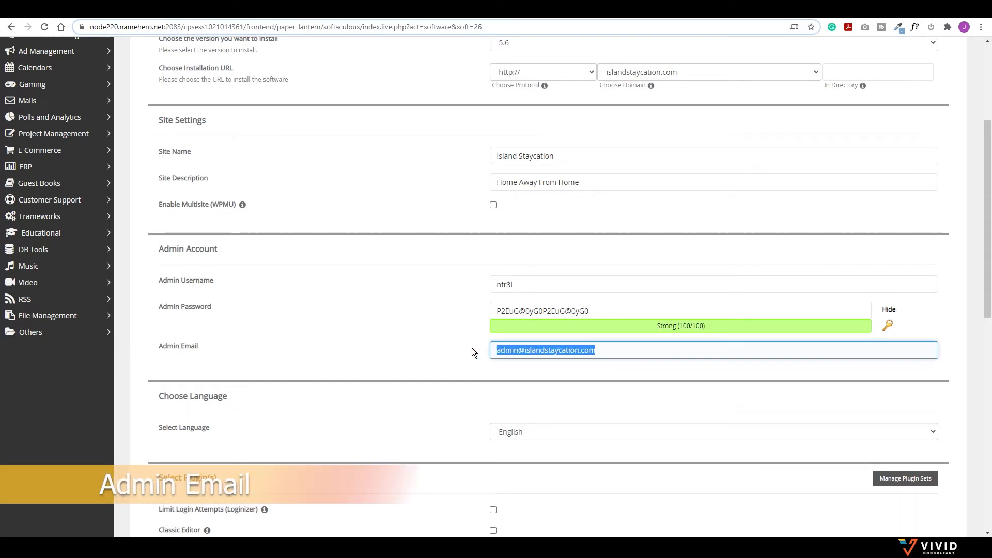
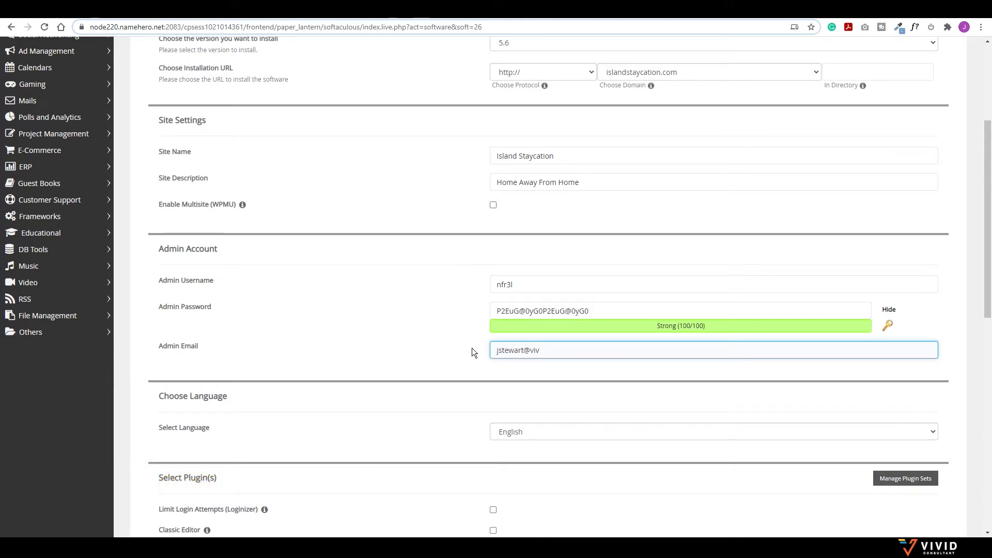
pyautogui.scroll(-4, 476, 361)
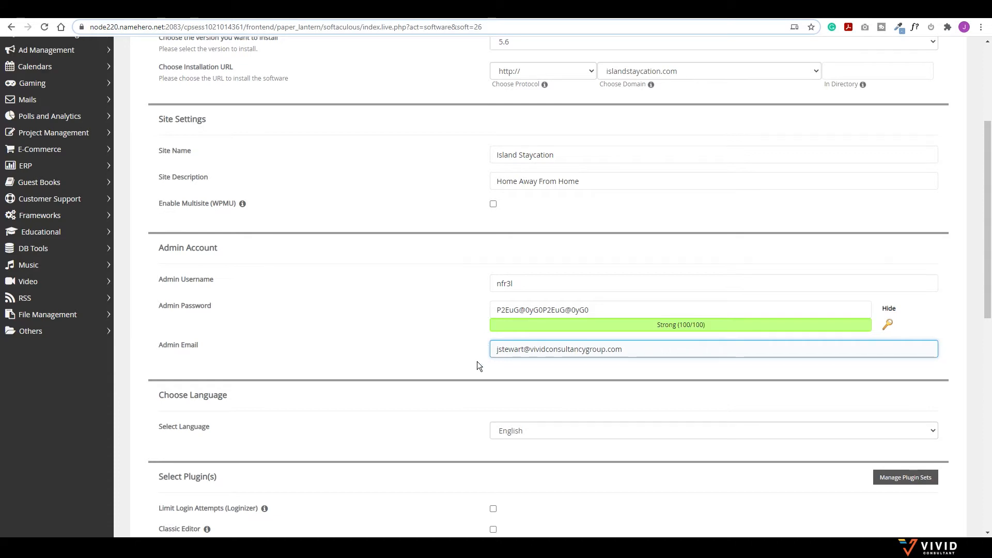
pyautogui.scroll(-5, 476, 320)
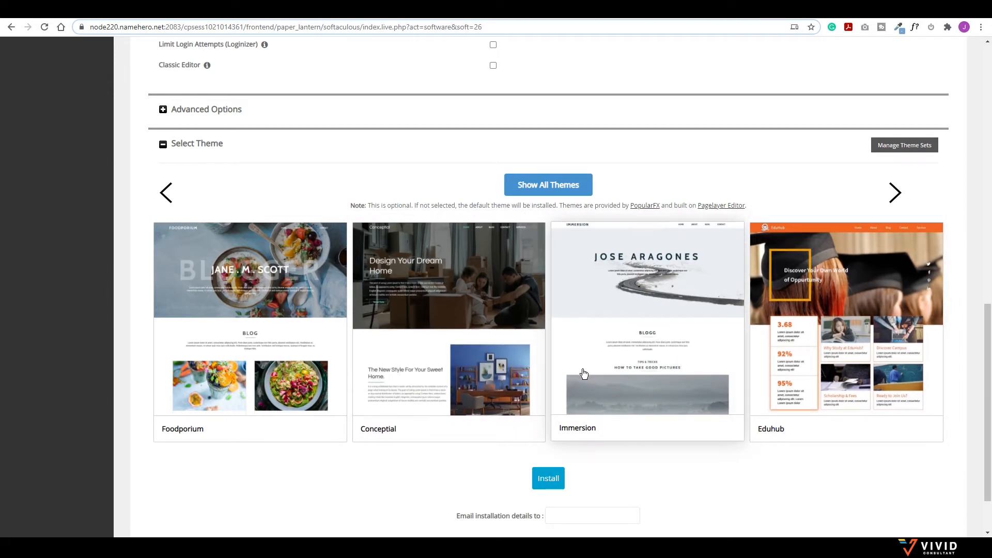
# Step: Enter the owner's e-mail address in the 'Email installation details to' box
pyautogui.scroll(-1, 602, 365)
pyautogui.scroll(-1, 604, 363)
pyautogui.click(561, 447)
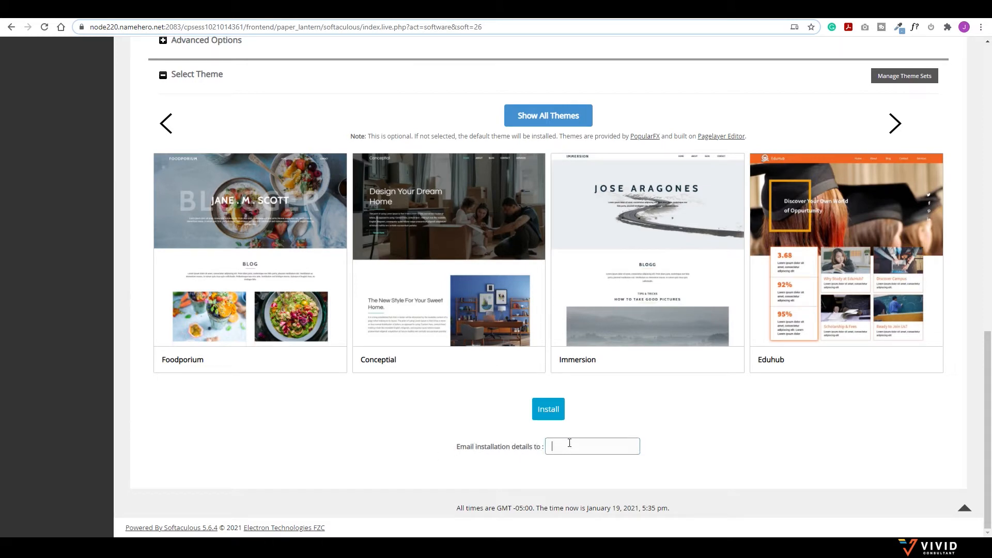
# Step: Install WordPress, open the new admin via the Administrative URL, and go to Settings > General
pyautogui.click(549, 410)
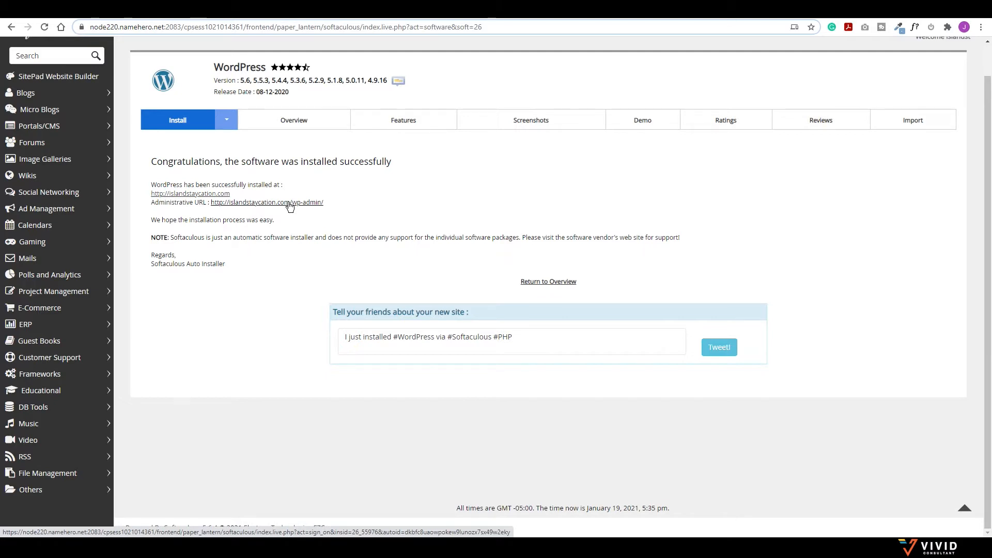
pyautogui.click(303, 204)
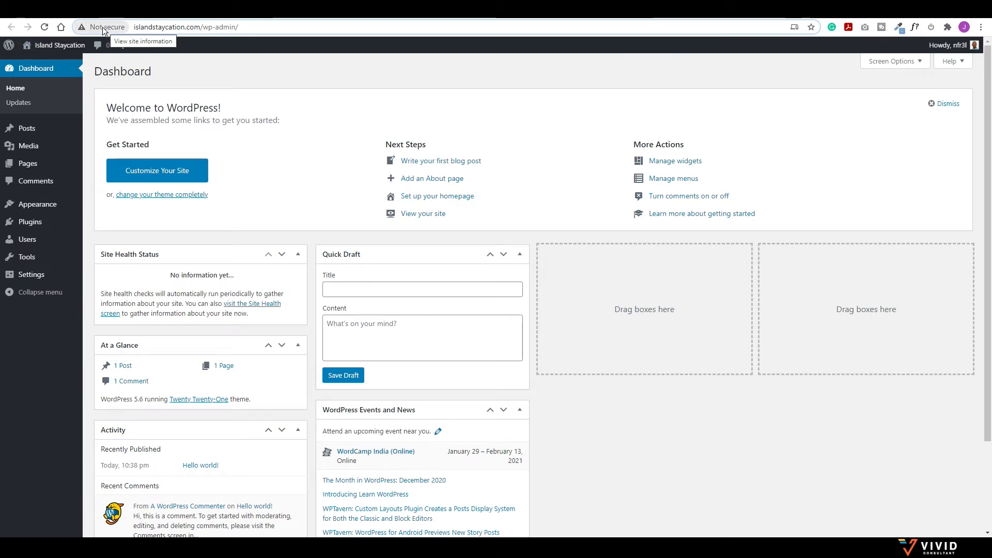
pyautogui.moveTo(31, 274)
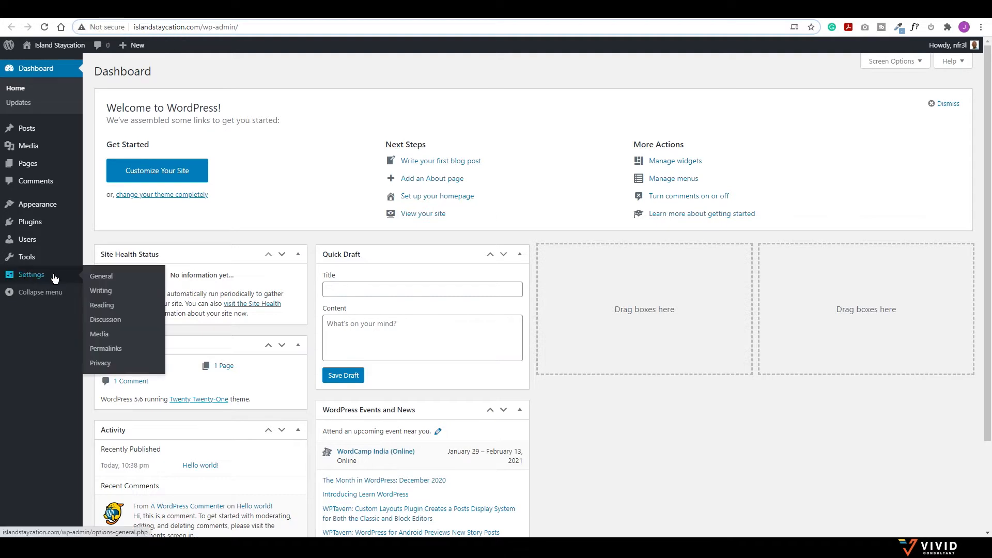
pyautogui.click(110, 281)
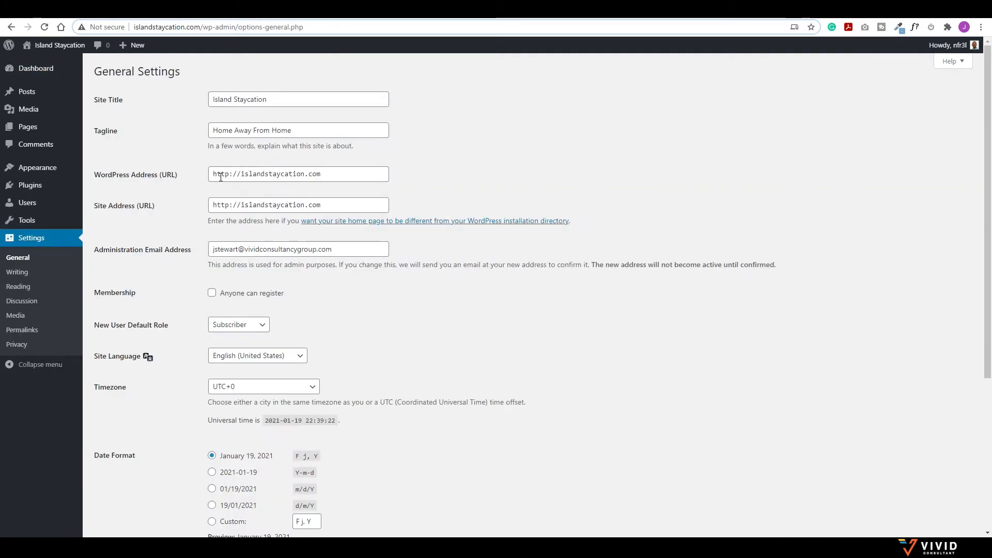
pyautogui.click(229, 174)
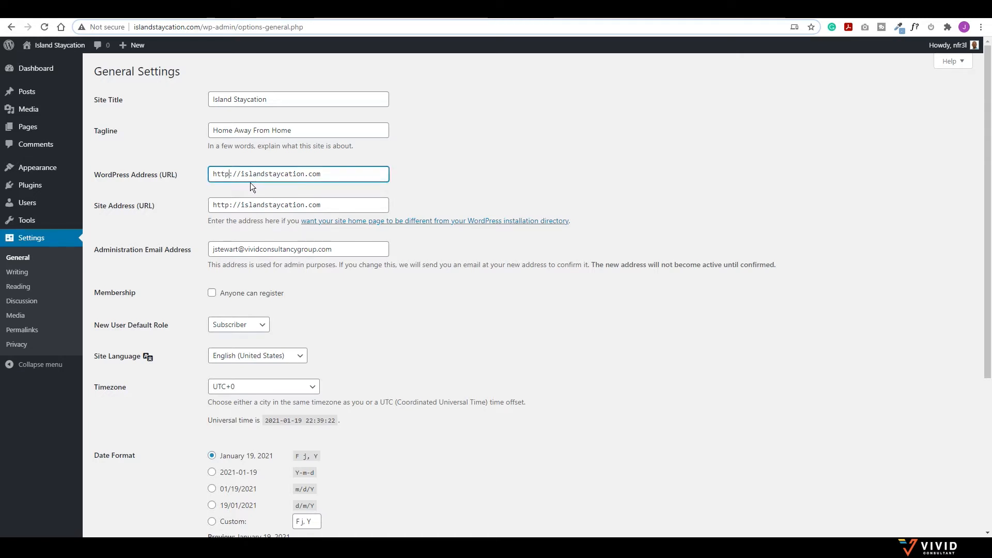
pyautogui.write('s')
pyautogui.click(231, 206)
pyautogui.write('s')
pyautogui.scroll(-4, 185, 301)
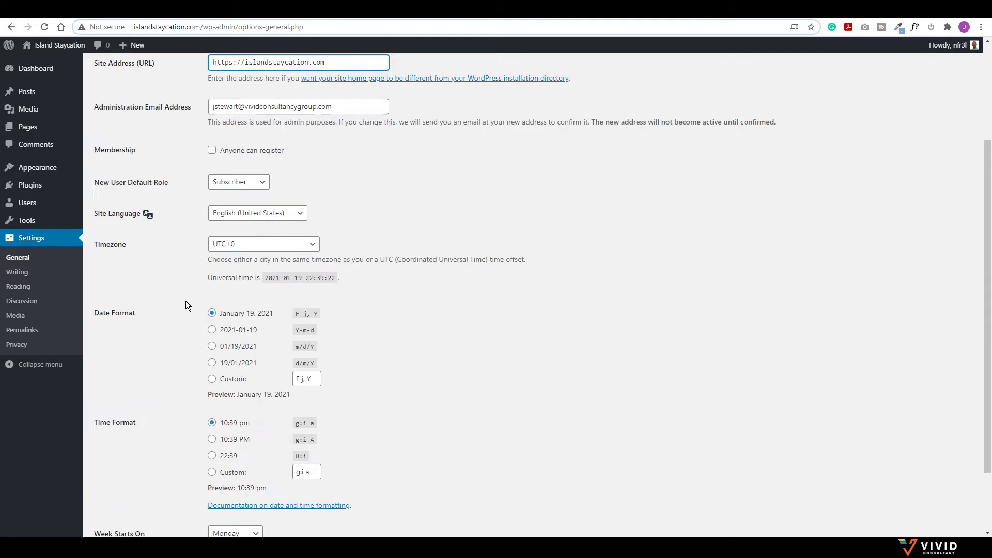
pyautogui.click(122, 483)
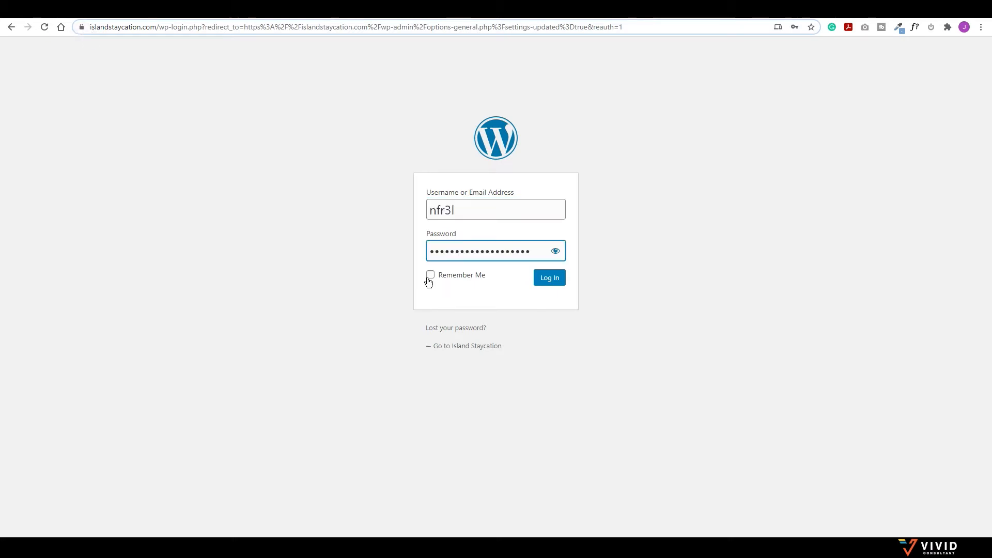
pyautogui.click(430, 277)
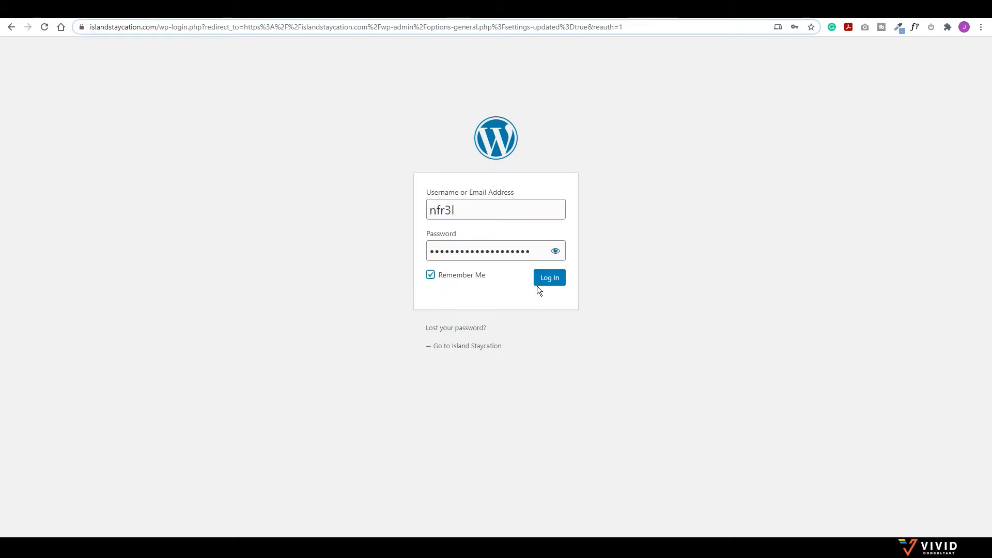
pyautogui.click(548, 279)
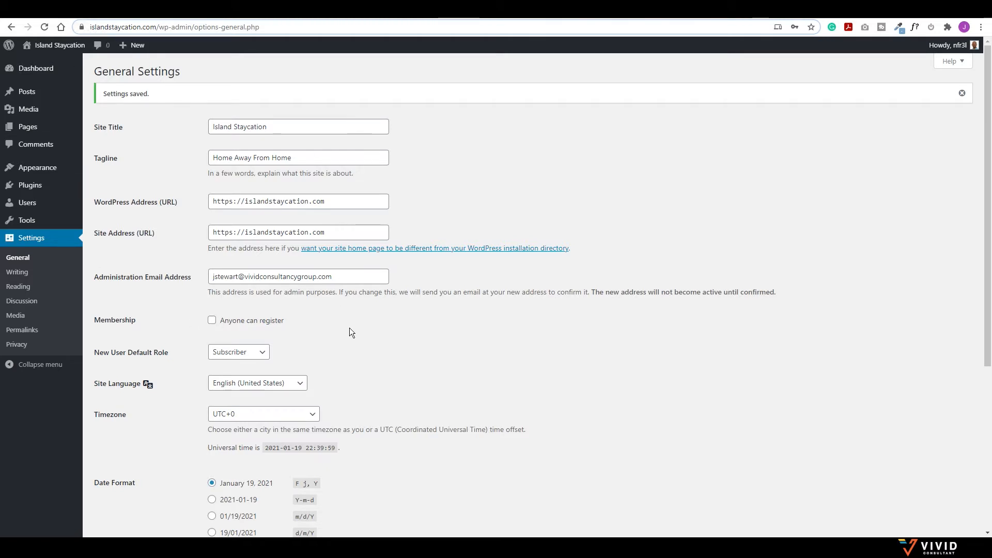
# Step: Choose Port of Spain in the Timezone list and save the general settings
pyautogui.click(307, 415)
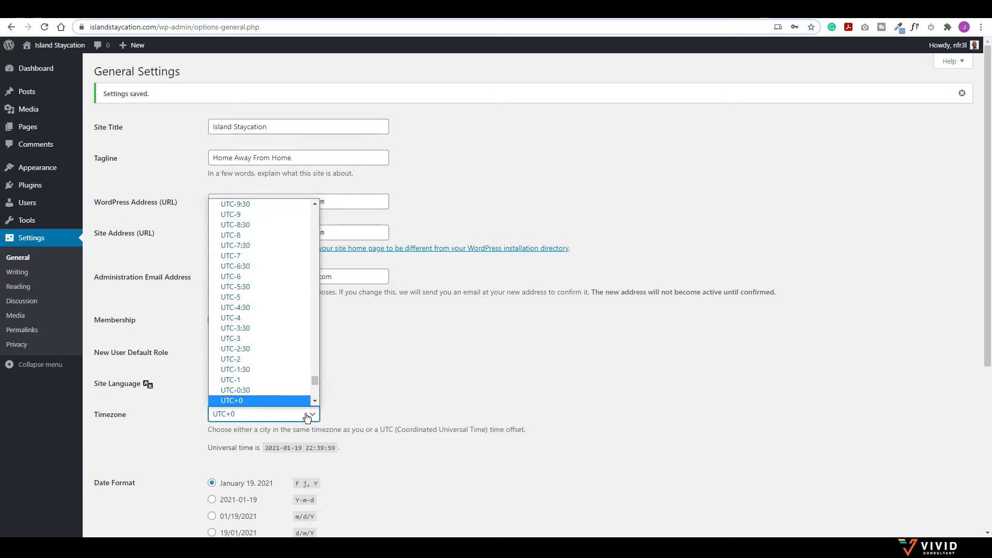
pyautogui.press('p')
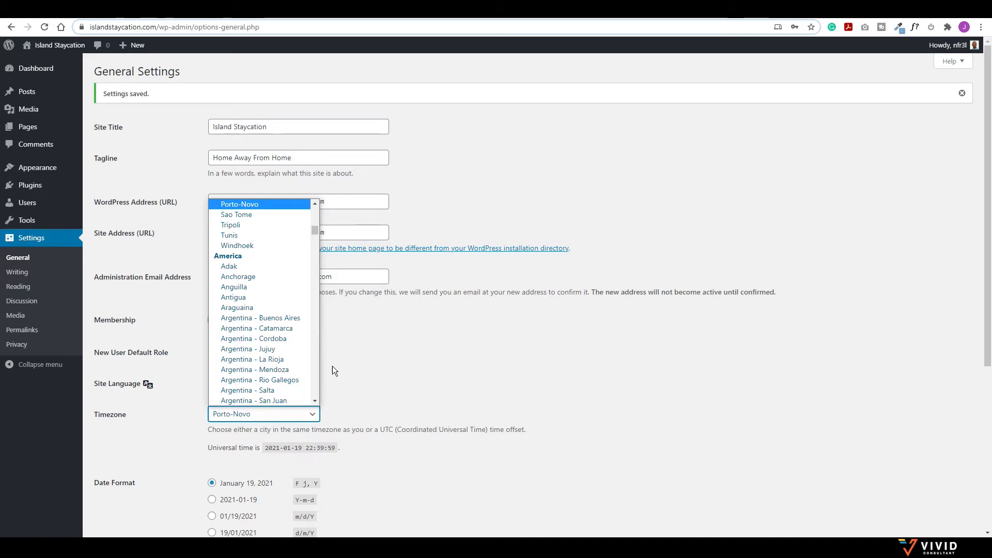
pyautogui.write('port-')
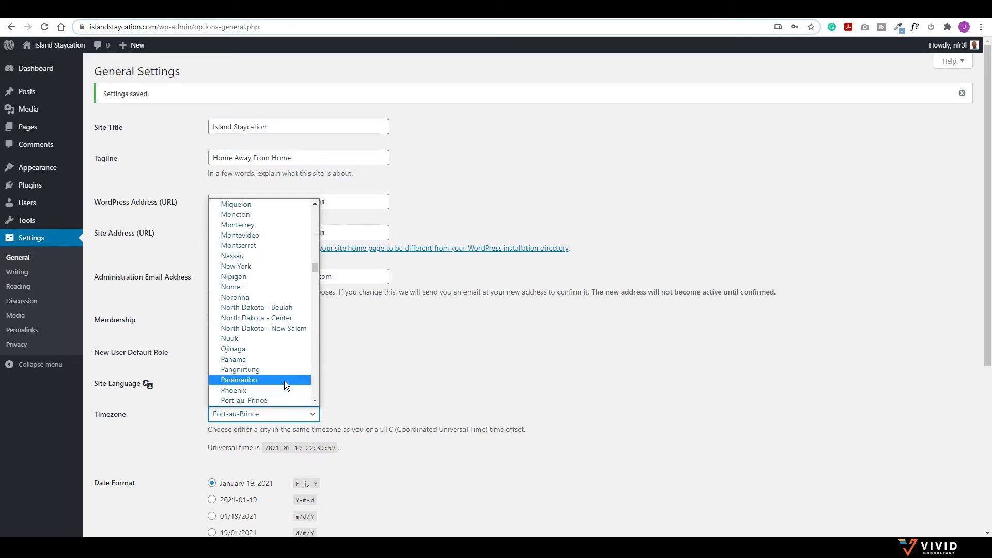
pyautogui.scroll(-2, 261, 371)
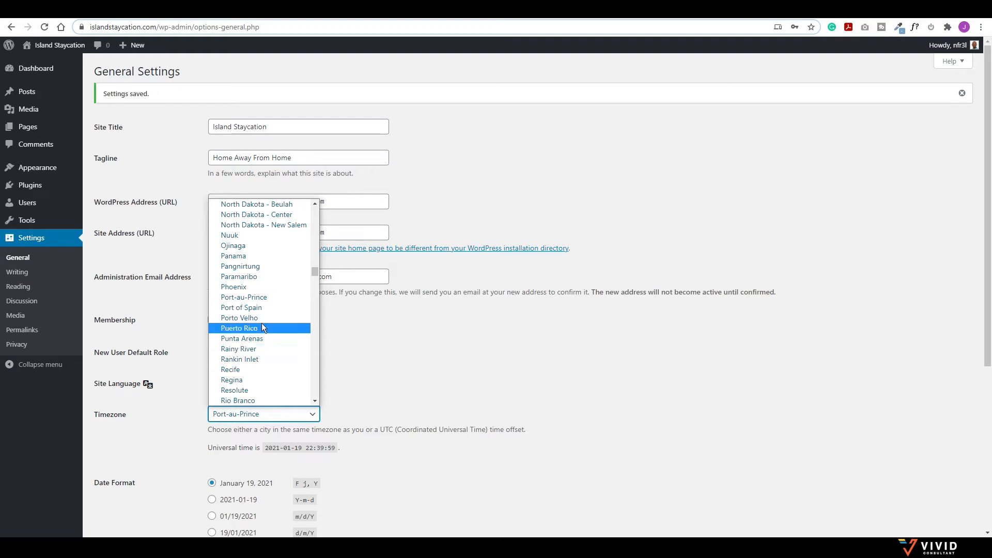
pyautogui.click(238, 307)
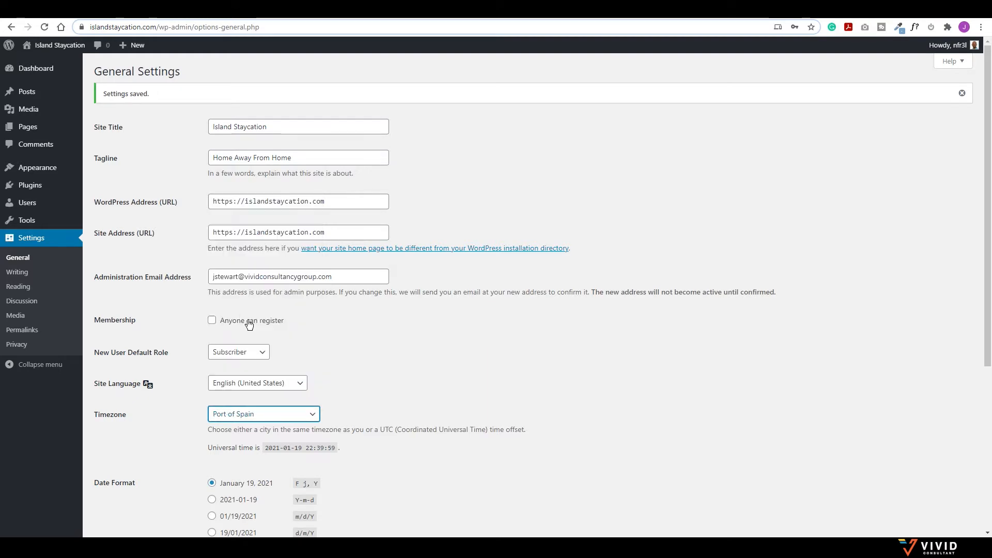
pyautogui.scroll(-4, 372, 354)
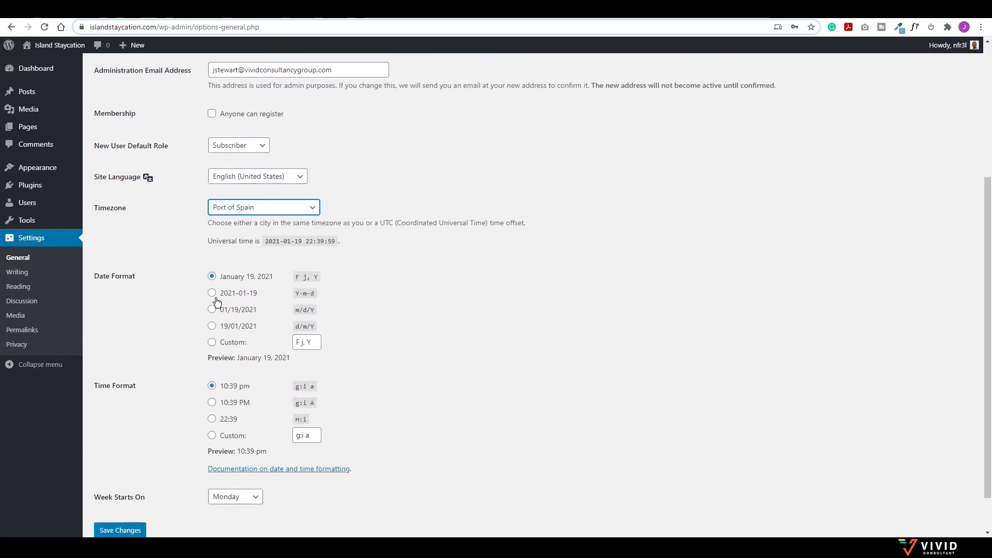
pyautogui.scroll(-1, 202, 370)
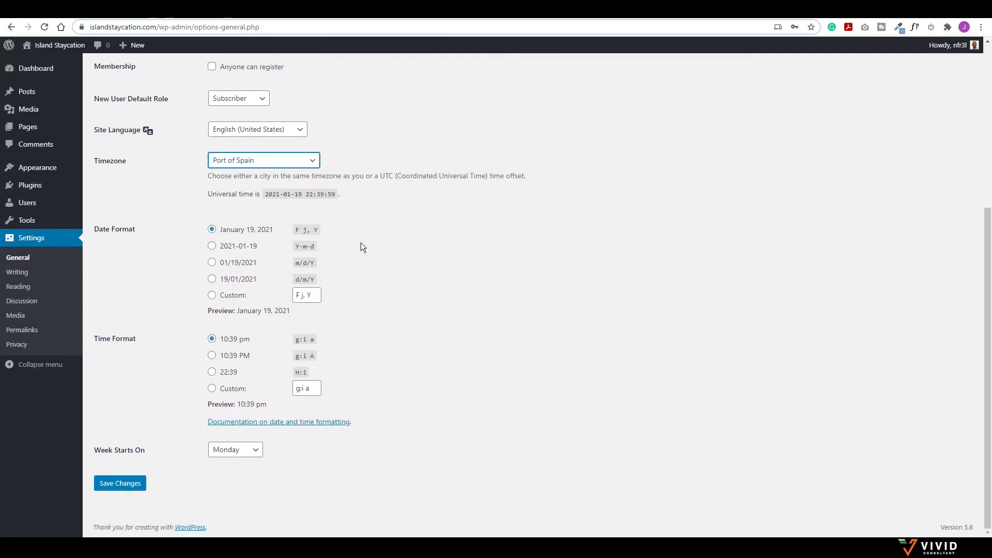
pyautogui.click(122, 484)
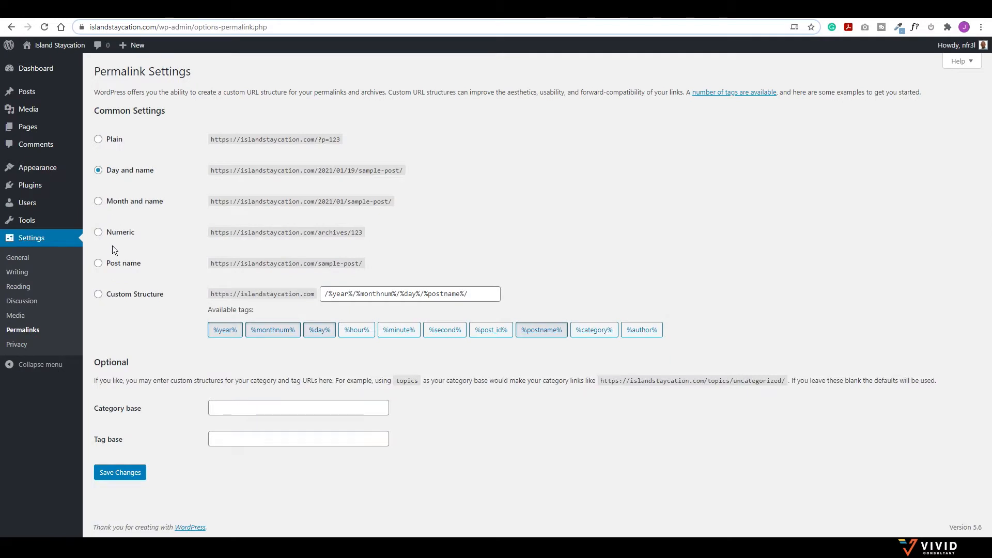
# Step: Select the Post name (/%postname%/) permalink structure, save it, and open the Posts list
pyautogui.click(98, 264)
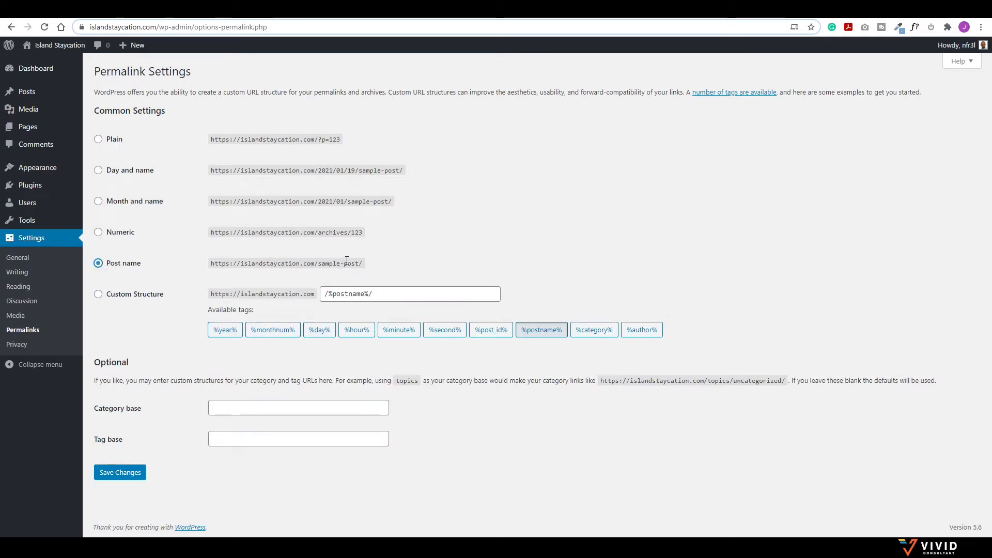
pyautogui.click(120, 472)
pyautogui.click(28, 95)
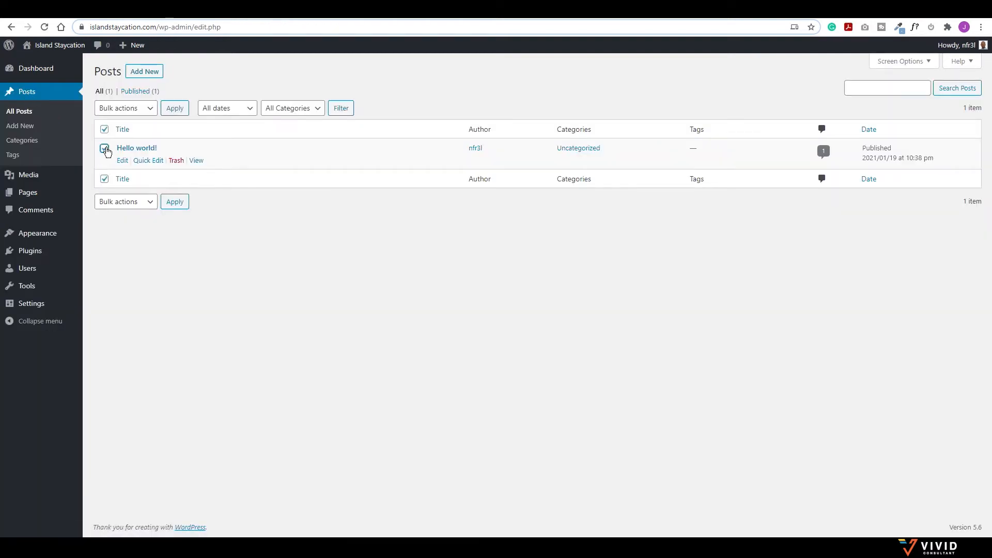
# Step: Move the Hello world! post to the Trash with the bulk action
pyautogui.click(132, 110)
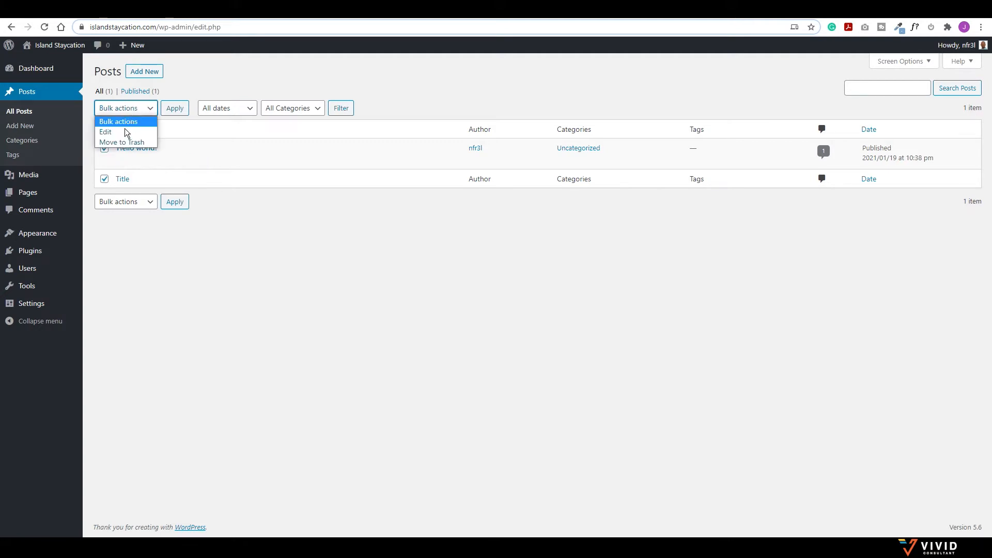
pyautogui.click(120, 141)
pyautogui.click(175, 109)
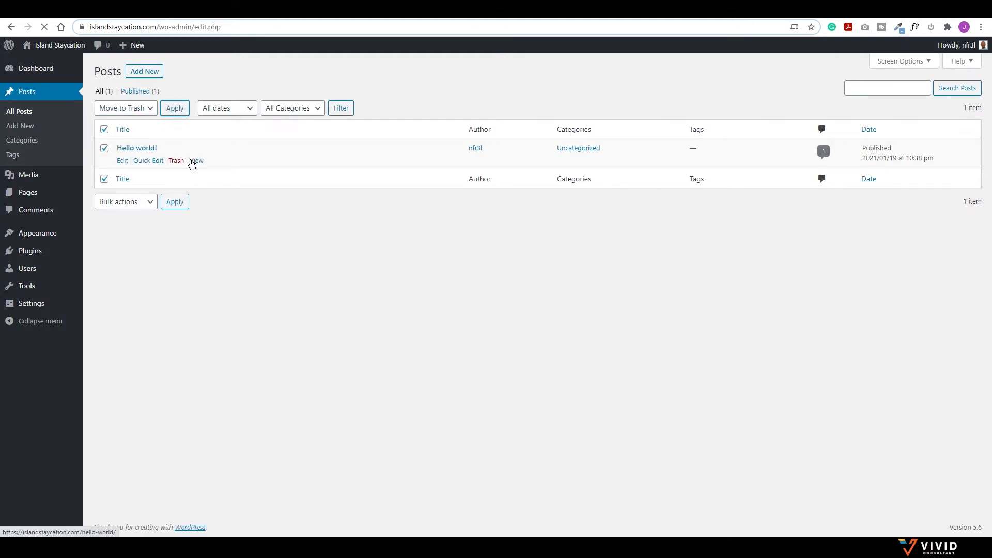
# Step: Trash the Privacy Policy and Sample Page pages, then view the comments list
pyautogui.click(29, 194)
pyautogui.click(104, 149)
pyautogui.click(104, 179)
pyautogui.click(125, 108)
pyautogui.click(123, 143)
pyautogui.click(179, 109)
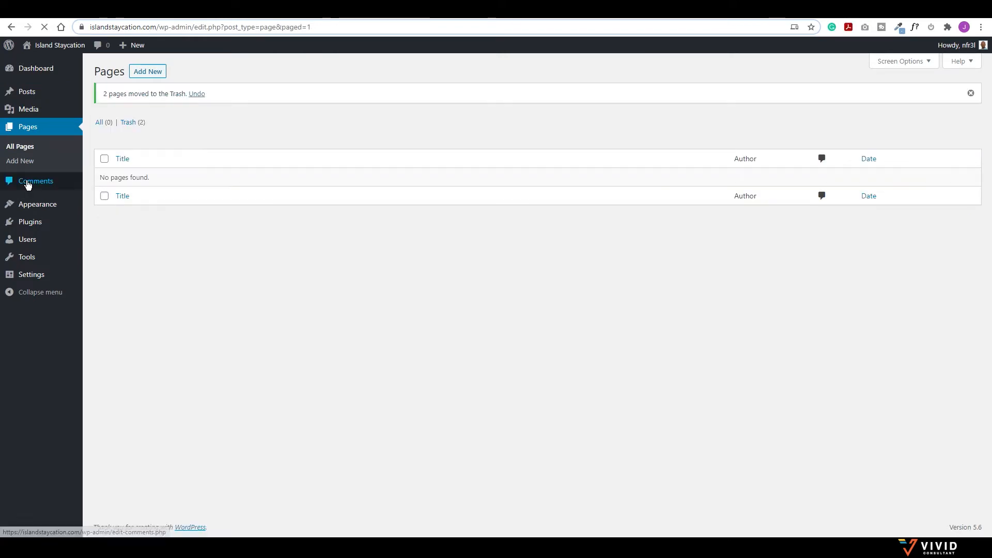
pyautogui.click(30, 182)
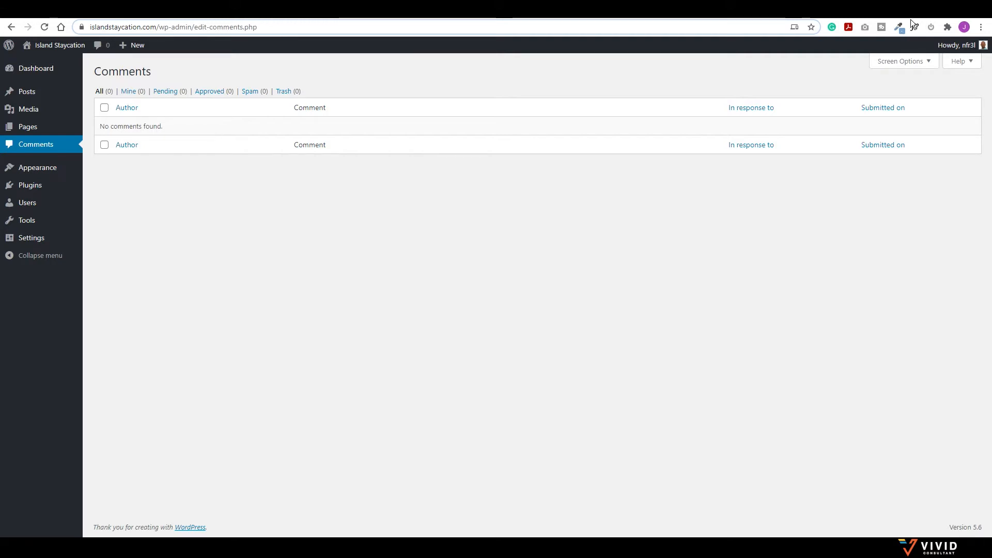
# Step: In a new tab, load vividconsultant.com/astra to reach the Astra homepage
pyautogui.hotkey('ctrl', 't')
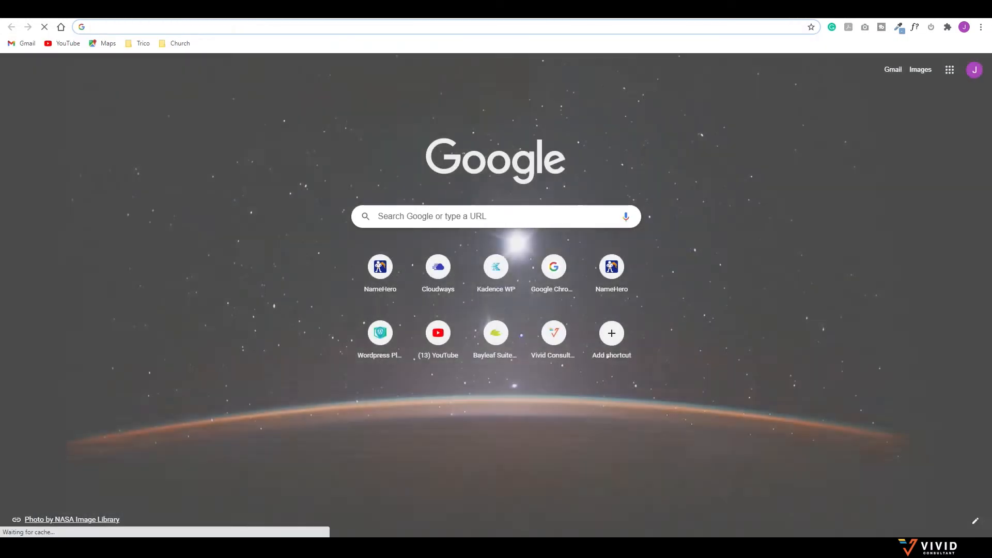
pyautogui.write('vivido')
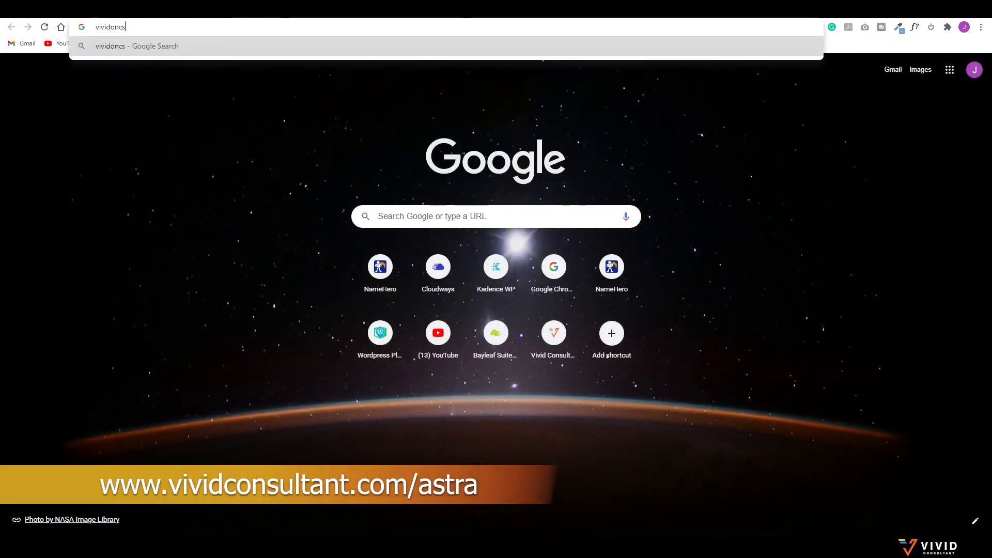
pyautogui.press('BackSpace')
pyautogui.write('consu')
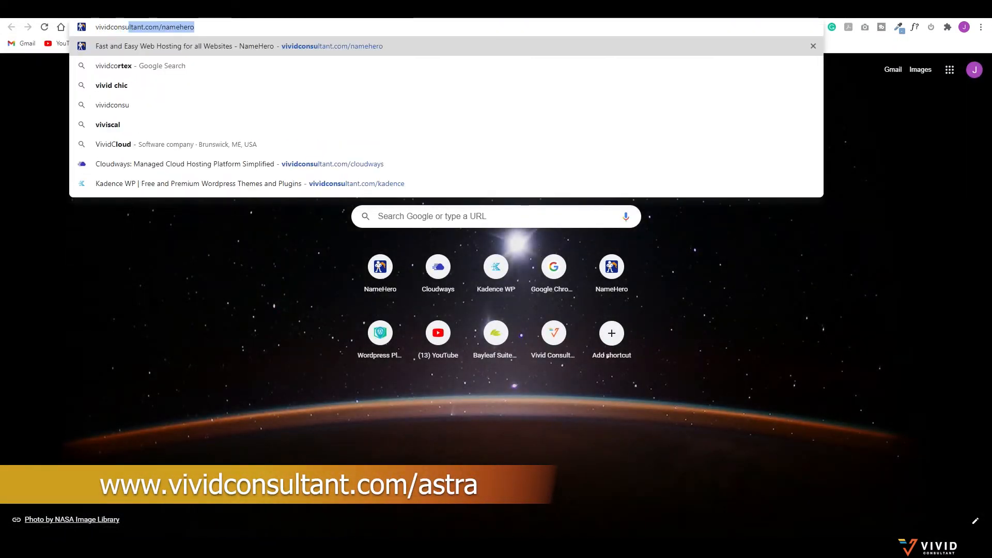
pyautogui.write('ltant.com/as')
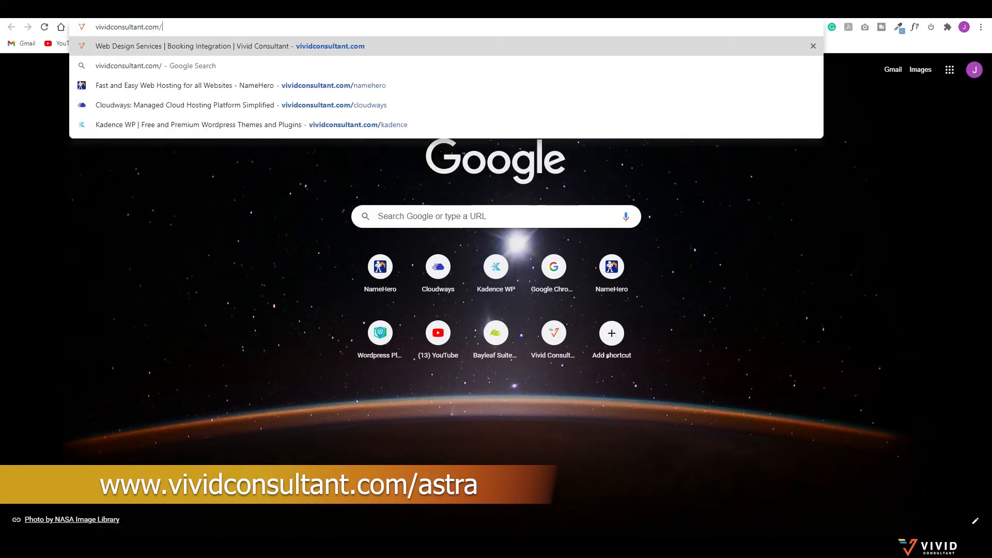
pyautogui.write('tra')
pyautogui.press('Return')
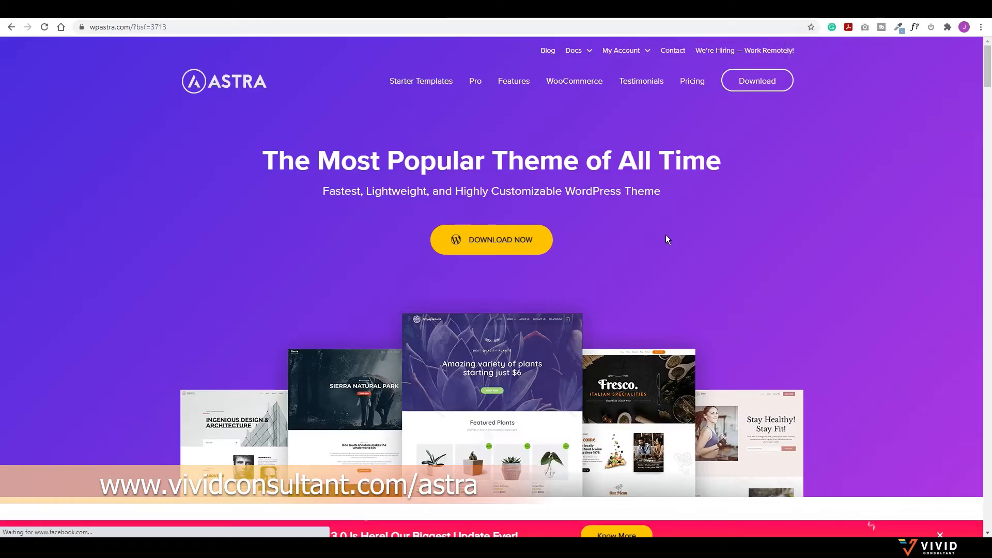
pyautogui.scroll(-5, 667, 239)
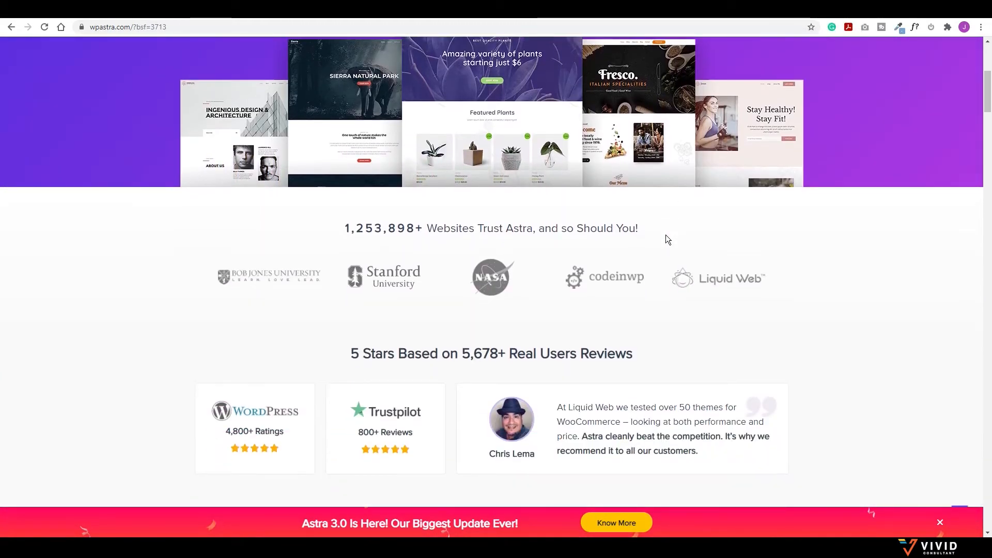
pyautogui.scroll(5, 666, 239)
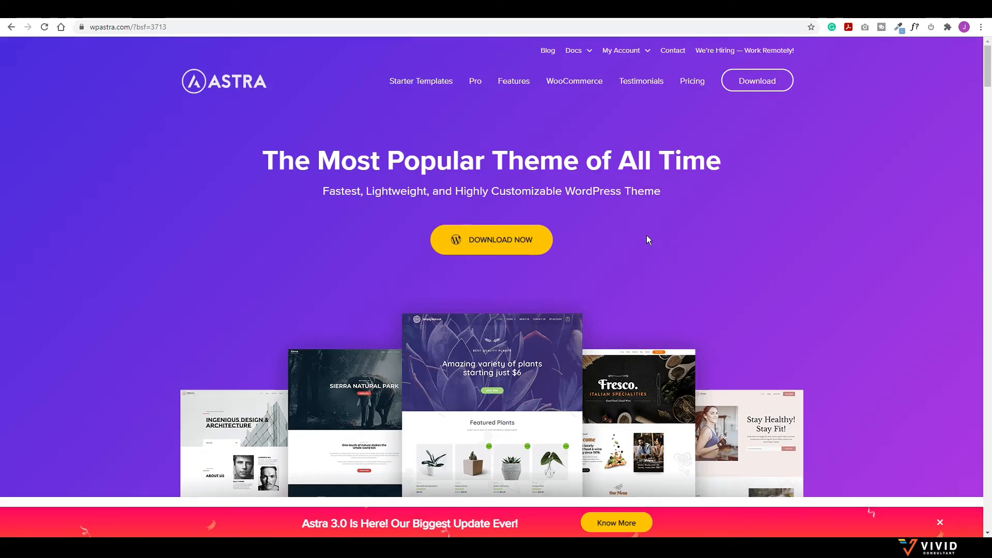
# Step: Search Astra starter templates for 'hotel', browse Hotel and The Mount Inn, then open a new tab
pyautogui.click(417, 83)
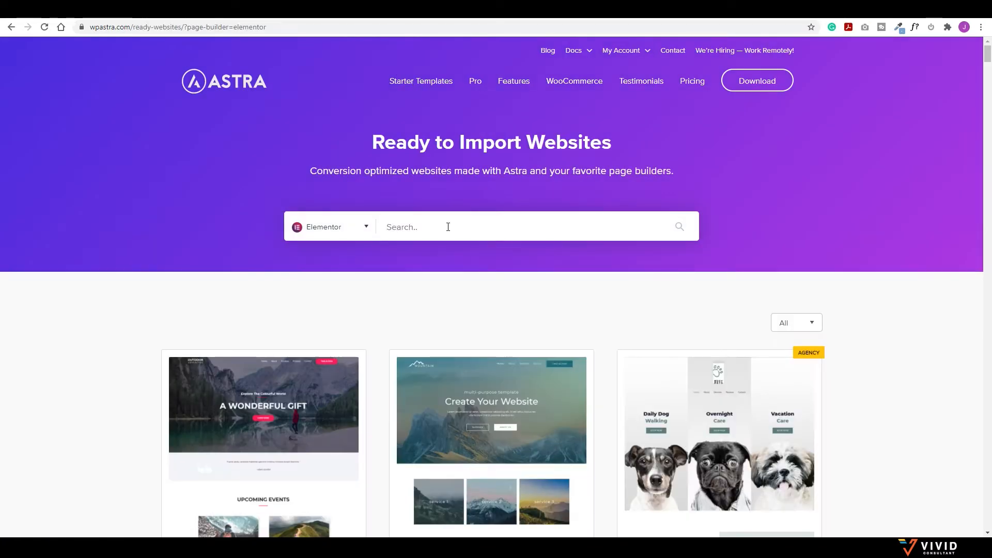
pyautogui.write('hotel')
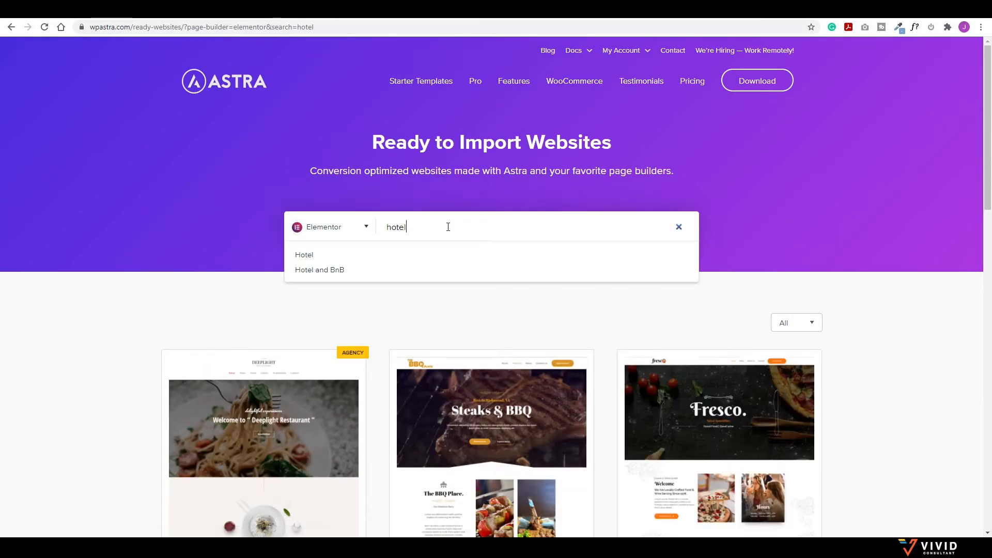
pyautogui.scroll(-5, 643, 292)
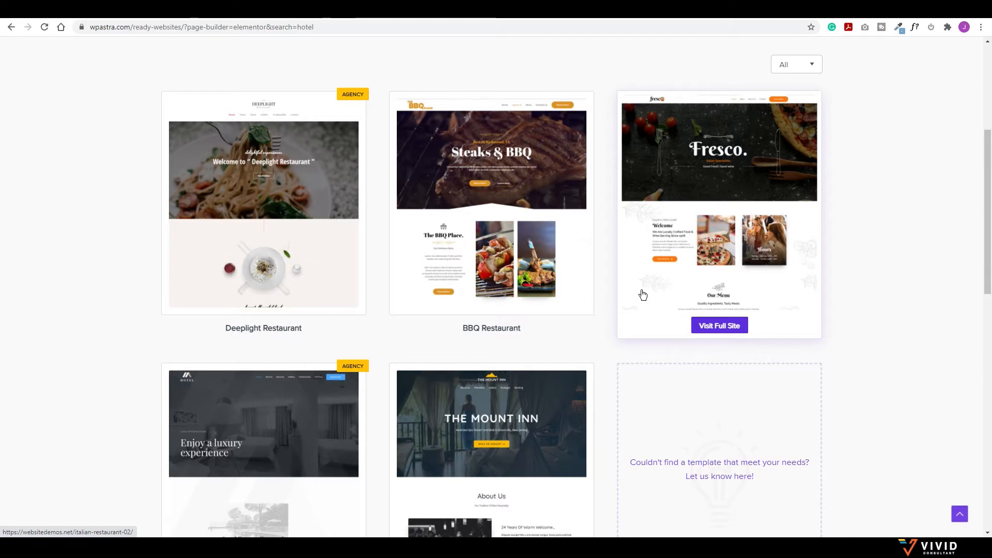
pyautogui.scroll(-3, 640, 291)
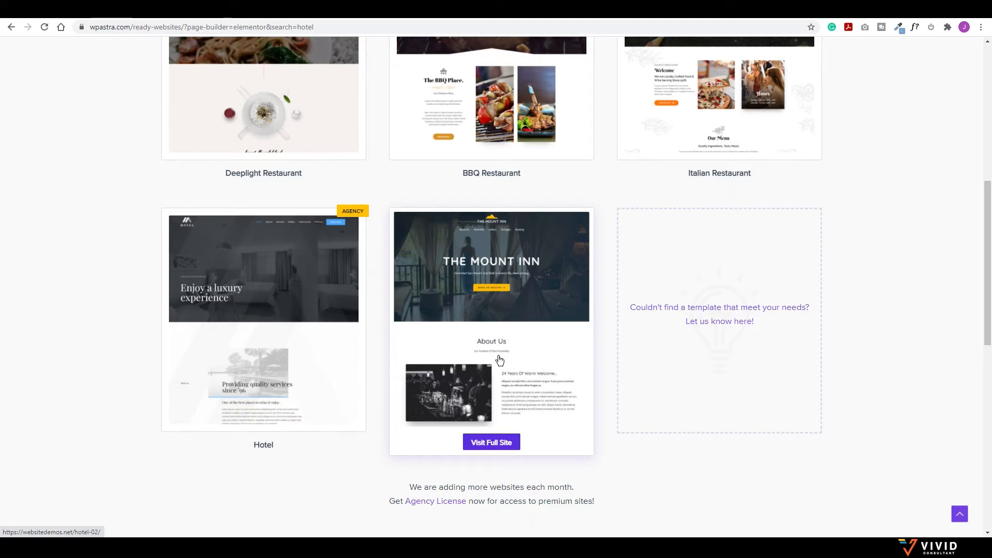
pyautogui.hotkey('ctrl', 't')
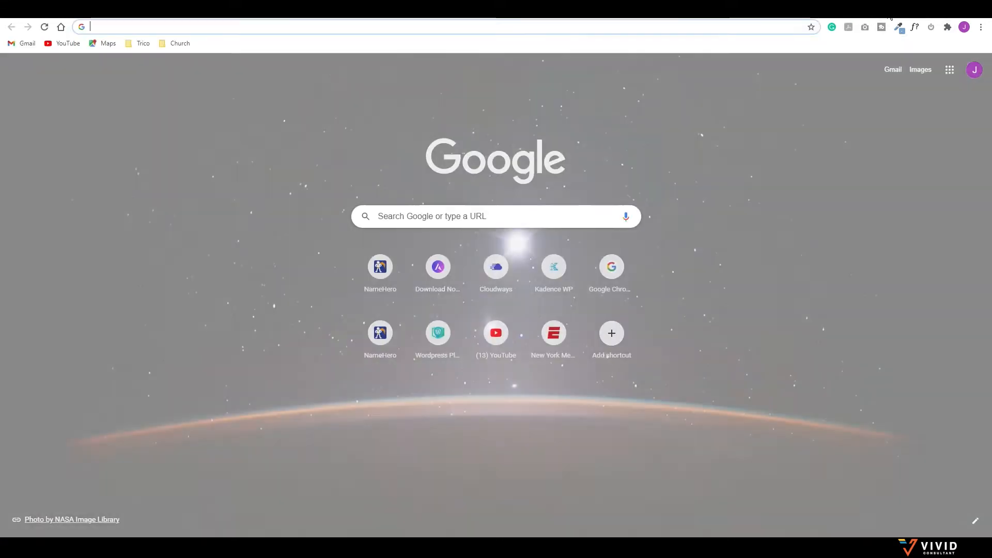
# Step: Go to vividconsultant.com/kadence and download the free Kadence theme zip from its product page
pyautogui.write('vividconsultancy')
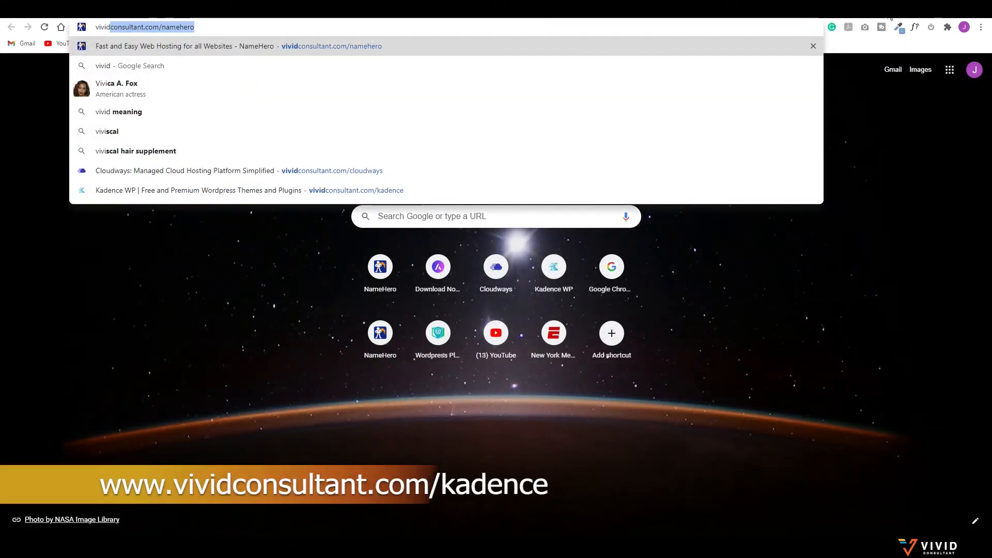
pyautogui.press('BackSpace')
pyautogui.press('BackSpace')
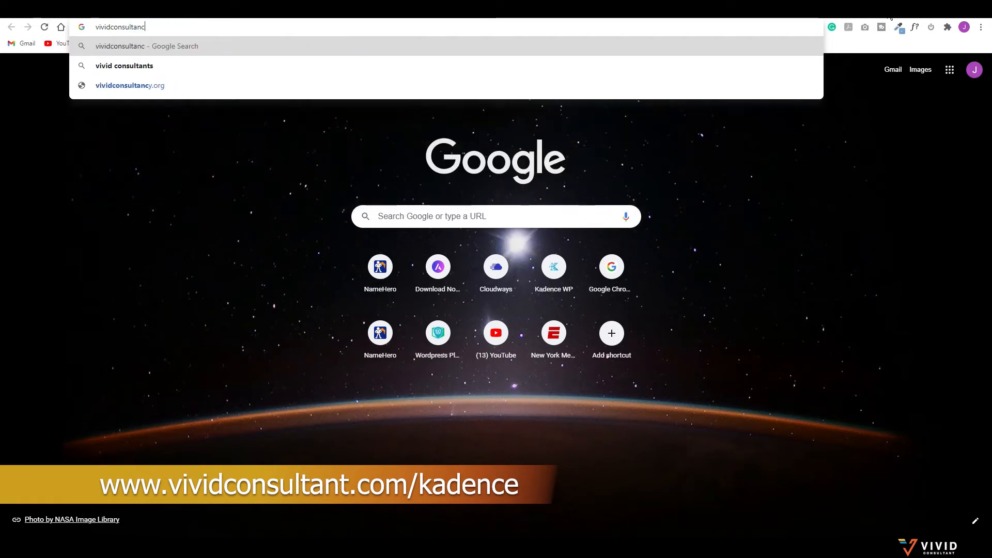
pyautogui.write('t')
pyautogui.write('.com')
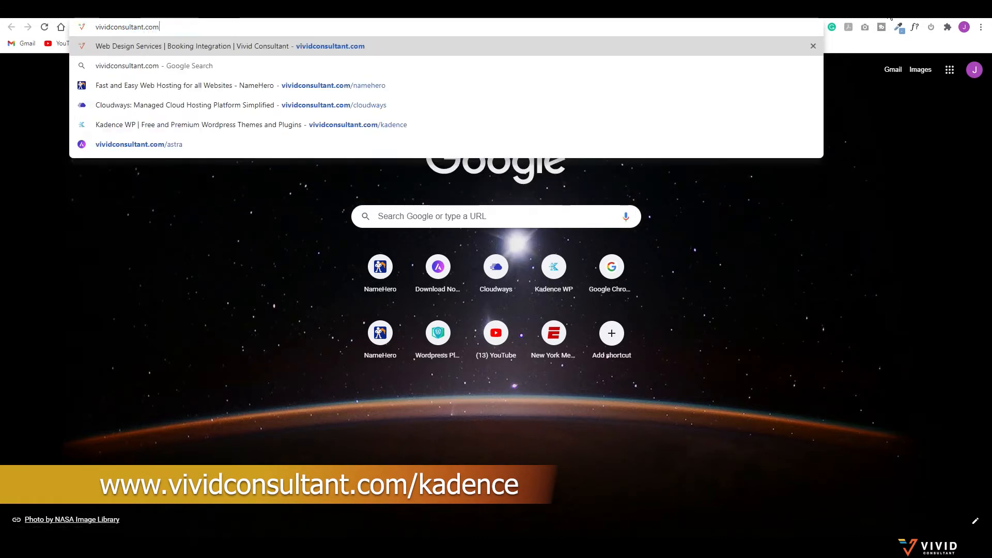
pyautogui.write('/kadence')
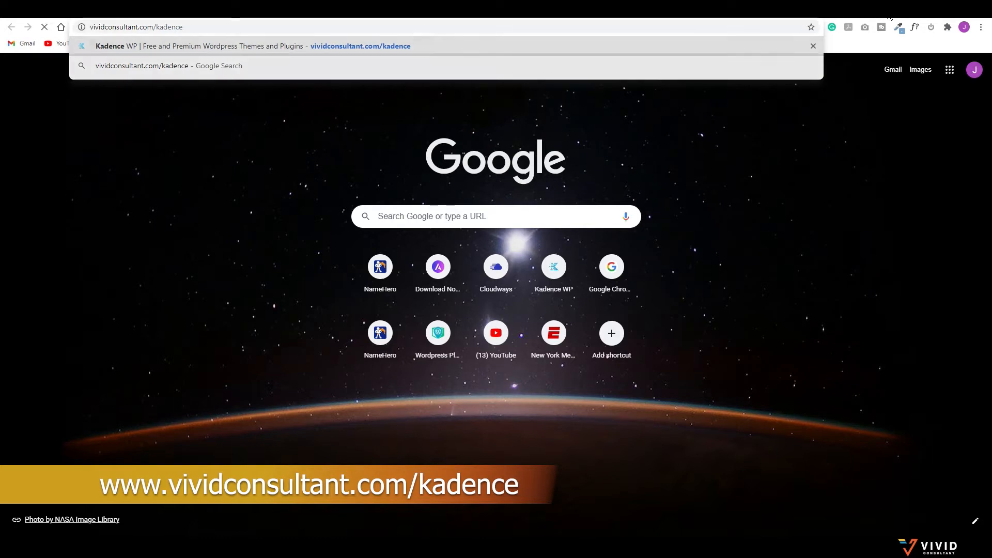
pyautogui.press('Return')
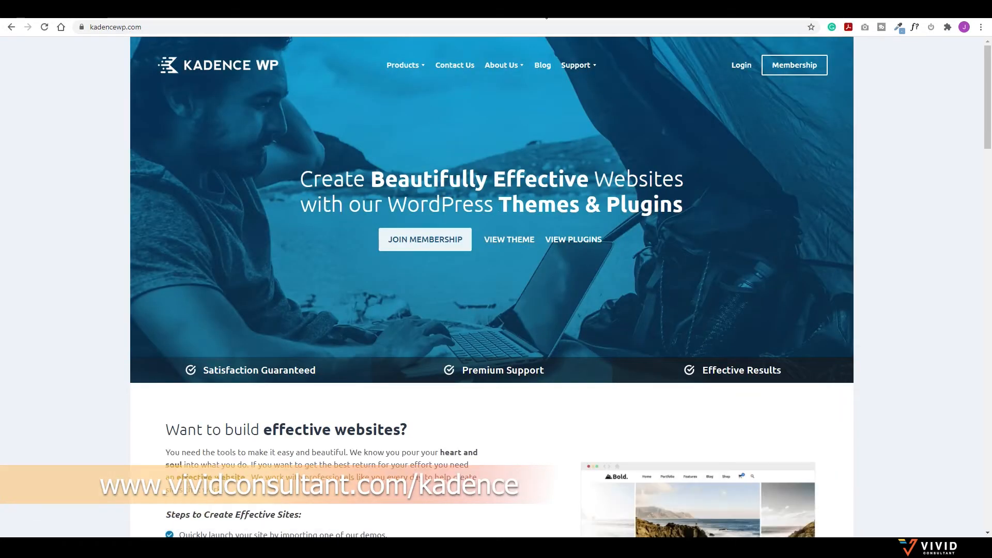
pyautogui.moveTo(419, 66)
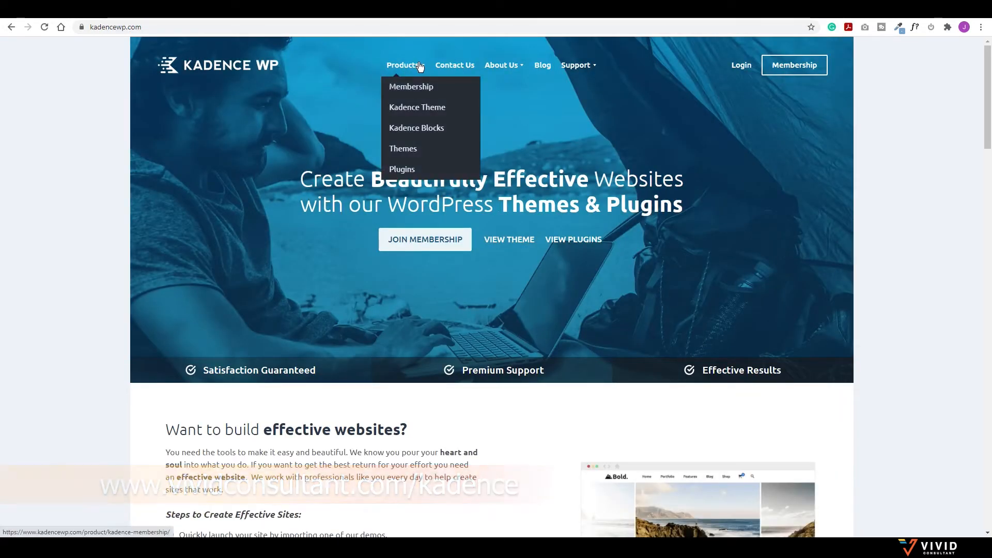
pyautogui.click(406, 110)
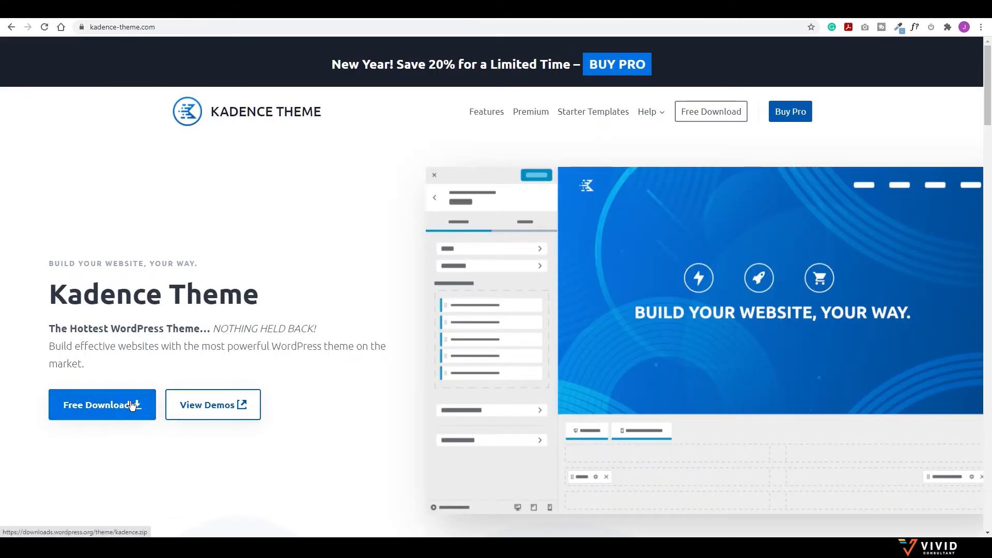
pyautogui.click(132, 406)
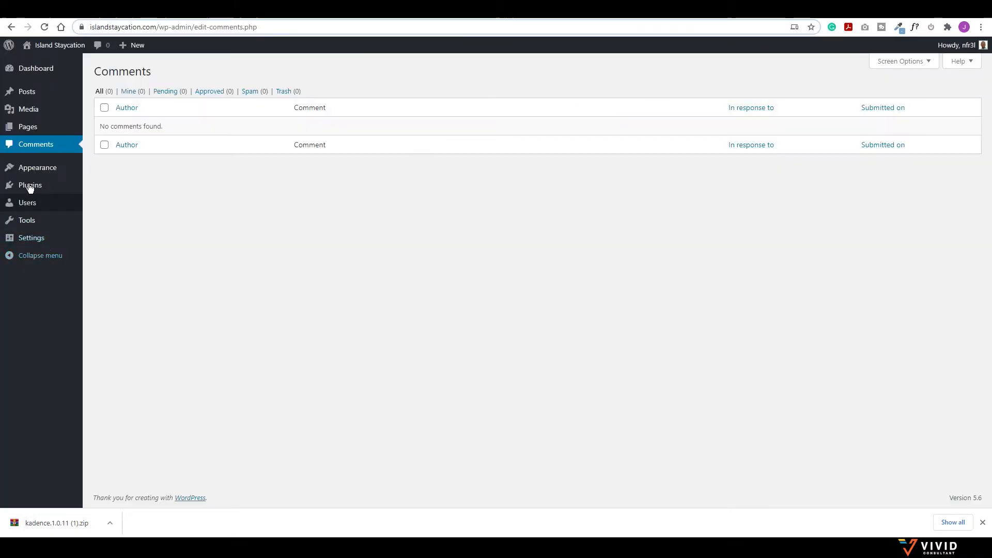
# Step: Upload the kadence.1.0.11 (1).zip theme file, install it, and activate Kadence
pyautogui.moveTo(51, 171)
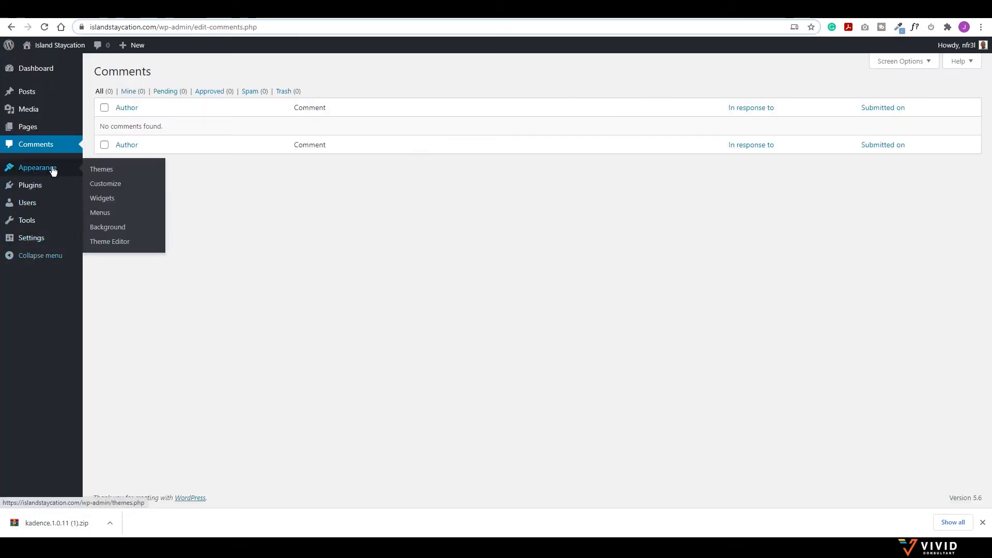
pyautogui.click(106, 170)
pyautogui.click(196, 71)
pyautogui.click(200, 71)
pyautogui.moveTo(50, 523); pyautogui.dragTo(486, 165)
pyautogui.click(614, 167)
pyautogui.click(147, 145)
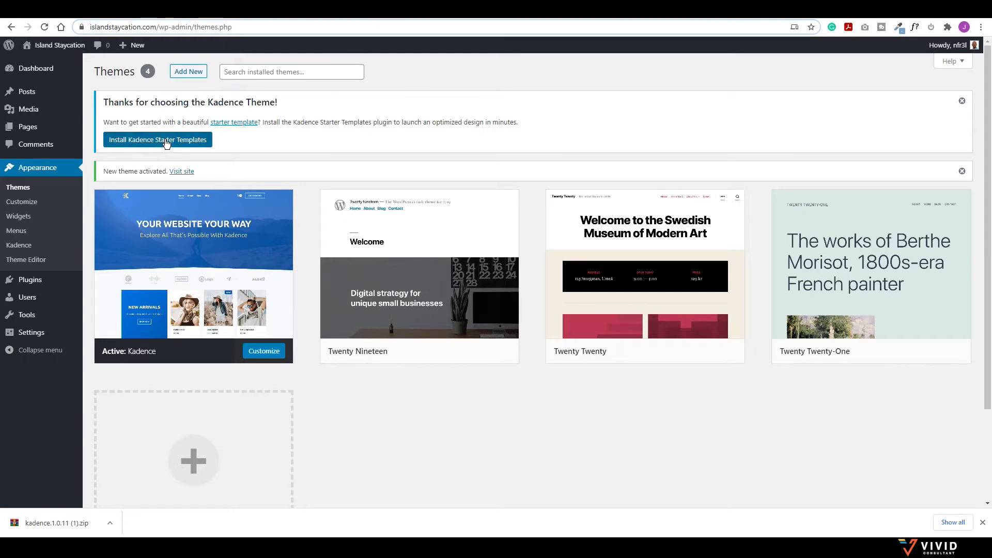
# Step: Install the Kadence starter templates plugin, choose Elementor as builder, and browse the template grid
pyautogui.click(166, 144)
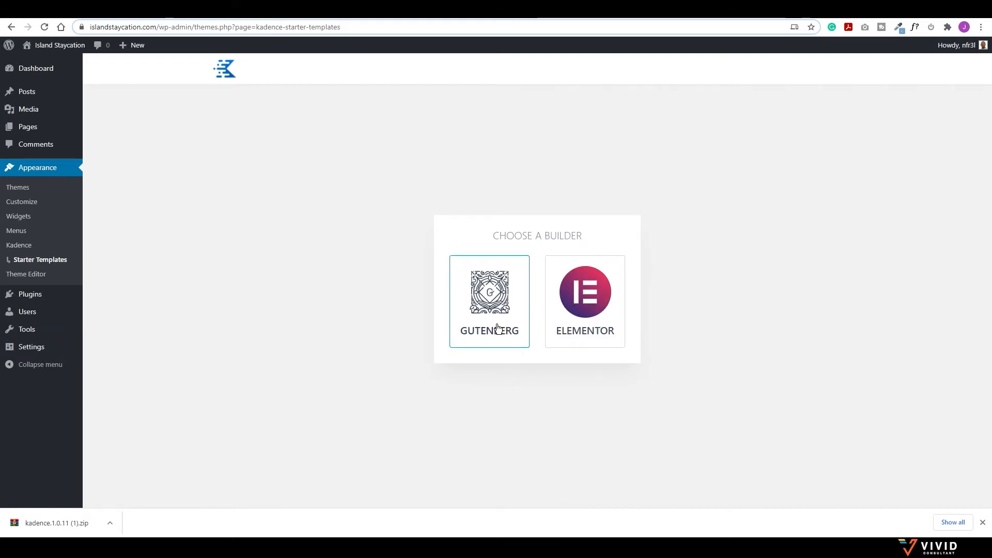
pyautogui.click(600, 303)
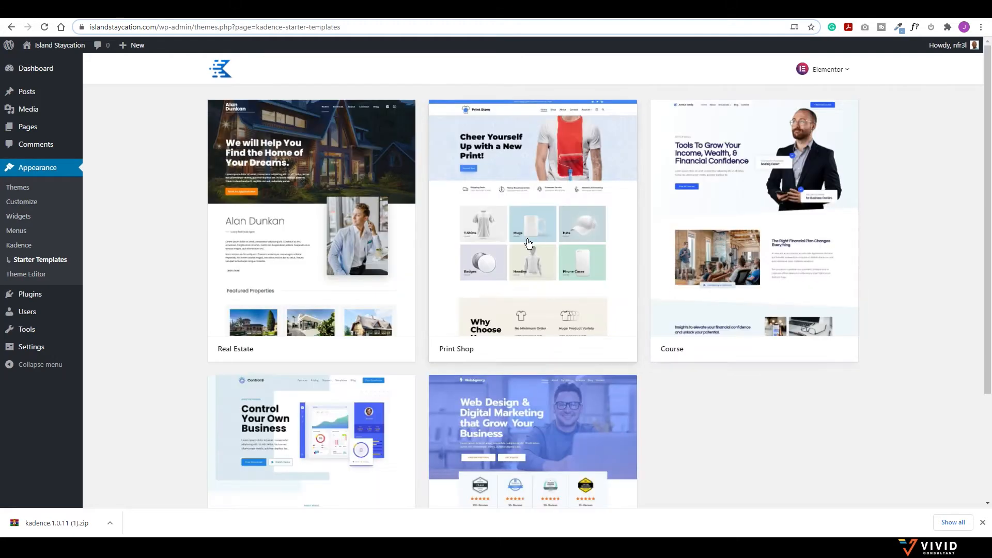
pyautogui.scroll(-3, 434, 376)
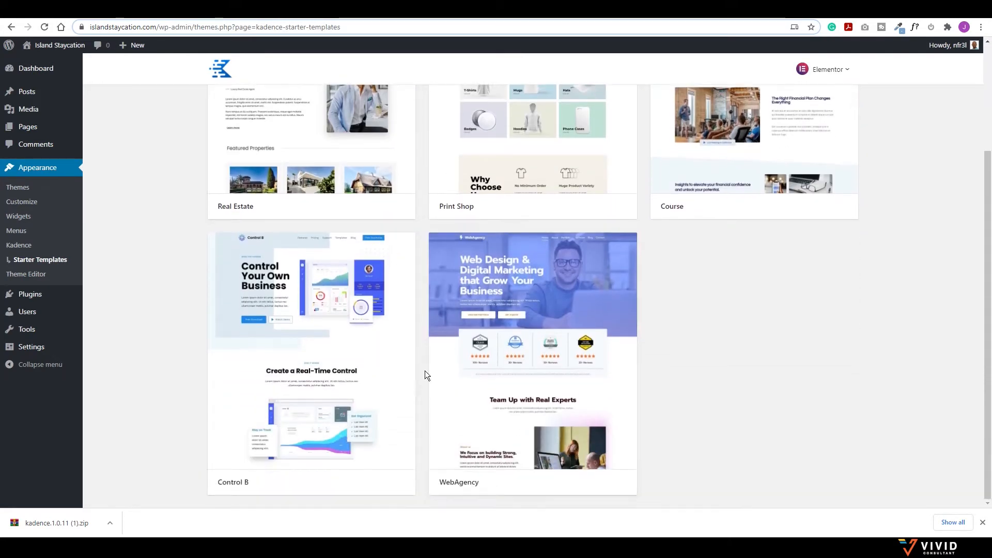
pyautogui.scroll(3, 723, 207)
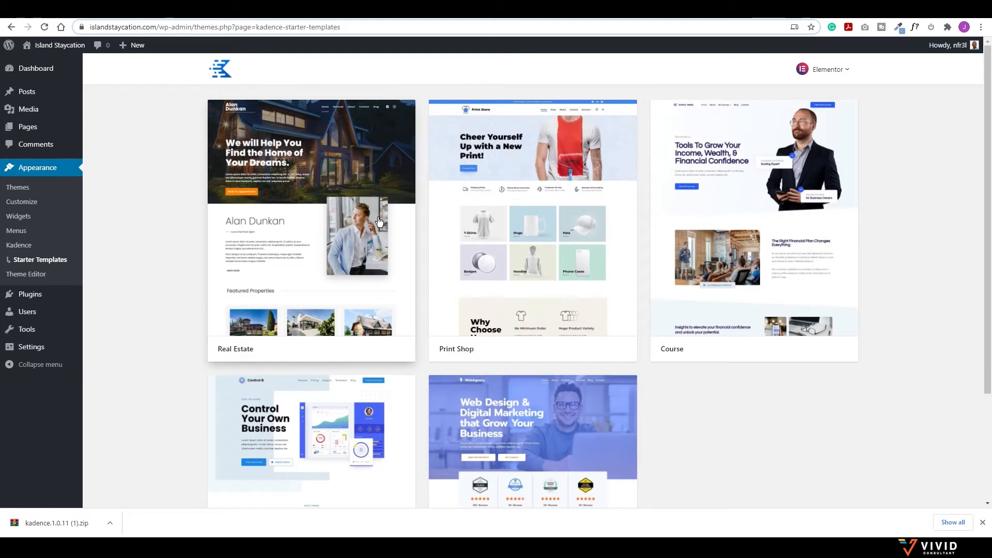
# Step: Open the Real Estate template and, after trying several palettes, choose the orange-and-slate scheme
pyautogui.click(296, 217)
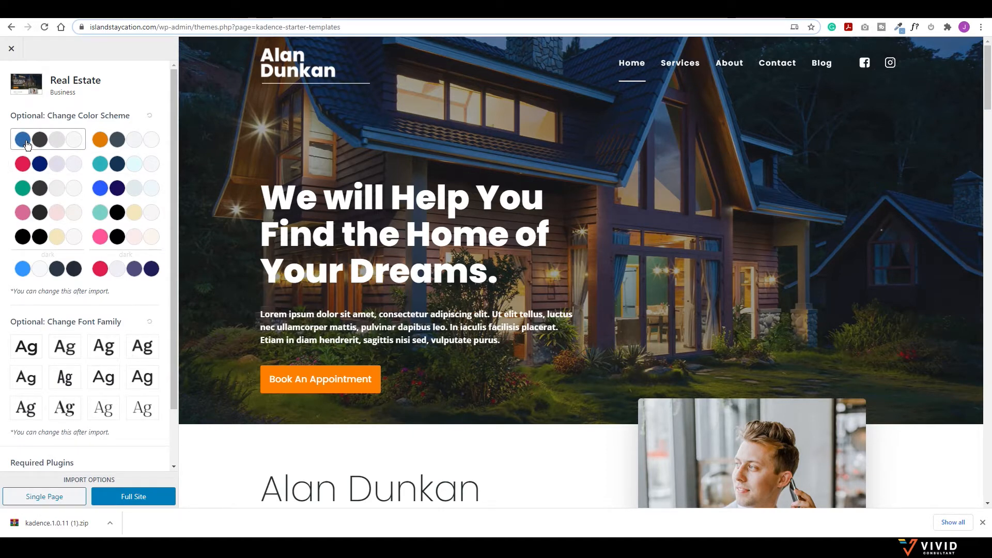
pyautogui.click(28, 145)
pyautogui.scroll(-4, 333, 251)
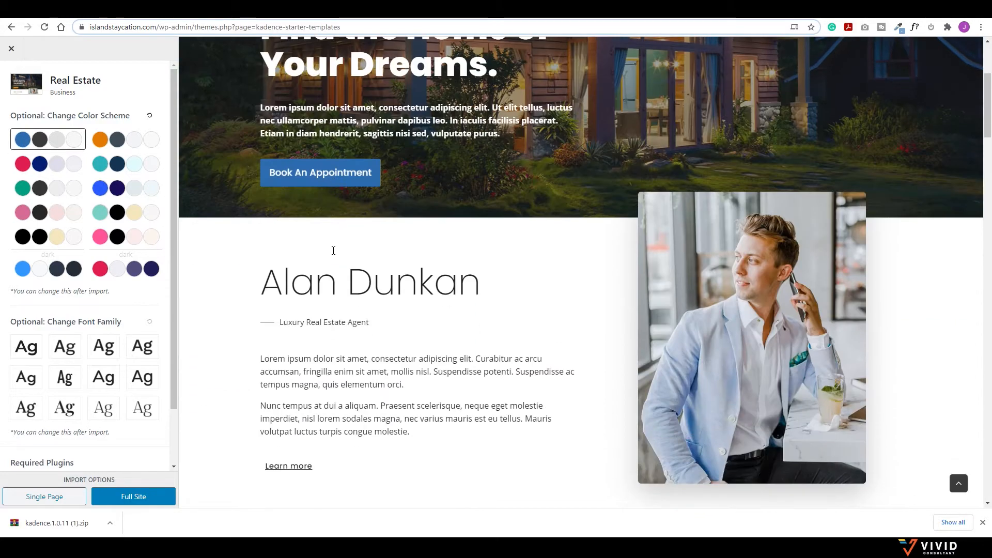
pyautogui.scroll(-11, 333, 251)
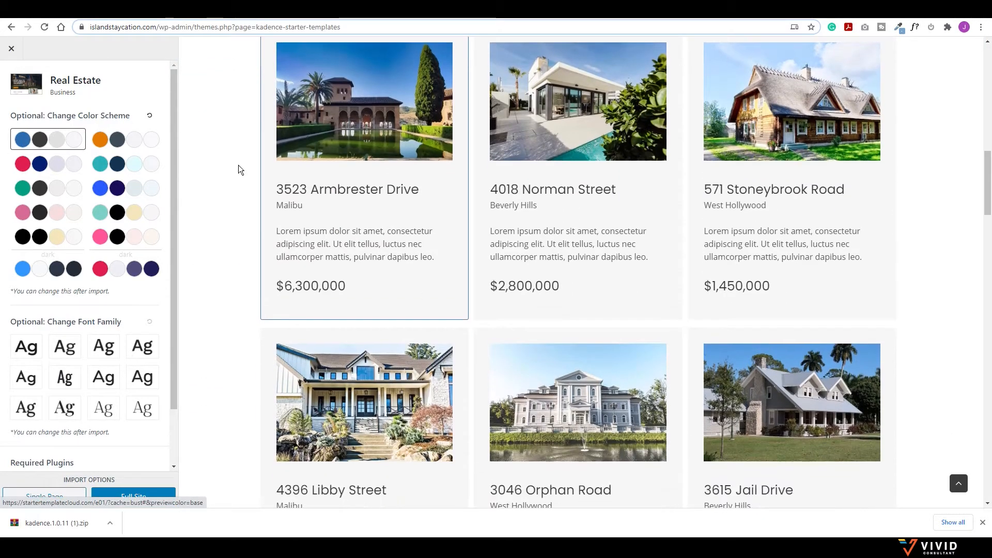
pyautogui.click(25, 165)
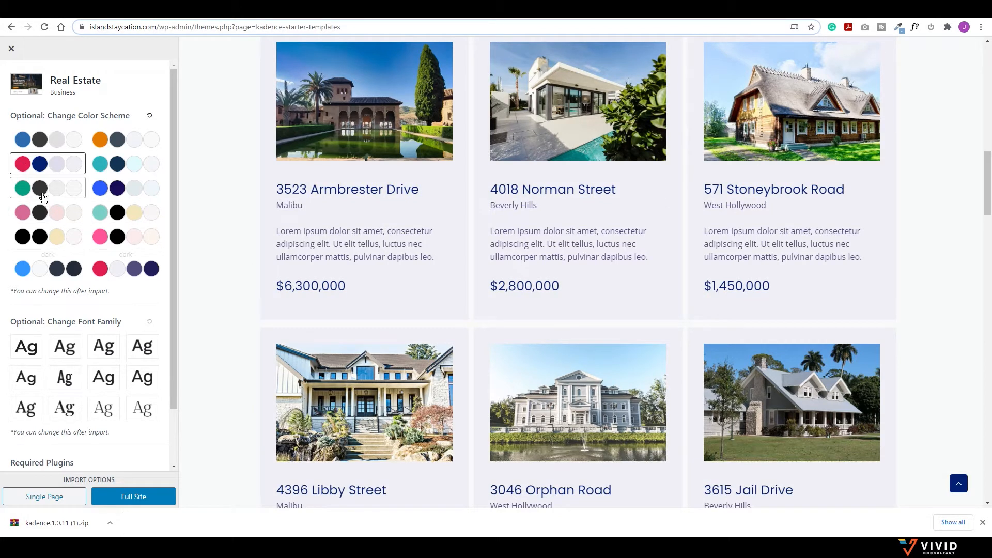
pyautogui.click(25, 220)
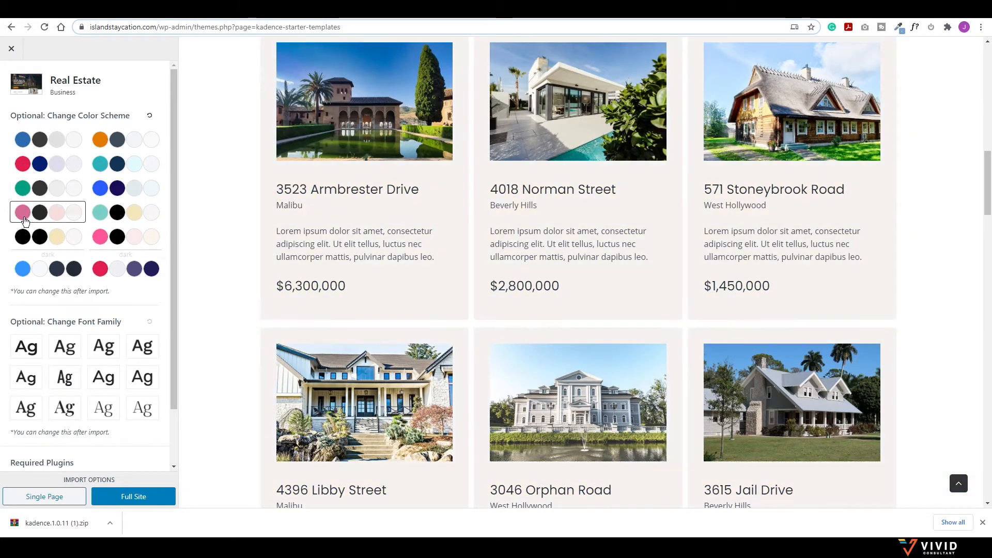
pyautogui.click(23, 239)
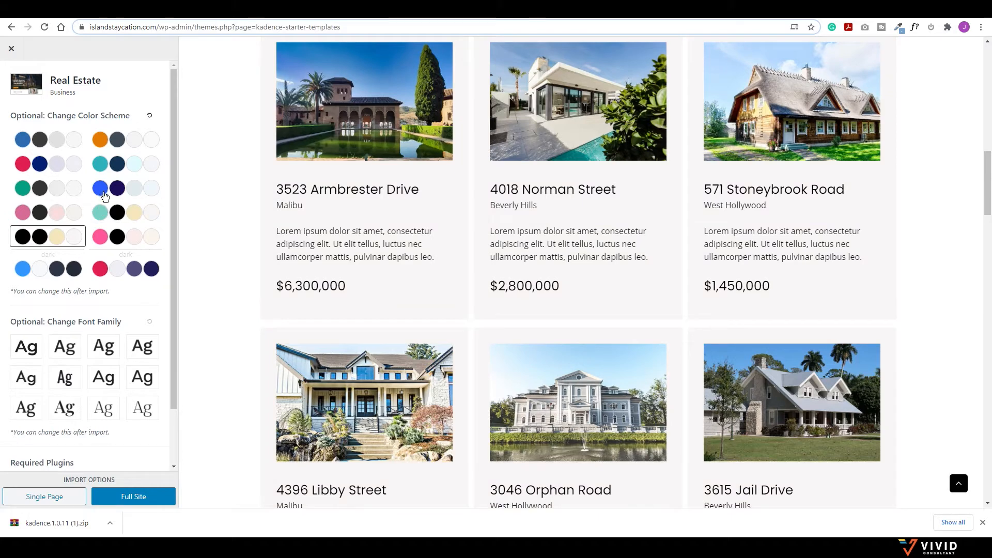
pyautogui.click(100, 148)
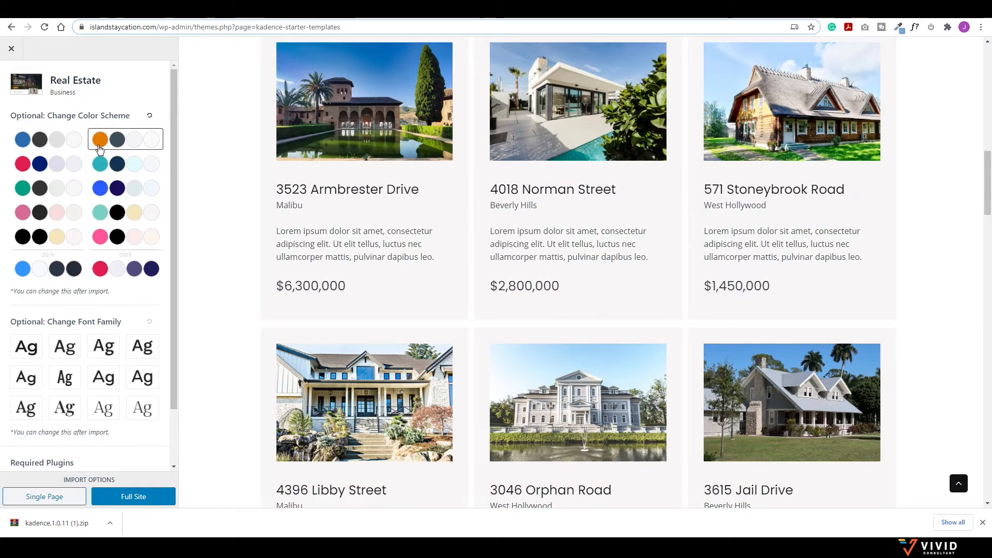
pyautogui.click(106, 172)
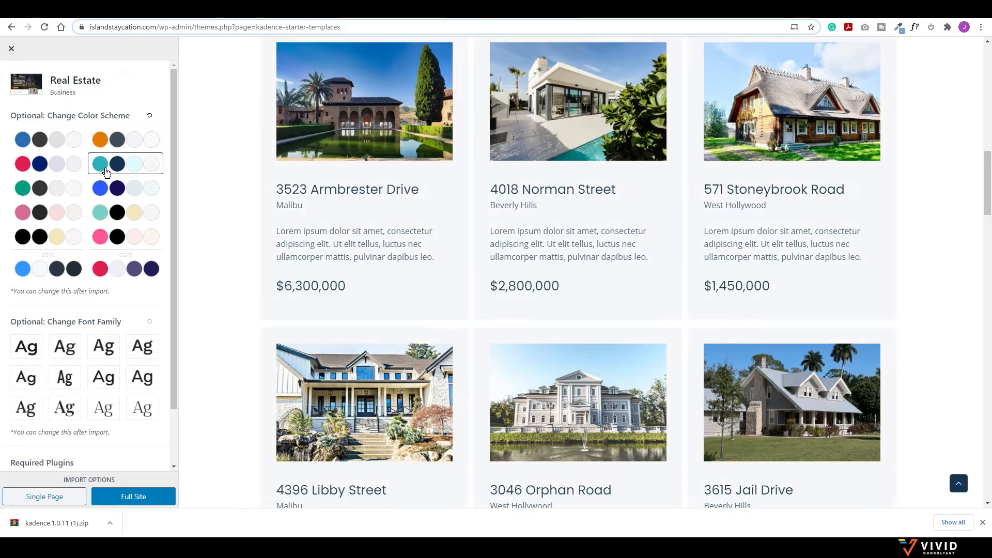
pyautogui.scroll(10, 469, 271)
pyautogui.click(103, 150)
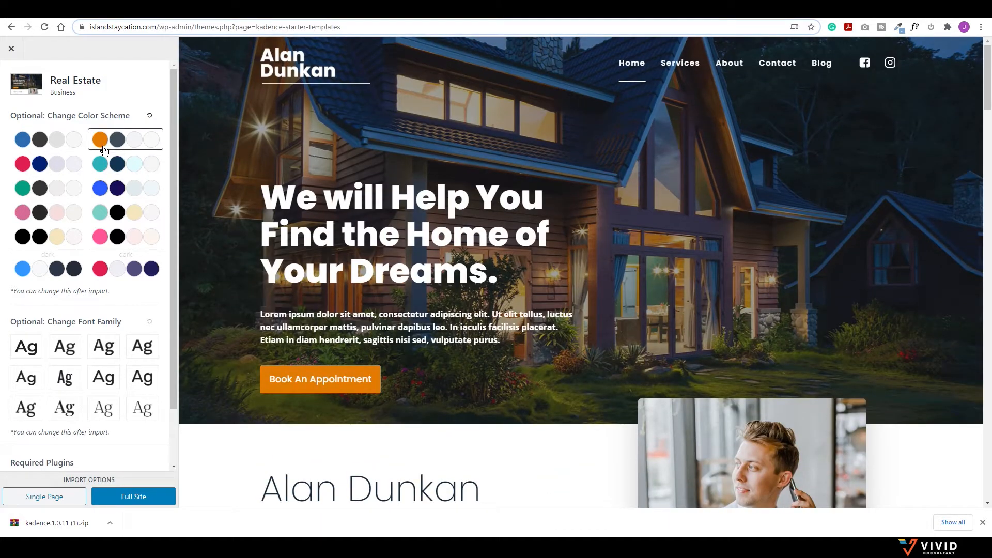
# Step: Try several font pairs and settle on the lighter serif pair
pyautogui.scroll(-1, 52, 291)
pyautogui.click(61, 284)
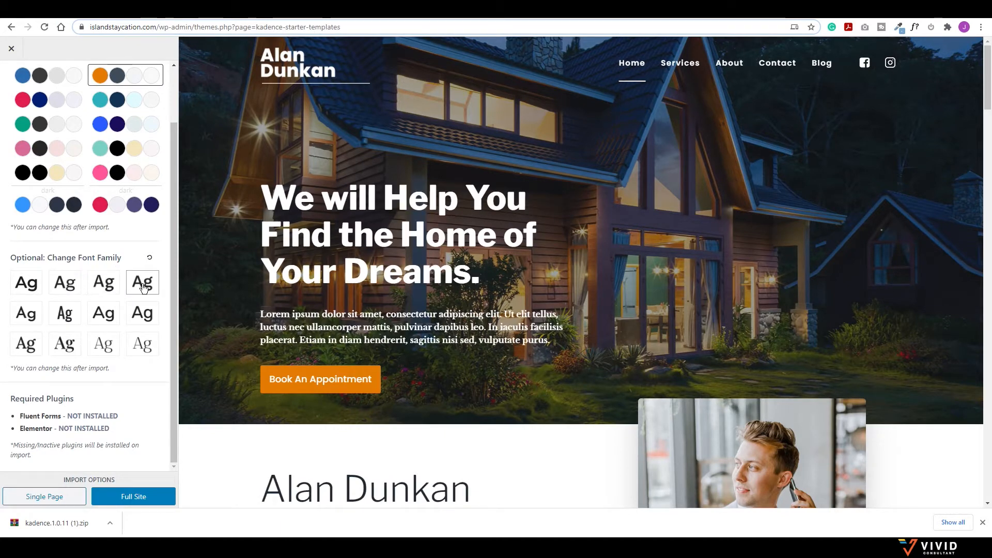
pyautogui.click(104, 313)
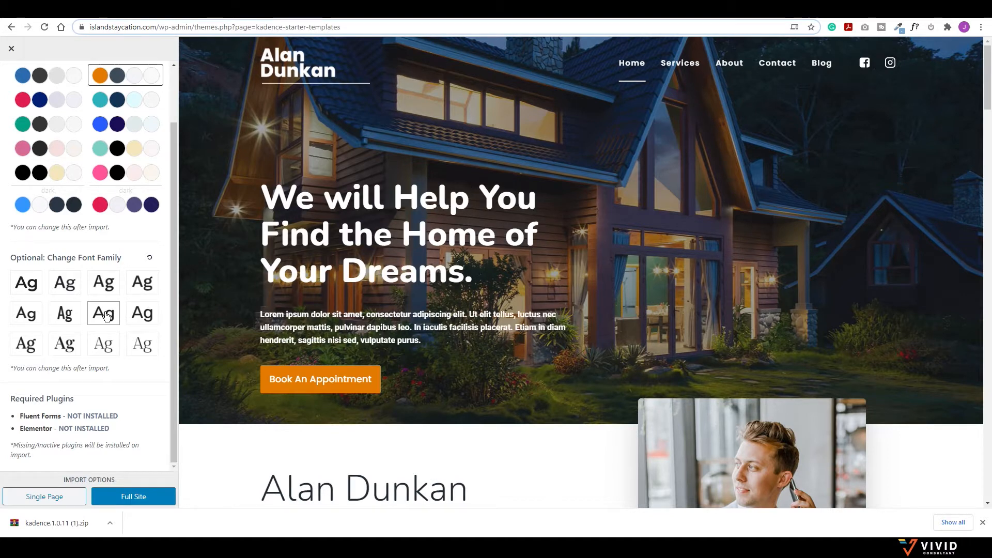
pyautogui.click(64, 313)
pyautogui.click(65, 343)
pyautogui.click(103, 349)
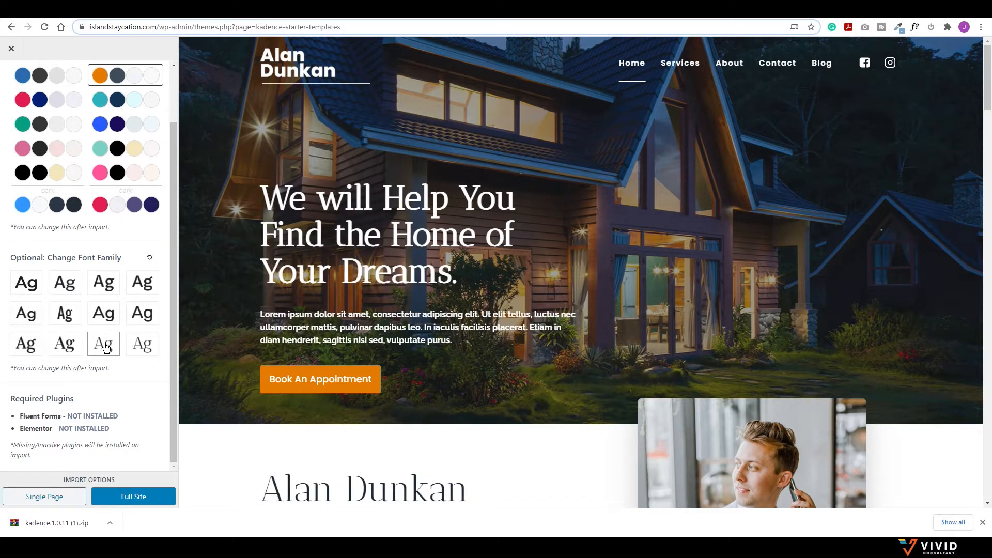
# Step: Import the Real Estate template as a Full Site, then view the finished site's front page
pyautogui.click(137, 497)
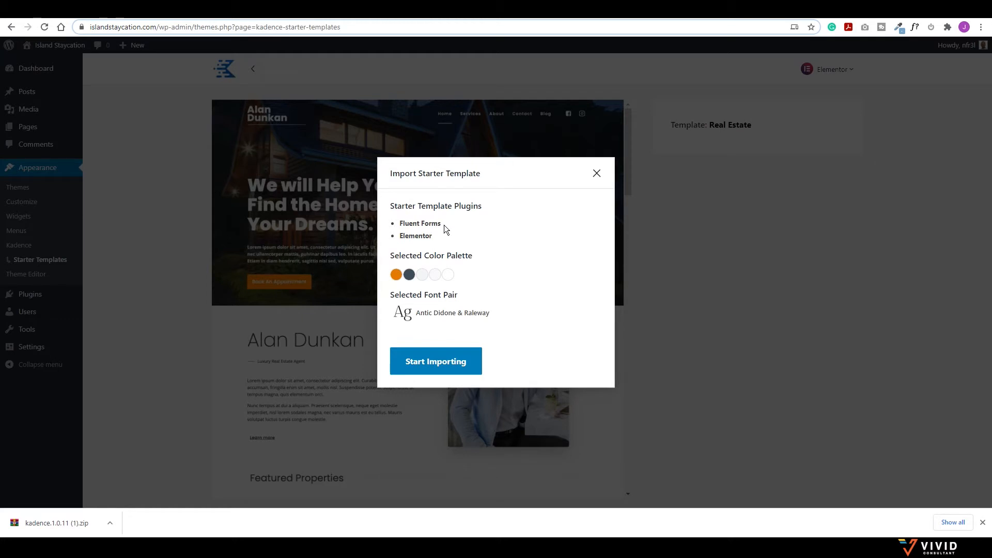
pyautogui.click(428, 365)
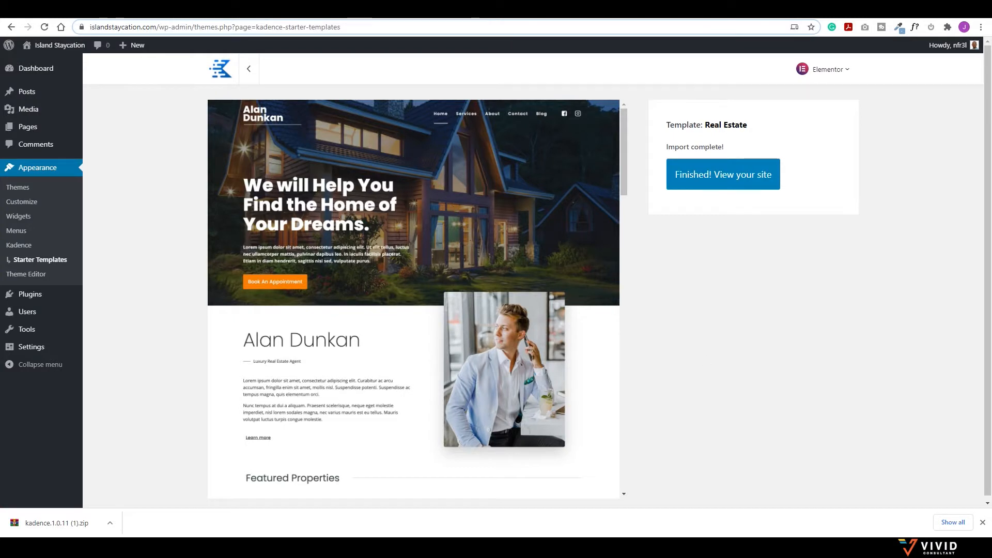
pyautogui.click(982, 522)
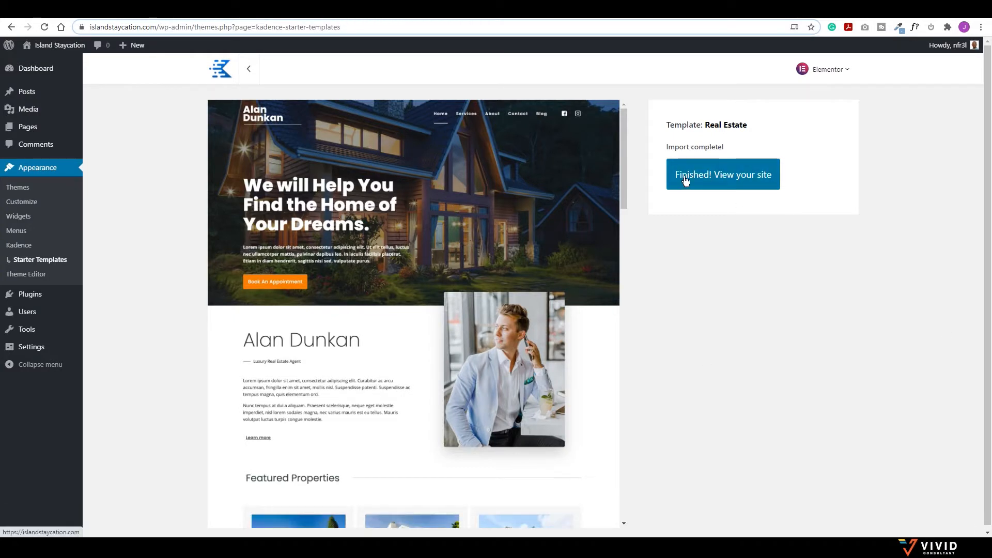
pyautogui.click(736, 176)
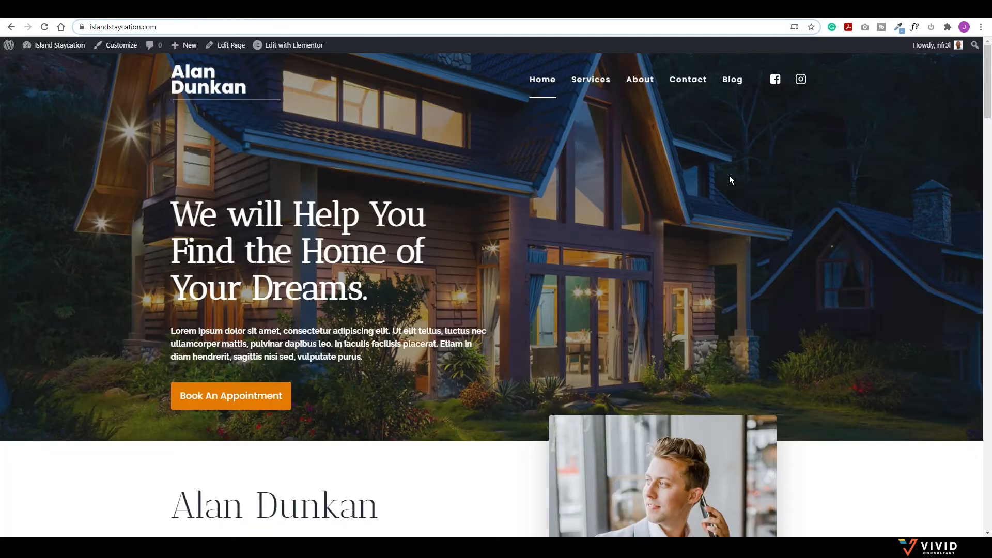
# Step: Scroll through the front page's Featured Properties, Services and client feedback sections
pyautogui.scroll(-6, 428, 230)
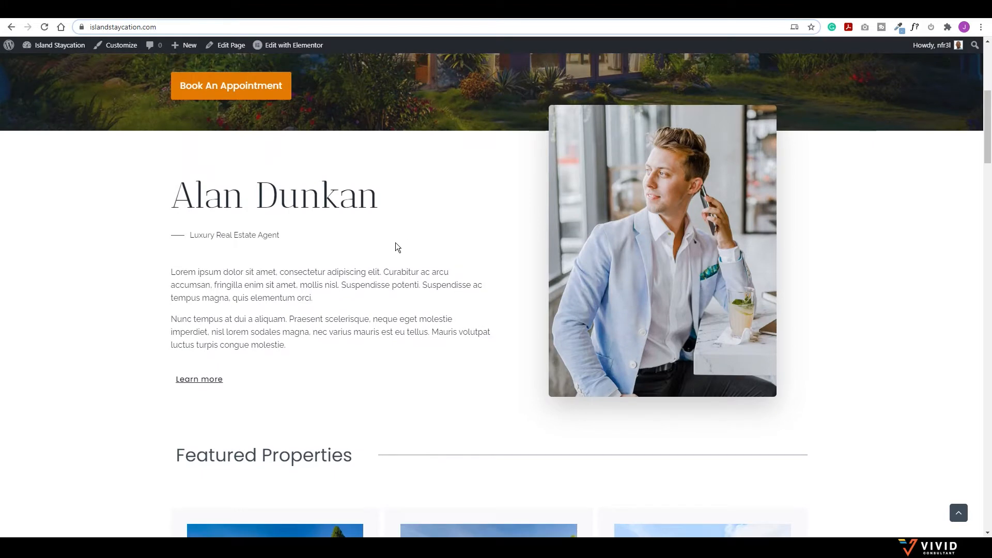
pyautogui.scroll(-6, 397, 244)
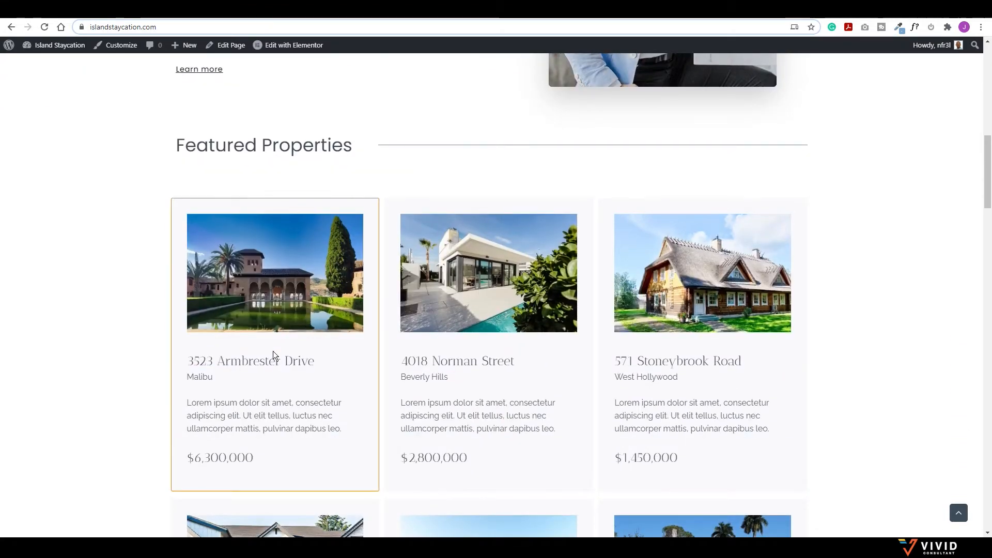
pyautogui.scroll(-9, 273, 355)
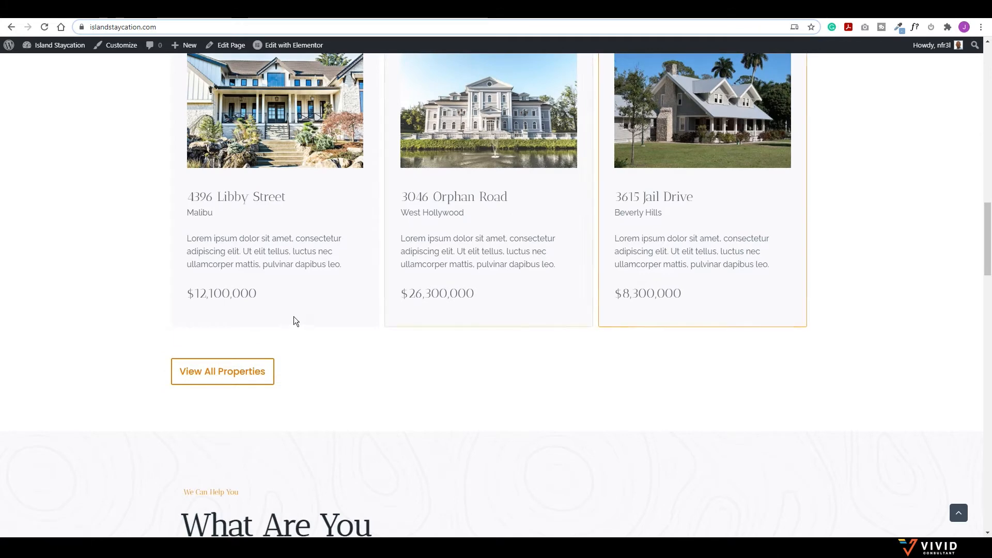
pyautogui.scroll(-7, 295, 321)
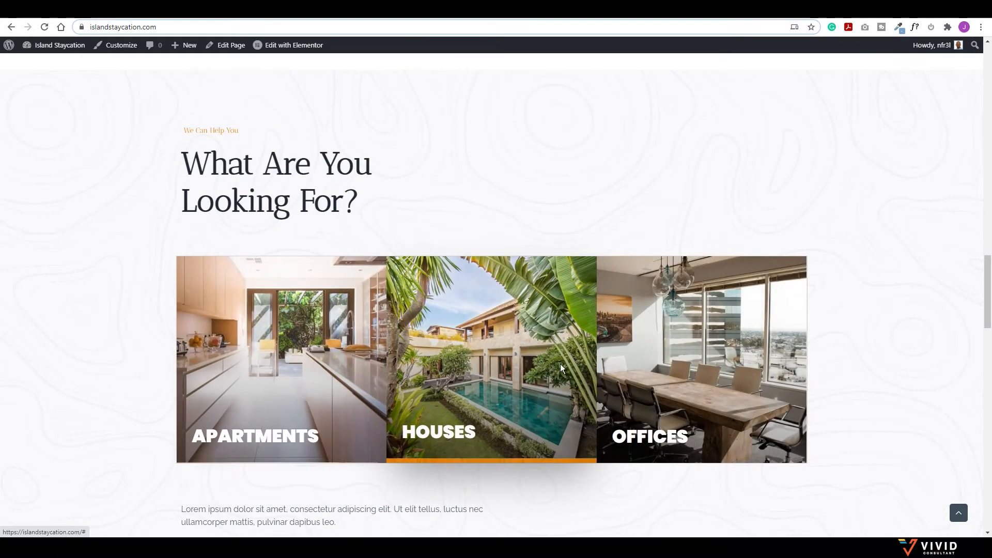
pyautogui.scroll(-8, 556, 368)
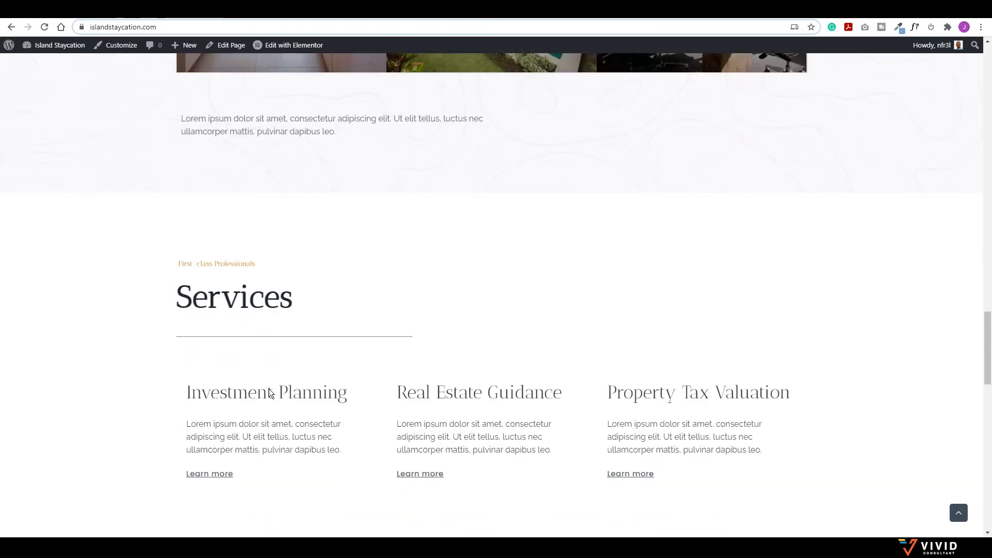
pyautogui.scroll(-4, 367, 346)
pyautogui.scroll(-5, 336, 308)
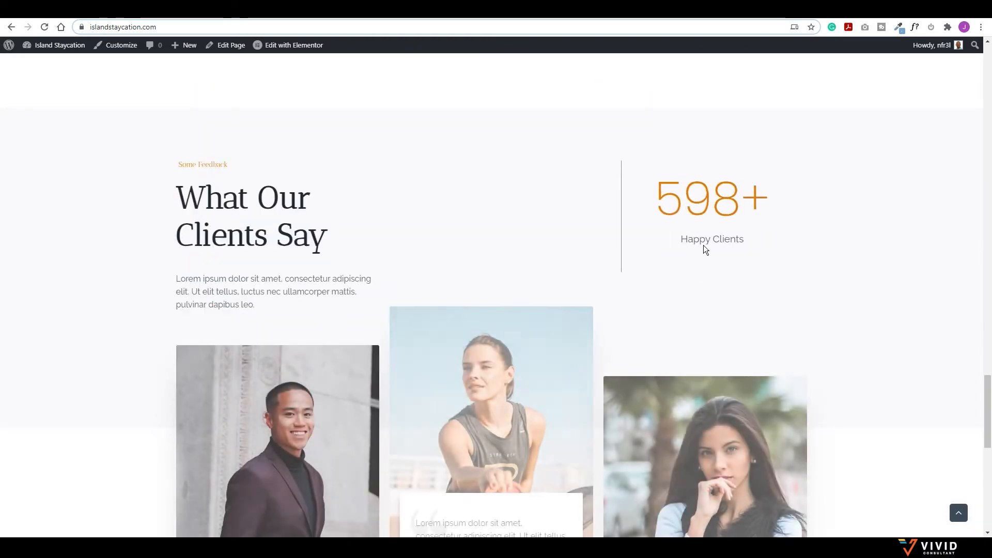
pyautogui.scroll(-5, 616, 317)
pyautogui.scroll(8, 584, 328)
pyautogui.scroll(10, 584, 327)
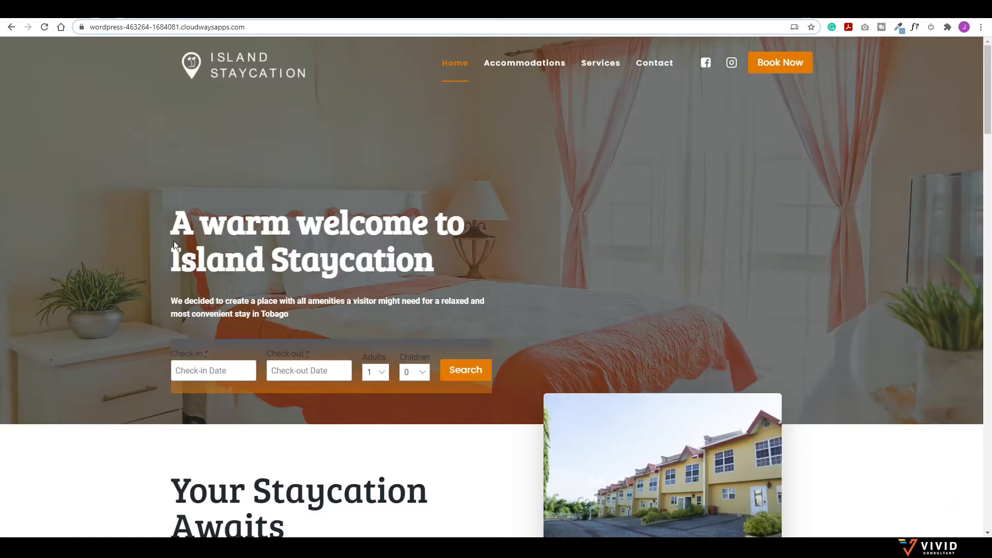
# Step: Scroll the demo sections, then return to the top of the islandstaycation.com homepage
pyautogui.scroll(-15, 487, 196)
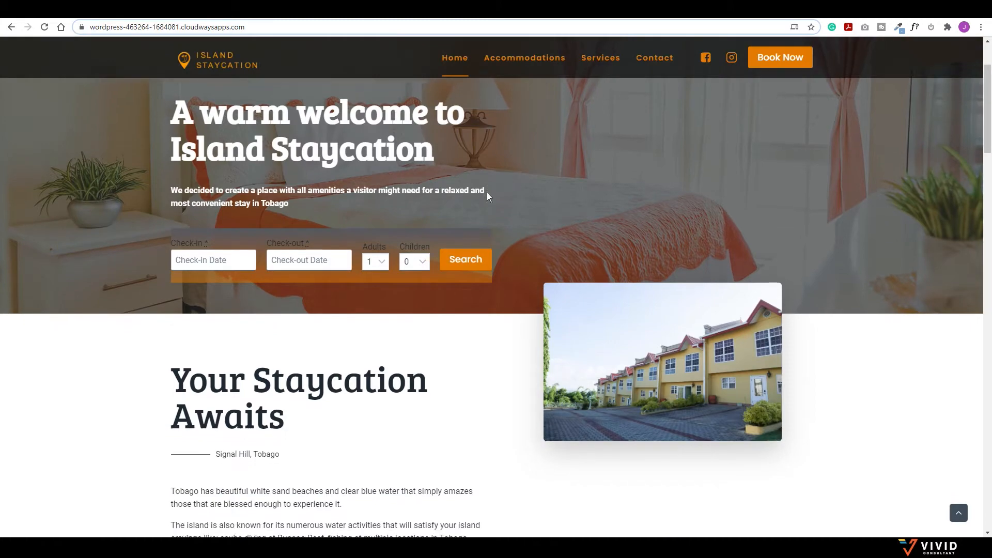
pyautogui.scroll(-14, 486, 200)
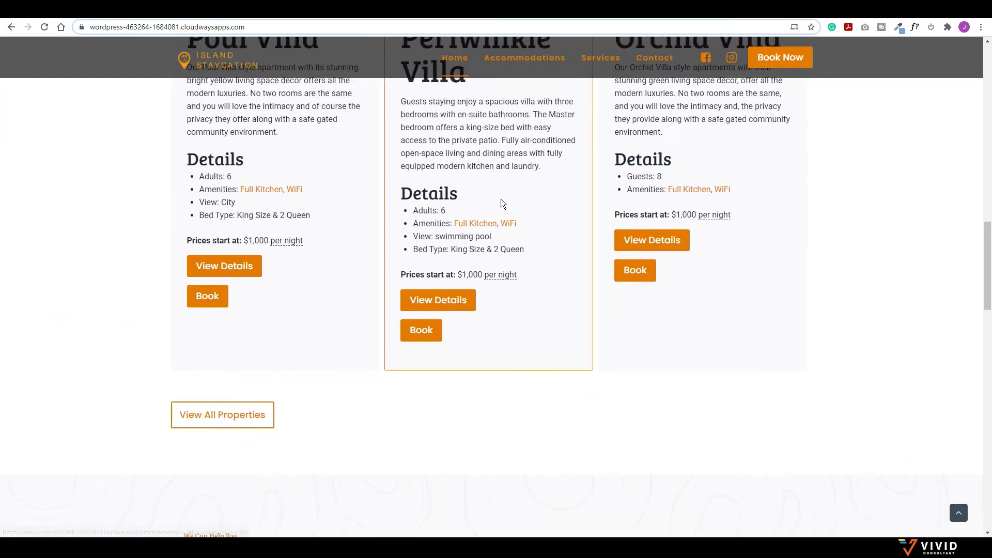
pyautogui.scroll(-2, 590, 202)
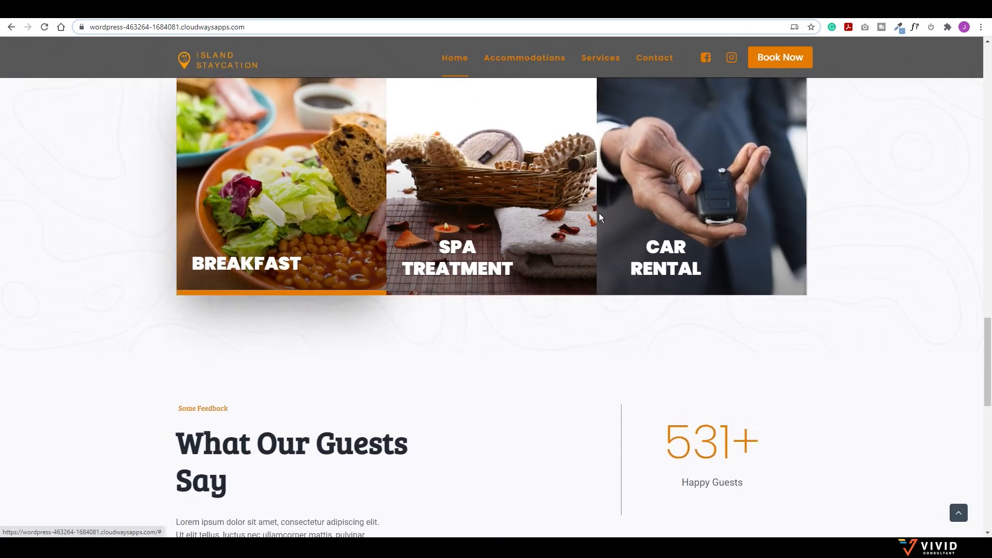
pyautogui.scroll(2, 568, 251)
pyautogui.scroll(12, 565, 251)
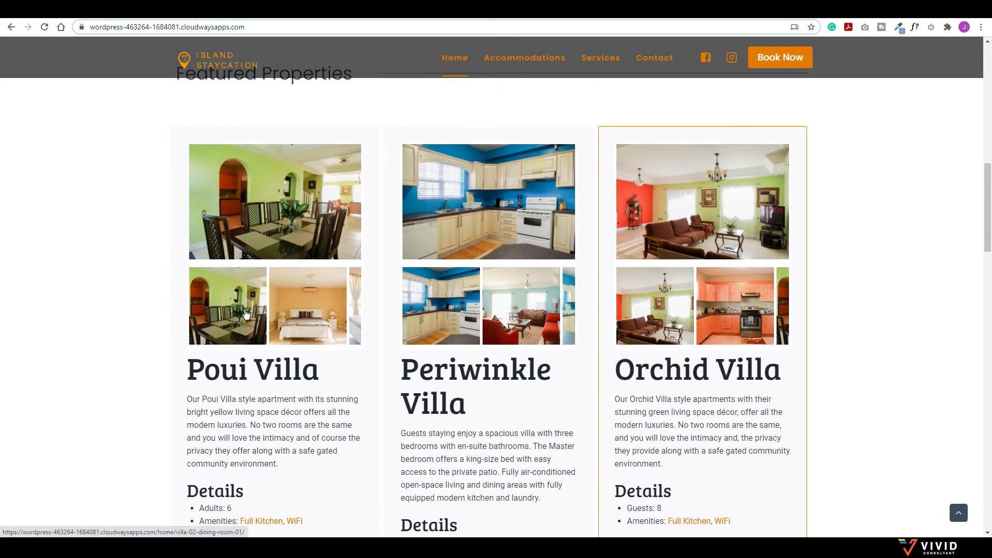
pyautogui.scroll(10, 665, 281)
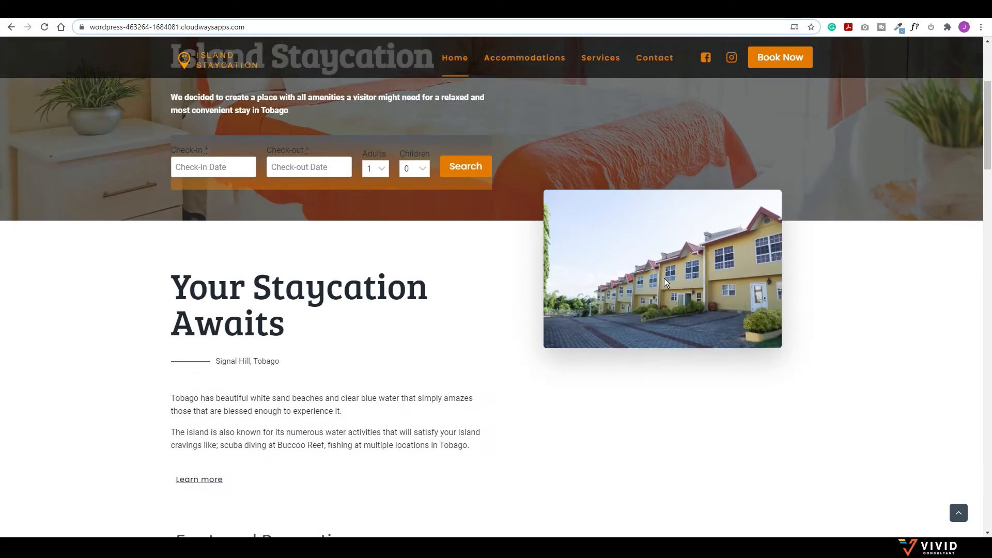
pyautogui.scroll(-3, 359, 162)
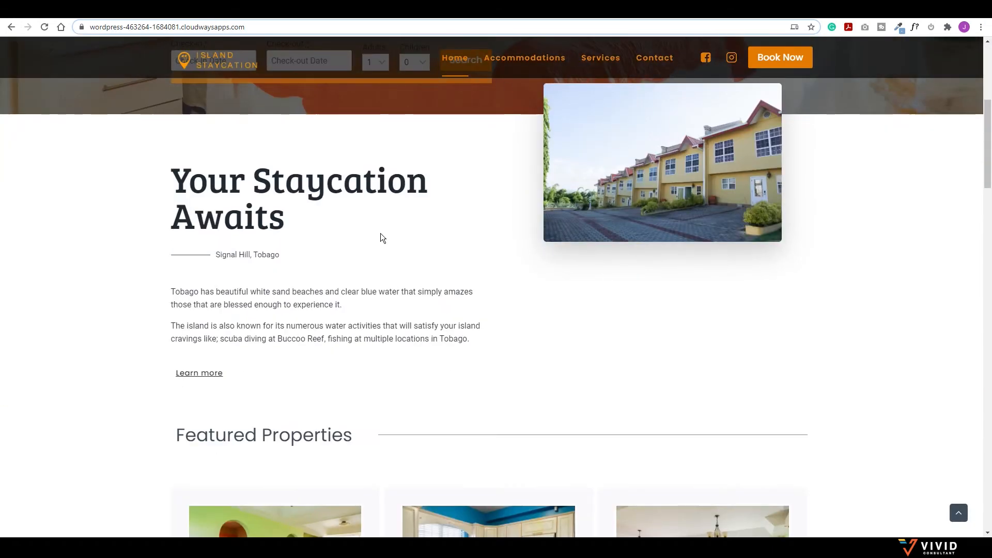
pyautogui.scroll(5, 526, 296)
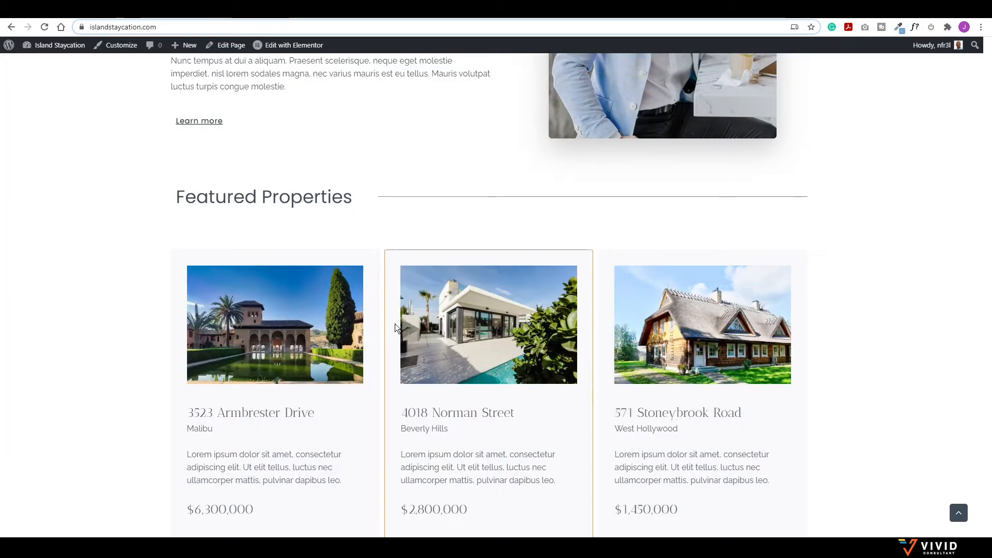
pyautogui.scroll(-12, 395, 310)
pyautogui.scroll(15, 394, 292)
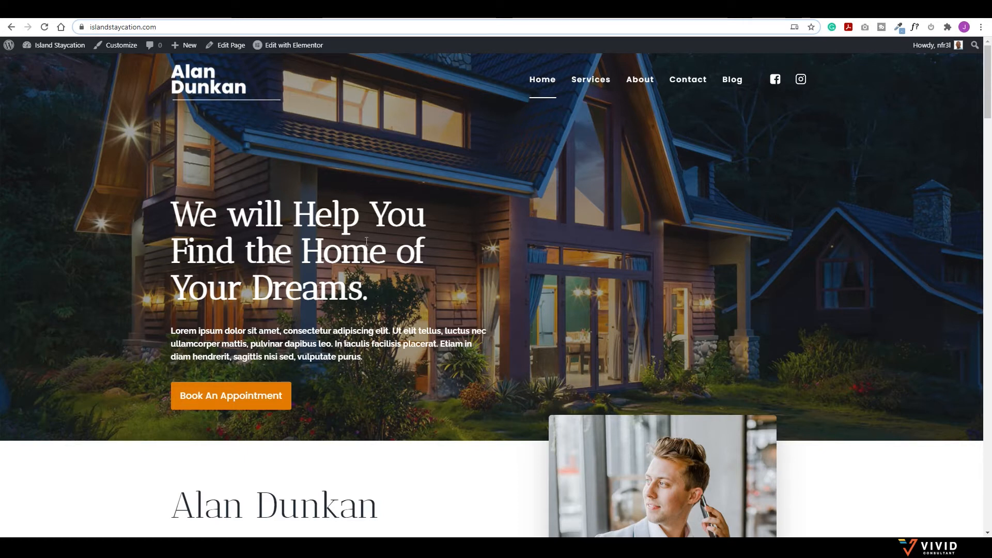
# Step: From the Dashboard's Plugins list, bulk-delete the Akismet Anti-Spam and Hello Dolly plugins
pyautogui.moveTo(52, 49)
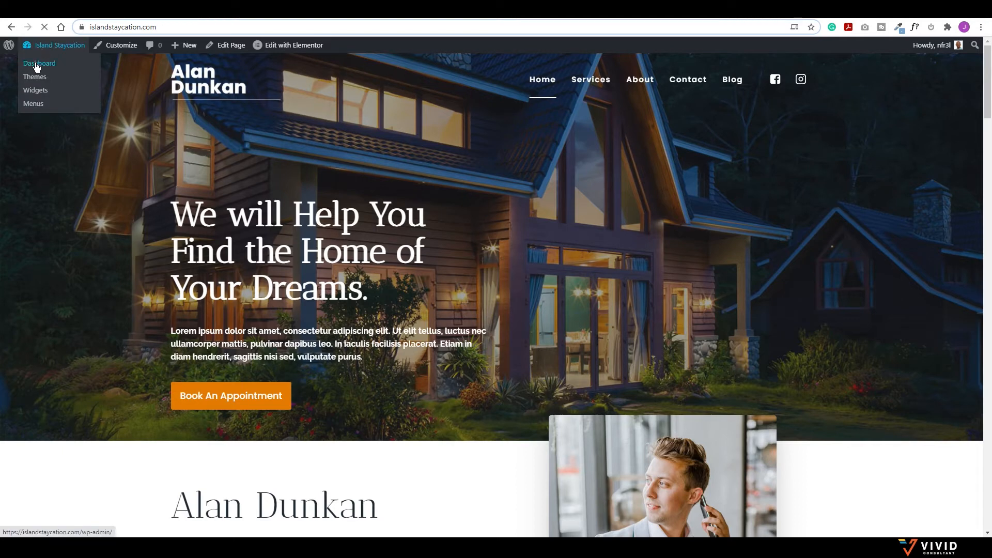
pyautogui.click(37, 66)
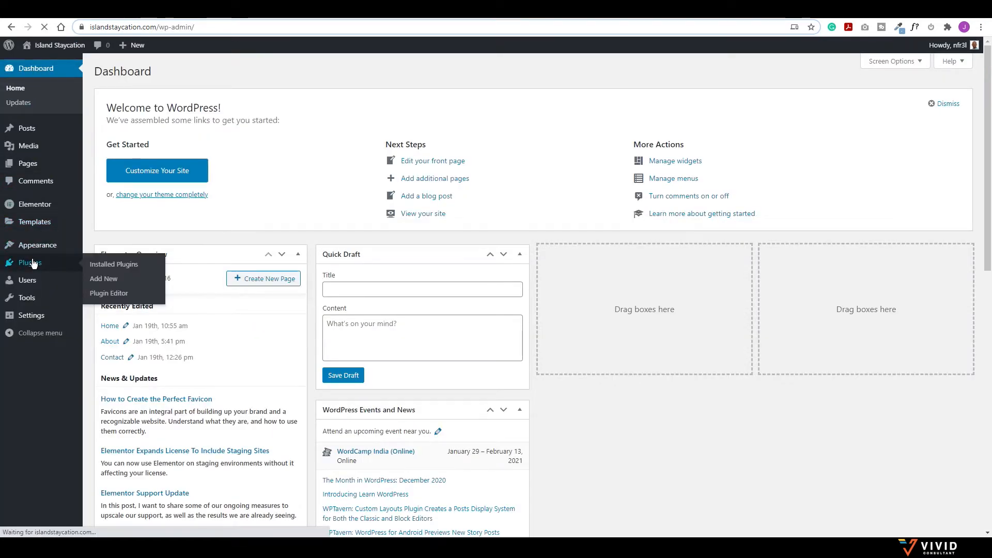
pyautogui.click(33, 263)
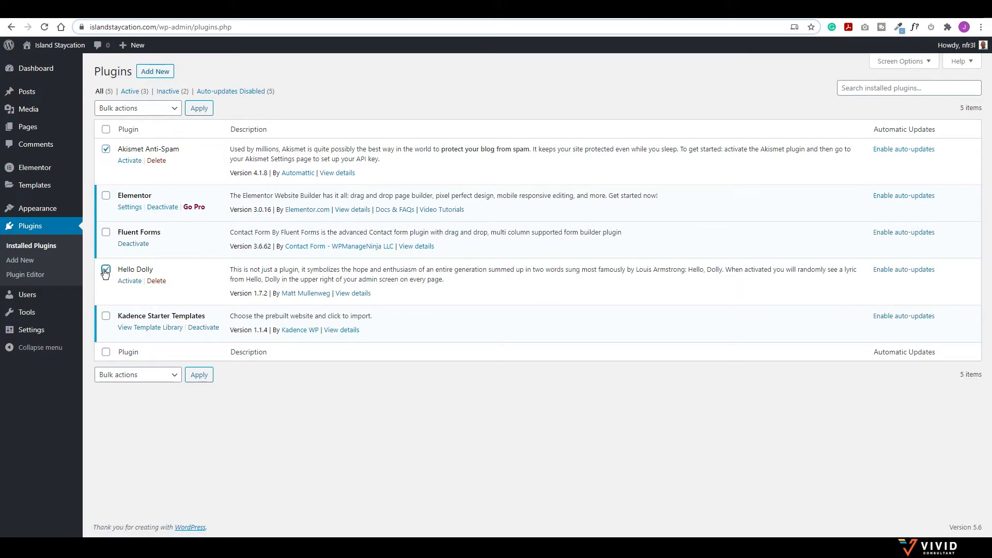
pyautogui.click(132, 108)
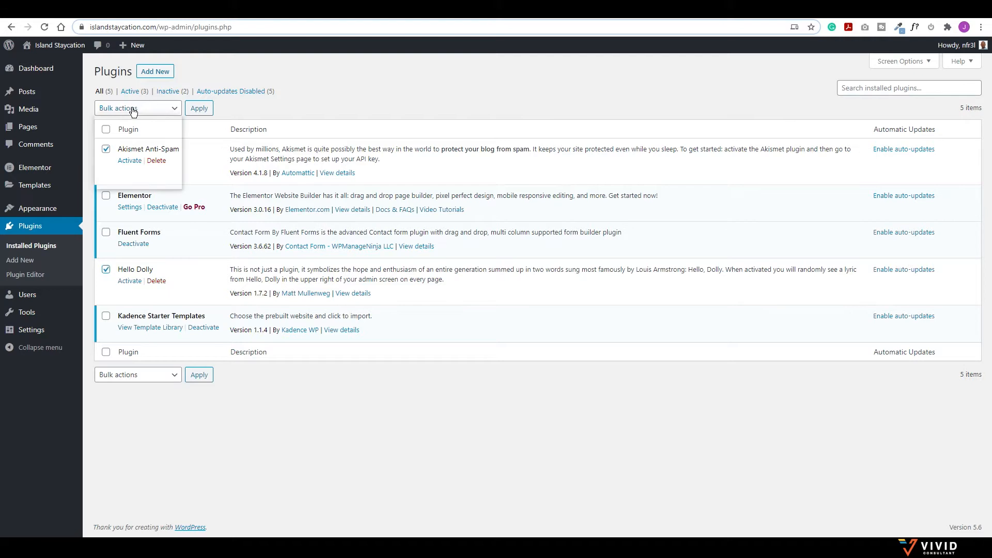
pyautogui.click(123, 159)
pyautogui.click(204, 113)
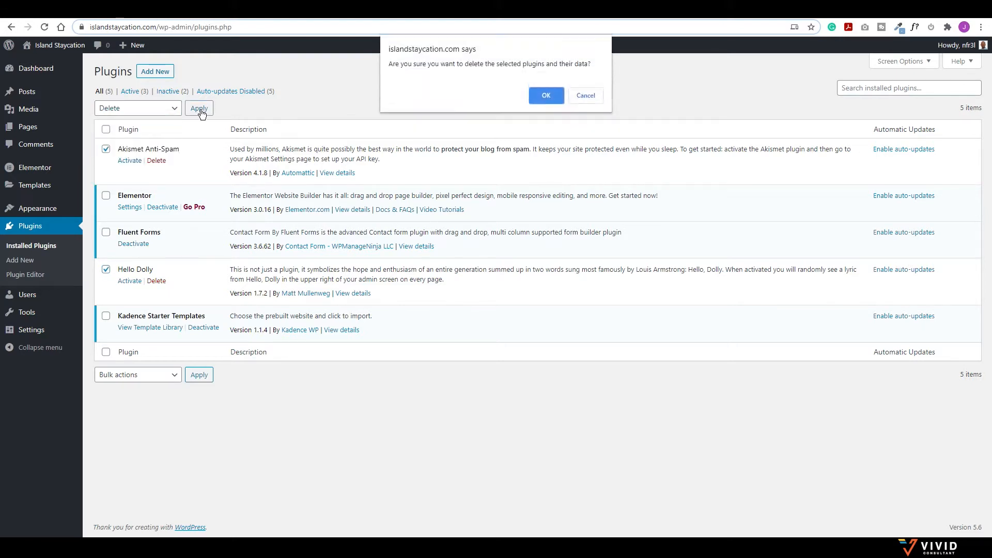
pyautogui.click(540, 96)
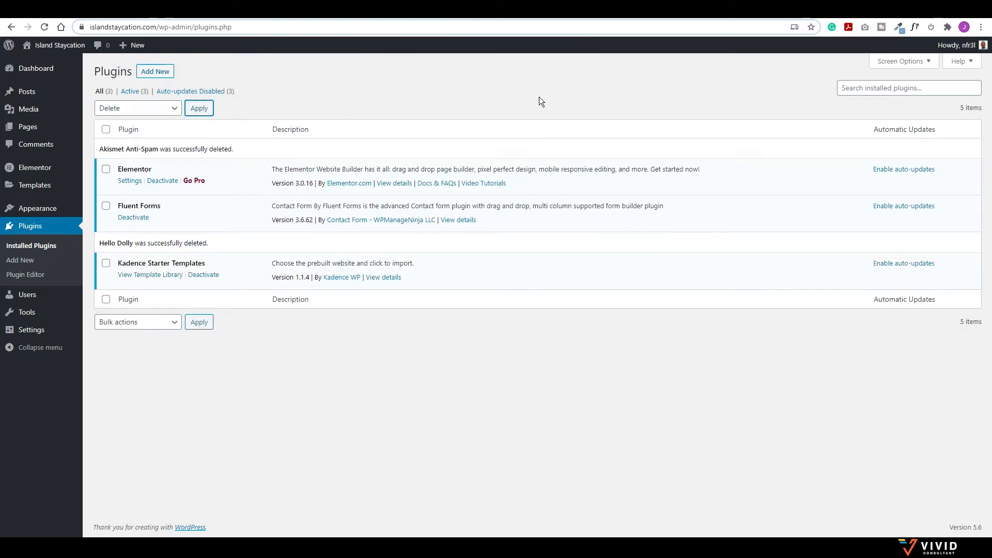
pyautogui.click(887, 19)
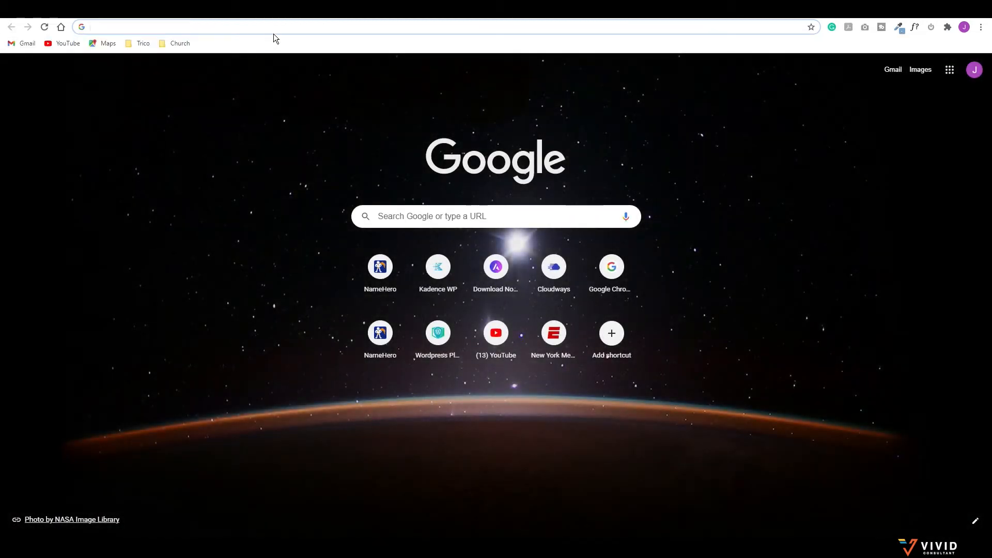
# Step: Go to vividconsultant.com/motopress to reach MotoPress's featured WordPress plugins
pyautogui.click(278, 27)
pyautogui.write('vividconsultanc')
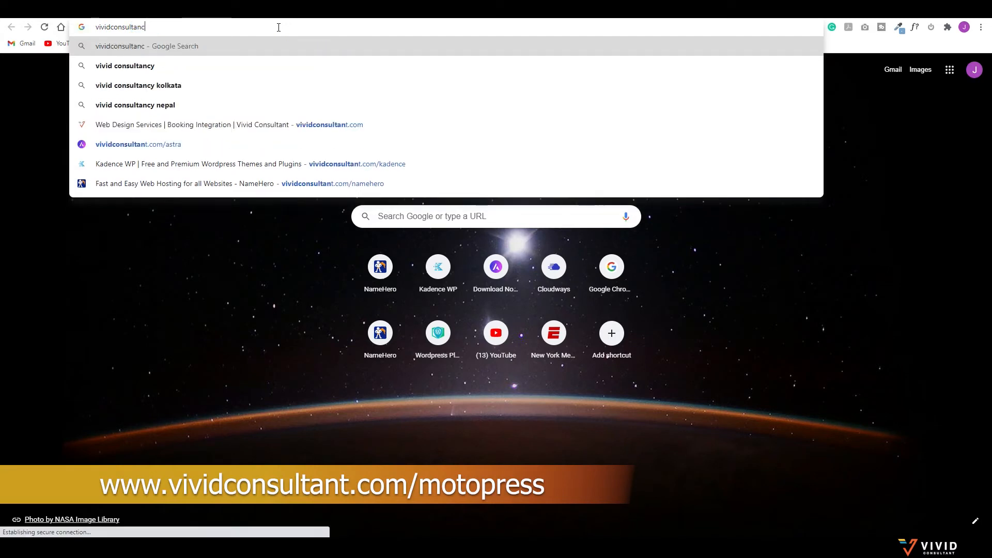
pyautogui.press('BackSpace')
pyautogui.write('t.')
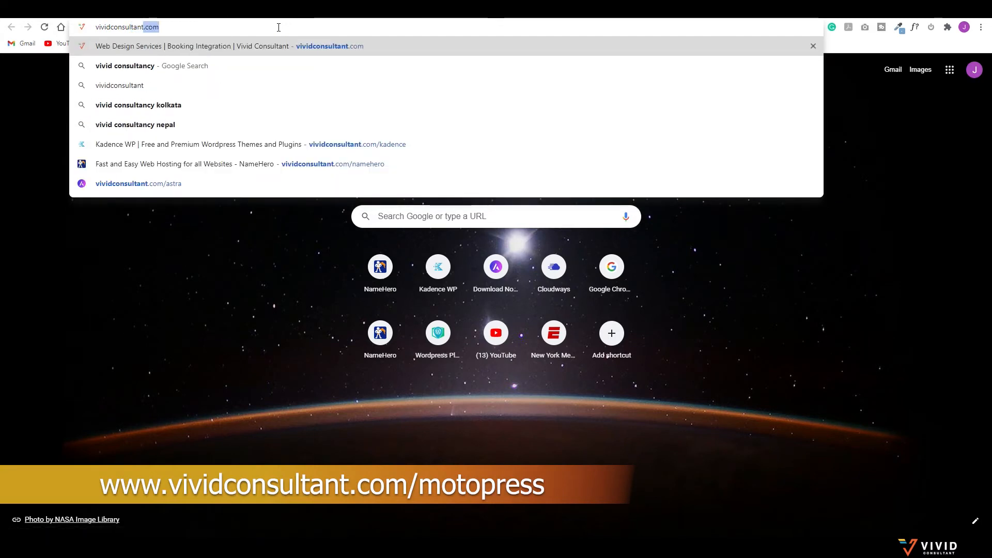
pyautogui.write('com/')
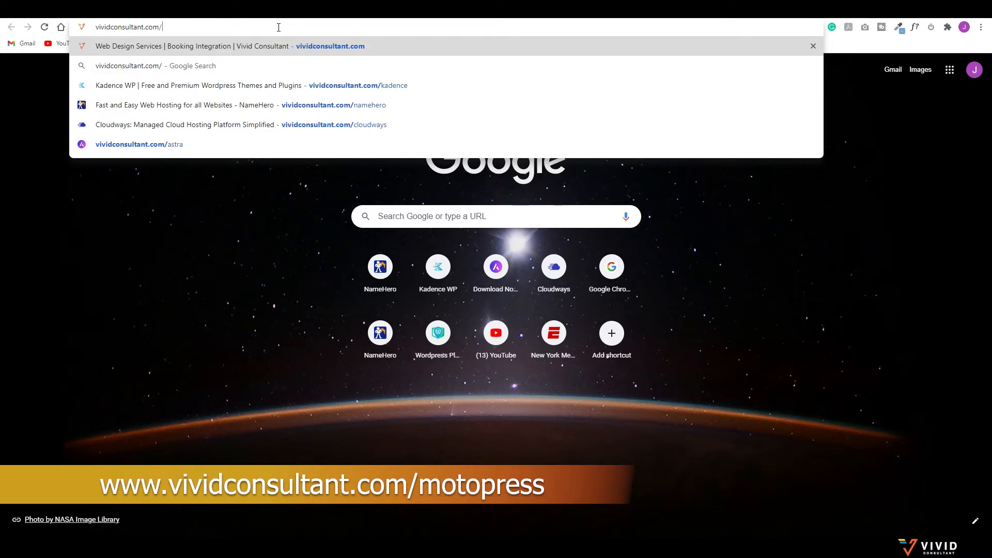
pyautogui.write('motopress')
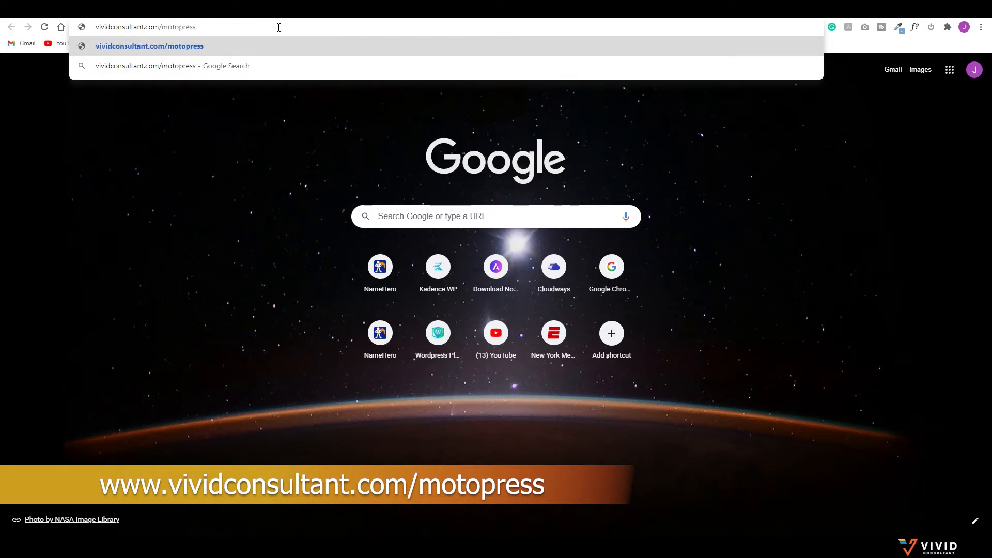
pyautogui.press('Return')
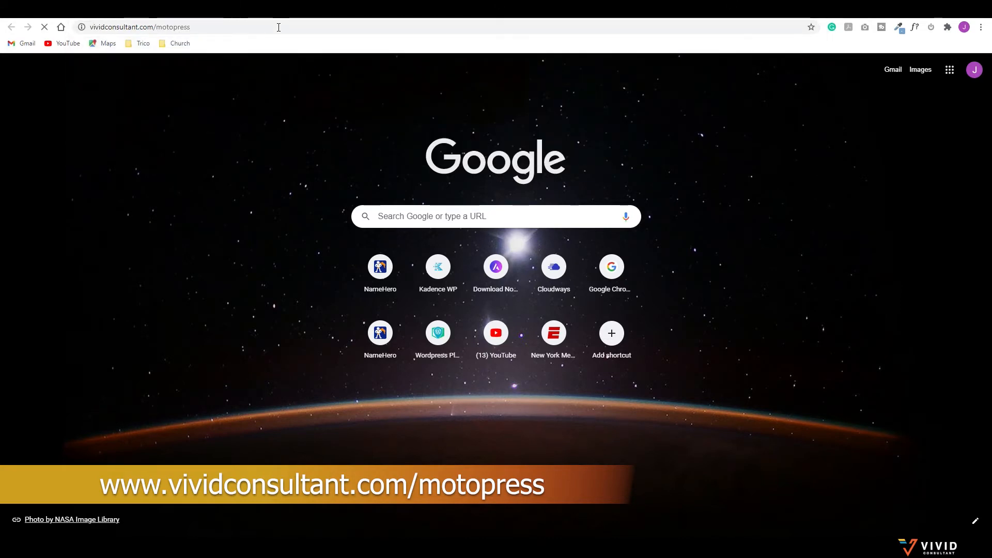
pyautogui.scroll(-3, 218, 289)
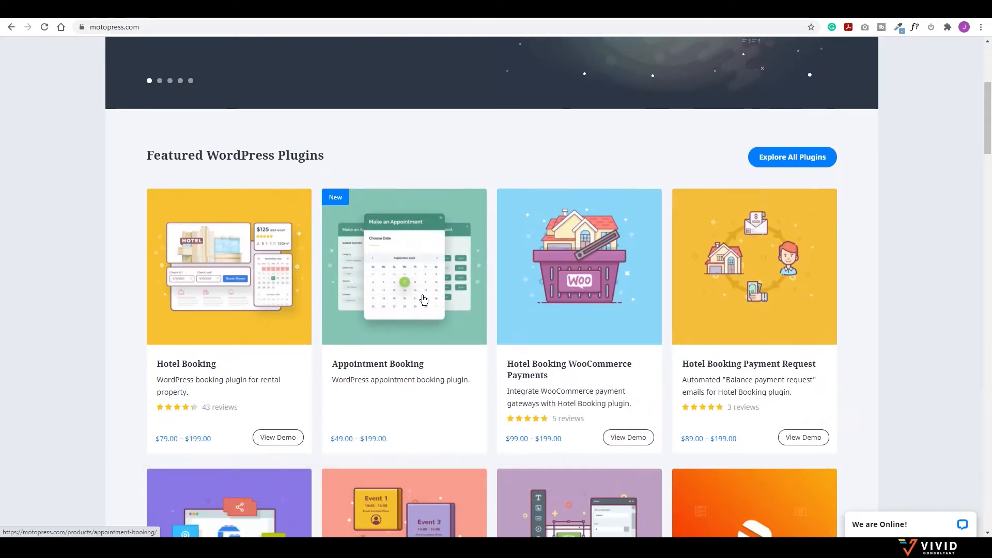
# Step: Open the Hotel Booking plugin's product page and browse its features
pyautogui.click(228, 298)
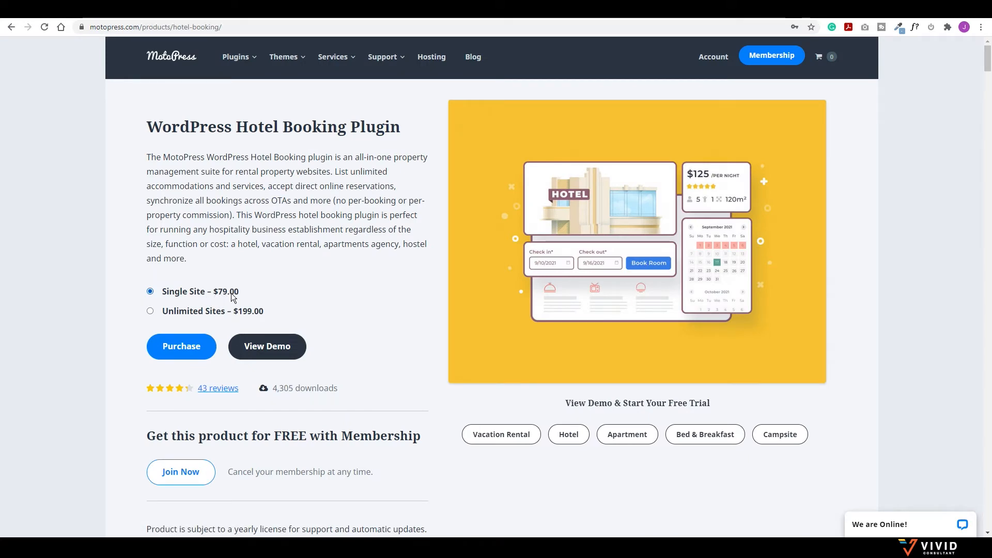
pyautogui.scroll(-10, 299, 279)
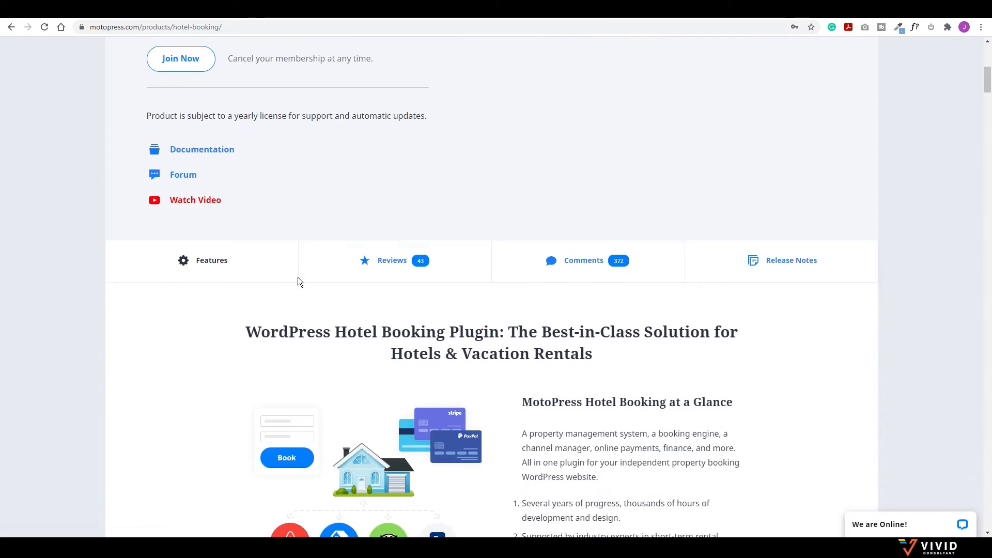
pyautogui.scroll(-2, 299, 280)
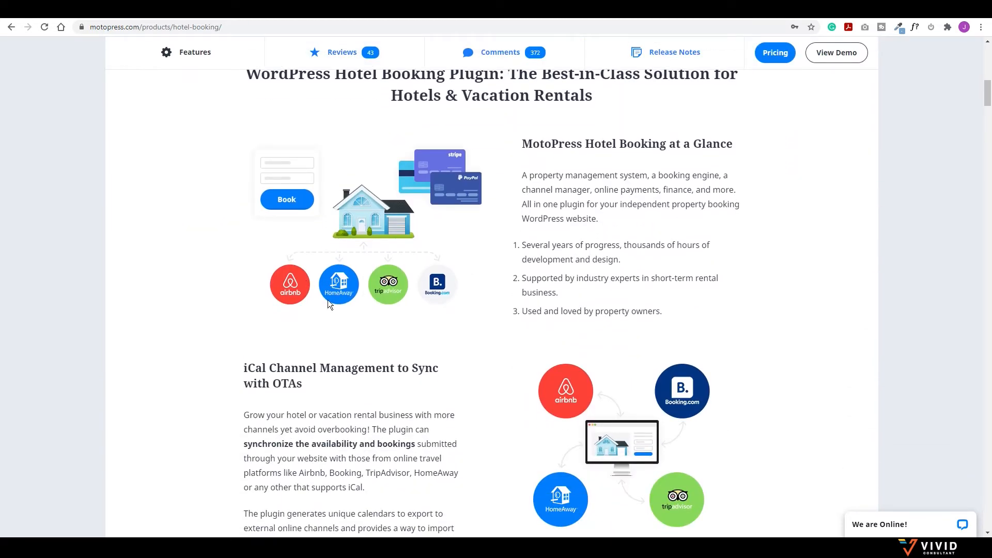
pyautogui.scroll(2, 327, 300)
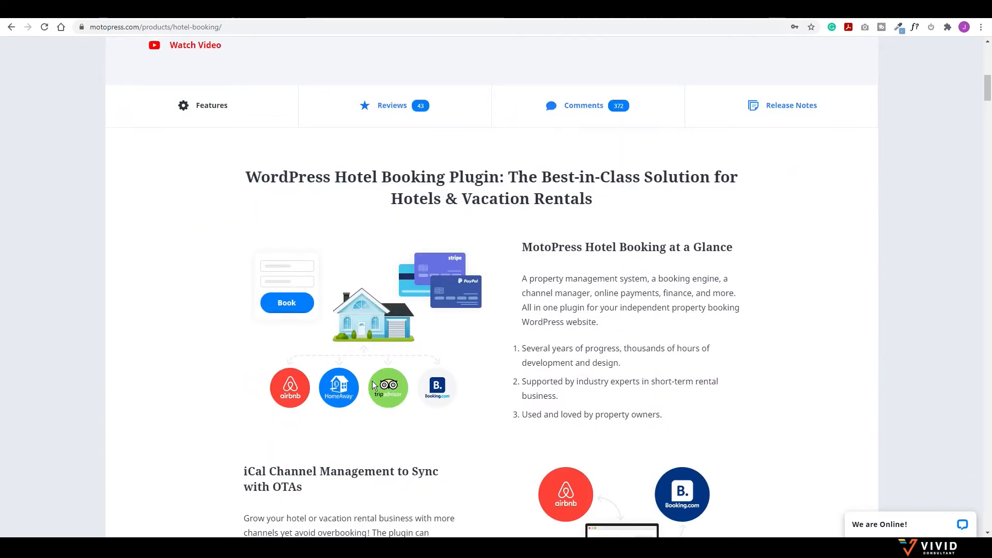
pyautogui.scroll(-7, 416, 395)
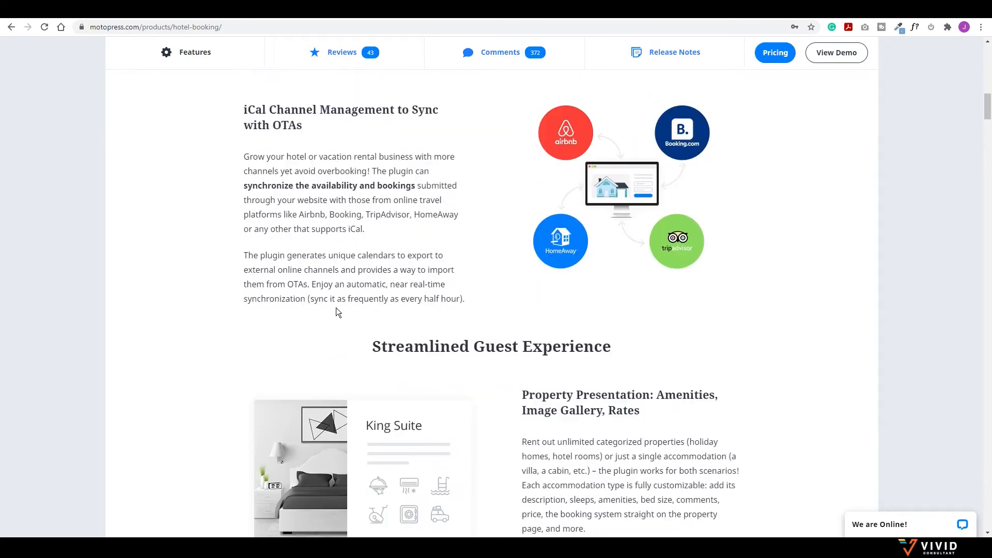
pyautogui.scroll(-3, 470, 336)
pyautogui.scroll(-5, 575, 275)
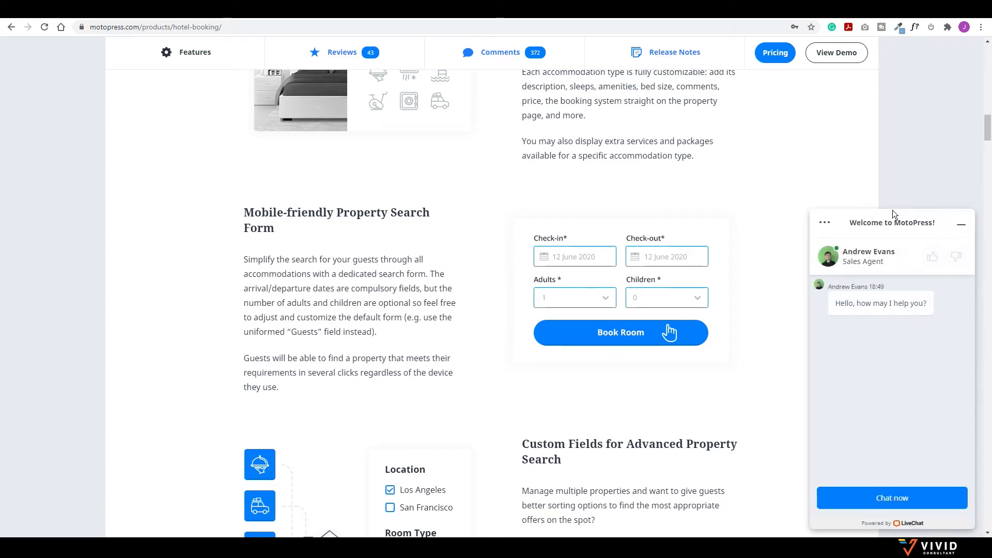
# Step: Dismiss the live chat and scroll down to the Hotel Booking pricing area
pyautogui.click(963, 227)
pyautogui.scroll(-8, 532, 308)
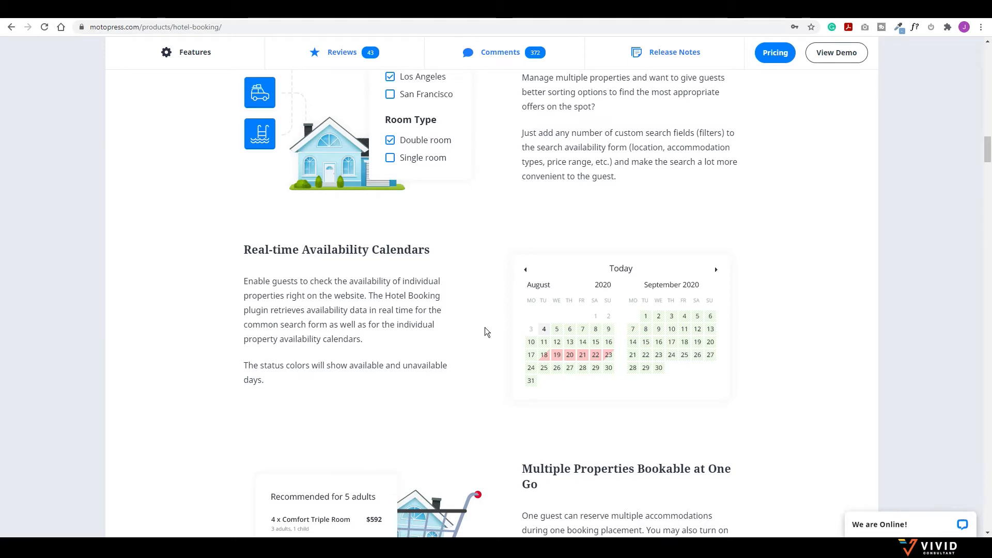
pyautogui.scroll(-5, 595, 359)
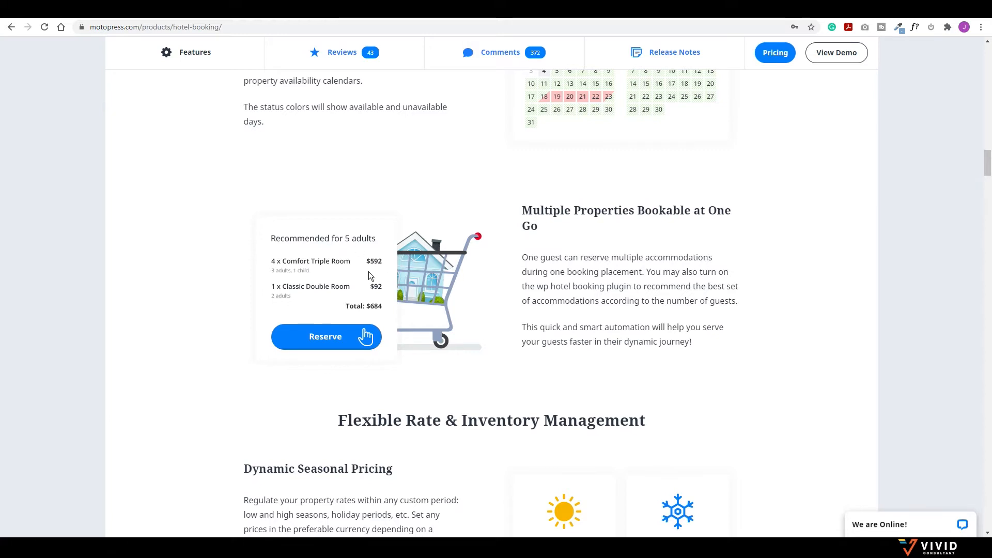
pyautogui.scroll(-4, 484, 301)
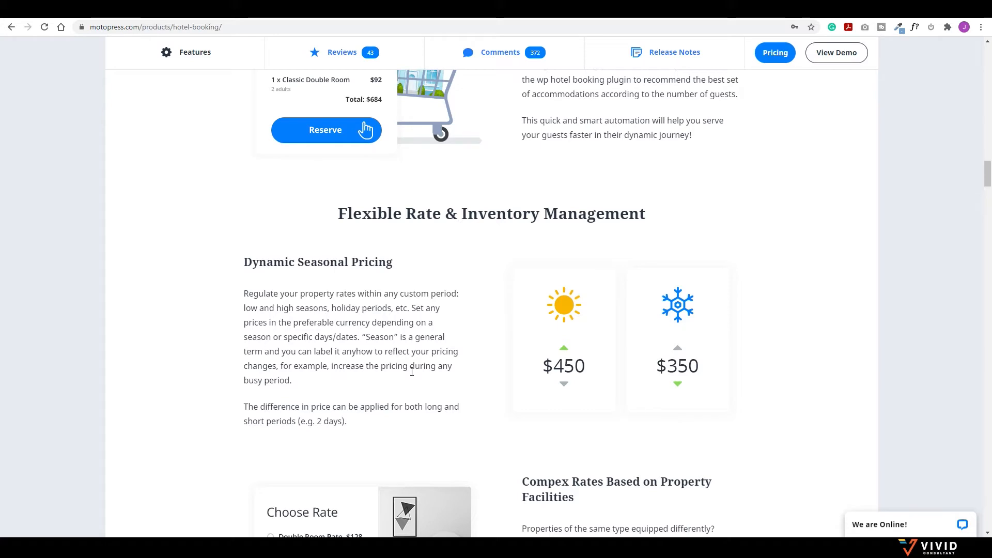
pyautogui.scroll(-4, 529, 335)
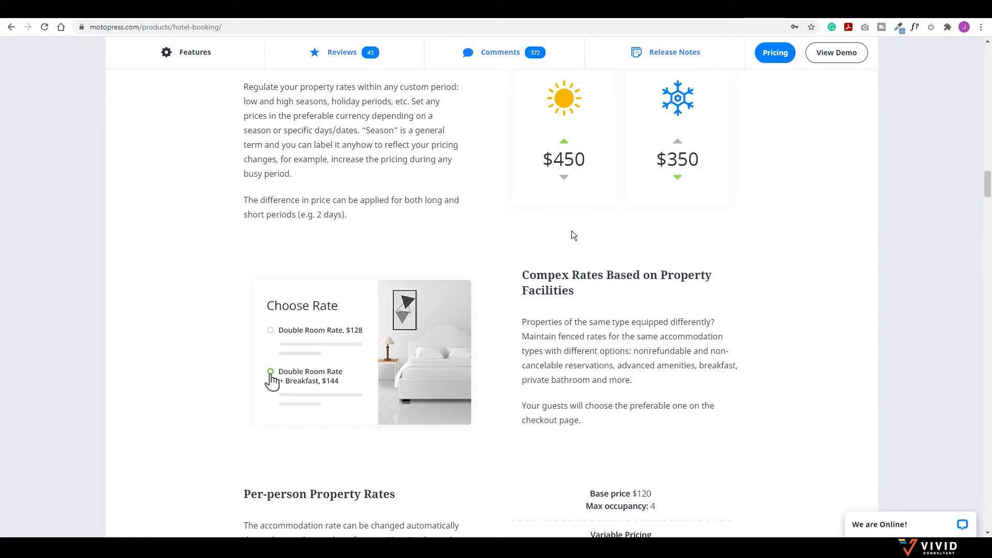
pyautogui.scroll(-8, 571, 236)
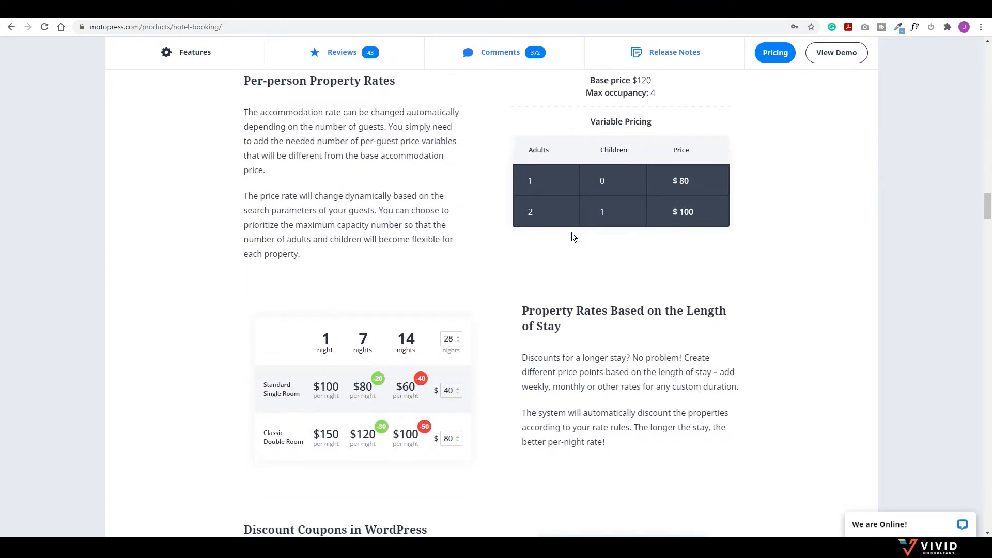
pyautogui.scroll(20, 572, 232)
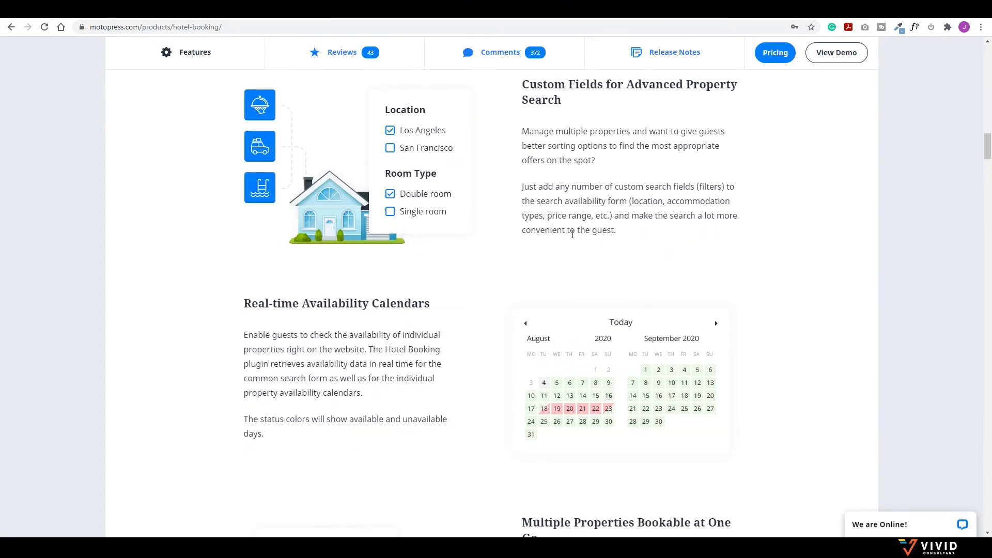
pyautogui.scroll(3, 571, 235)
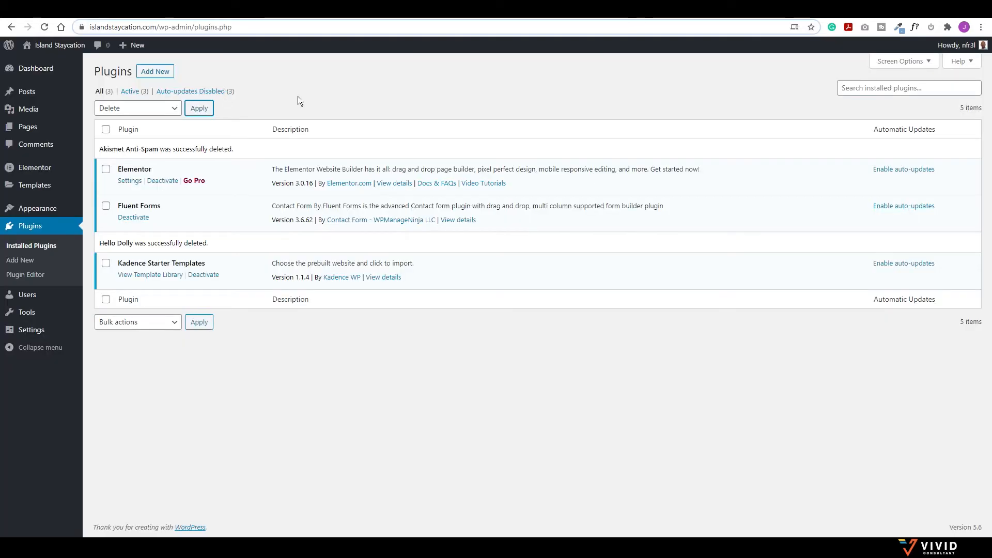
# Step: Try installing the MotoPress hotel booking zip through Plugins > Add New > Upload Plugin
pyautogui.click(156, 73)
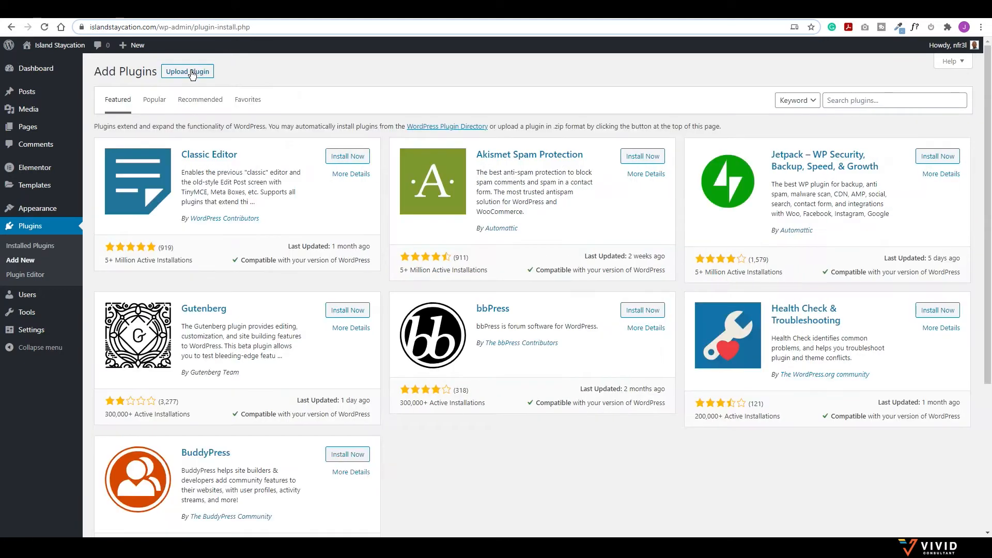
pyautogui.click(192, 72)
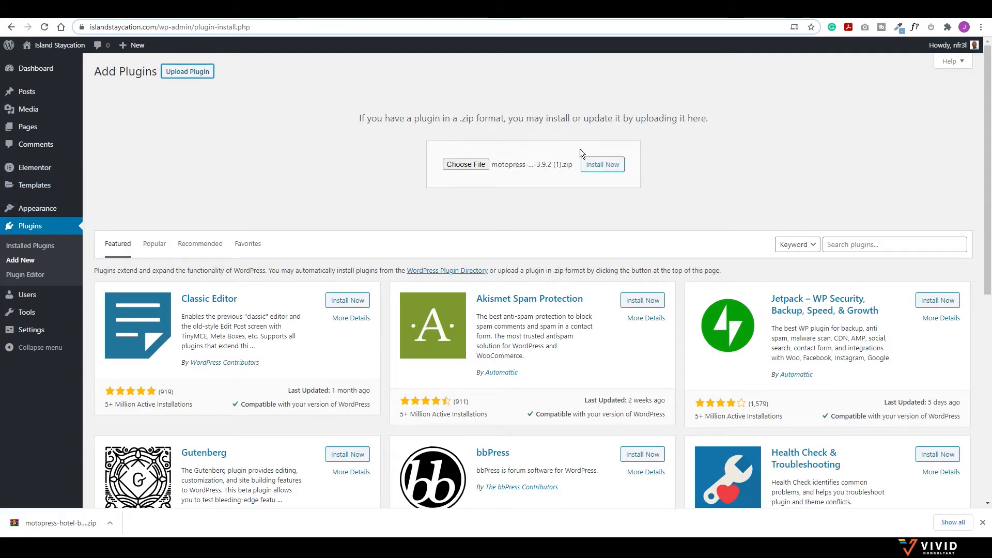
pyautogui.click(603, 164)
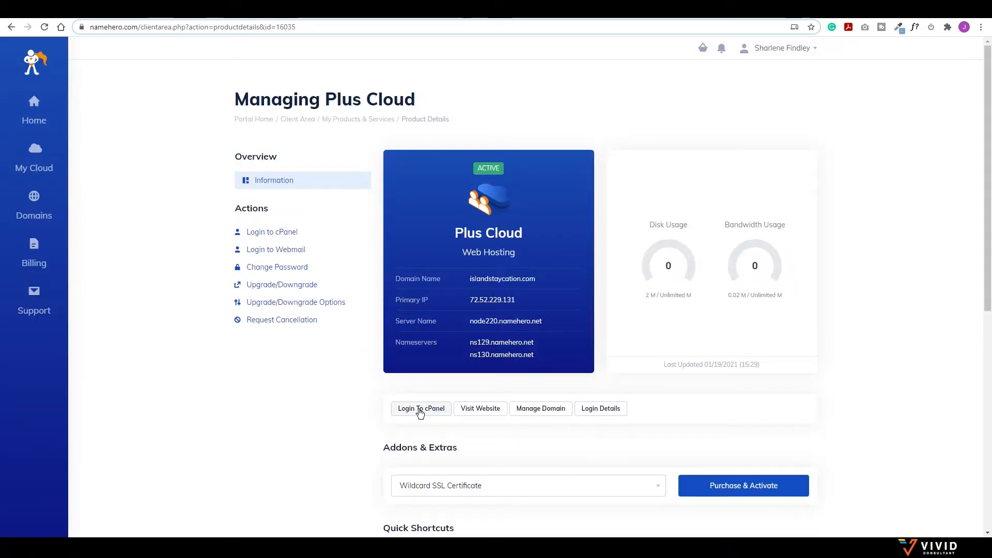
# Step: Log into cPanel and open Select PHP Version, checking available versions without changing them
pyautogui.click(417, 409)
pyautogui.scroll(-4, 388, 314)
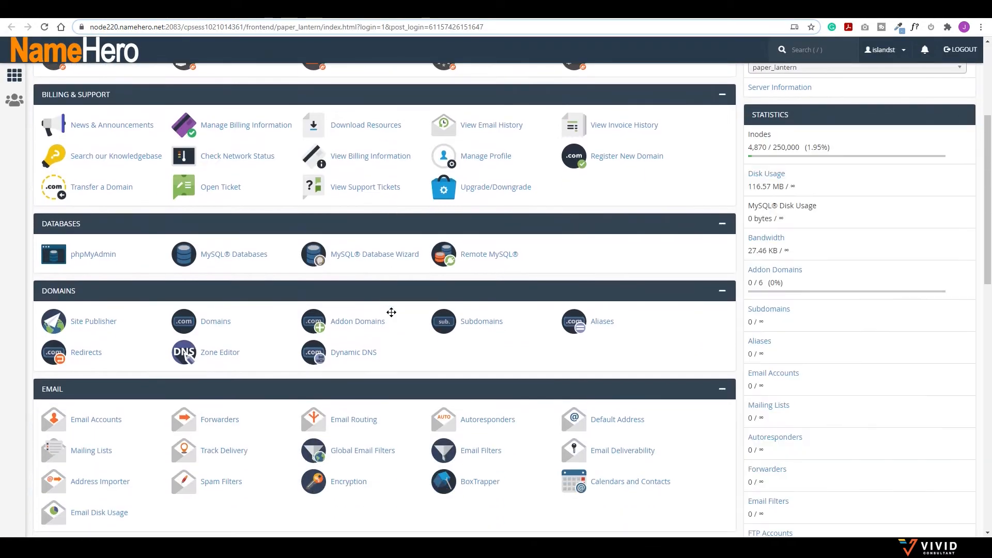
pyautogui.scroll(-7, 391, 311)
pyautogui.scroll(-2, 393, 316)
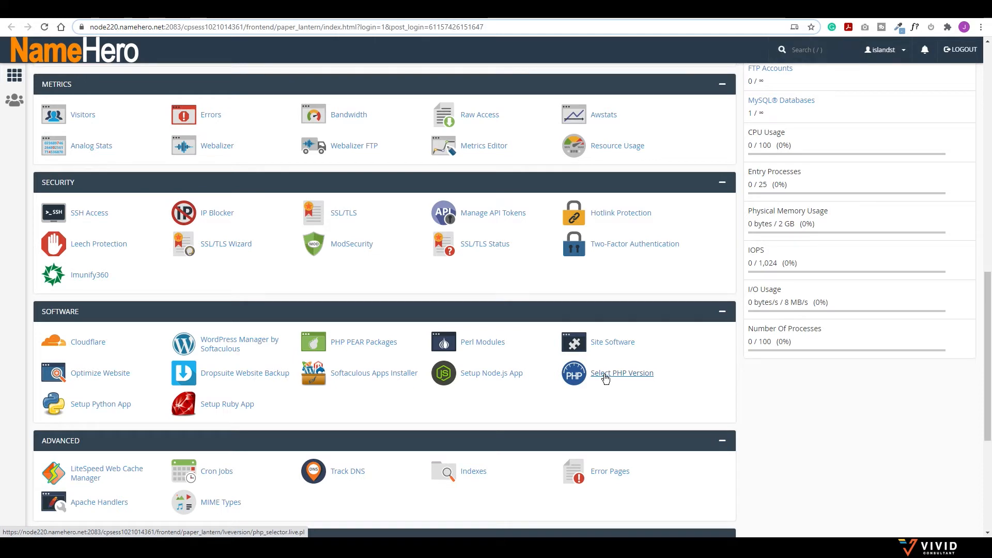
pyautogui.click(606, 379)
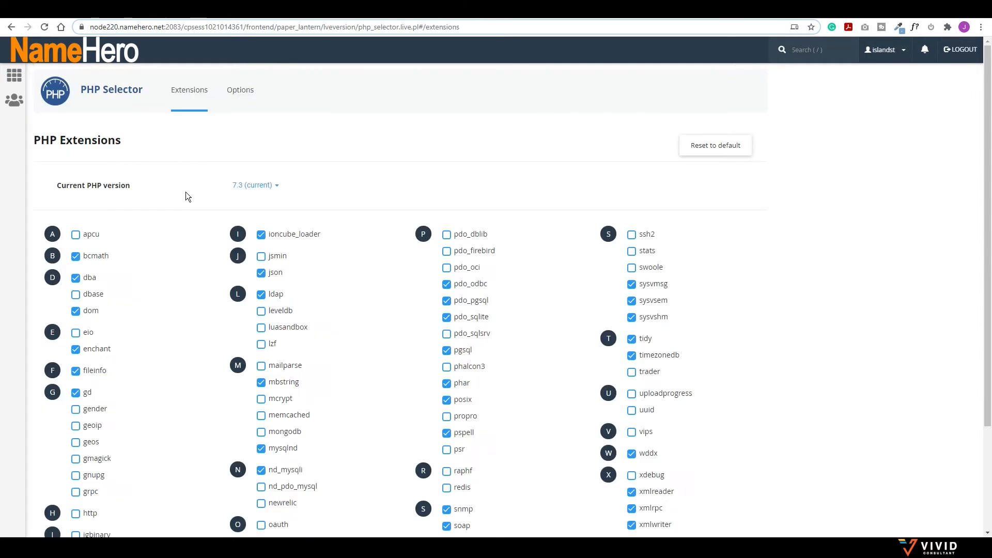
pyautogui.click(276, 186)
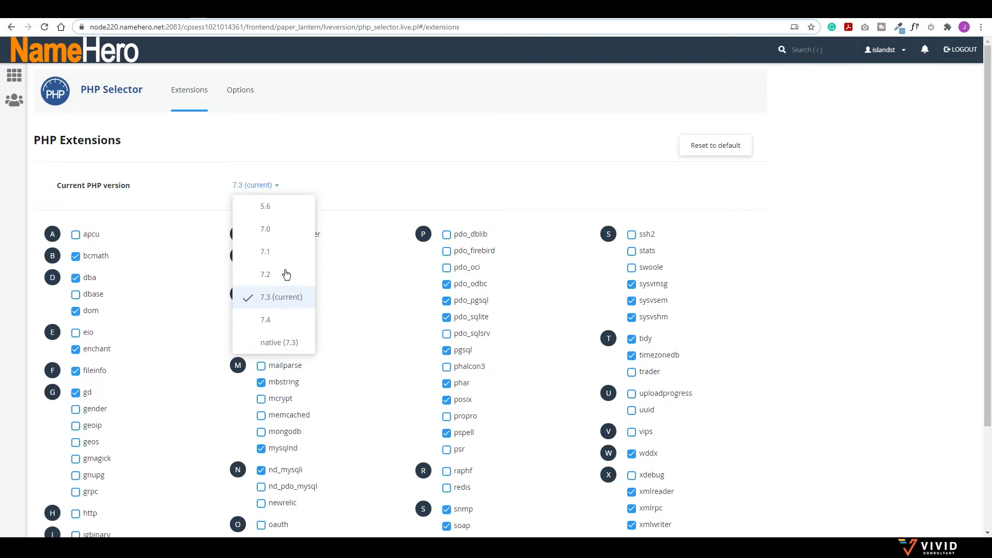
pyautogui.click(278, 132)
# Step: In the PHP Options tab, change upload_max_filesize from 2M to 16M
pyautogui.click(240, 90)
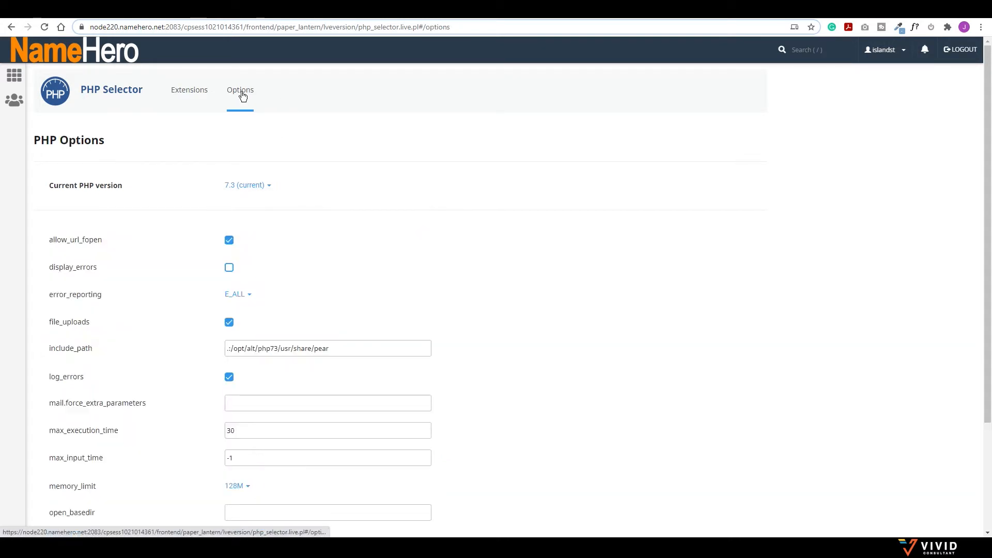
pyautogui.scroll(-3, 274, 248)
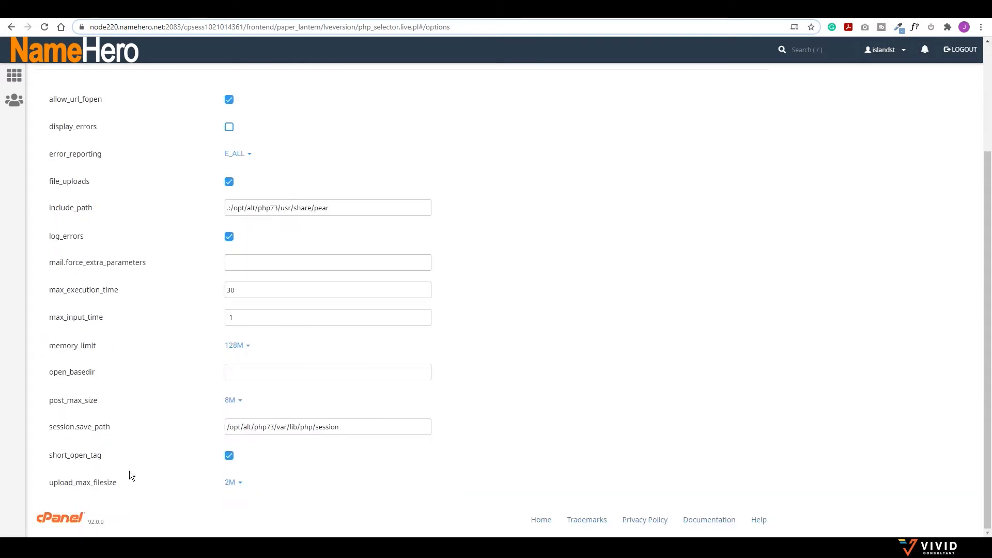
pyautogui.moveTo(135, 483)
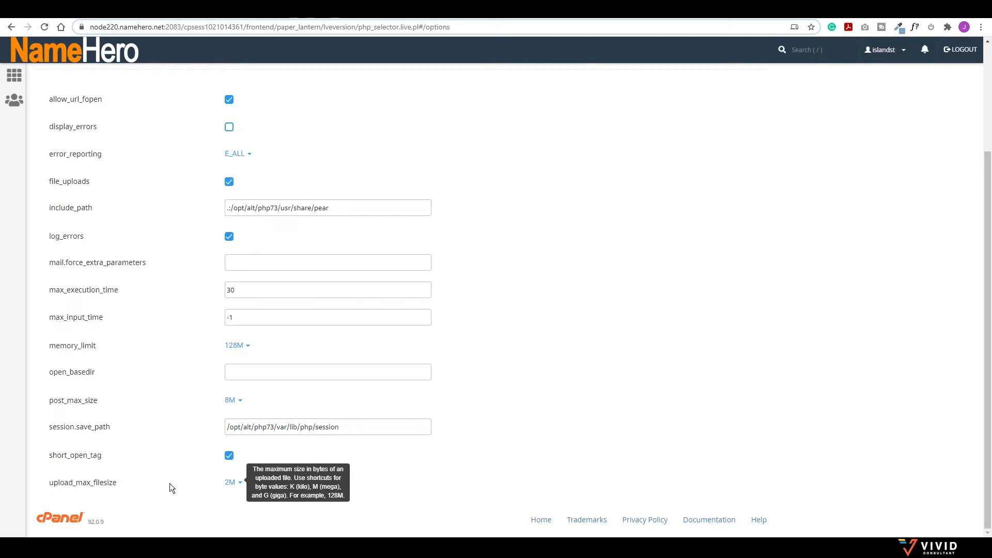
pyautogui.click(240, 486)
pyautogui.scroll(-2, 241, 483)
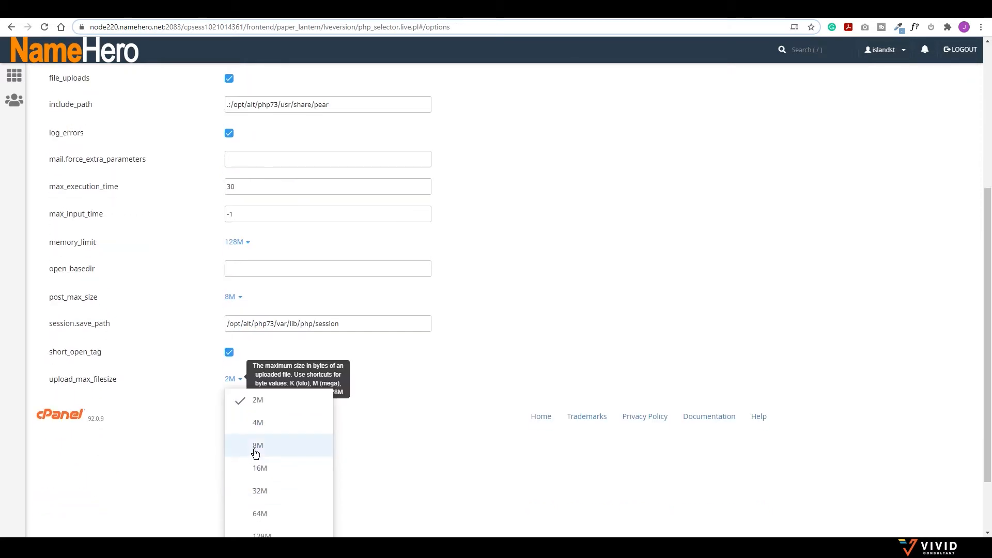
pyautogui.scroll(-1, 255, 457)
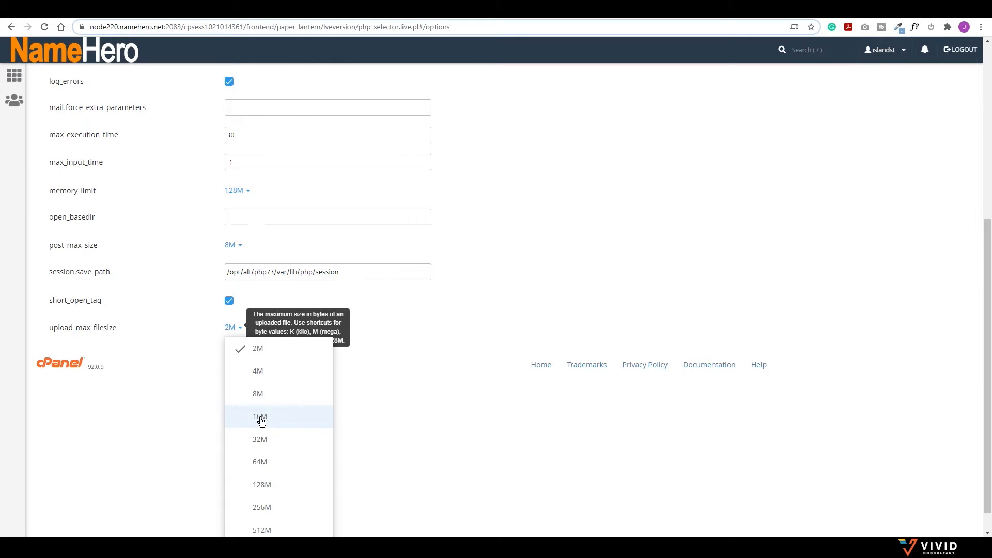
pyautogui.click(261, 421)
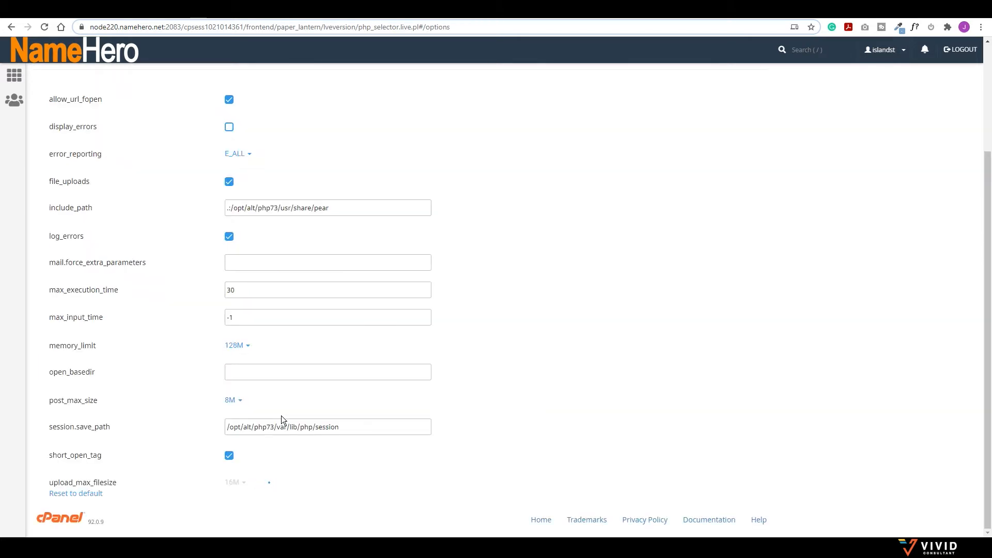
pyautogui.scroll(3, 338, 396)
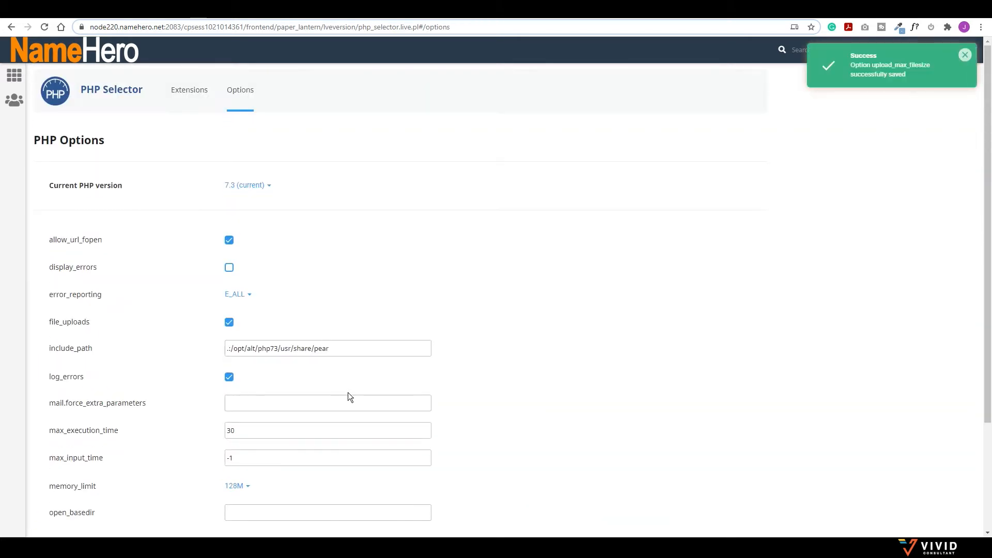
pyautogui.scroll(-3, 390, 368)
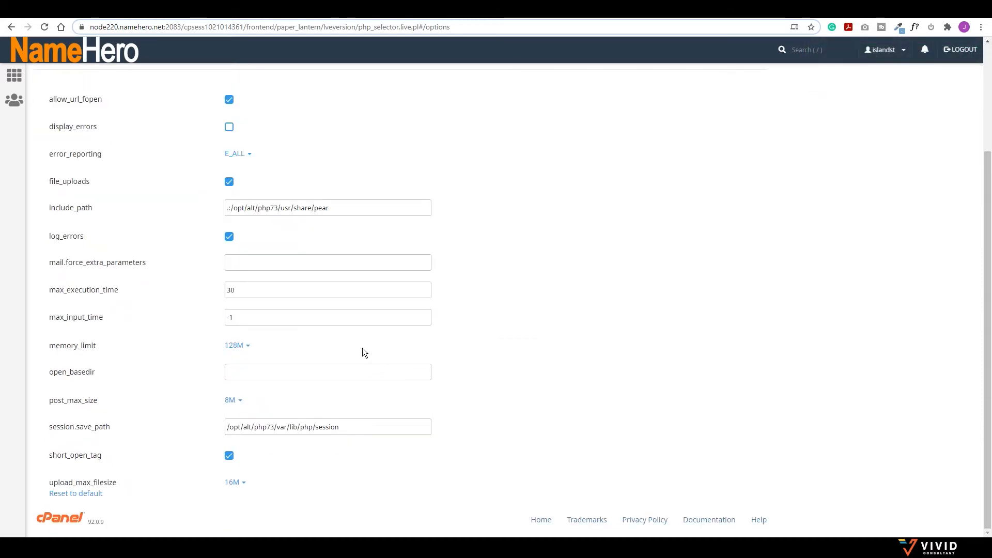
pyautogui.scroll(3, 361, 349)
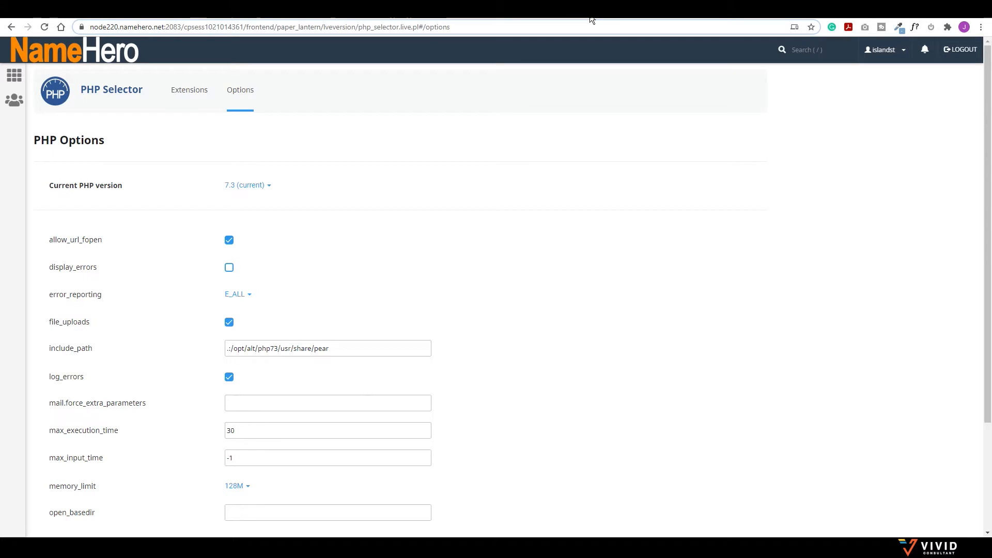
pyautogui.click(591, 12)
# Step: Re-upload and install the Hotel Booking zip, activate it, and install its required pages
pyautogui.click(12, 24)
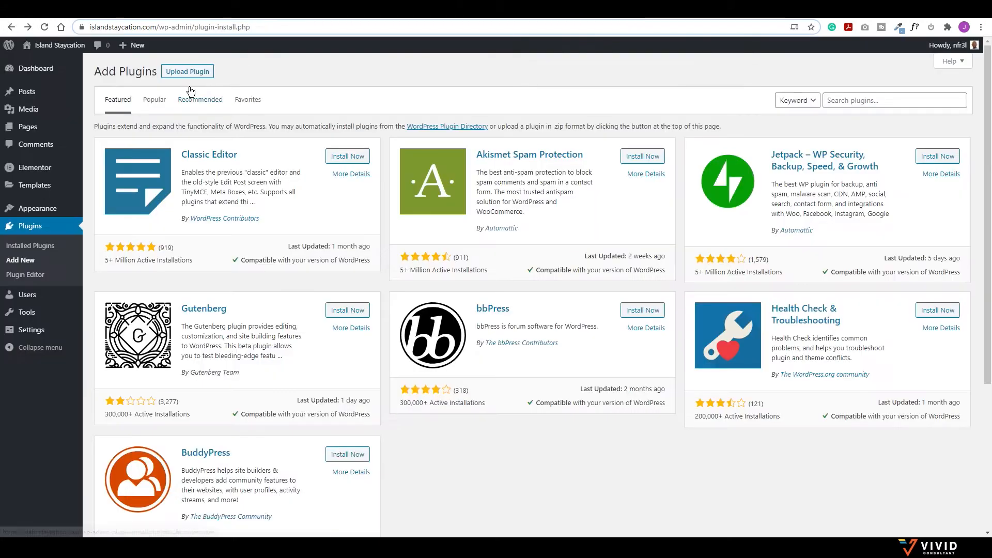
pyautogui.click(184, 72)
pyautogui.click(611, 166)
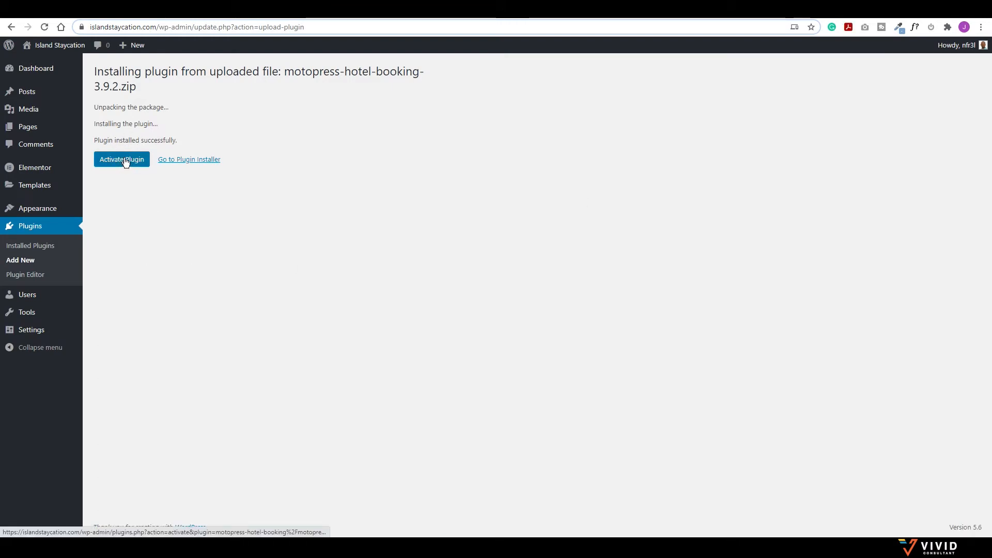
pyautogui.click(127, 162)
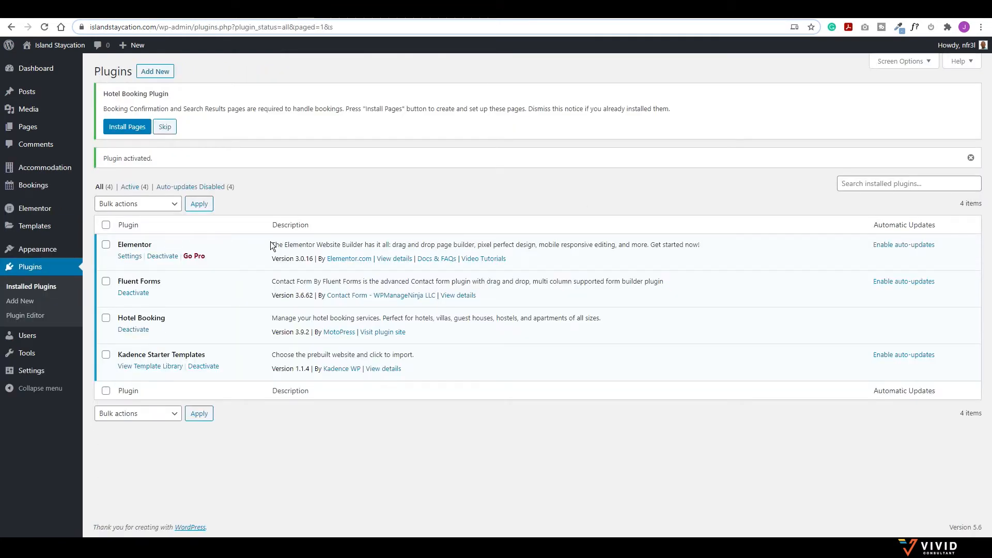
pyautogui.click(130, 131)
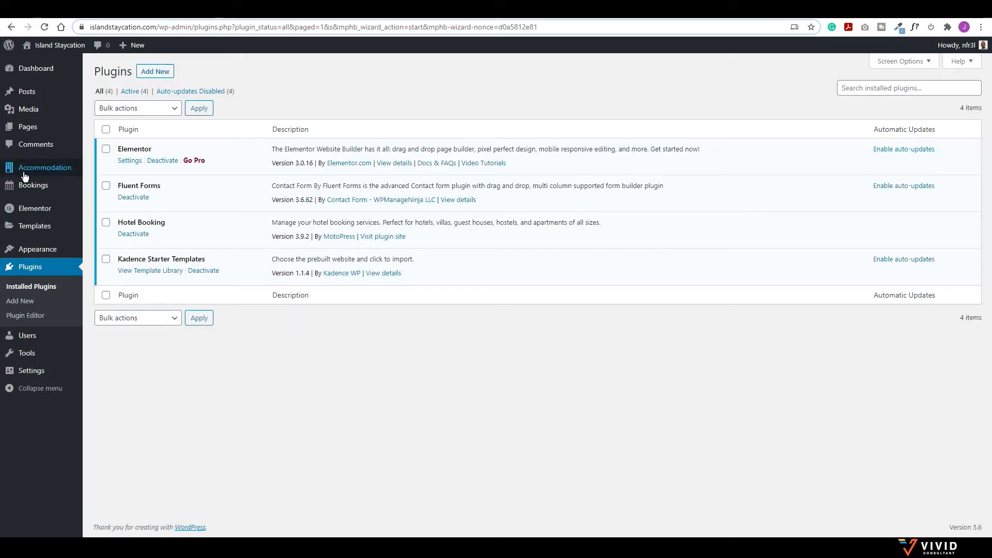
# Step: In Accommodation settings' License tab, paste the license key, save, and activate it
pyautogui.moveTo(34, 172)
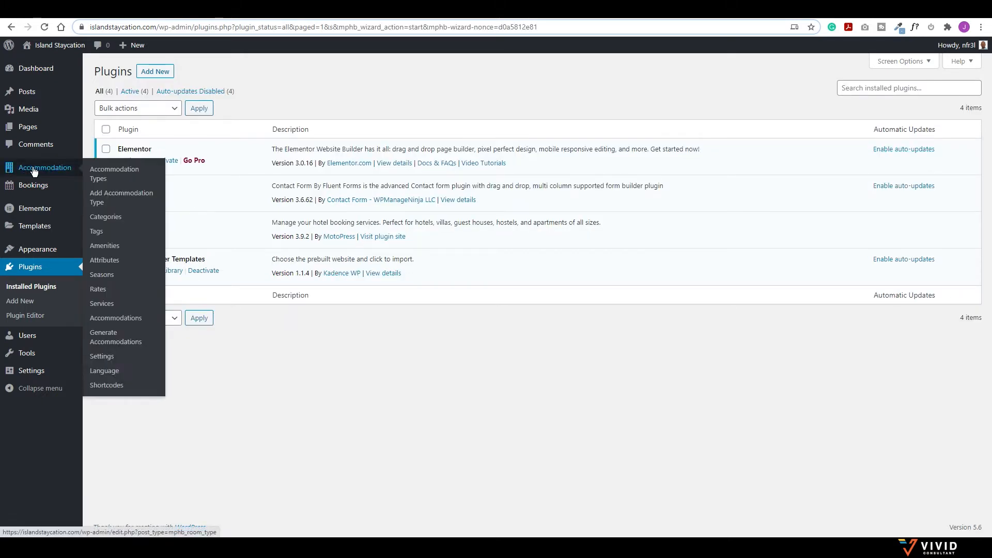
pyautogui.click(106, 357)
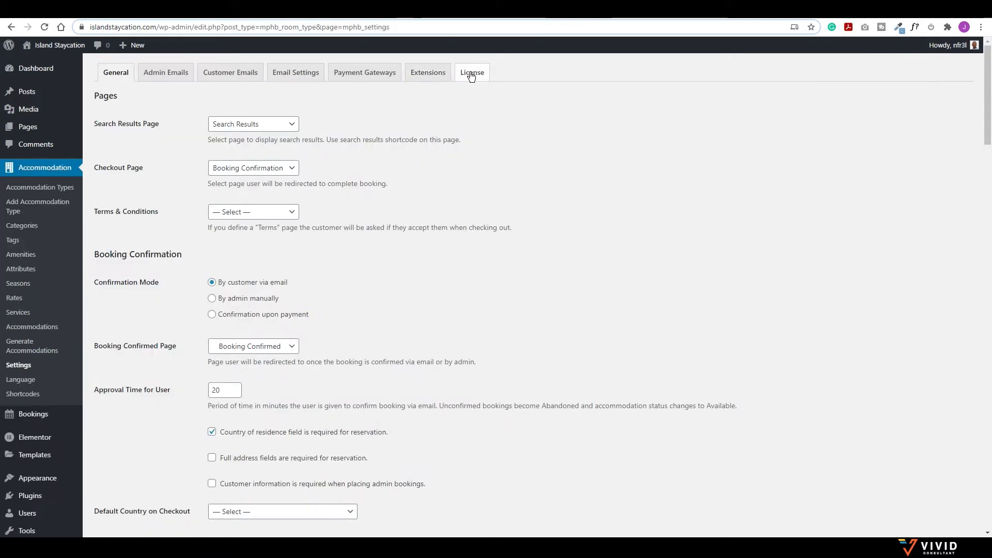
pyautogui.click(472, 74)
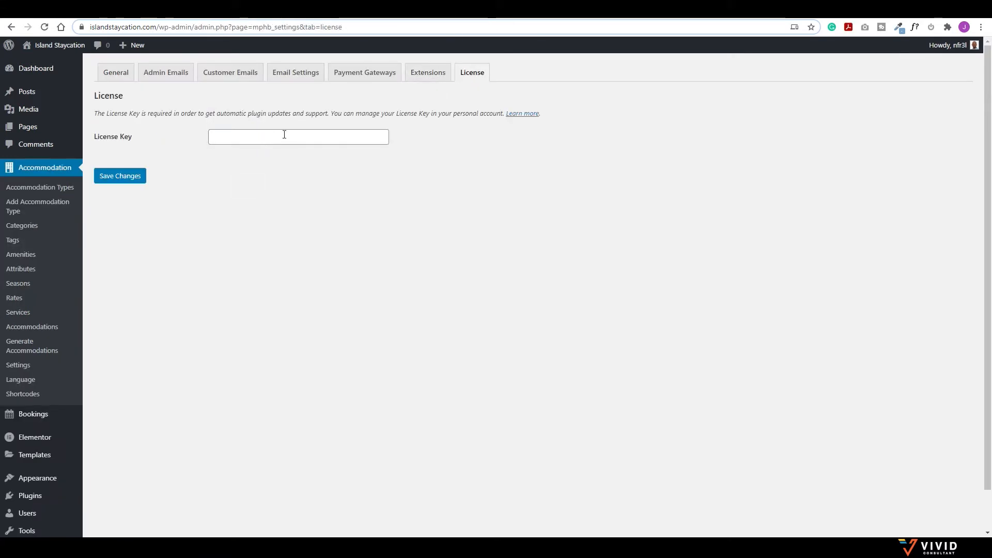
pyautogui.click(248, 139)
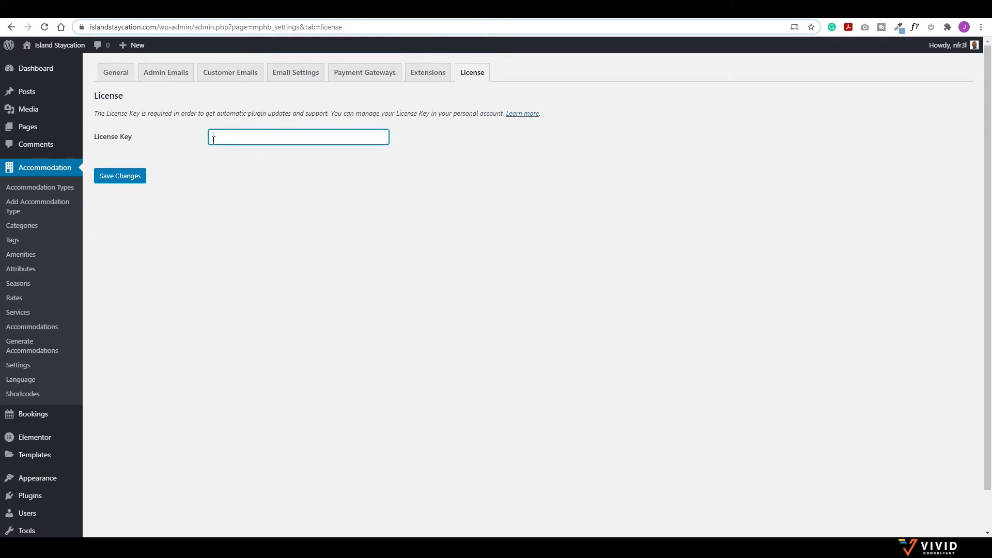
pyautogui.hotkey('ctrl', 'v')
pyautogui.click(124, 177)
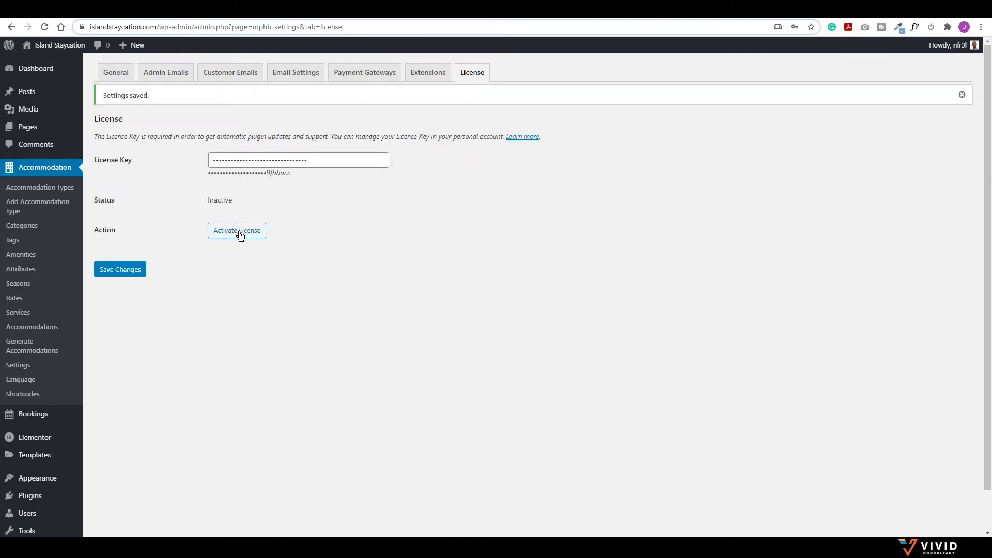
pyautogui.click(241, 233)
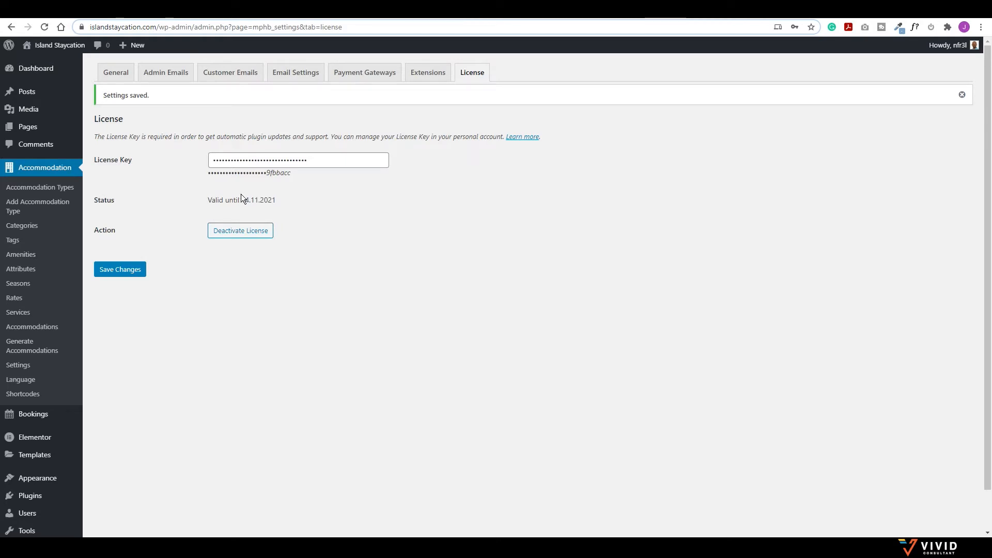
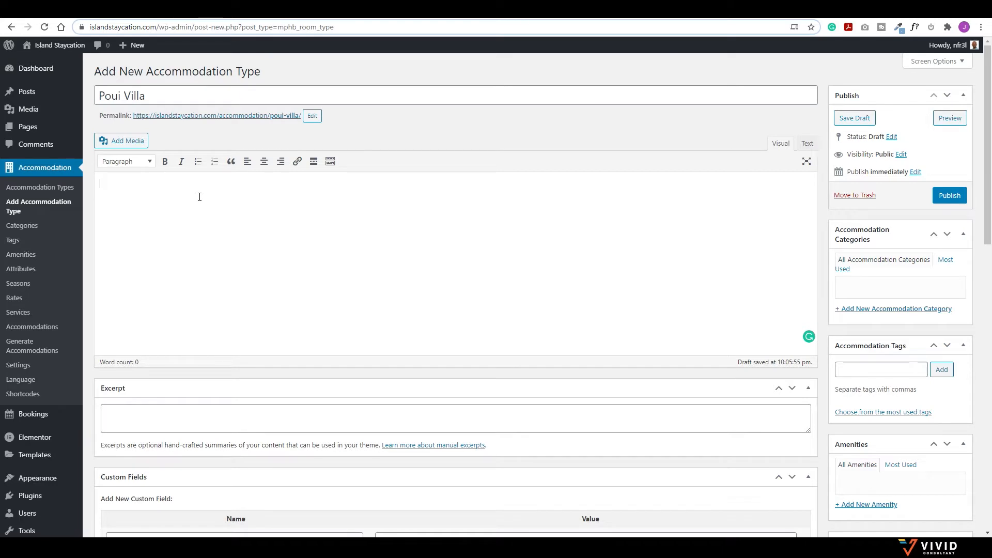
# Step: Paste the Poui Villa description and accept the 'The Master' and 'a safe' grammar fixes
pyautogui.hotkey('ctrl', 'v')
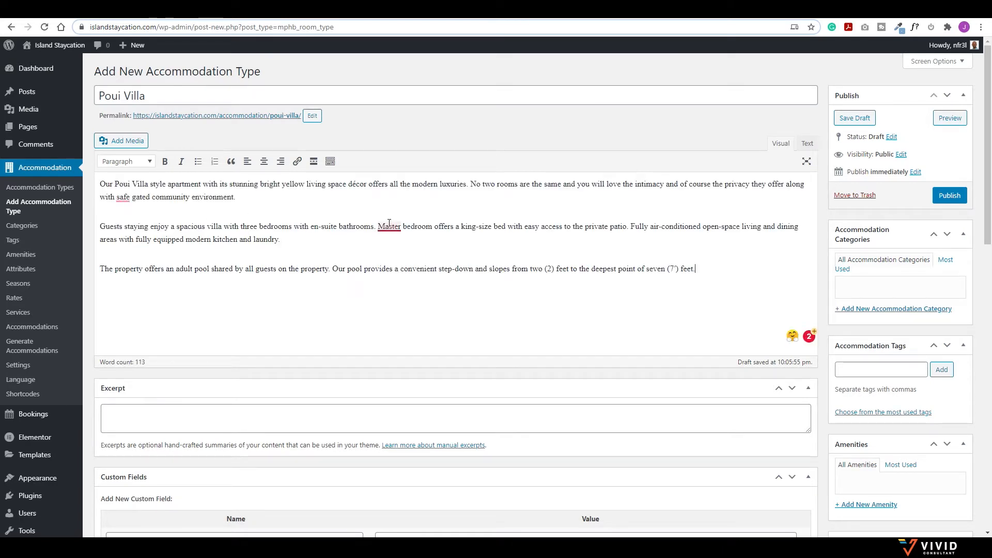
pyautogui.moveTo(390, 225)
pyautogui.click(401, 253)
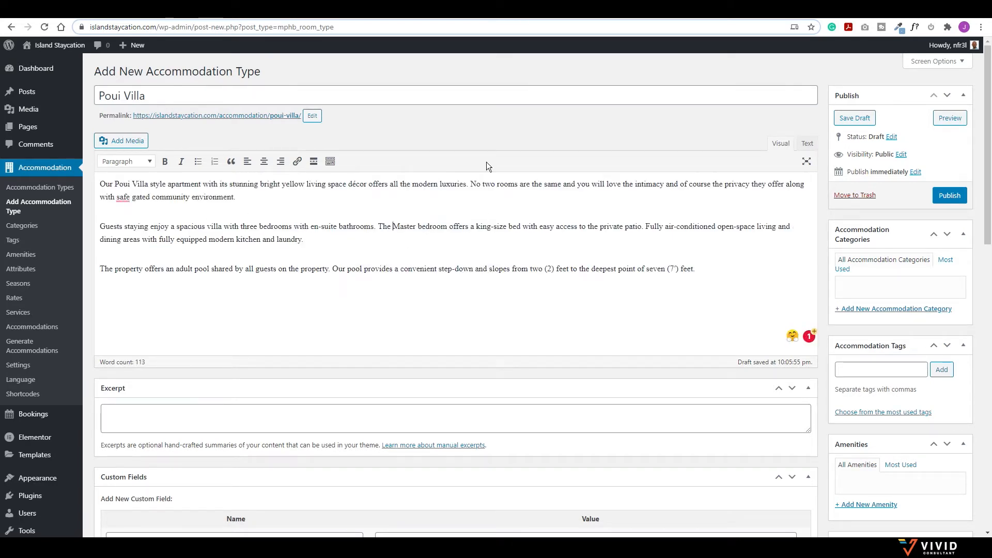
pyautogui.moveTo(124, 197)
pyautogui.click(131, 226)
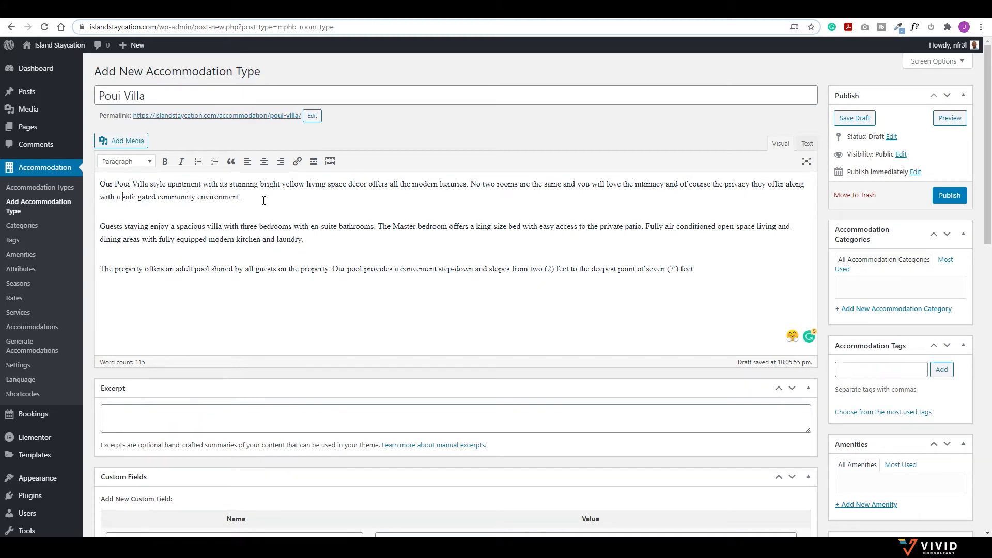
# Step: Copy the description's first paragraph into the Excerpt box
pyautogui.moveTo(263, 200); pyautogui.dragTo(88, 182)
pyautogui.hotkey('ctrl', 'c')
pyautogui.click(184, 408)
pyautogui.hotkey('ctrl', 'v')
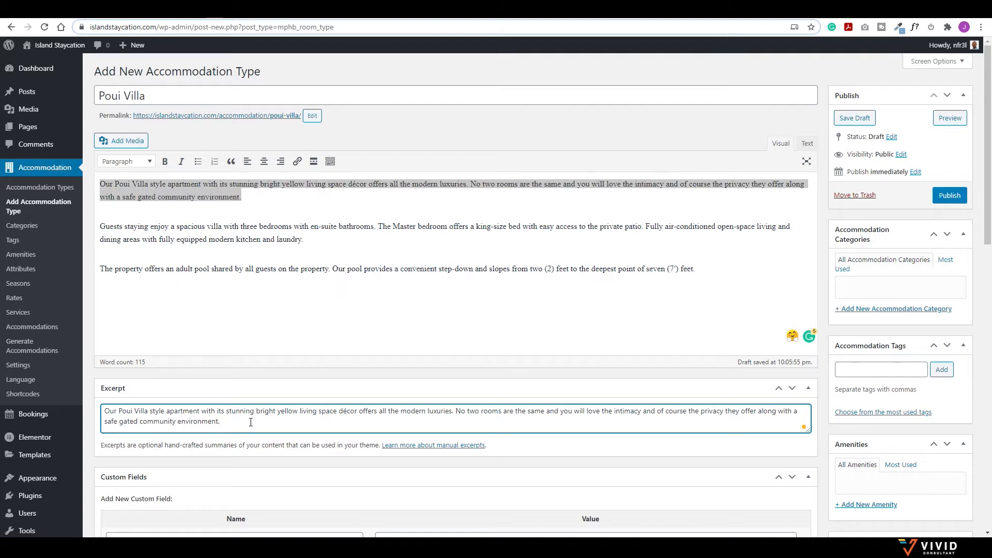
# Step: Collapse the Custom Fields panel and scroll down to the Capacity box
pyautogui.scroll(-3, 251, 422)
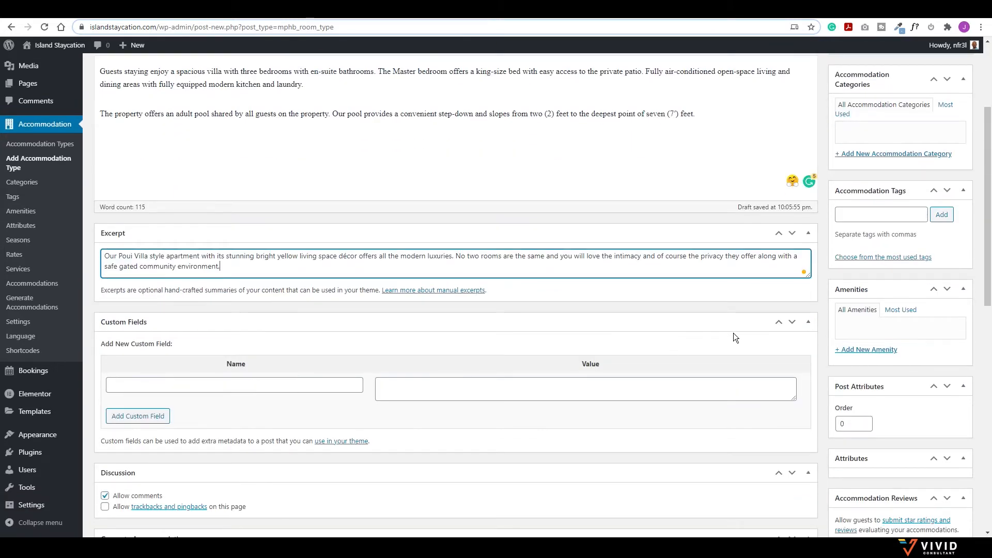
pyautogui.click(808, 322)
pyautogui.scroll(-3, 143, 307)
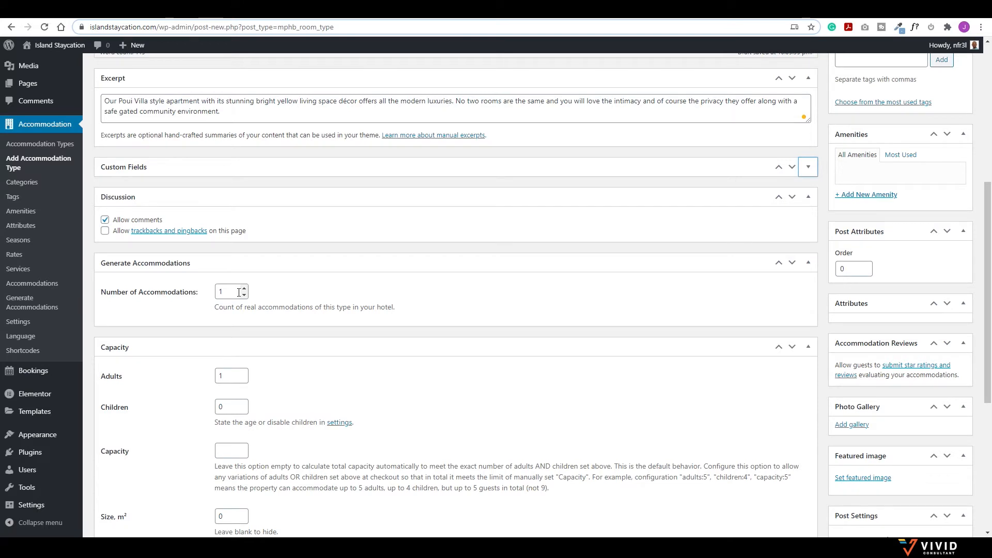
pyautogui.scroll(6, 301, 283)
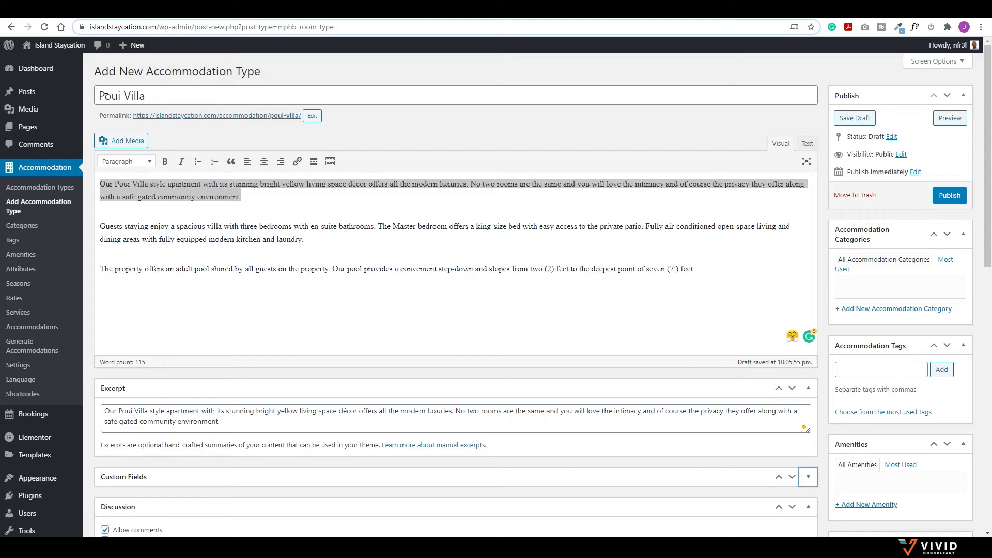
pyautogui.scroll(-6, 248, 150)
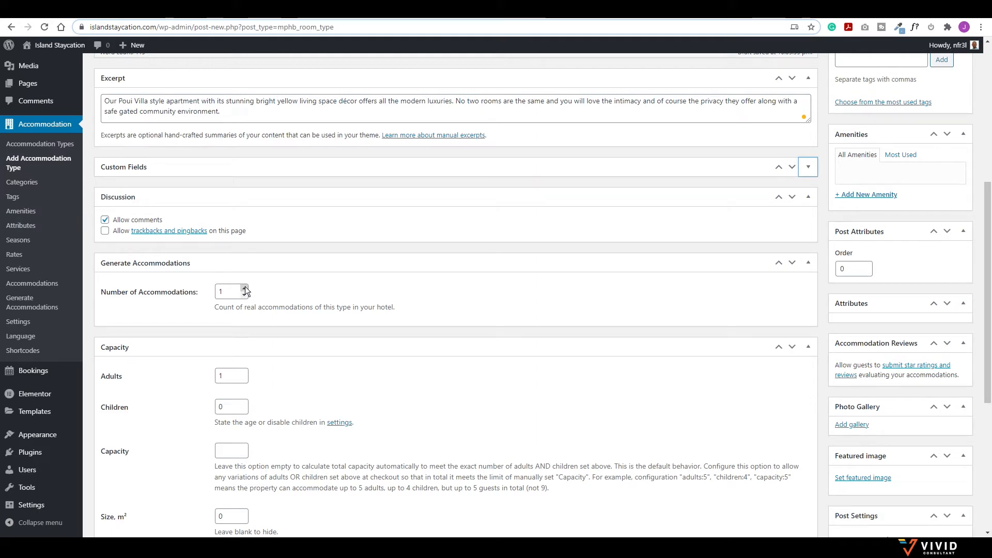
pyautogui.scroll(-2, 236, 289)
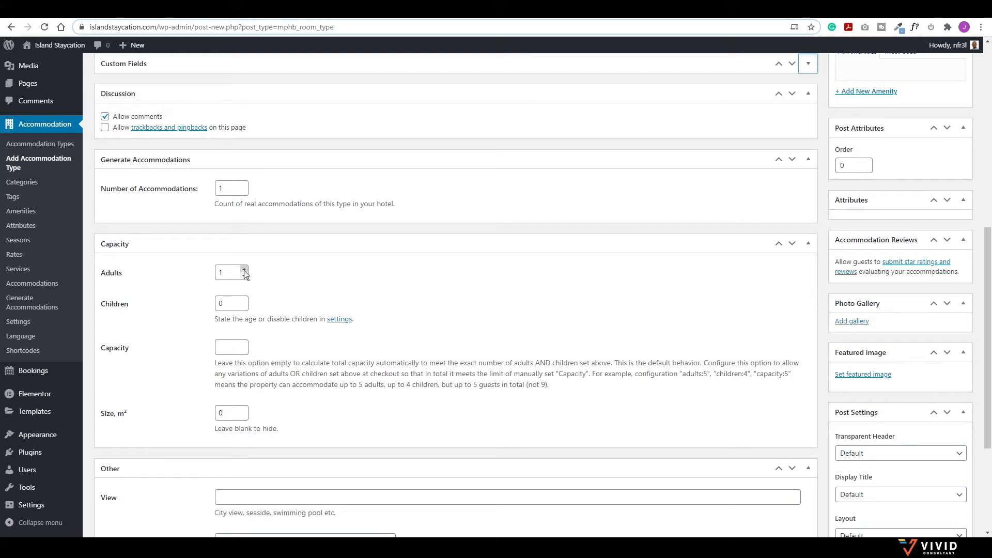
# Step: Set capacity to 6 adults and 0 children, leaving the overall Capacity field empty
pyautogui.click(244, 270)
pyautogui.click(244, 270)
pyautogui.click(244, 269)
pyautogui.click(245, 301)
pyautogui.click(245, 301)
pyautogui.click(229, 346)
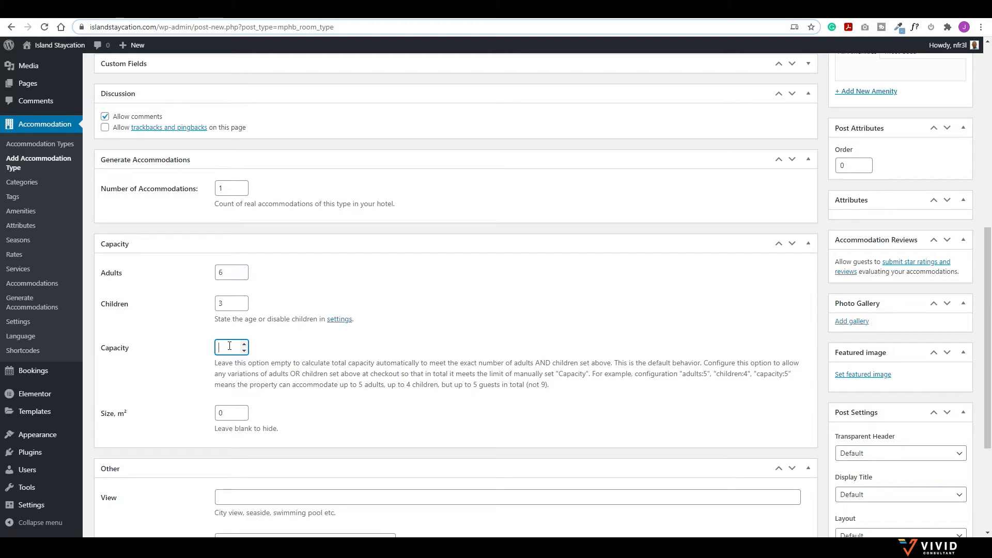
pyautogui.write('6')
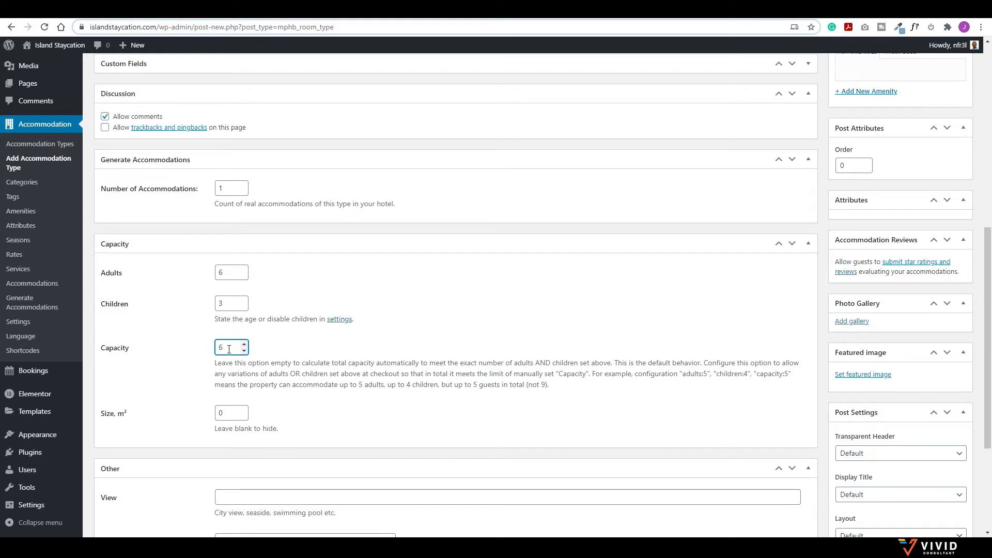
pyautogui.press('BackSpace')
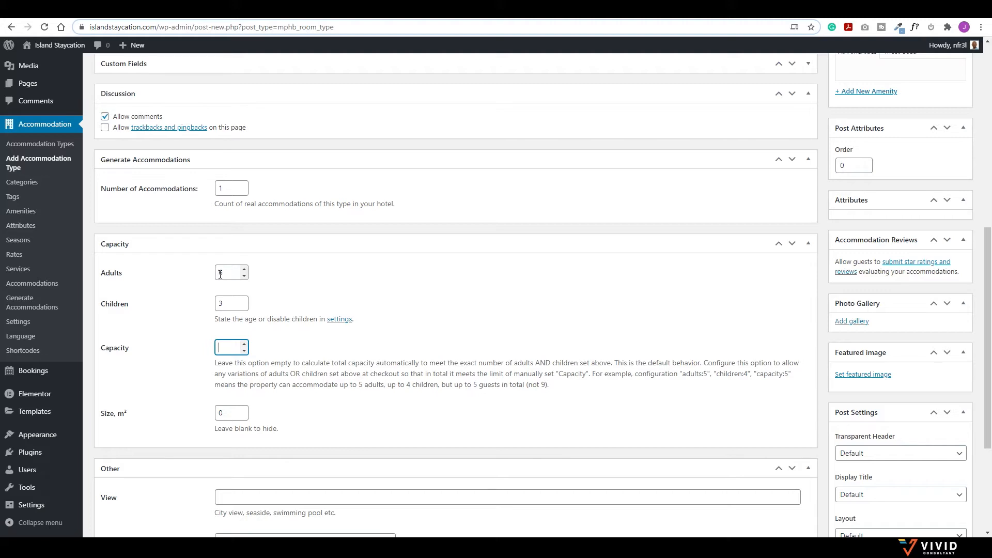
pyautogui.click(244, 306)
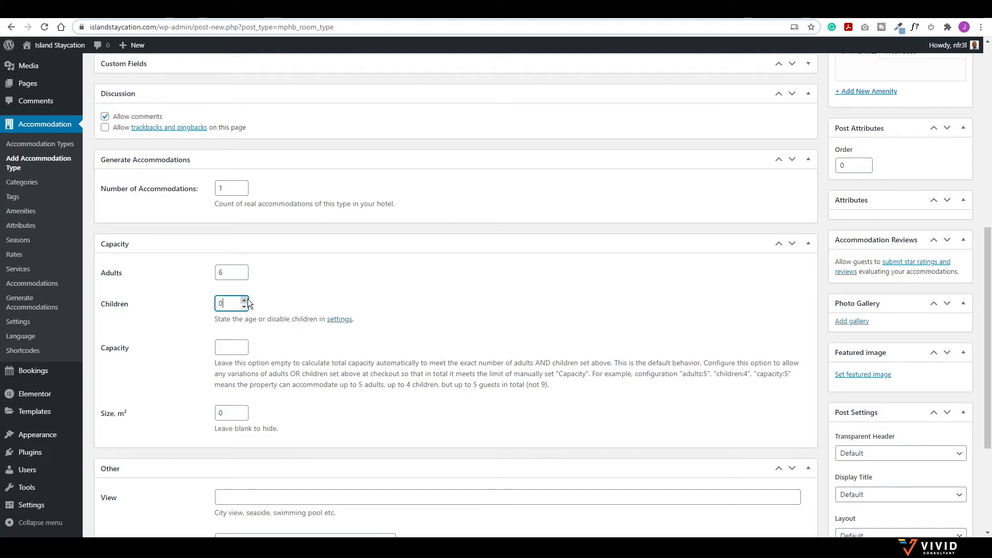
# Step: Scroll down to the View field and place the cursor in it
pyautogui.scroll(-2, 255, 307)
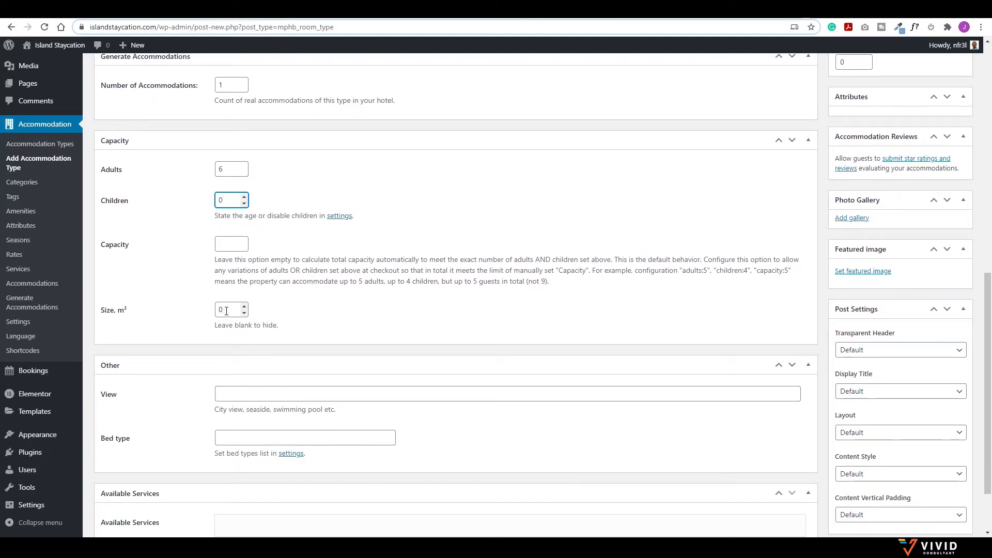
pyautogui.scroll(-2, 226, 310)
pyautogui.click(229, 314)
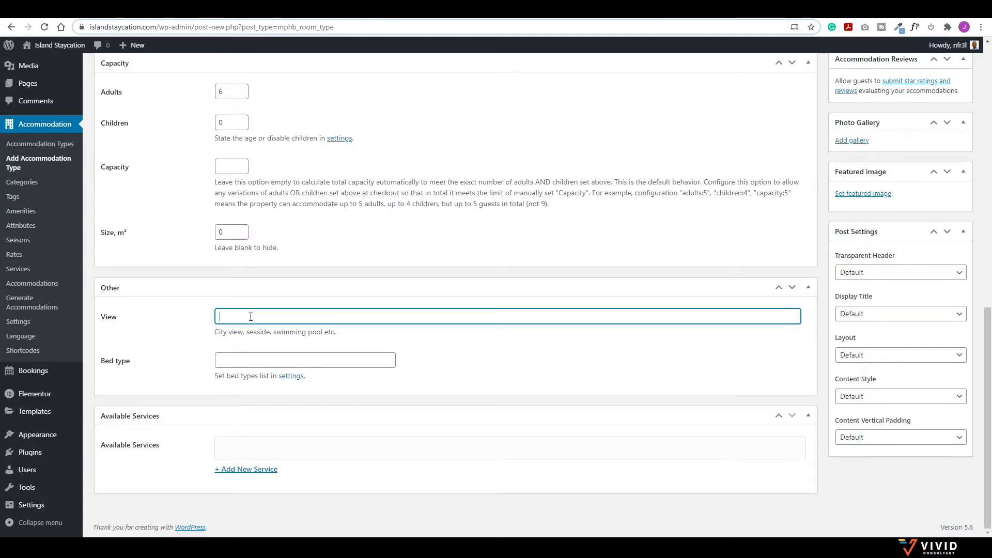
# Step: Enter City View as the view, then open Accommodation Settings via the Bed type settings link
pyautogui.write('City View')
pyautogui.click(259, 366)
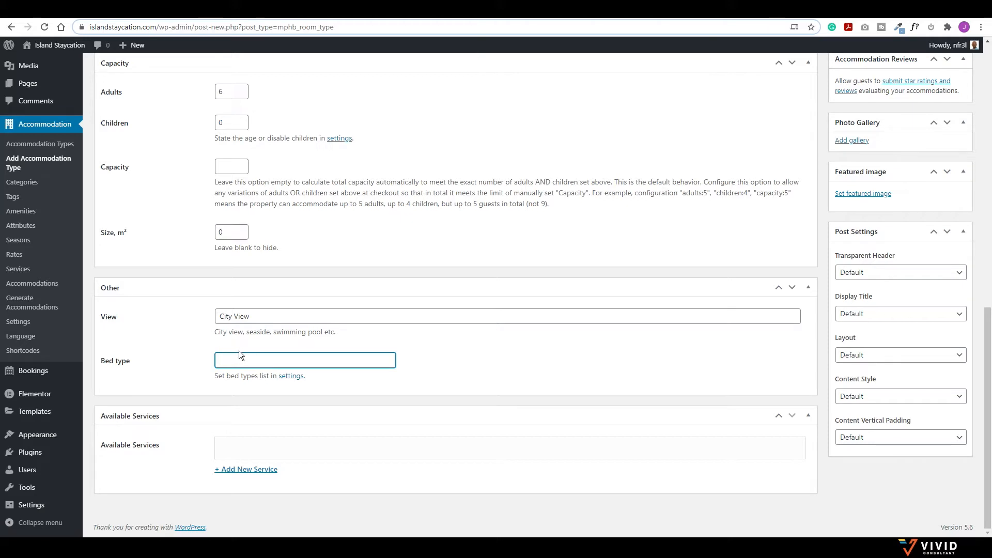
pyautogui.click(291, 376)
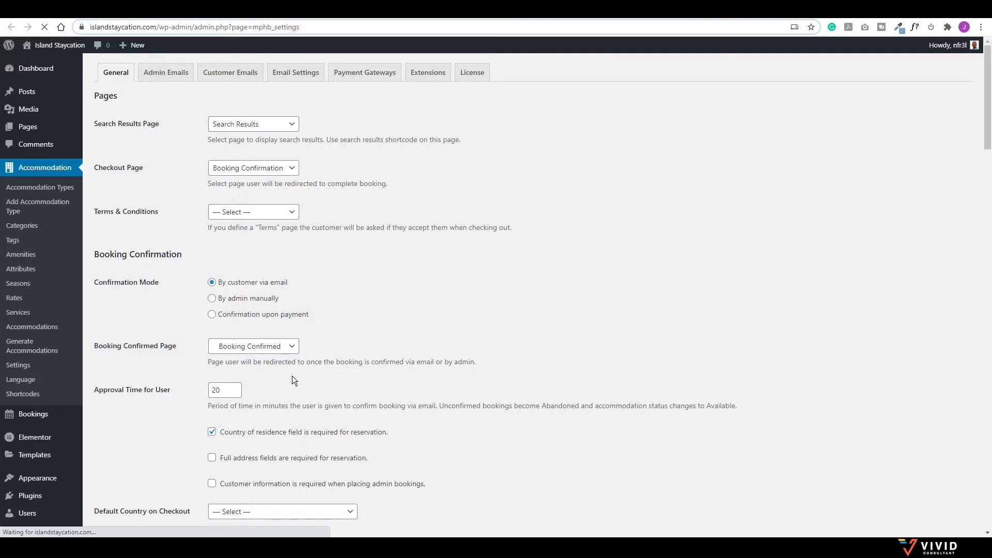
# Step: Add bed types King Size, Queen Size and '1 King Size and 2 Queens'
pyautogui.scroll(-9, 370, 246)
pyautogui.scroll(-6, 371, 246)
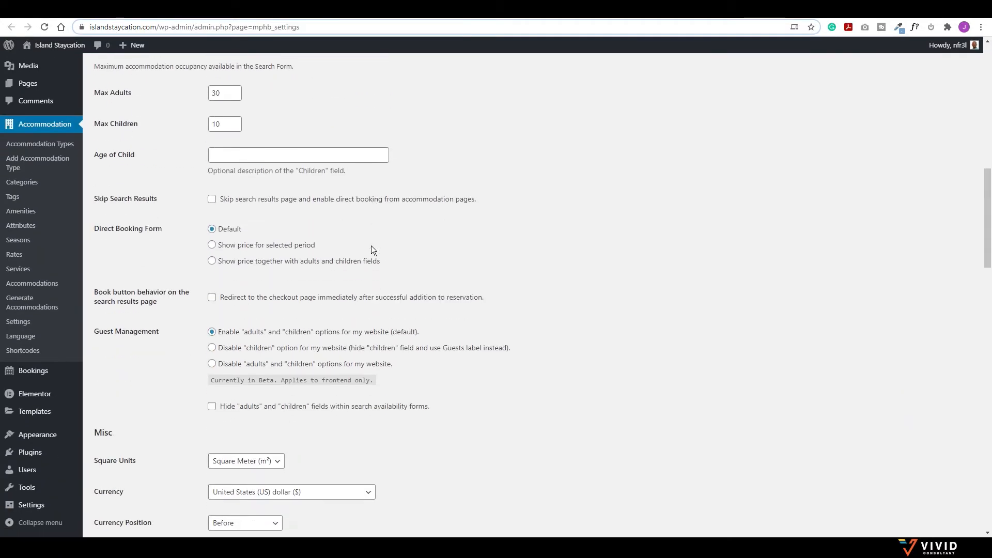
pyautogui.scroll(-3, 371, 250)
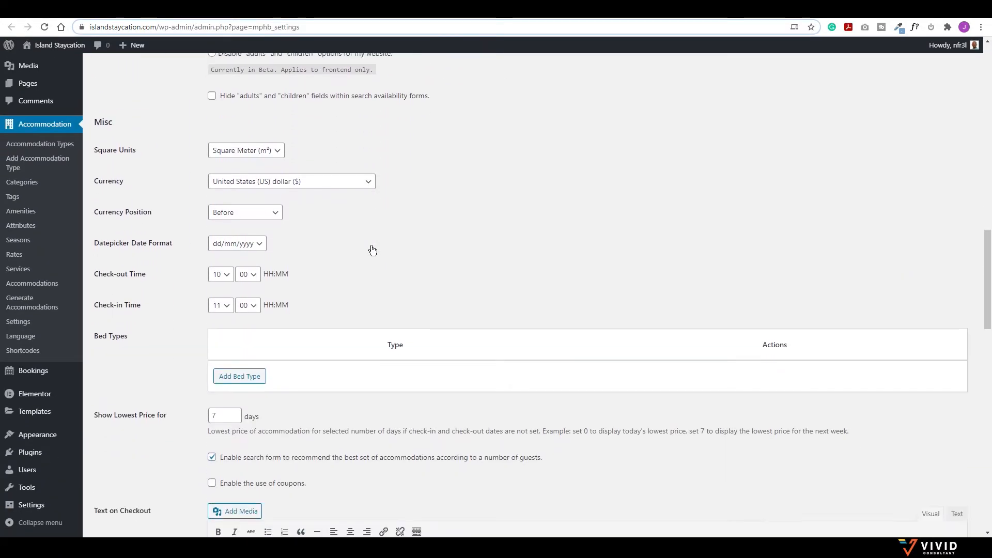
pyautogui.click(242, 376)
pyautogui.click(390, 375)
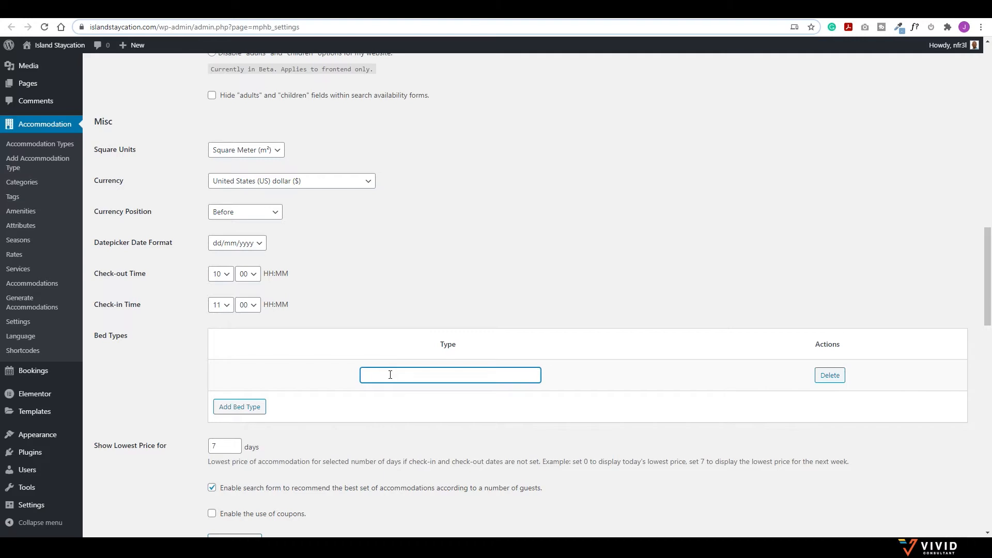
pyautogui.write('King Size')
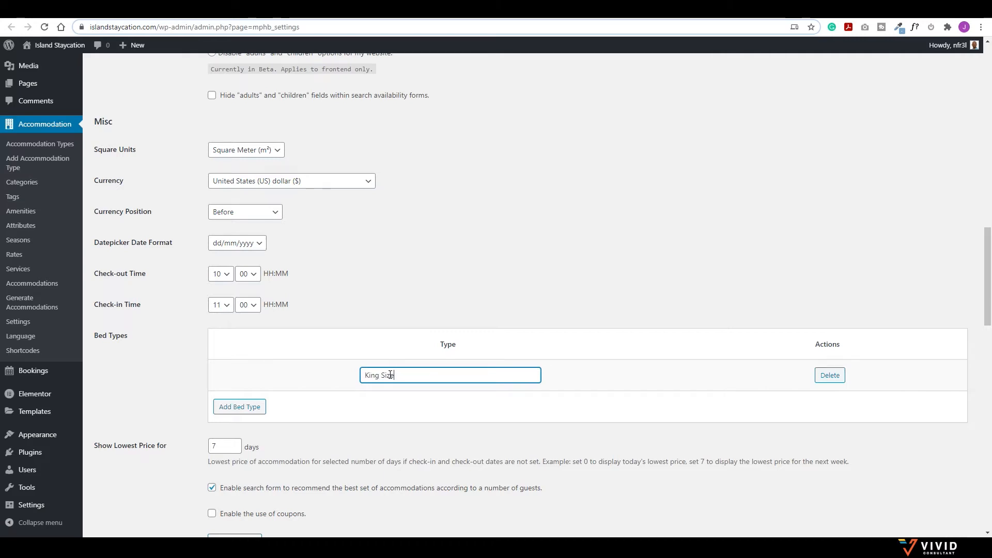
pyautogui.click(243, 408)
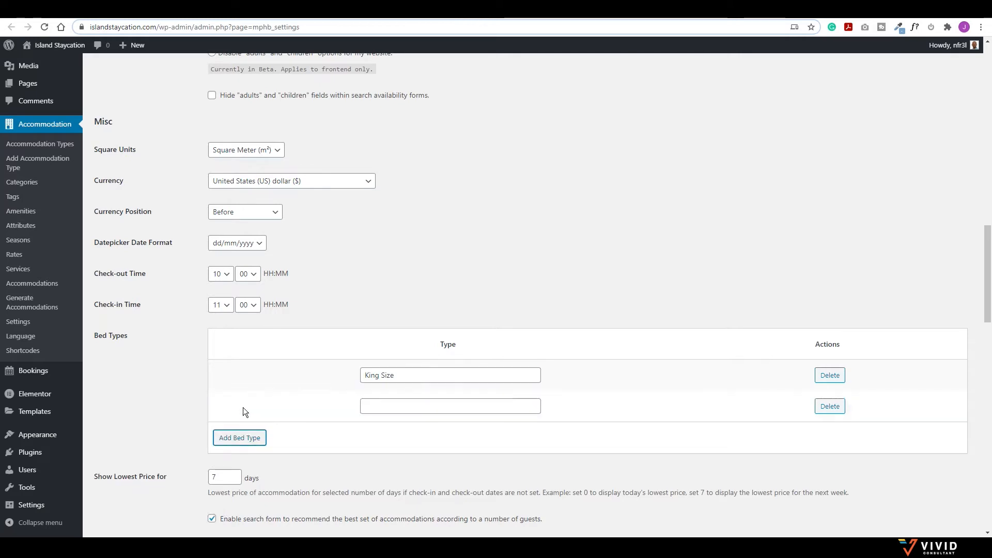
pyautogui.click(393, 407)
pyautogui.write('Queen Size')
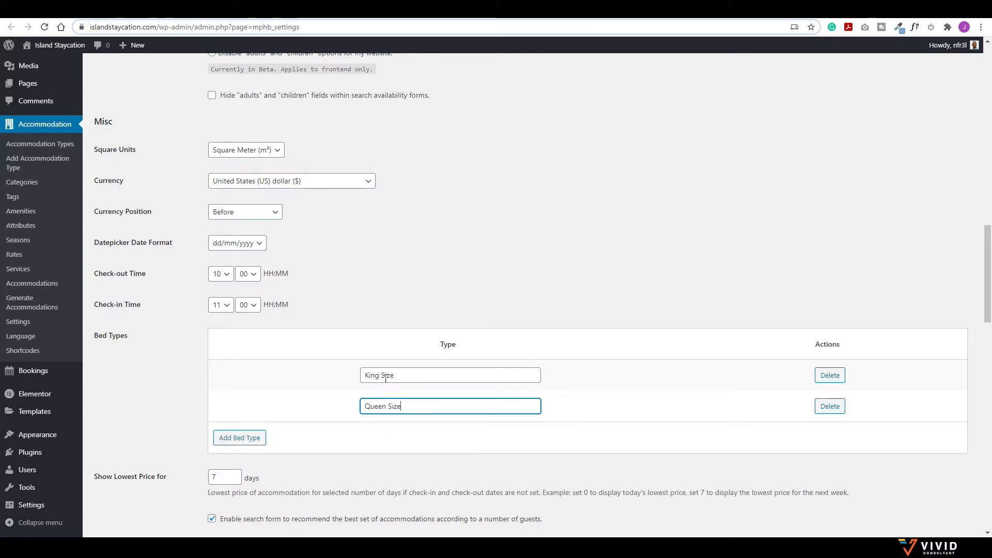
pyautogui.click(250, 438)
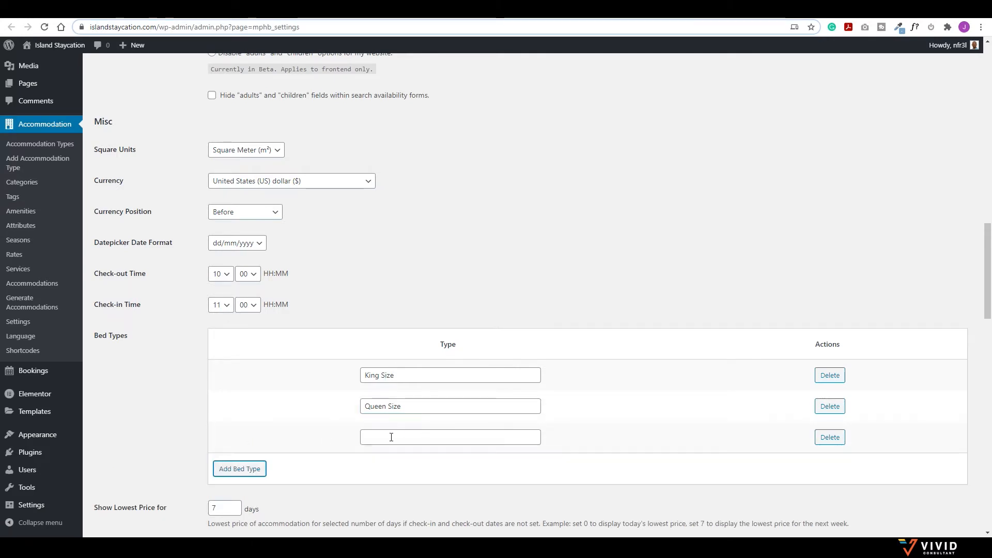
pyautogui.click(391, 437)
pyautogui.write('1 King S')
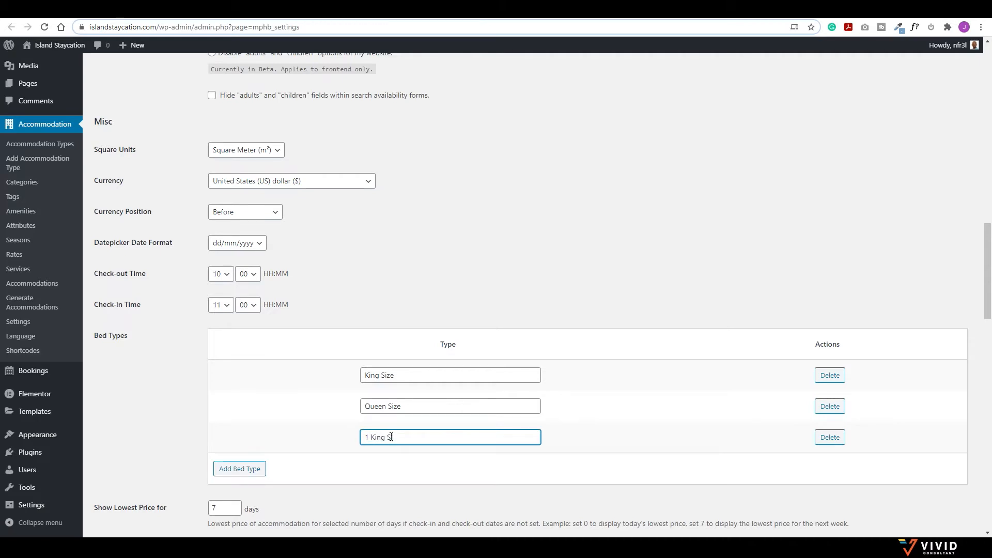
pyautogui.write('ize and 2 Queens')
# Step: Add '1 King Size and 3 Queens' and '1 Kings Size, 2 Queens and 1 Small Double', then save
pyautogui.click(239, 468)
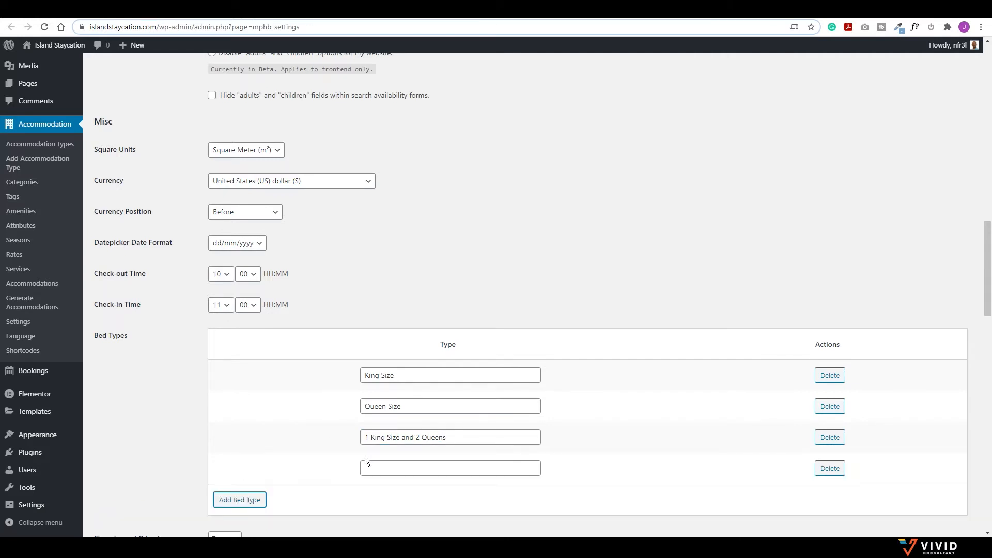
pyautogui.click(491, 461)
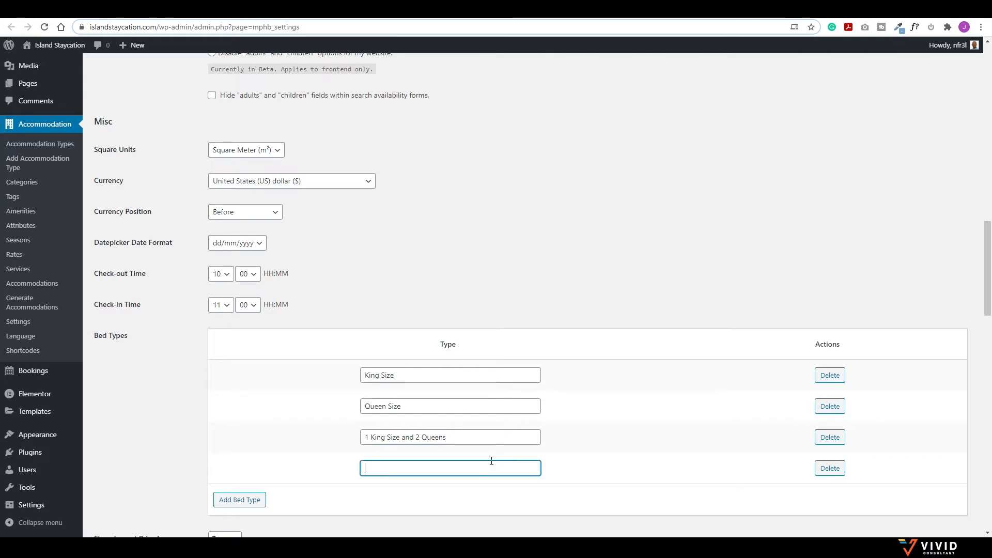
pyautogui.write('1 King Si')
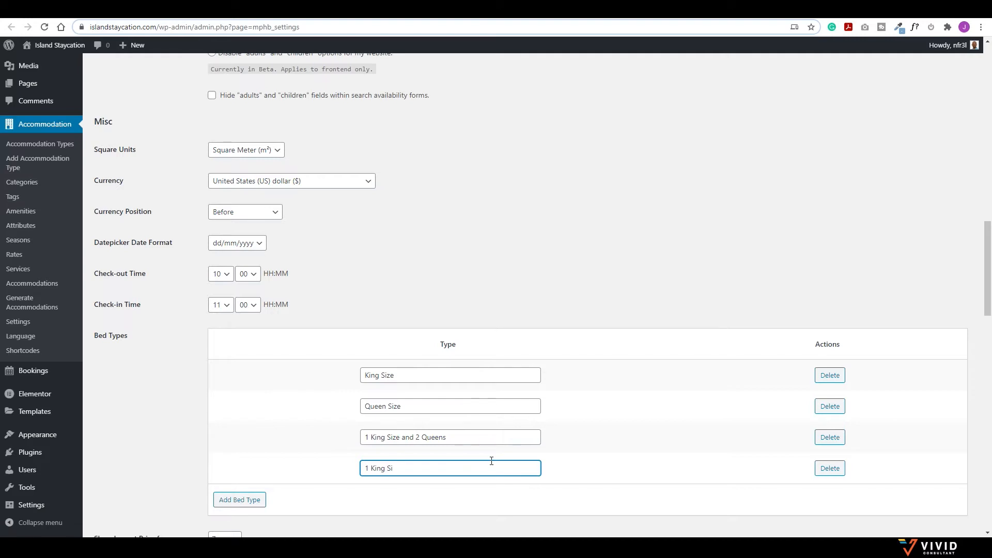
pyautogui.write('ize and 3 Queens')
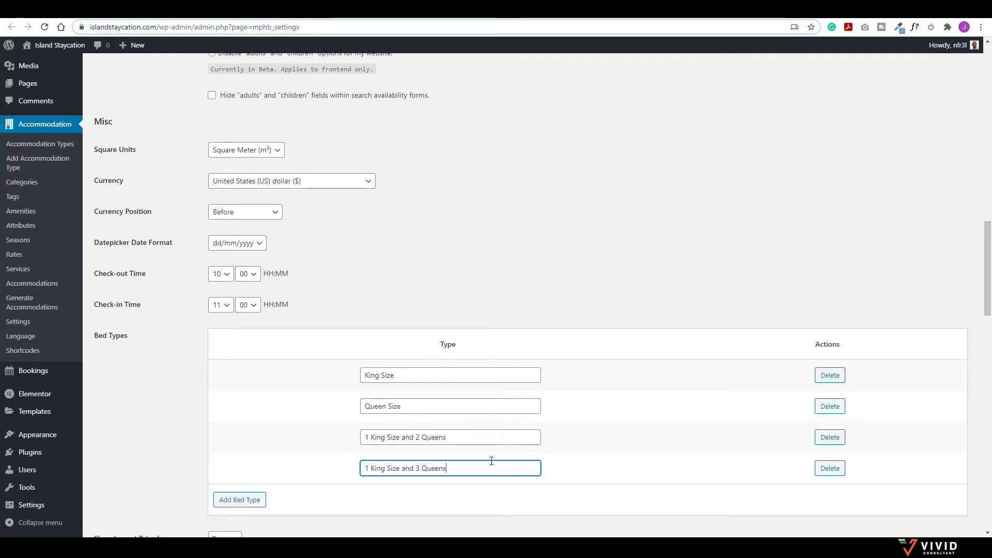
pyautogui.click(231, 499)
pyautogui.click(396, 498)
pyautogui.write('omg')
pyautogui.write('ngs ')
pyautogui.write('Size')
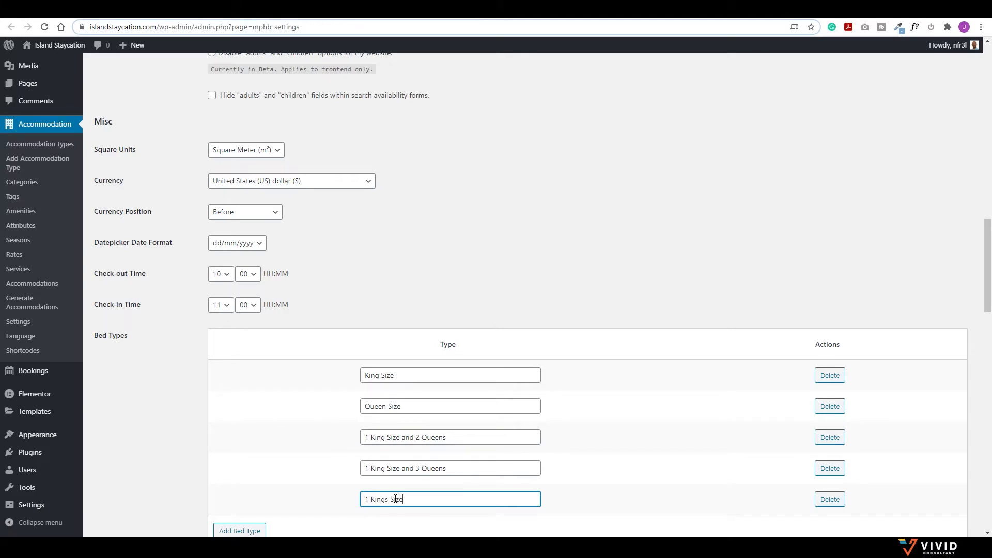
pyautogui.write(', 2 Quee')
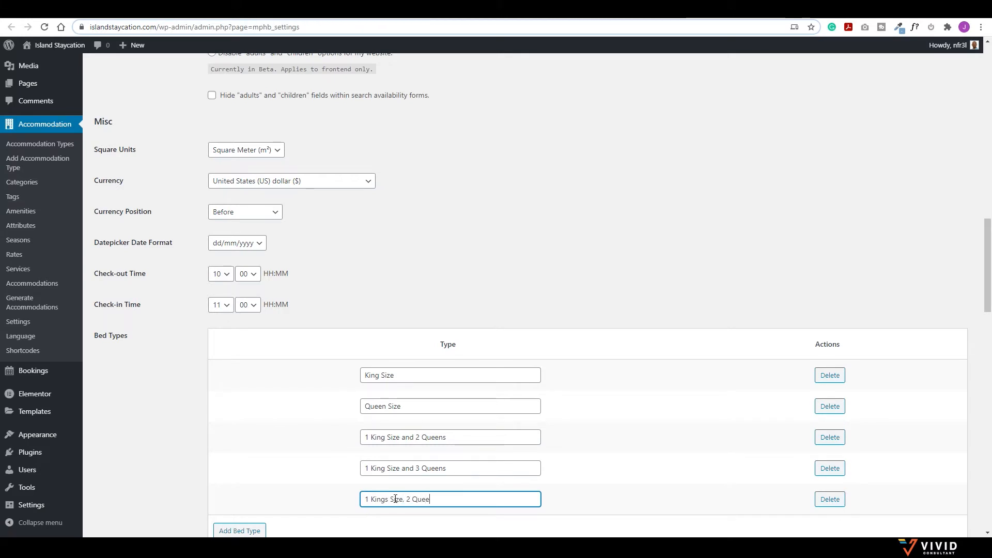
pyautogui.write('ns and 1 Small Double')
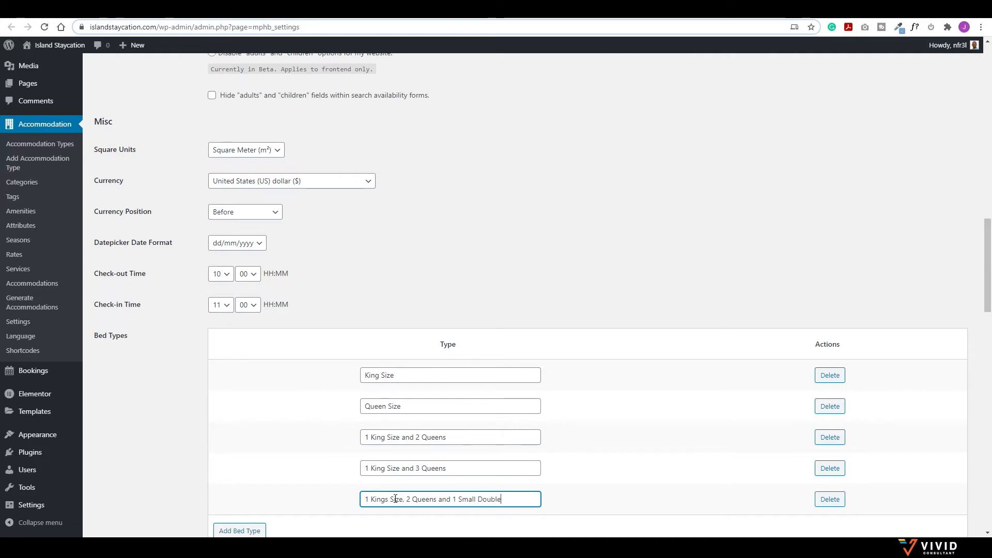
pyautogui.scroll(-1, 344, 479)
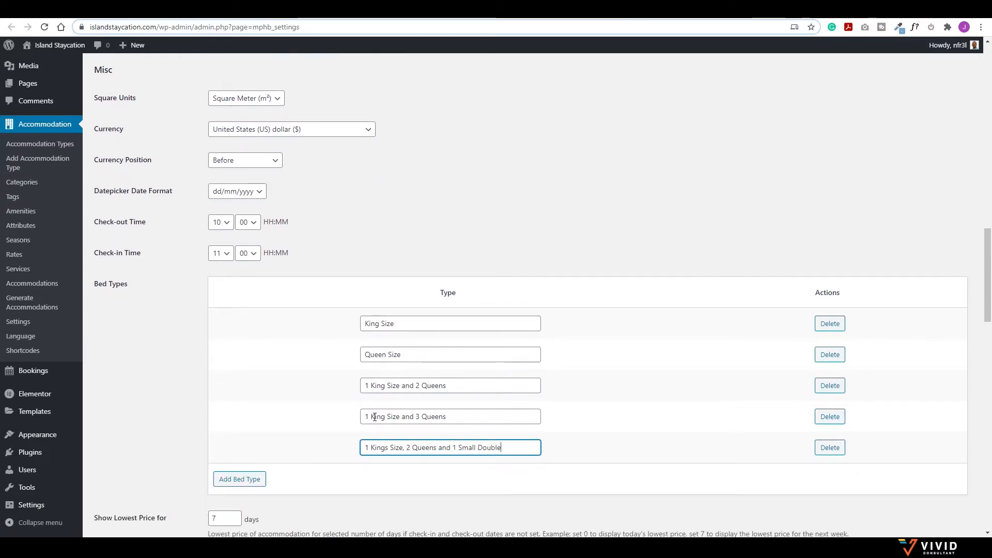
pyautogui.scroll(-2, 341, 362)
pyautogui.scroll(-10, 346, 357)
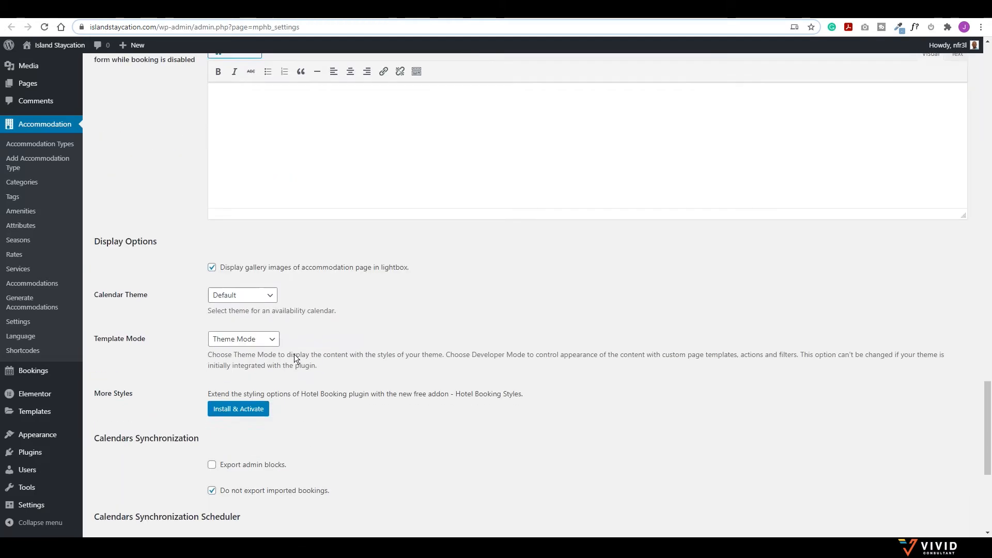
pyautogui.scroll(-5, 296, 357)
pyautogui.click(130, 484)
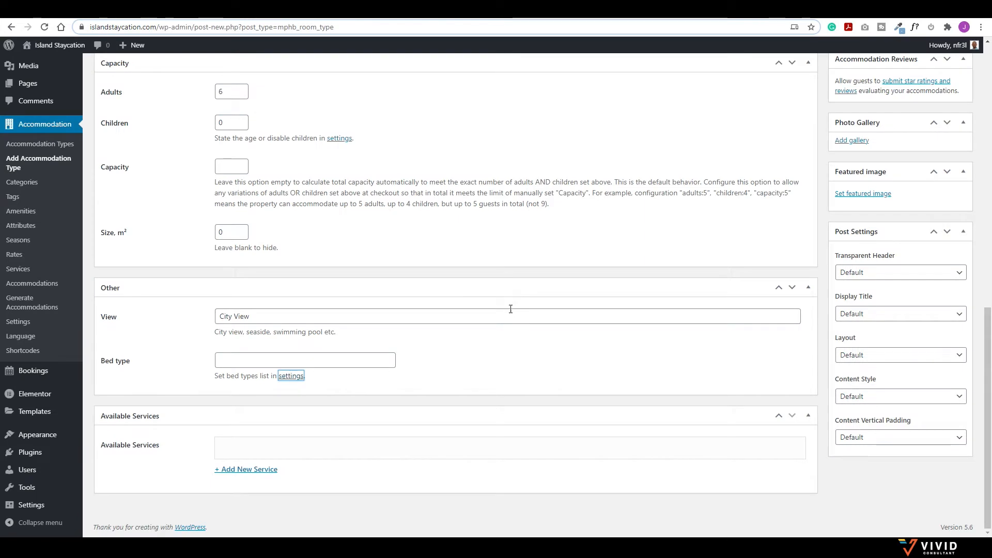
# Step: Check Poui Villa's bed type choice, then publish and update the accommodation type
pyautogui.click(282, 362)
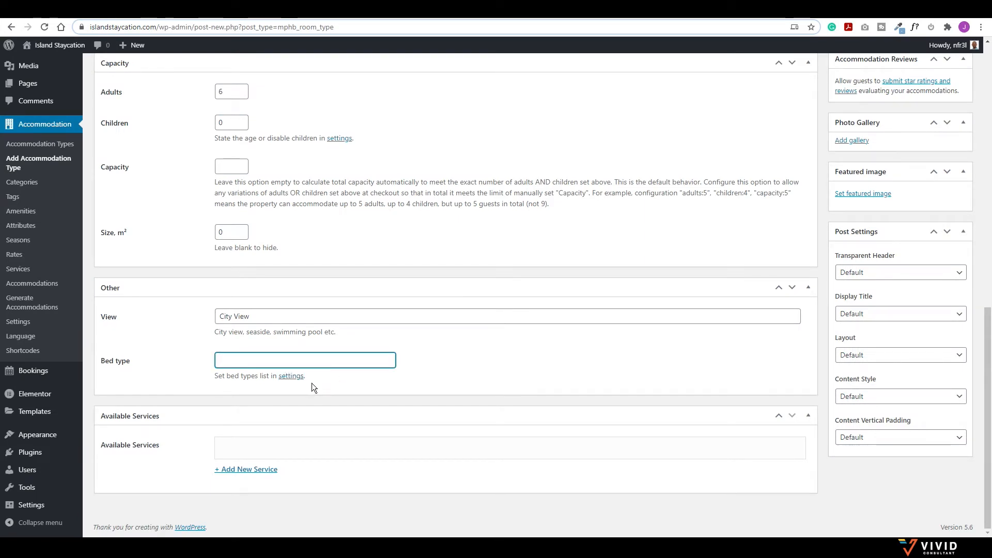
pyautogui.scroll(15, 405, 278)
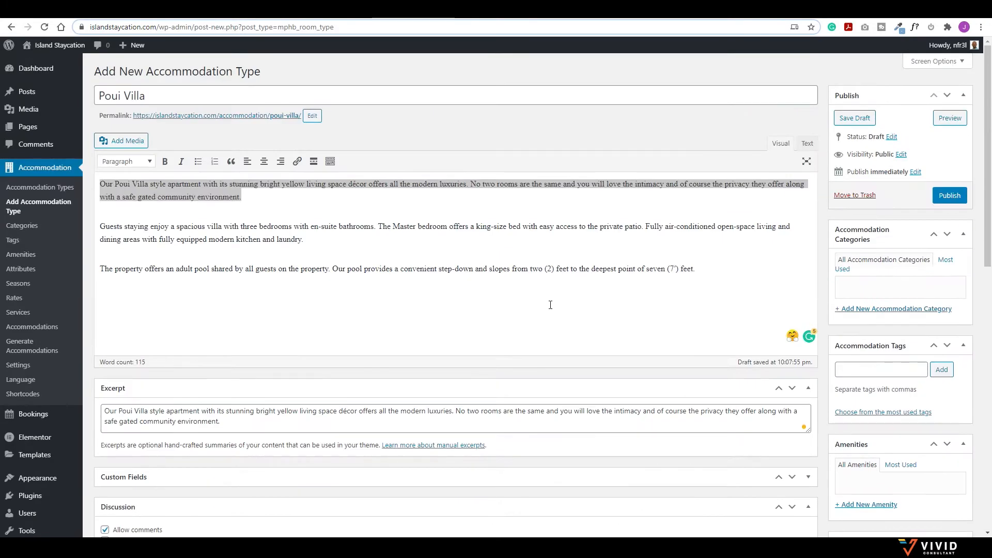
pyautogui.click(941, 197)
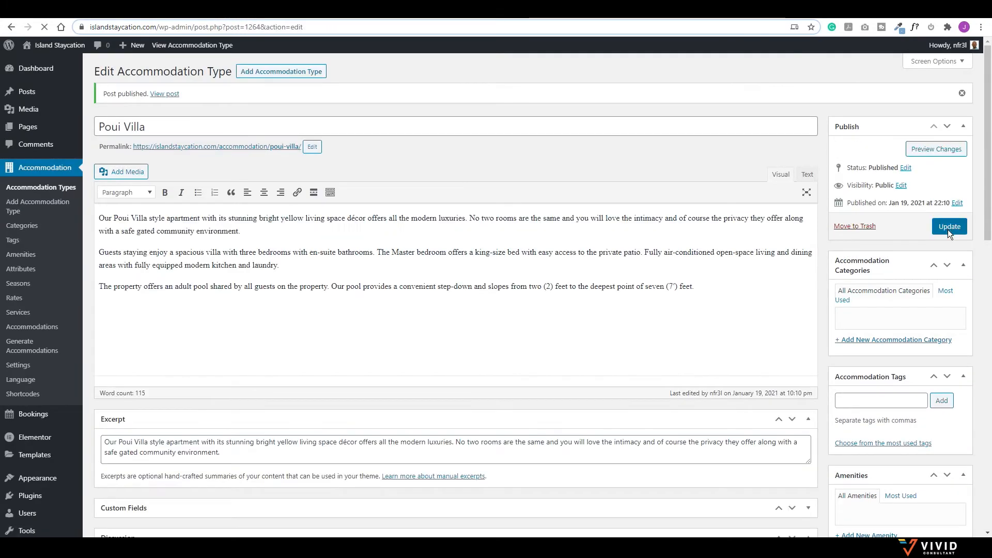
pyautogui.click(947, 228)
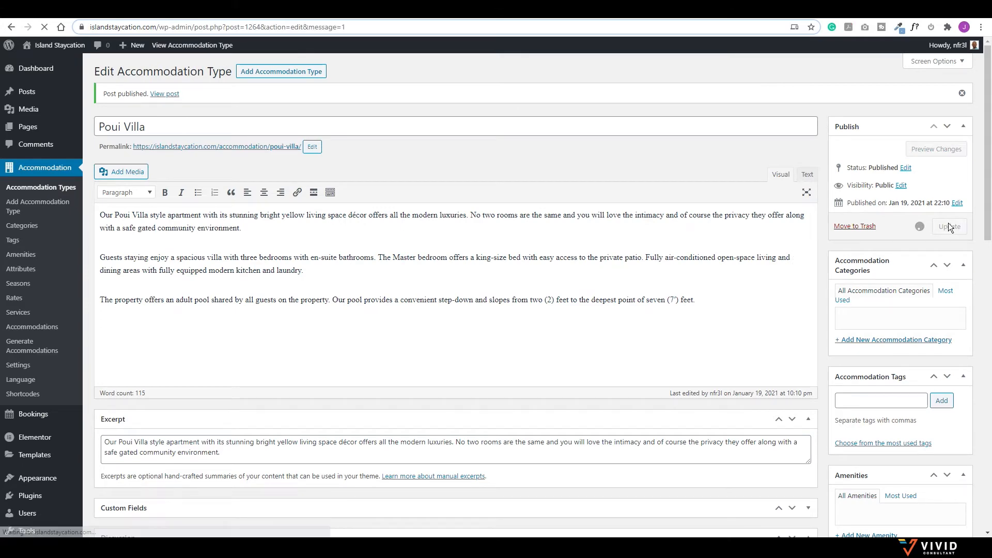
# Step: Set Poui Villa's bed type to '1 King Size and 3 Queens'
pyautogui.scroll(-4, 317, 279)
pyautogui.scroll(-10, 317, 279)
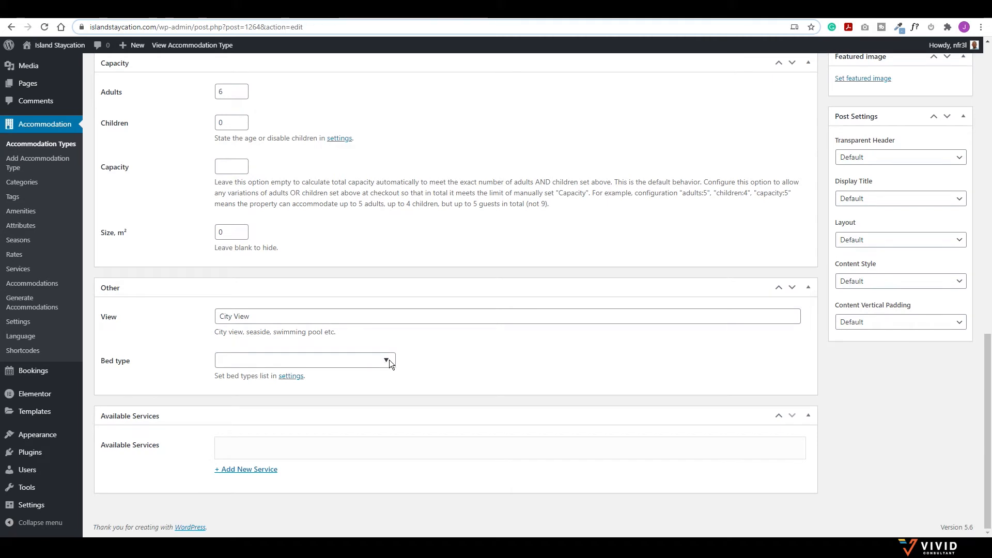
pyautogui.click(386, 360)
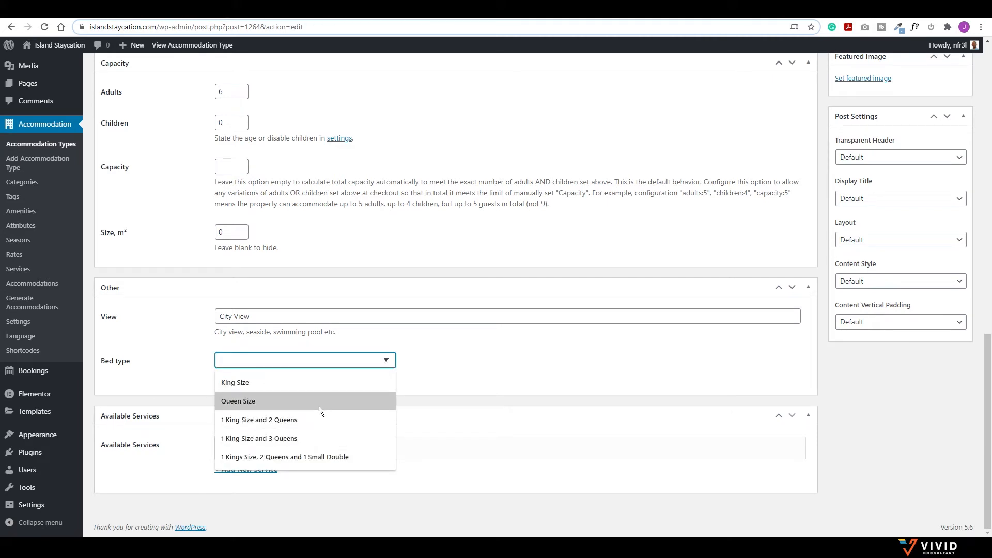
pyautogui.click(266, 437)
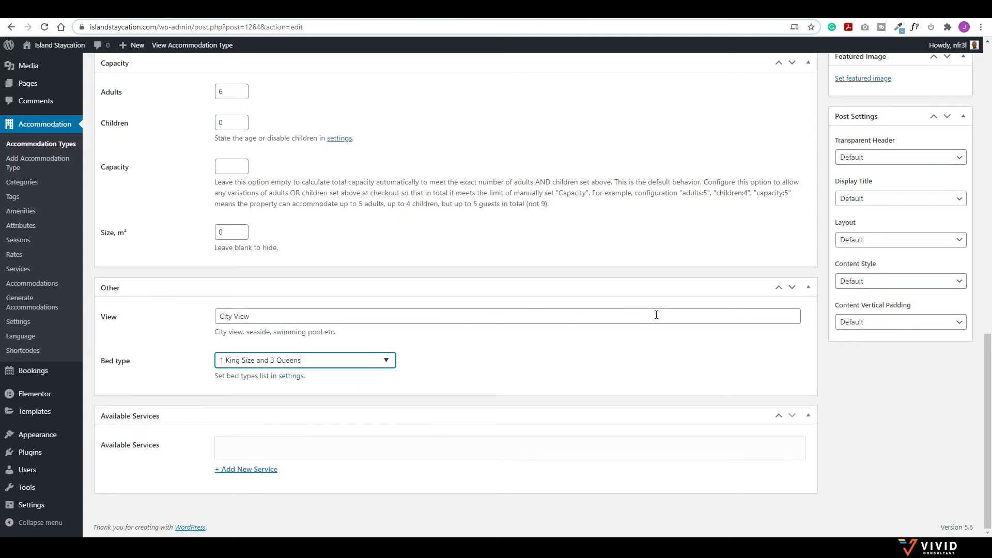
pyautogui.scroll(4, 751, 381)
pyautogui.scroll(10, 751, 377)
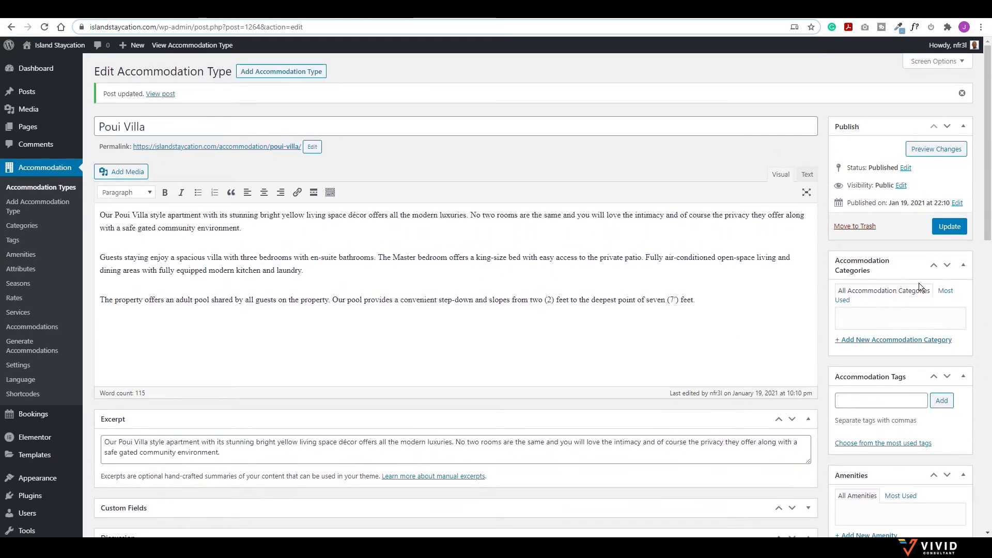
pyautogui.scroll(-1, 885, 283)
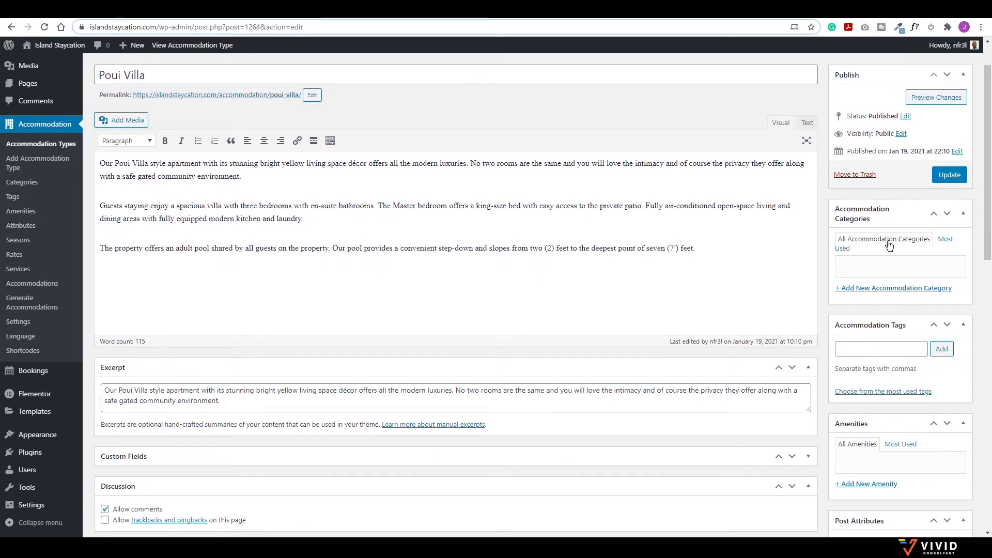
pyautogui.scroll(-2, 902, 269)
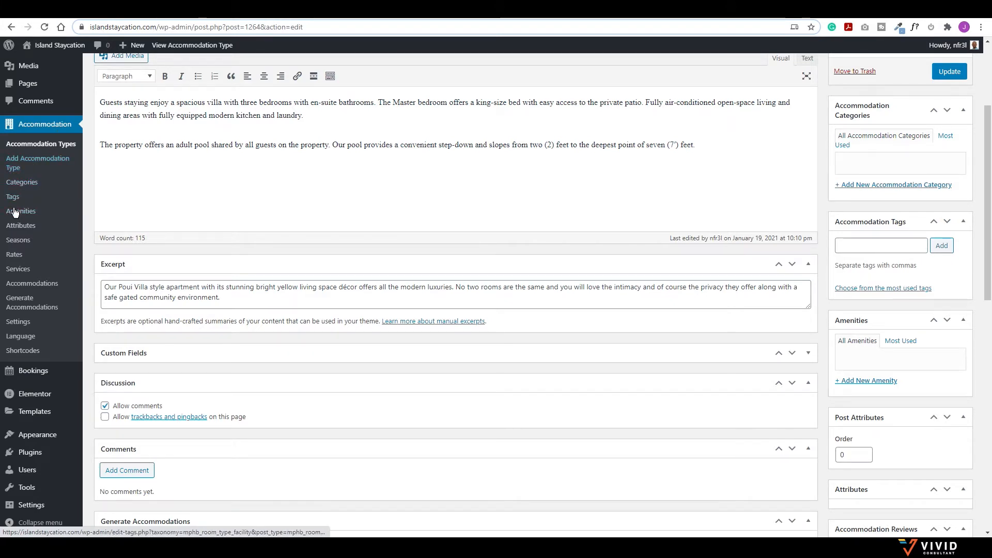
# Step: Open the Amenities page in a new browser tab and switch to it
pyautogui.rightClick(24, 213)
pyautogui.click(51, 220)
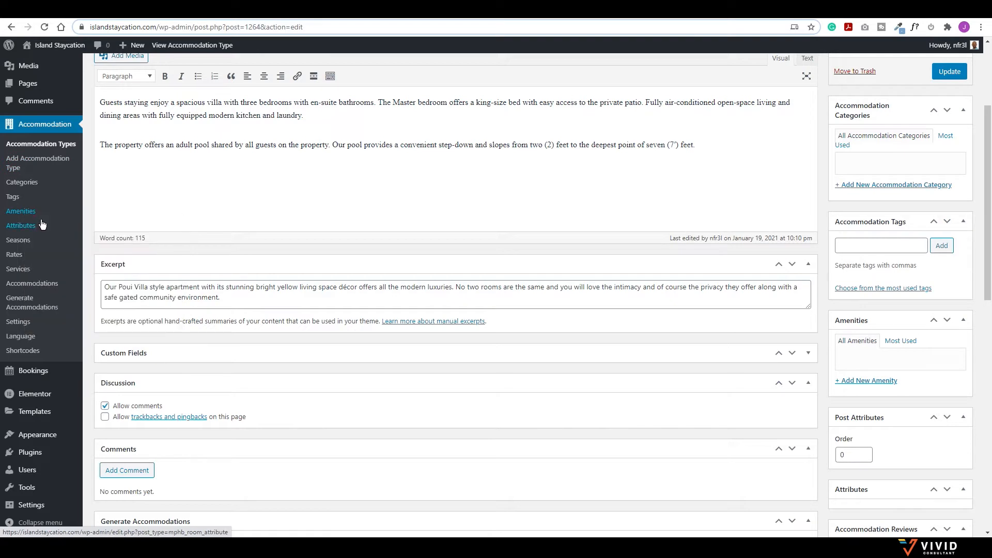
pyautogui.click(186, 10)
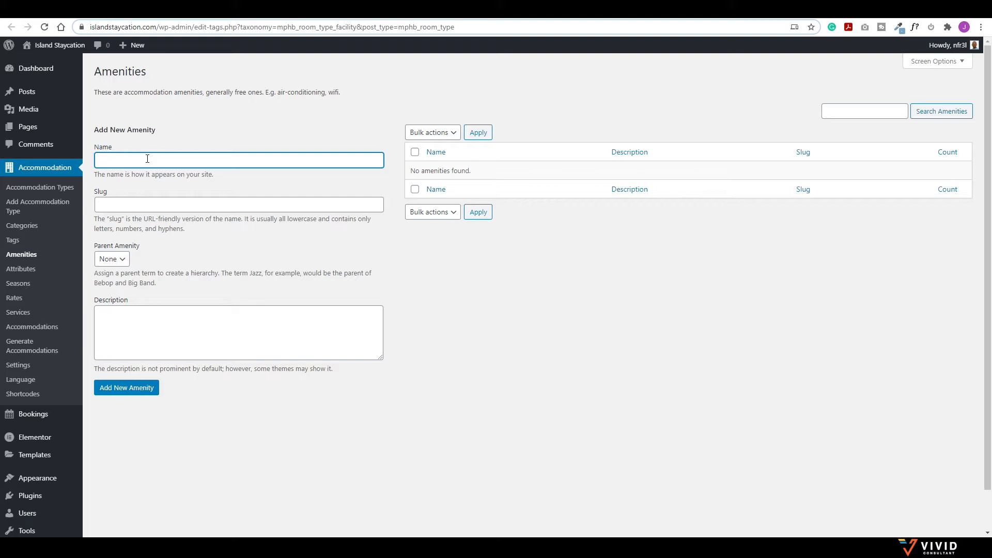
# Step: Add Free Wifi and Air Condition (slug 'air-') as new amenities
pyautogui.press('Tab')
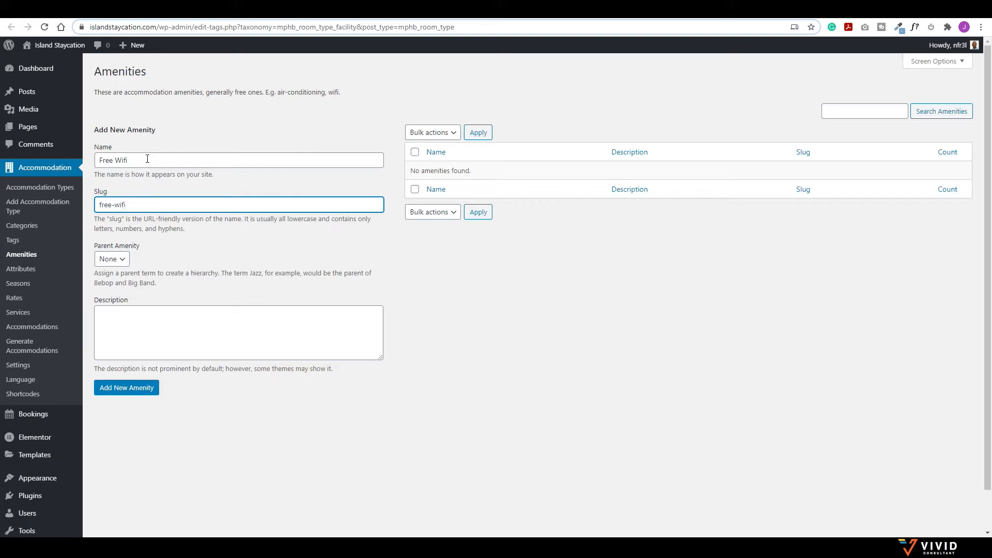
pyautogui.press('Tab')
pyautogui.press('Tab')
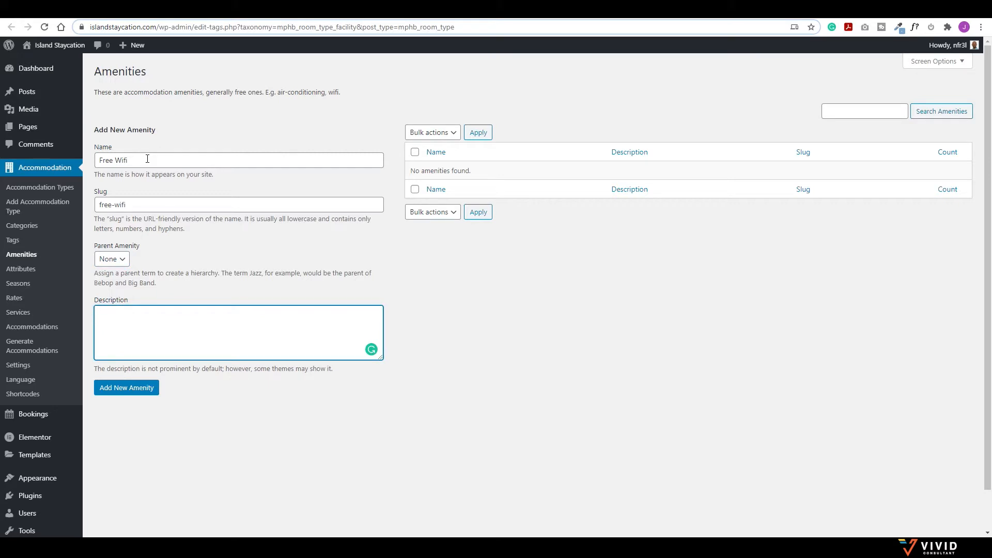
pyautogui.click(132, 391)
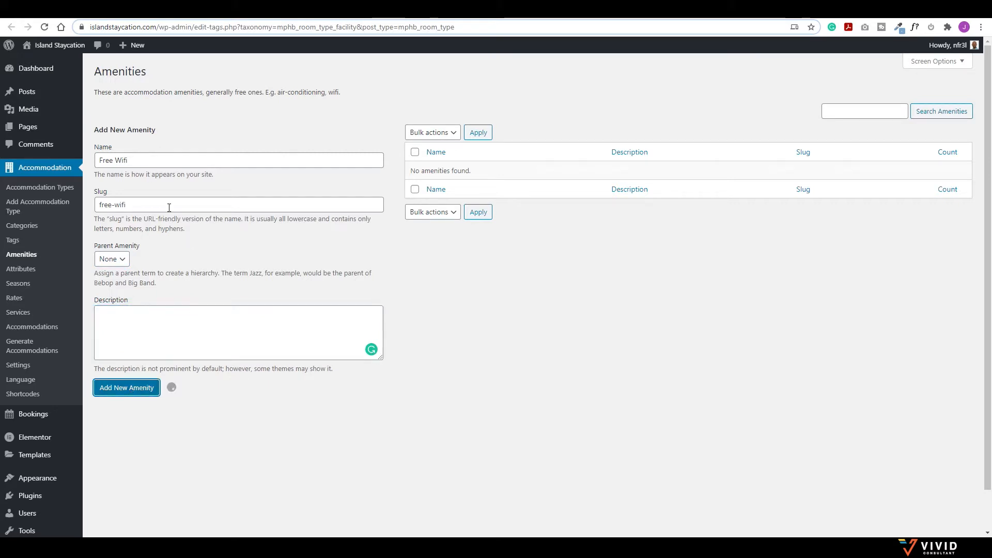
pyautogui.click(129, 164)
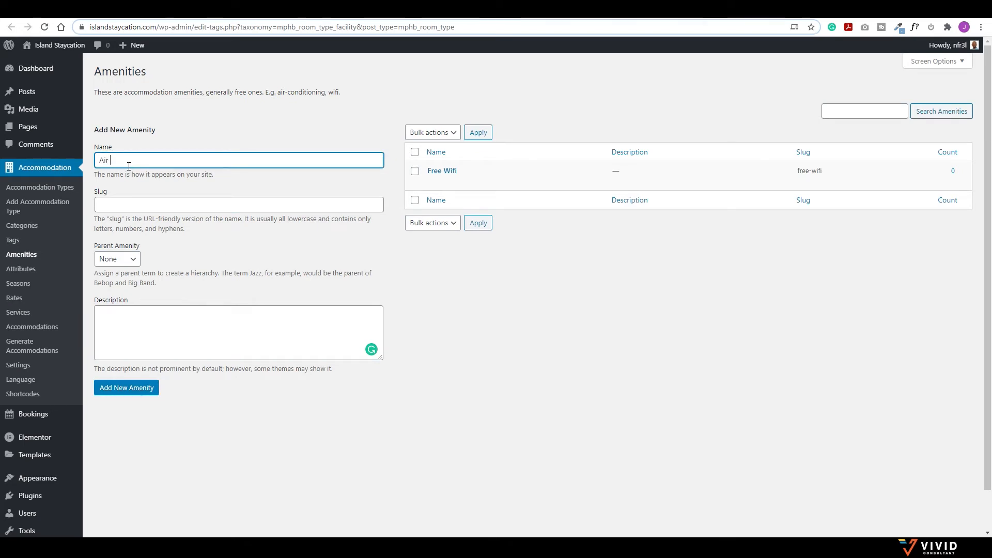
pyautogui.write('Air Condition')
pyautogui.press('Tab')
pyautogui.write('air-')
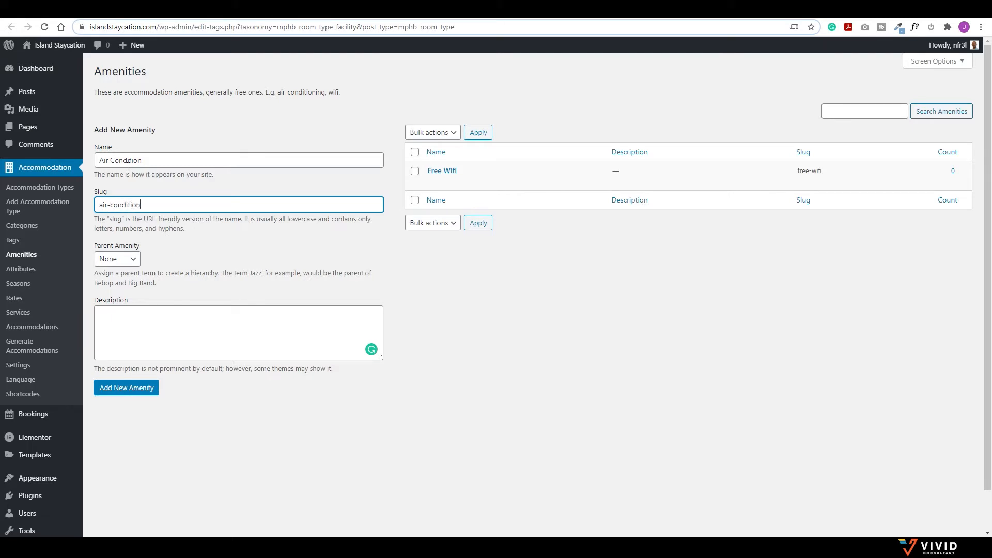
pyautogui.click(142, 388)
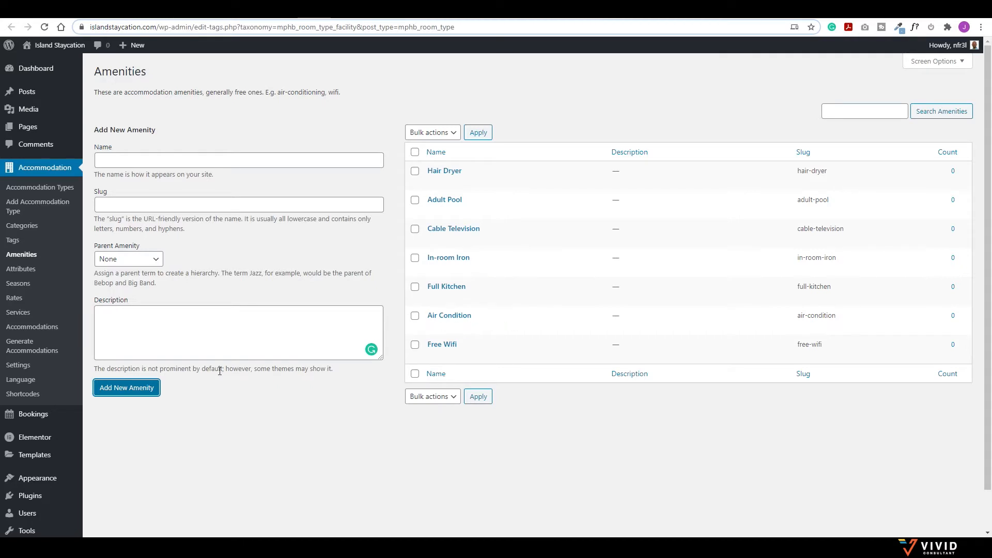
# Step: Return to the Poui Villa edit tab and reload it to show the new amenities
pyautogui.click(563, 10)
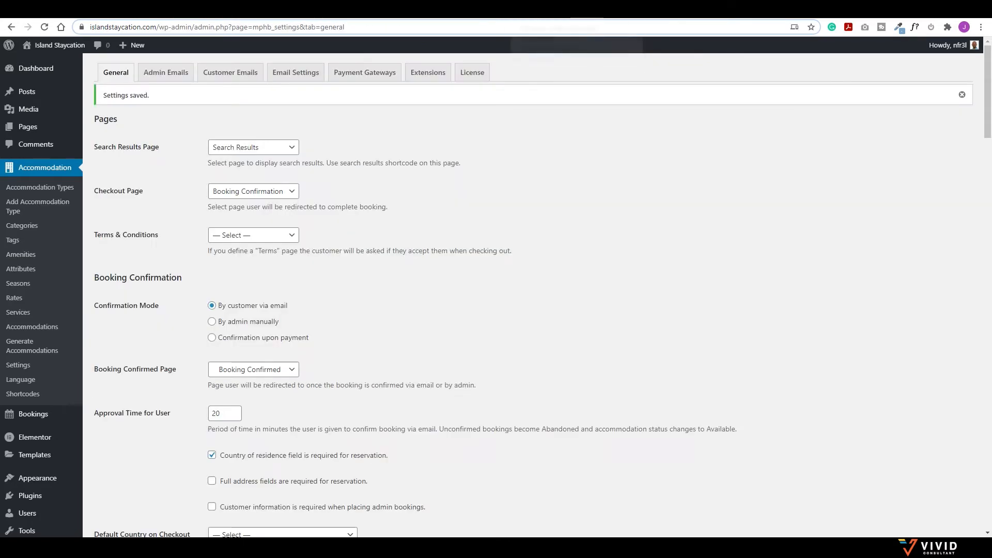
pyautogui.click(429, 11)
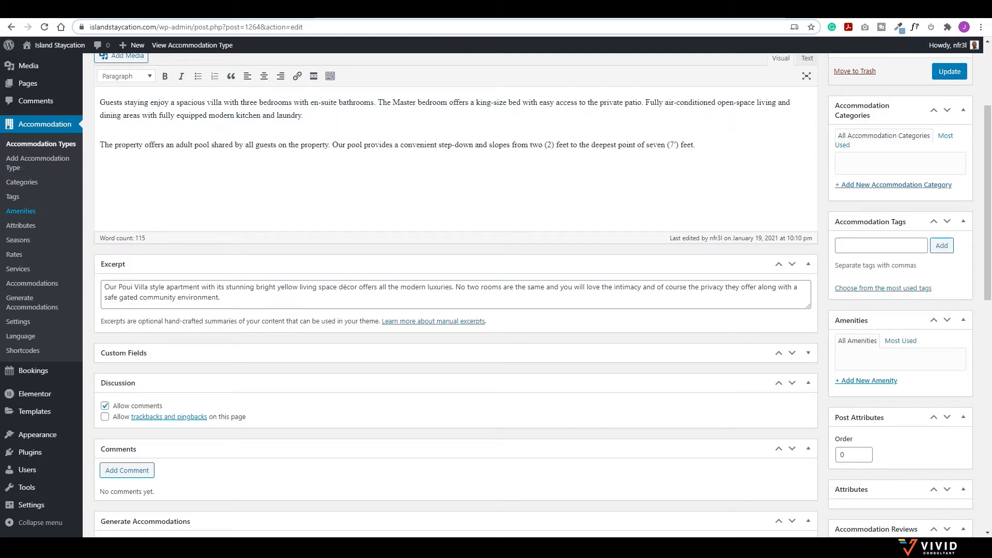
pyautogui.click(45, 27)
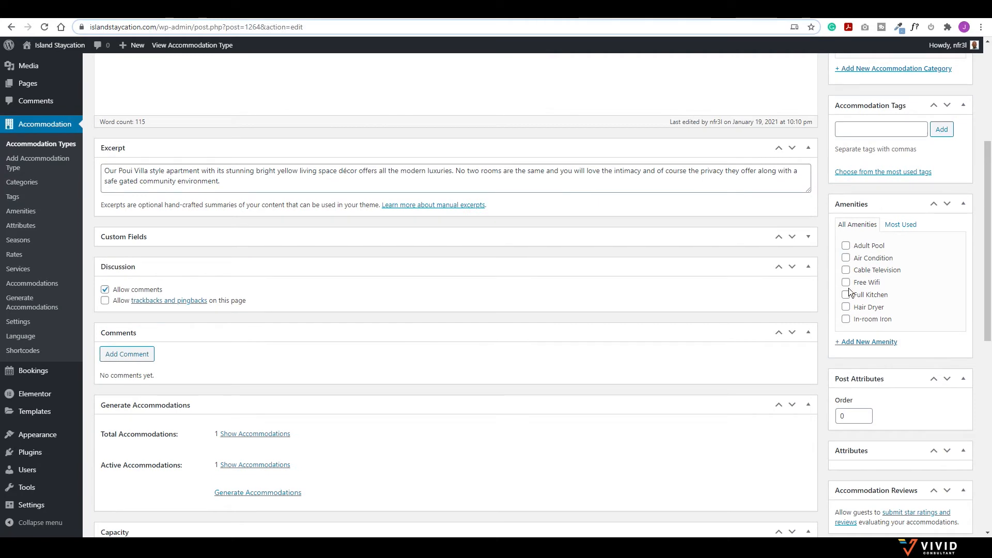
# Step: Tick Adult Pool, Air Condition, Cable Television, Free Wifi, Full Kitchen and Hair Dryer for Poui Villa
pyautogui.click(845, 245)
pyautogui.click(845, 258)
pyautogui.click(845, 269)
pyautogui.click(846, 282)
pyautogui.click(846, 295)
pyautogui.click(846, 308)
pyautogui.scroll(-4, 872, 320)
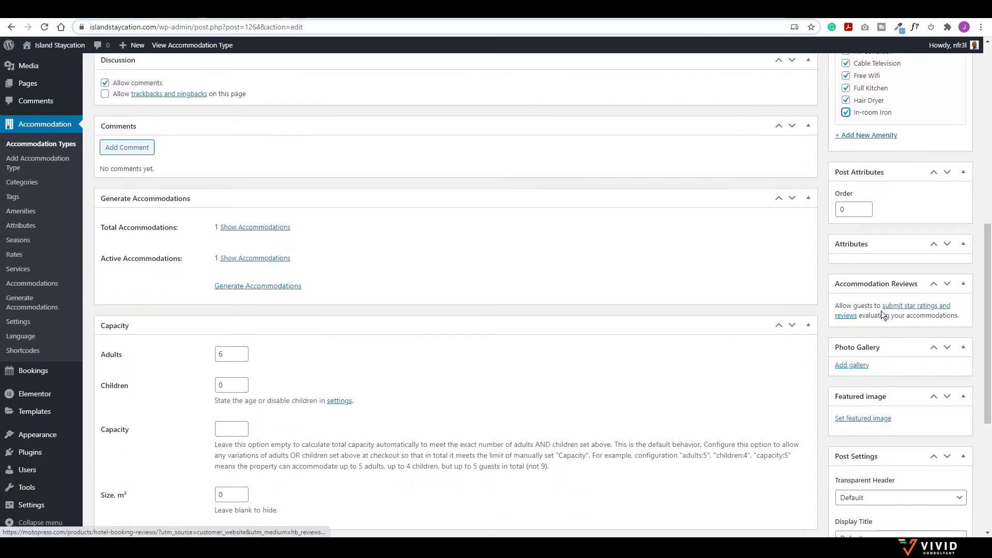
pyautogui.scroll(-2, 908, 348)
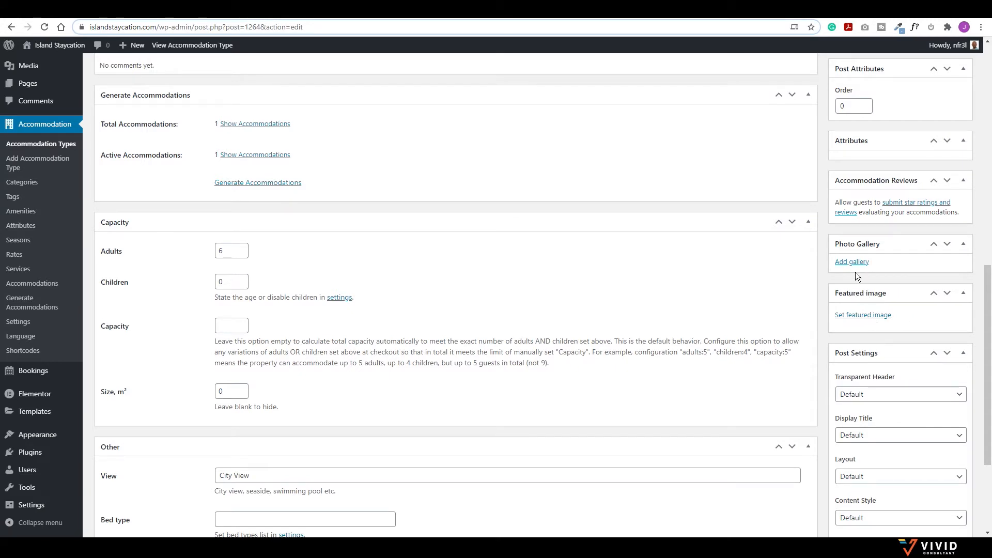
# Step: Upload the villa photos and add them as the accommodation's gallery
pyautogui.click(853, 263)
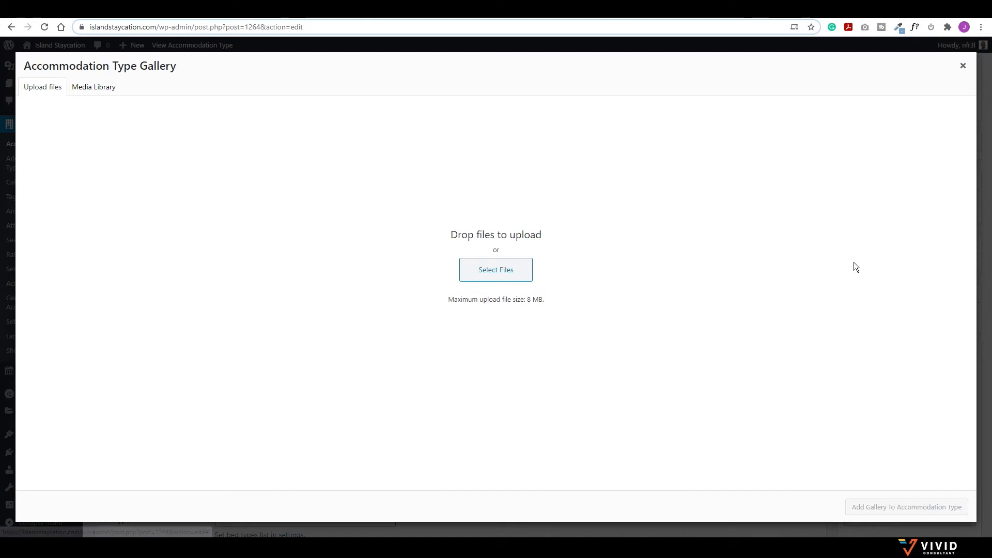
pyautogui.click(497, 274)
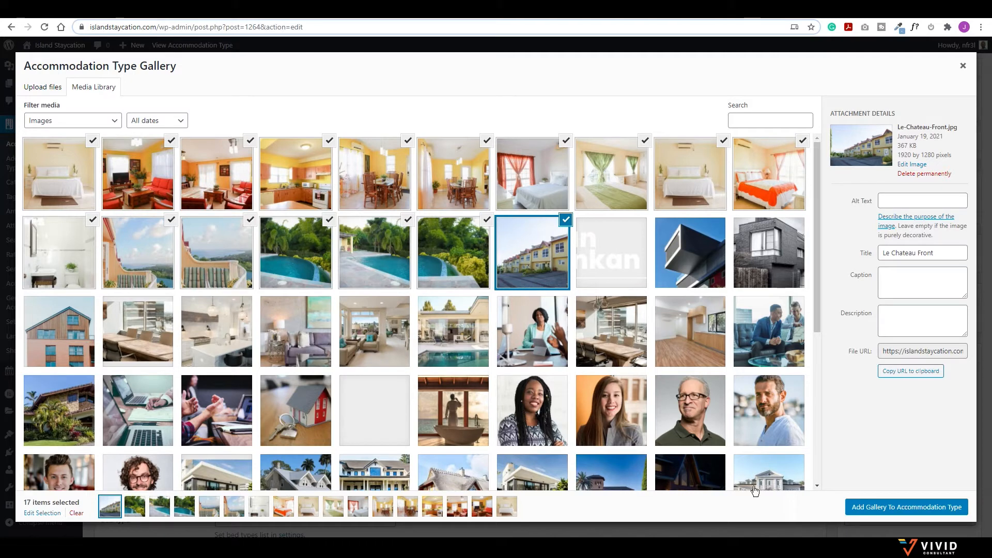
pyautogui.click(885, 507)
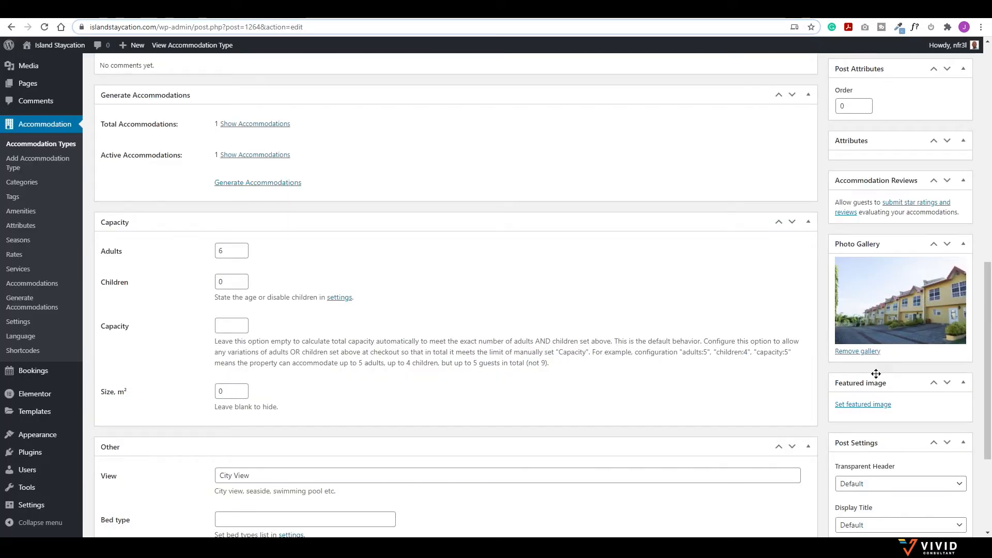
# Step: Set the orange-bedspread bedroom photo as the featured image
pyautogui.click(863, 405)
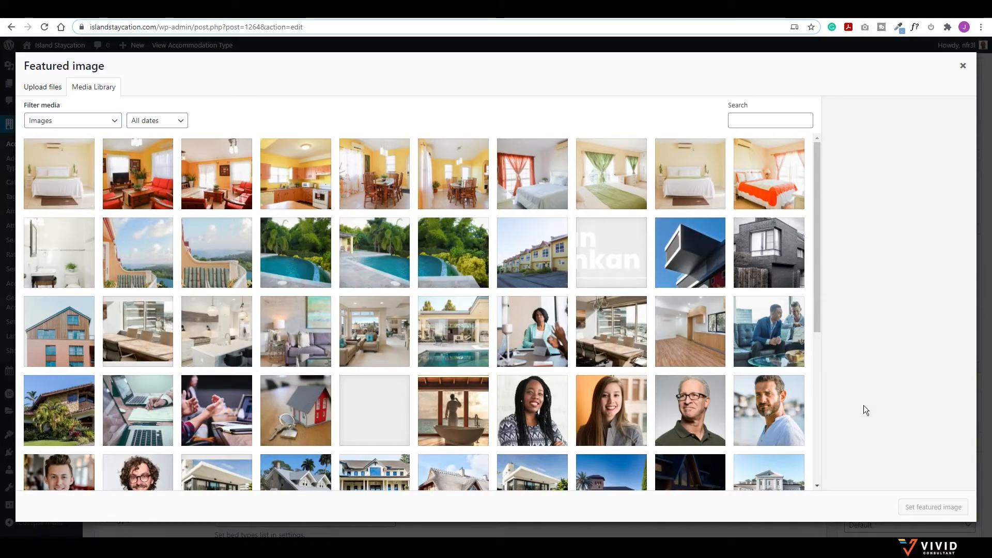
pyautogui.click(773, 168)
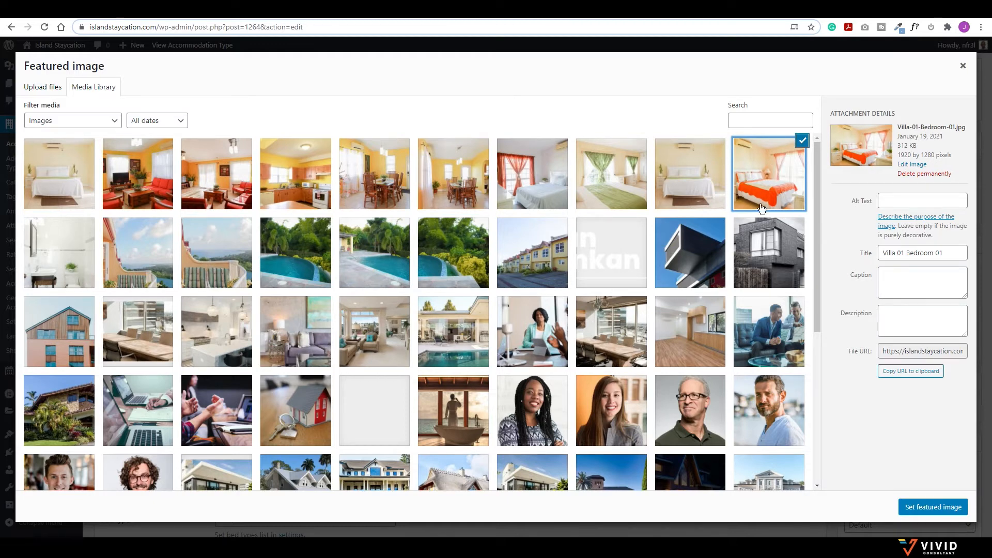
pyautogui.click(924, 507)
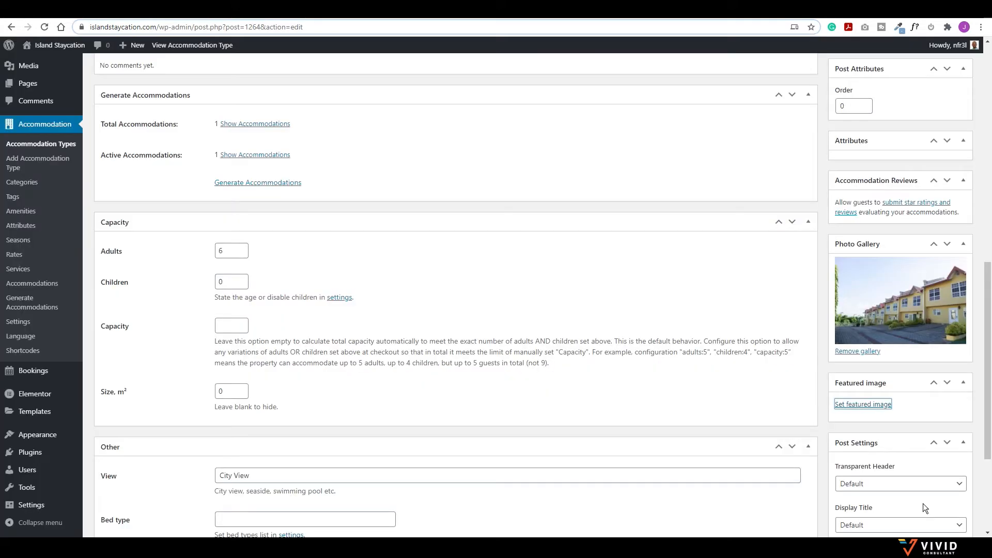
# Step: Set Poui Villa's bed type to 1 King Size and 3 Queens, update it, and open its live page in a new tab
pyautogui.scroll(-3, 886, 402)
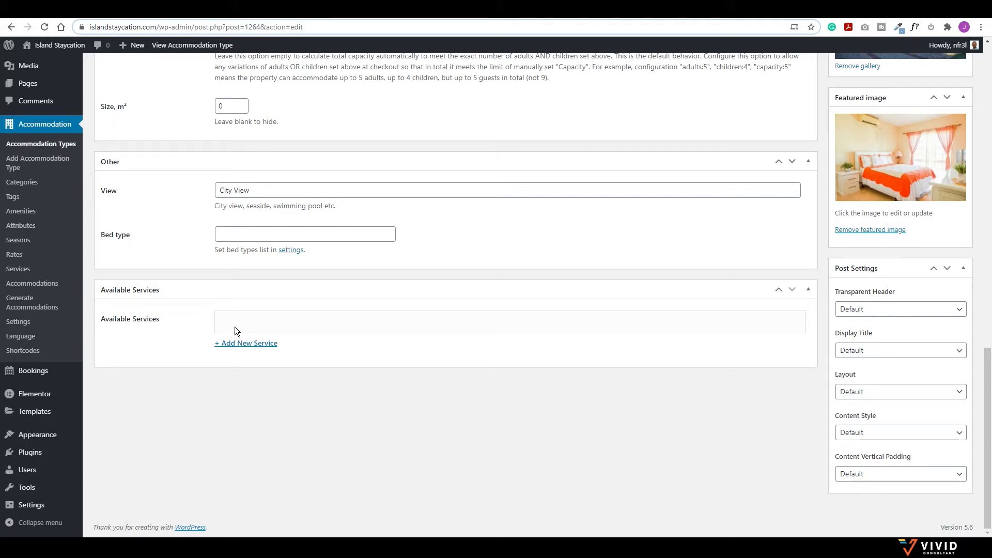
pyautogui.click(326, 234)
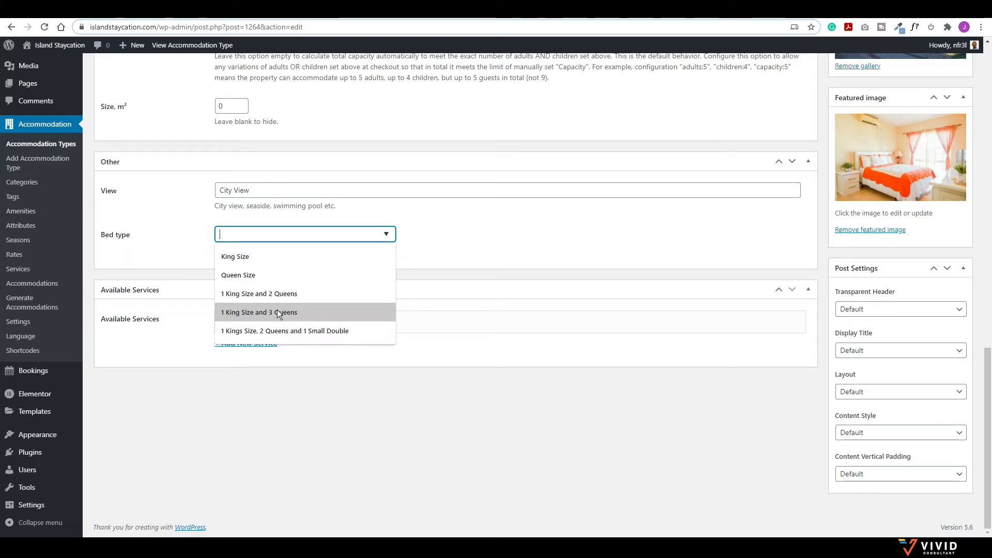
pyautogui.click(277, 310)
pyautogui.scroll(20, 775, 299)
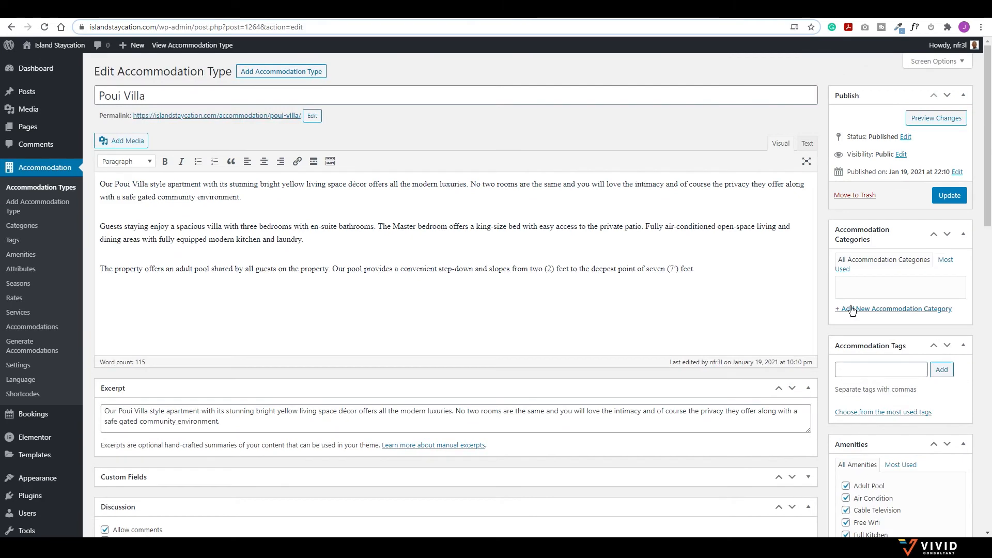
pyautogui.click(950, 196)
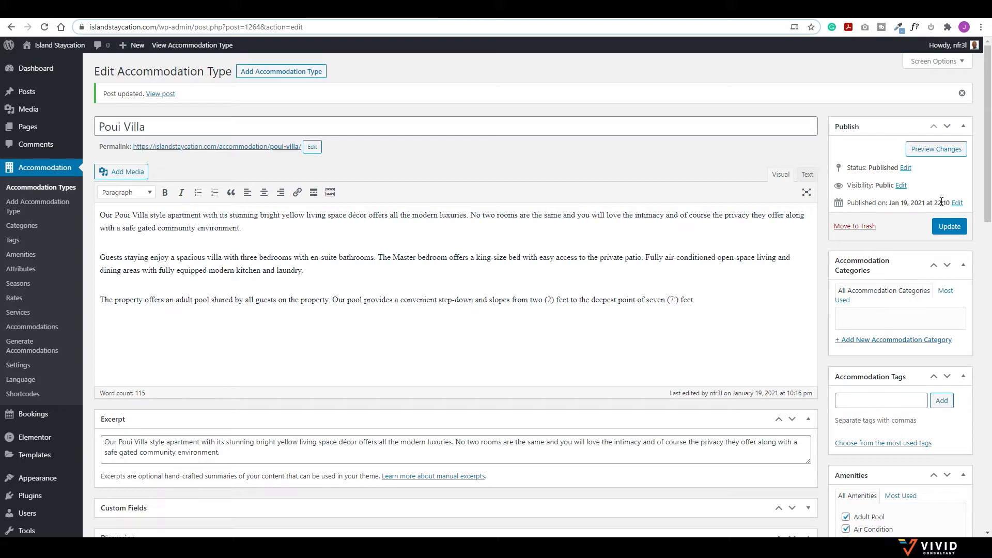
pyautogui.rightClick(160, 94)
pyautogui.click(174, 102)
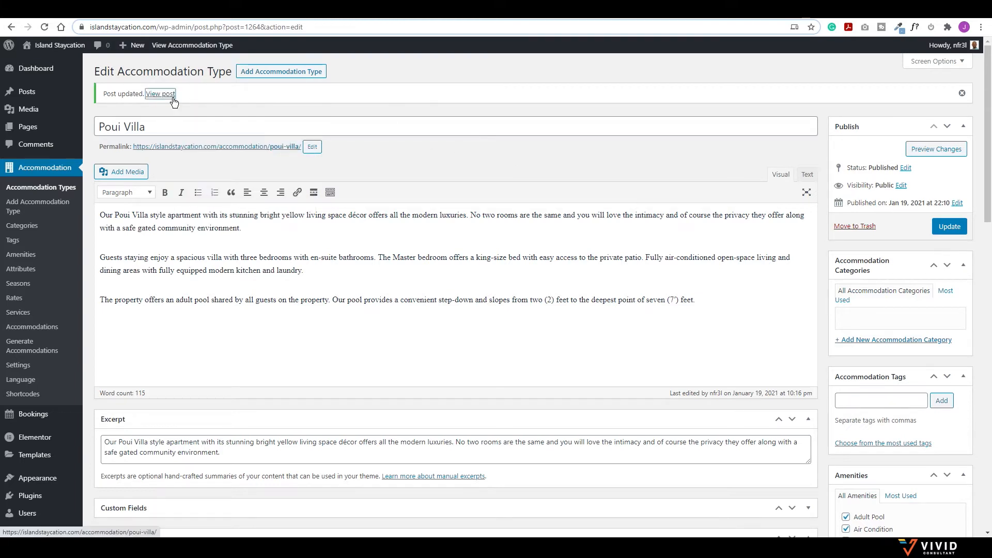
# Step: Scroll through the live Poui Villa page's gallery, Details list and availability calendar
pyautogui.click(580, 20)
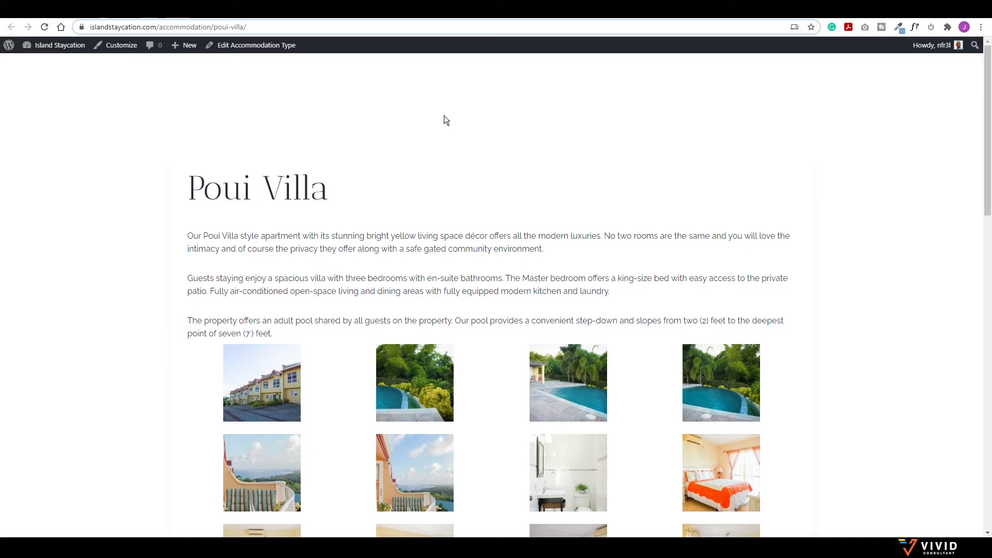
pyautogui.scroll(-10, 699, 200)
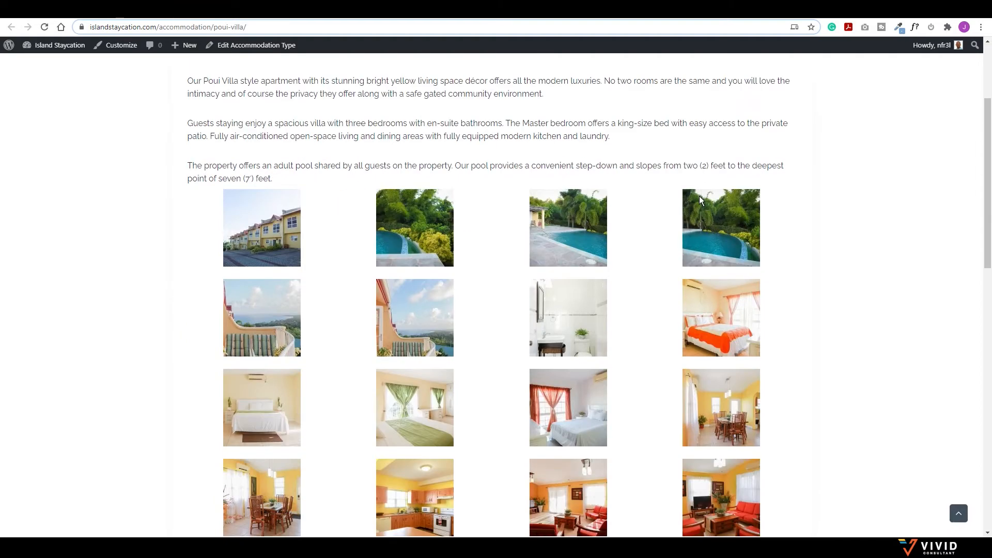
pyautogui.scroll(-2, 636, 203)
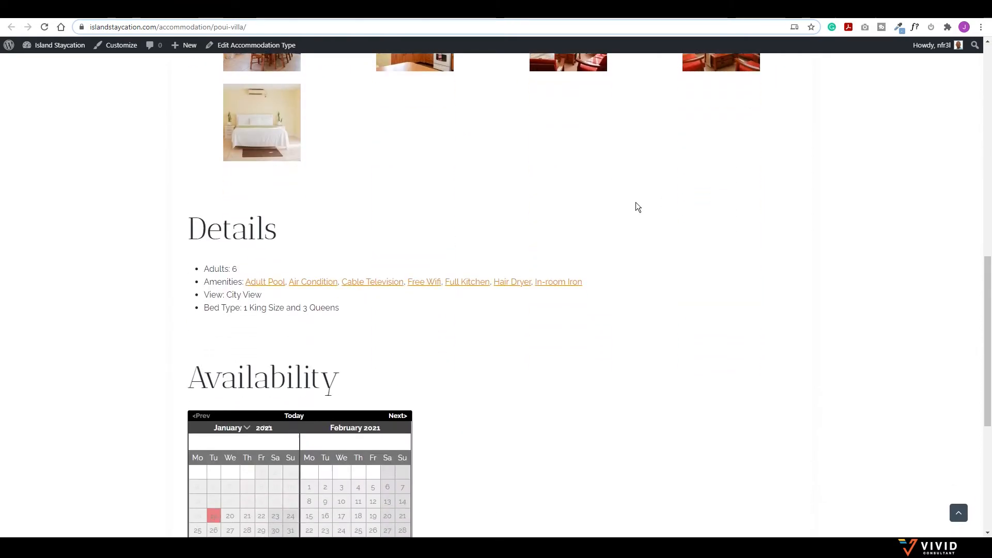
pyautogui.scroll(-2, 636, 202)
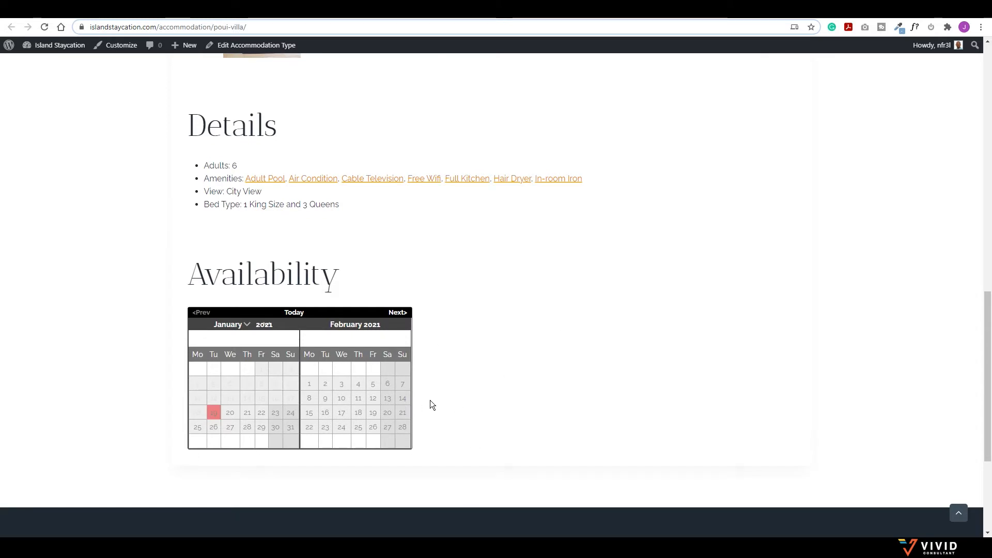
pyautogui.scroll(3, 337, 248)
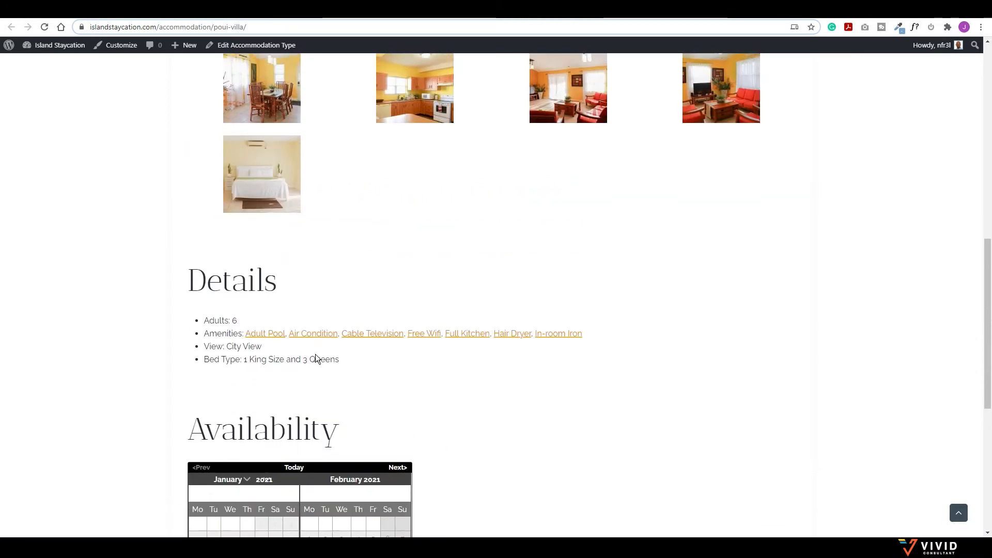
pyautogui.scroll(1, 445, 361)
pyautogui.scroll(8, 445, 357)
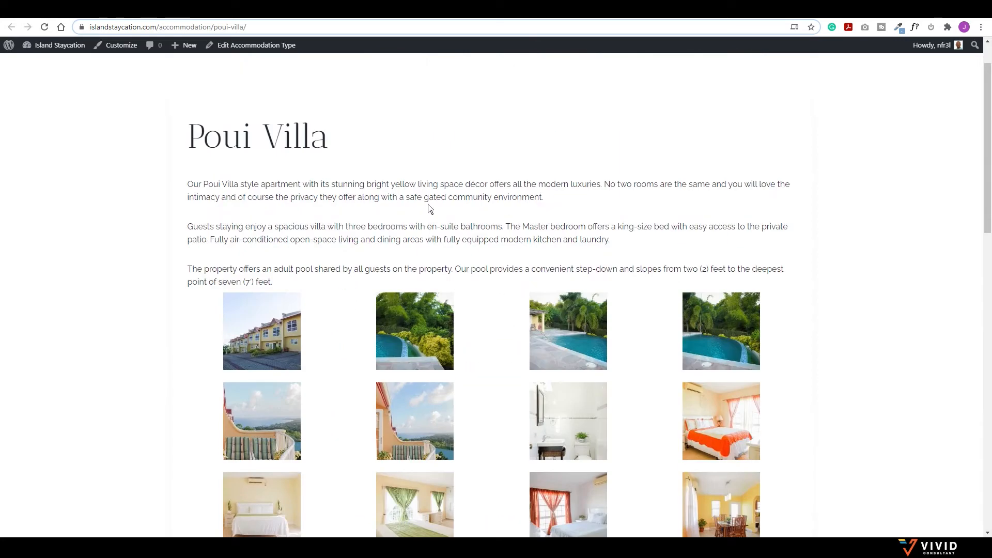
pyautogui.scroll(1, 446, 316)
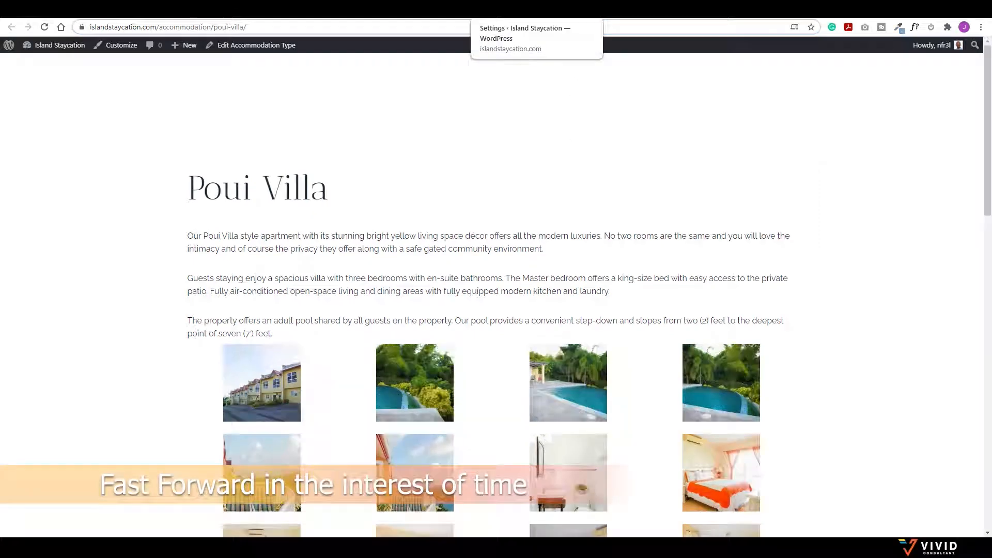
pyautogui.click(509, 11)
# Step: Create and save a new accommodation type named Periwinkle, then start a new season
pyautogui.click(413, 10)
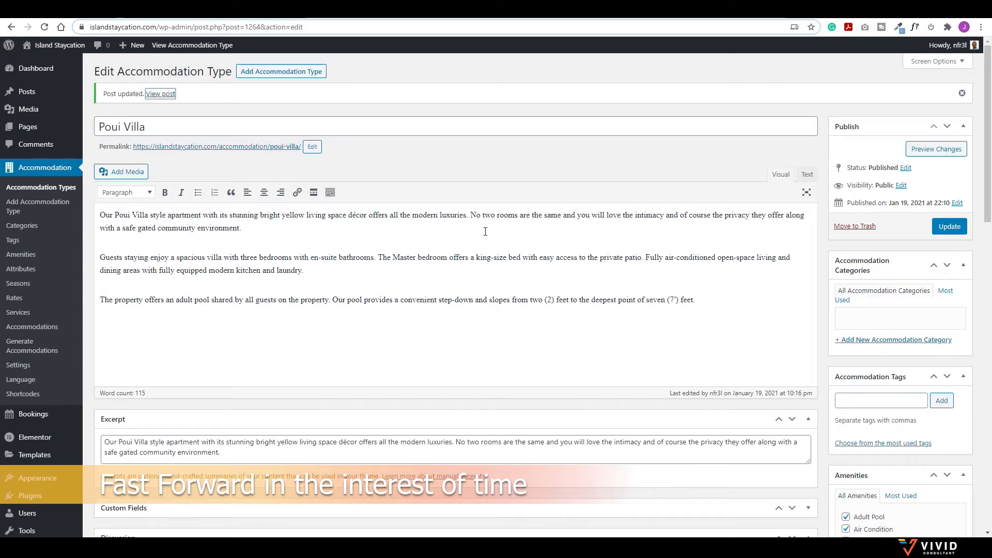
pyautogui.click(274, 71)
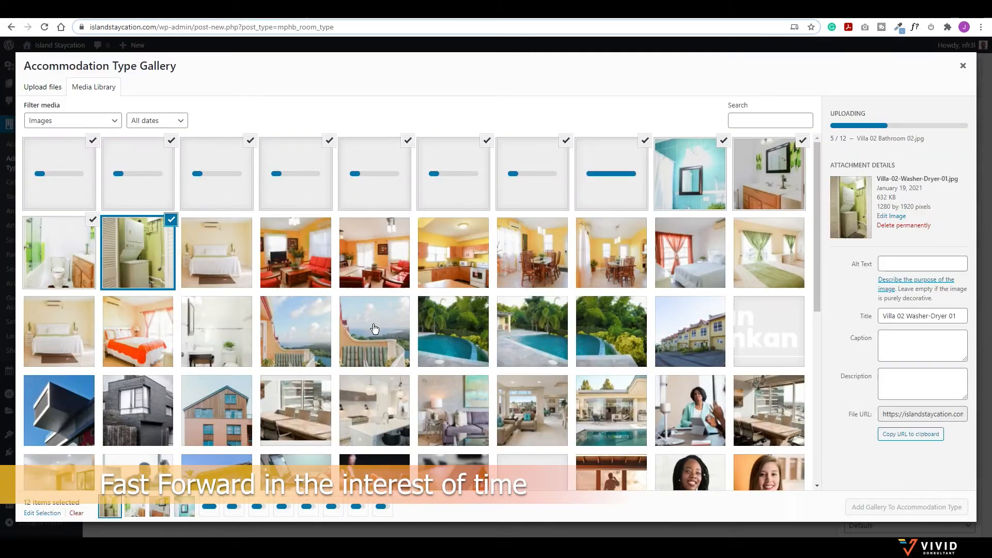
pyautogui.write('Periwinkle Villa')
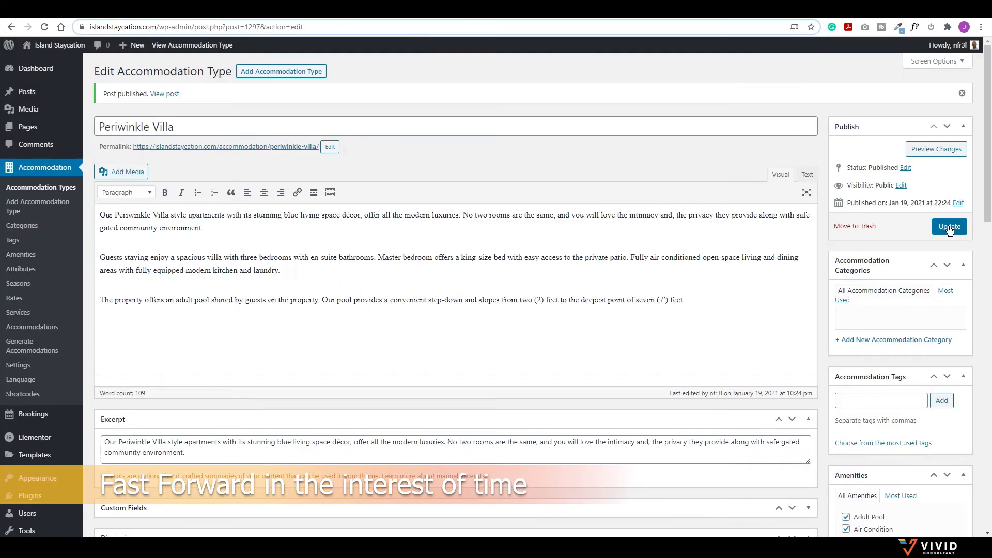
pyautogui.click(949, 228)
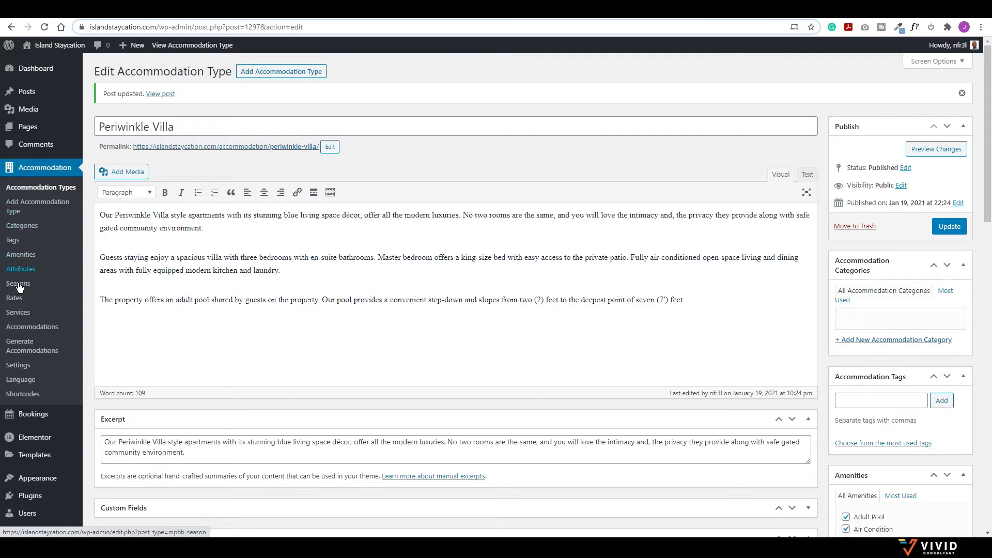
pyautogui.click(19, 285)
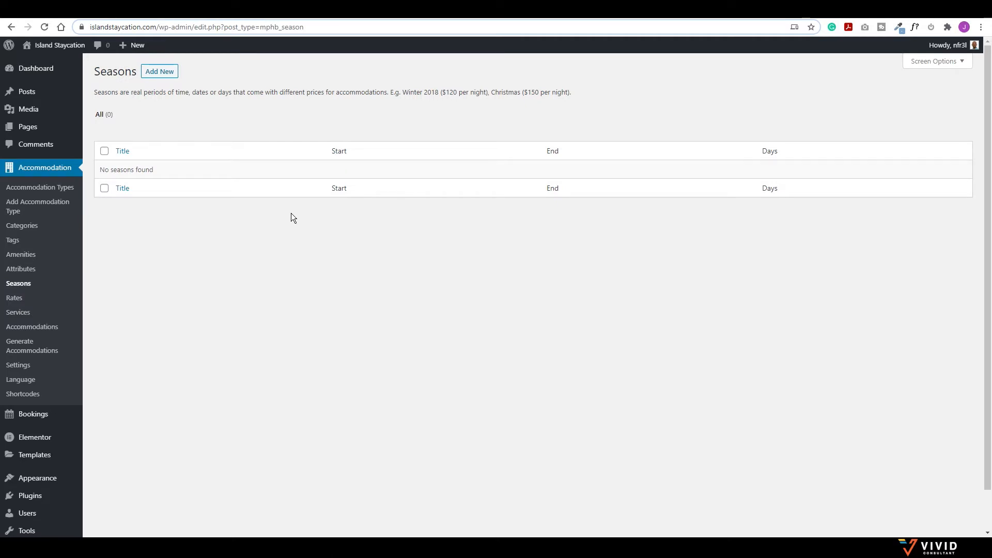
pyautogui.click(160, 73)
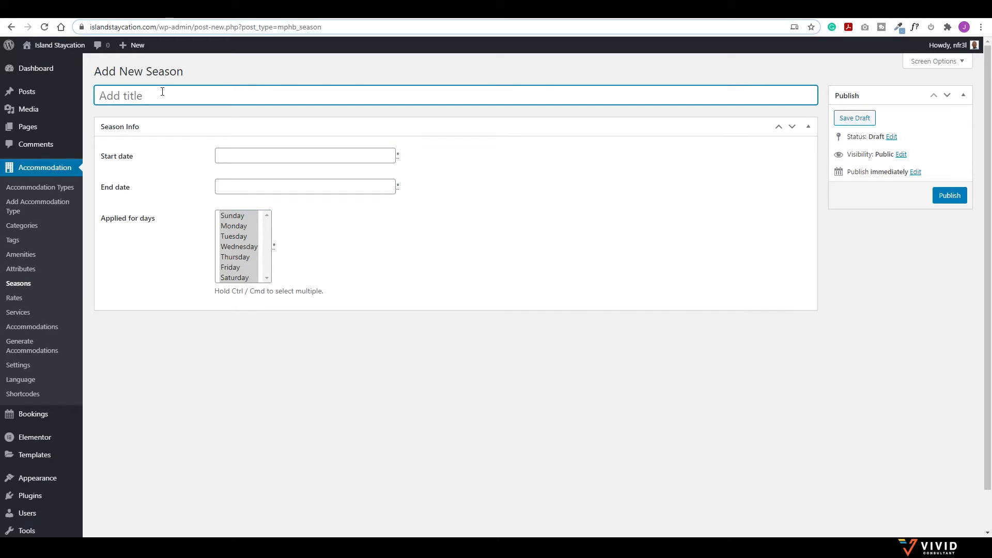
# Step: Publish a season titled Carnival Season 2021 from January 1 to February 28, 2021
pyautogui.write('Carnival ')
pyautogui.write('Season')
pyautogui.write(' 203')
pyautogui.write('1')
pyautogui.click(267, 155)
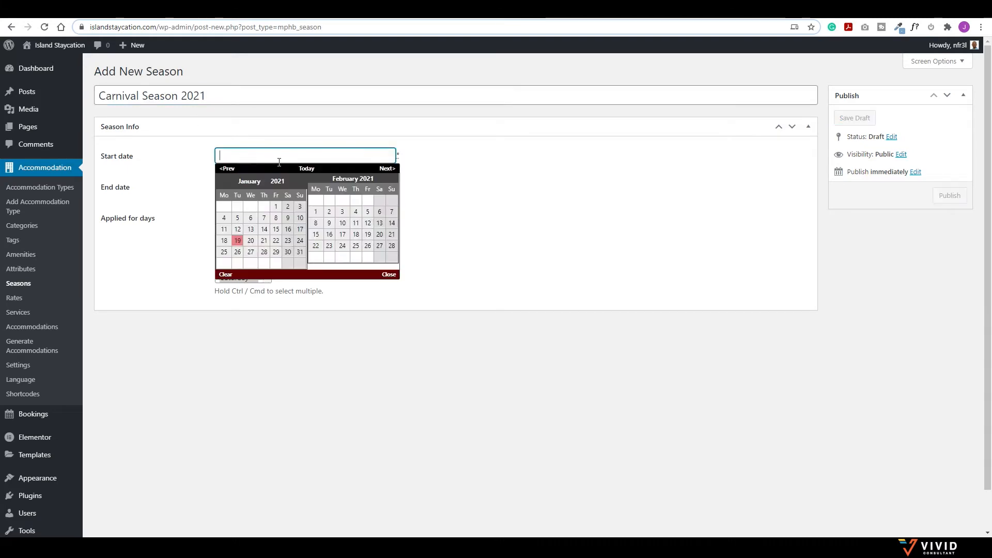
pyautogui.click(275, 207)
pyautogui.click(264, 186)
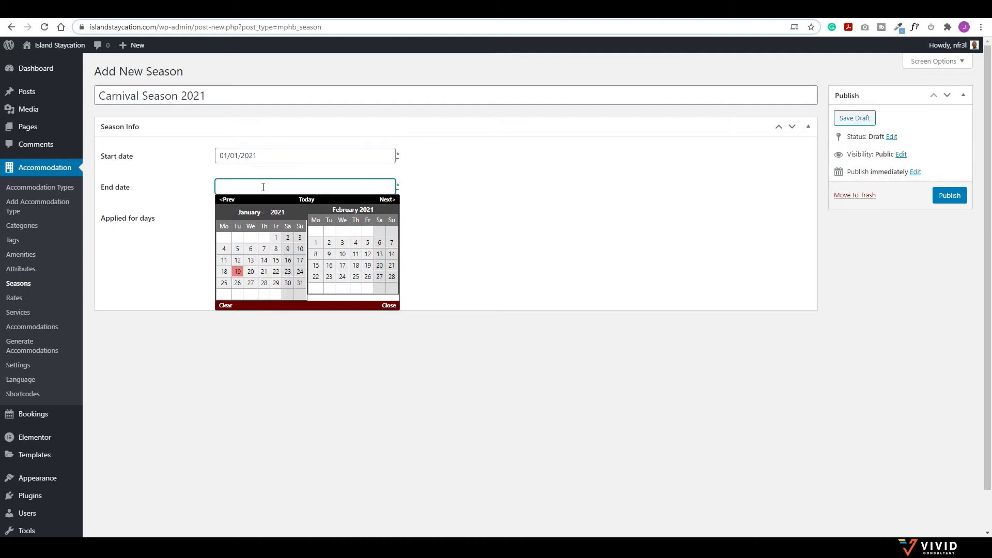
pyautogui.click(391, 276)
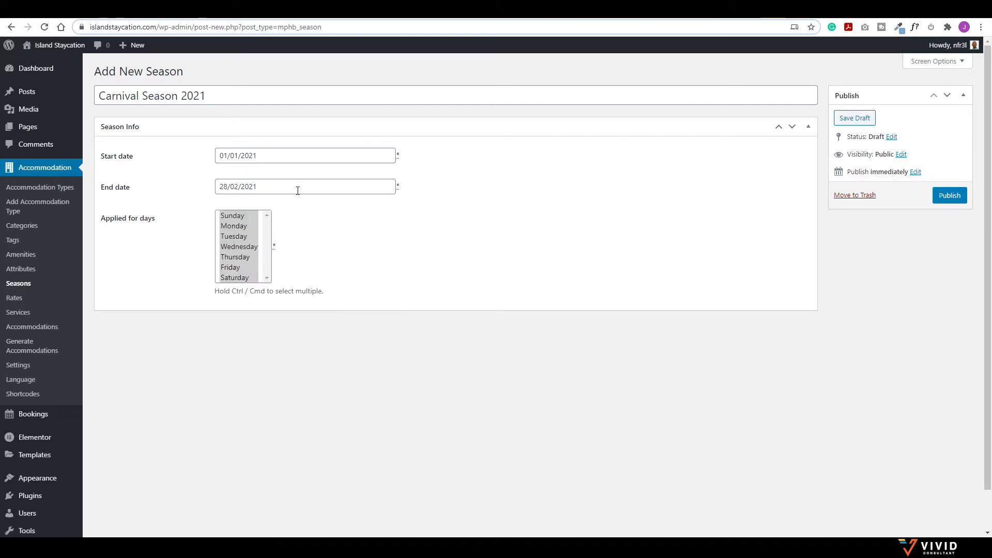
pyautogui.click(943, 198)
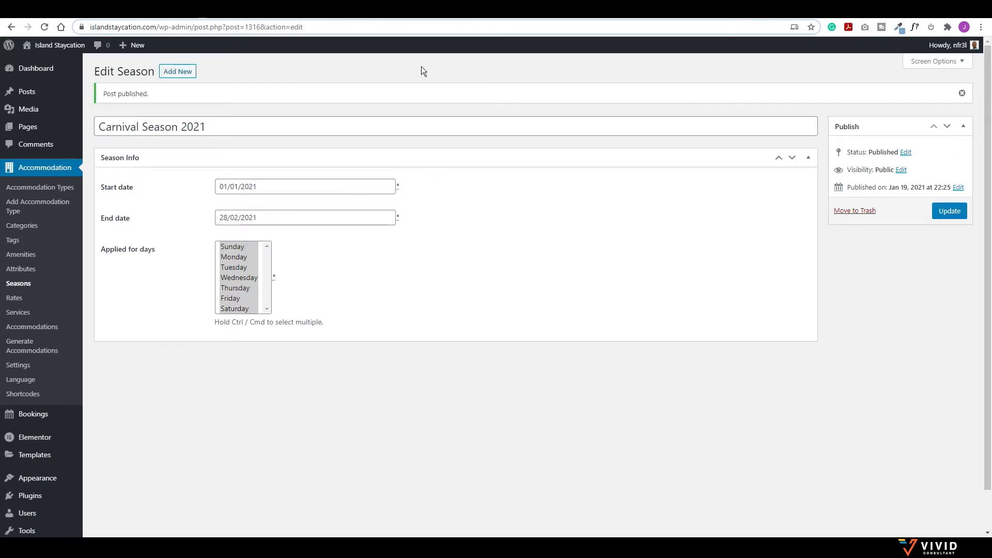
# Step: Start a new season titled Easter Season with a start date of March 1, 2021
pyautogui.click(193, 77)
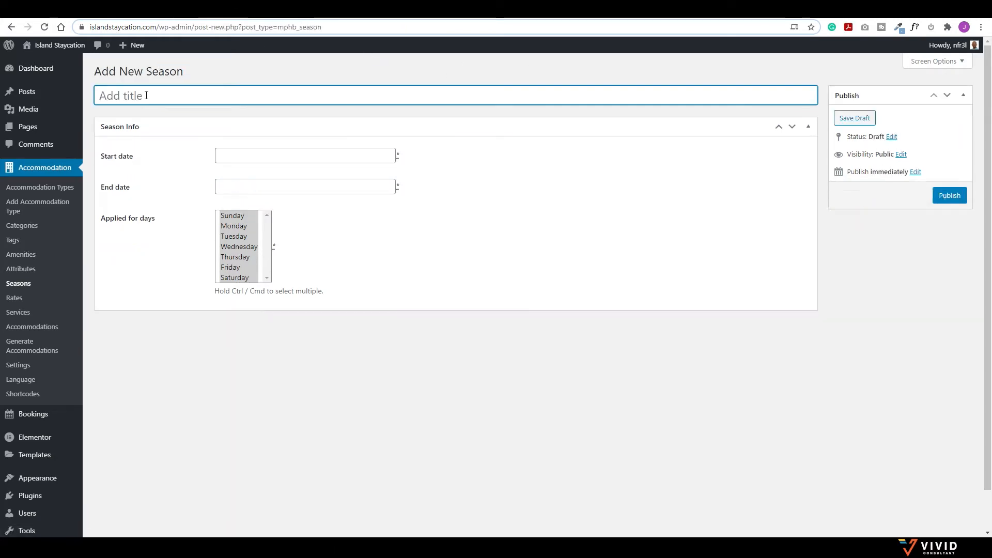
pyautogui.write('Easter ')
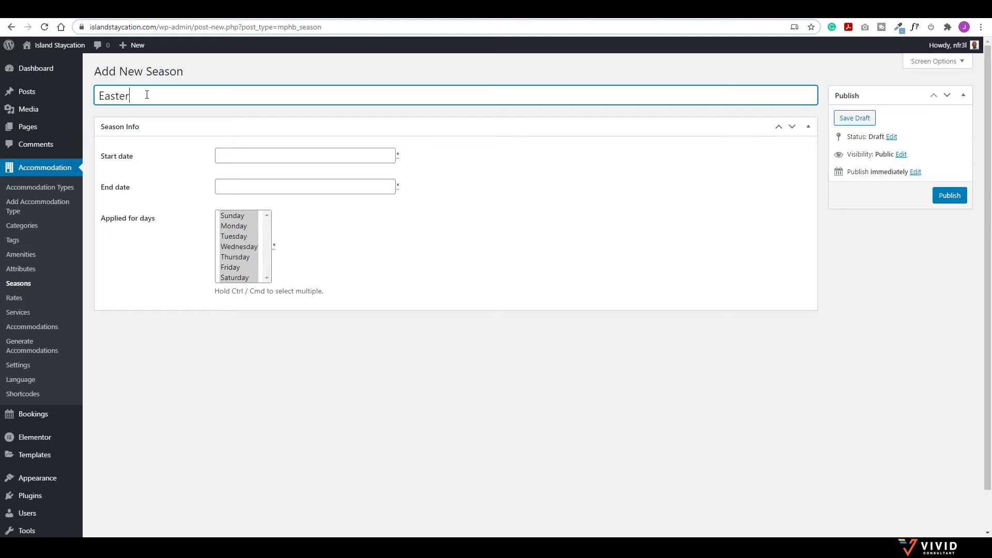
pyautogui.write('Season')
pyautogui.click(269, 156)
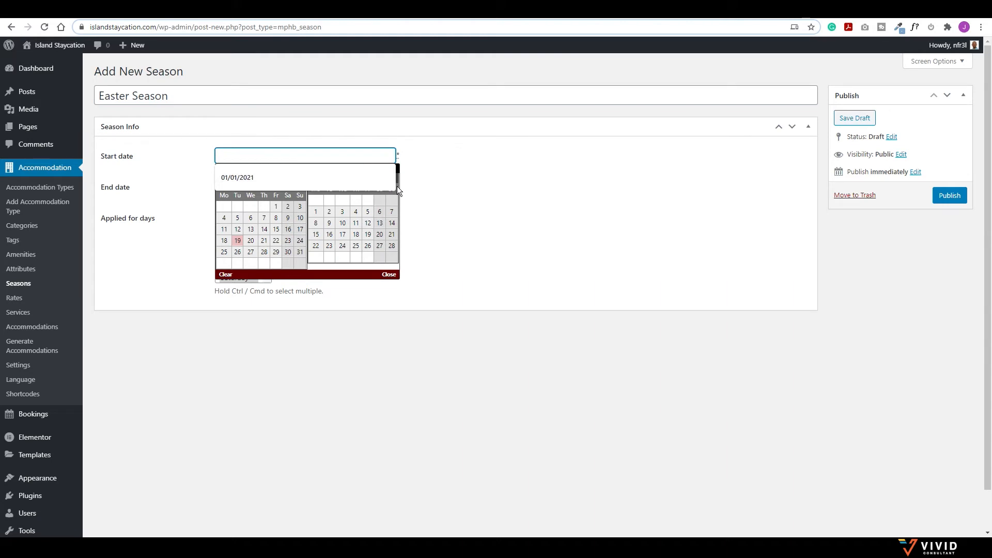
pyautogui.click(414, 182)
pyautogui.click(390, 155)
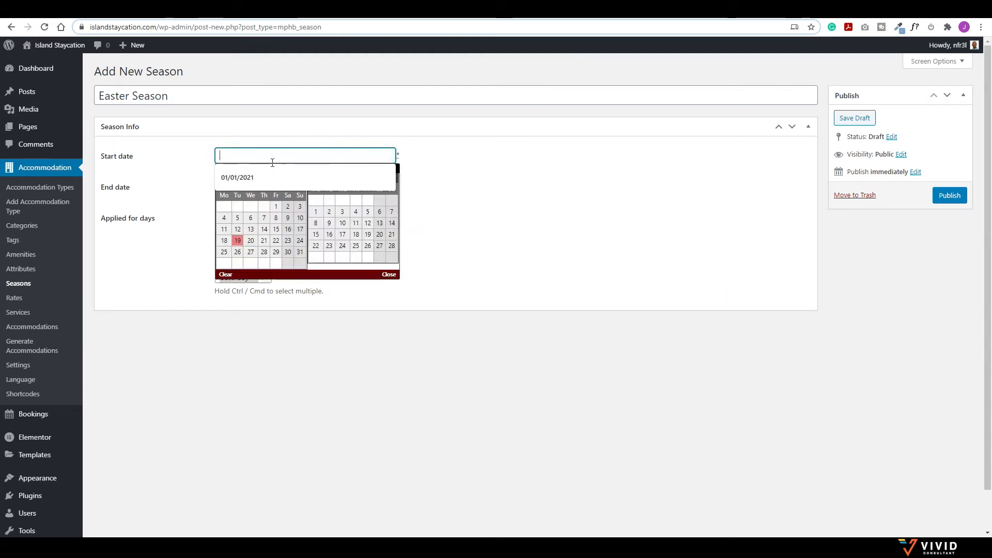
pyautogui.click(393, 200)
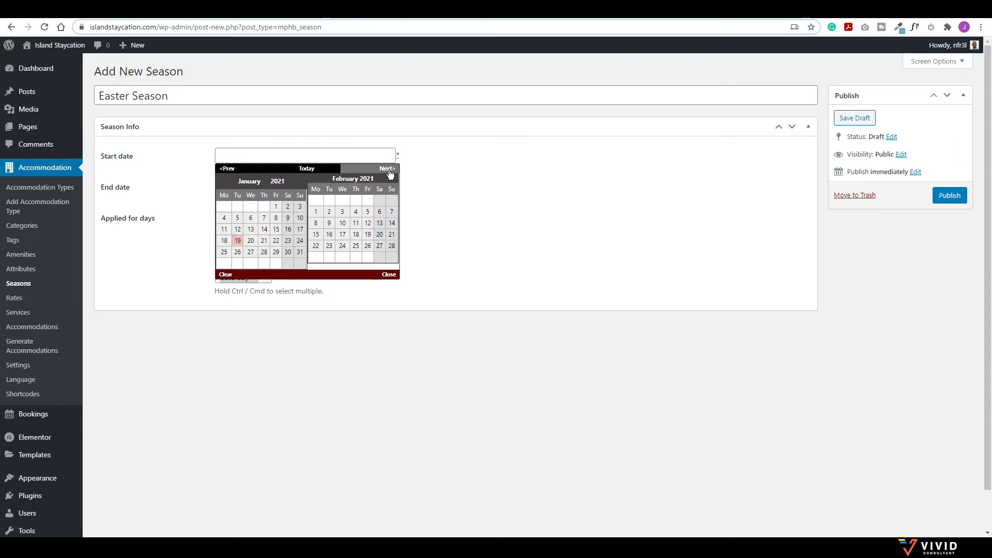
pyautogui.click(389, 171)
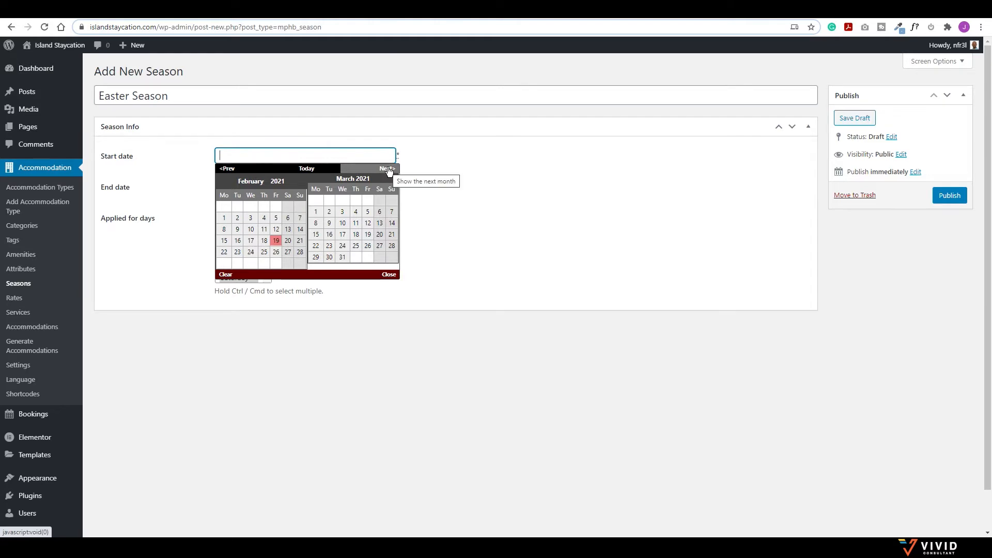
pyautogui.click(316, 214)
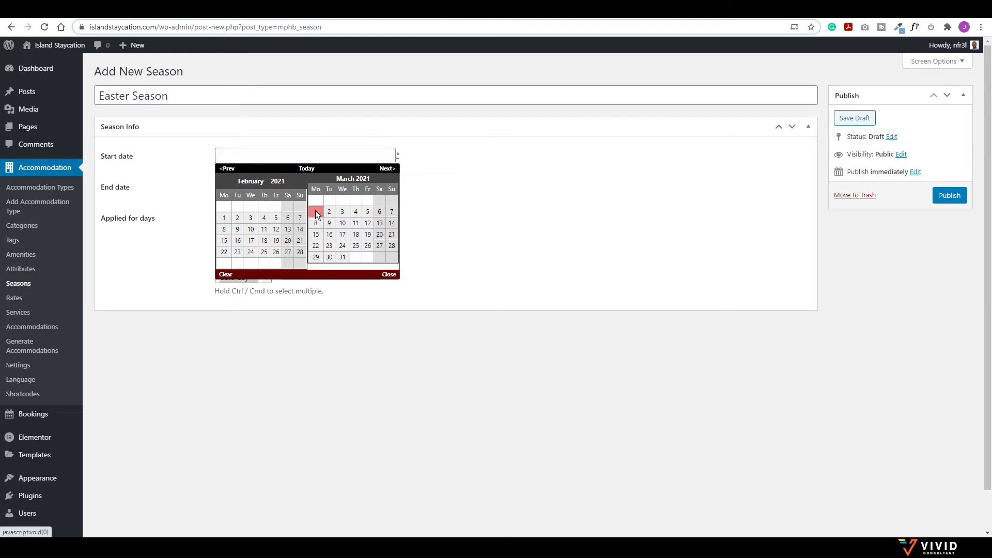
# Step: Set the Easter Season end date to May 31, 2021 and publish it
pyautogui.click(336, 182)
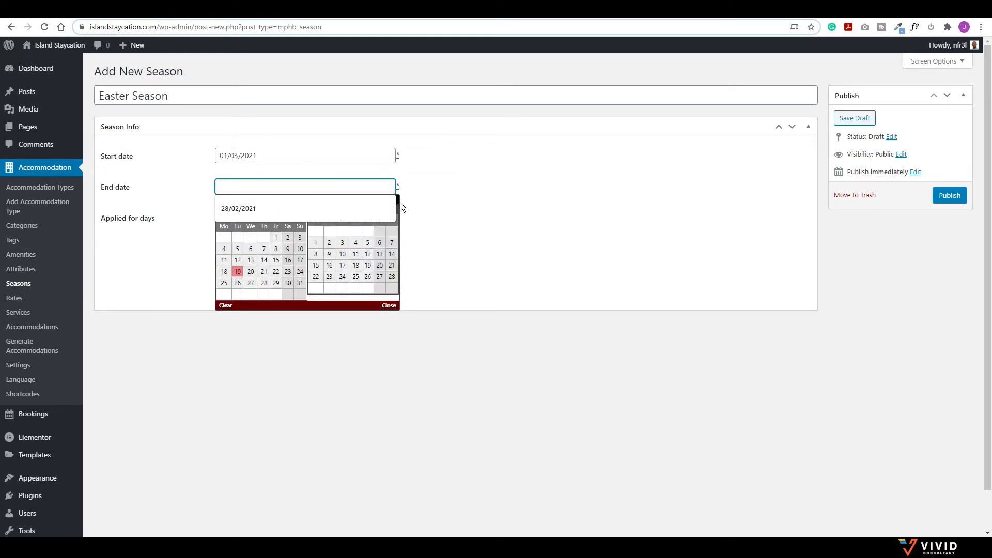
pyautogui.click(387, 200)
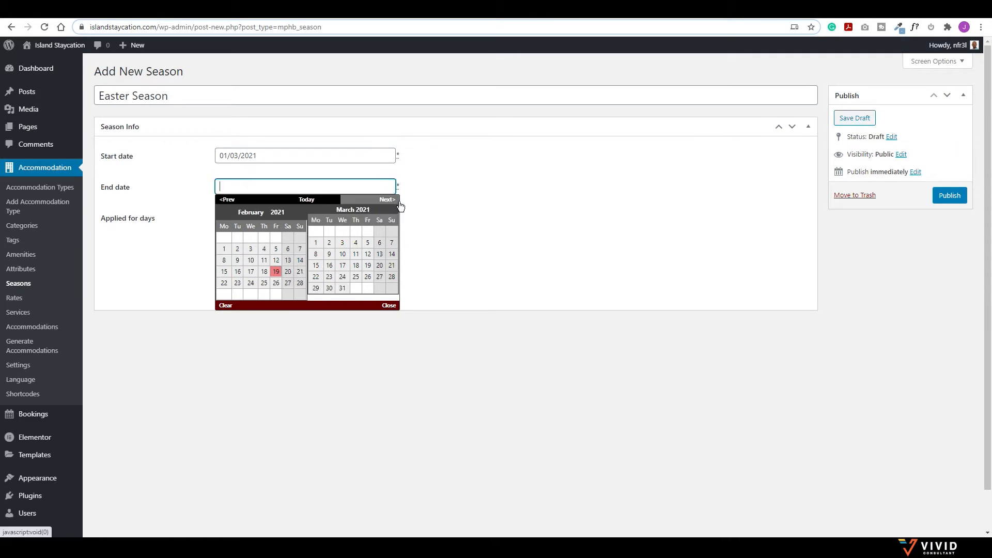
pyautogui.click(388, 200)
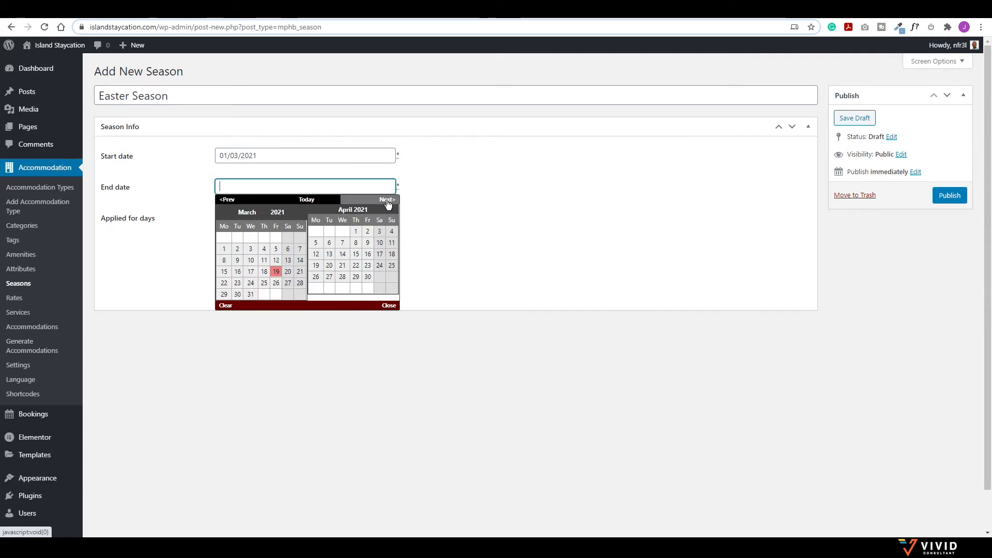
pyautogui.click(387, 200)
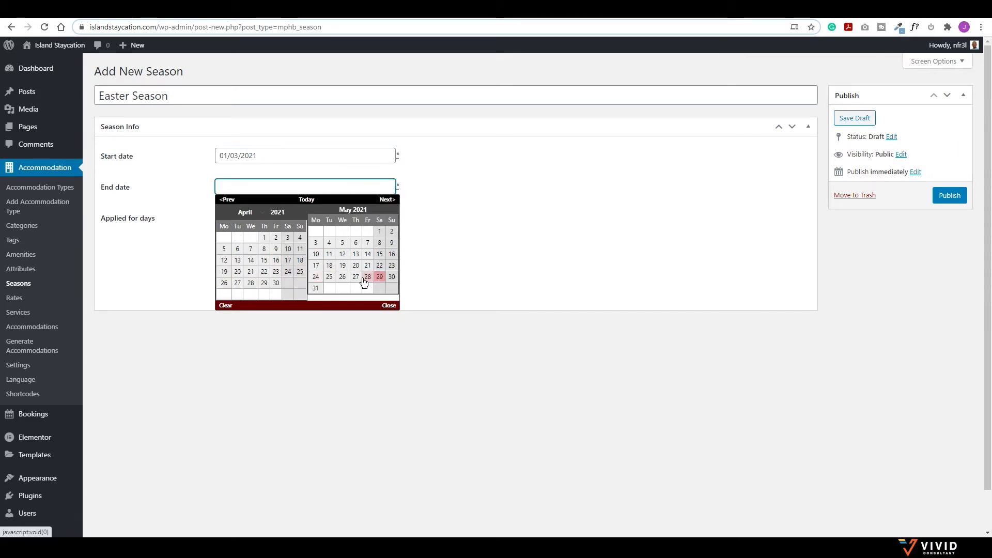
pyautogui.click(316, 288)
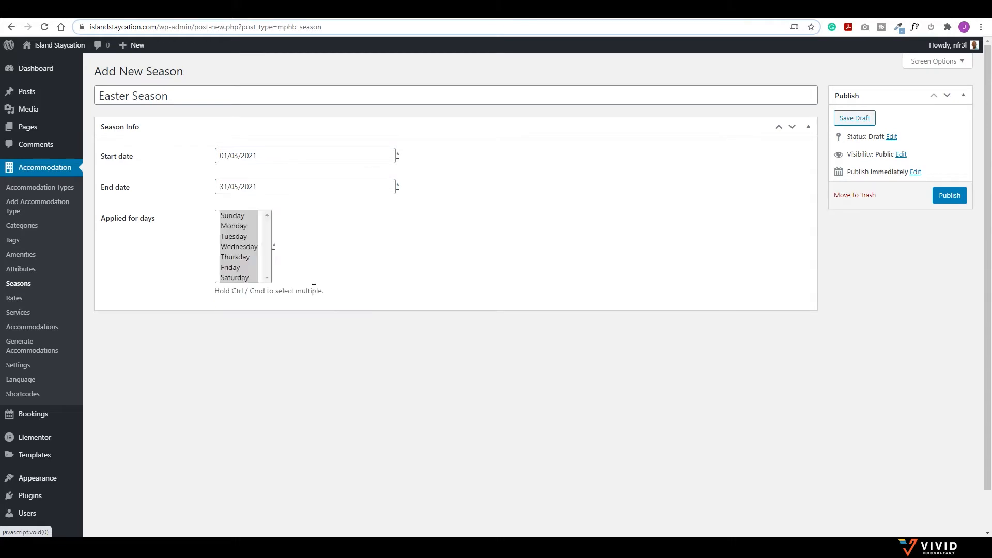
pyautogui.click(945, 199)
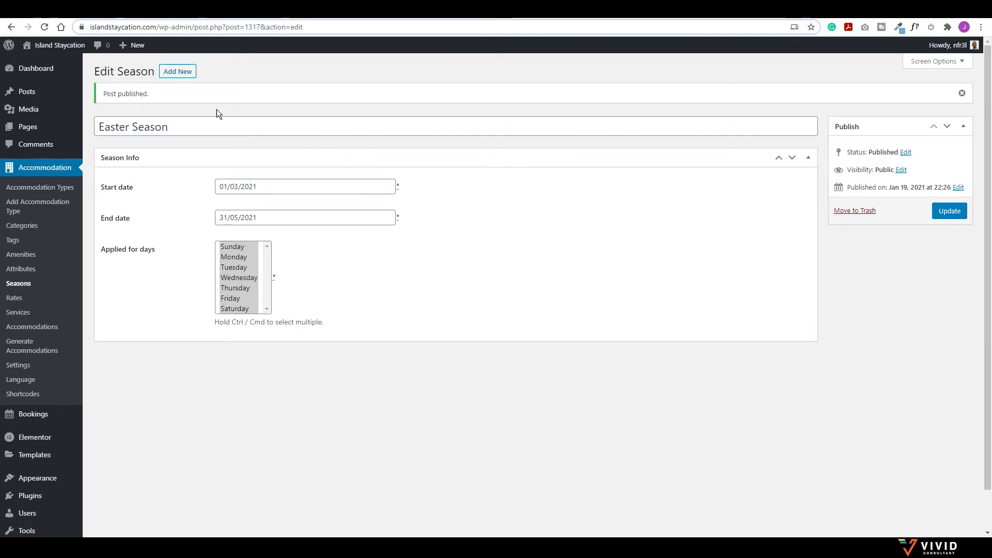
pyautogui.click(181, 74)
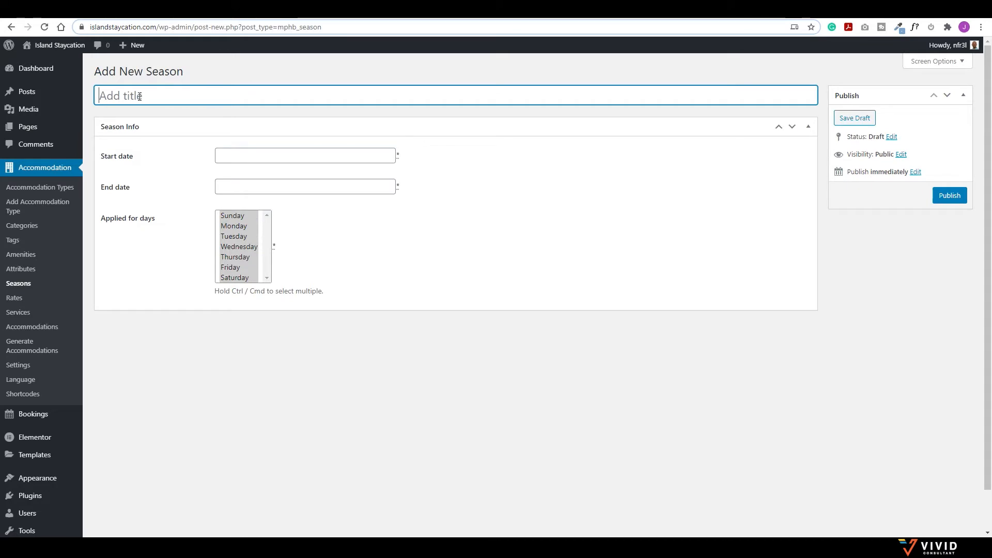
# Step: Title the new season End of Year 2021 with a start date of June 1, 2021
pyautogui.write('End of Year 2021')
pyautogui.click(331, 155)
pyautogui.click(396, 171)
pyautogui.click(396, 171)
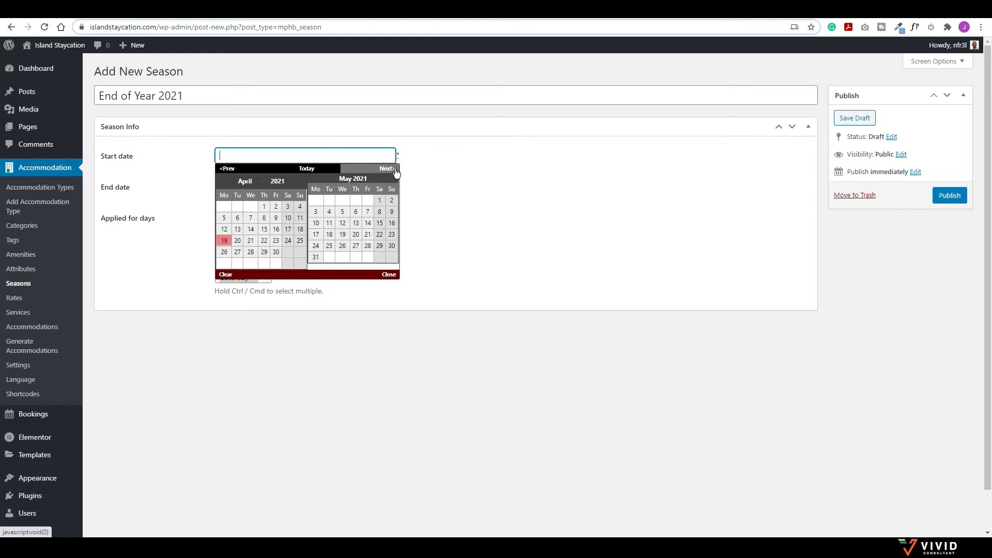
pyautogui.click(396, 171)
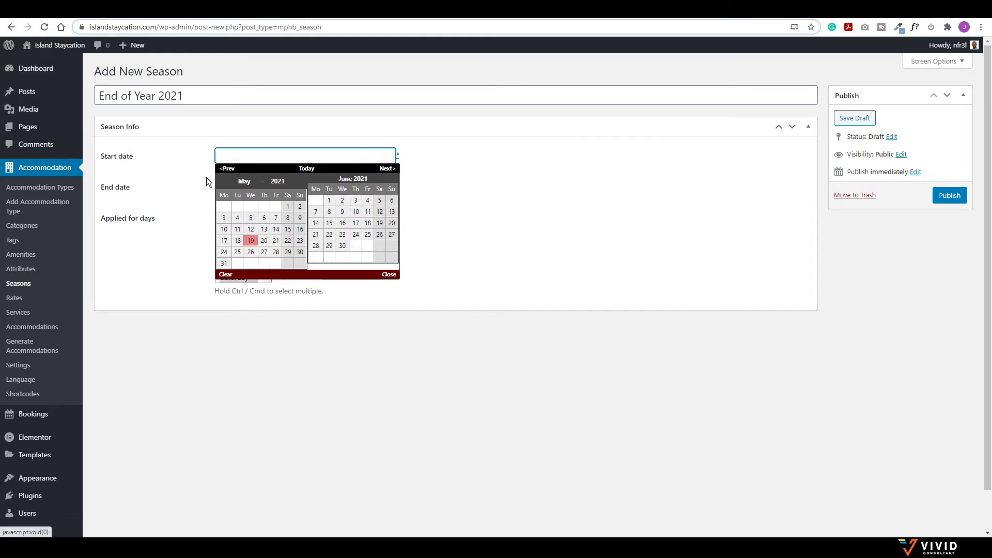
pyautogui.click(329, 200)
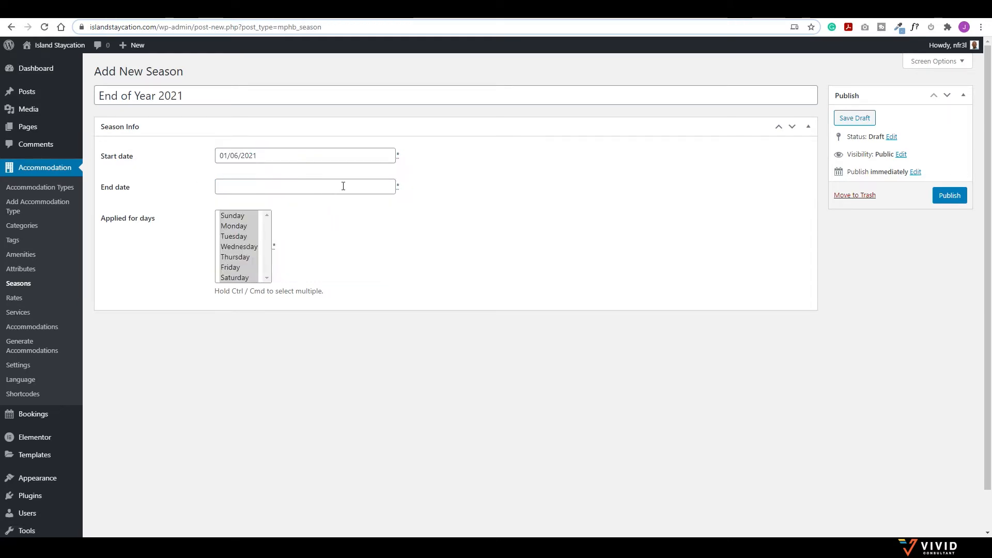
# Step: Set the end date to December 31, 2021 and publish the season
pyautogui.click(376, 188)
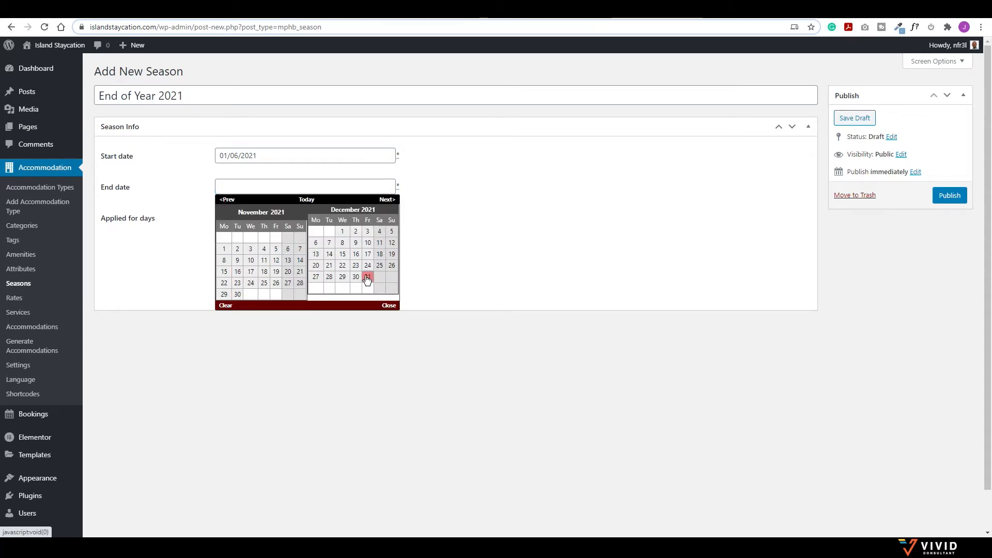
pyautogui.click(367, 278)
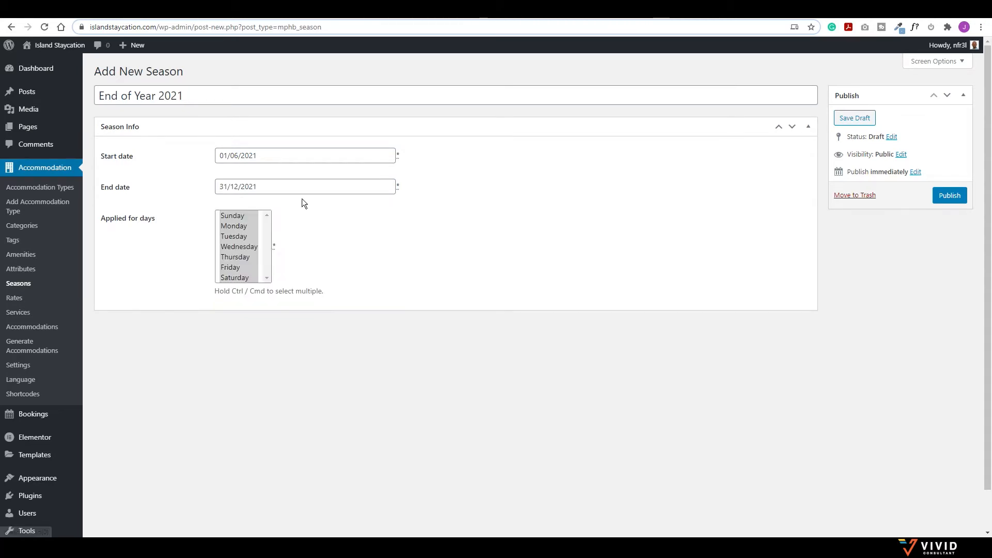
pyautogui.click(947, 197)
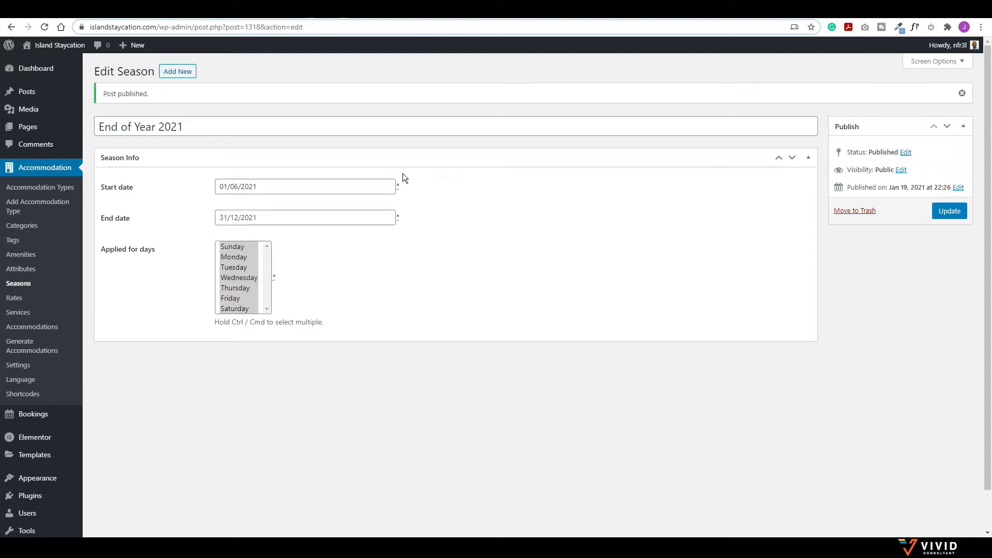
pyautogui.click(24, 286)
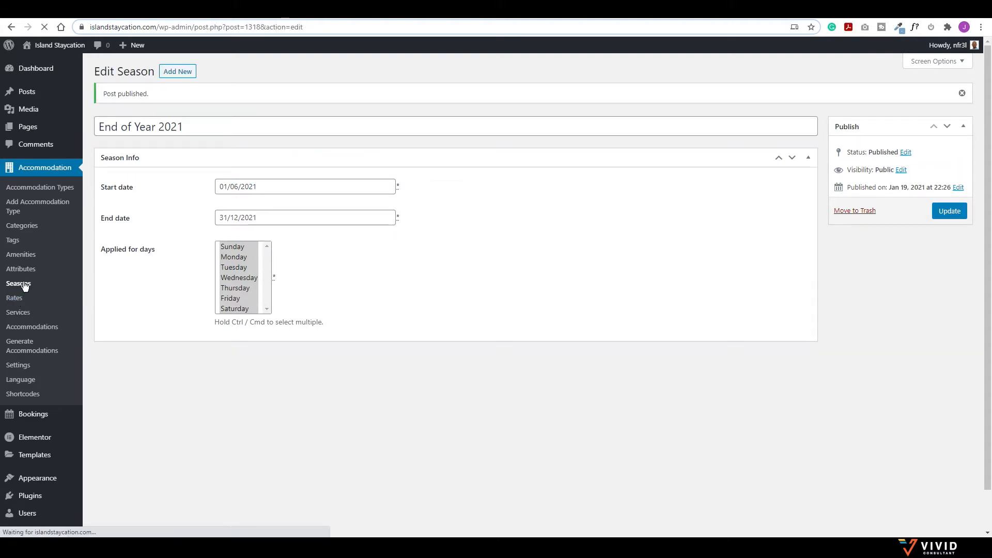
# Step: Review the three seasons, then go to Rates and begin a new rate
pyautogui.moveTo(151, 240)
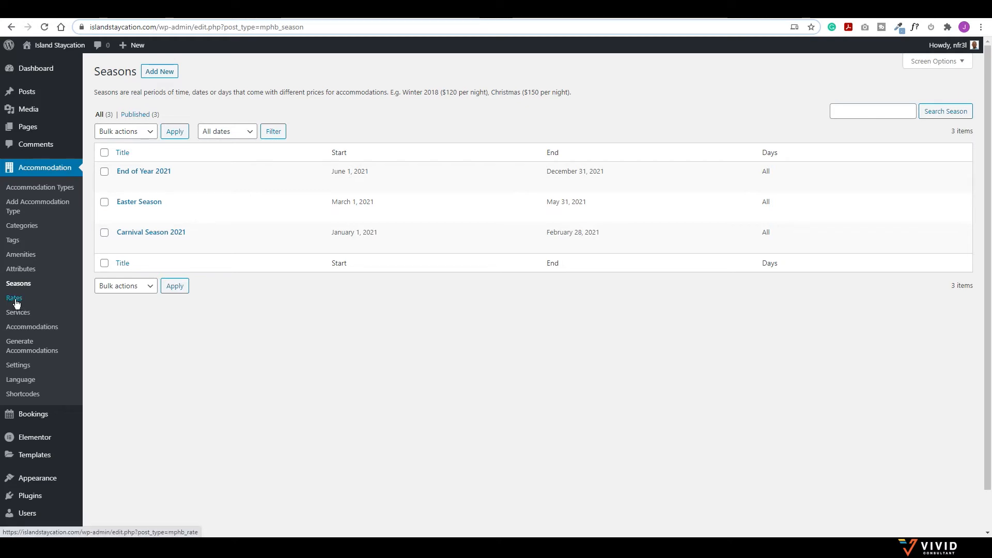
pyautogui.click(14, 299)
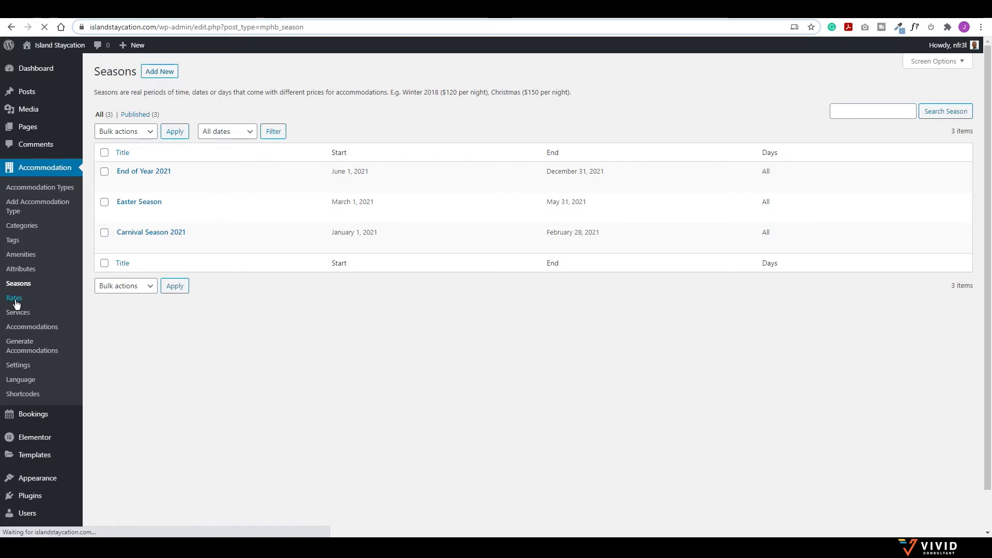
pyautogui.click(144, 72)
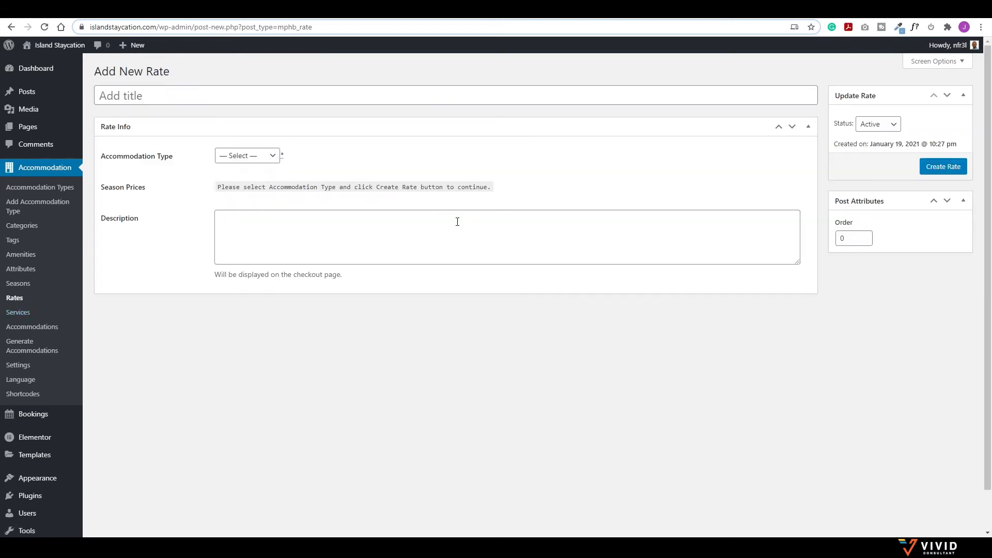
# Step: Create a rate for Poui Villa and title it Standard Poui Rate
pyautogui.click(255, 156)
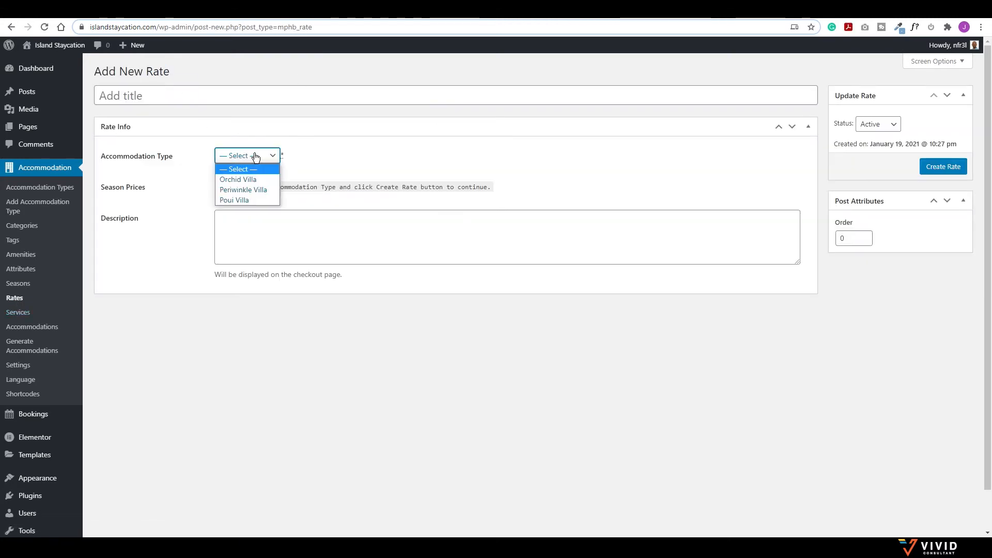
pyautogui.click(230, 200)
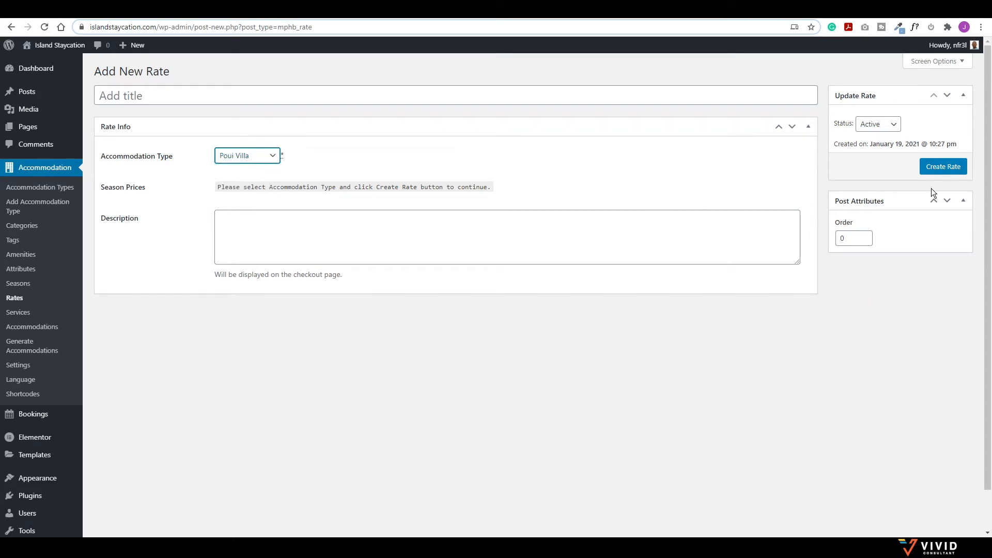
pyautogui.click(949, 168)
pyautogui.click(943, 168)
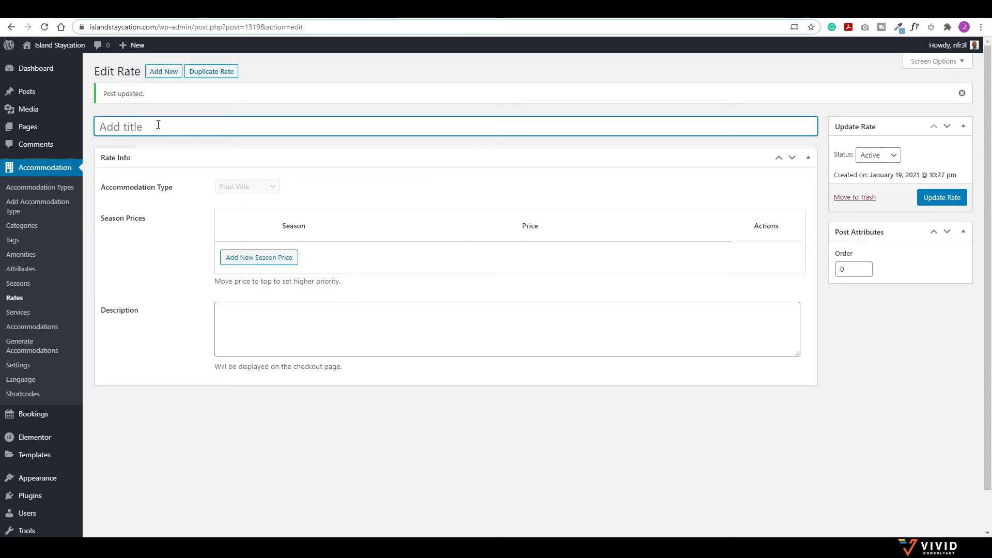
pyautogui.write('Standard P')
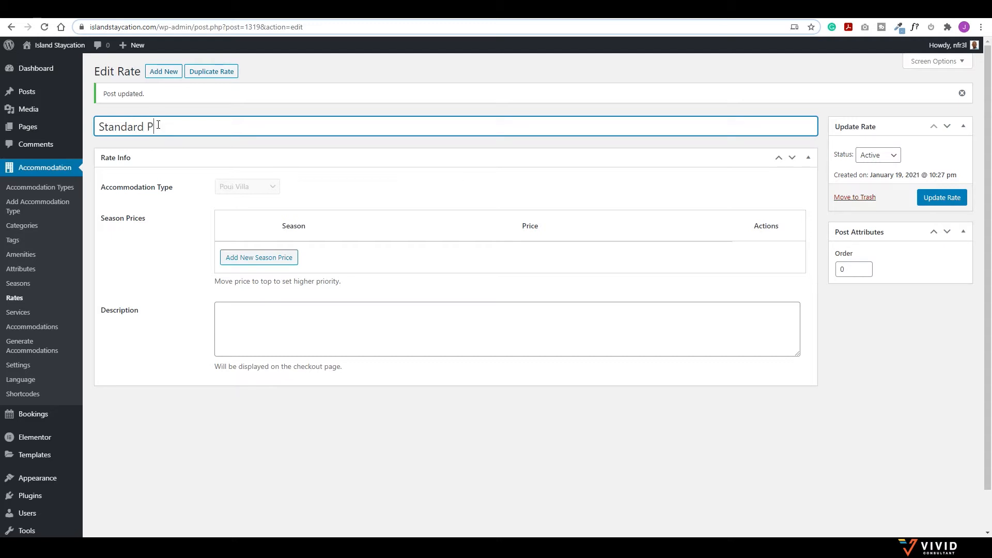
pyautogui.write('oui Rate')
# Step: Add a Carnival Season price of 1000 per night, and 900 from 7 nights
pyautogui.click(267, 264)
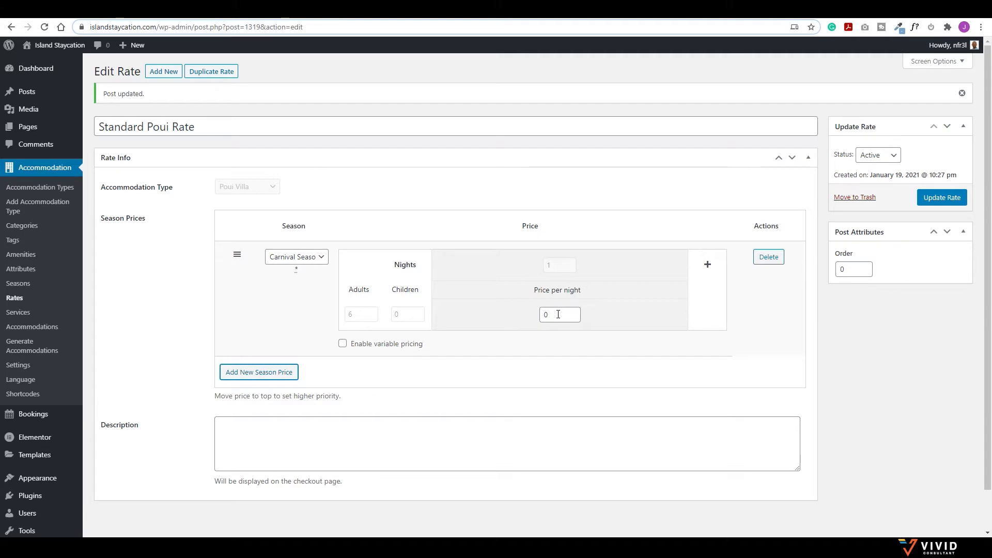
pyautogui.moveTo(556, 314); pyautogui.dragTo(537, 316)
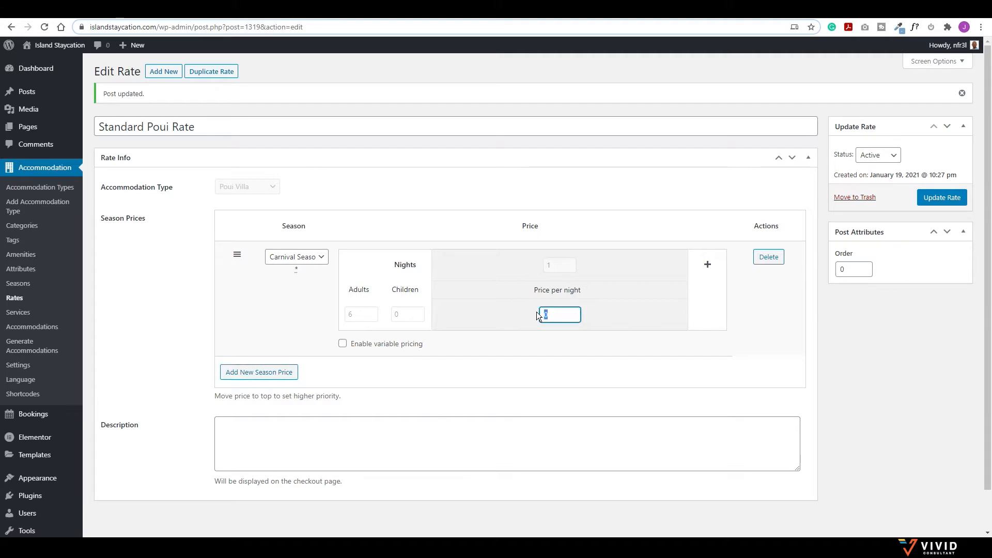
pyautogui.write('1000')
pyautogui.click(707, 264)
pyautogui.moveTo(669, 267); pyautogui.dragTo(655, 261)
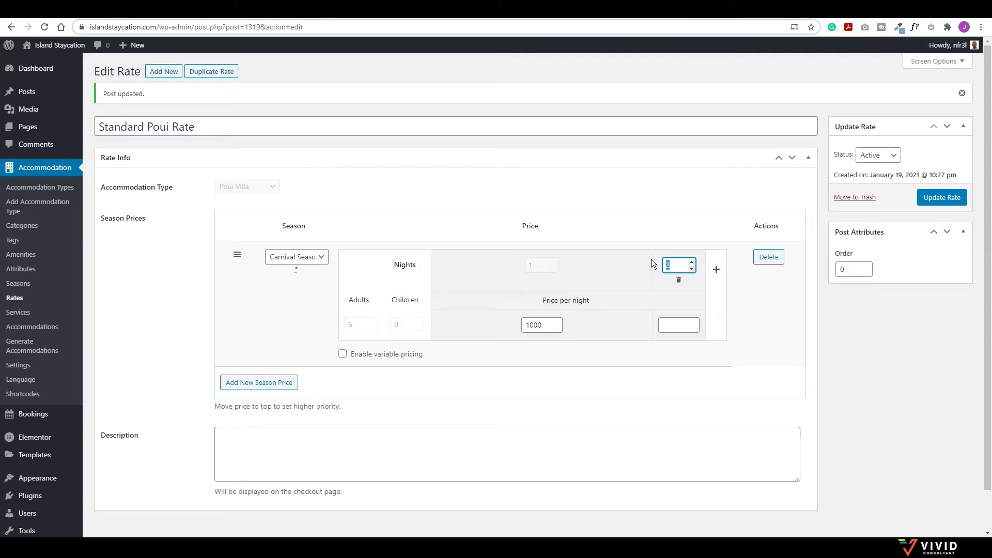
pyautogui.write('7')
pyautogui.click(683, 325)
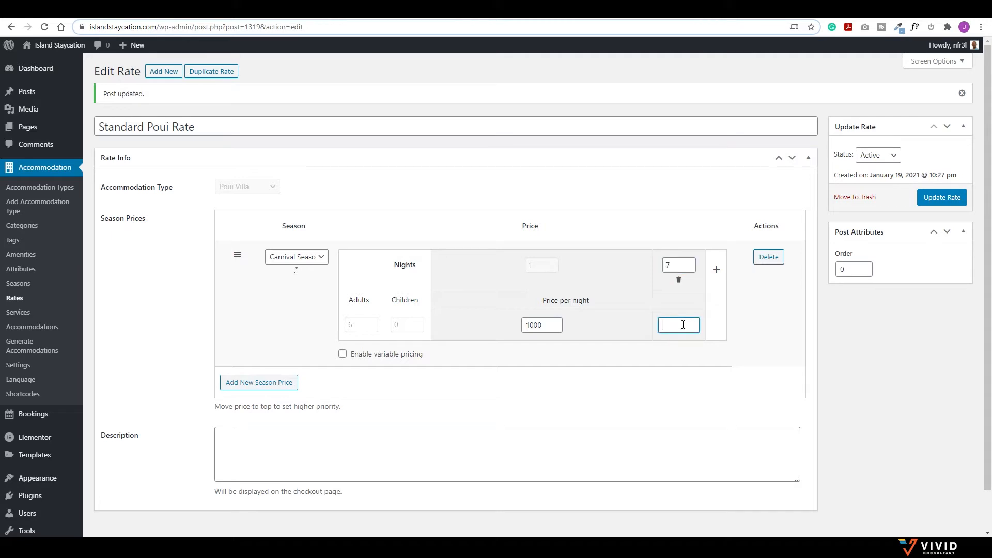
pyautogui.write('900')
# Step: Add a 28-night tier at 600 and enable variable pricing
pyautogui.click(716, 270)
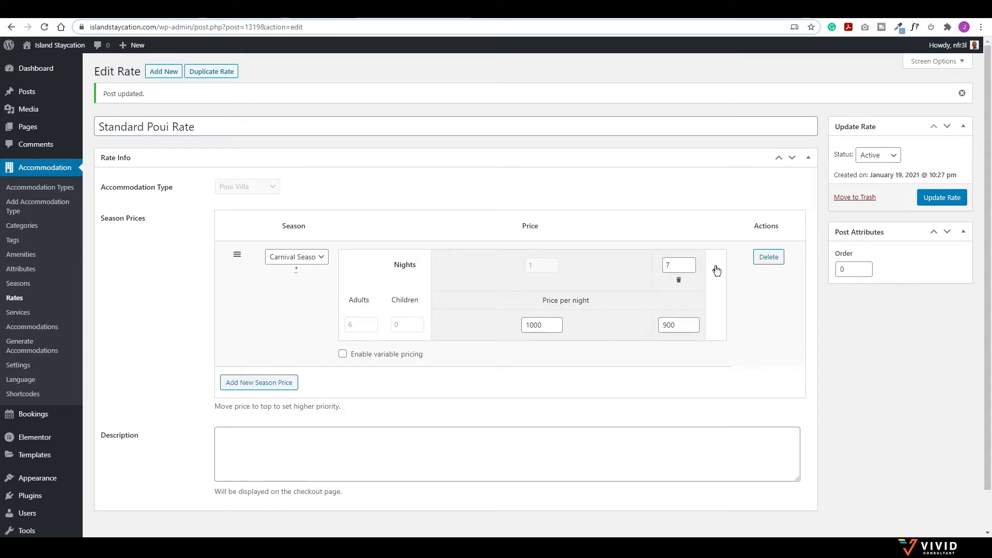
pyautogui.click(679, 265)
pyautogui.write('8')
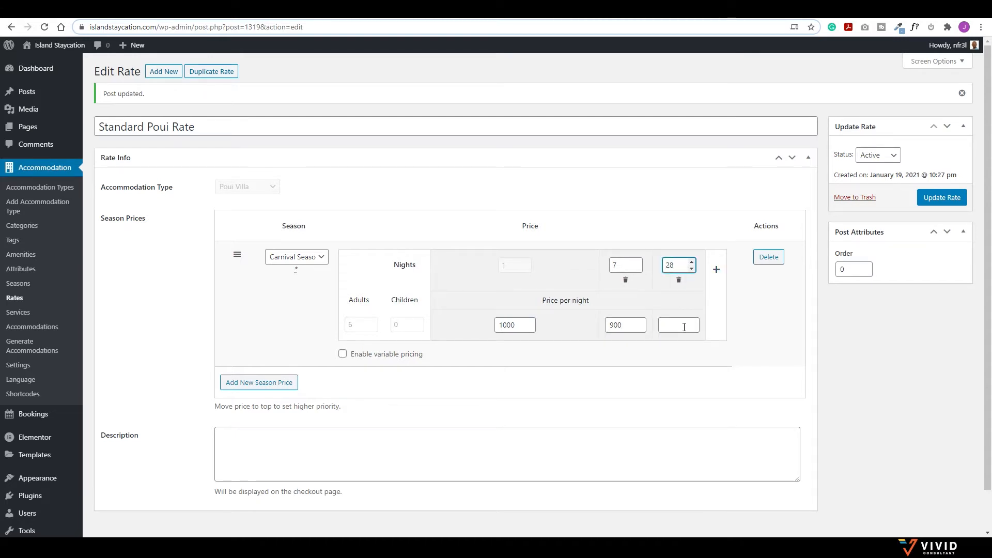
pyautogui.click(679, 328)
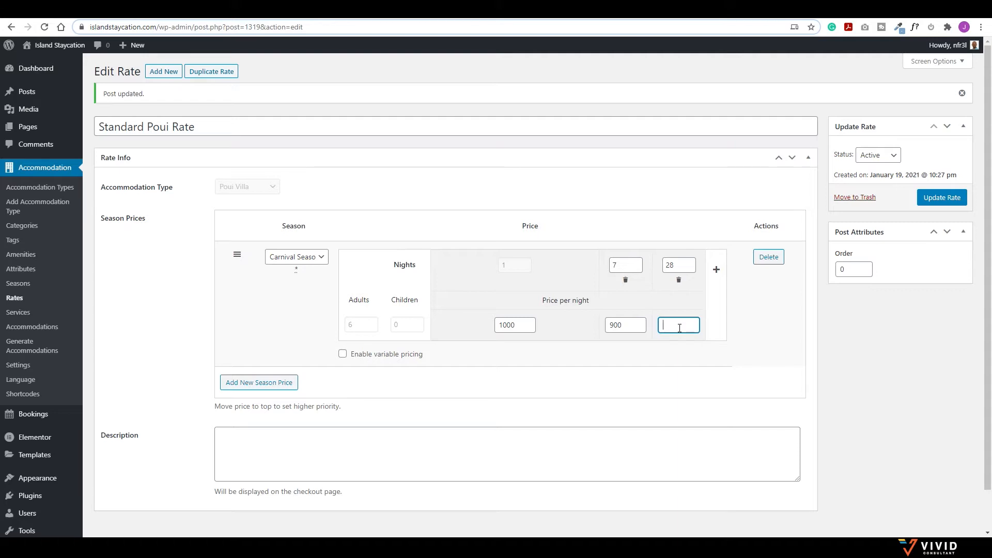
pyautogui.write('600')
pyautogui.click(343, 355)
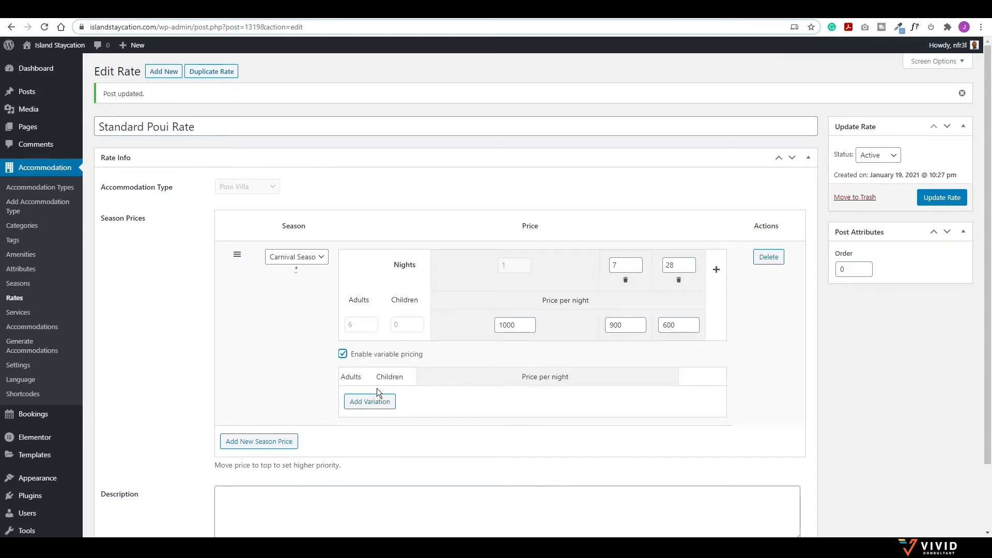
# Step: Add a 2-adult, 0-children variation priced 600, 500 and 300
pyautogui.click(370, 402)
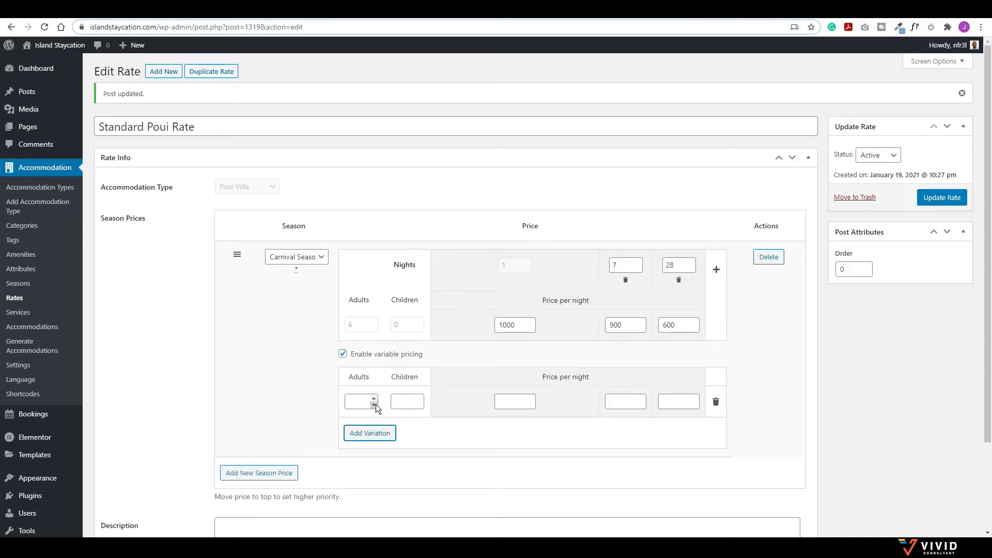
pyautogui.doubleClick(374, 397)
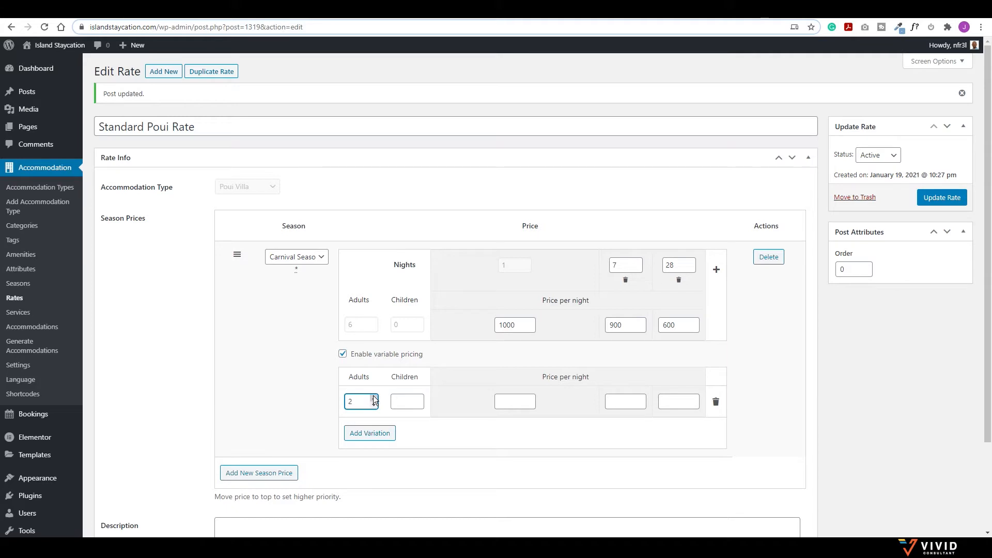
pyautogui.click(420, 405)
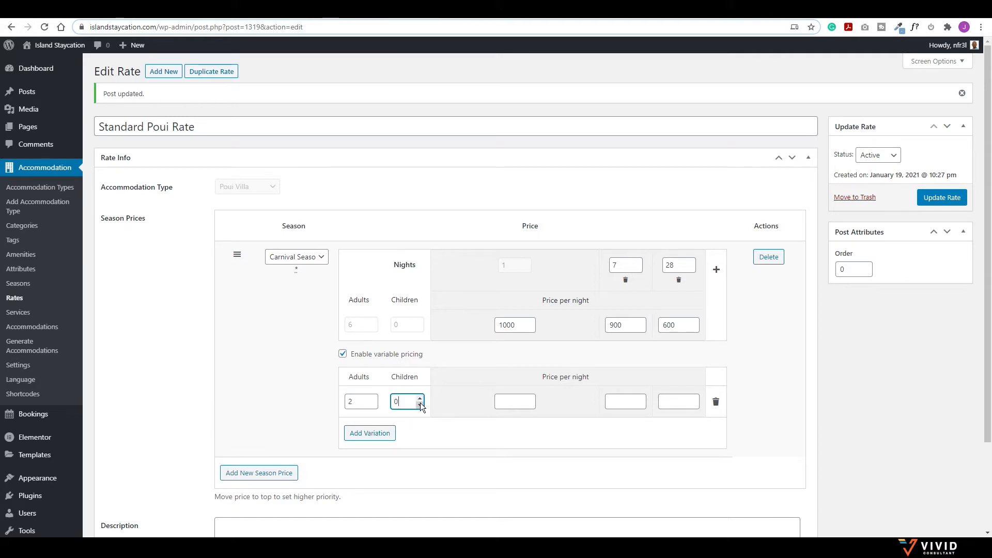
pyautogui.click(511, 401)
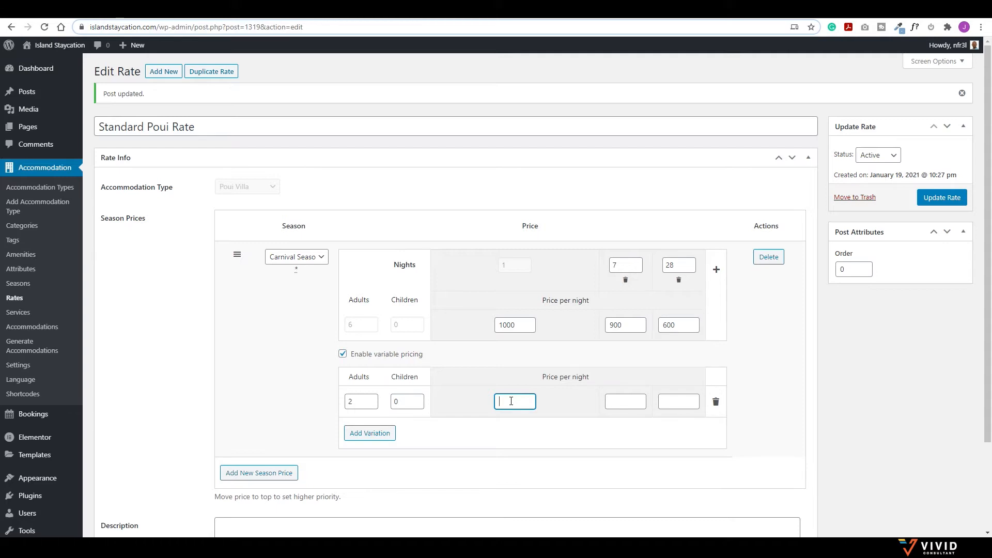
pyautogui.write('600')
pyautogui.click(620, 398)
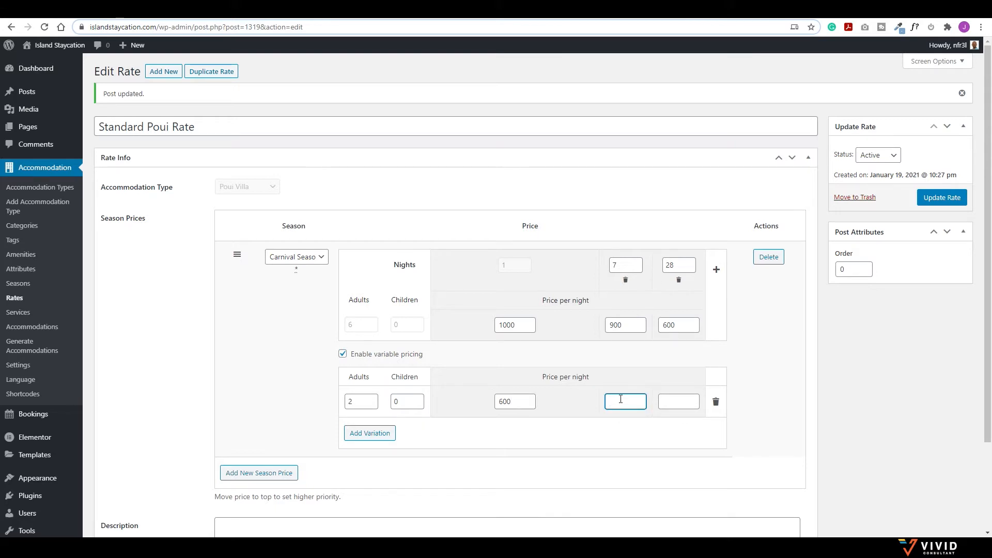
pyautogui.write('500')
pyautogui.click(683, 401)
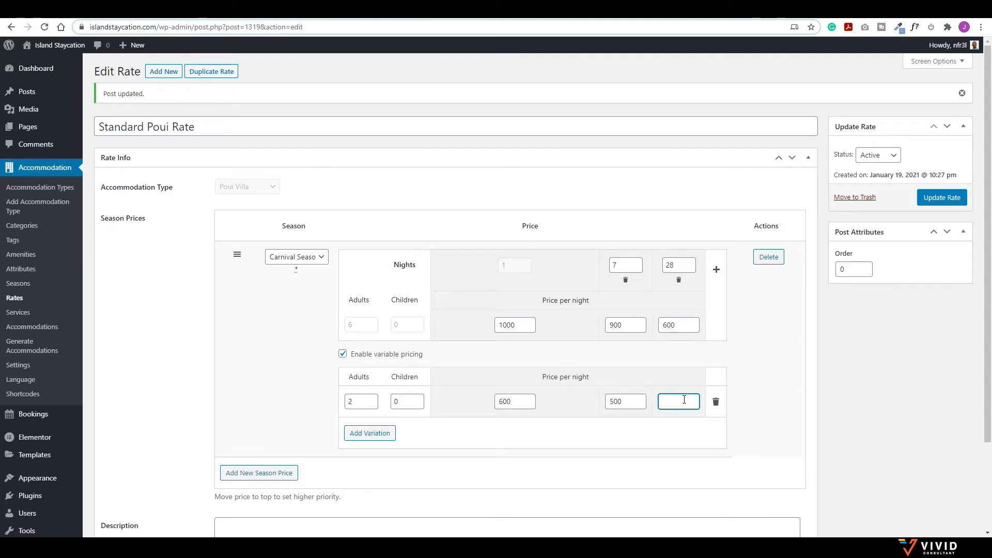
pyautogui.write('300')
# Step: Add a 3-adult, 0-children variation priced 800, 600 and 400
pyautogui.click(369, 435)
pyautogui.click(374, 432)
pyautogui.write('3')
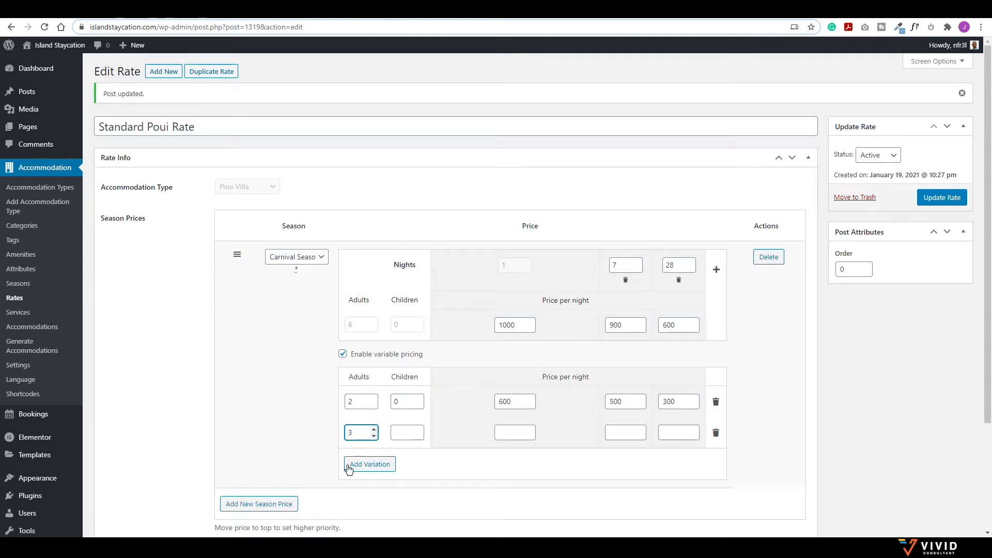
pyautogui.click(420, 435)
pyautogui.click(517, 433)
pyautogui.write('800')
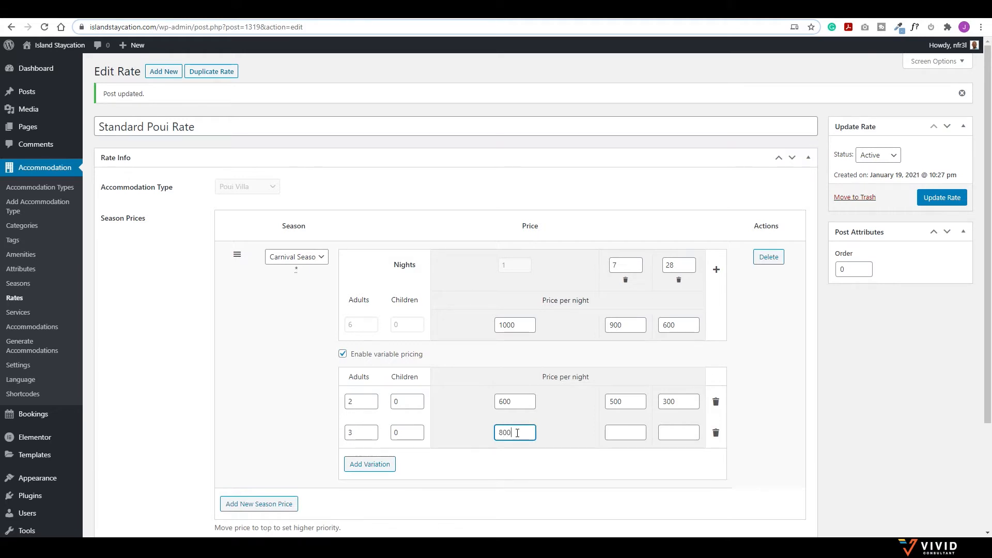
pyautogui.click(628, 403)
pyautogui.click(618, 434)
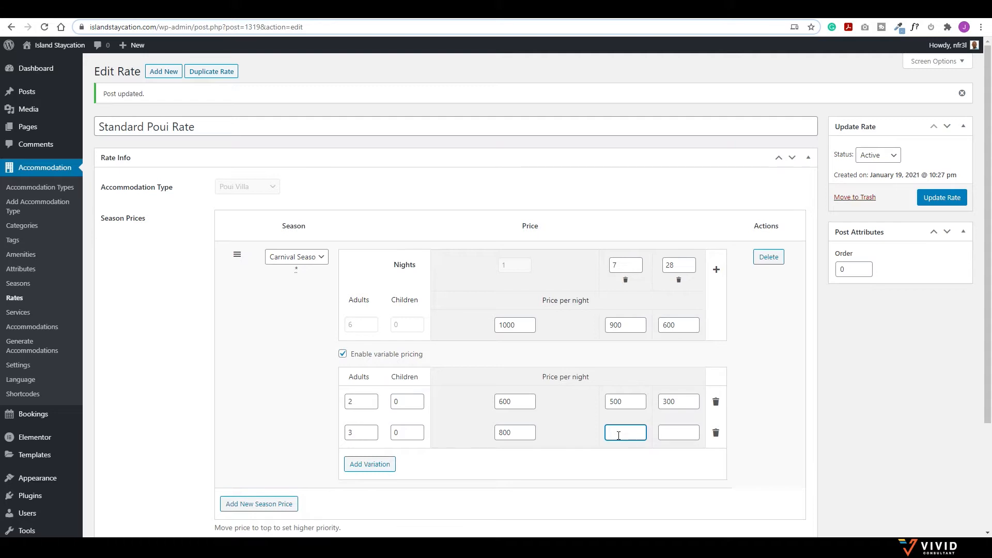
pyautogui.write('600')
pyautogui.press('Tab')
pyautogui.write('400')
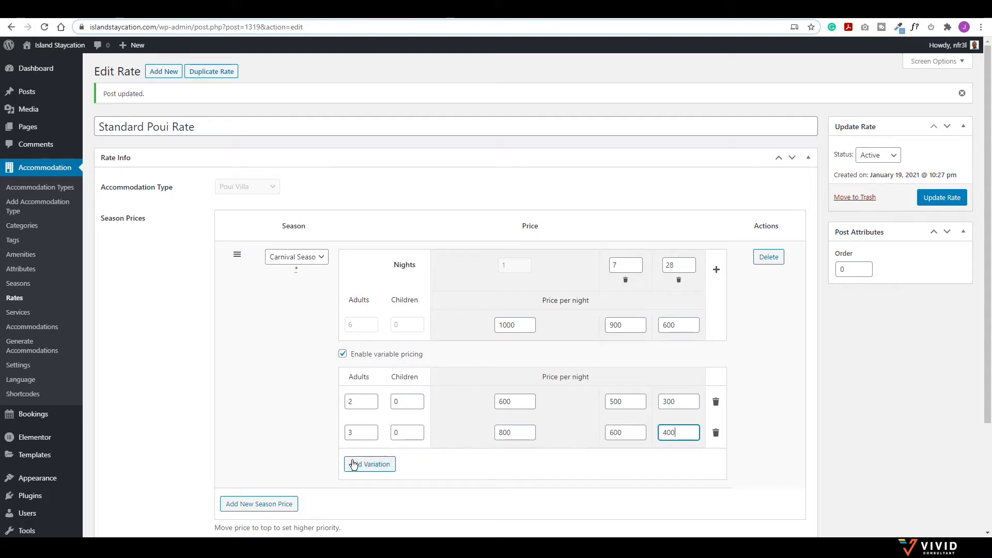
# Step: Add a 4-adult, 0-children variation with the same 800, 600 and 400 prices
pyautogui.click(361, 464)
pyautogui.click(372, 461)
pyautogui.write('2')
pyautogui.click(375, 461)
pyautogui.click(420, 460)
pyautogui.click(420, 466)
pyautogui.moveTo(537, 433); pyautogui.dragTo(466, 430)
pyautogui.hotkey('ctrl', 'c')
pyautogui.click(516, 463)
pyautogui.hotkey('ctrl', 'v')
pyautogui.moveTo(623, 431); pyautogui.dragTo(561, 416)
pyautogui.hotkey('ctrl', 'c')
pyautogui.click(610, 463)
pyautogui.hotkey('ctrl', 'v')
pyautogui.moveTo(687, 438); pyautogui.dragTo(631, 429)
pyautogui.hotkey('ctrl', 'c')
pyautogui.click(666, 465)
pyautogui.hotkey('ctrl', 'v')
pyautogui.click(380, 493)
# Step: Adjust the new fourth Carnival Season row's adults count down to 1
pyautogui.scroll(-1, 380, 471)
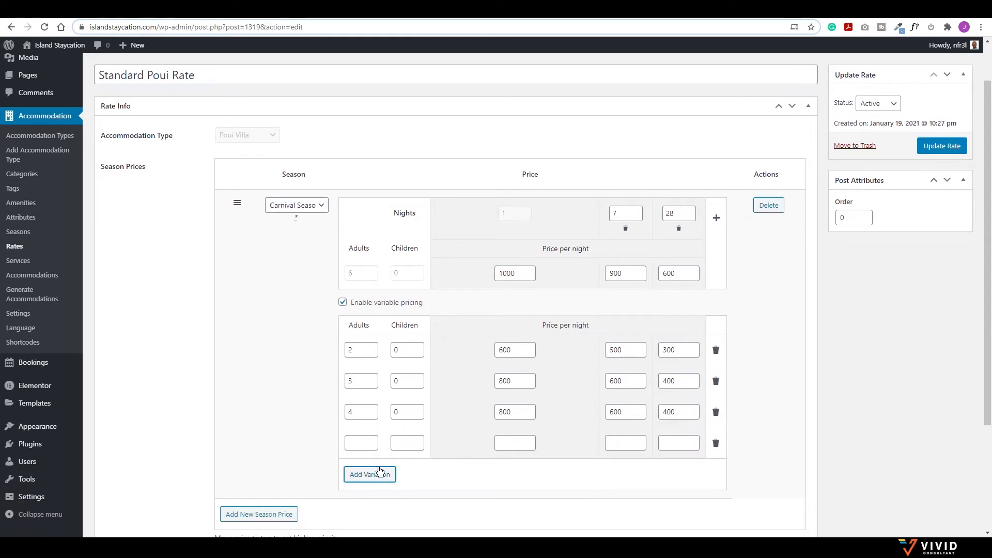
pyautogui.click(375, 439)
pyautogui.click(375, 439)
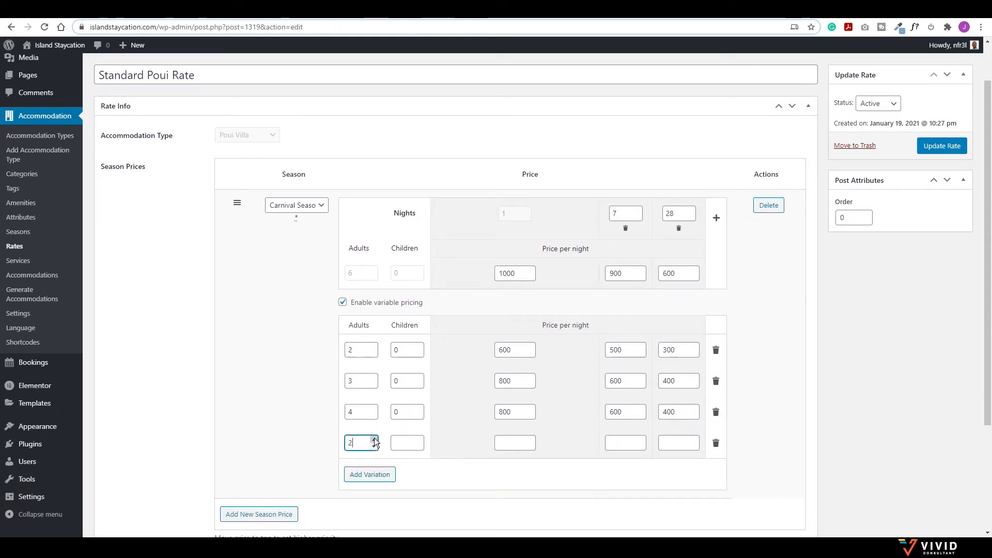
pyautogui.click(374, 439)
pyautogui.click(374, 439)
pyautogui.click(374, 439)
pyautogui.click(508, 442)
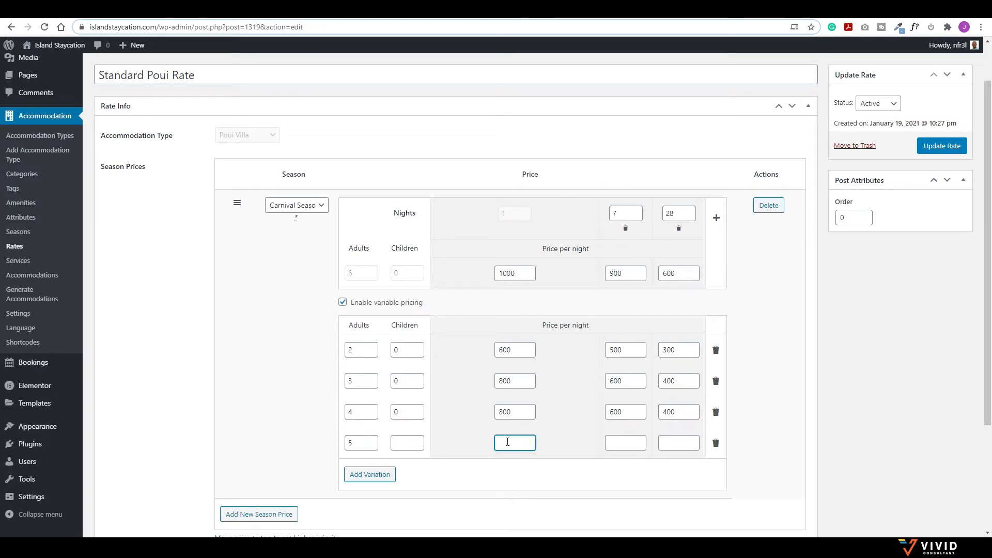
pyautogui.write('10')
pyautogui.click(374, 446)
pyautogui.click(374, 446)
pyautogui.click(374, 446)
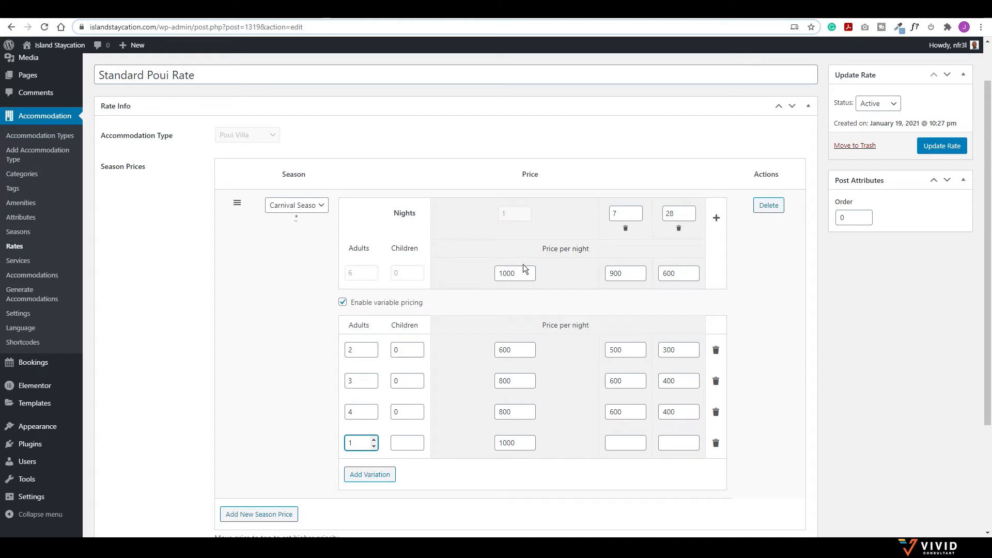
# Step: Copy the first row's prices 600, 500 and 300 into the new row
pyautogui.doubleClick(524, 445)
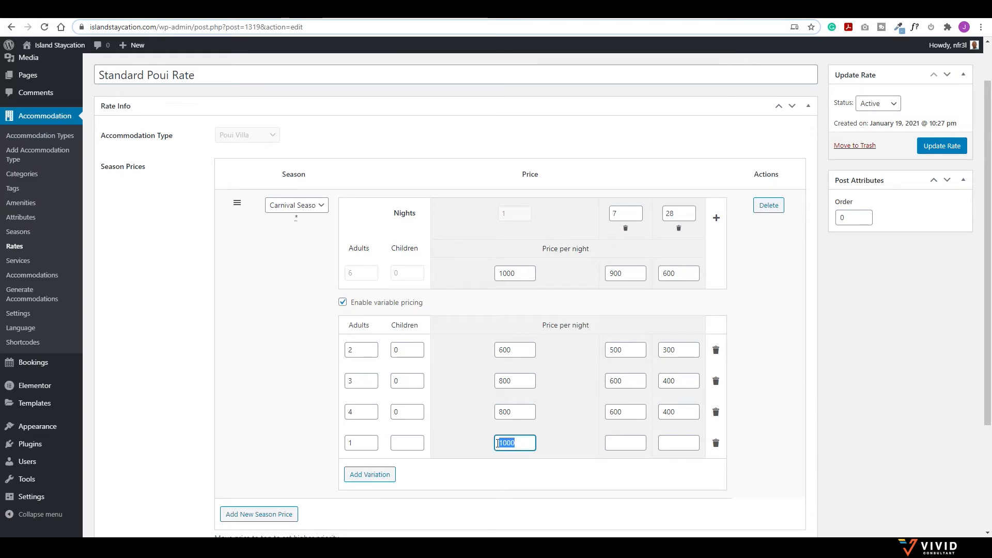
pyautogui.doubleClick(503, 349)
pyautogui.hotkey('ctrl', 'c')
pyautogui.doubleClick(511, 443)
pyautogui.hotkey('ctrl', 'v')
pyautogui.click(617, 350)
pyautogui.doubleClick(617, 350)
pyautogui.hotkey('ctrl', 'c')
pyautogui.click(624, 442)
pyautogui.hotkey('ctrl', 'v')
pyautogui.doubleClick(672, 350)
pyautogui.hotkey('ctrl', 'c')
pyautogui.click(676, 449)
pyautogui.hotkey('ctrl', 'v')
# Step: Set the new row's children count to 0
pyautogui.click(418, 445)
pyautogui.write('0')
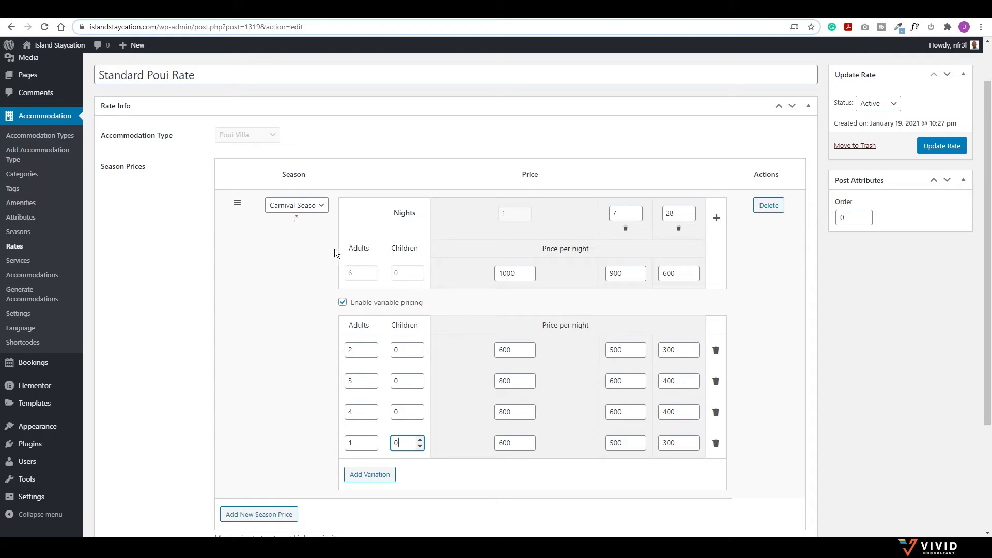
pyautogui.scroll(-2, 345, 238)
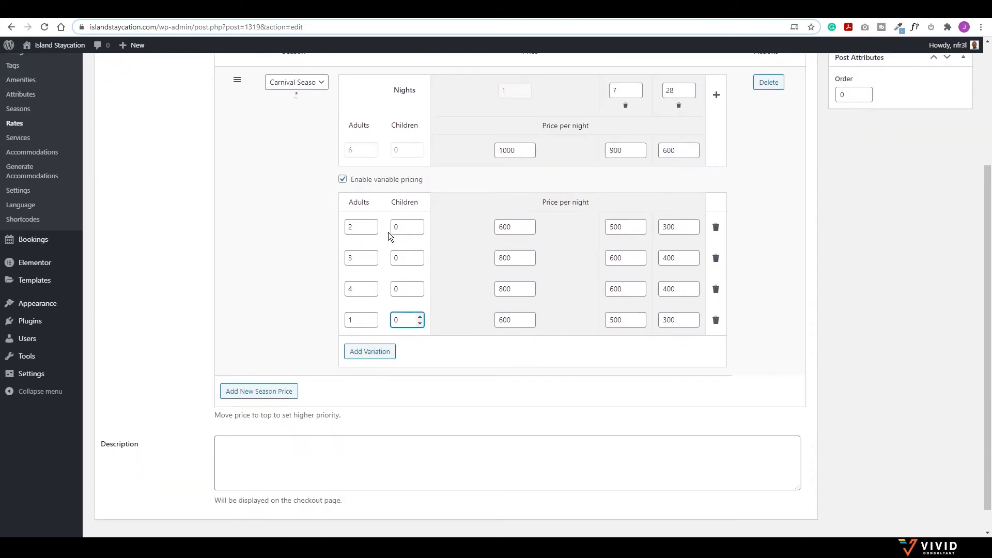
# Step: Add an Easter Season price block with 1200 per night
pyautogui.click(261, 364)
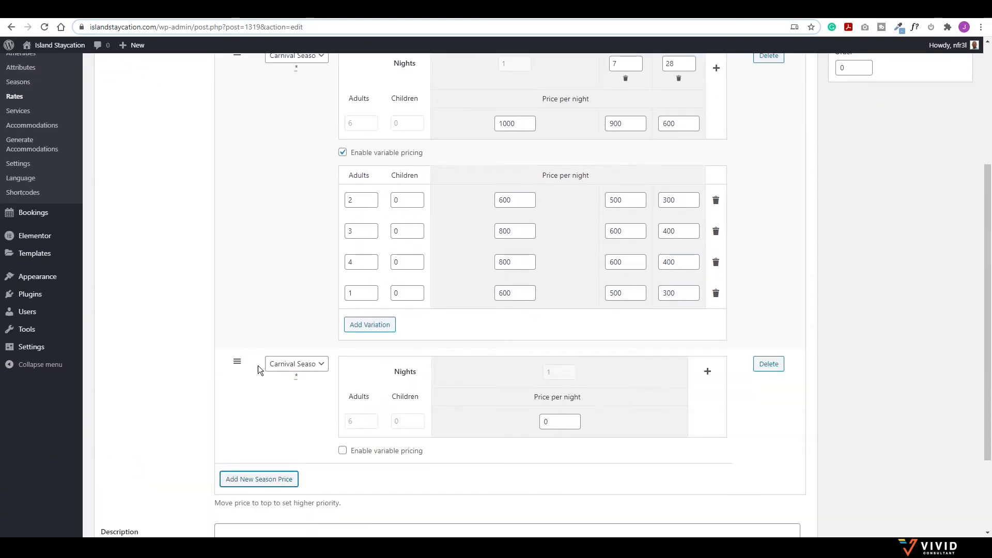
pyautogui.click(316, 364)
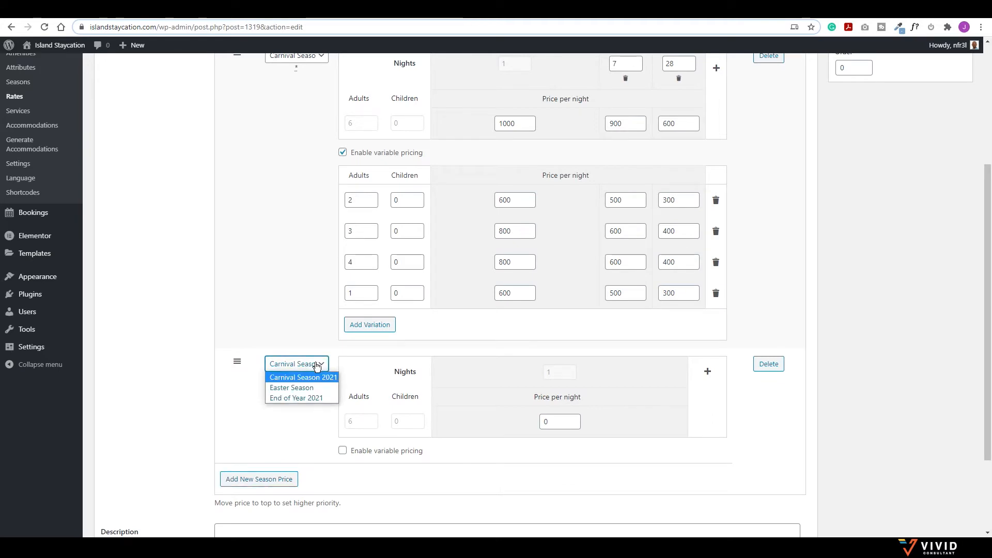
pyautogui.click(296, 387)
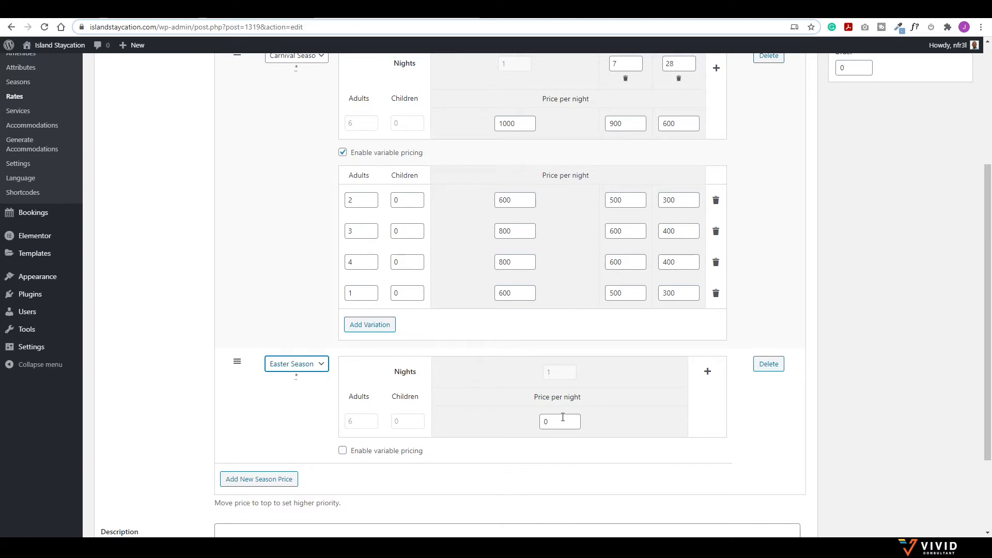
pyautogui.moveTo(555, 422); pyautogui.dragTo(537, 412)
pyautogui.write('1200')
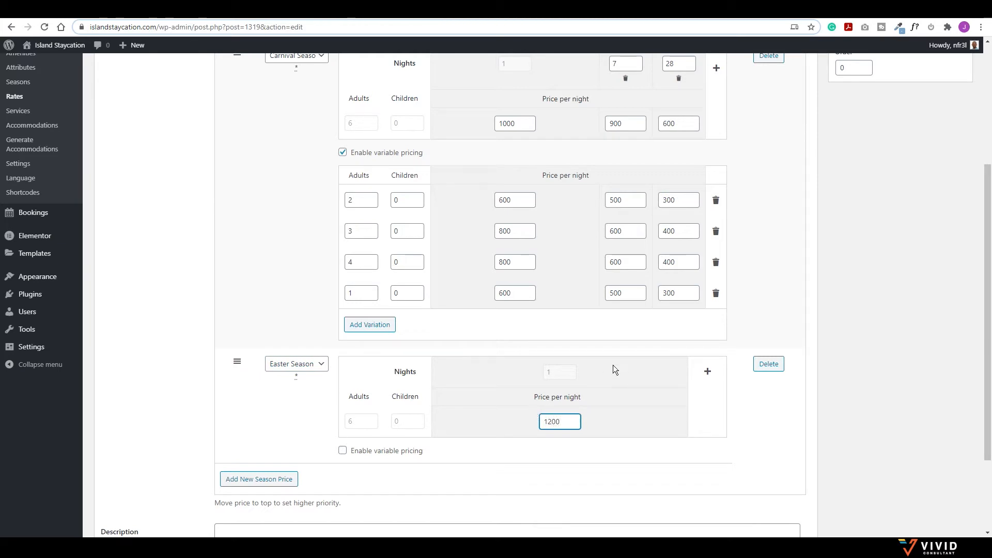
# Step: Add Easter tiers of 1000 from 7 nights and 800 from 28 nights, then update the rate
pyautogui.click(708, 371)
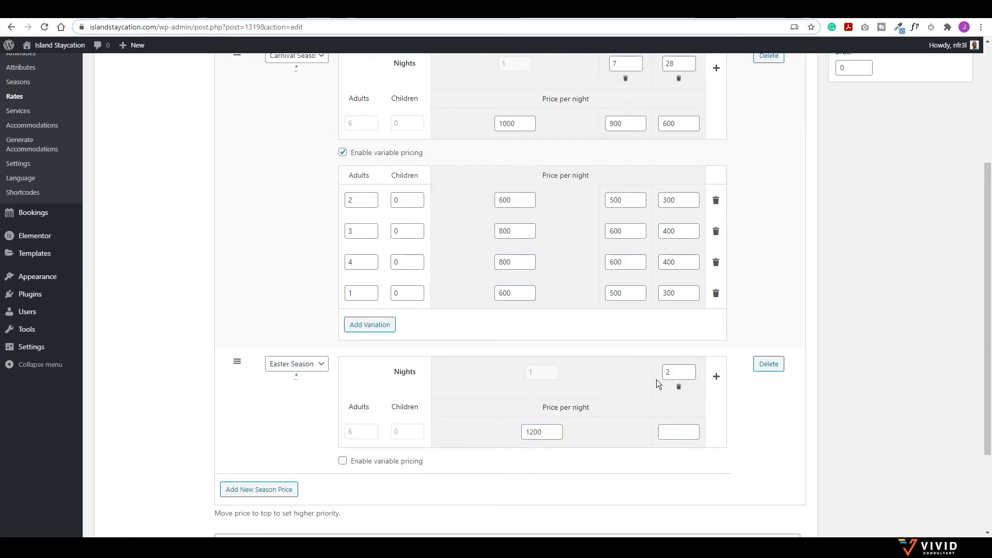
pyautogui.moveTo(681, 372); pyautogui.dragTo(639, 371)
pyautogui.write('7')
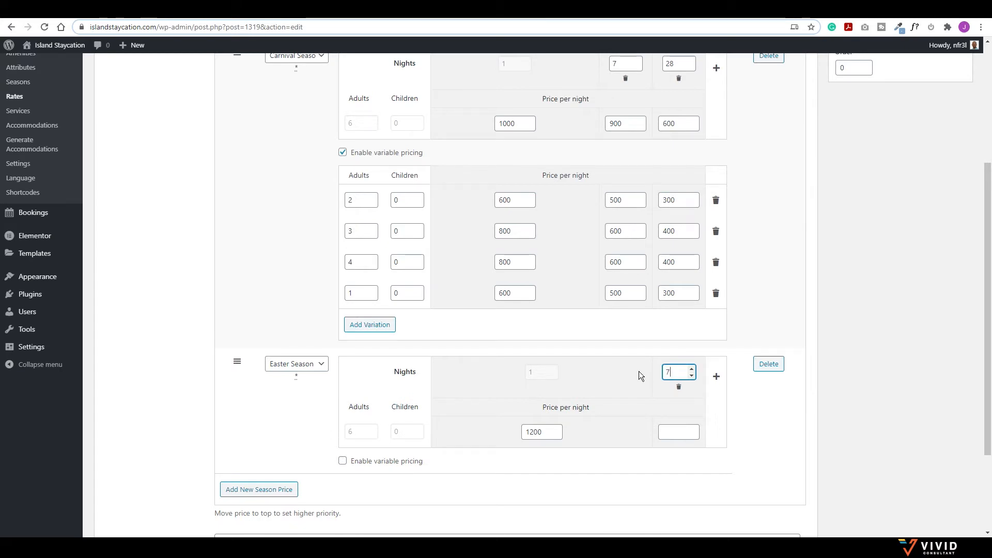
pyautogui.click(670, 434)
pyautogui.write('1000')
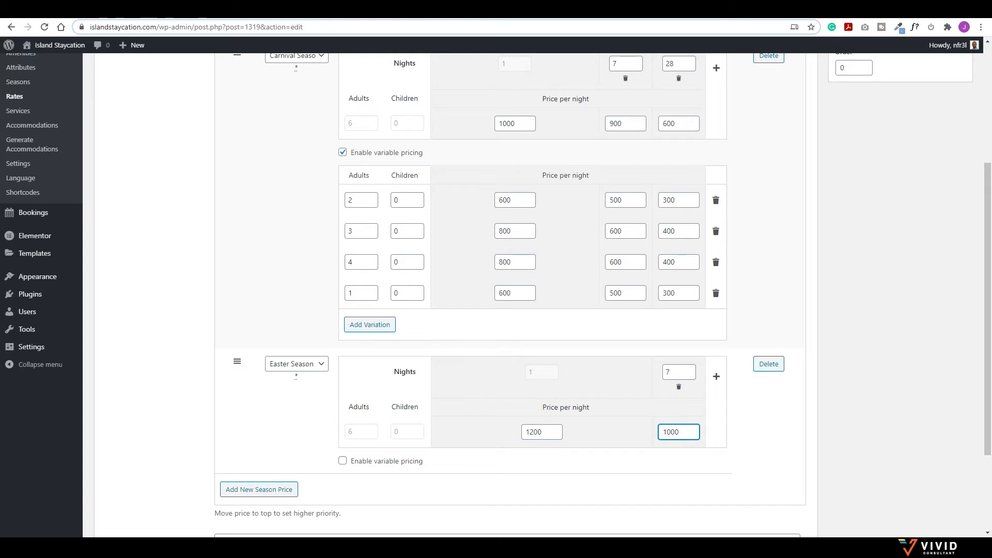
pyautogui.click(715, 376)
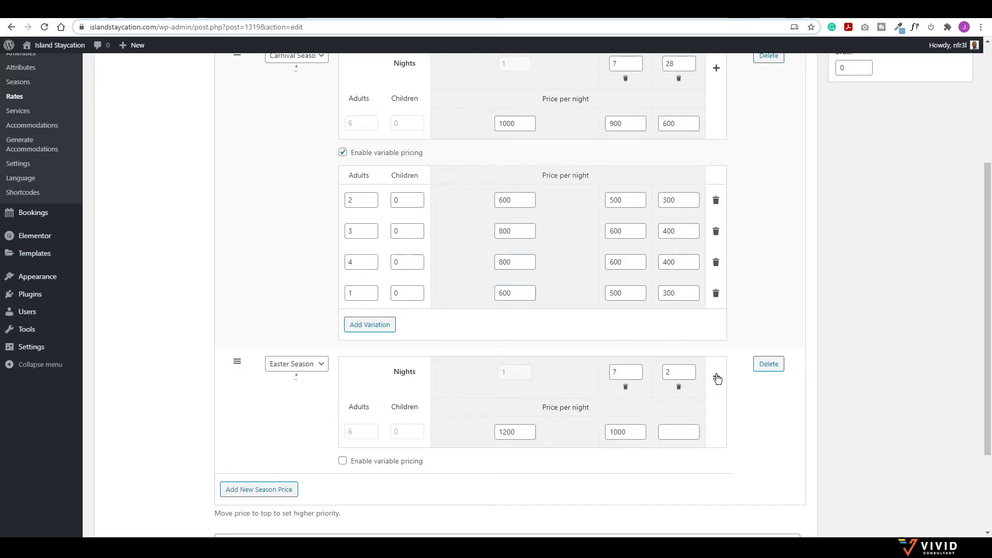
pyautogui.click(681, 372)
pyautogui.write('8')
pyautogui.click(666, 432)
pyautogui.write('800')
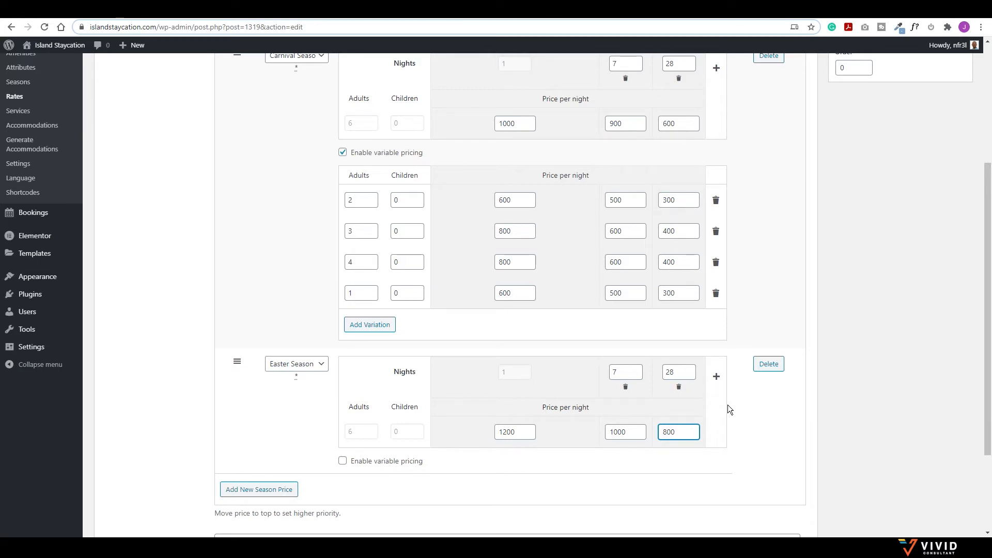
pyautogui.click(950, 196)
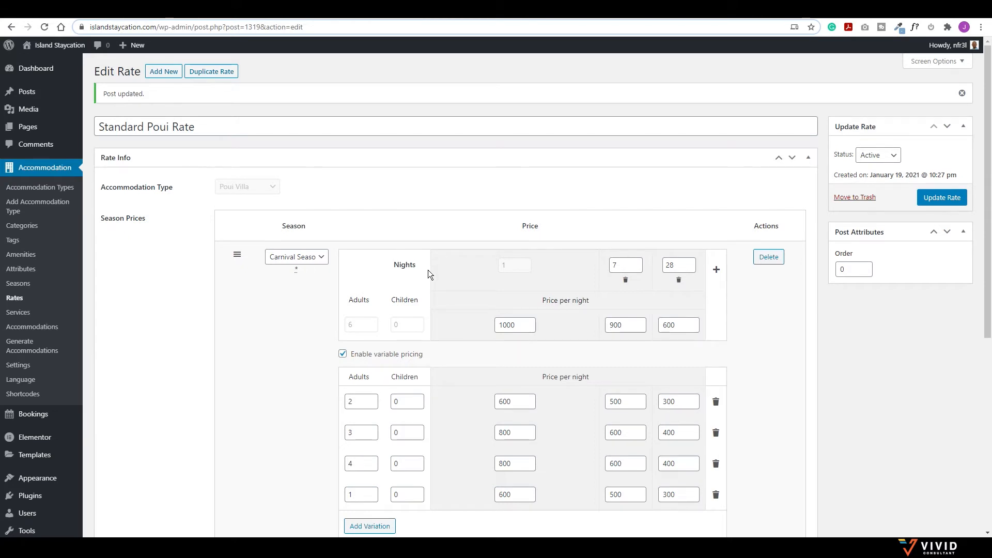
# Step: Duplicate Standard Poui Rate, rename the copy Standard Orchid Rate, assign Orchid Villa, and save
pyautogui.click(206, 75)
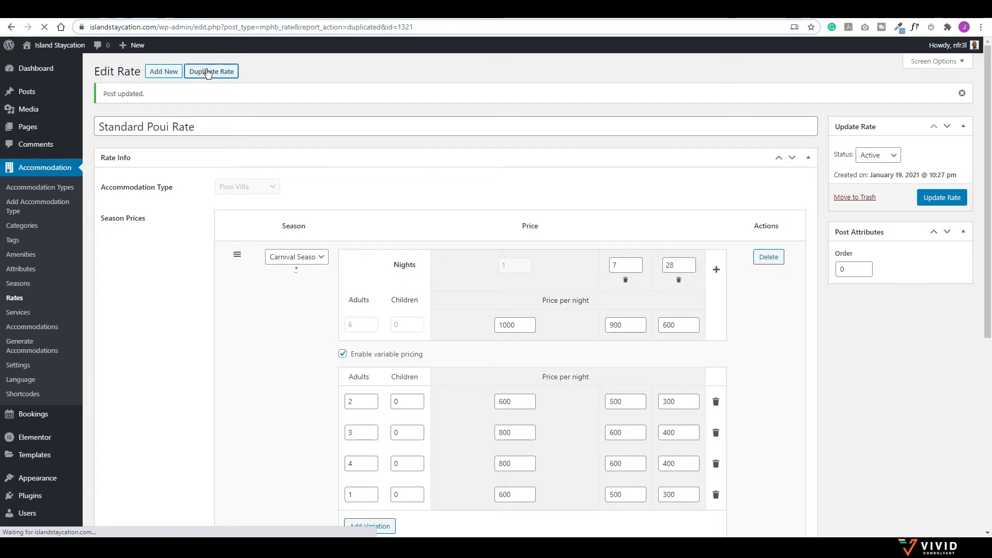
pyautogui.moveTo(132, 215)
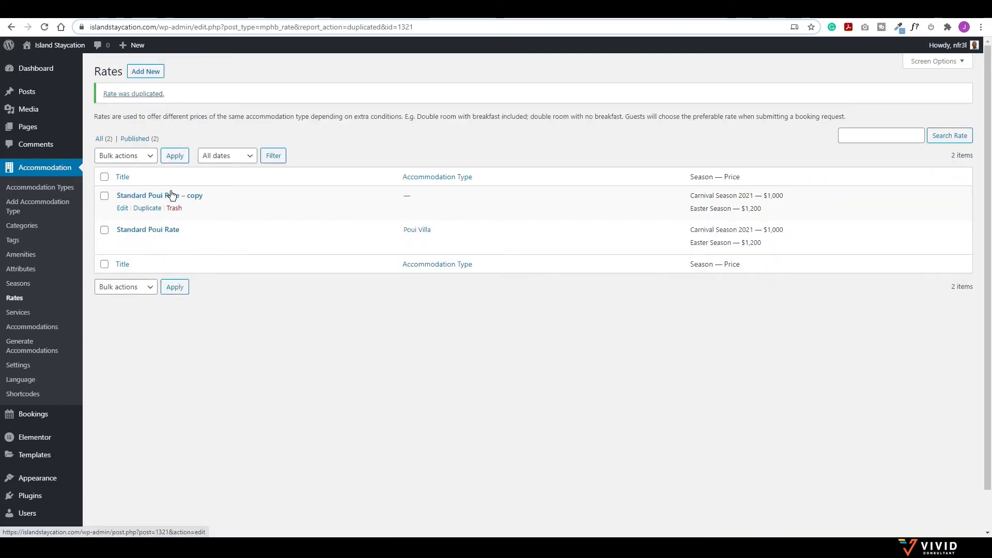
pyautogui.click(123, 209)
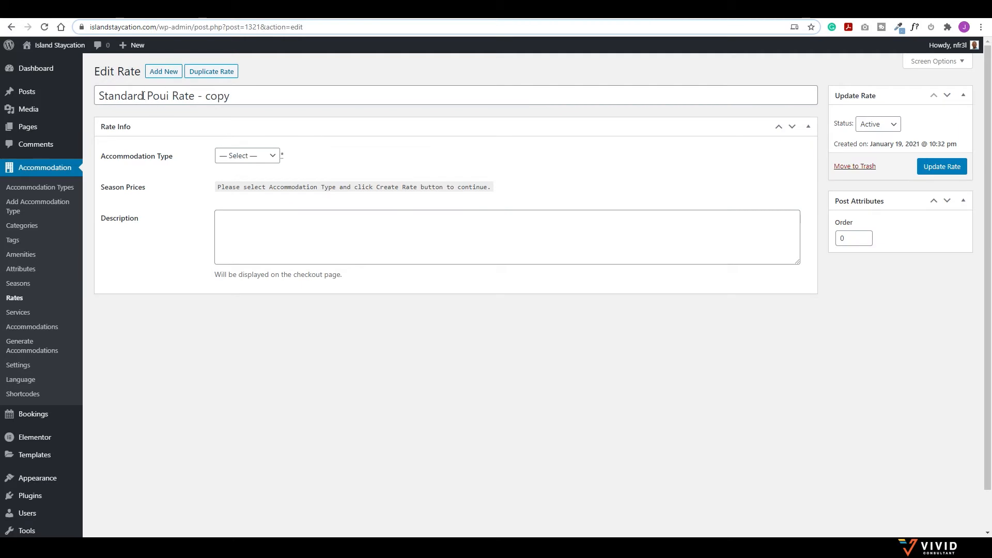
pyautogui.moveTo(231, 96); pyautogui.dragTo(148, 97)
pyautogui.press('BackSpace')
pyautogui.press('BackSpace')
pyautogui.write('Orchid')
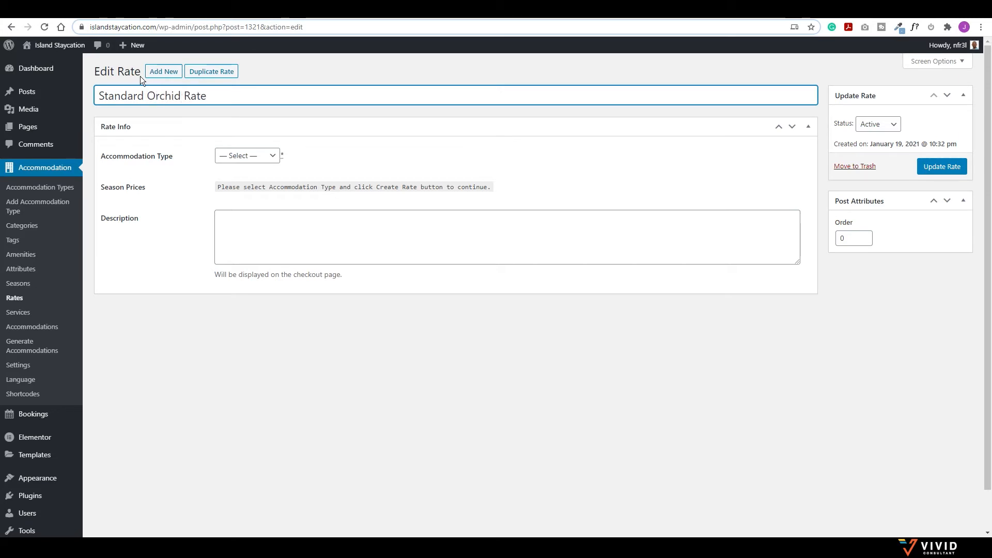
pyautogui.click(258, 155)
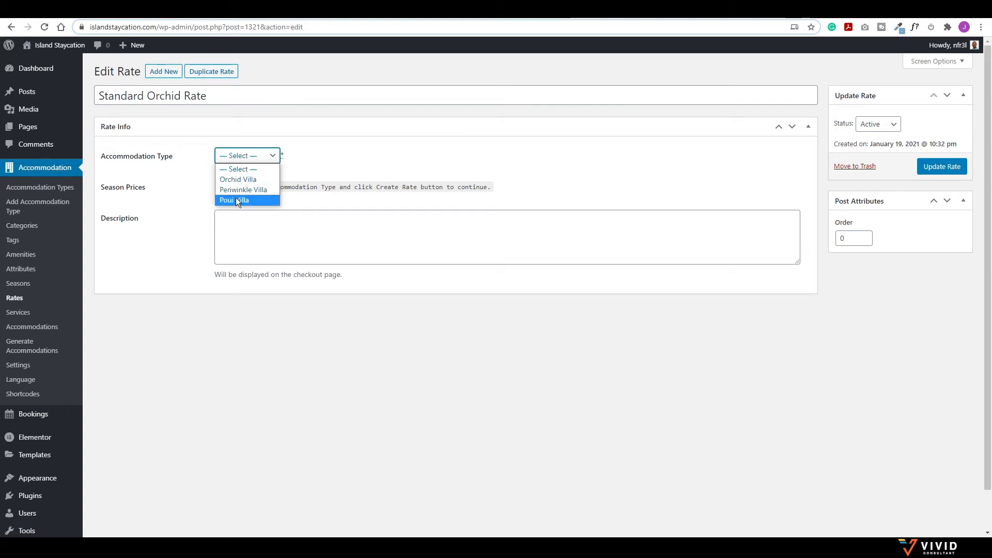
pyautogui.click(237, 180)
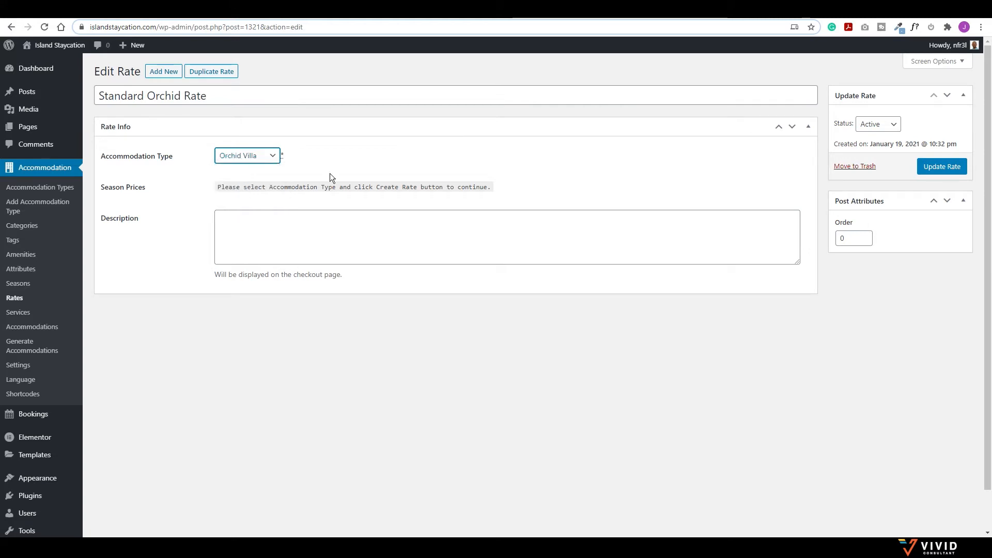
pyautogui.click(933, 168)
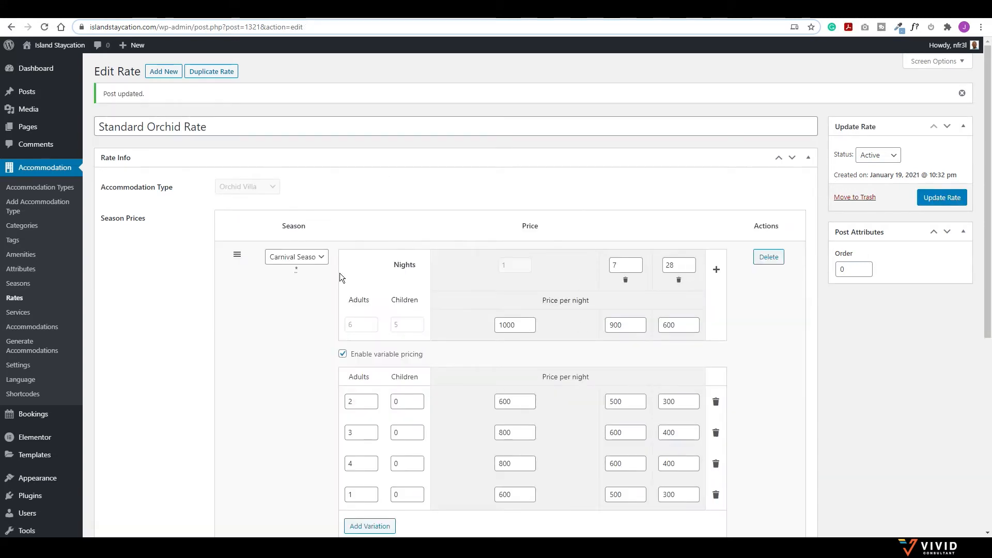
# Step: Change the Orchid rate's Carnival Season prices to 1100, 1000 and 800
pyautogui.scroll(-1, 366, 319)
pyautogui.scroll(-5, 386, 327)
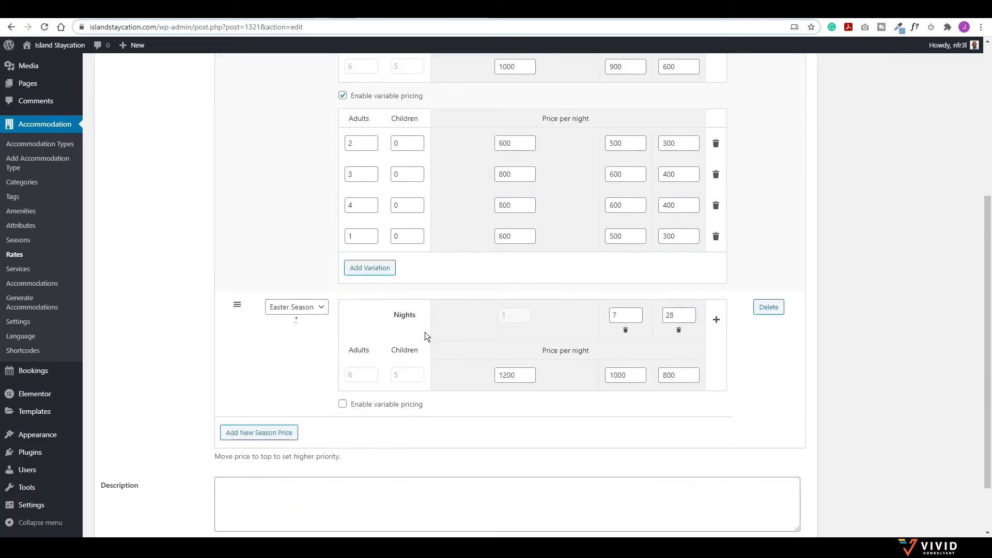
pyautogui.scroll(6, 534, 376)
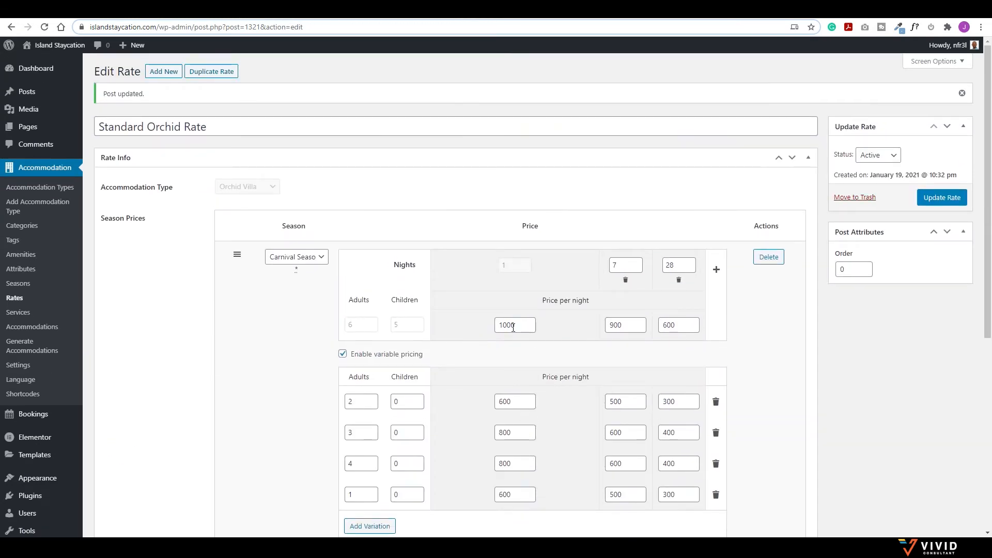
pyautogui.moveTo(515, 325); pyautogui.dragTo(503, 325)
pyautogui.press('BackSpace')
pyautogui.write('100')
pyautogui.moveTo(634, 325); pyautogui.dragTo(559, 321)
pyautogui.write('1000')
pyautogui.press('Tab')
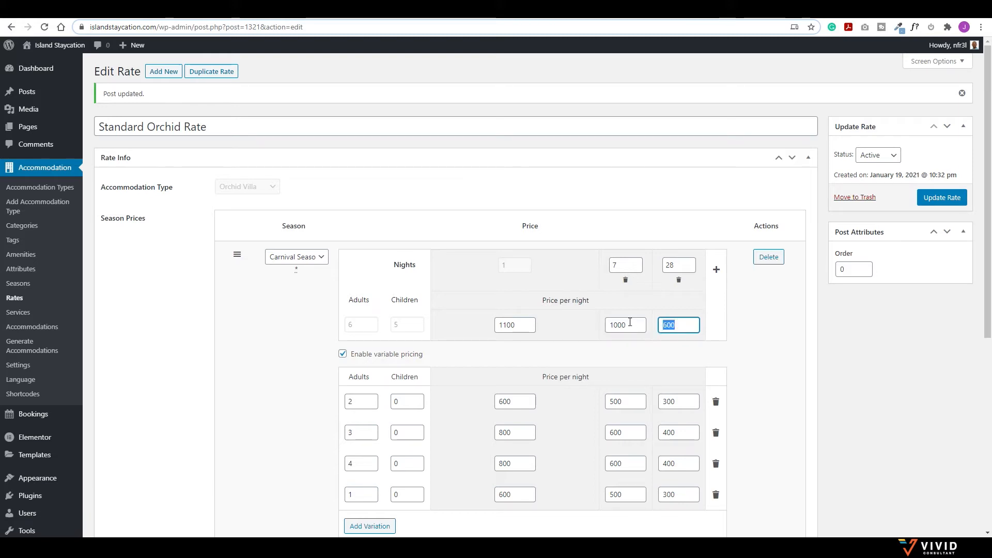
pyautogui.write('800')
pyautogui.scroll(-2, 542, 374)
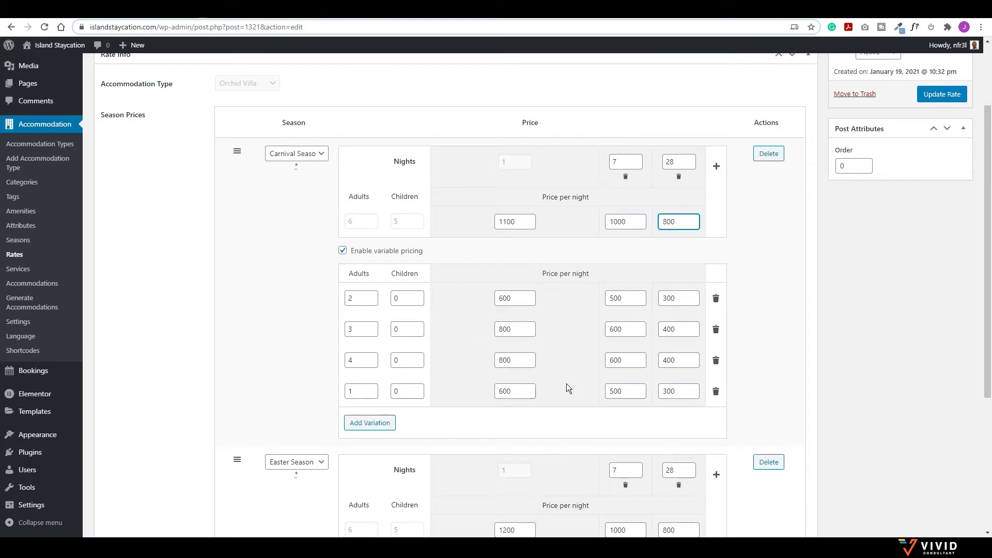
# Step: Save the Orchid rate, then duplicate it and assign the copy to Periwinkle Villa
pyautogui.scroll(-1, 640, 390)
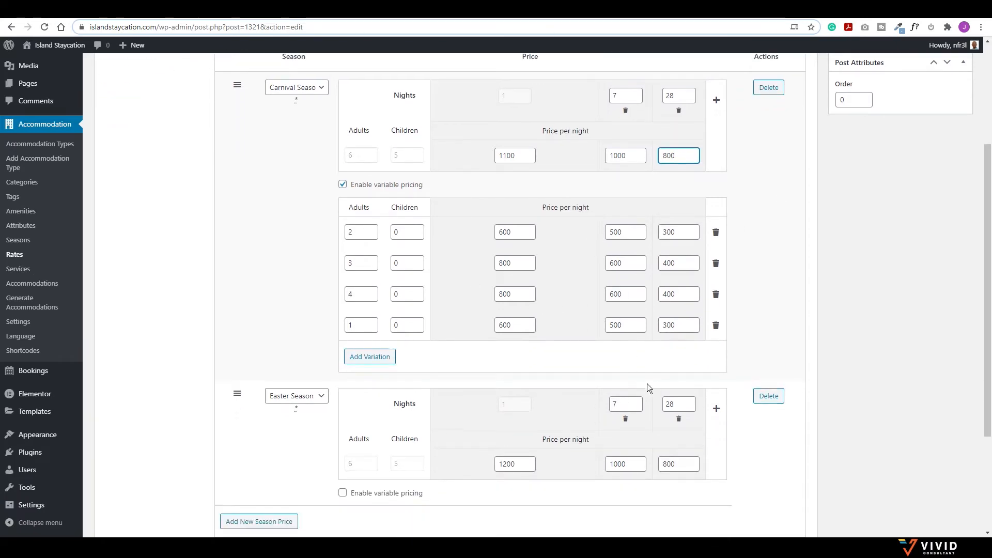
pyautogui.scroll(3, 672, 362)
pyautogui.click(941, 198)
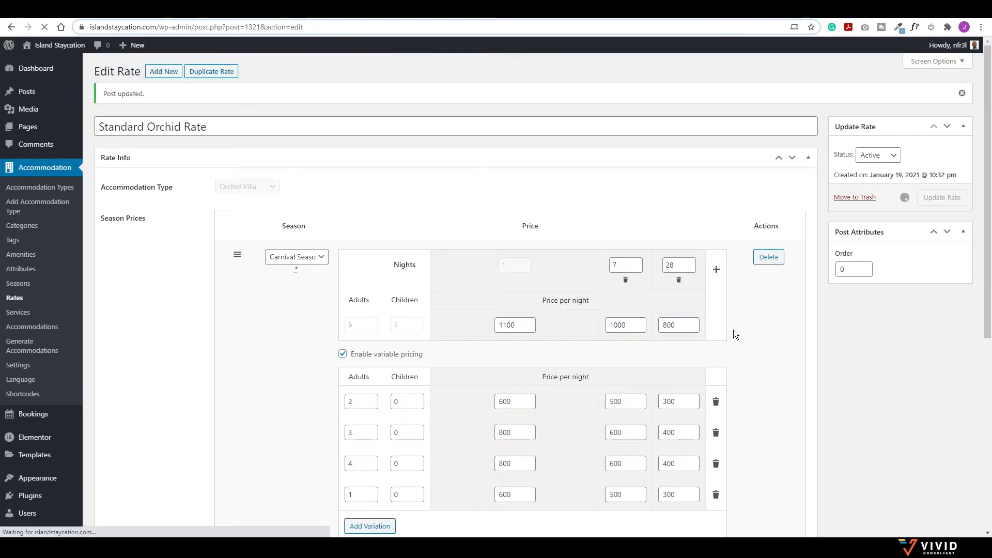
pyautogui.click(214, 74)
pyautogui.click(122, 208)
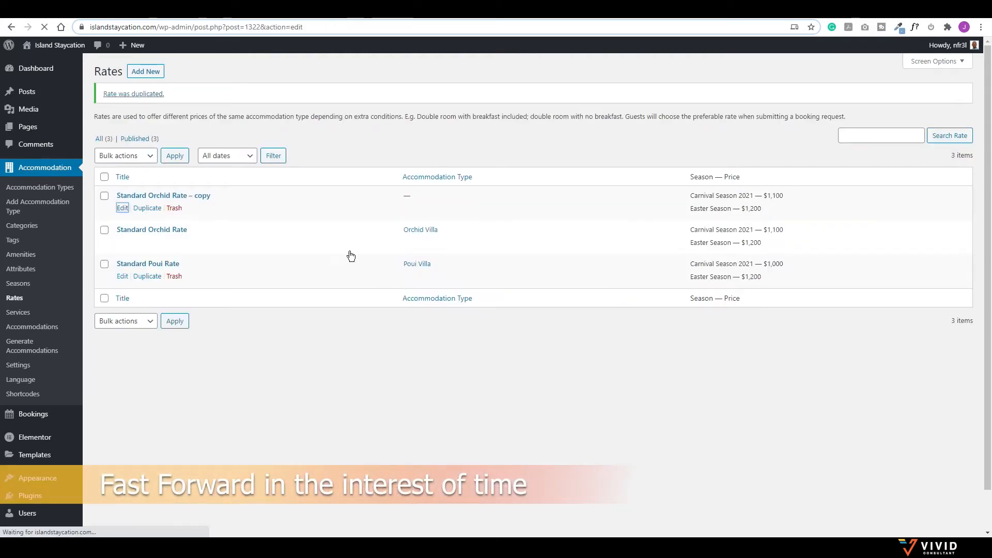
pyautogui.click(247, 156)
pyautogui.click(227, 185)
pyautogui.click(941, 166)
# Step: Rename the copy to Standard Periwinkle Rate
pyautogui.doubleClick(124, 127)
pyautogui.doubleClick(150, 127)
pyautogui.write('Periwinkle')
pyautogui.press('End')
pyautogui.press('BackSpace')
pyautogui.press('BackSpace')
pyautogui.press('BackSpace')
pyautogui.press('BackSpace')
pyautogui.press('BackSpace')
pyautogui.press('BackSpace')
pyautogui.press('BackSpace')
# Step: Change the Periwinkle rate's Carnival Season prices to 1300, 1100 and 900 and update it
pyautogui.click(506, 324)
pyautogui.press('BackSpace')
pyautogui.write('3')
pyautogui.click(616, 328)
pyautogui.press('BackSpace')
pyautogui.write('1')
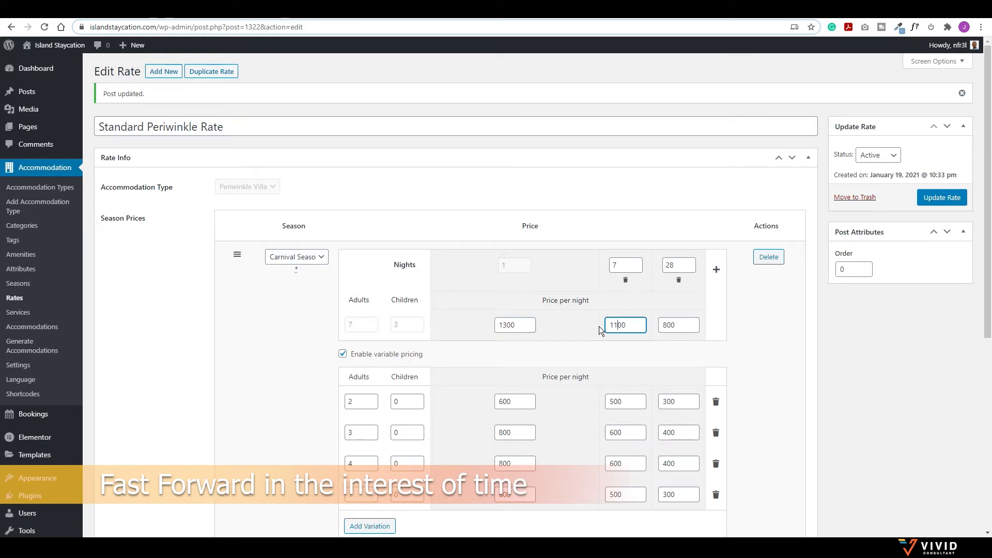
pyautogui.doubleClick(667, 325)
pyautogui.write('900')
pyautogui.scroll(-2, 667, 349)
pyautogui.scroll(2, 355, 293)
pyautogui.click(940, 199)
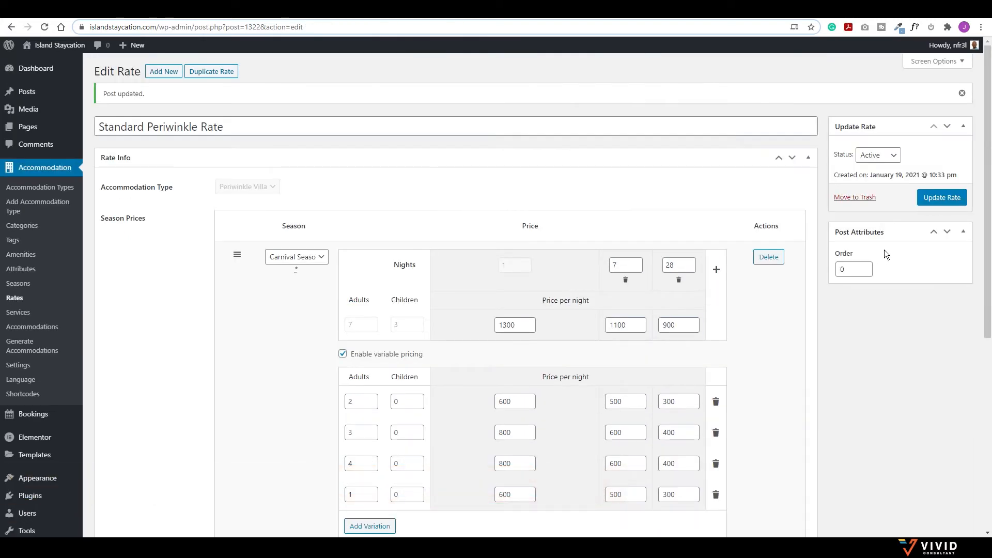
pyautogui.click(19, 367)
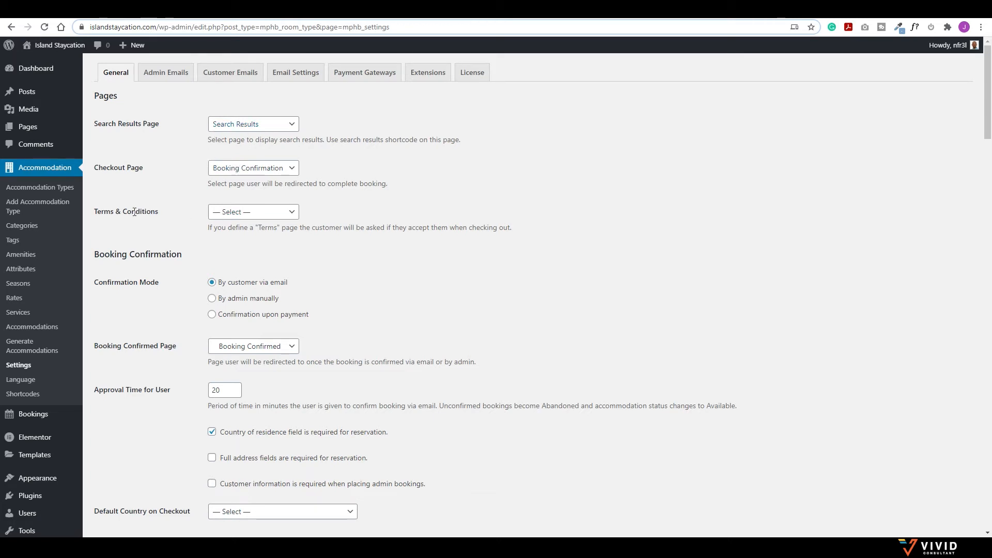
# Step: Look through the Terms & Conditions page choices, leaving it unset
pyautogui.click(251, 214)
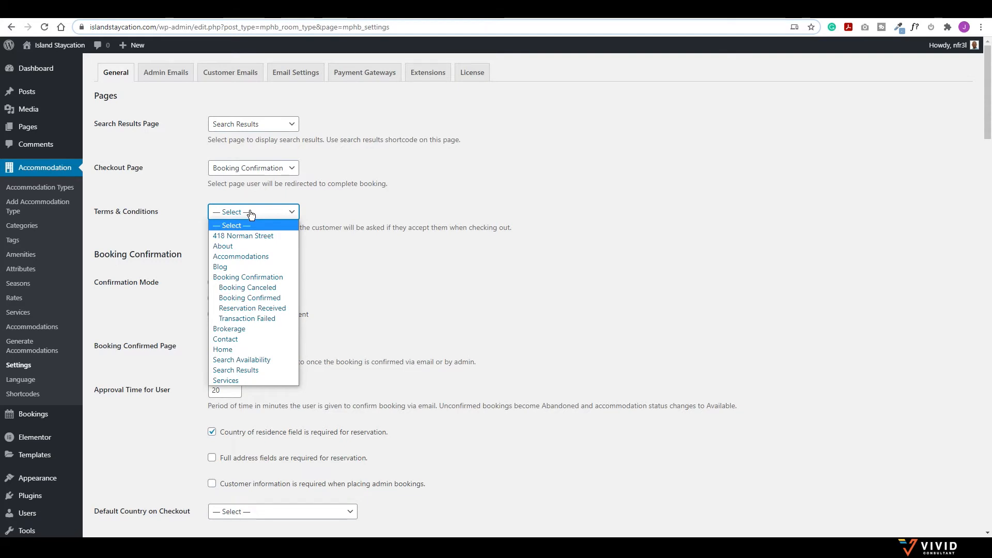
pyautogui.click(289, 213)
pyautogui.scroll(-1, 225, 264)
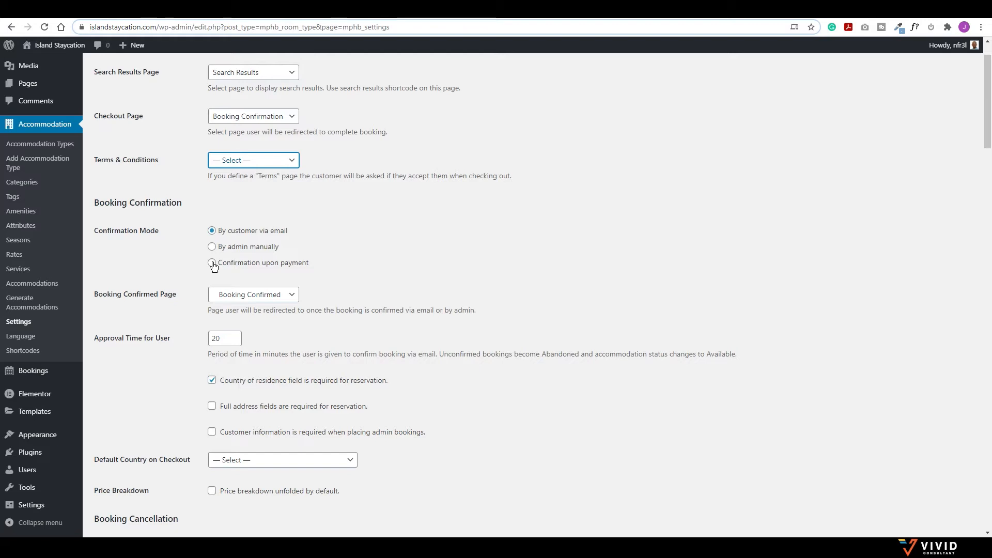
pyautogui.scroll(-1, 214, 266)
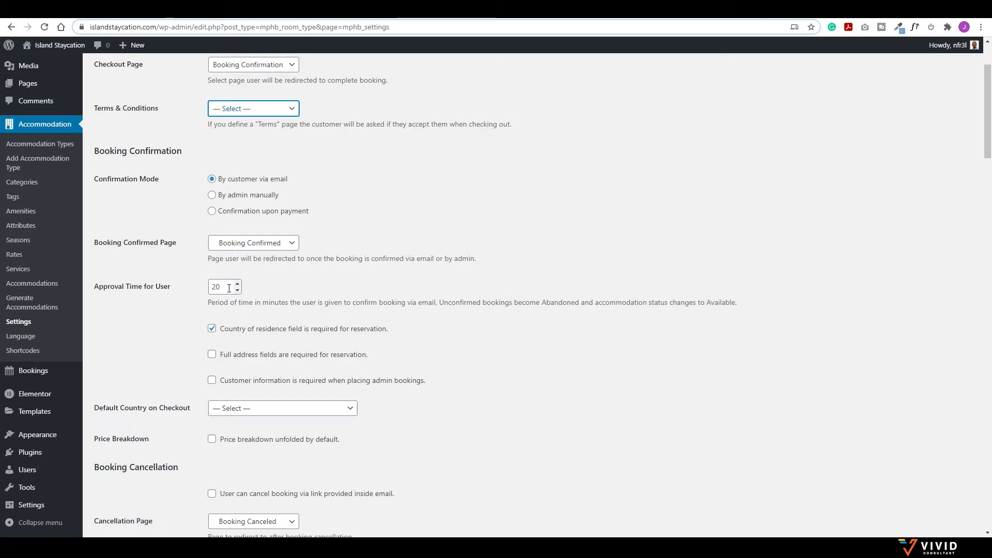
pyautogui.scroll(-1, 227, 288)
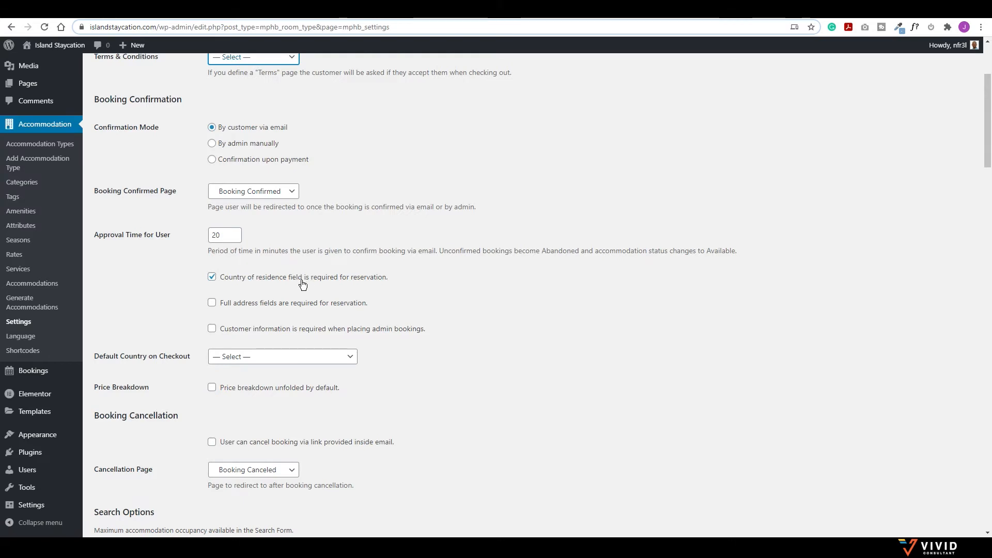
pyautogui.scroll(-1, 263, 267)
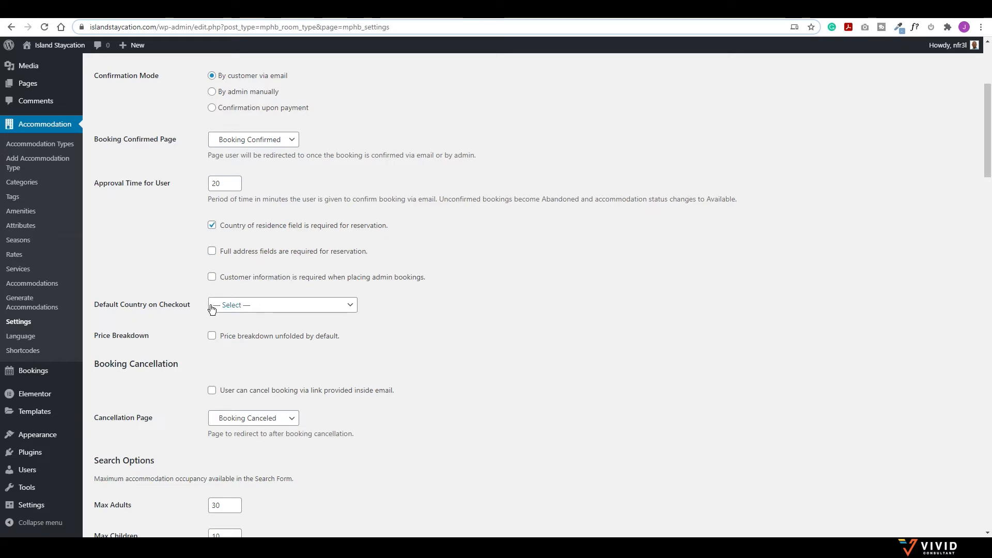
# Step: Choose Trinidad and Tobago as the Default Country on Checkout
pyautogui.click(231, 305)
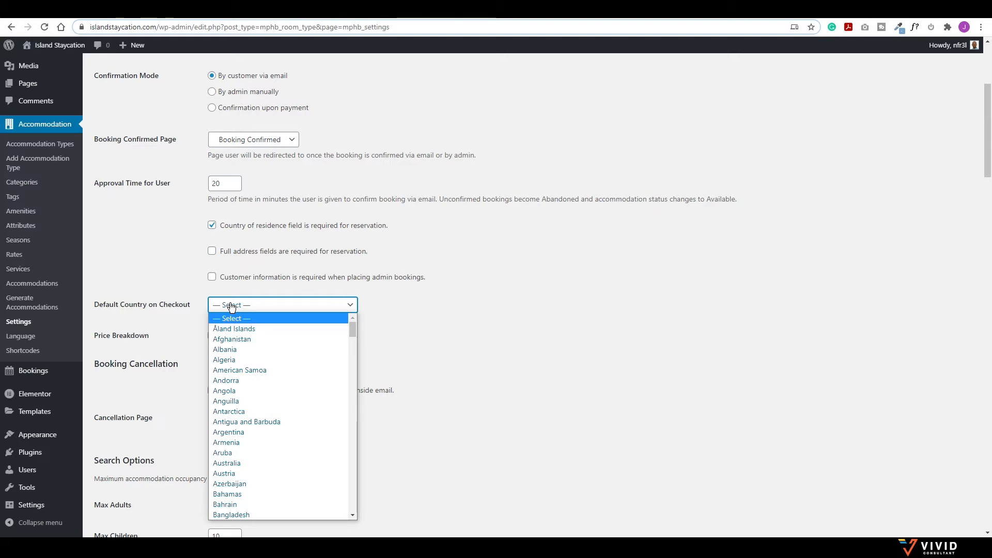
pyautogui.write('tr')
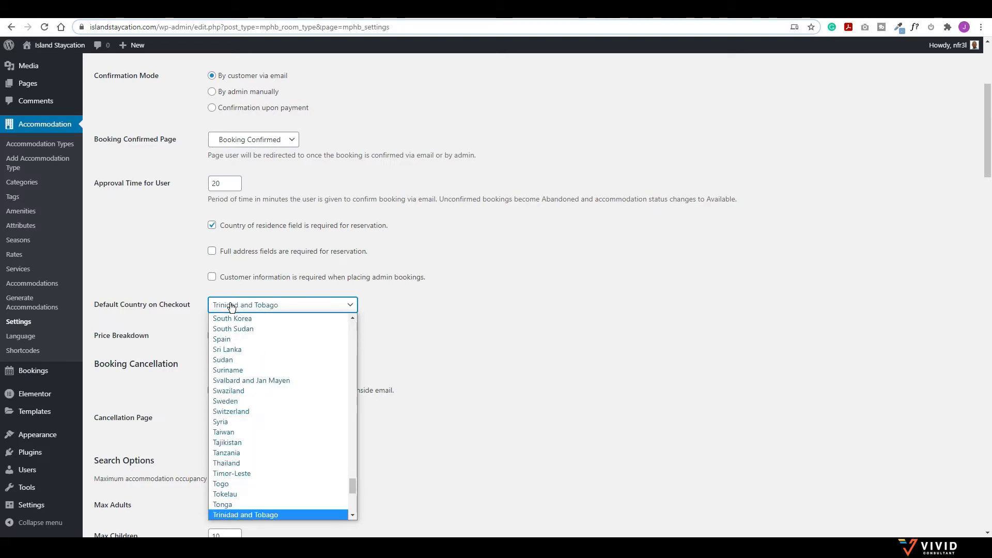
pyautogui.click(243, 511)
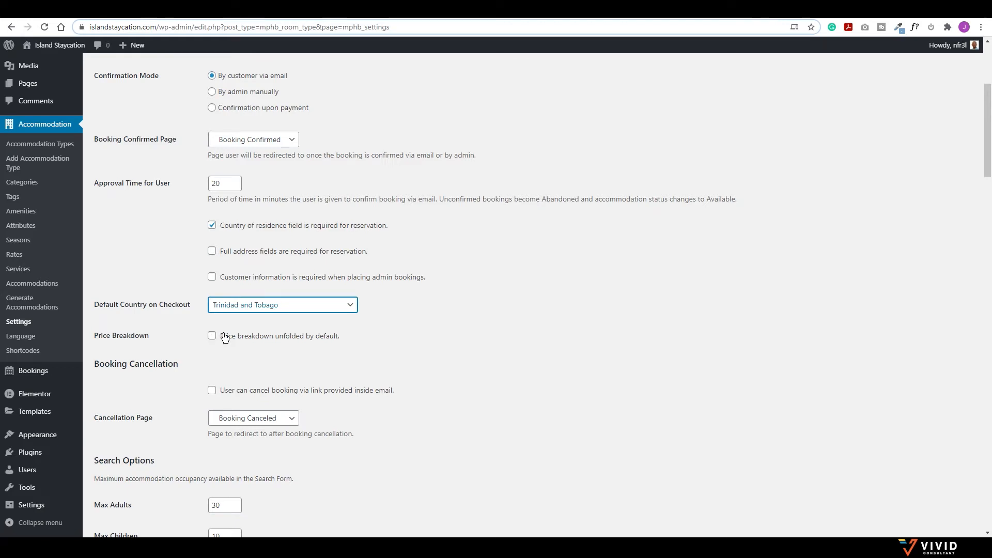
pyautogui.scroll(-2, 196, 305)
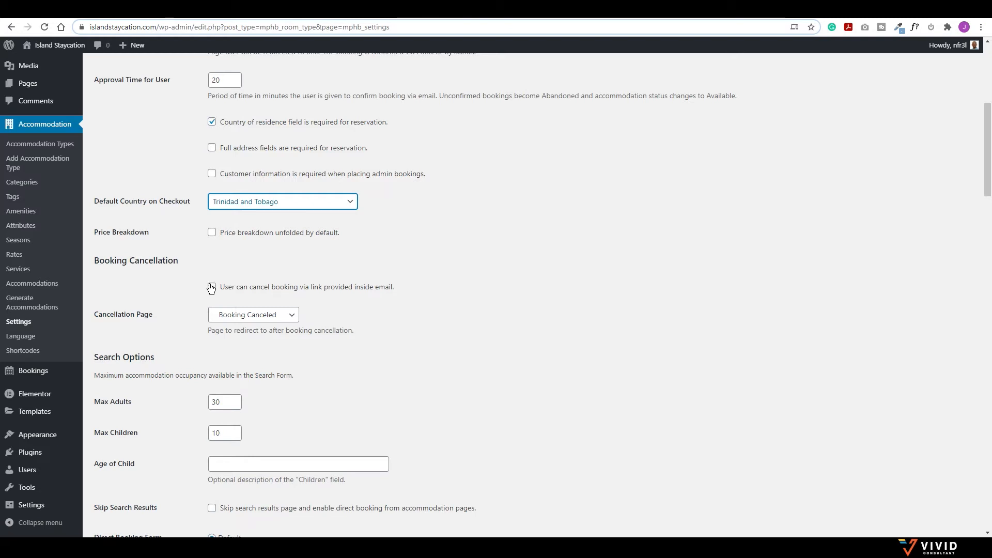
pyautogui.scroll(-3, 211, 287)
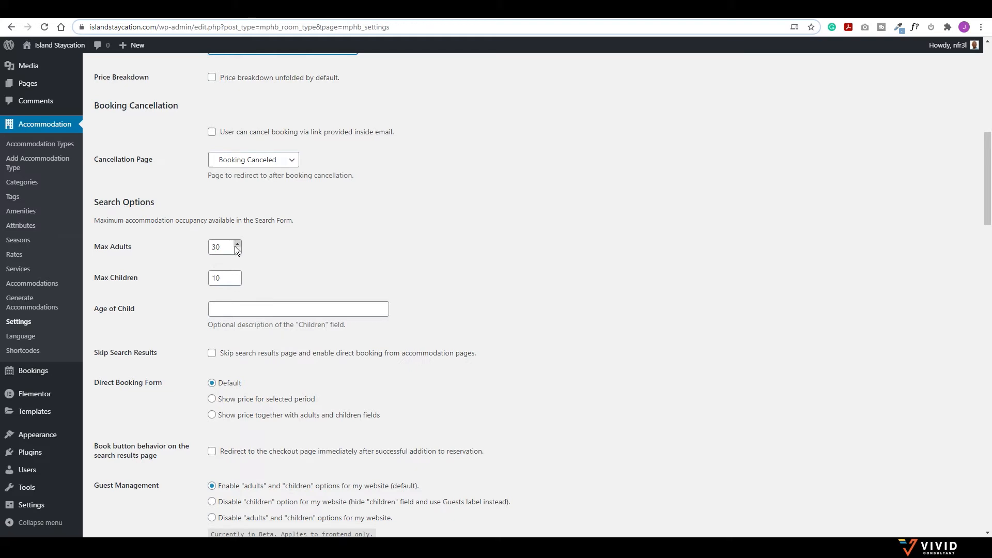
# Step: Change Max Adults from 30 to 24 in Search Options
pyautogui.moveTo(235, 246); pyautogui.dragTo(195, 243)
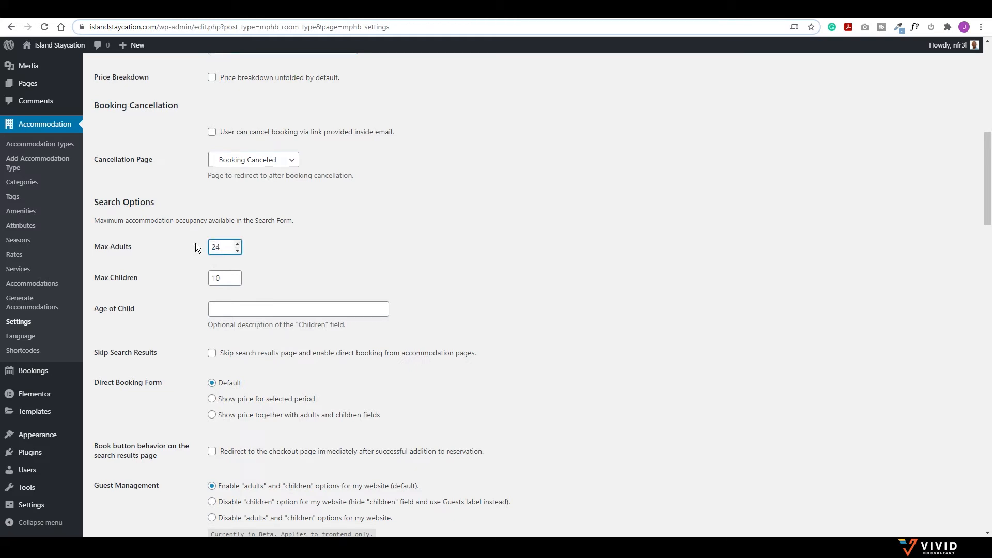
pyautogui.write('24')
pyautogui.click(229, 307)
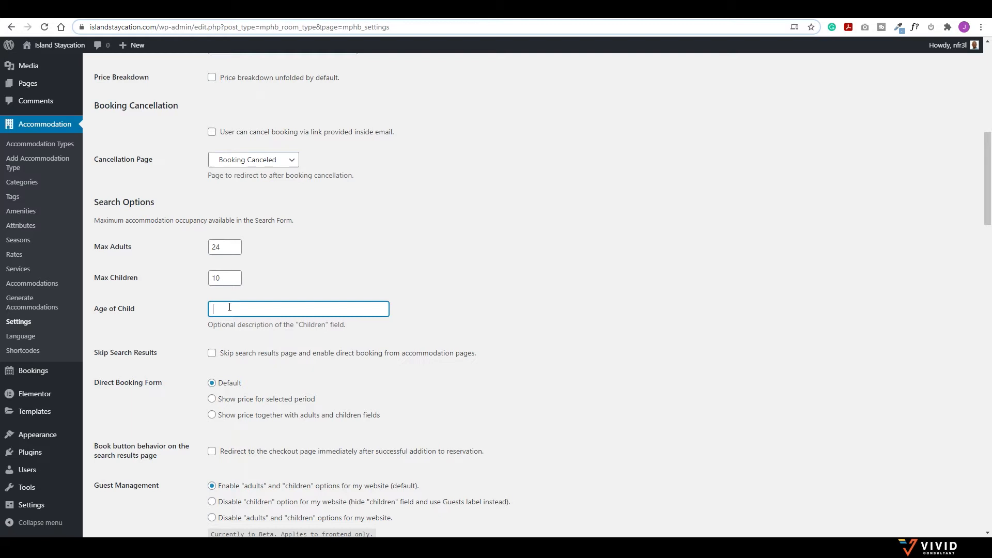
pyautogui.scroll(-1, 233, 308)
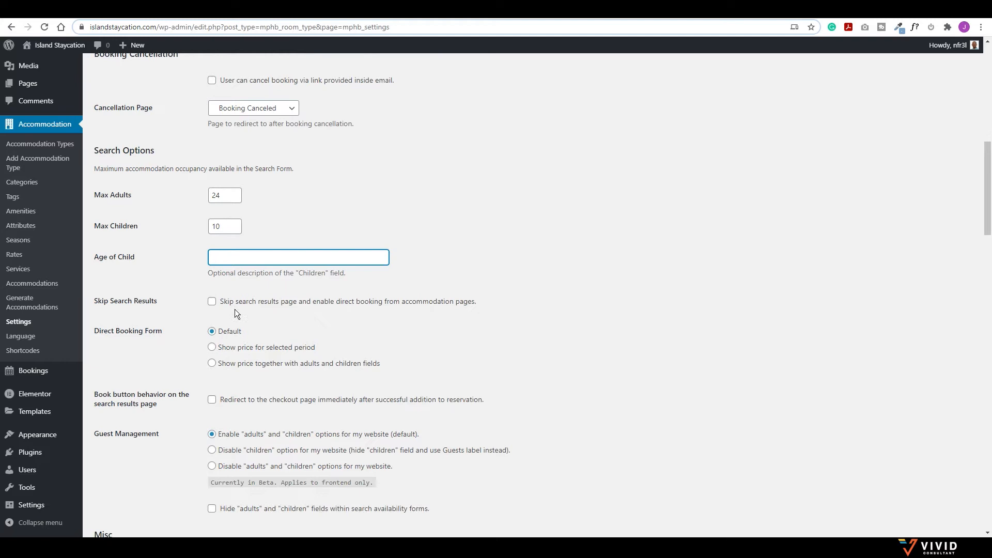
pyautogui.scroll(-2, 287, 317)
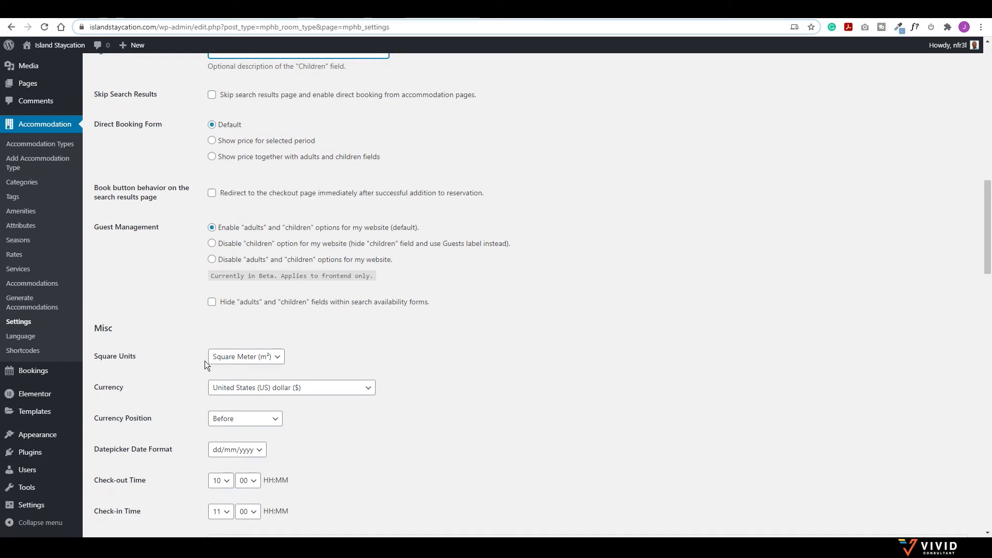
# Step: Keep Trinidad and Tobago dollar as the currency and close the list
pyautogui.click(283, 393)
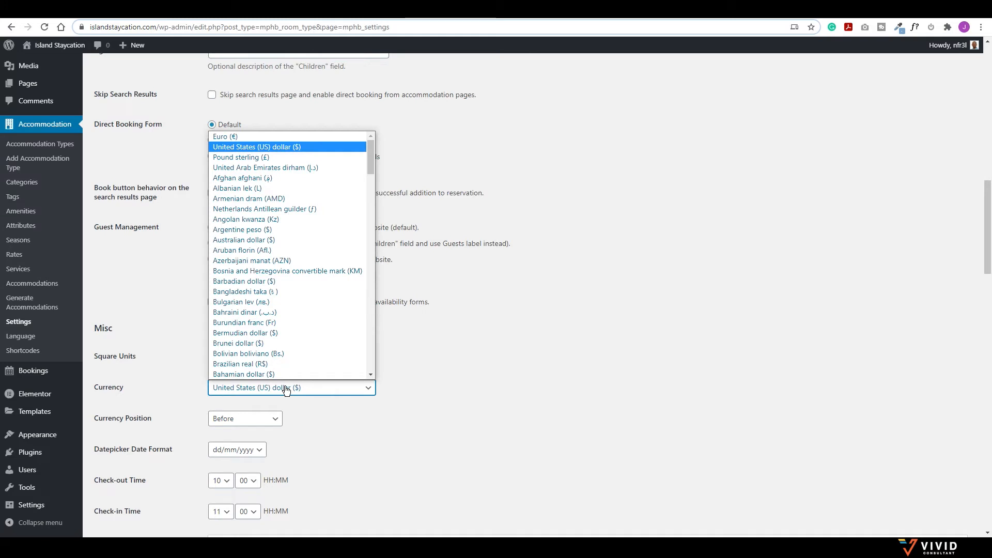
pyautogui.write('tri')
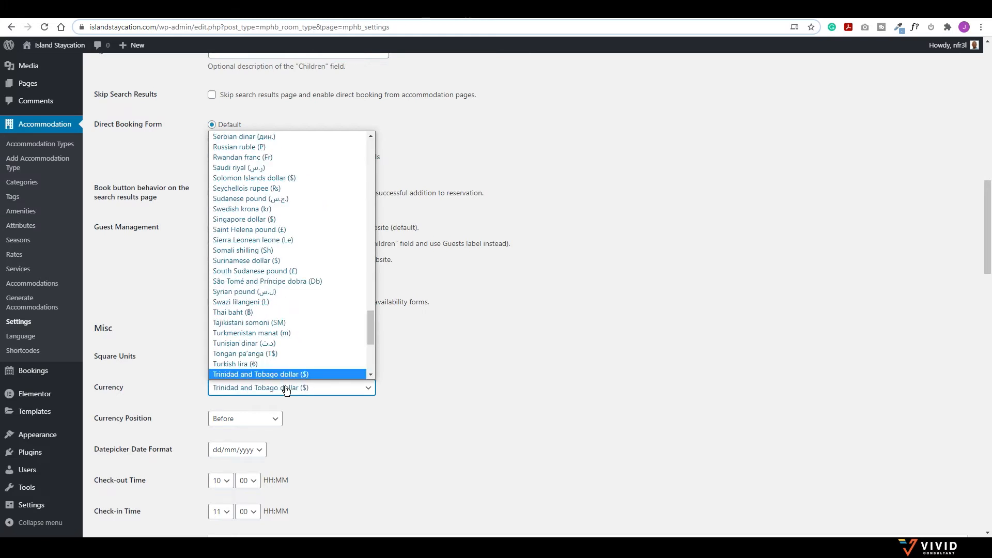
pyautogui.scroll(-1, 289, 380)
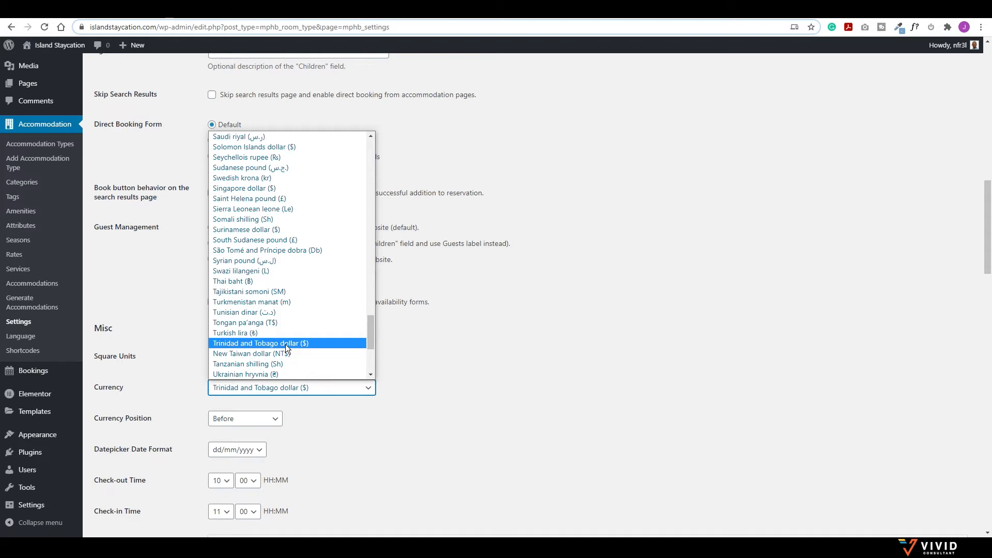
pyautogui.click(285, 344)
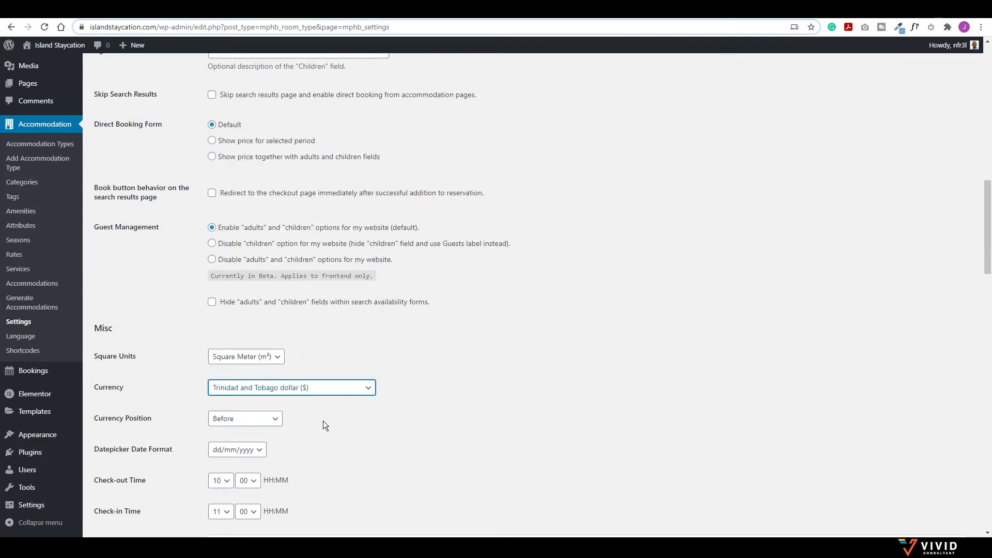
pyautogui.scroll(-1, 344, 395)
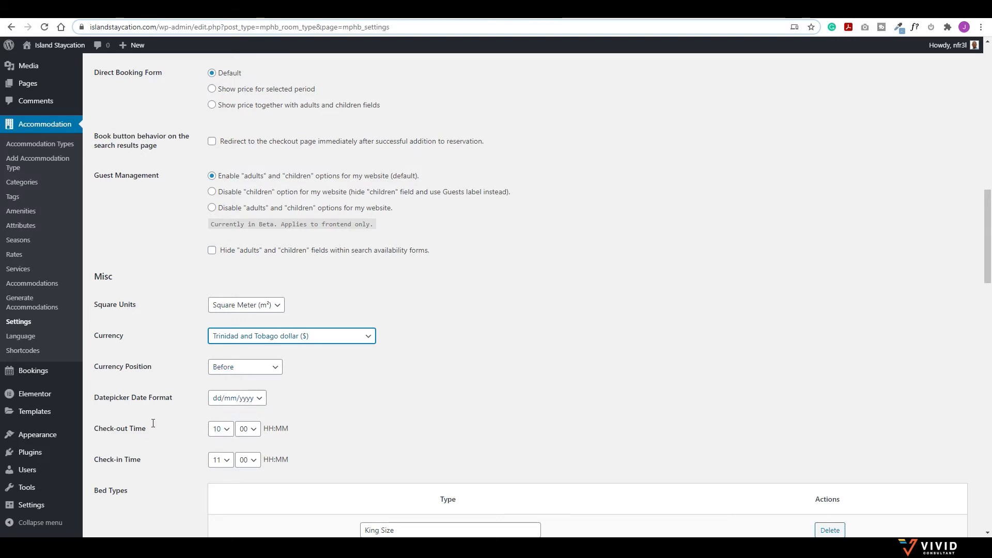
pyautogui.scroll(-3, 243, 434)
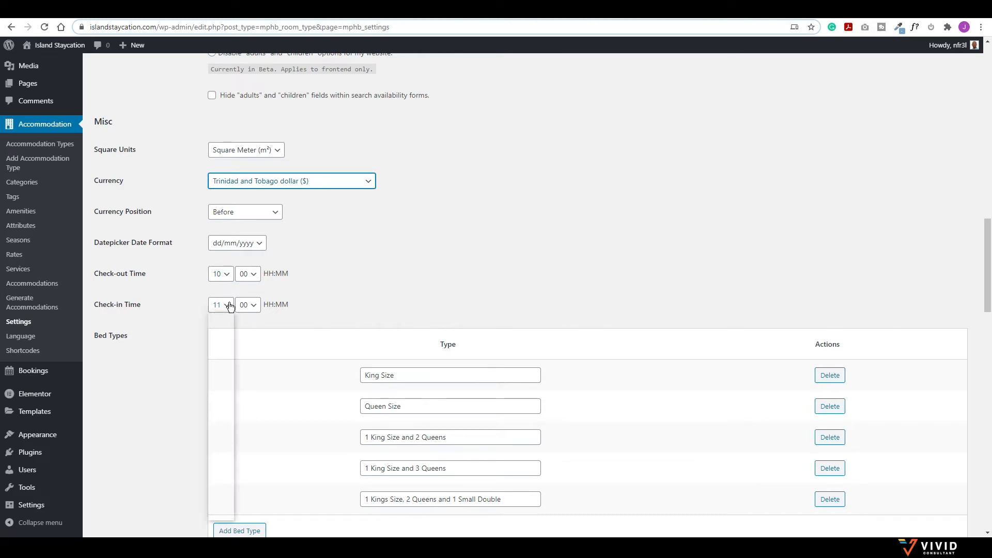
# Step: Set the check-in hour to 15 and the check-out hour to 11
pyautogui.click(228, 305)
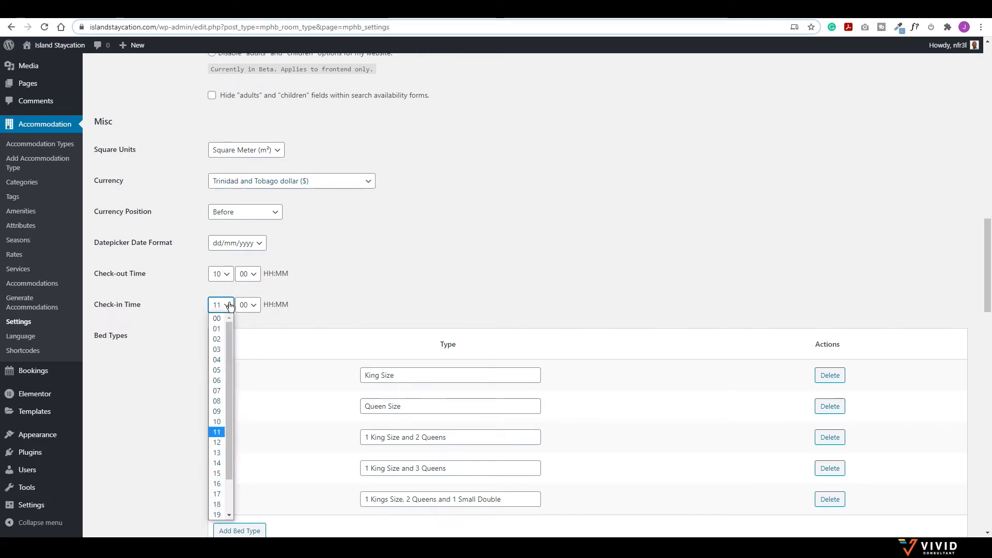
pyautogui.click(219, 473)
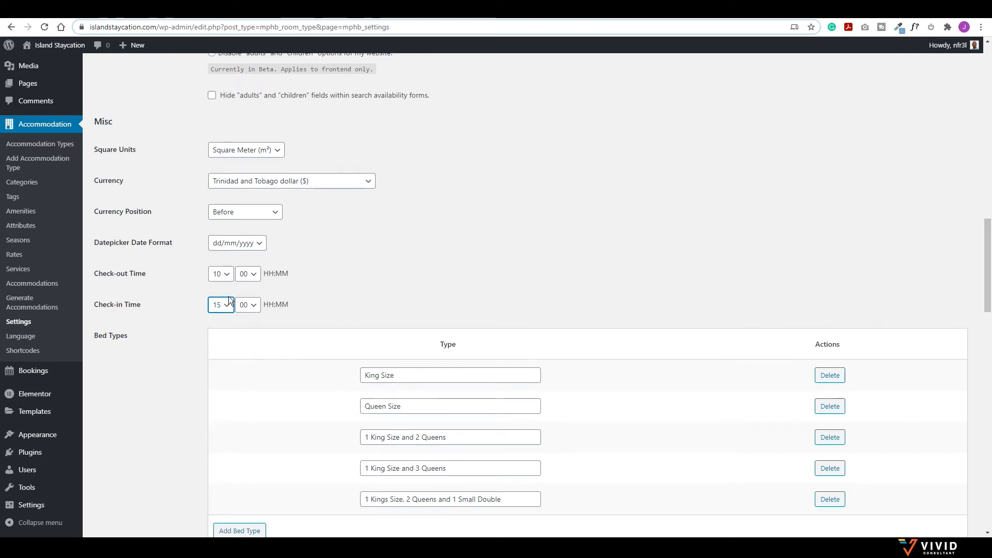
pyautogui.click(229, 275)
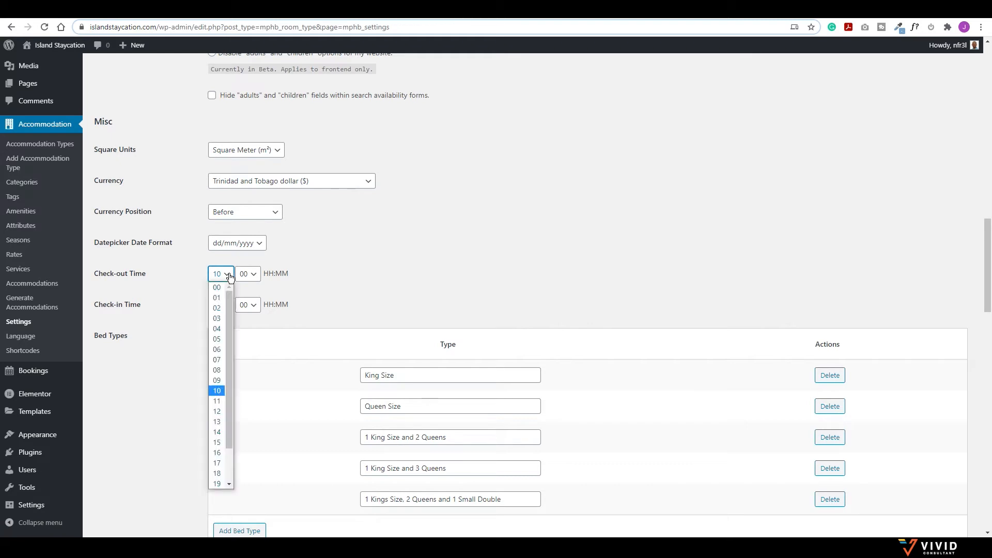
pyautogui.click(224, 402)
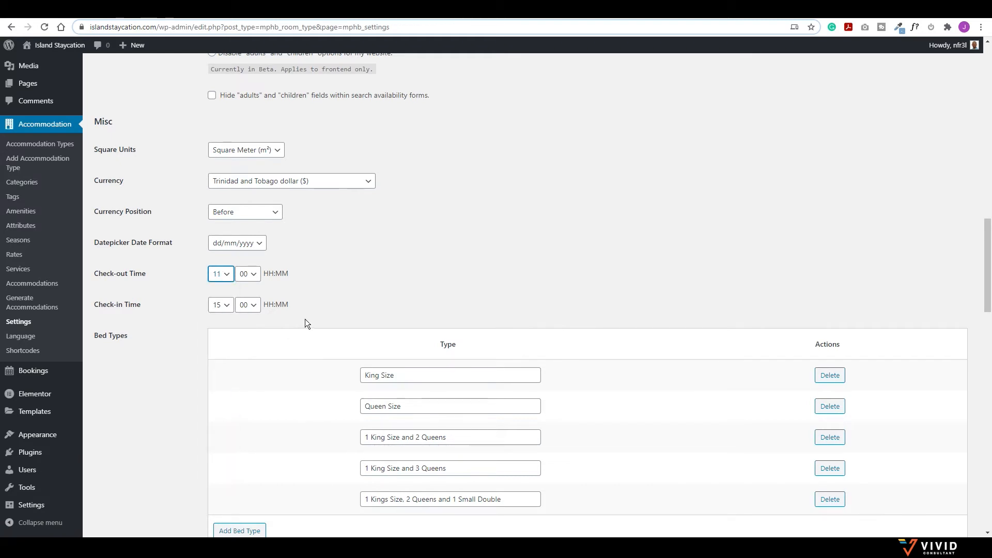
pyautogui.scroll(-5, 320, 273)
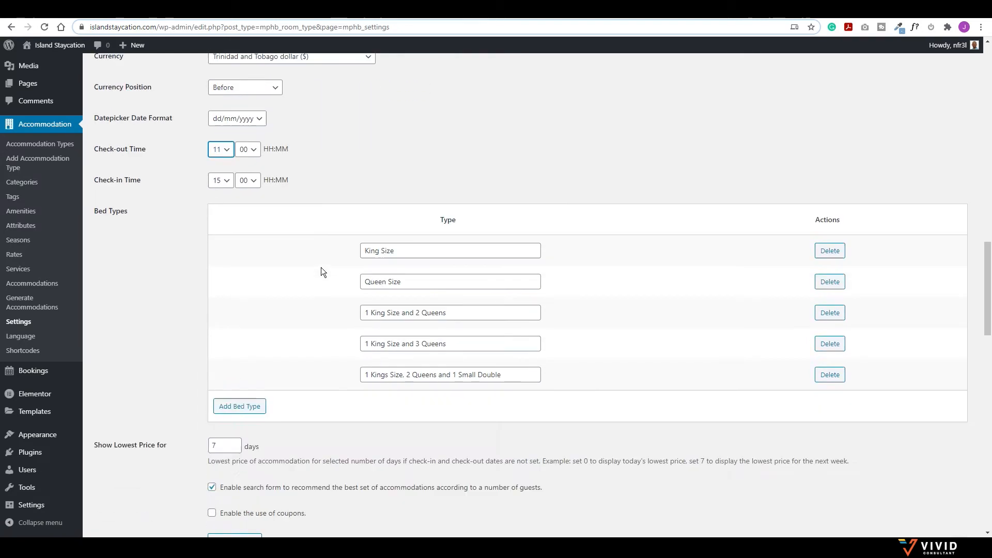
pyautogui.scroll(-1, 302, 289)
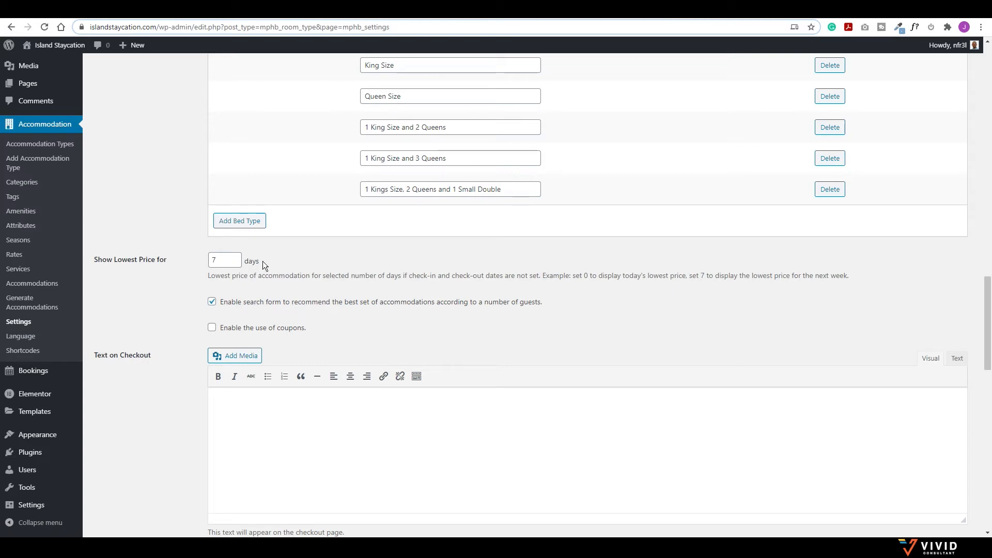
pyautogui.scroll(-2, 263, 262)
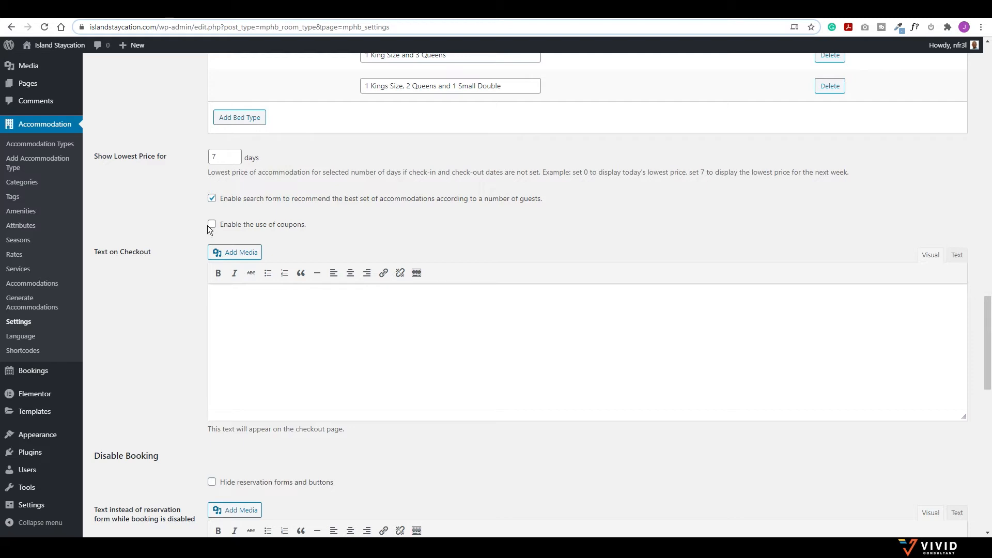
# Step: Tick 'Enable the use of coupons' and scroll down to Display Options
pyautogui.click(211, 225)
pyautogui.scroll(-1, 232, 230)
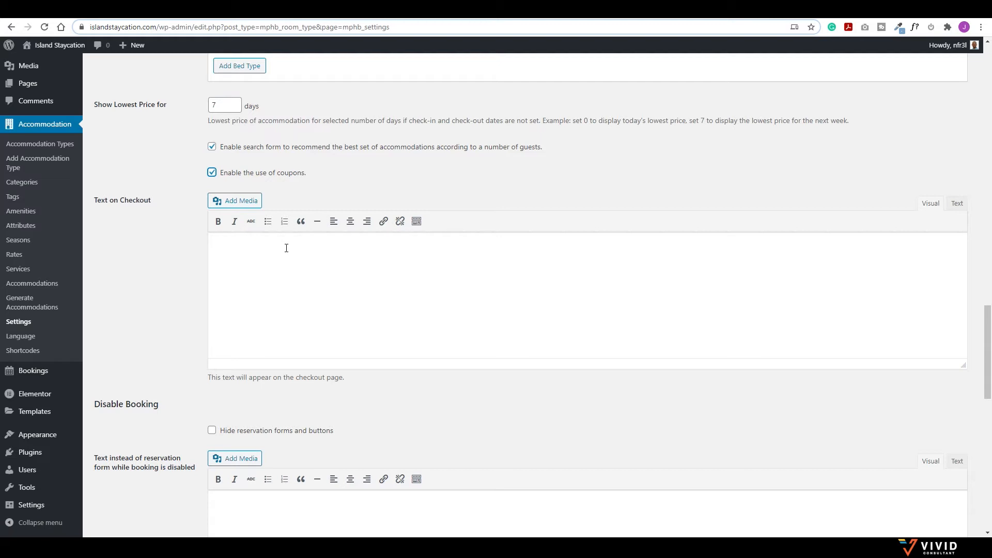
pyautogui.scroll(-2, 286, 248)
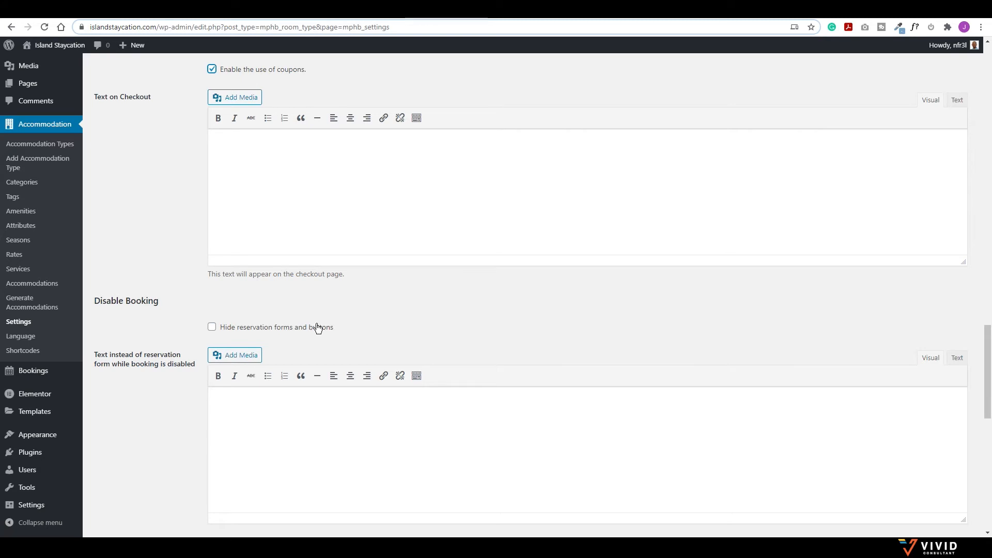
pyautogui.scroll(-4, 321, 314)
pyautogui.scroll(-2, 330, 308)
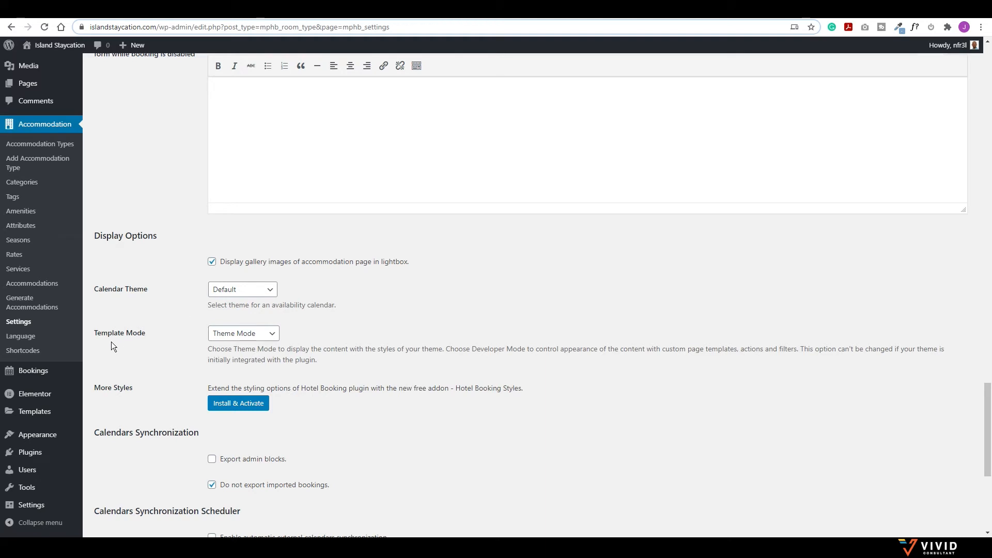
# Step: Change the availability Calendar Theme from Default to Light Coral
pyautogui.click(237, 291)
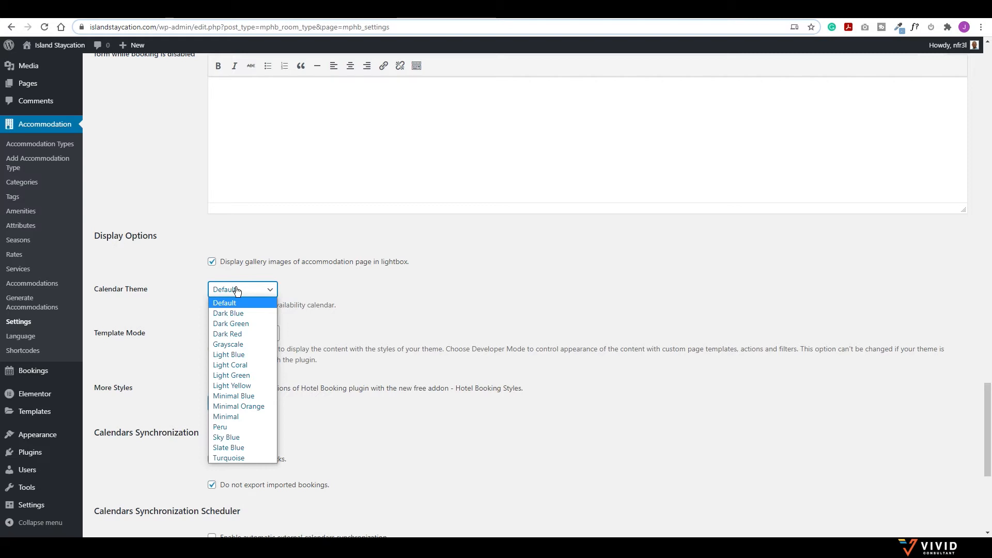
pyautogui.click(238, 364)
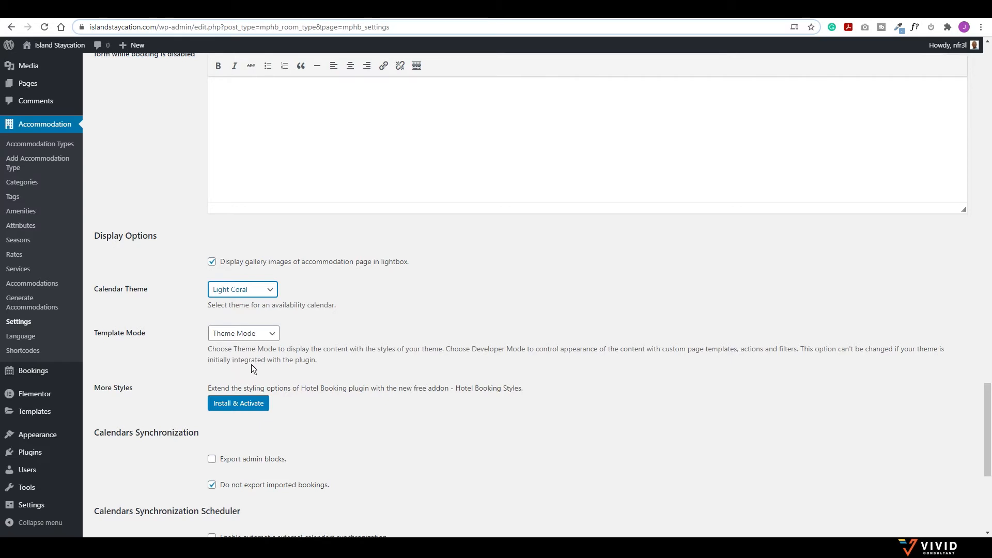
pyautogui.scroll(-1, 250, 364)
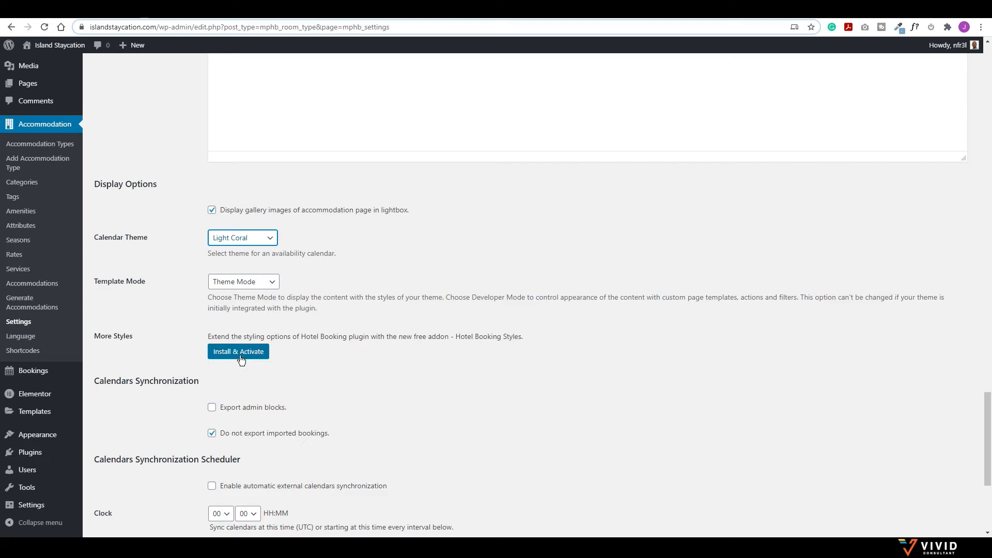
# Step: Turn on 'Export admin blocks' and turn off 'Do not export imported bookings'
pyautogui.scroll(-1, 241, 360)
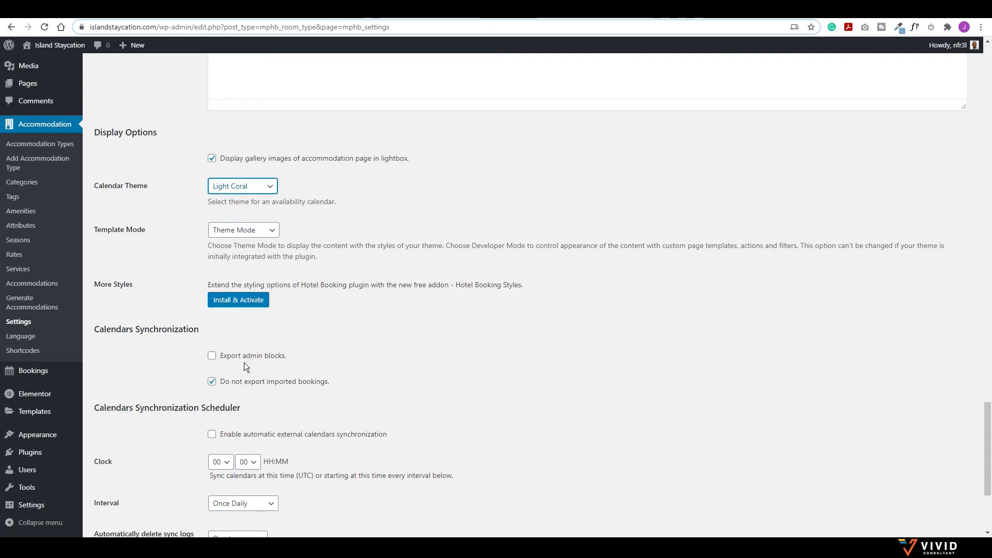
pyautogui.click(212, 356)
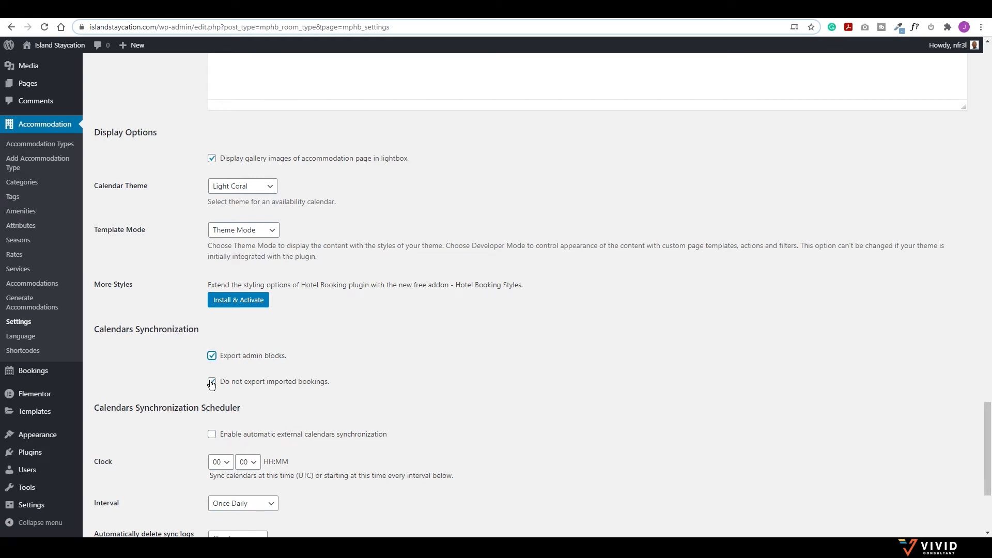
pyautogui.click(211, 383)
# Step: Enable automatic external calendars synchronization
pyautogui.scroll(-2, 165, 439)
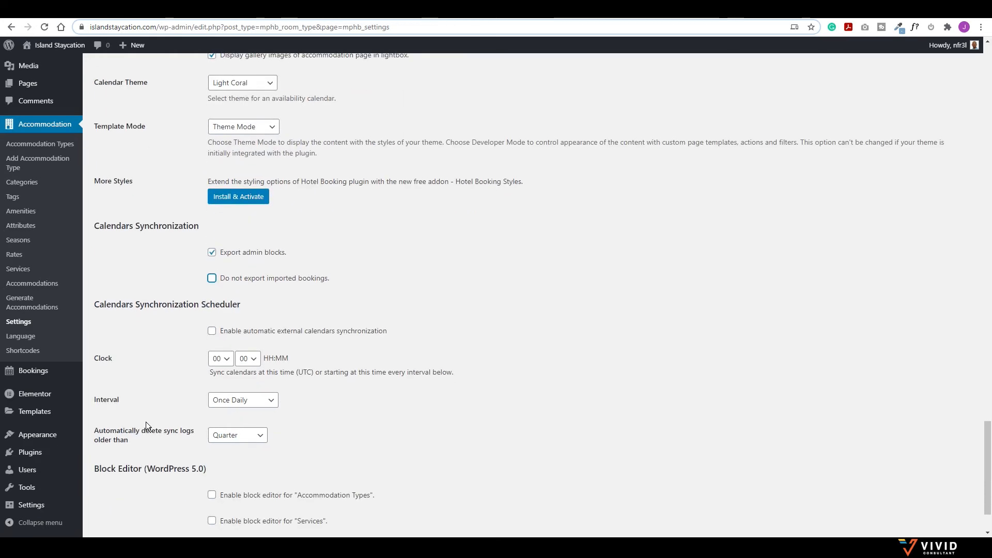
pyautogui.click(211, 331)
pyautogui.click(250, 404)
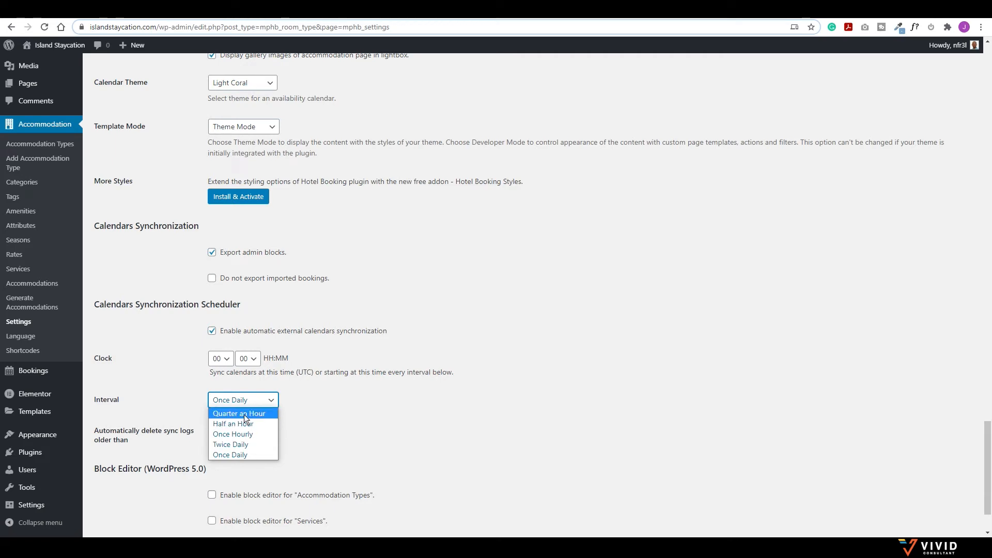
# Step: Set the calendar sync interval to Half an Hour and save the booking settings
pyautogui.click(239, 434)
pyautogui.click(247, 400)
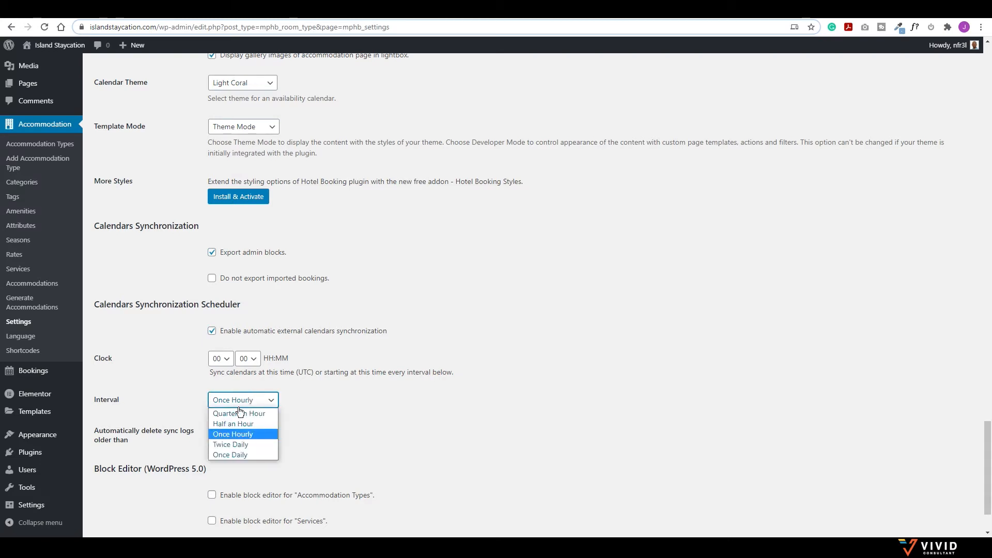
pyautogui.click(241, 424)
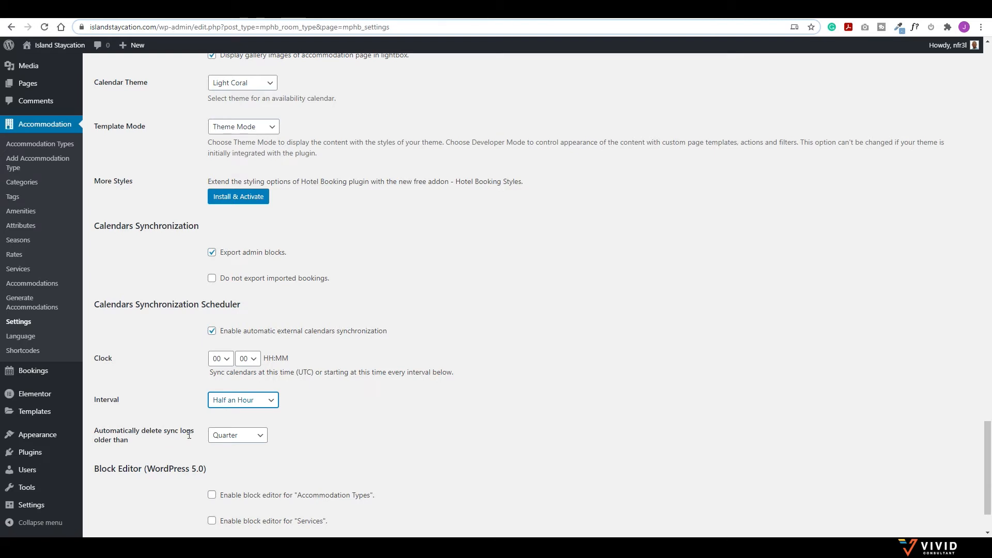
pyautogui.scroll(-2, 249, 434)
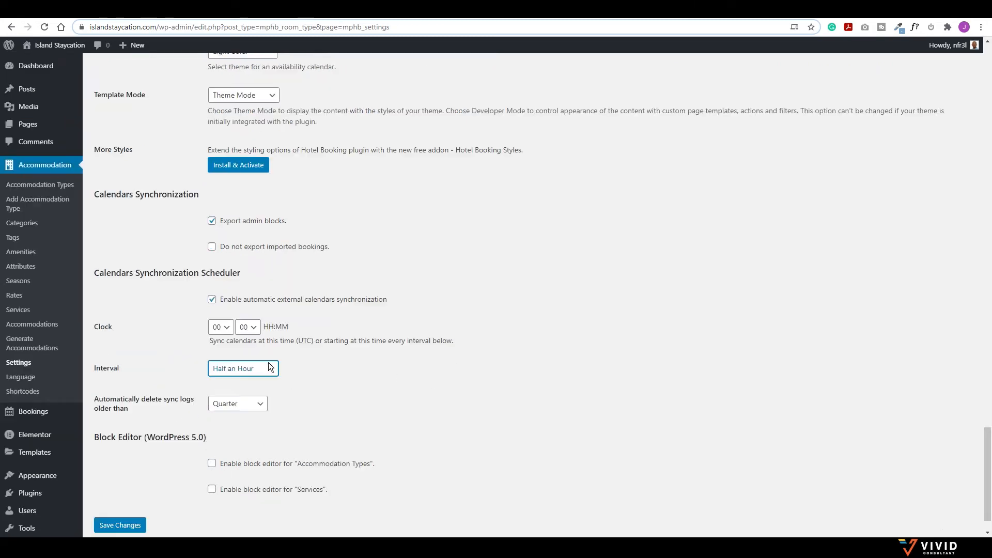
pyautogui.click(129, 484)
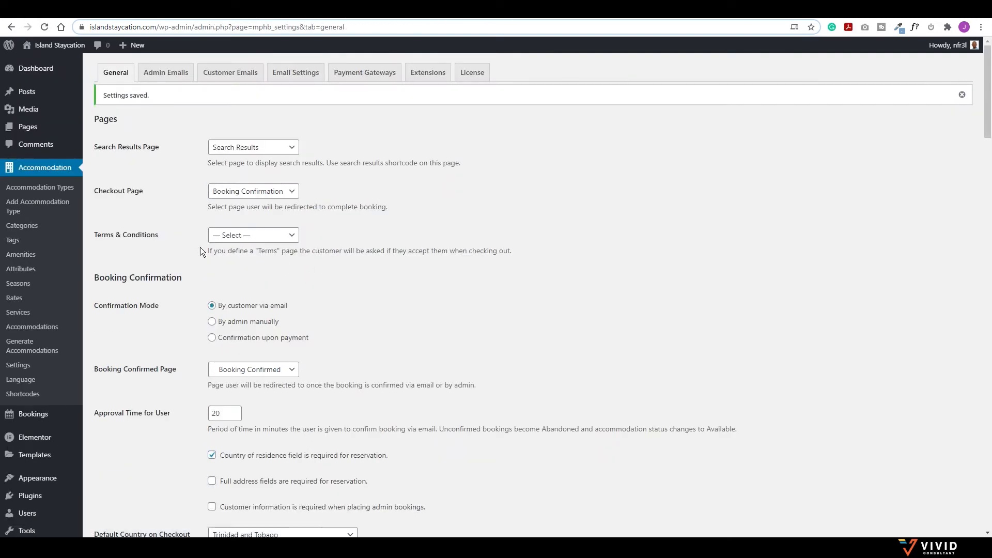
# Step: Scroll through the Admin Emails templates, then move on to Customer Emails
pyautogui.click(171, 75)
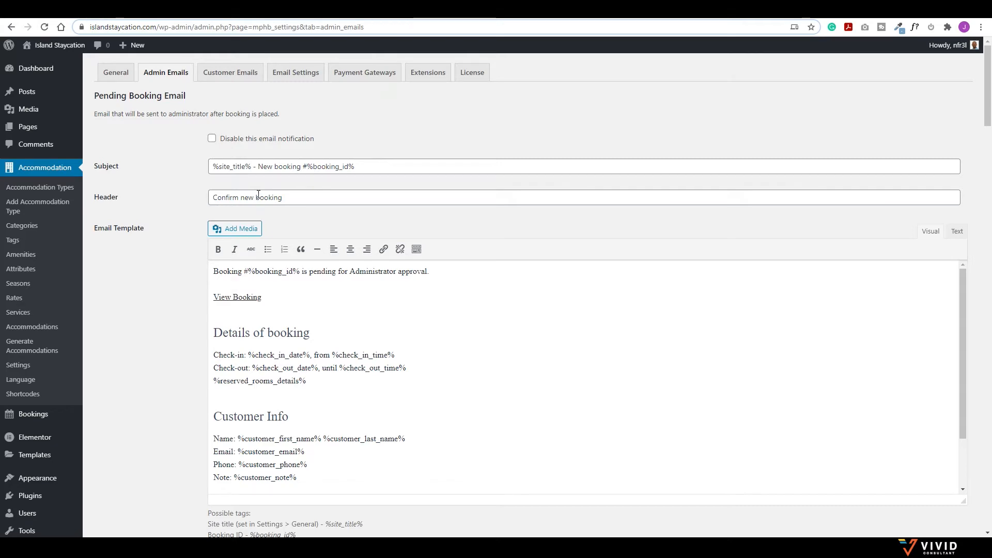
pyautogui.scroll(-6, 257, 198)
pyautogui.scroll(3, 260, 199)
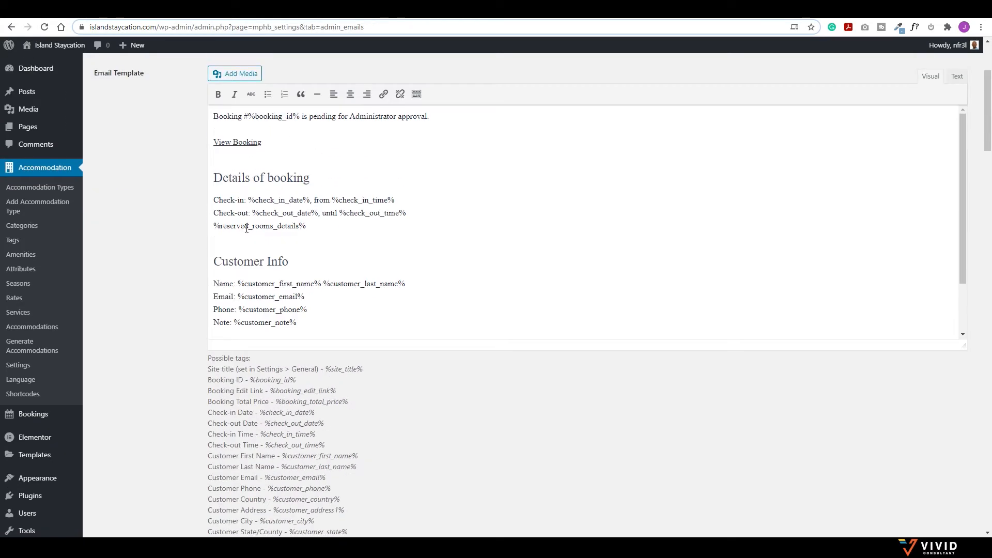
pyautogui.scroll(-2, 263, 240)
pyautogui.scroll(-6, 264, 243)
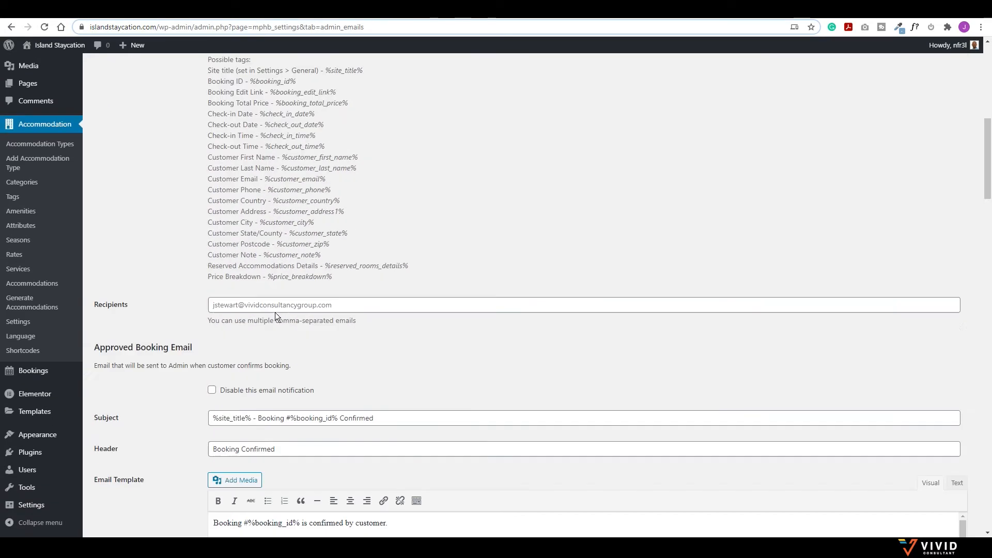
pyautogui.scroll(5, 243, 249)
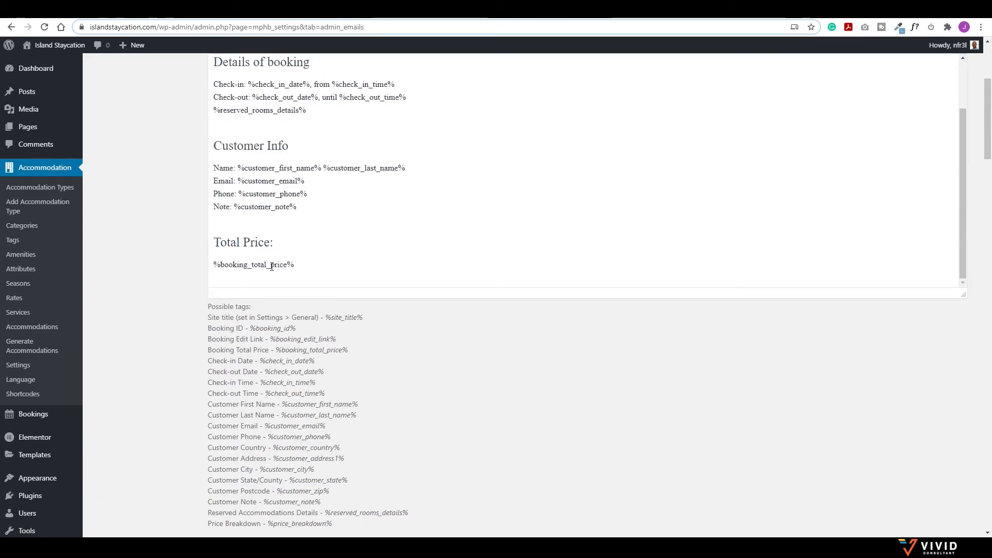
pyautogui.scroll(2, 259, 196)
pyautogui.scroll(4, 237, 271)
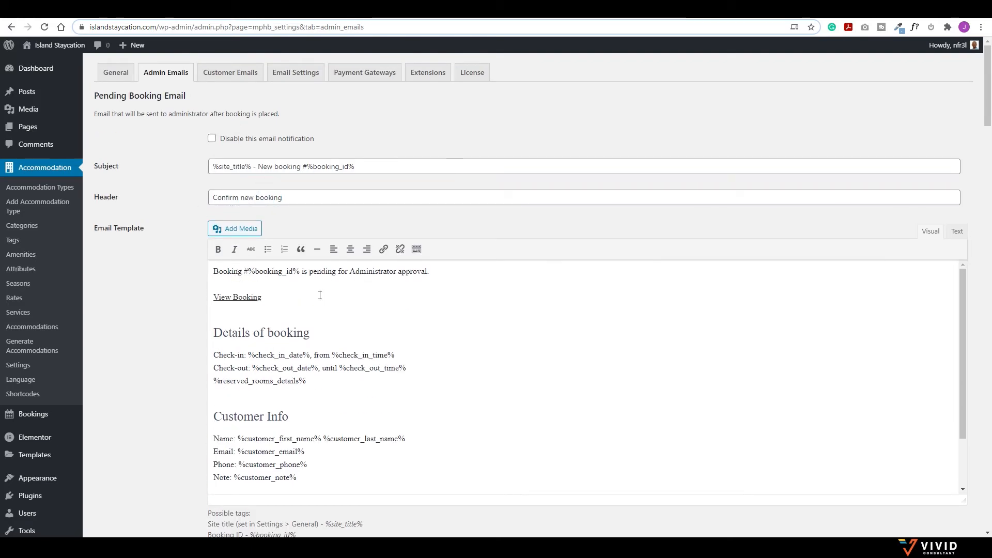
pyautogui.scroll(-3, 320, 293)
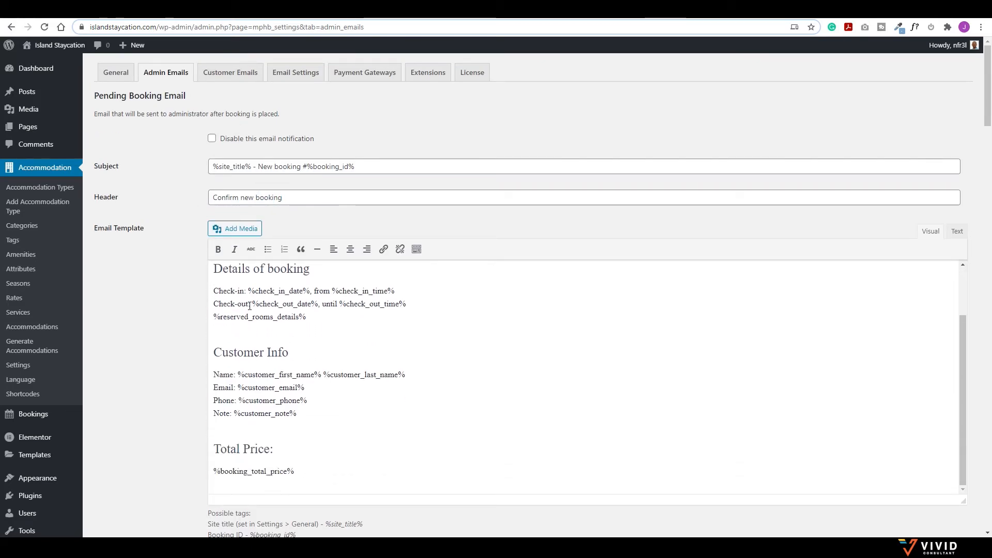
pyautogui.scroll(-3, 273, 310)
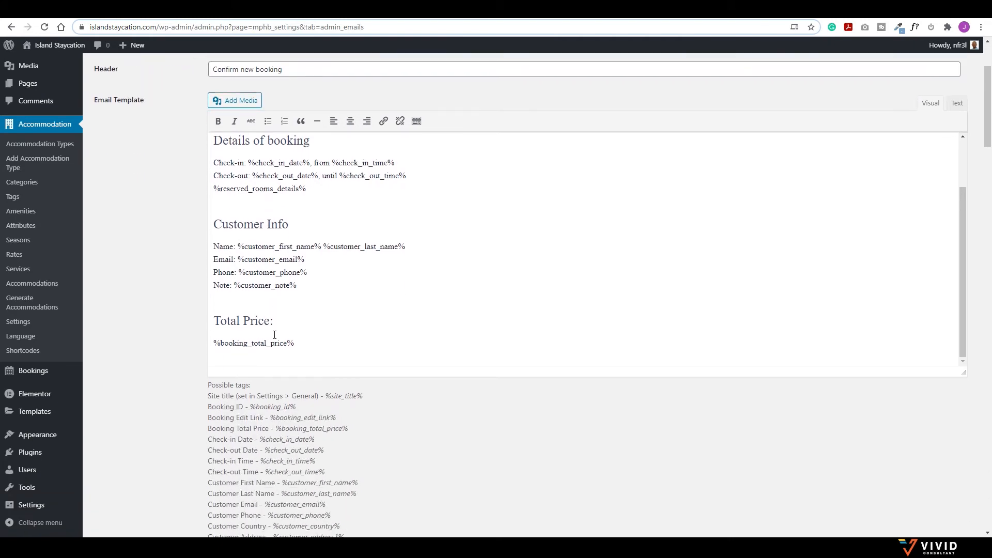
pyautogui.scroll(-9, 273, 335)
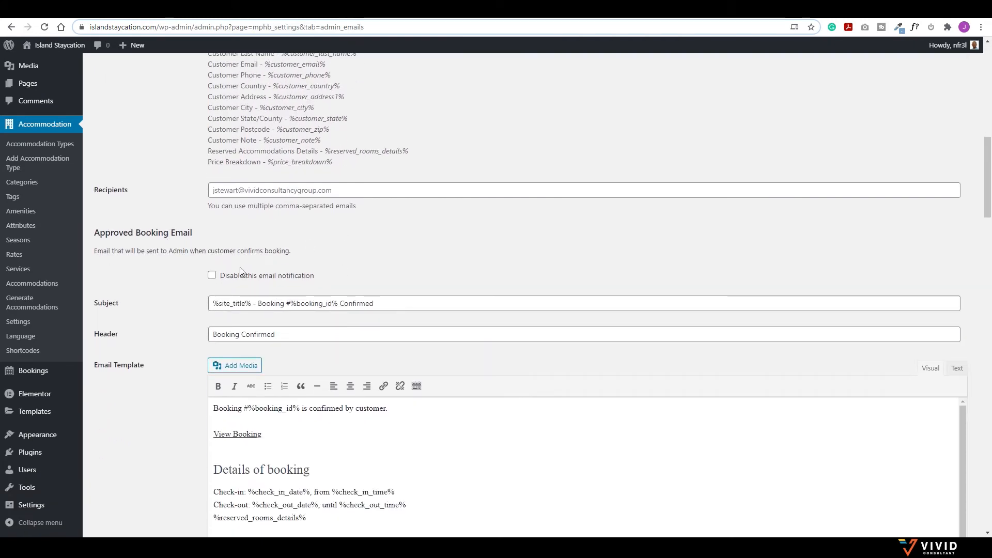
pyautogui.scroll(-4, 228, 253)
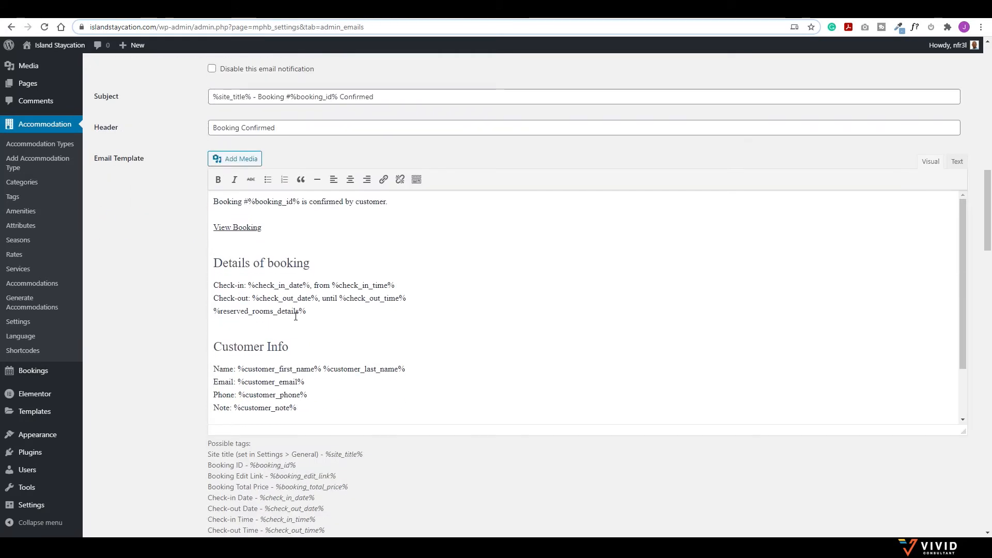
pyautogui.scroll(3, 293, 309)
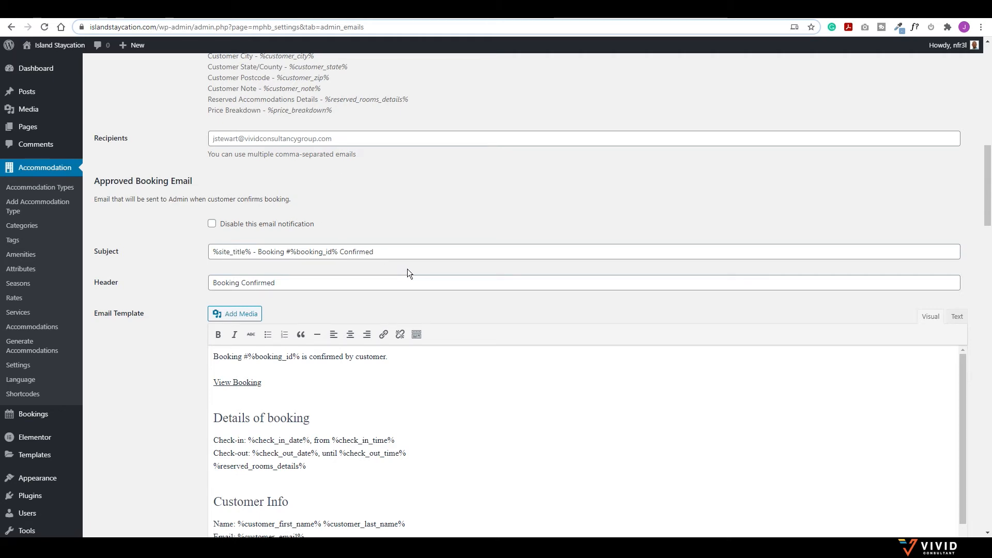
pyautogui.scroll(-2, 407, 268)
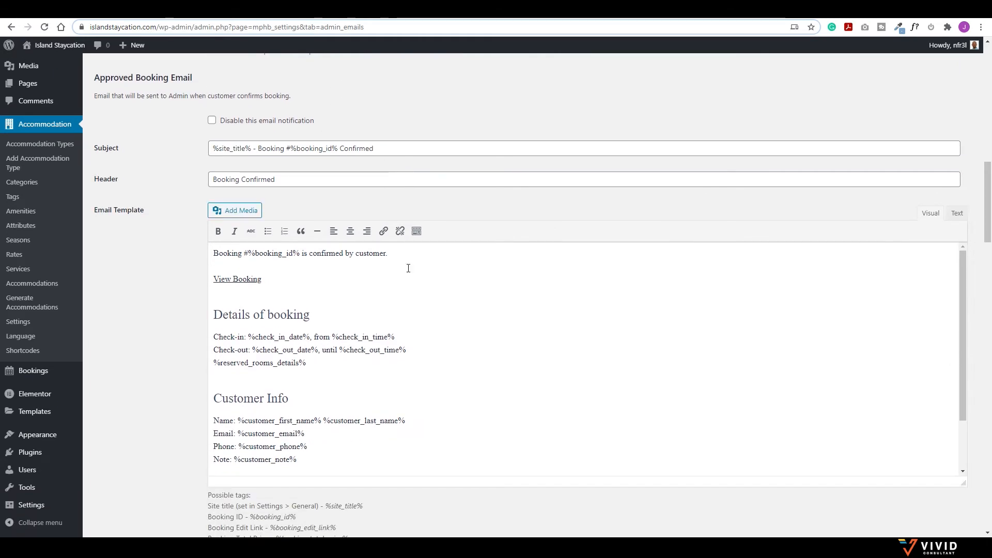
pyautogui.scroll(-5, 408, 268)
pyautogui.scroll(-12, 314, 243)
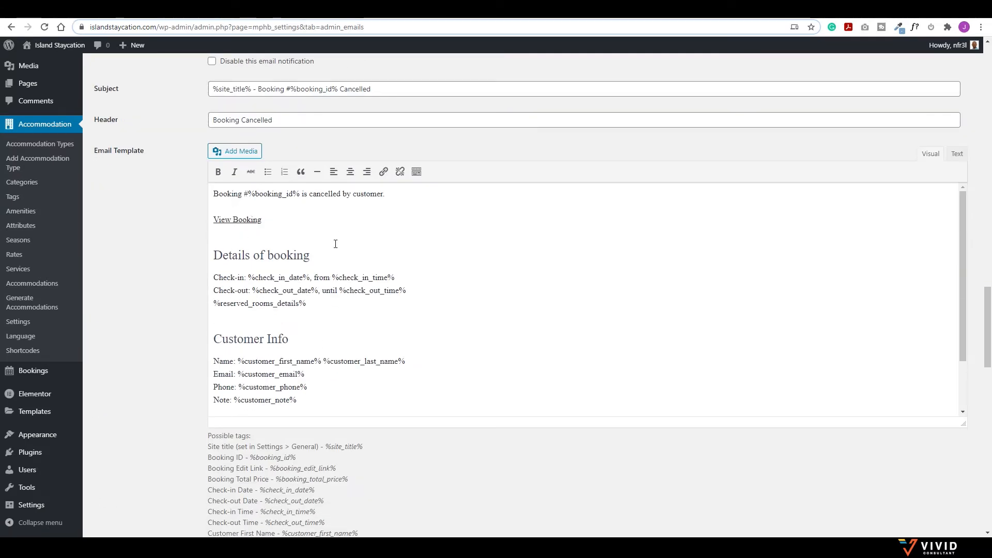
pyautogui.scroll(-2, 350, 283)
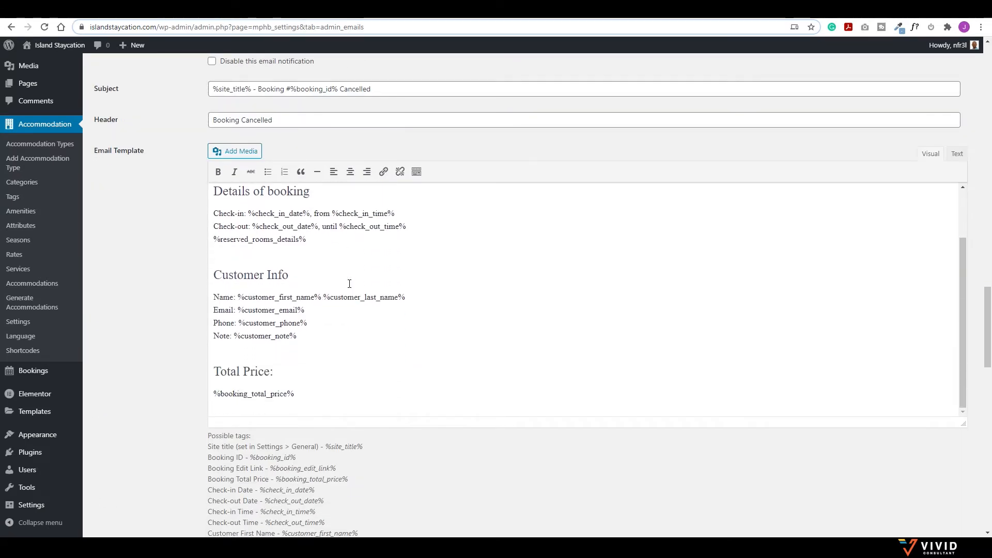
pyautogui.scroll(8, 205, 248)
pyautogui.scroll(15, 200, 239)
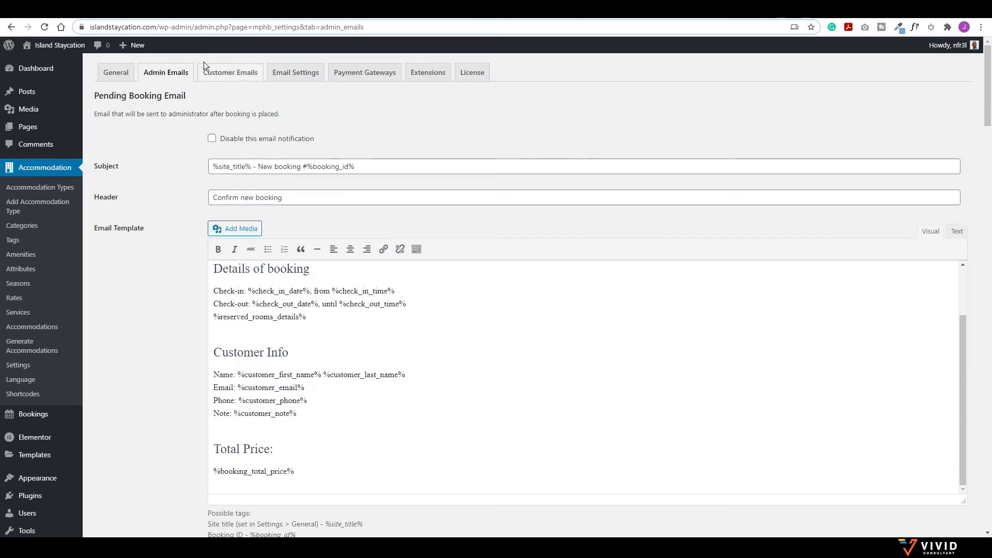
pyautogui.click(237, 76)
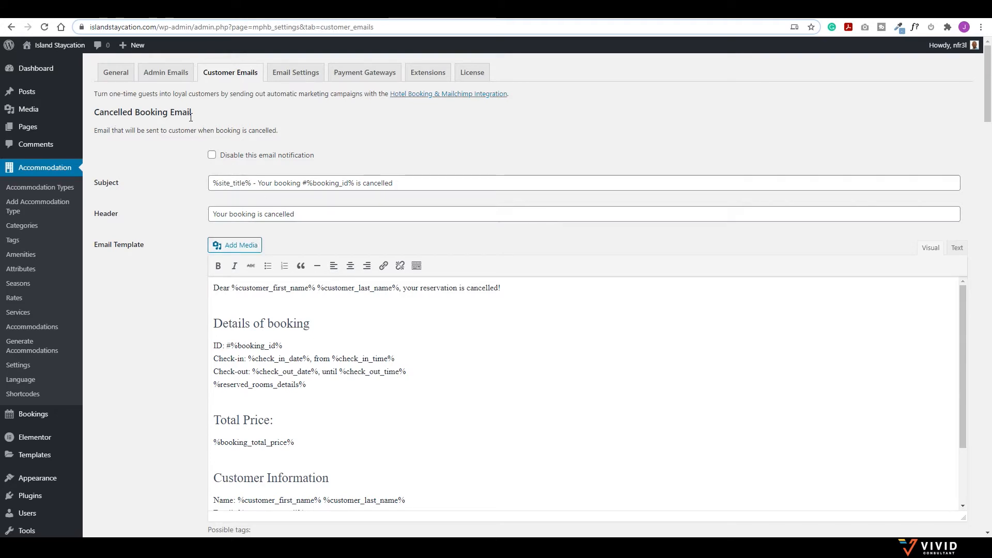
# Step: Scroll through the Customer Emails templates, then move on to Email Settings
pyautogui.scroll(-14, 170, 125)
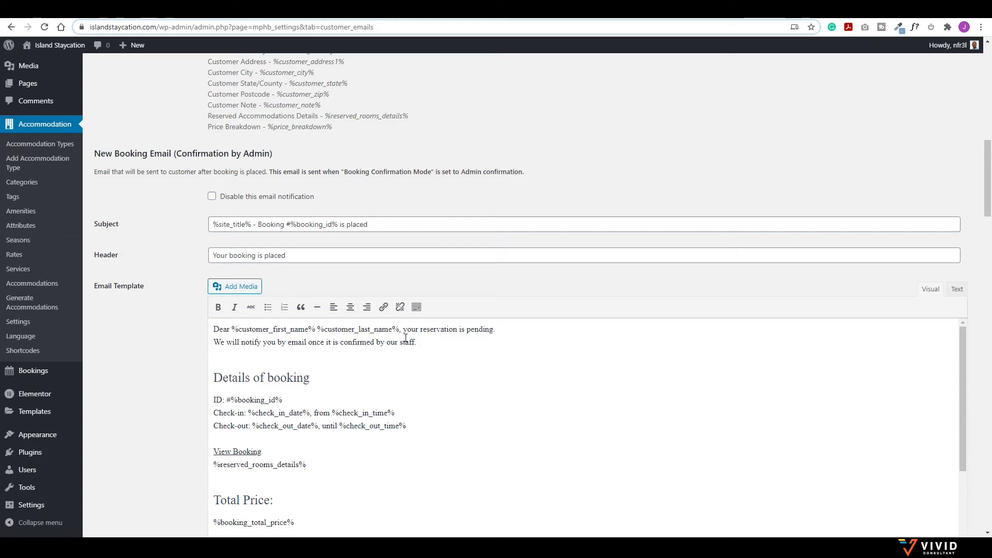
pyautogui.scroll(-2, 356, 384)
pyautogui.scroll(-2, 288, 378)
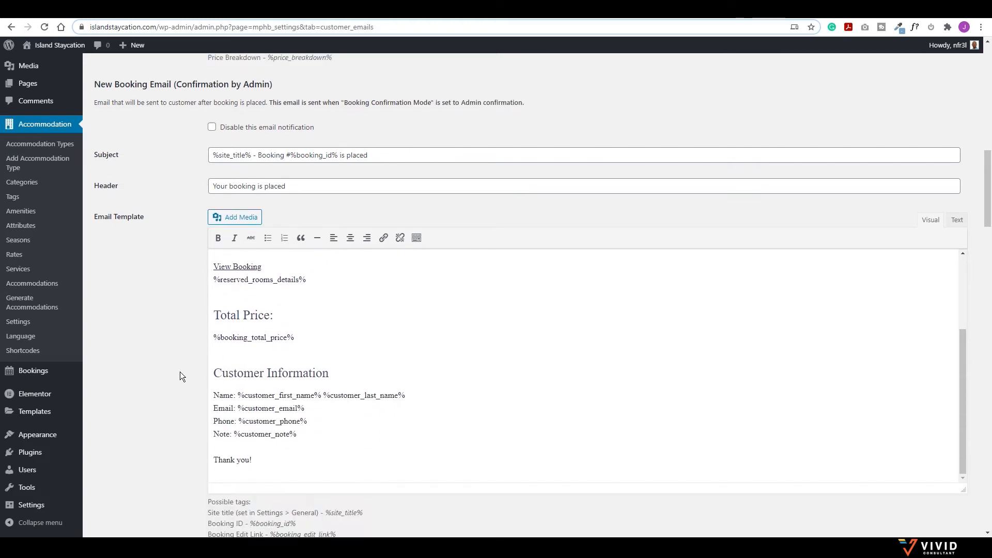
pyautogui.scroll(-8, 182, 371)
pyautogui.scroll(-15, 177, 368)
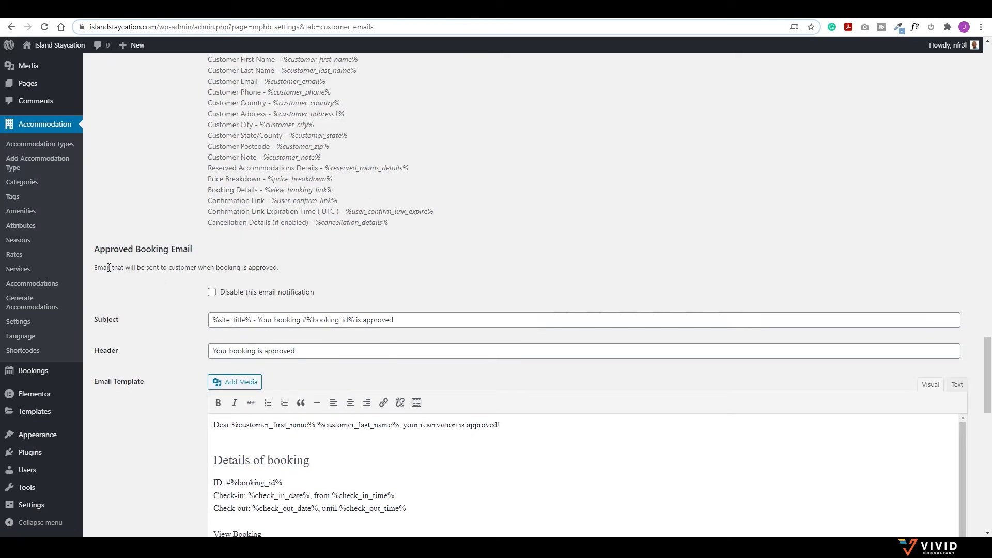
pyautogui.scroll(-5, 181, 268)
pyautogui.scroll(-12, 178, 279)
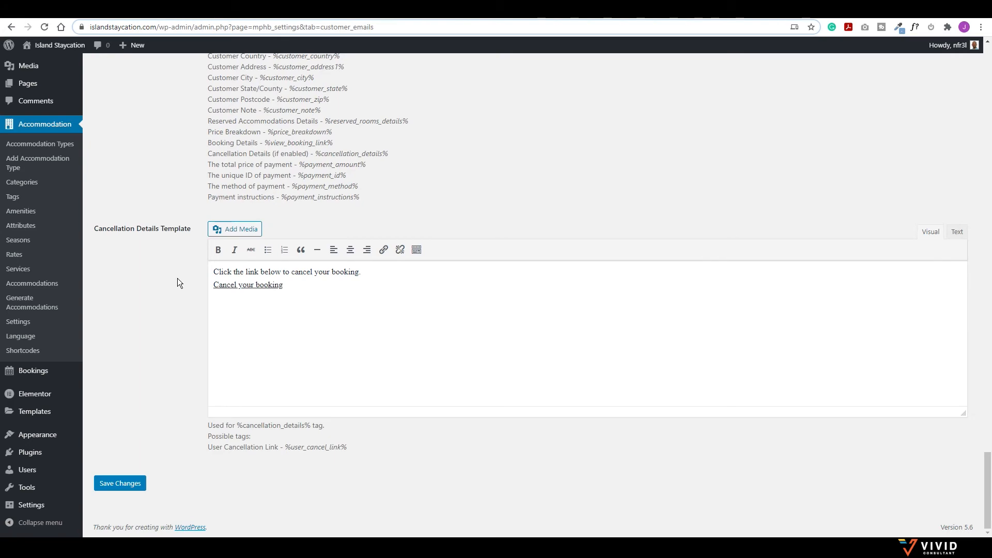
pyautogui.scroll(20, 178, 278)
pyautogui.scroll(15, 177, 278)
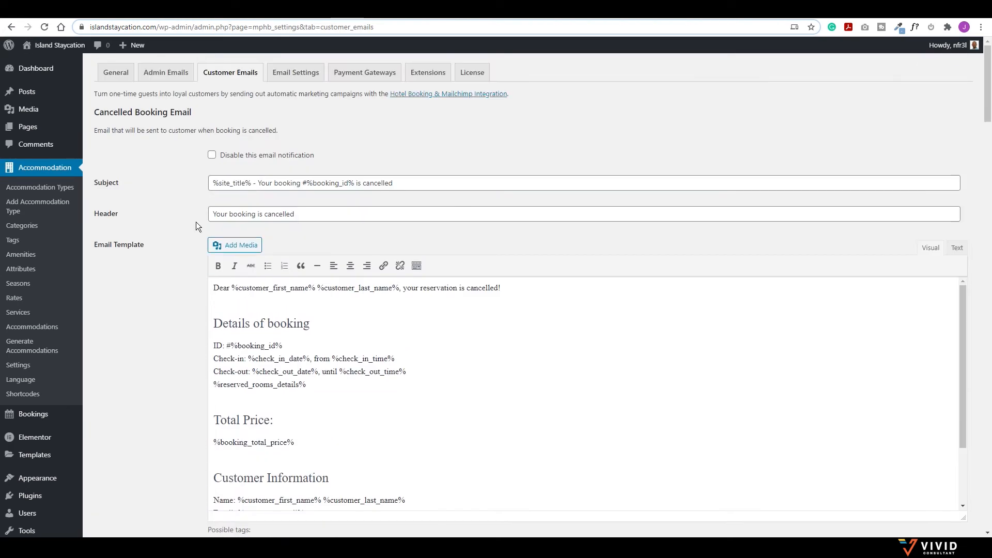
pyautogui.click(303, 77)
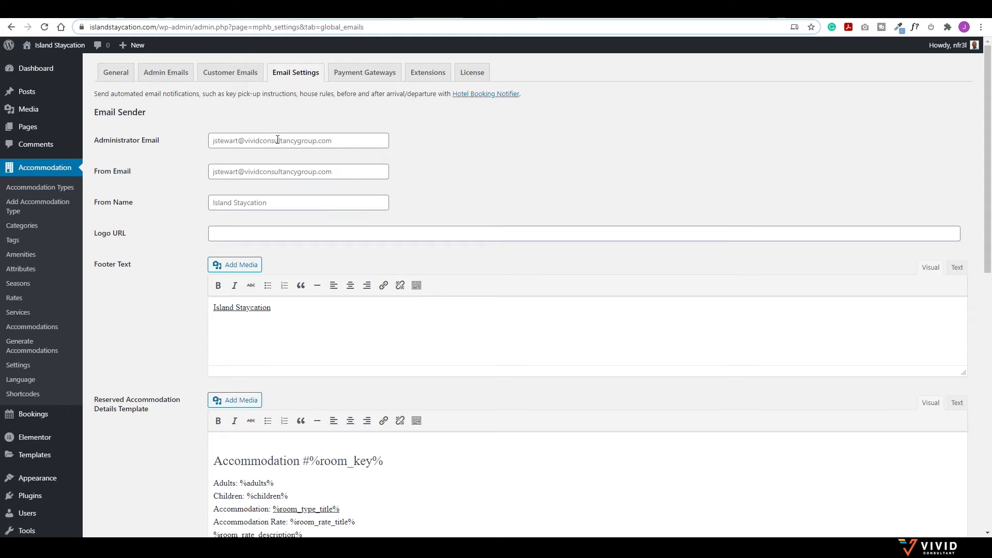
# Step: Focus the empty Logo URL field and scroll down to the Styles section
pyautogui.click(240, 233)
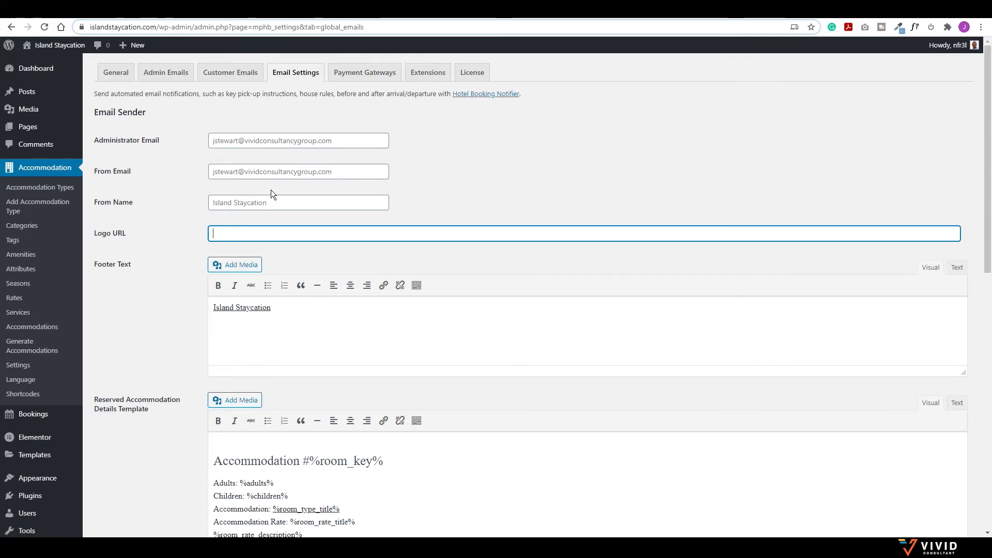
pyautogui.scroll(-5, 271, 193)
pyautogui.scroll(-6, 193, 238)
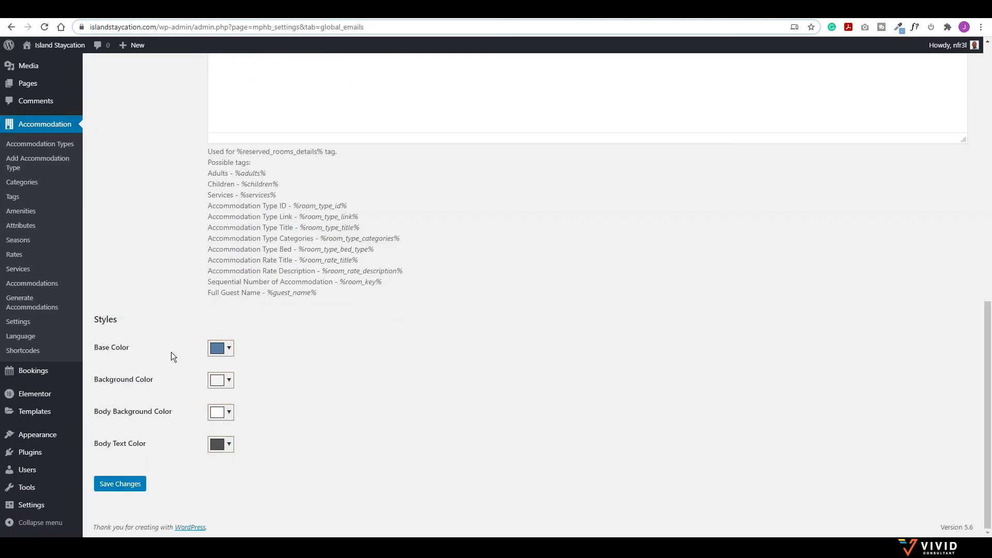
# Step: Set the email Base Color to orange #de6118 and save the email settings
pyautogui.click(231, 350)
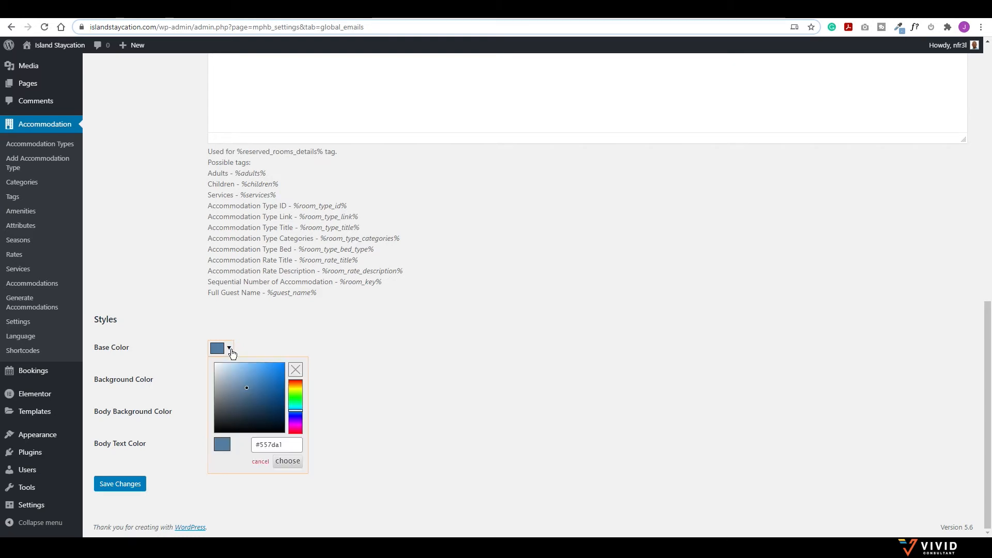
pyautogui.click(295, 384)
pyautogui.moveTo(285, 446); pyautogui.dragTo(253, 444)
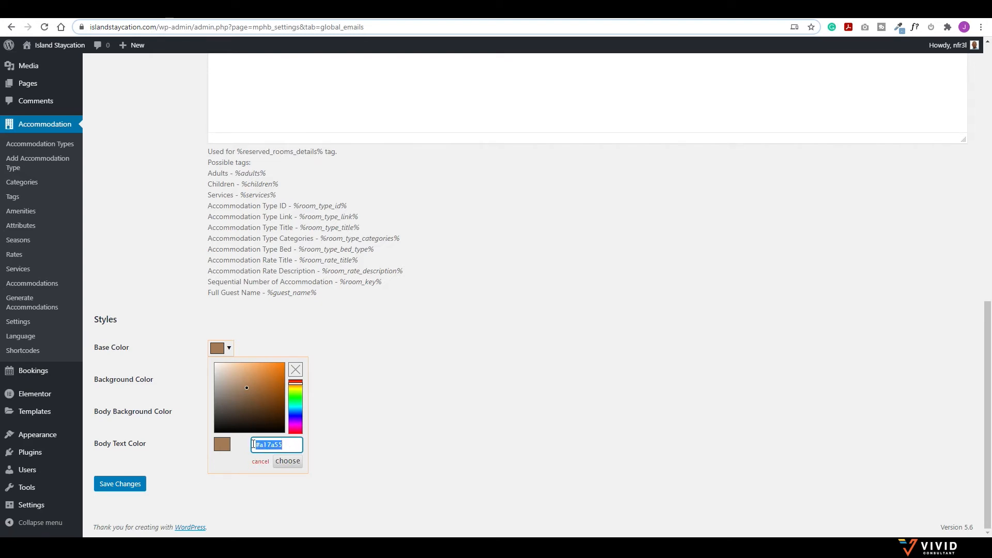
pyautogui.moveTo(297, 388); pyautogui.dragTo(298, 384)
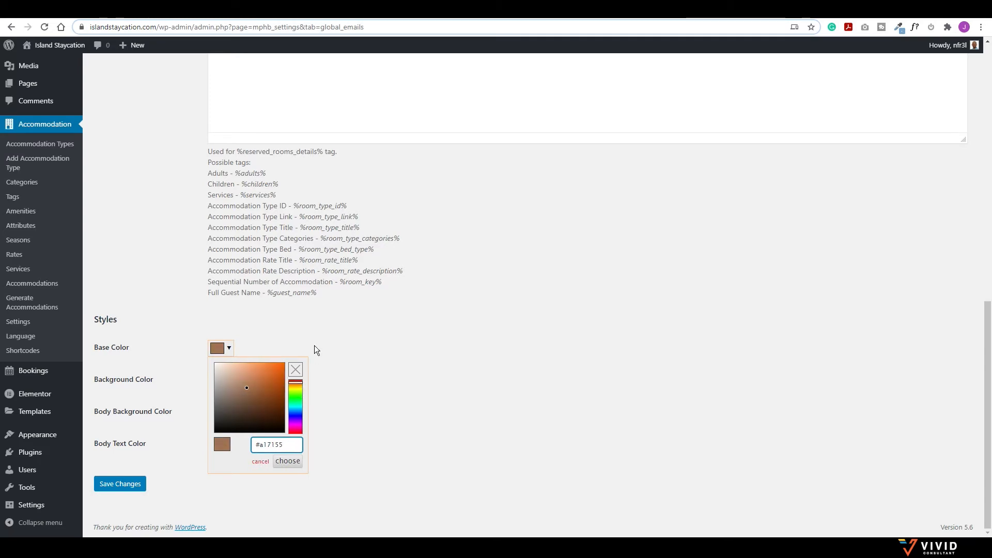
pyautogui.moveTo(249, 391); pyautogui.dragTo(276, 370)
pyautogui.click(311, 333)
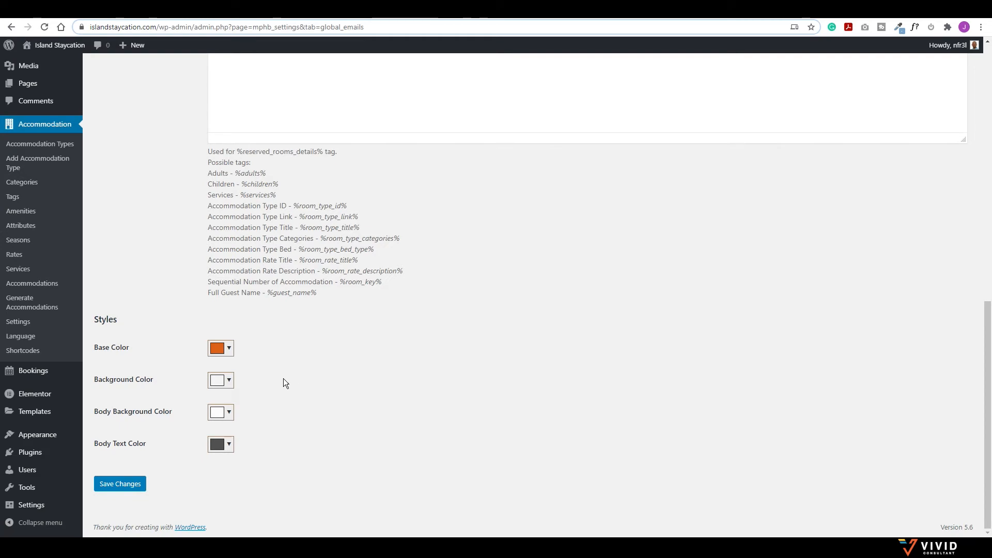
pyautogui.click(127, 483)
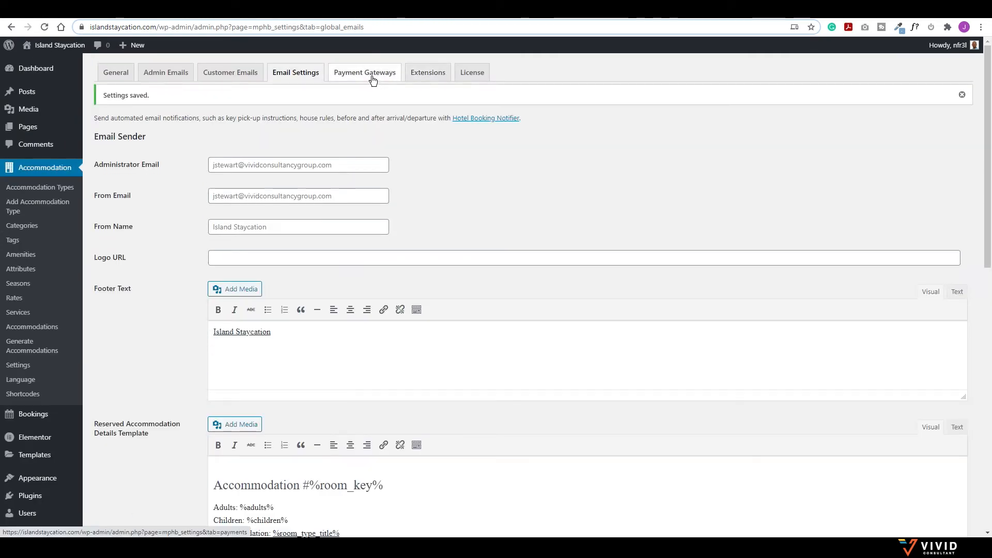
pyautogui.click(375, 76)
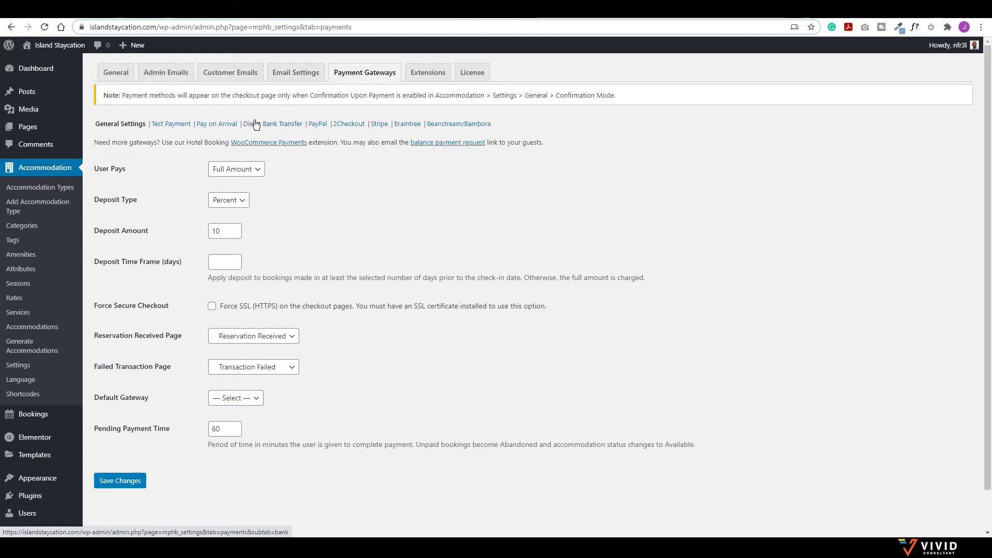
# Step: Make users pay a 50 percent deposit with a 14-day deposit time frame
pyautogui.click(250, 169)
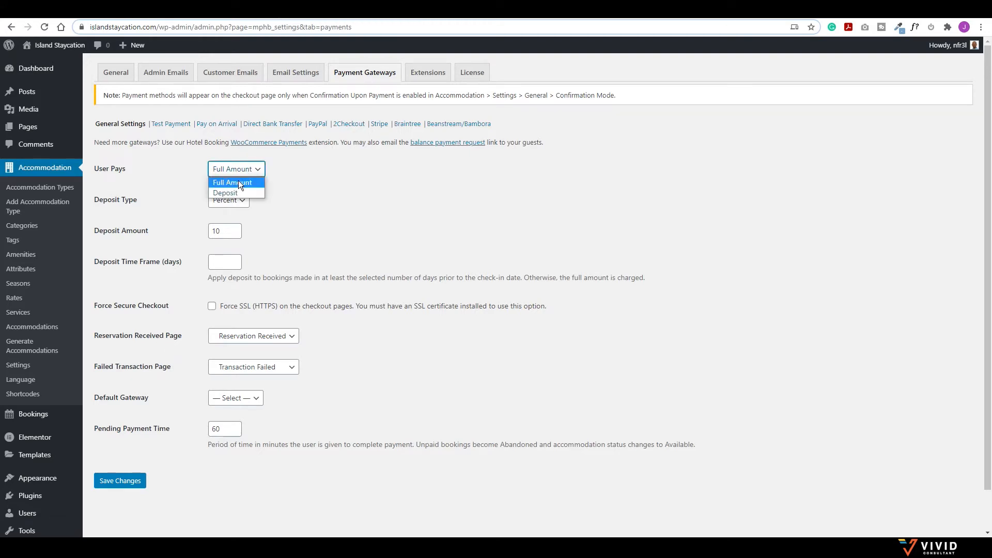
pyautogui.click(224, 193)
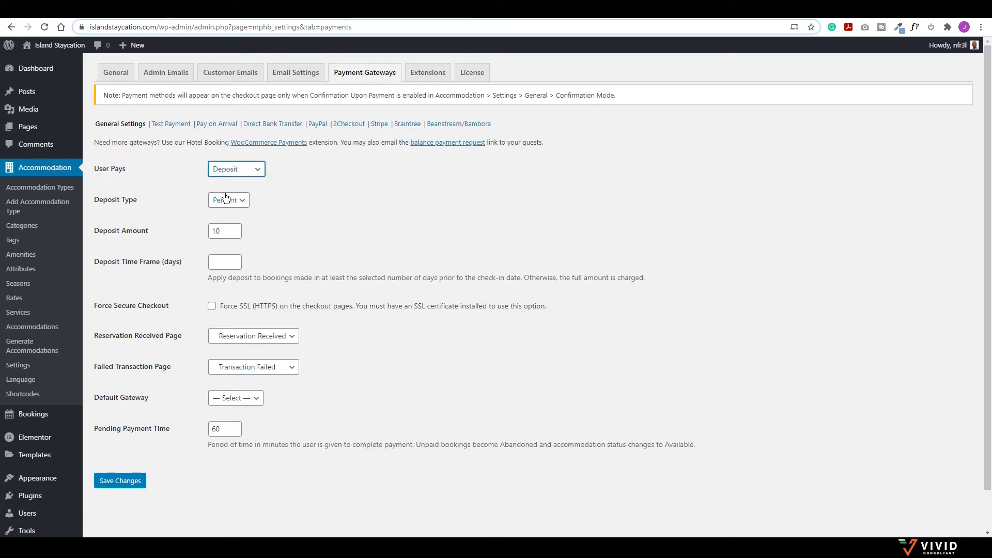
pyautogui.moveTo(230, 231); pyautogui.dragTo(181, 222)
pyautogui.write('50')
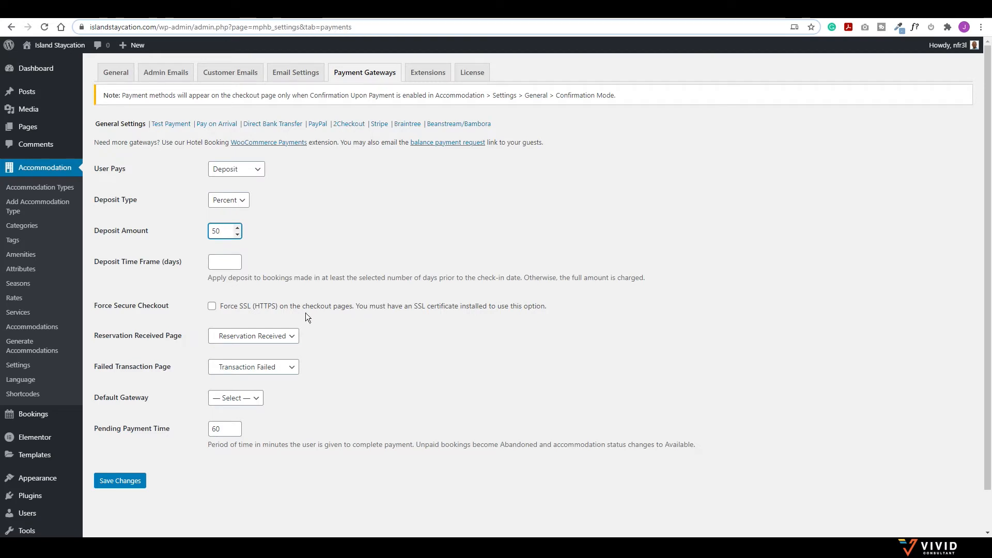
pyautogui.click(224, 263)
pyautogui.write('14')
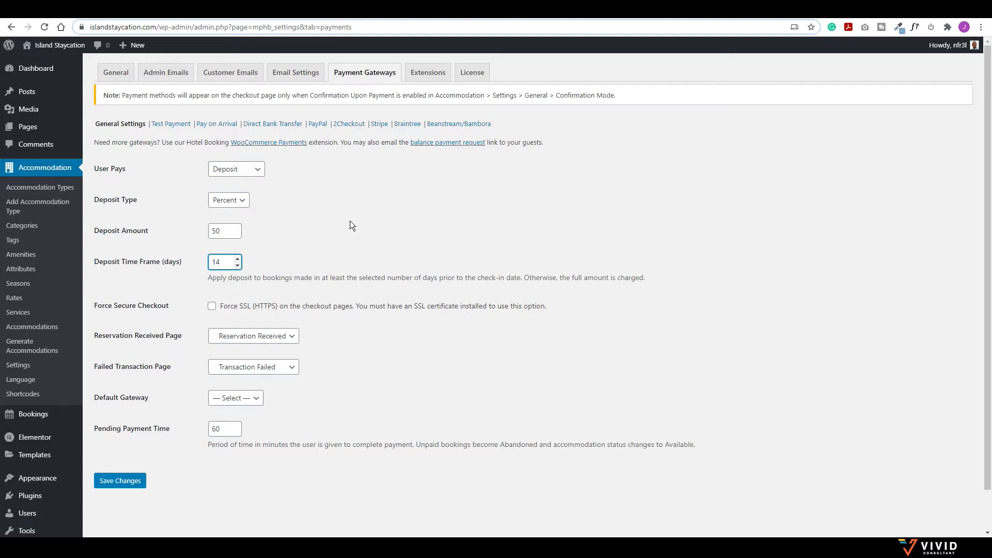
# Step: Leave the default payment gateway unset and save the payment gateway general settings
pyautogui.click(248, 398)
pyautogui.click(252, 402)
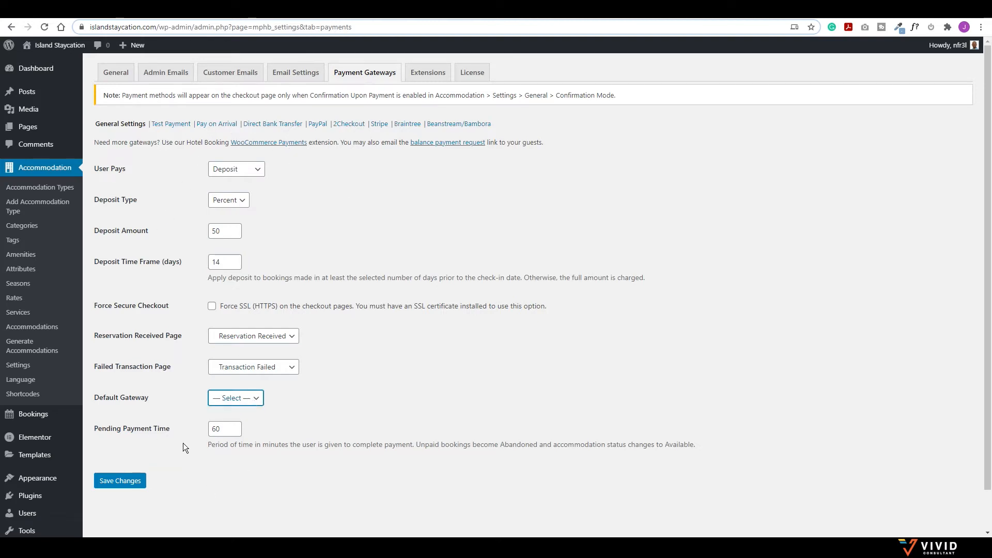
pyautogui.click(124, 480)
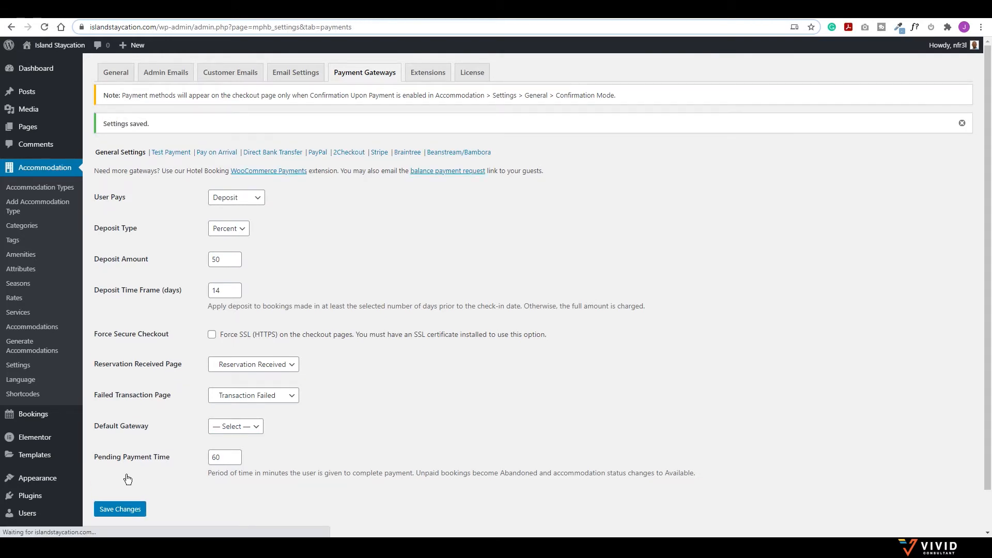
pyautogui.click(219, 153)
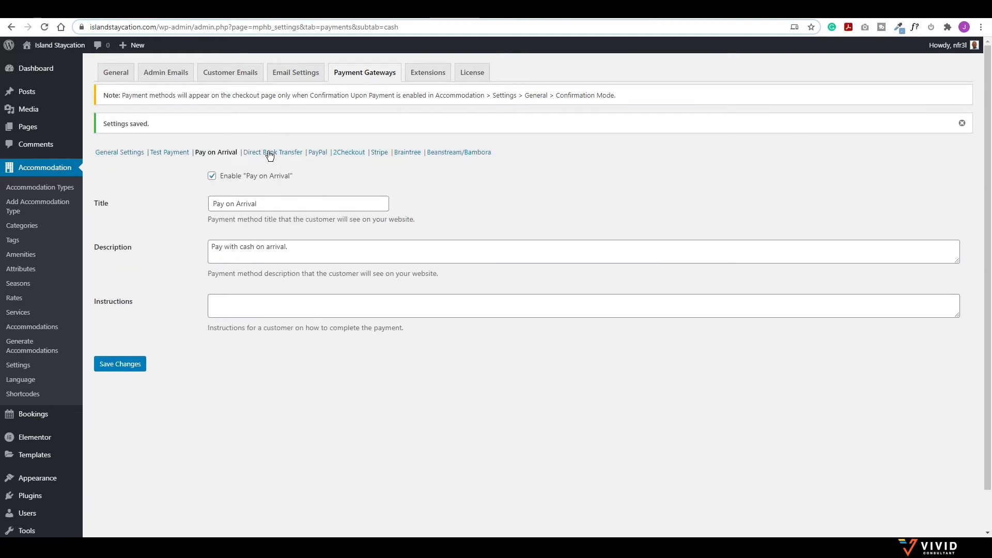
# Step: Enable Direct Bank Transfer as a payment method and save it
pyautogui.click(269, 152)
pyautogui.click(212, 147)
pyautogui.click(125, 341)
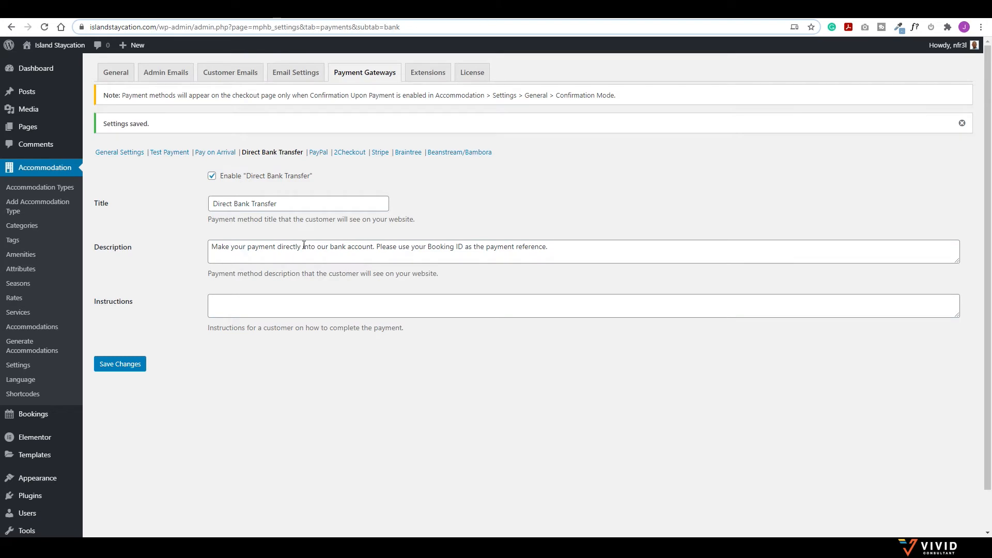
# Step: Add 'within 72 hours to confirm the reservation' to the bank transfer description and save
pyautogui.click(373, 247)
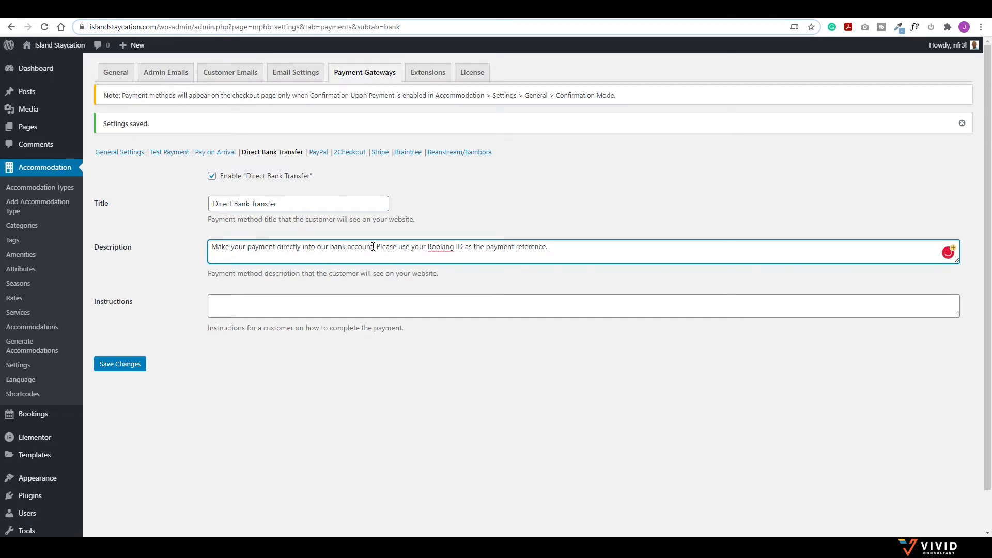
pyautogui.write('within ')
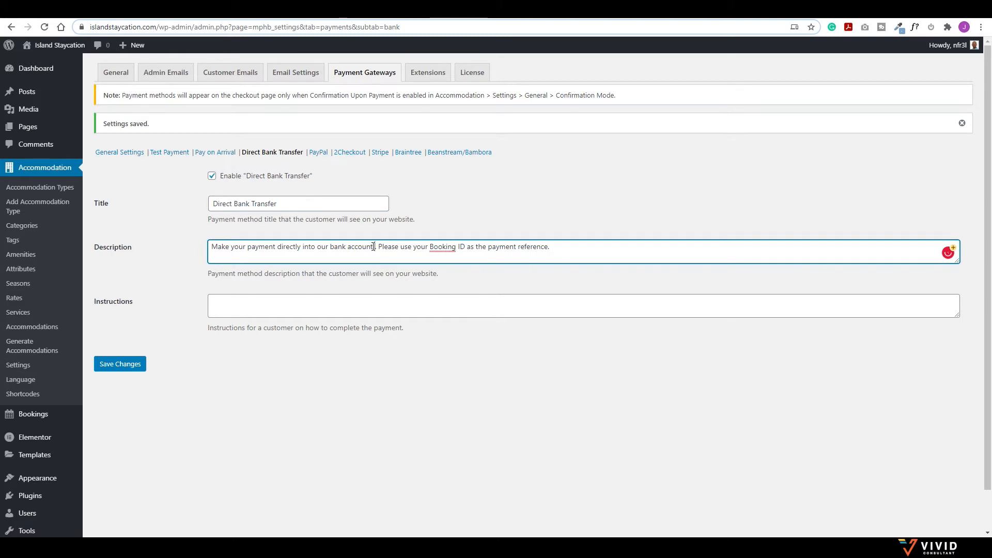
pyautogui.write('72 hou')
pyautogui.write('rs to confirm')
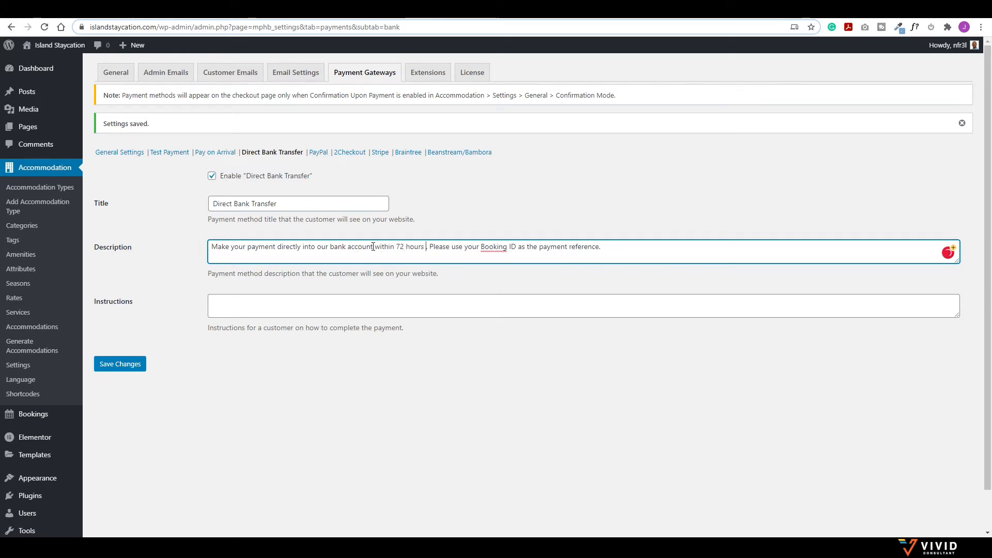
pyautogui.write(' reserav')
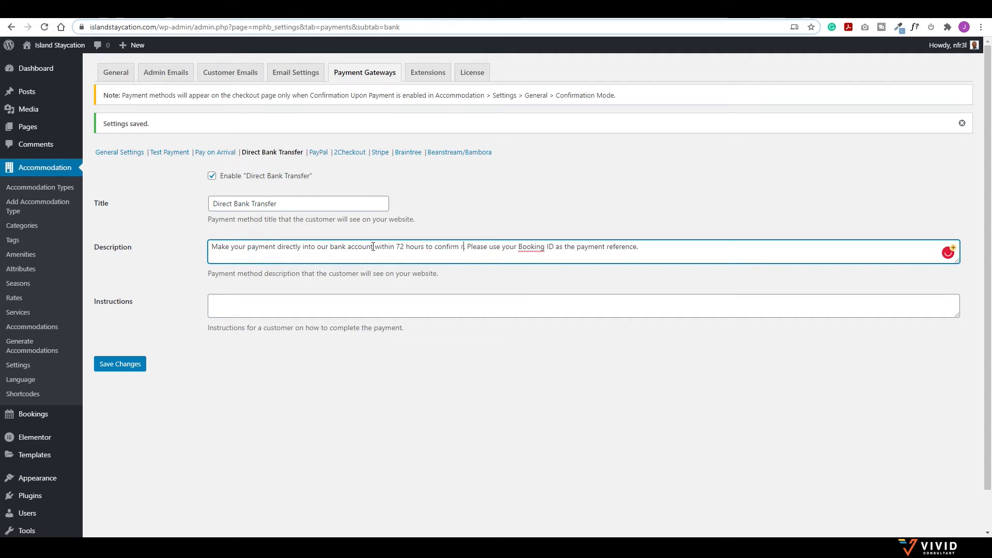
pyautogui.press('BackSpace')
pyautogui.press('BackSpace')
pyautogui.write('vation')
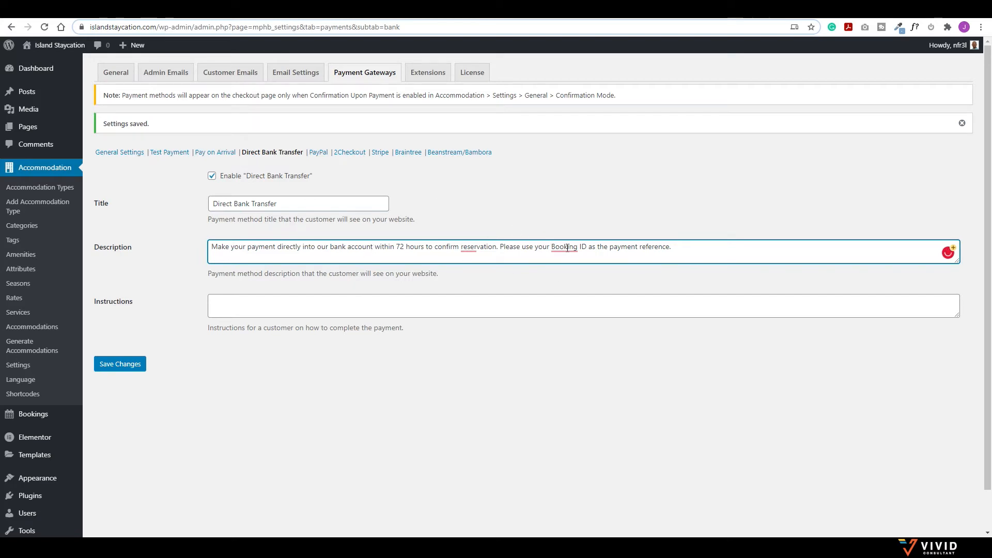
pyautogui.moveTo(563, 246)
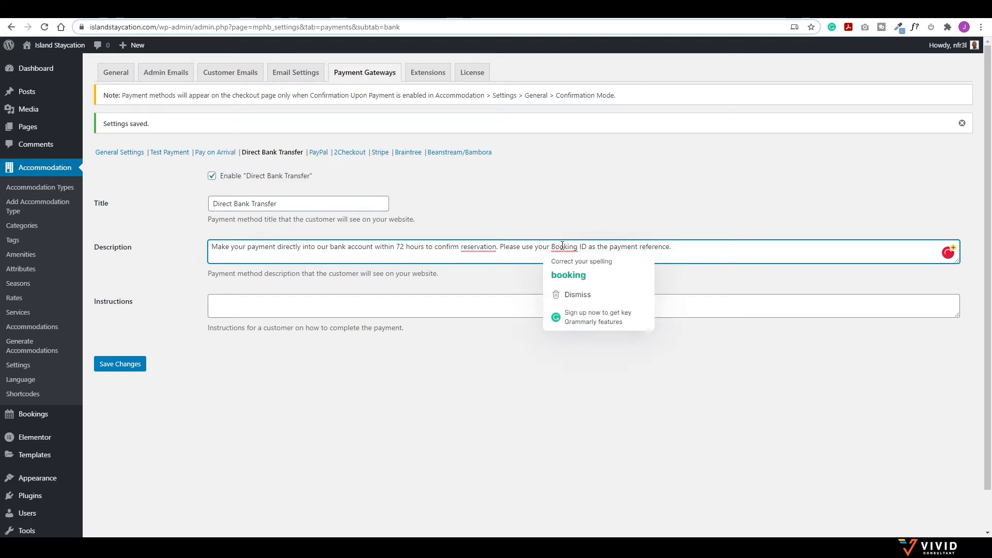
pyautogui.moveTo(479, 249)
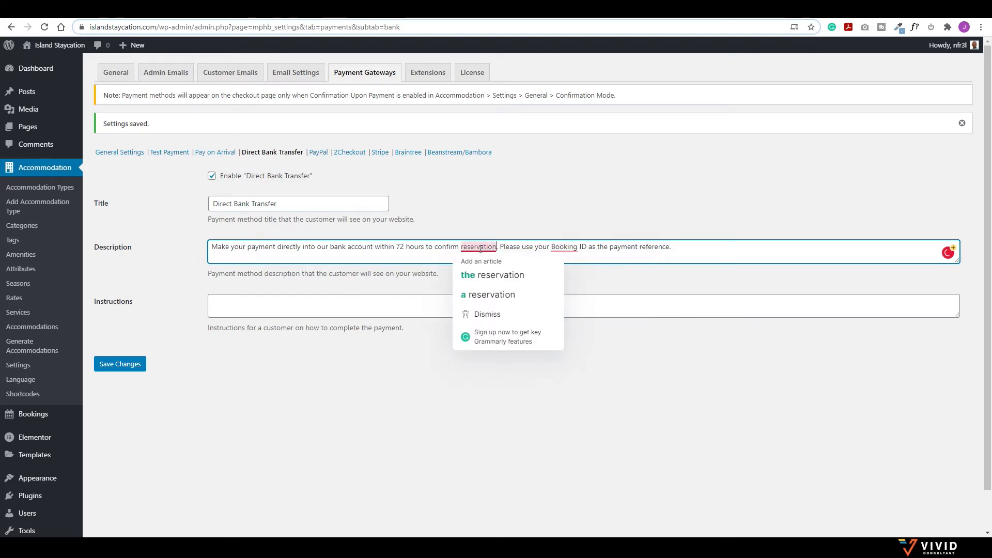
pyautogui.click(477, 276)
pyautogui.click(431, 302)
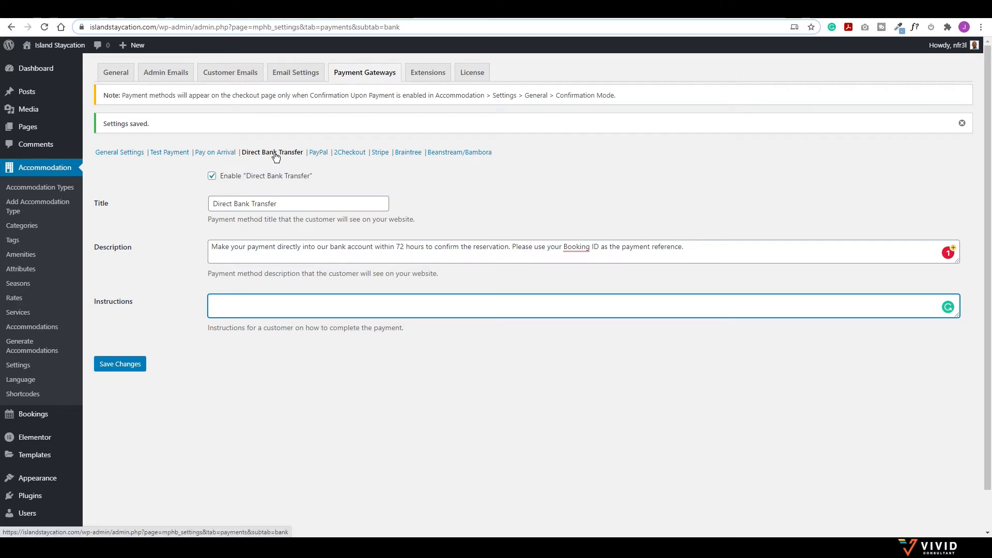
pyautogui.click(128, 366)
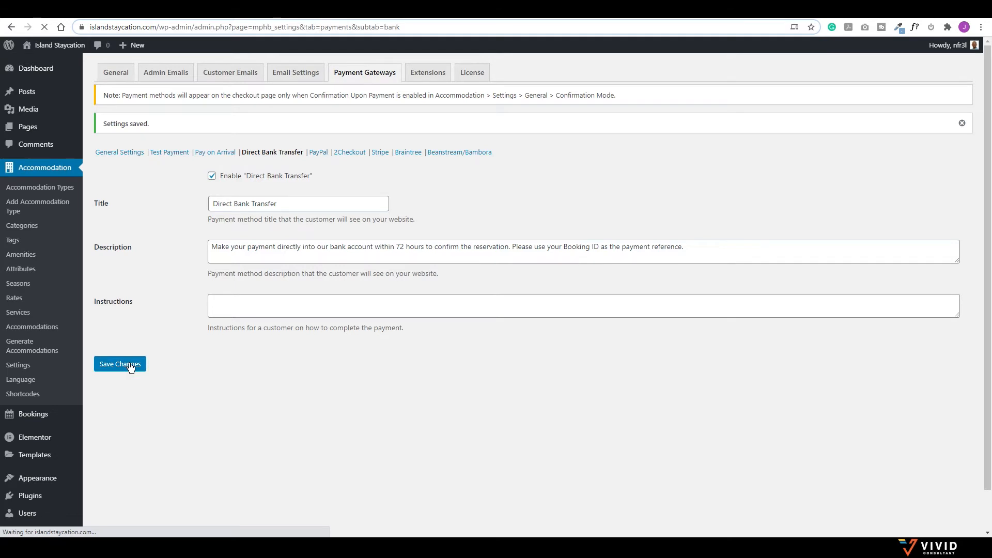
pyautogui.click(121, 80)
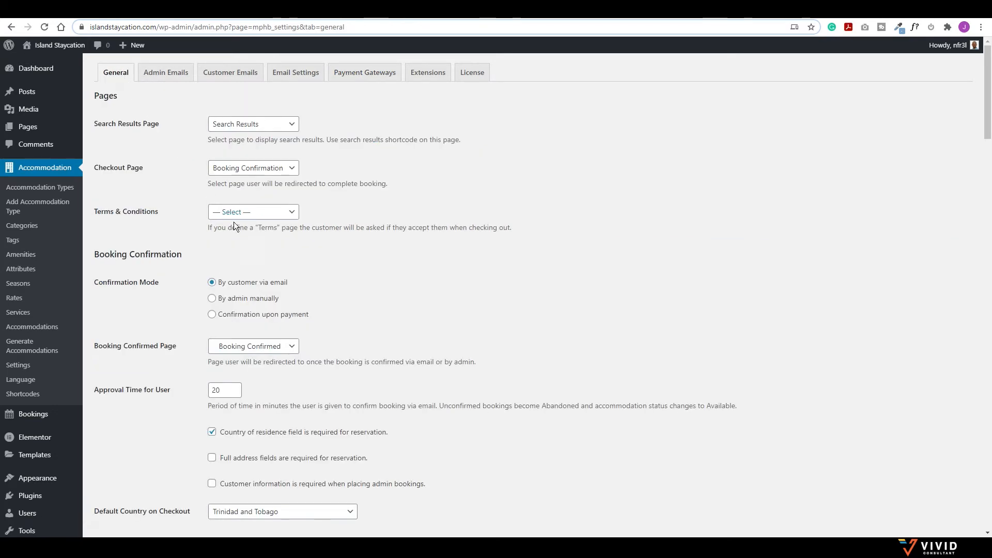
# Step: Set booking confirmation mode to 'Confirmation upon payment' and save the general settings
pyautogui.click(214, 315)
pyautogui.scroll(-20, 169, 340)
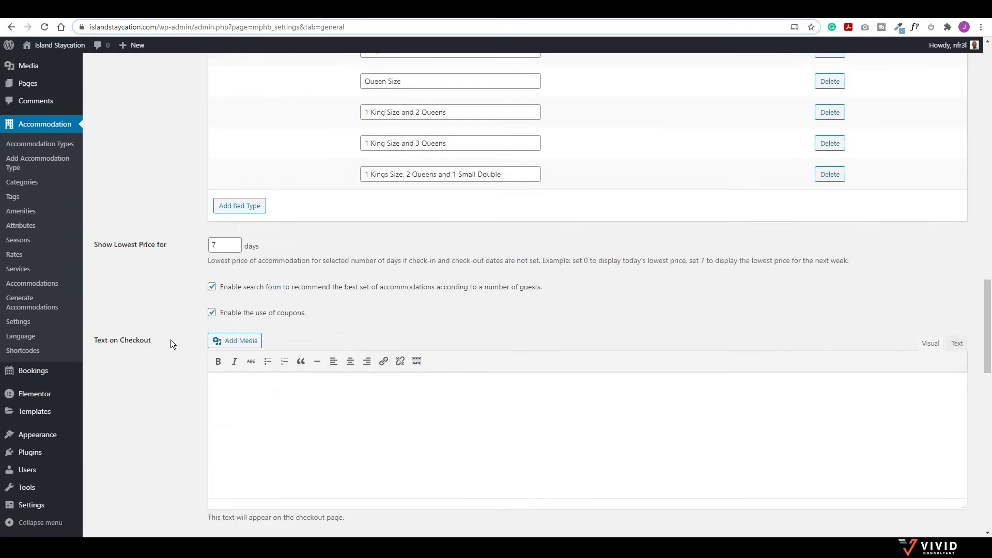
pyautogui.click(120, 484)
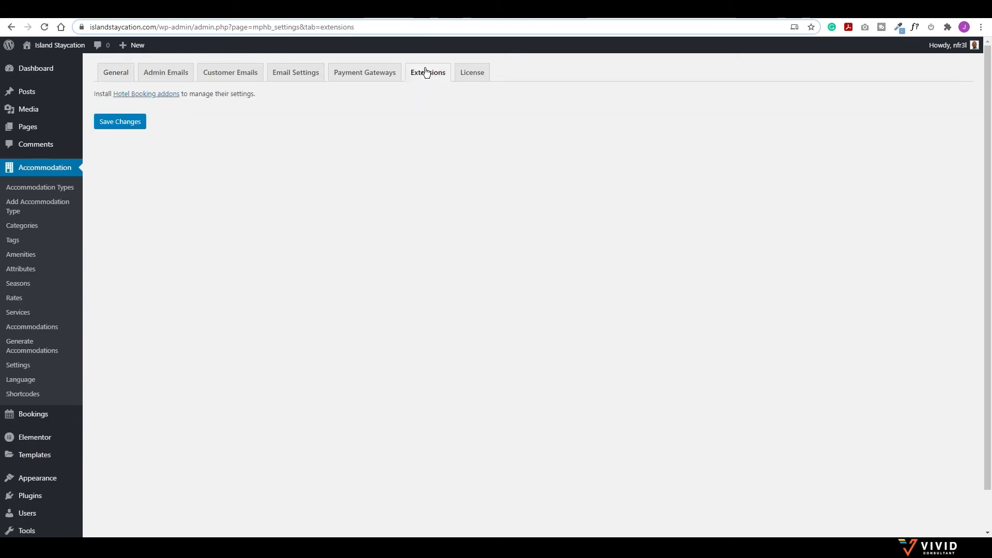
pyautogui.click(163, 94)
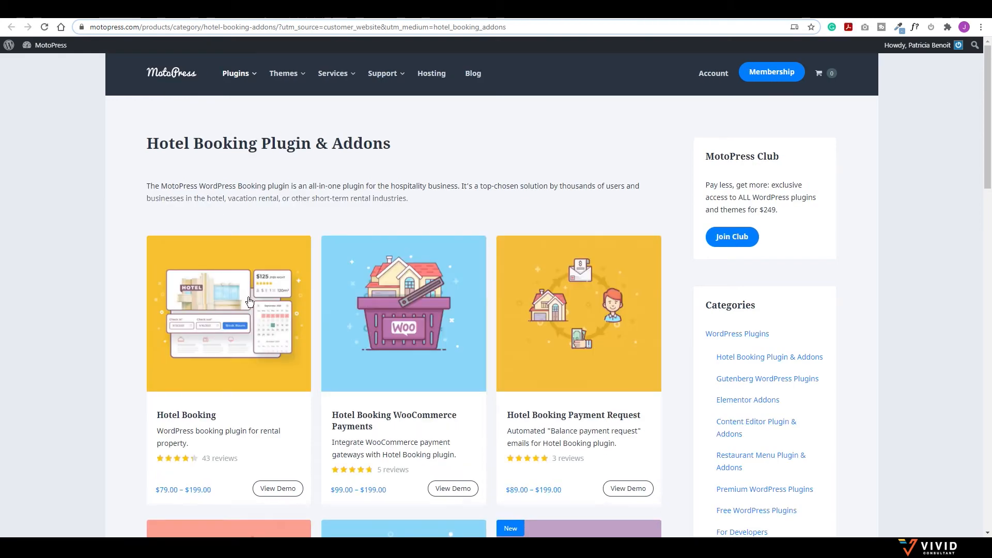
pyautogui.scroll(-2, 250, 302)
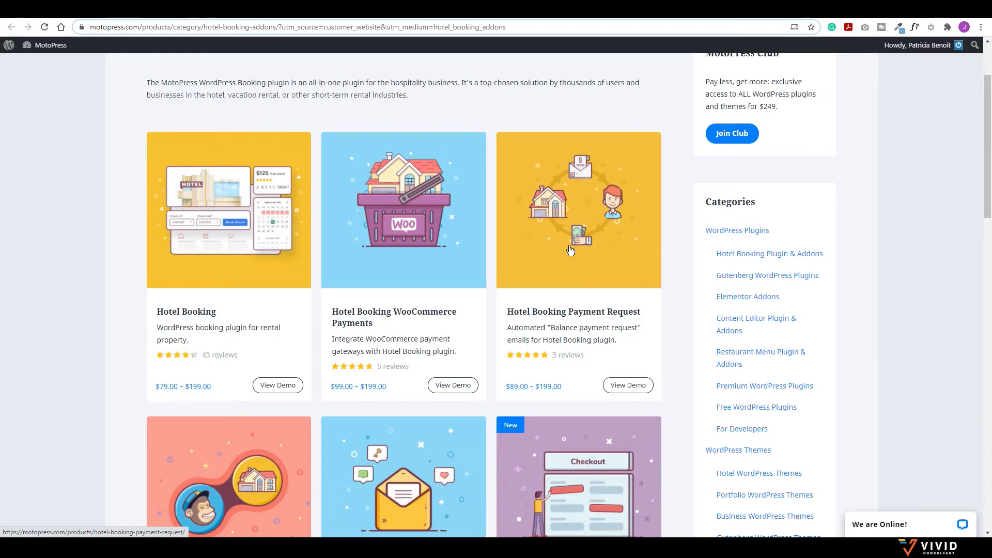
pyautogui.scroll(-4, 570, 251)
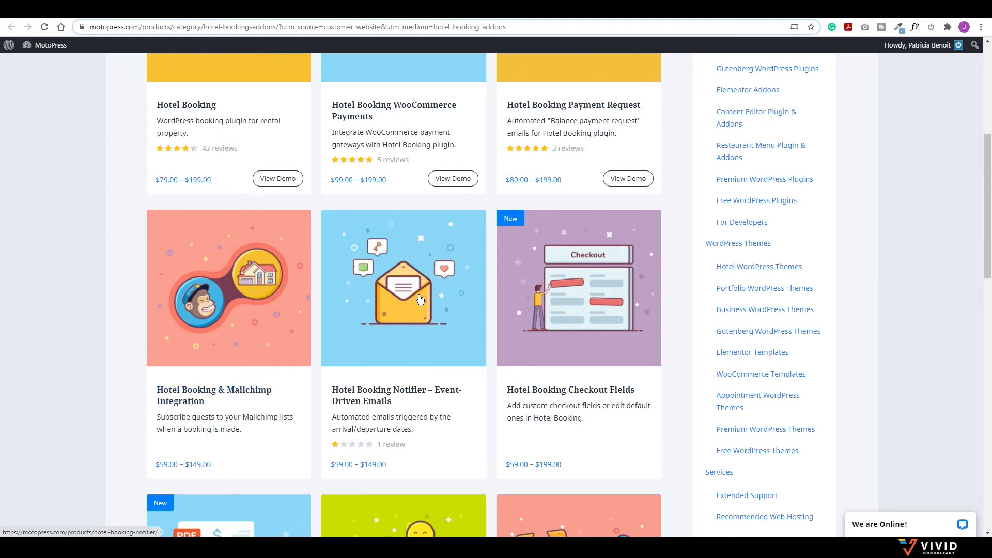
pyautogui.scroll(-5, 519, 316)
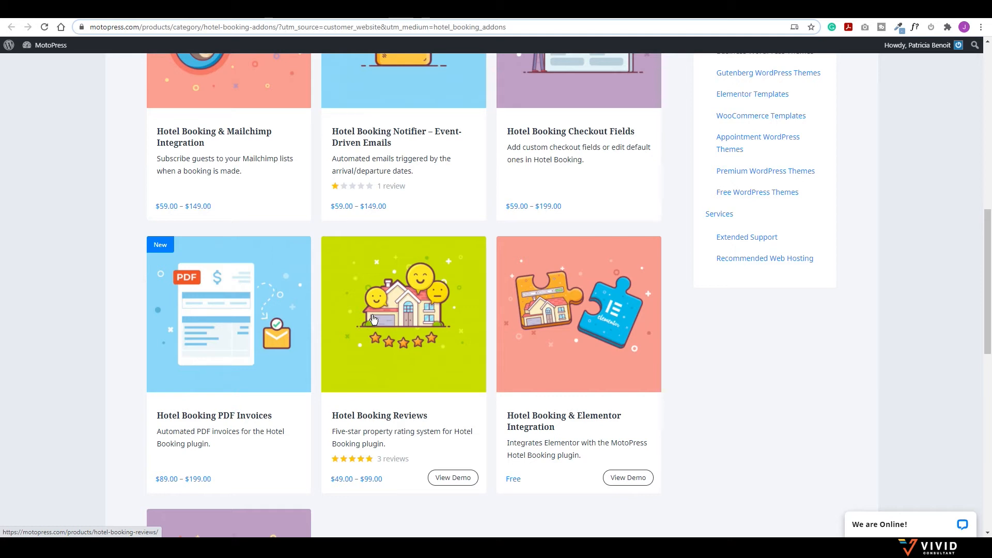
# Step: Download the free Hotel Booking & Elementor Integration add-on as mphb-elementor (2).zip
pyautogui.click(569, 355)
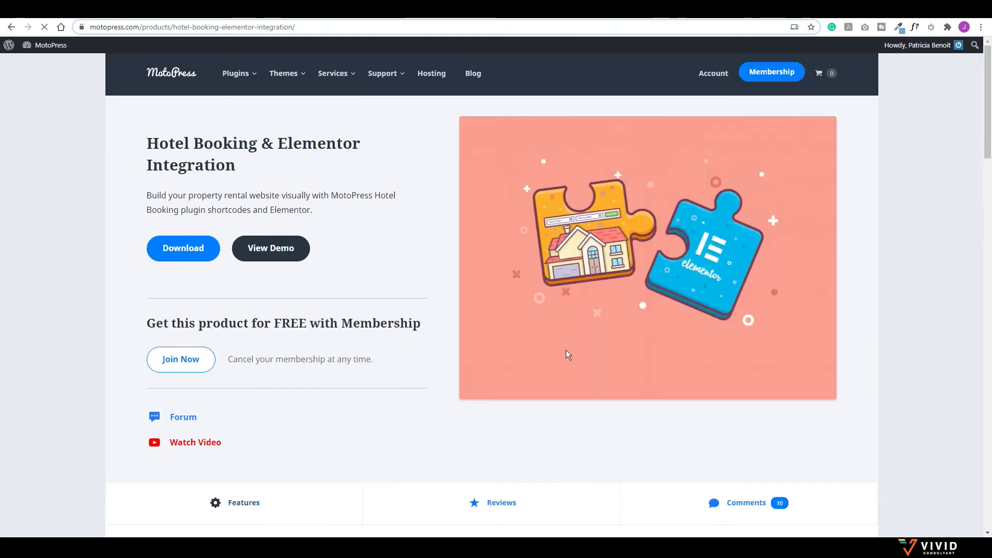
pyautogui.click(192, 247)
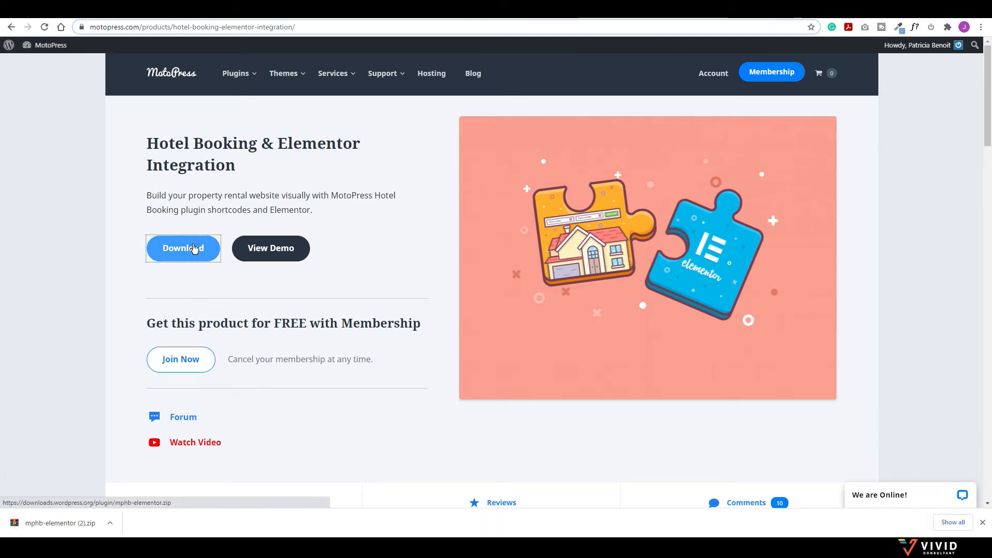
pyautogui.click(11, 27)
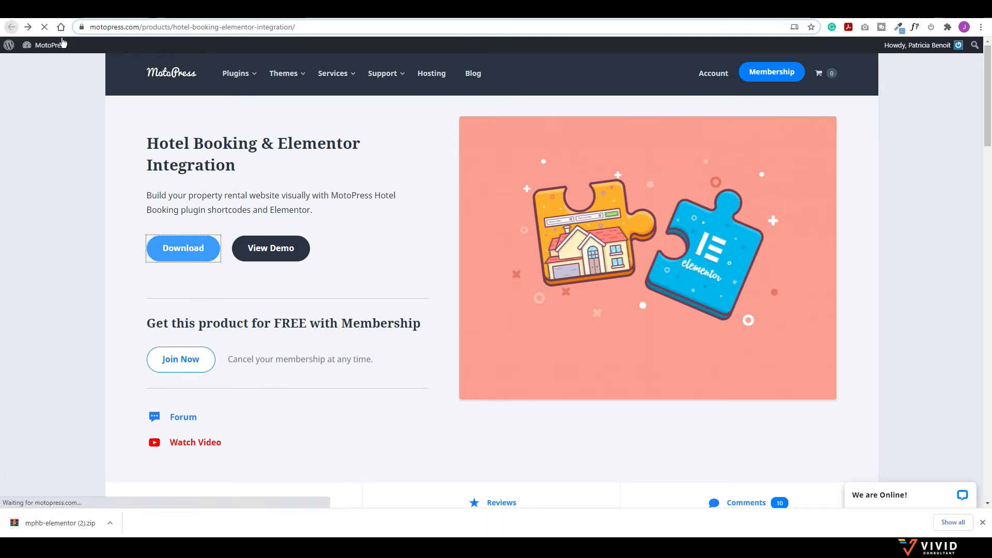
pyautogui.scroll(-5, 469, 323)
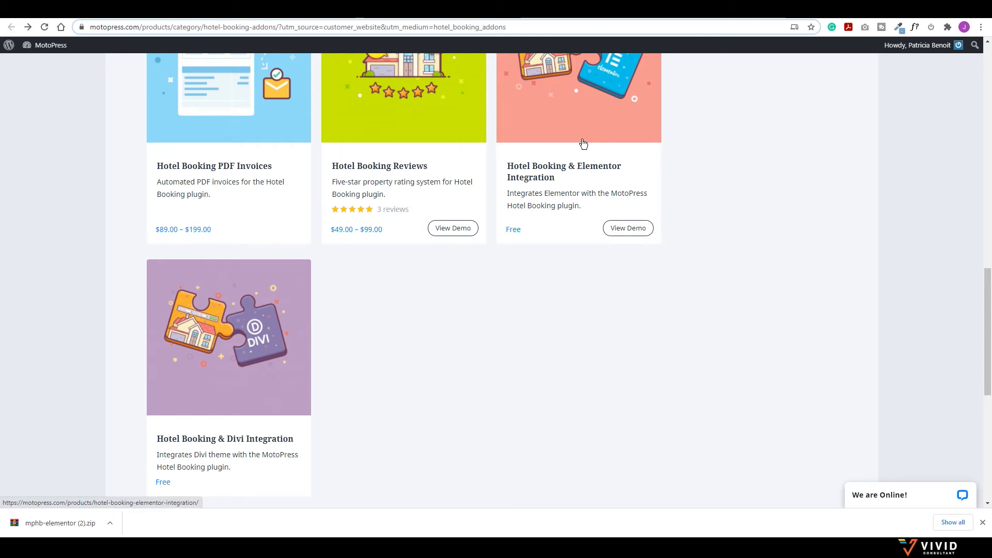
pyautogui.click(398, 10)
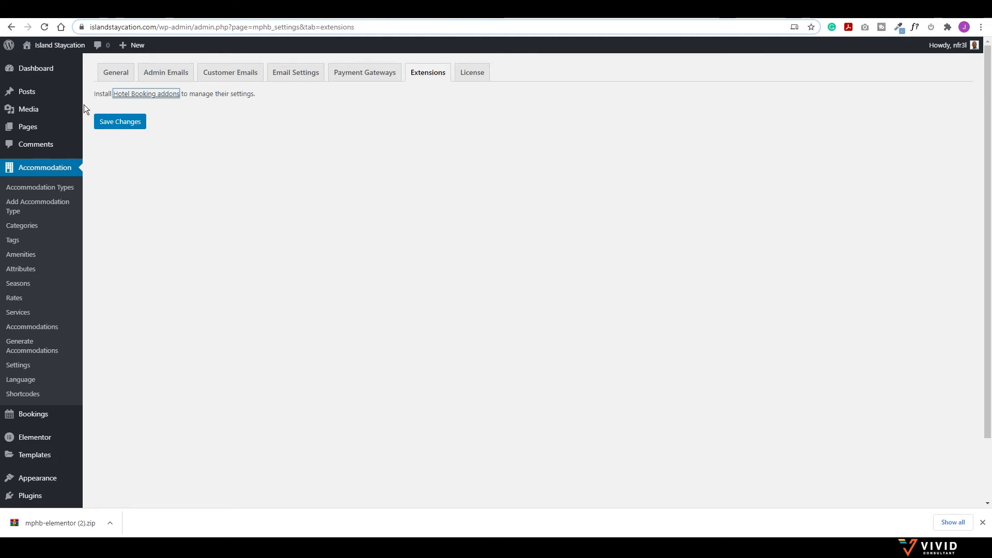
# Step: Open the live Island Staycation site in a new browser tab
pyautogui.moveTo(53, 48)
pyautogui.rightClick(34, 61)
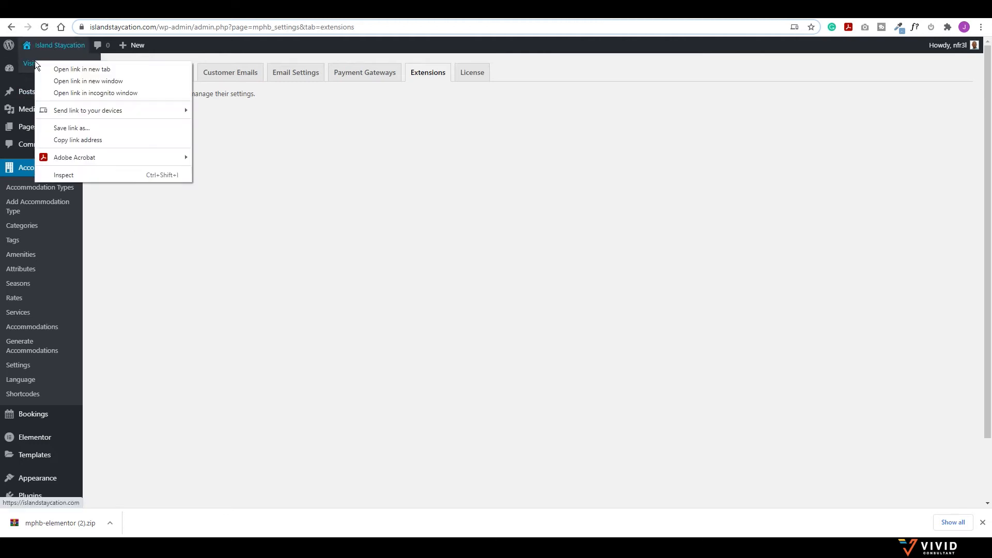
pyautogui.click(60, 66)
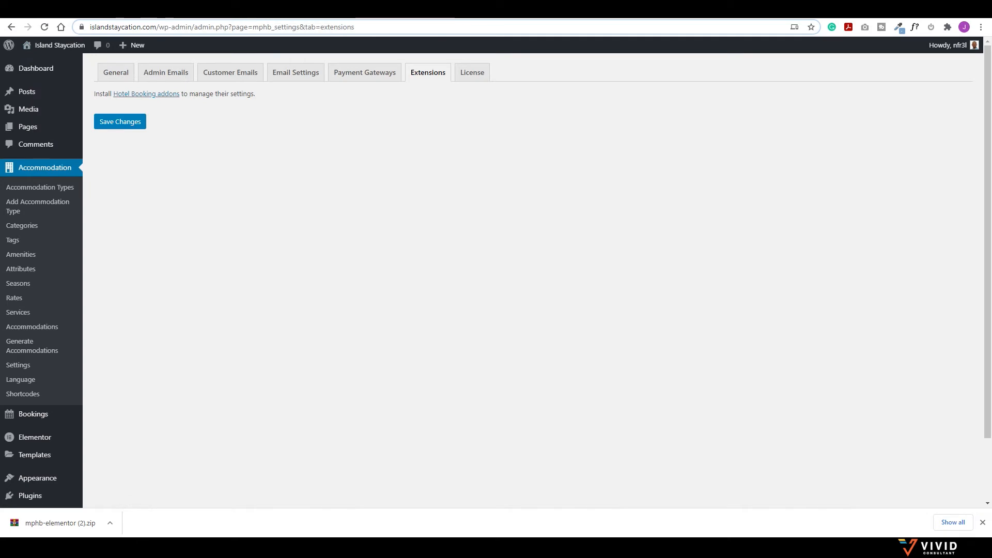
pyautogui.hotkey('ctrl', 'Tab')
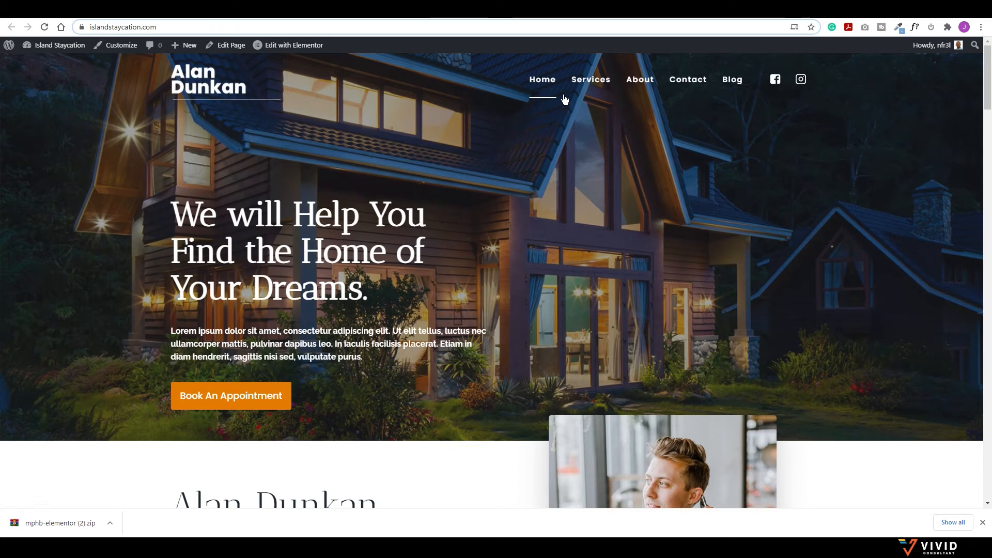
# Step: Scroll through the finished reference homepage to review its sections
pyautogui.scroll(-10, 530, 231)
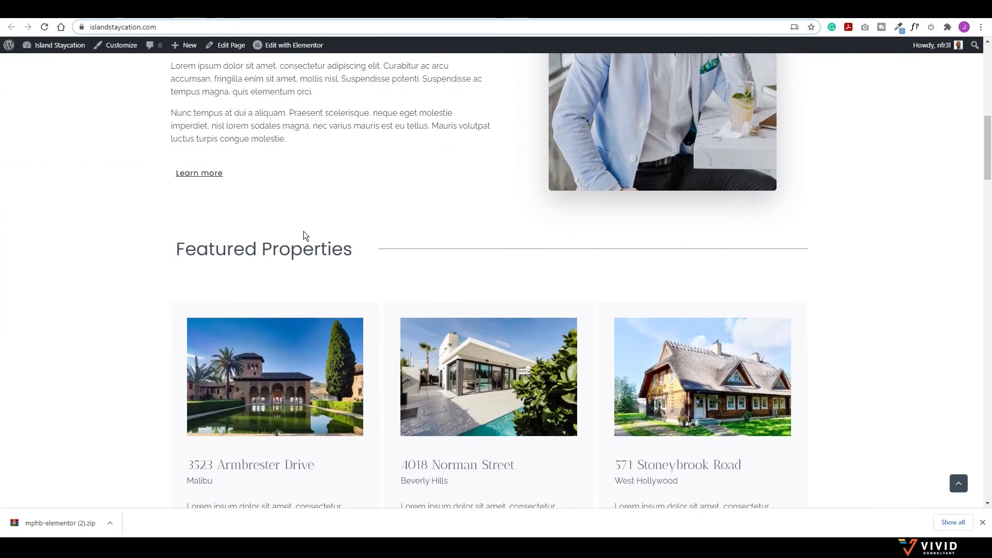
pyautogui.scroll(-5, 365, 389)
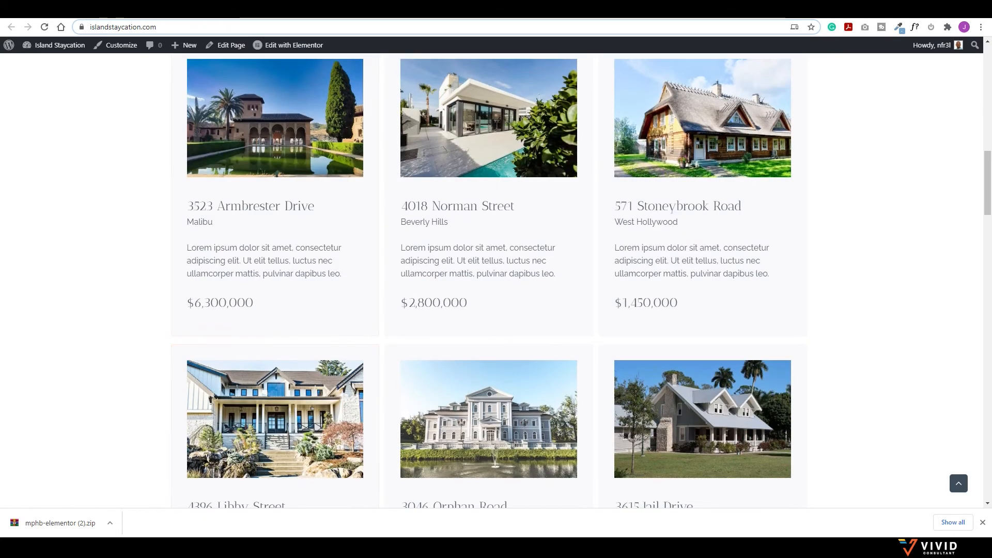
pyautogui.click(93, 10)
pyautogui.scroll(7, 300, 249)
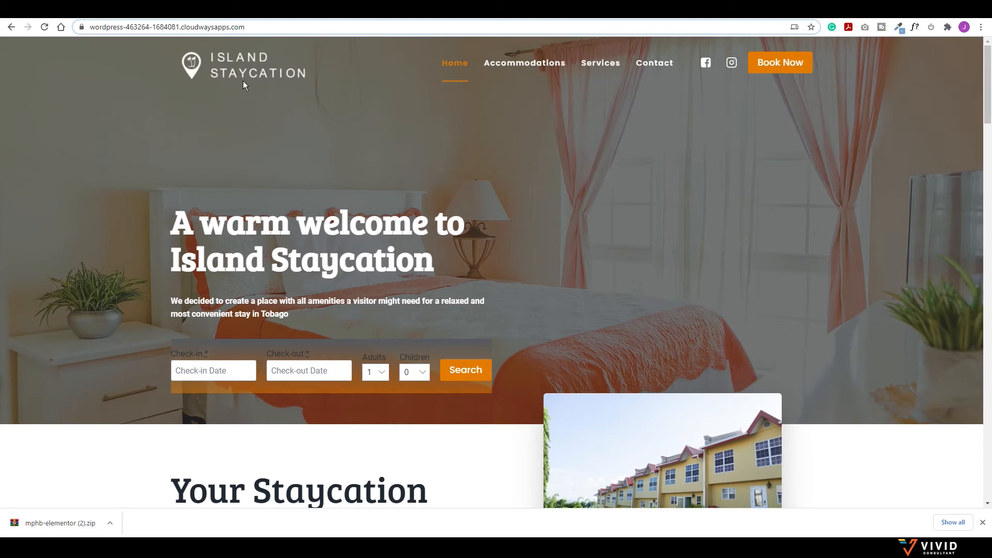
pyautogui.scroll(-1, 622, 83)
pyautogui.scroll(-1, 622, 82)
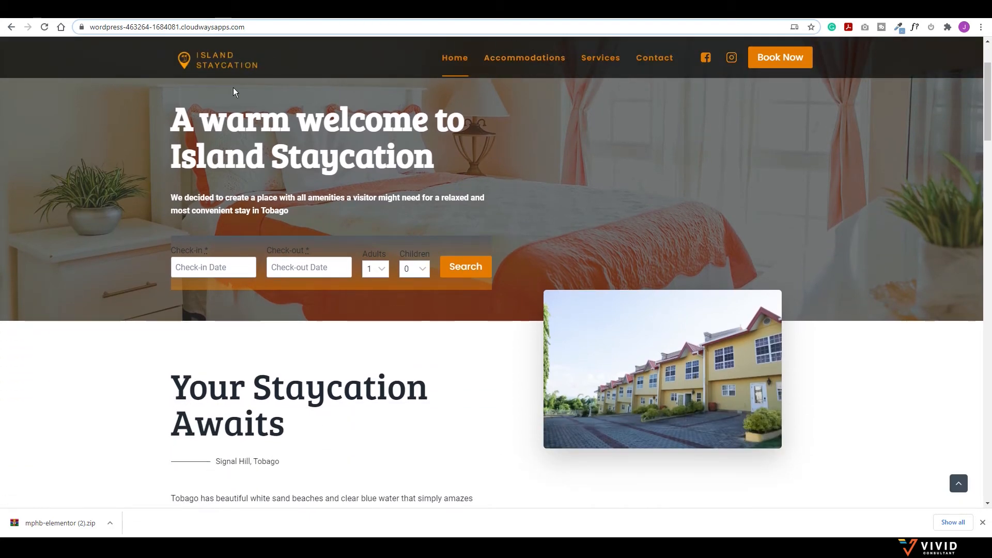
pyautogui.scroll(-4, 465, 61)
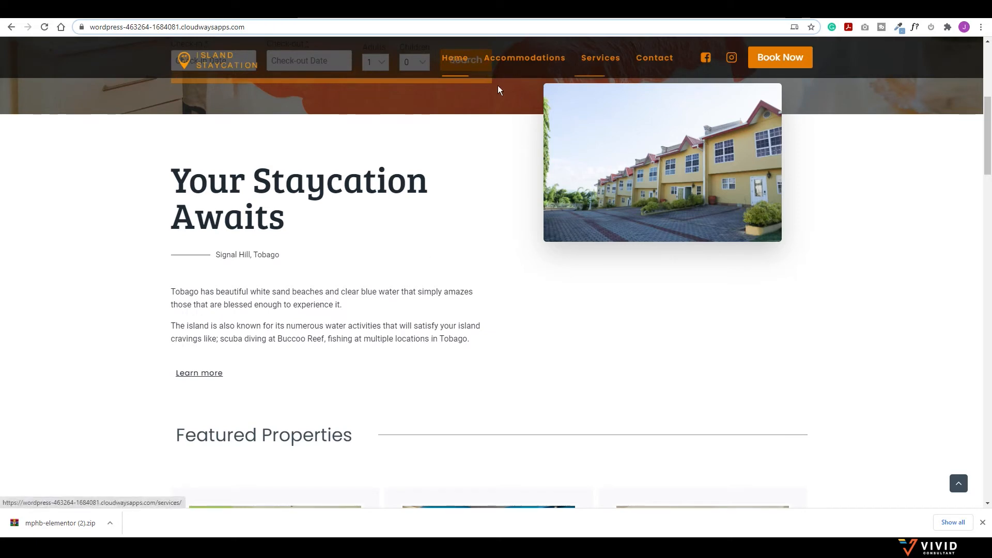
pyautogui.scroll(-3, 465, 69)
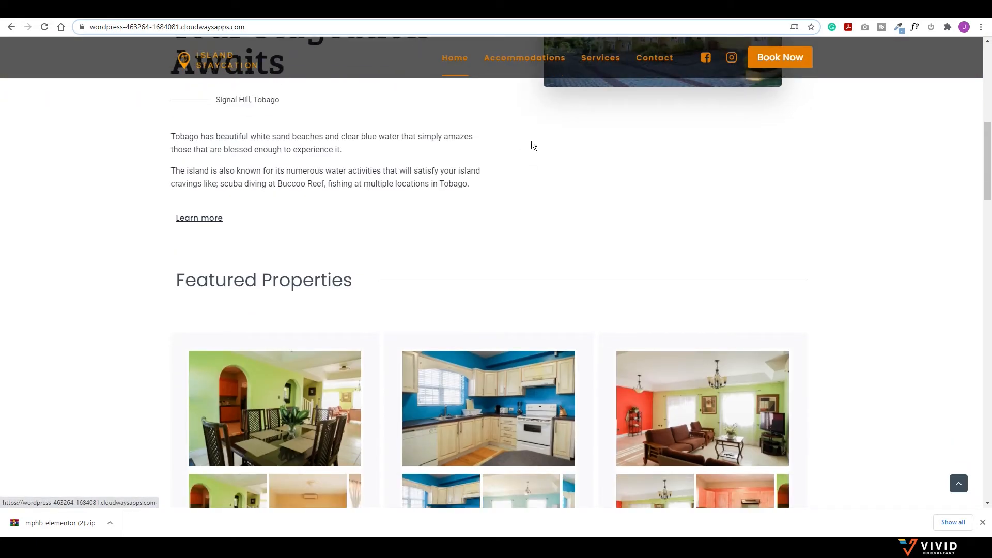
pyautogui.scroll(-1, 382, 57)
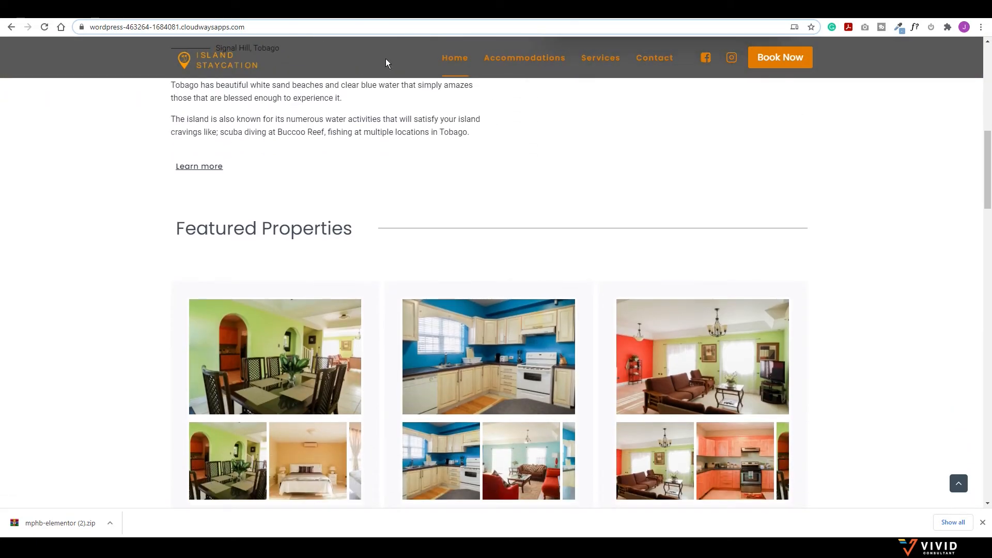
pyautogui.scroll(-3, 370, 114)
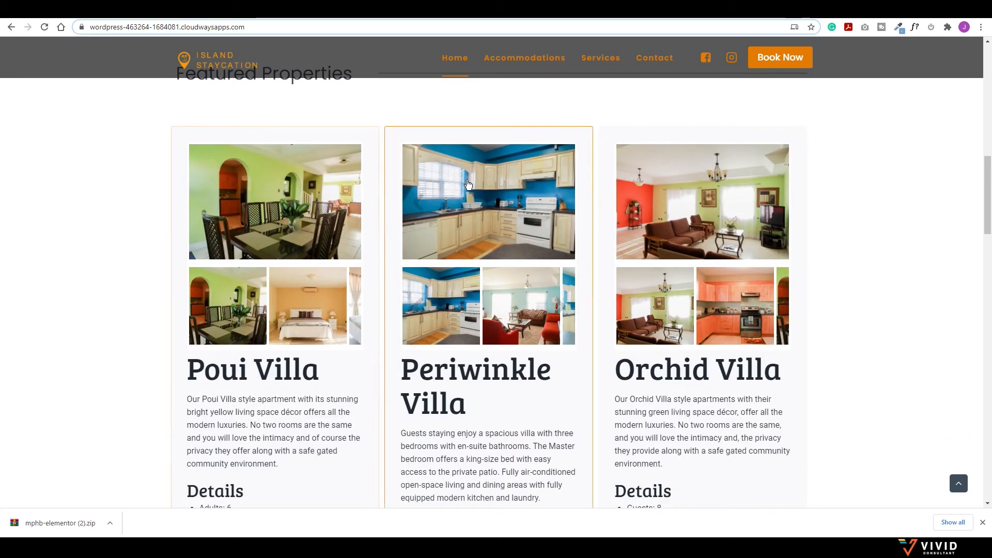
pyautogui.scroll(-8, 449, 310)
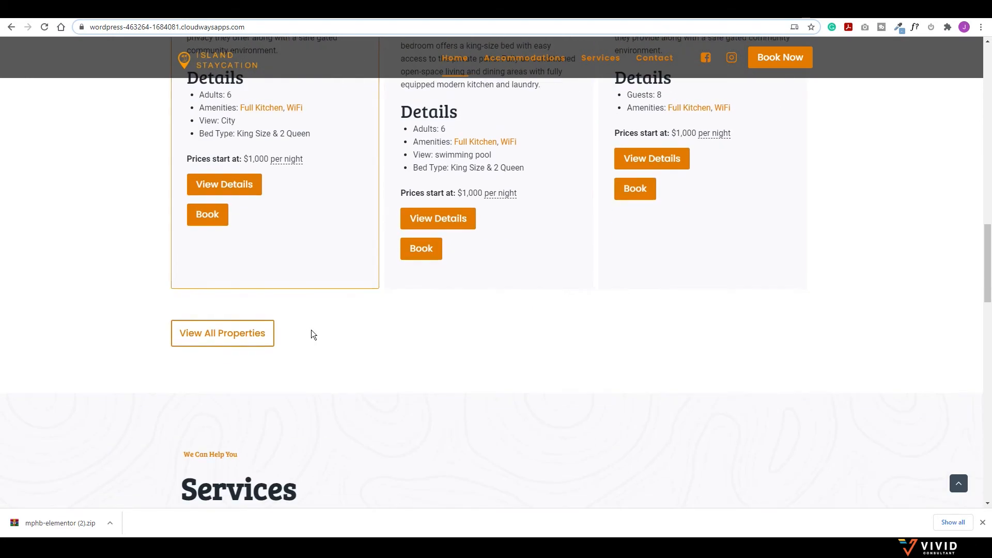
pyautogui.scroll(9, 460, 345)
pyautogui.scroll(15, 457, 339)
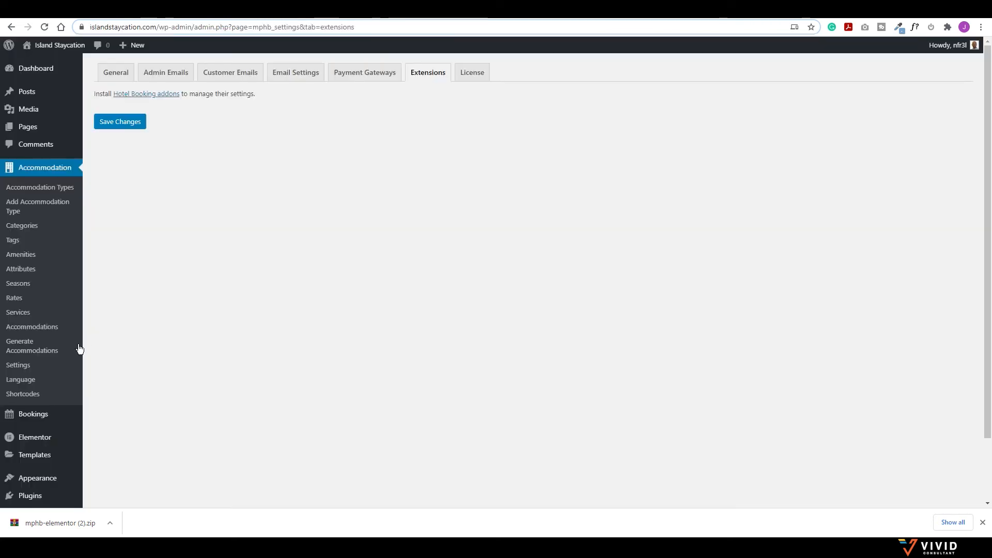
# Step: Open the Customizer's Header builder and its Logo / Site Identity settings
pyautogui.scroll(-2, 31, 416)
pyautogui.moveTo(22, 409)
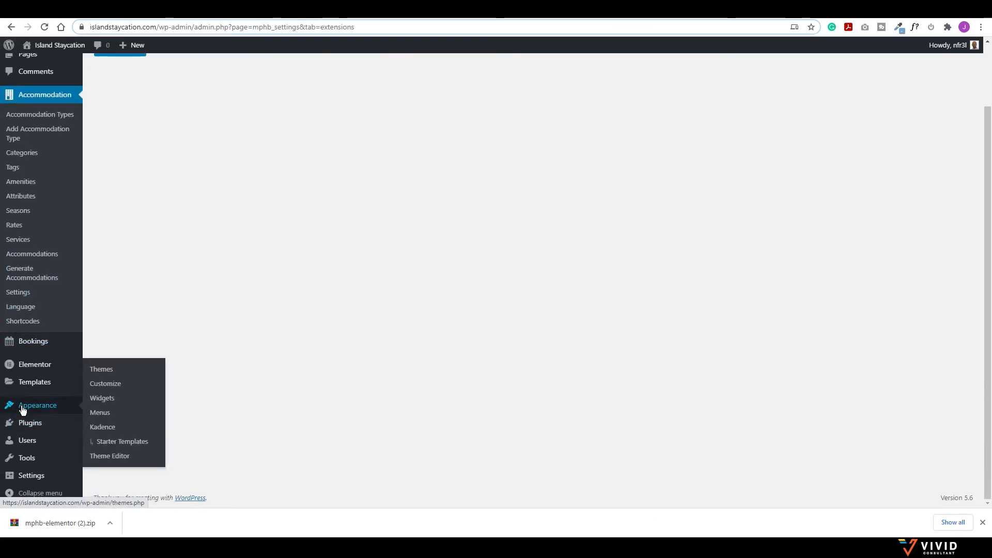
pyautogui.click(115, 384)
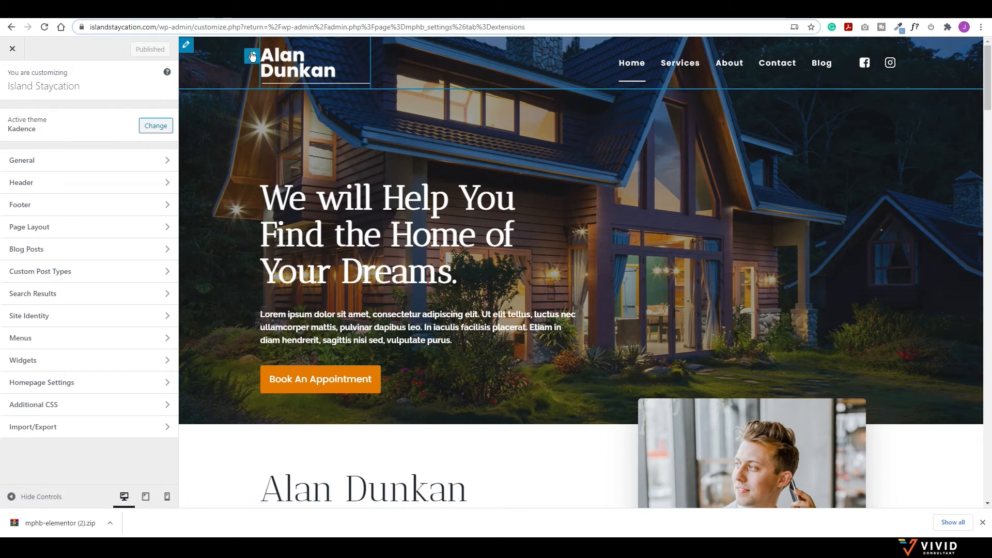
pyautogui.click(64, 184)
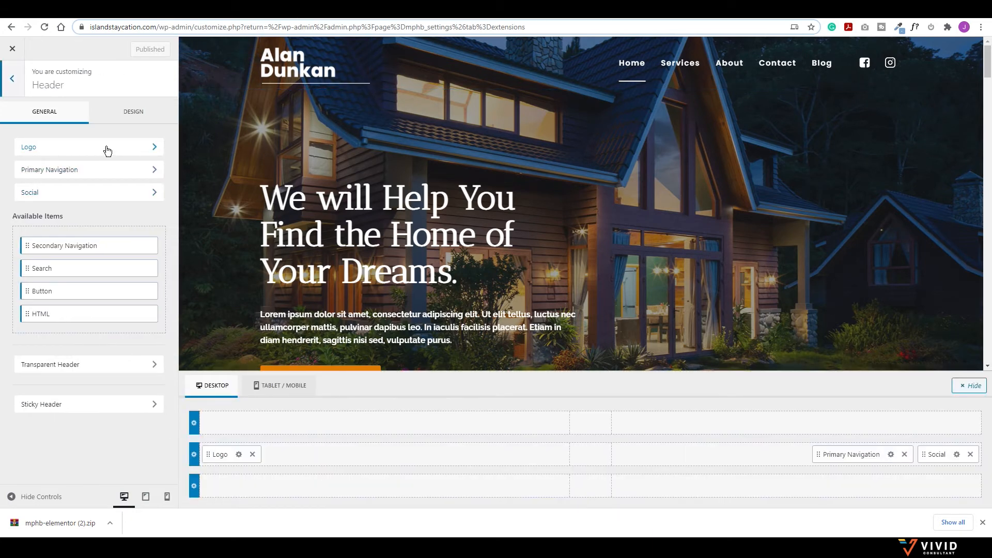
pyautogui.click(107, 151)
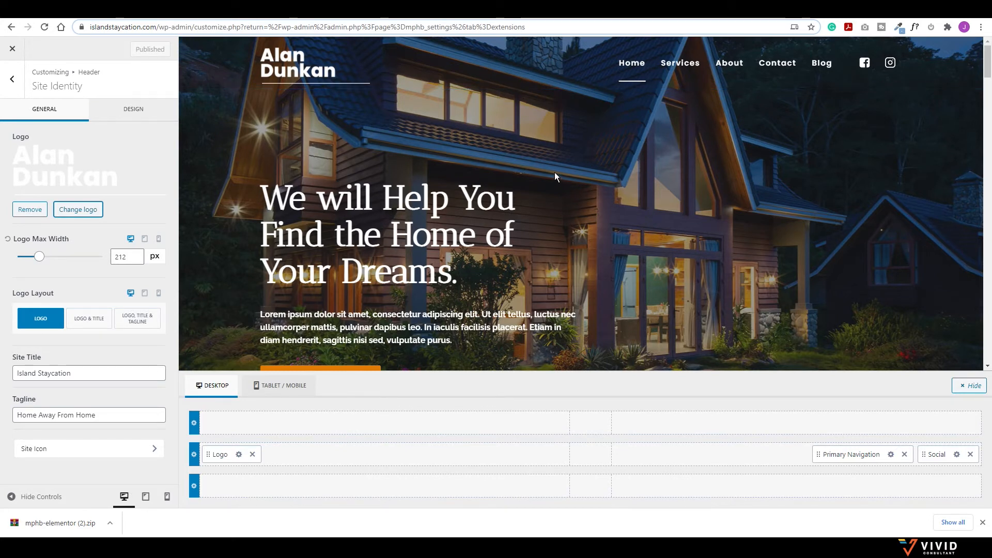
# Step: Replace the Alan Dunkan logo with Island-Staycation-logo-colour.png, skipping cropping
pyautogui.click(81, 211)
pyautogui.click(44, 89)
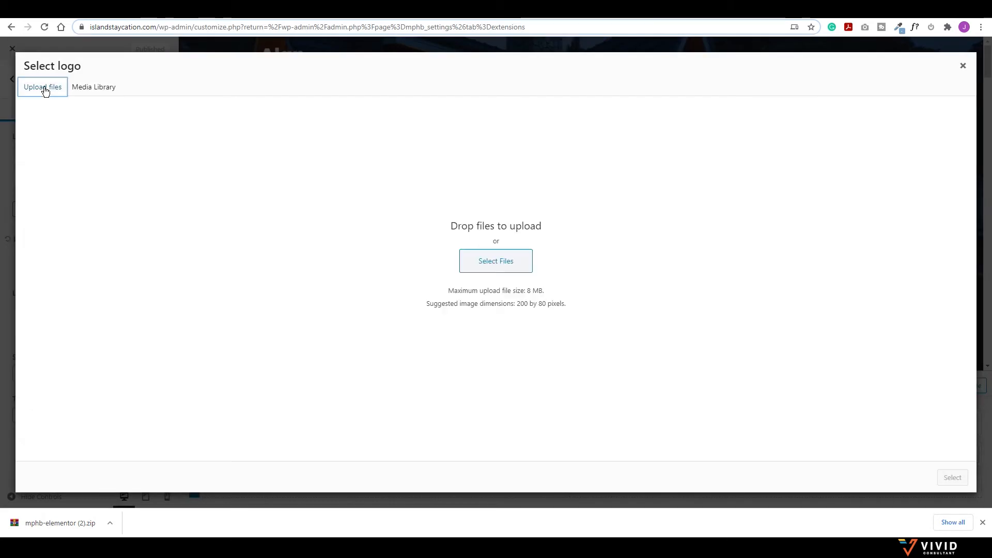
pyautogui.click(503, 261)
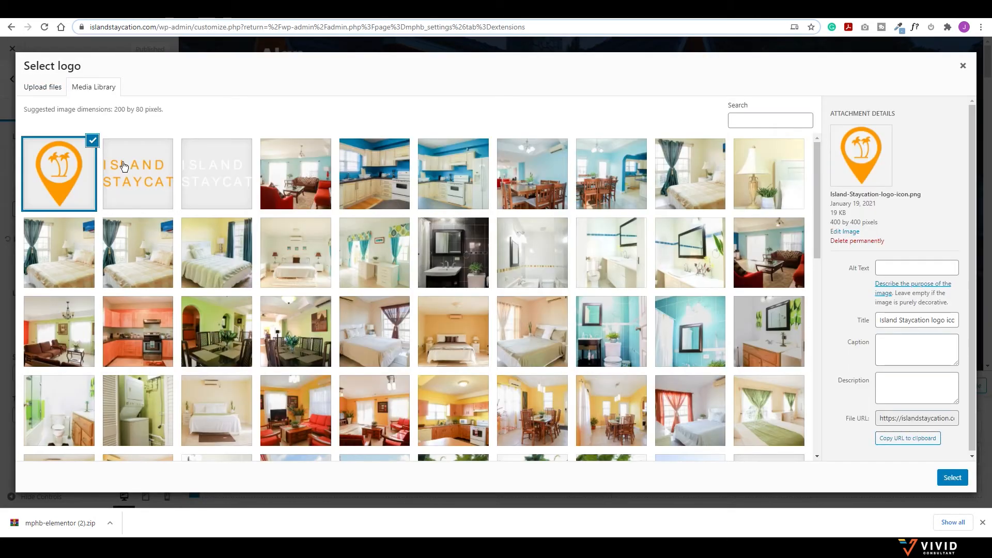
pyautogui.click(214, 168)
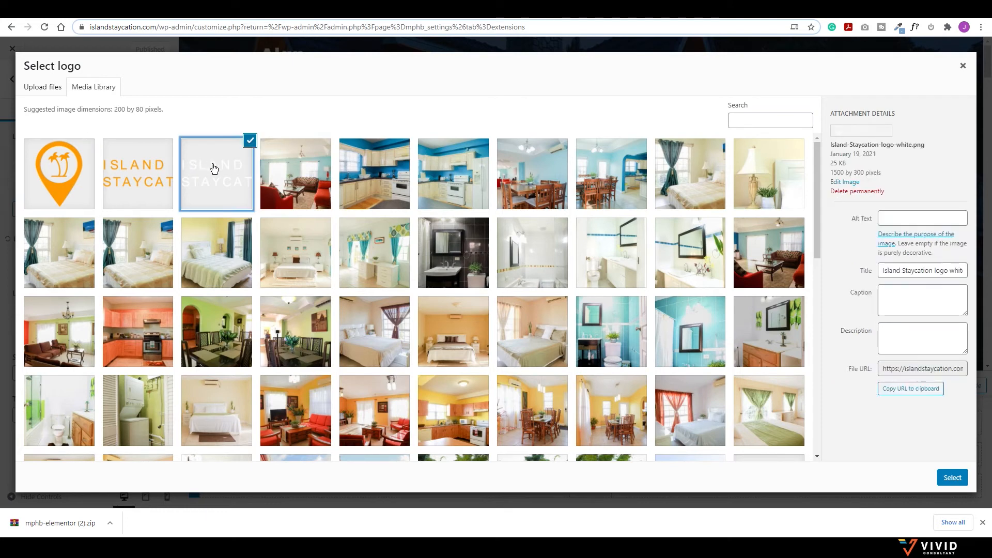
pyautogui.click(136, 185)
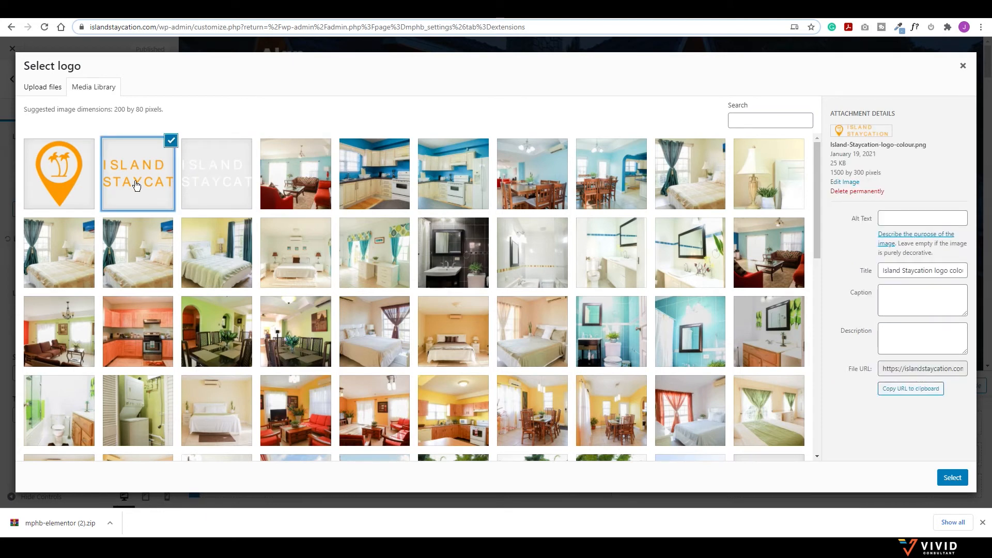
pyautogui.click(58, 171)
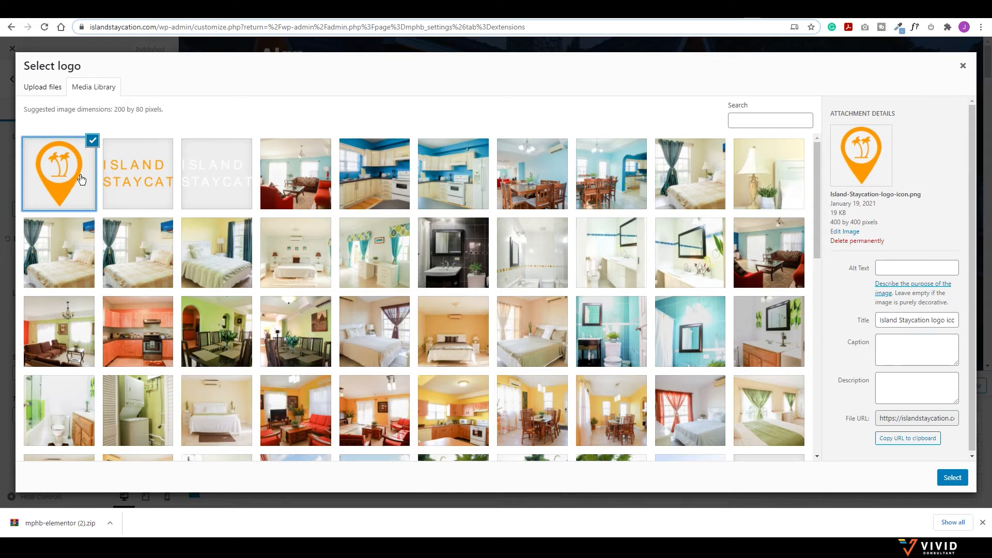
pyautogui.click(129, 192)
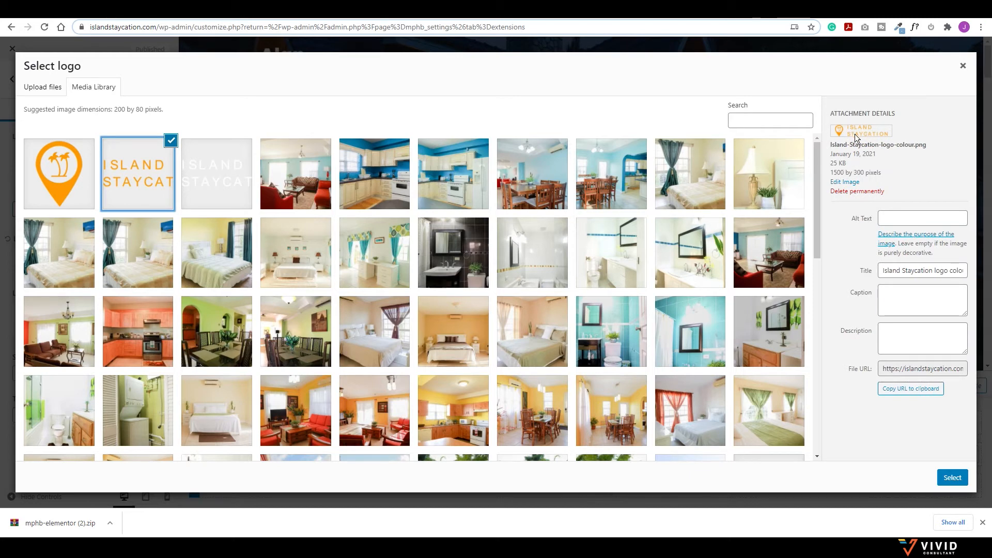
pyautogui.click(952, 478)
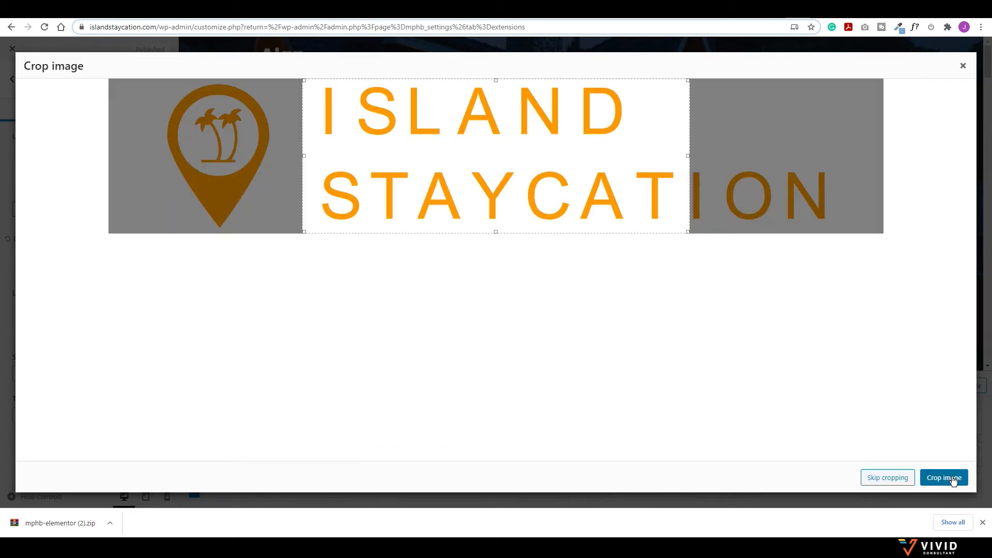
pyautogui.click(888, 478)
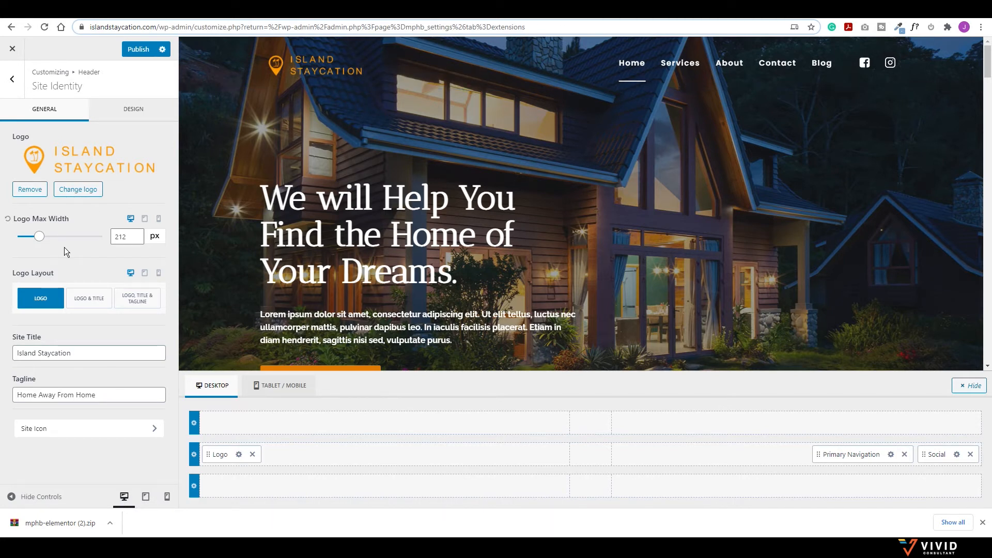
# Step: Set Island-Staycation-logo-icon.png as the site icon with a square crop
pyautogui.click(64, 435)
pyautogui.click(79, 163)
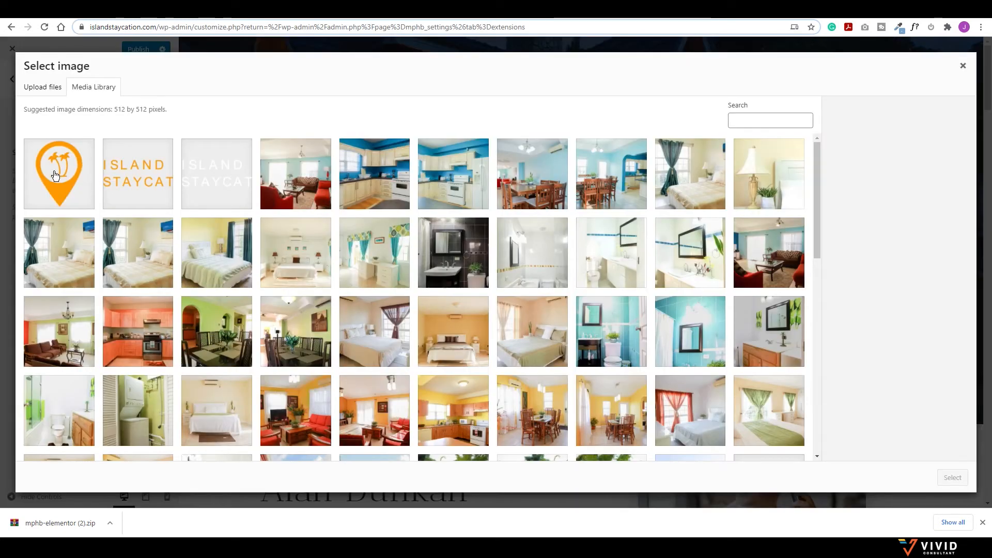
pyautogui.click(60, 169)
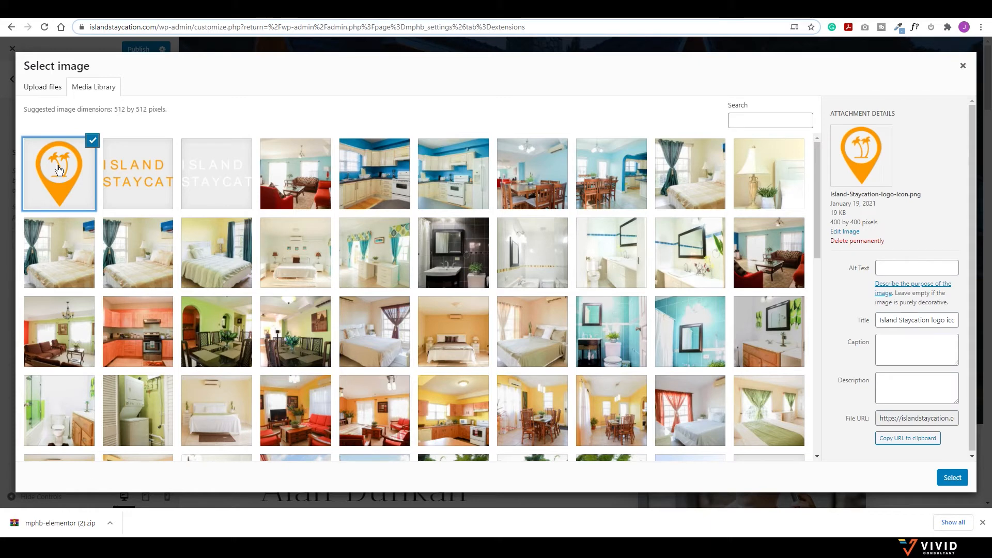
pyautogui.click(950, 477)
pyautogui.click(951, 476)
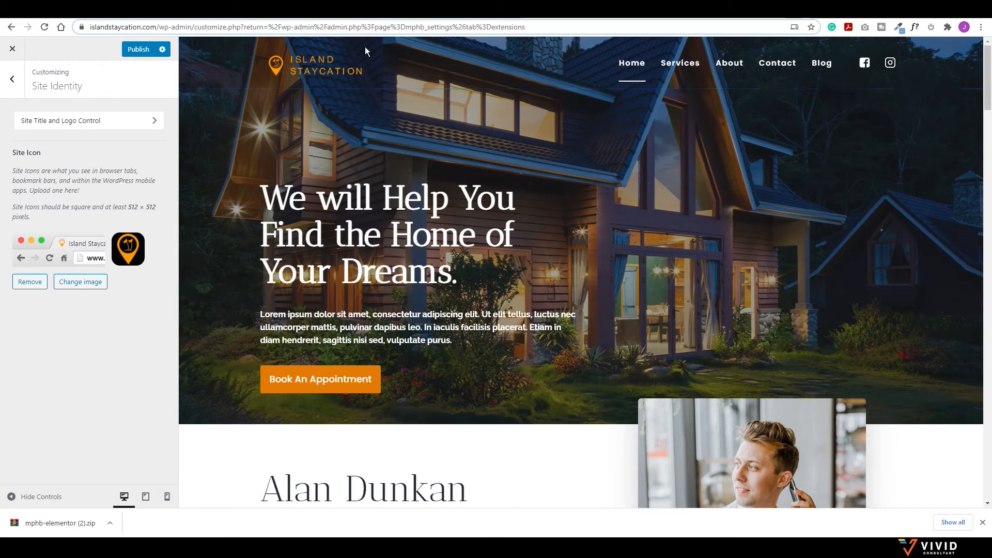
# Step: Detach the Customizer into its own window, shrink it, then move it back to the top
pyautogui.moveTo(414, 8); pyautogui.dragTo(375, 92)
pyautogui.moveTo(500, 8); pyautogui.dragTo(516, 127)
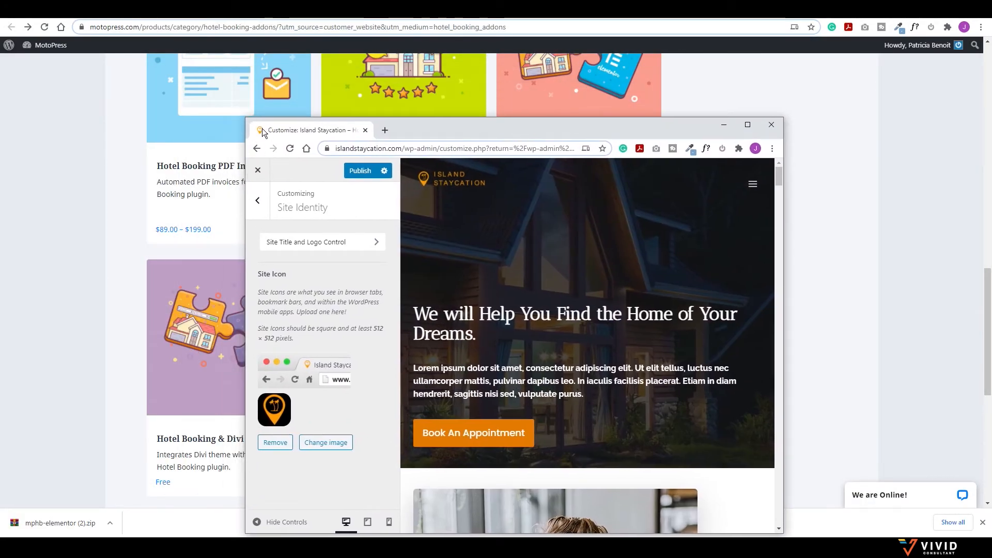
pyautogui.moveTo(442, 133); pyautogui.dragTo(381, 0)
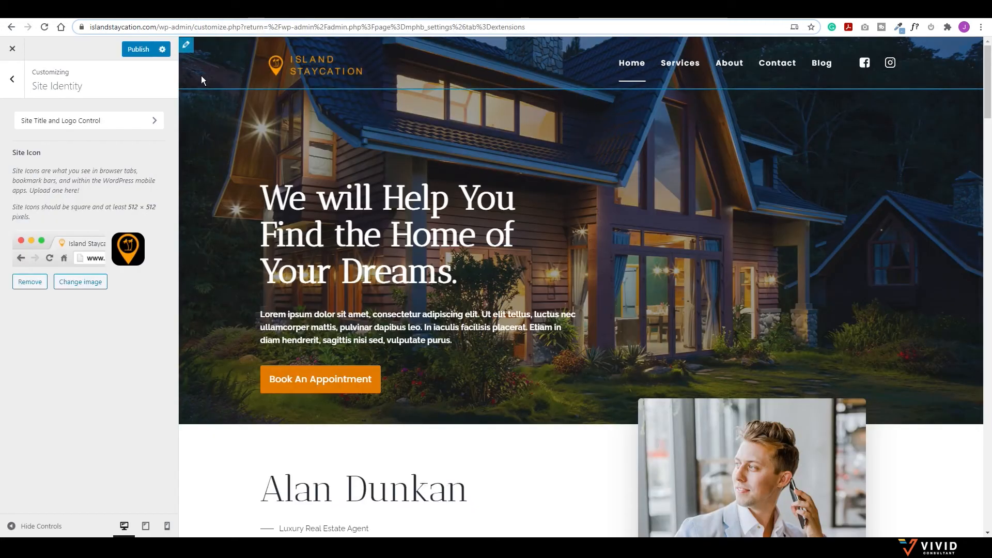
# Step: Publish the new logo and site icon, then open Header > Transparent Header settings
pyautogui.click(12, 79)
pyautogui.click(139, 52)
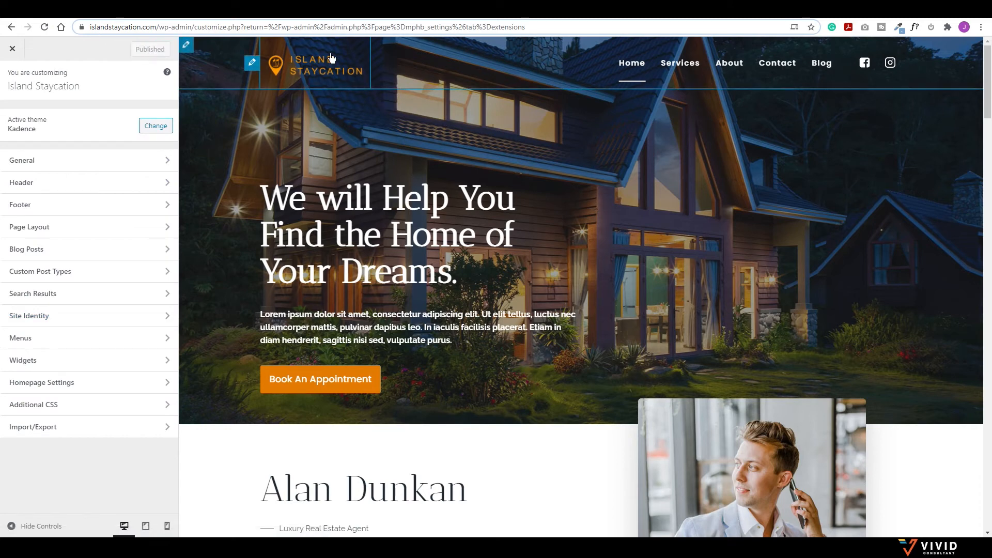
pyautogui.scroll(-1, 379, 168)
pyautogui.scroll(-2, 380, 168)
pyautogui.scroll(2, 379, 168)
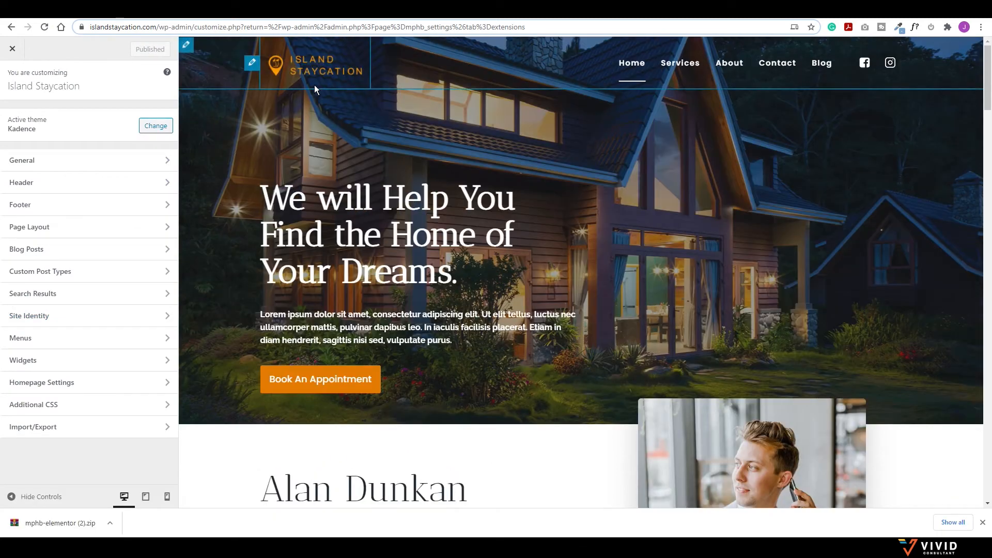
pyautogui.click(76, 192)
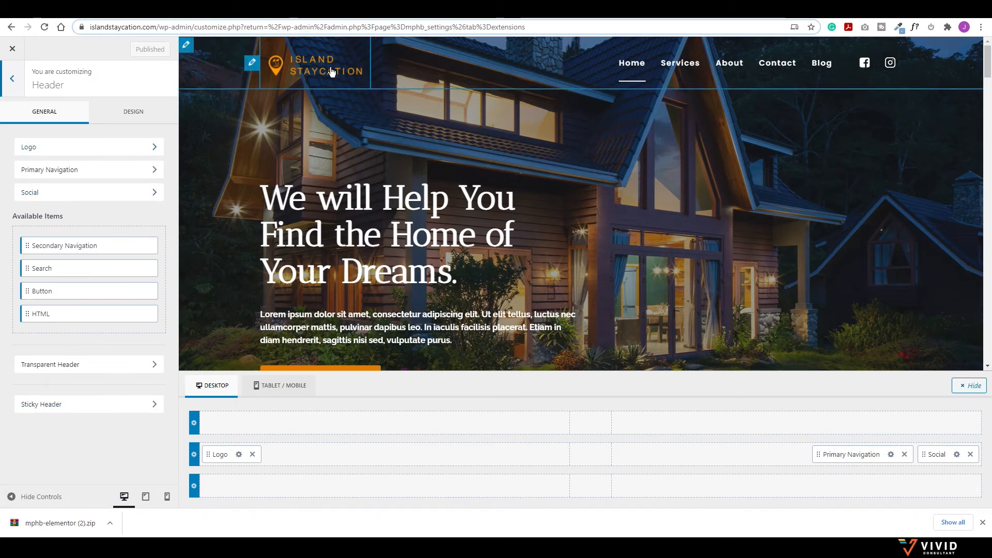
pyautogui.click(73, 365)
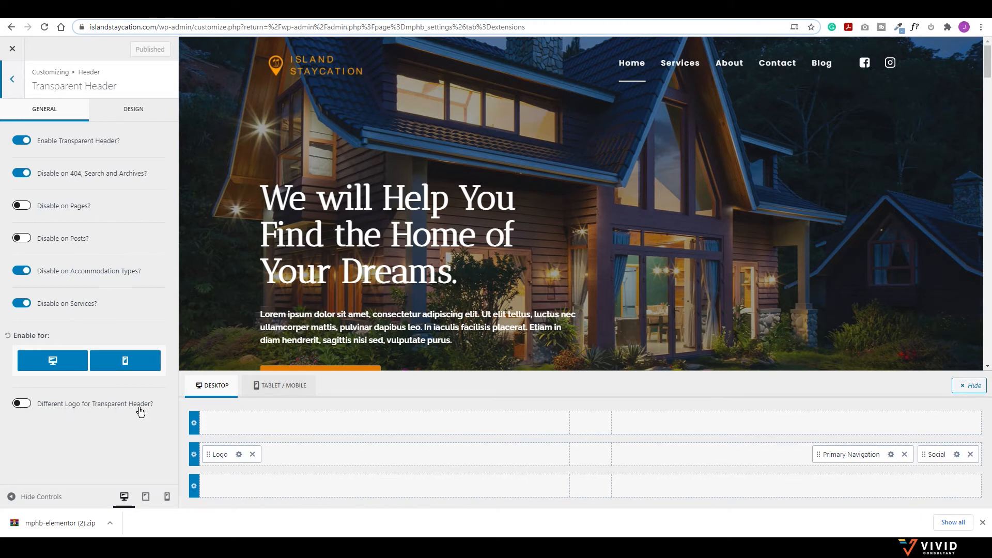
# Step: Enable a different transparent-header logo and choose the white Island Staycation logo
pyautogui.click(26, 406)
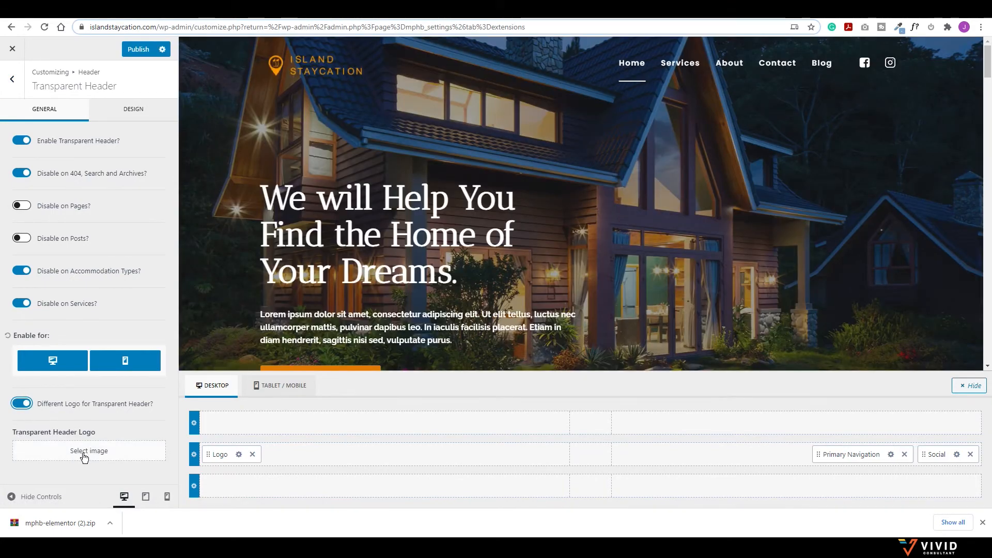
pyautogui.click(81, 453)
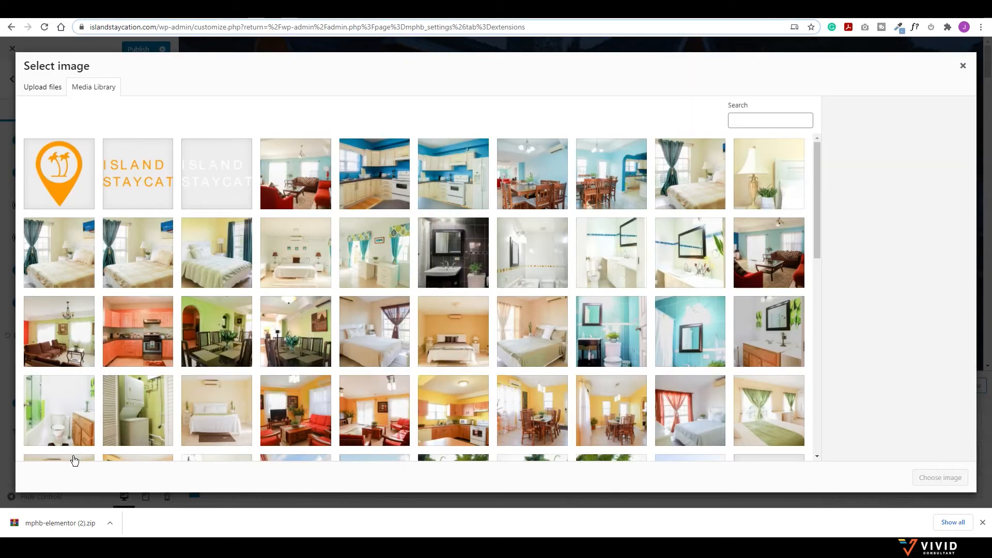
pyautogui.click(215, 171)
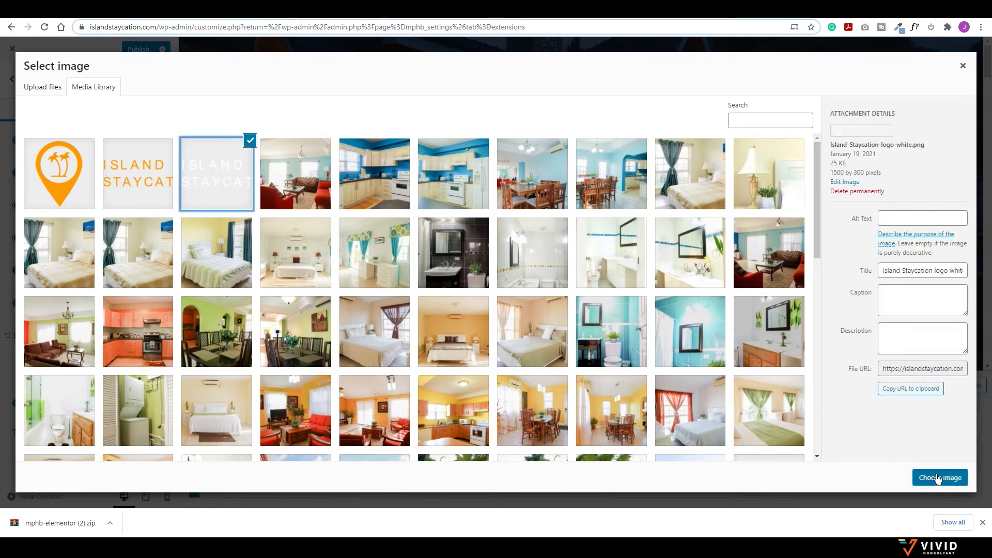
pyautogui.click(937, 479)
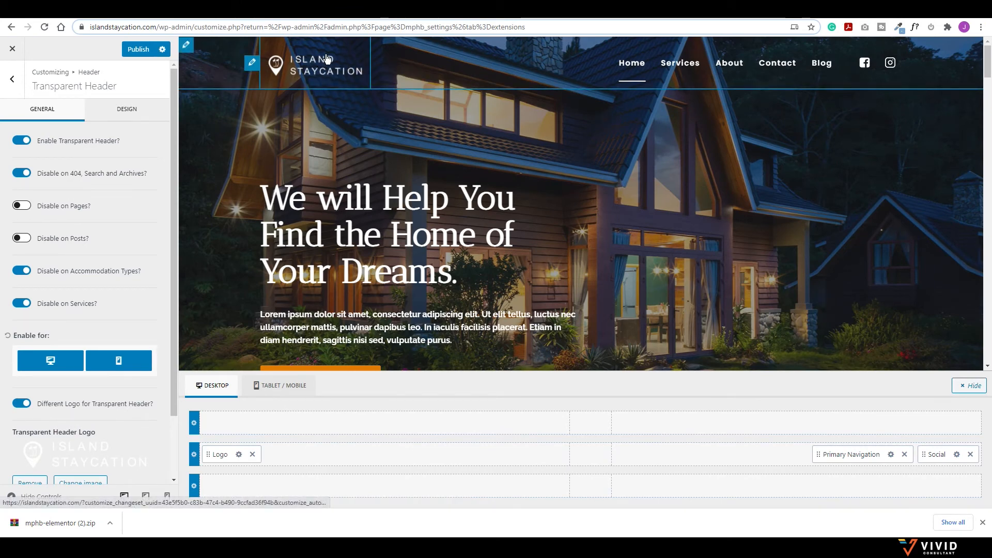
# Step: Set the transparent header Logo Max Width to 300 px
pyautogui.scroll(-5, 362, 155)
pyautogui.scroll(5, 386, 190)
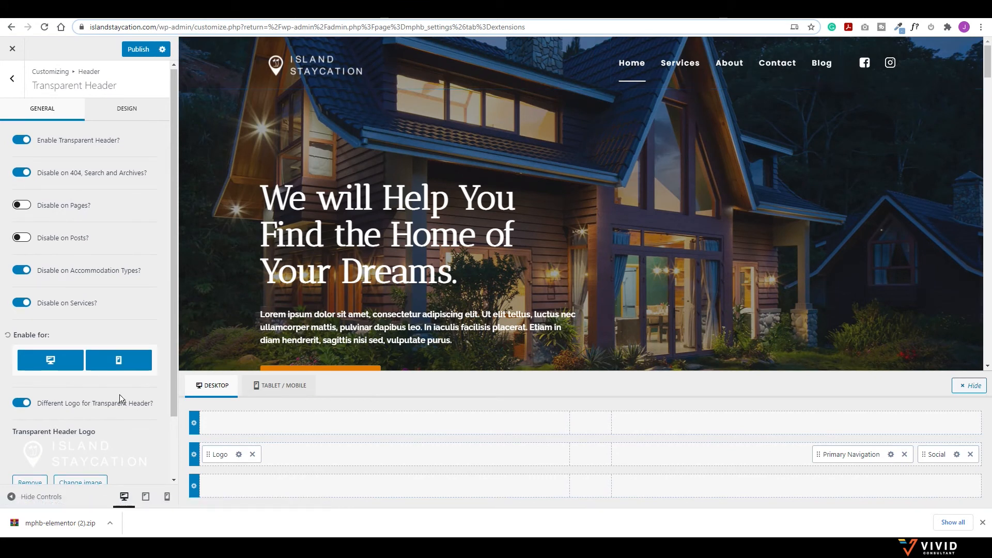
pyautogui.scroll(-2, 119, 395)
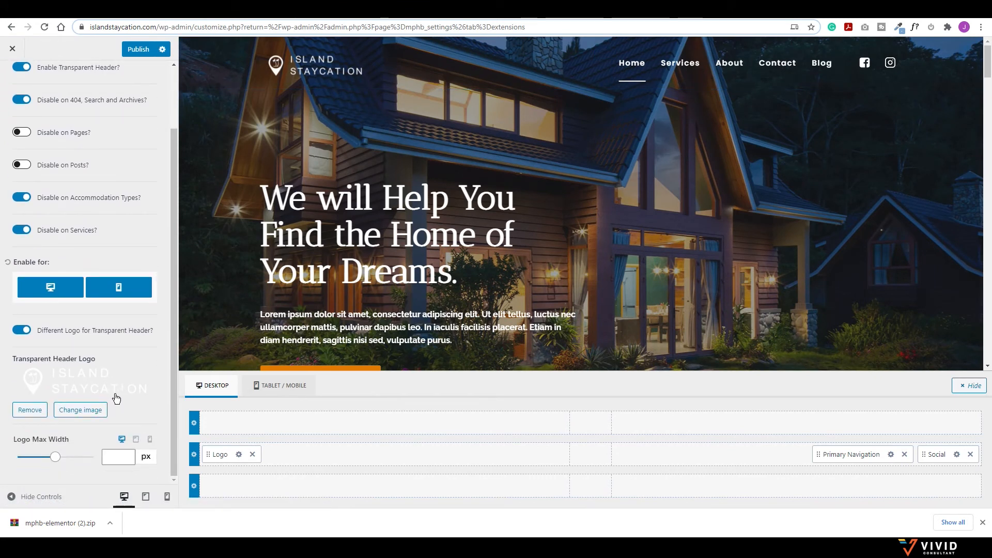
pyautogui.moveTo(58, 461); pyautogui.dragTo(47, 461)
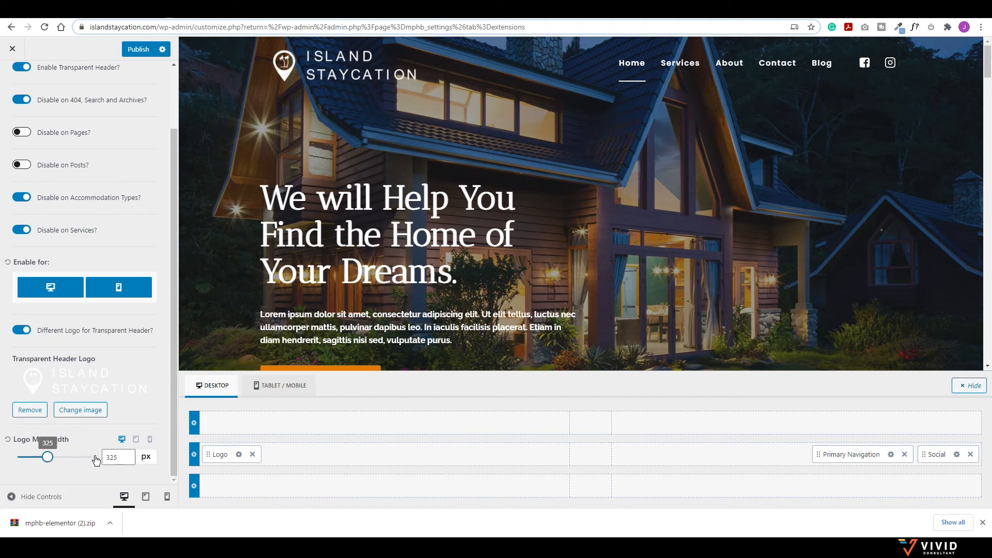
pyautogui.click(125, 458)
pyautogui.click(125, 459)
pyautogui.click(125, 459)
pyautogui.click(126, 458)
pyautogui.click(128, 459)
pyautogui.scroll(-4, 329, 219)
pyautogui.scroll(4, 328, 220)
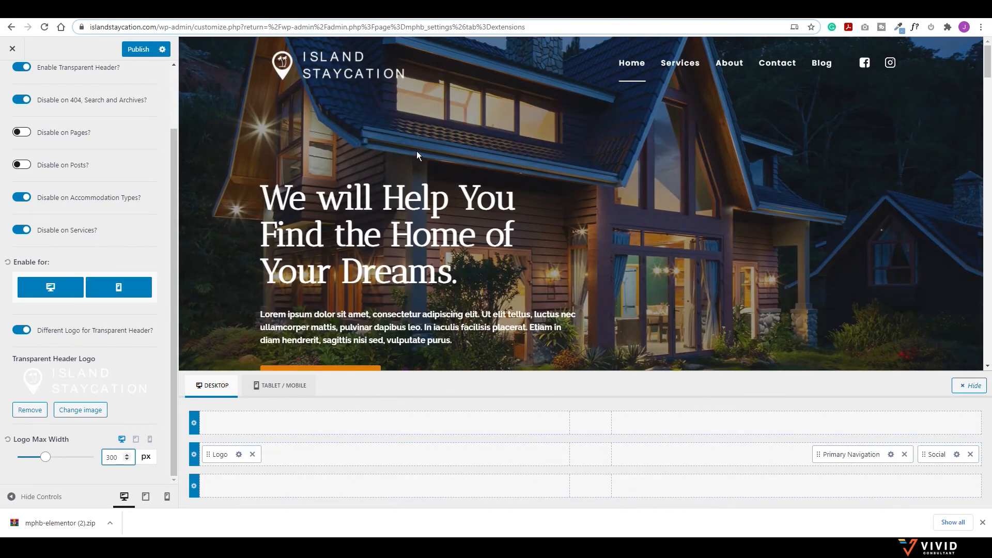
pyautogui.scroll(-5, 418, 155)
pyautogui.scroll(5, 429, 157)
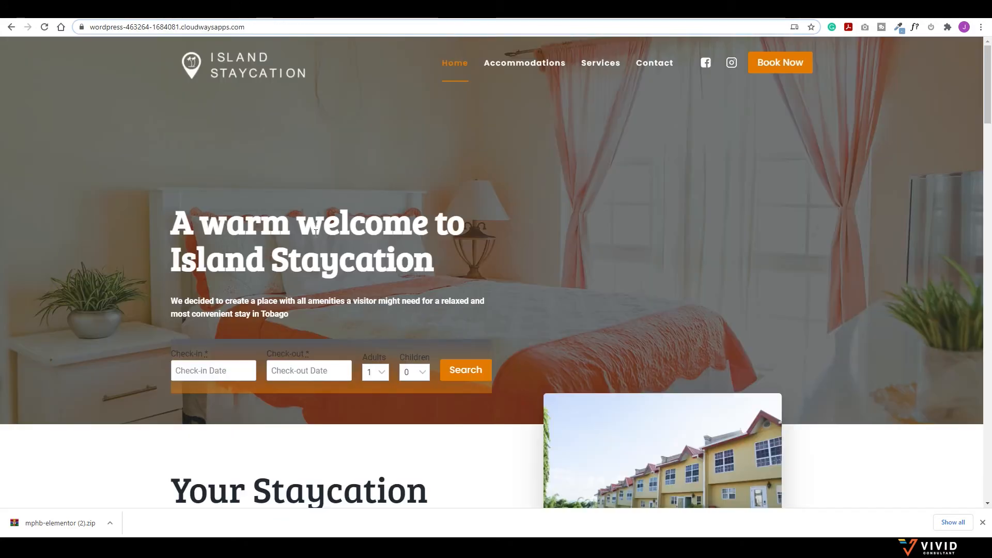
# Step: Scroll through the live Island Staycation home page to review its booking hero section
pyautogui.scroll(-7, 315, 232)
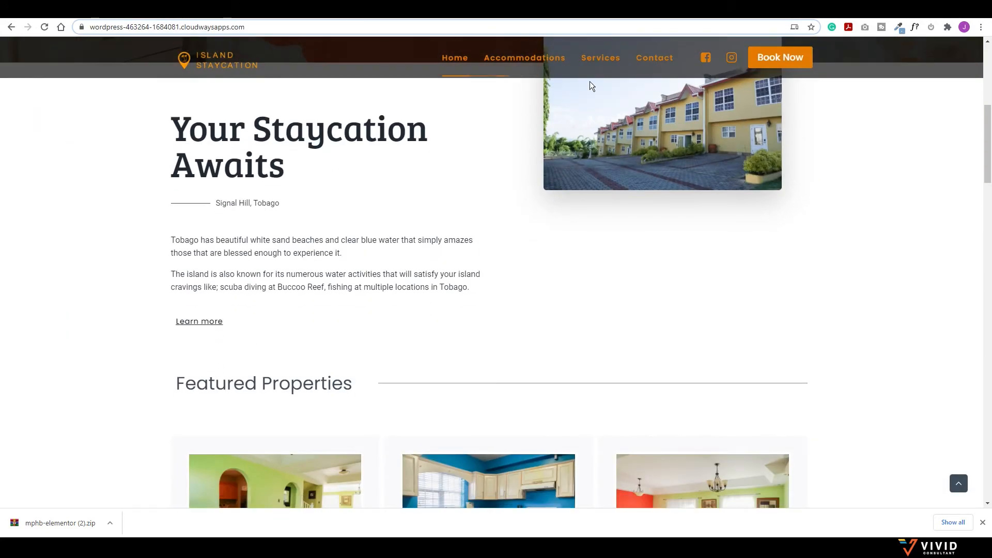
pyautogui.scroll(7, 589, 88)
pyautogui.scroll(-6, 583, 92)
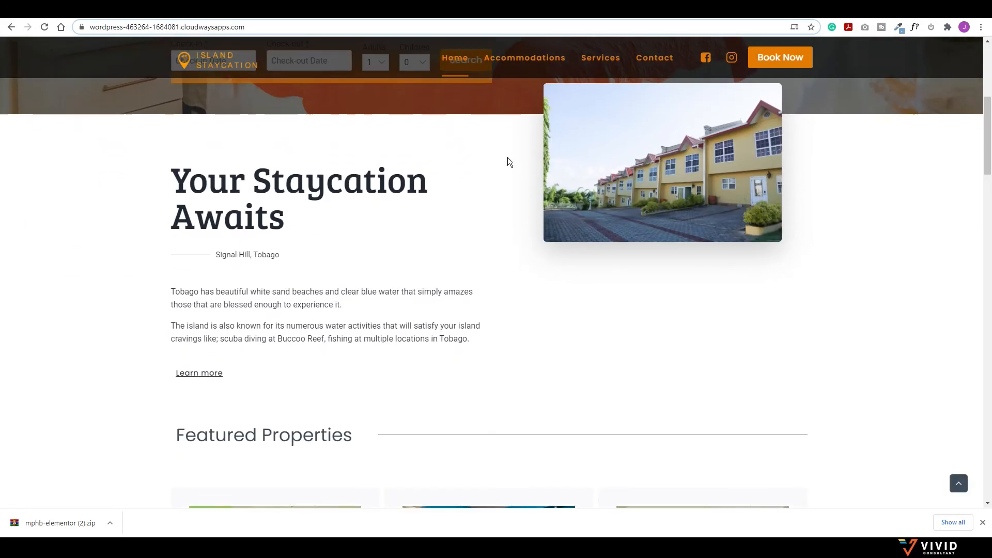
pyautogui.scroll(4, 461, 235)
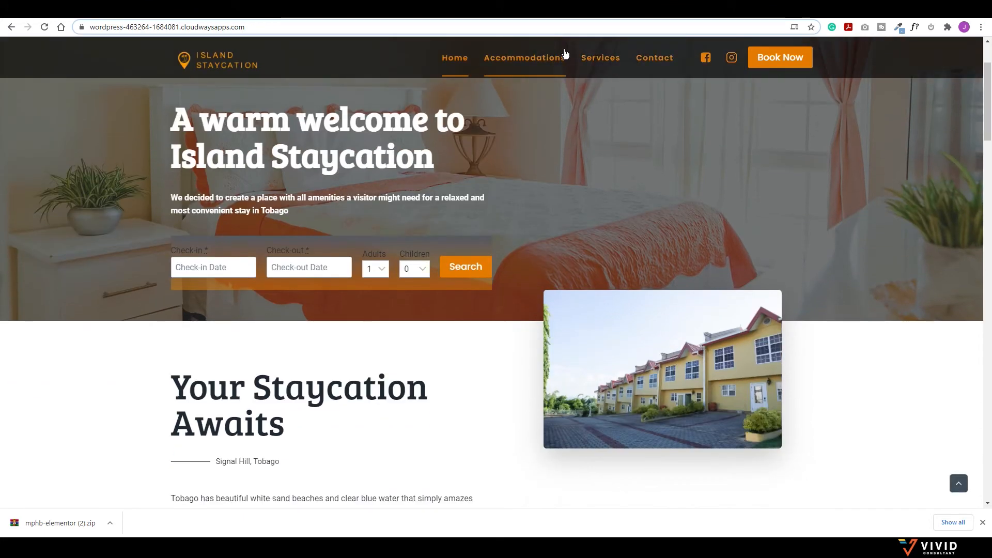
pyautogui.scroll(2, 458, 142)
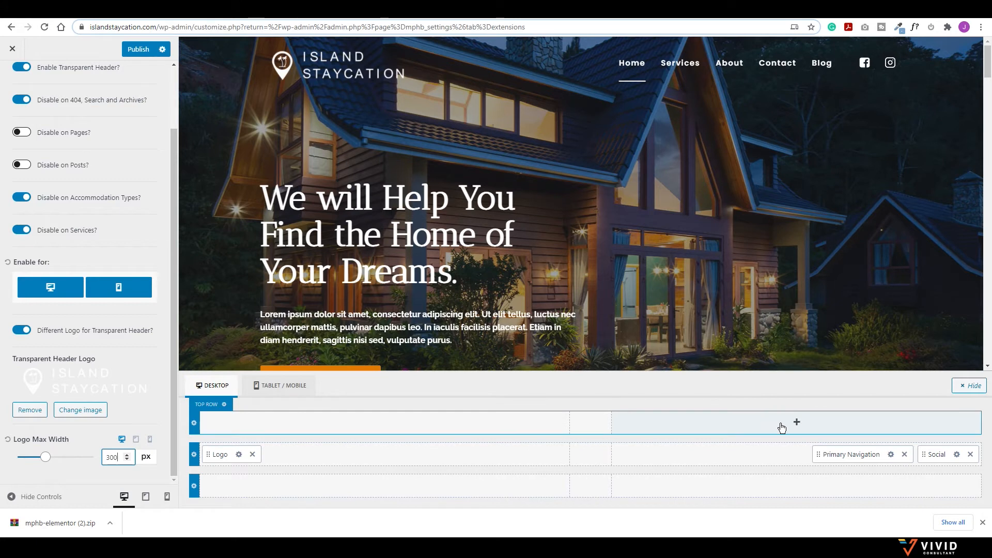
# Step: Add an HTML item to the top header row containing the Call Us Now text
pyautogui.click(797, 423)
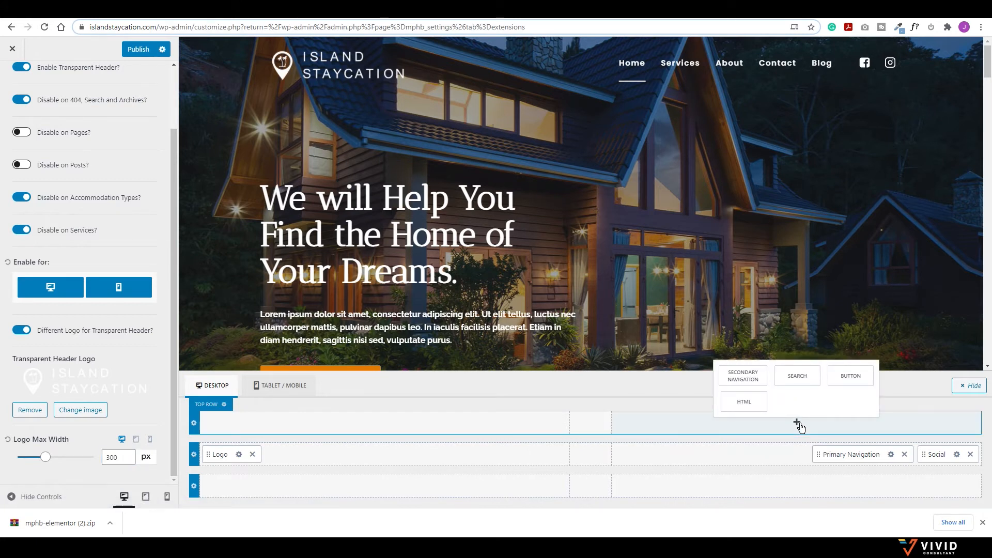
pyautogui.click(749, 405)
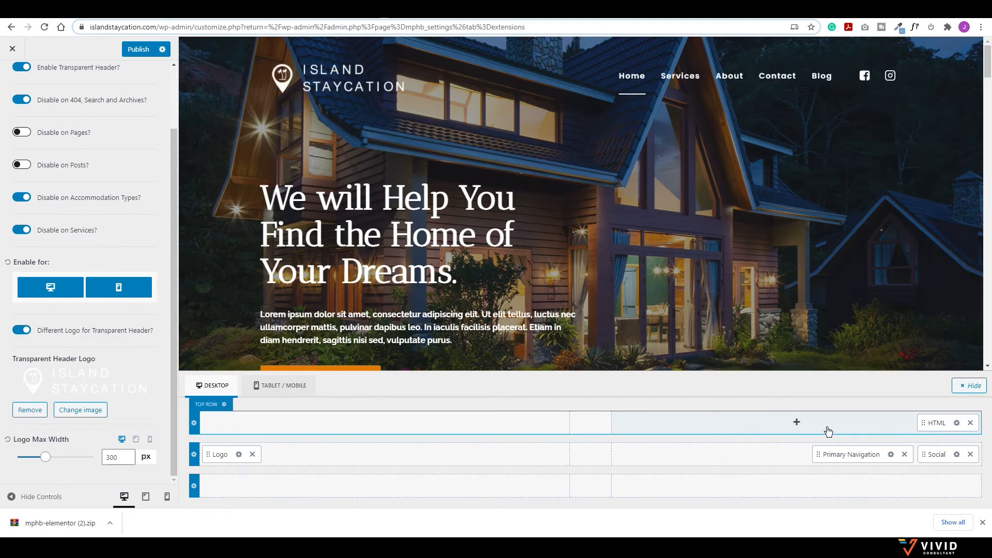
pyautogui.click(957, 423)
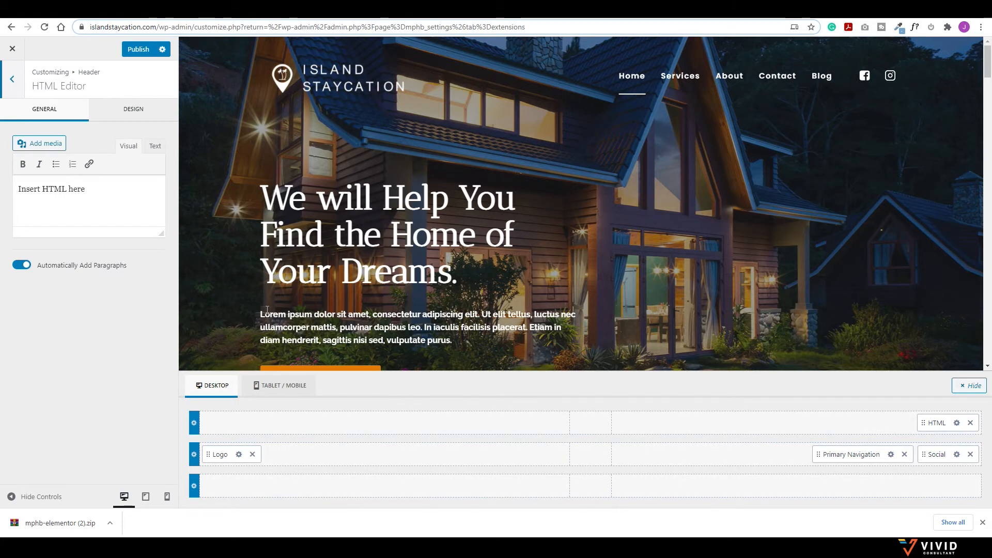
pyautogui.hotkey('ctrl', 'a')
pyautogui.write('Ca')
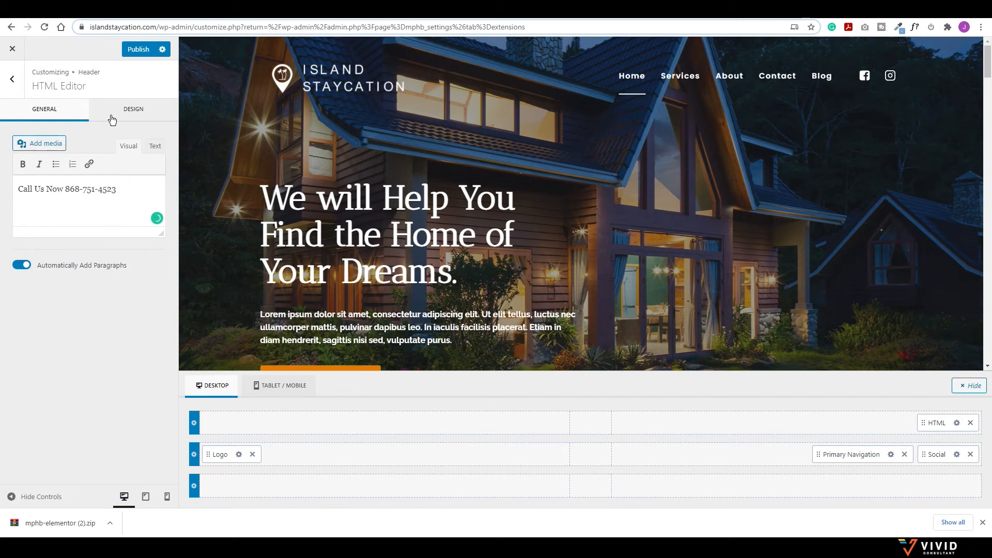
# Step: Make the call-us line white with a 12 px top margin, then remove the HTML item
pyautogui.click(132, 108)
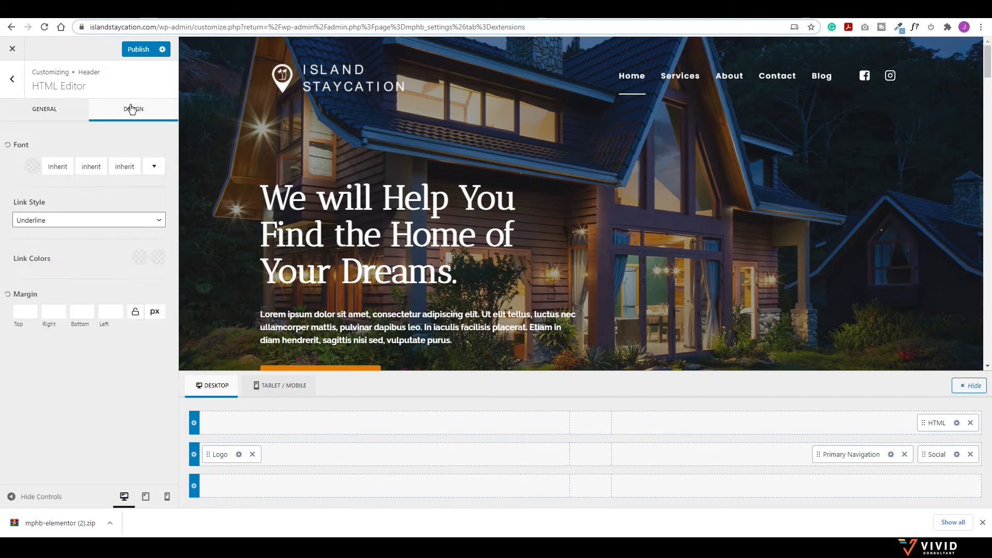
pyautogui.click(32, 166)
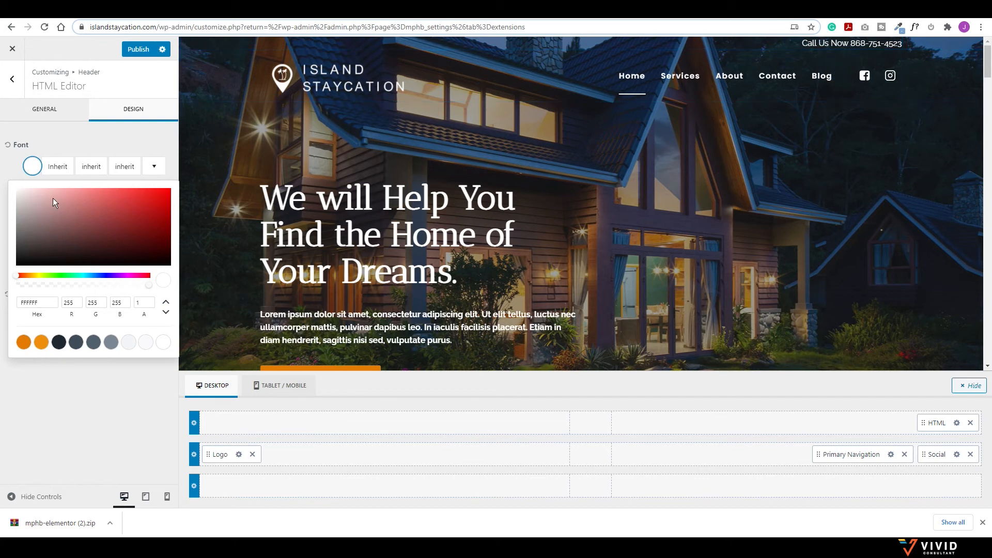
pyautogui.click(95, 147)
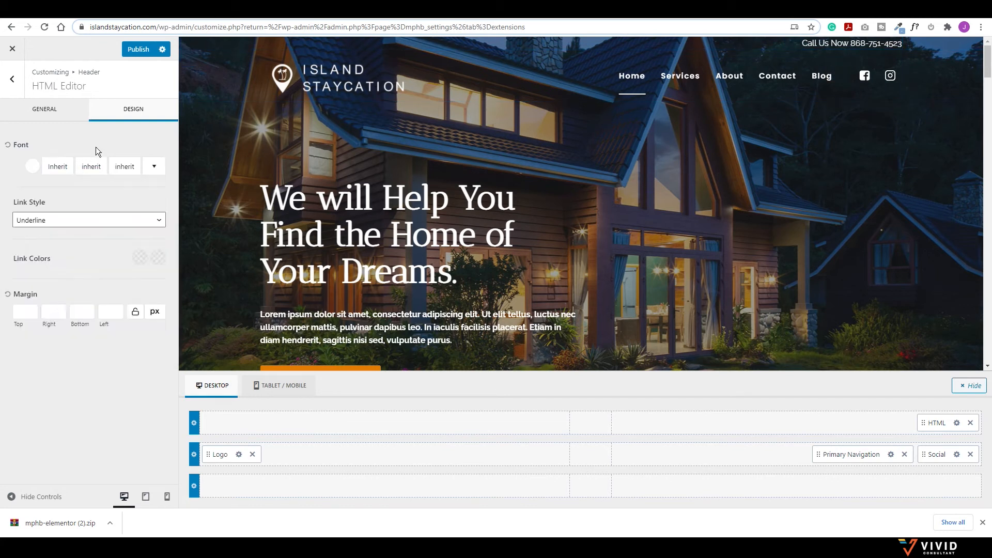
pyautogui.click(25, 310)
pyautogui.click(32, 309)
pyautogui.click(32, 308)
pyautogui.click(33, 308)
pyautogui.click(33, 309)
pyautogui.click(33, 308)
pyautogui.click(33, 308)
pyautogui.click(34, 308)
pyautogui.click(34, 308)
pyautogui.click(32, 308)
pyautogui.click(32, 309)
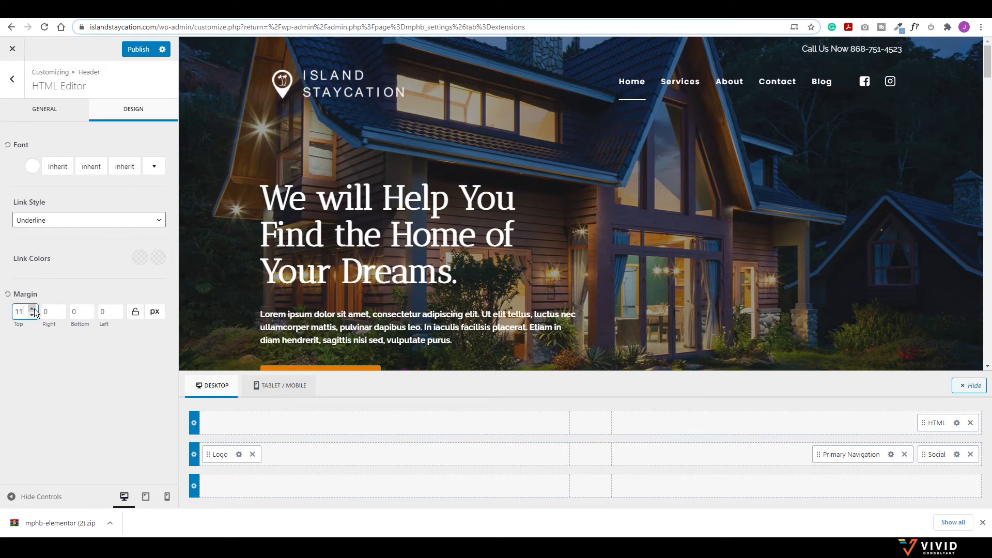
pyautogui.click(32, 308)
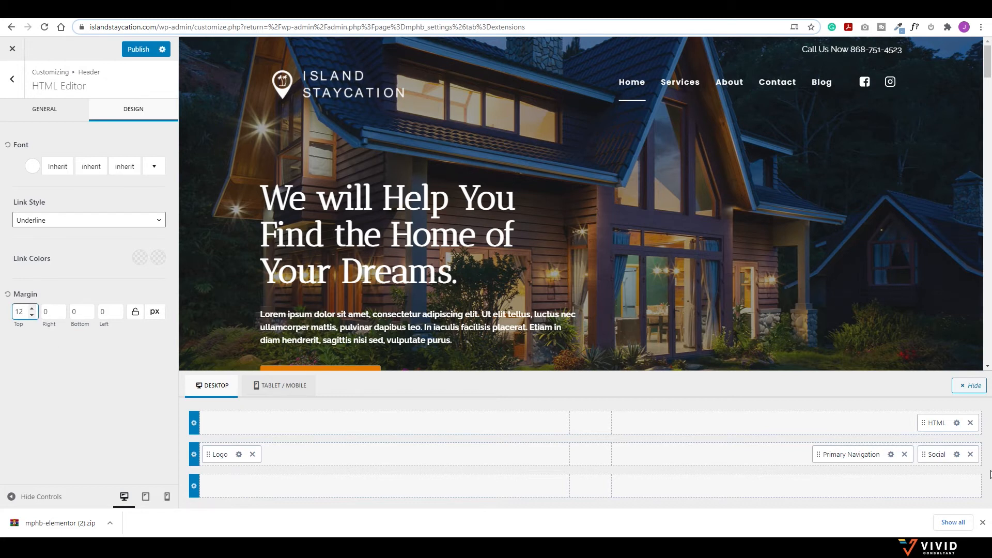
pyautogui.click(970, 423)
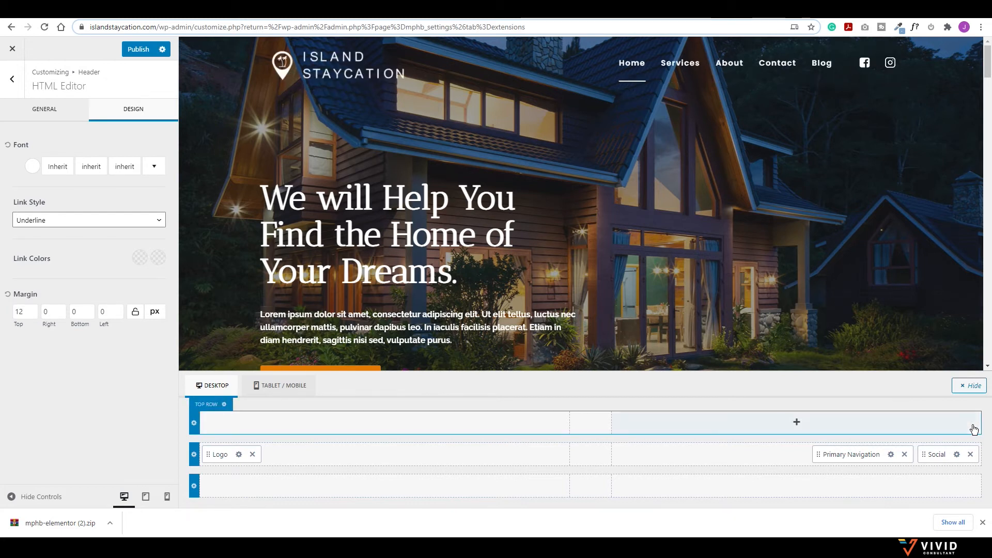
# Step: Add a button after the social icons in the main header row, labelled 'Book Now'
pyautogui.click(796, 452)
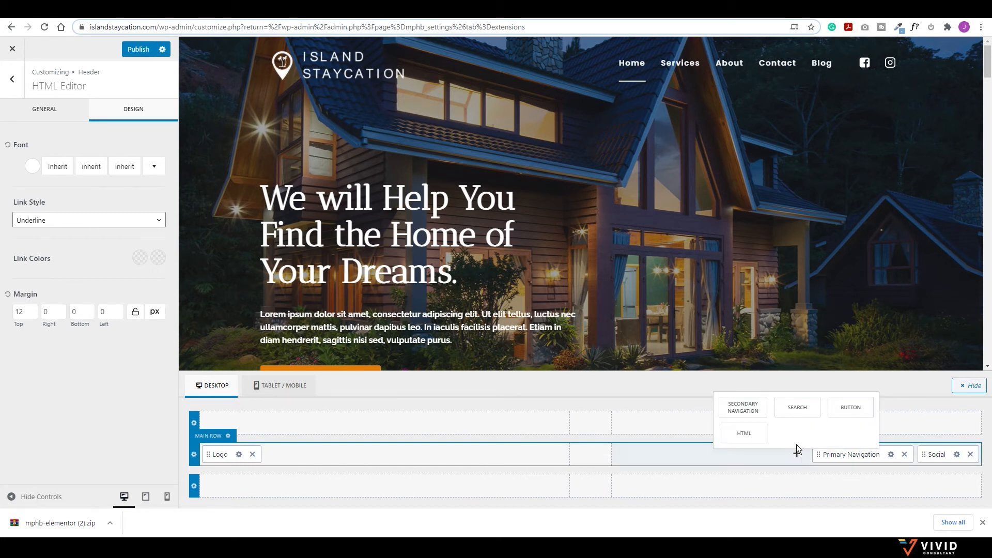
pyautogui.click(851, 408)
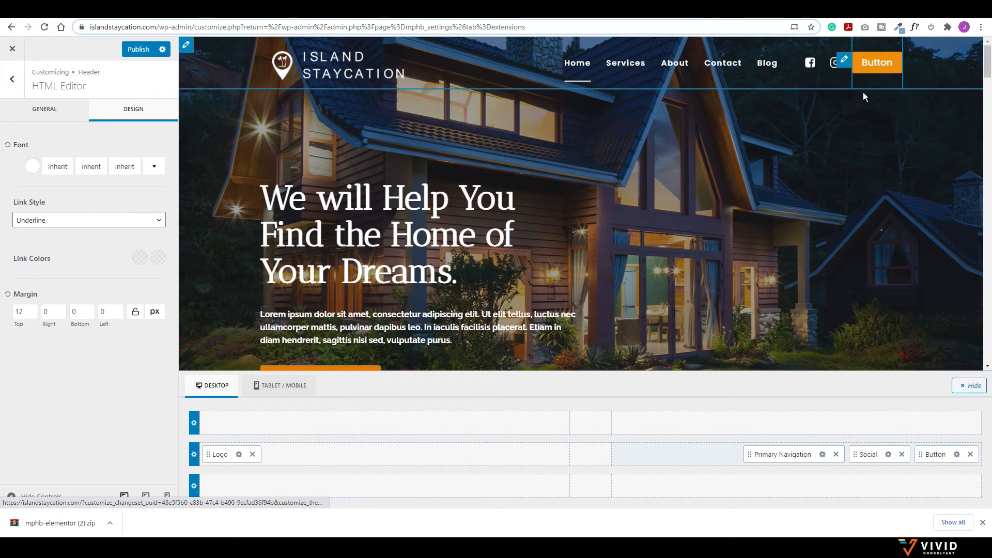
pyautogui.click(956, 455)
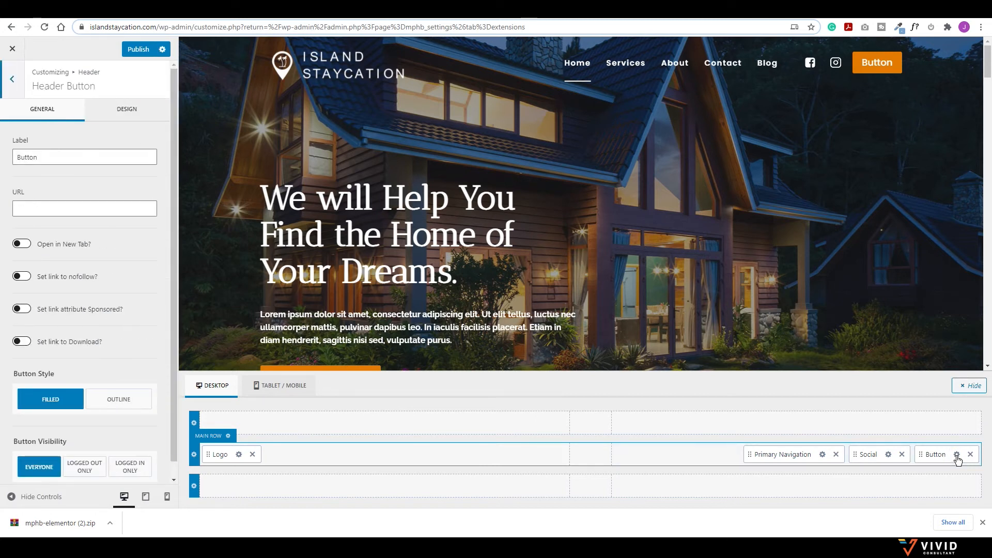
pyautogui.doubleClick(27, 157)
pyautogui.write('Book Now')
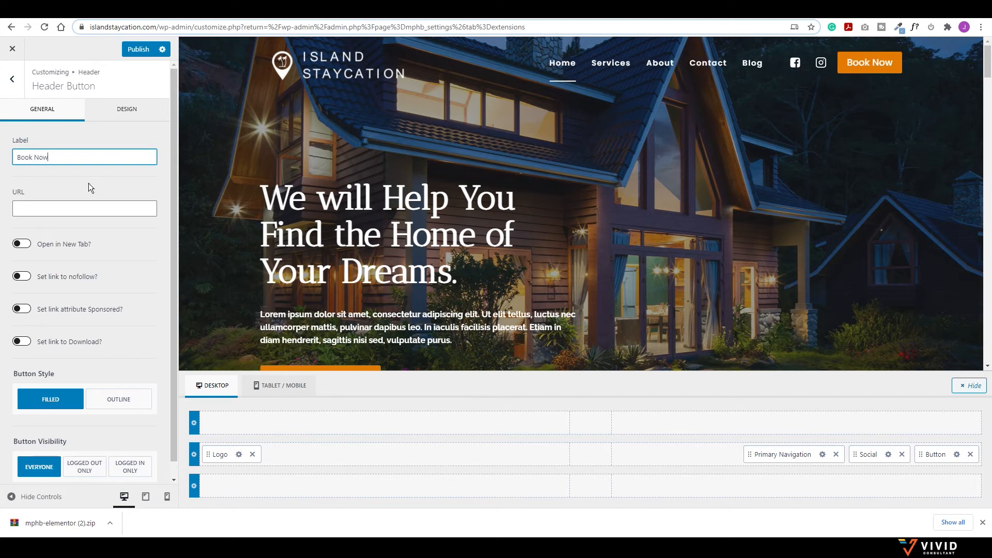
pyautogui.click(69, 208)
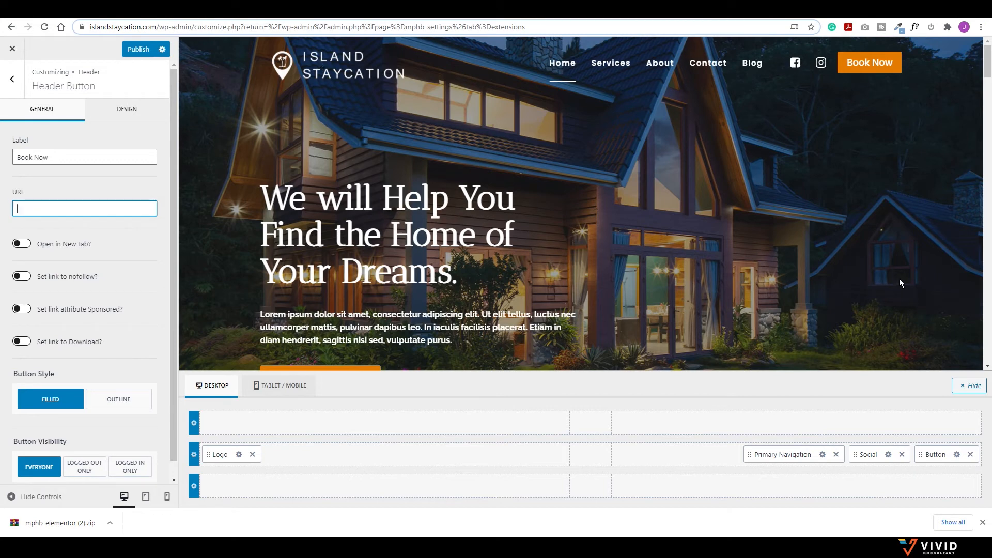
pyautogui.scroll(-3, 487, 224)
pyautogui.scroll(3, 486, 225)
# Step: Enable the sticky header for the main row only
pyautogui.click(12, 78)
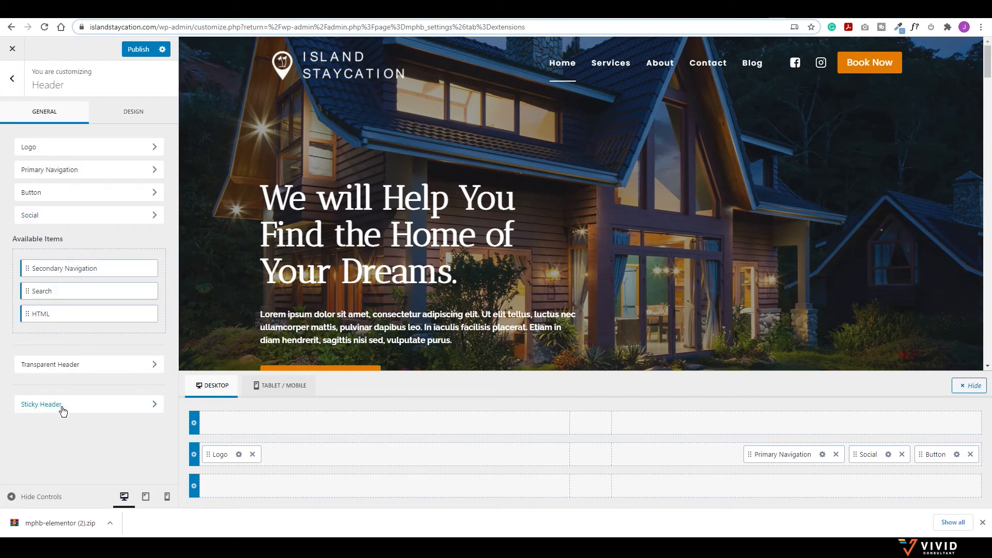
pyautogui.click(63, 408)
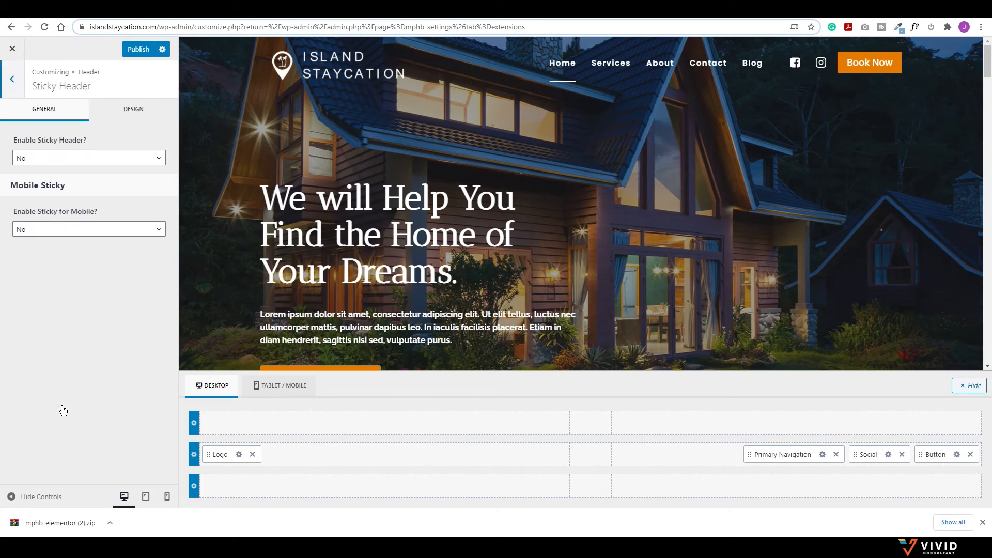
pyautogui.click(89, 158)
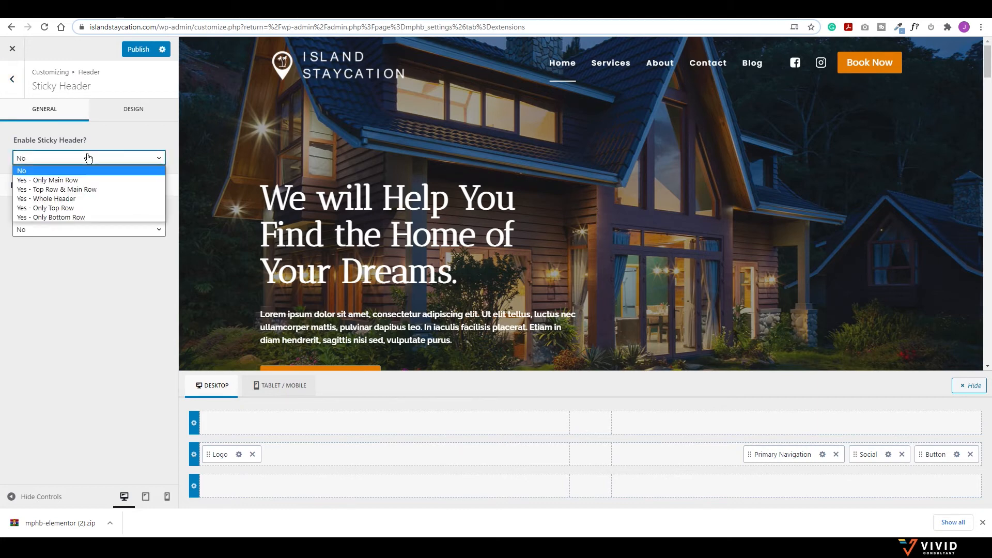
pyautogui.click(64, 180)
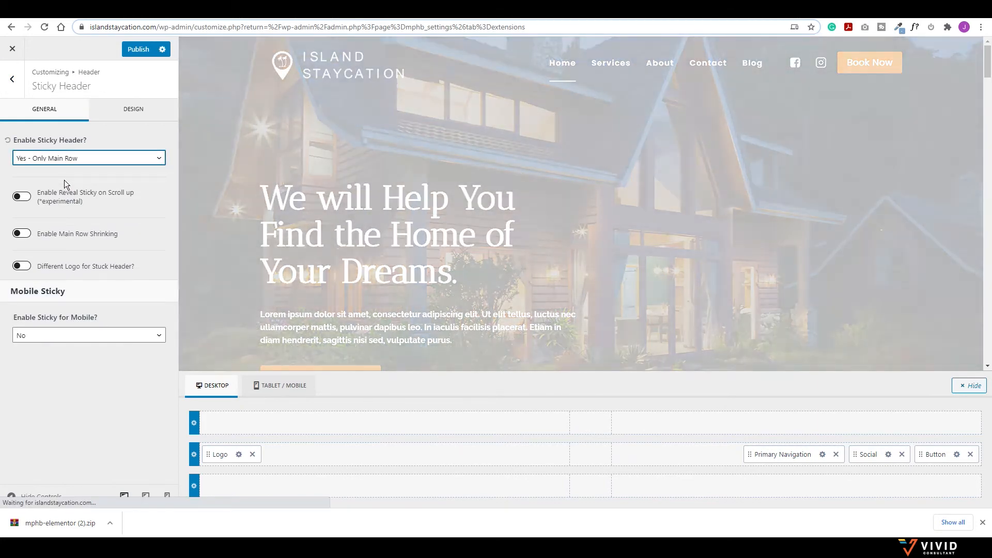
pyautogui.scroll(-5, 476, 44)
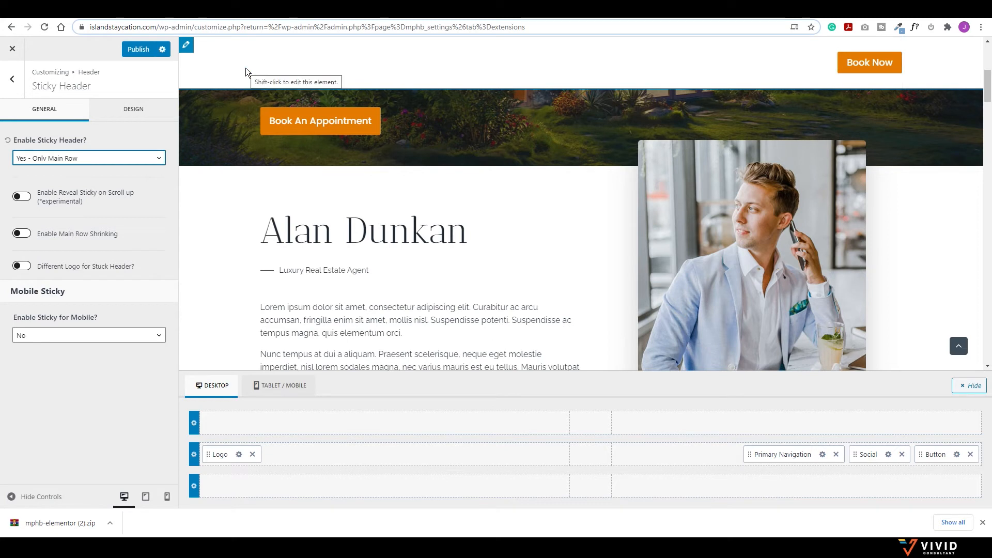
# Step: Turn on a different logo for the stuck header and start selecting its image
pyautogui.click(239, 456)
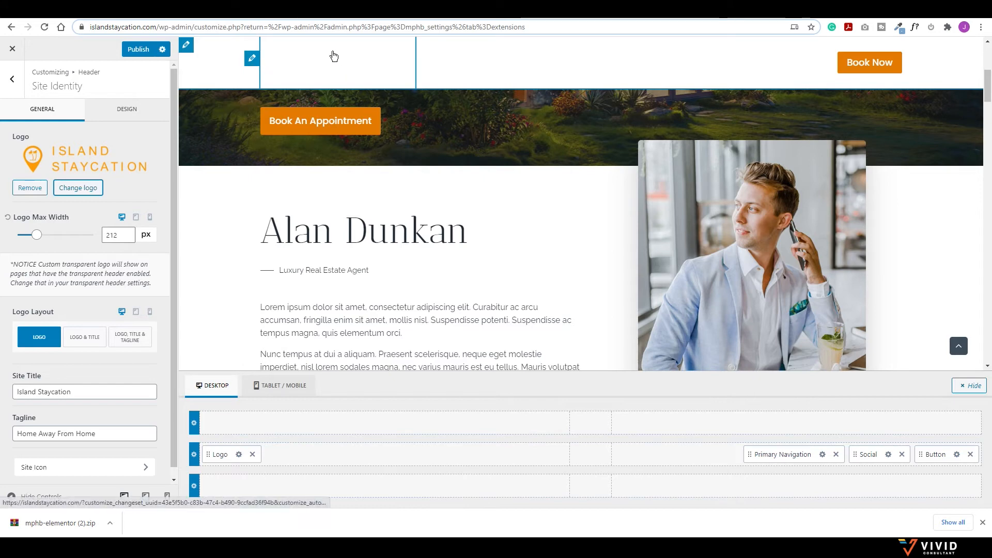
pyautogui.scroll(2, 356, 69)
pyautogui.scroll(1, 334, 67)
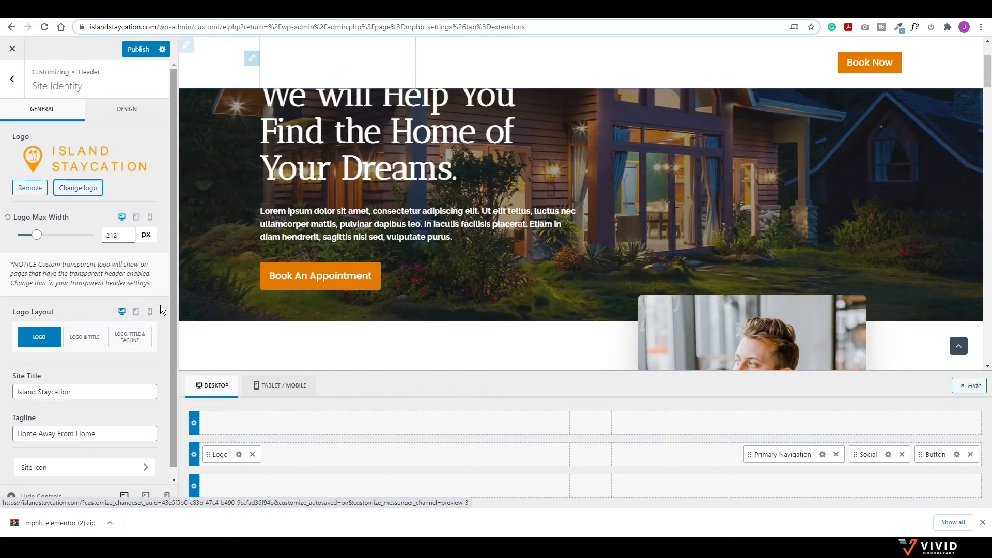
pyautogui.scroll(-1, 191, 364)
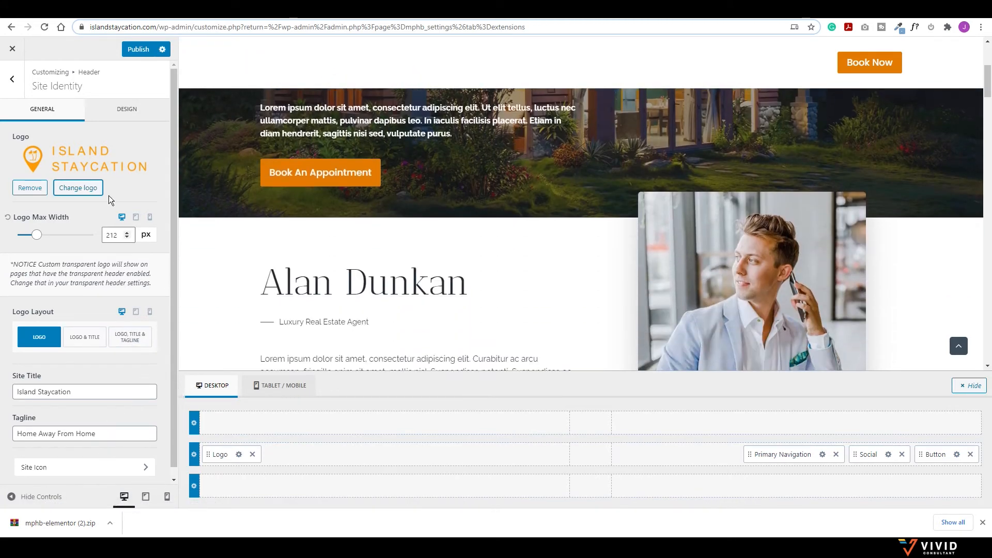
pyautogui.click(19, 88)
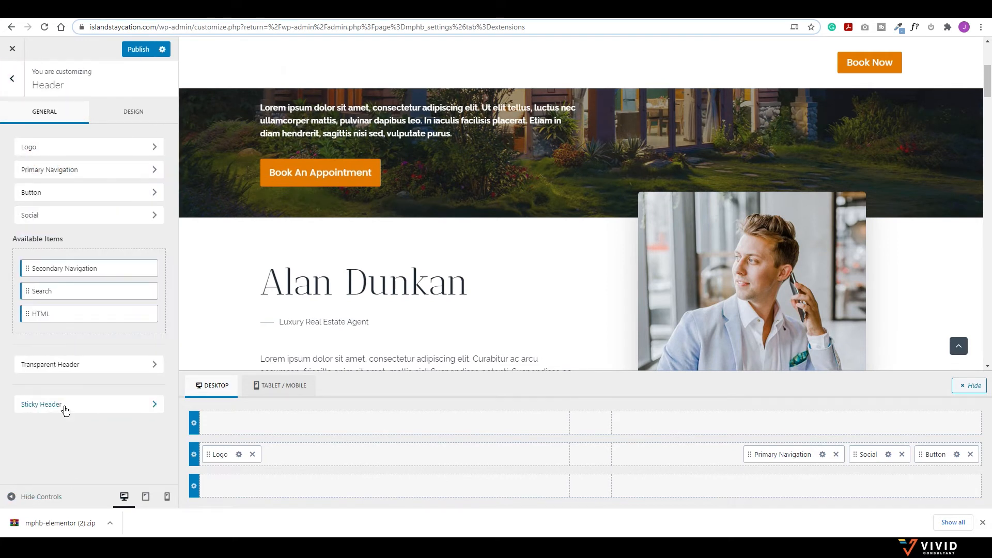
pyautogui.click(65, 408)
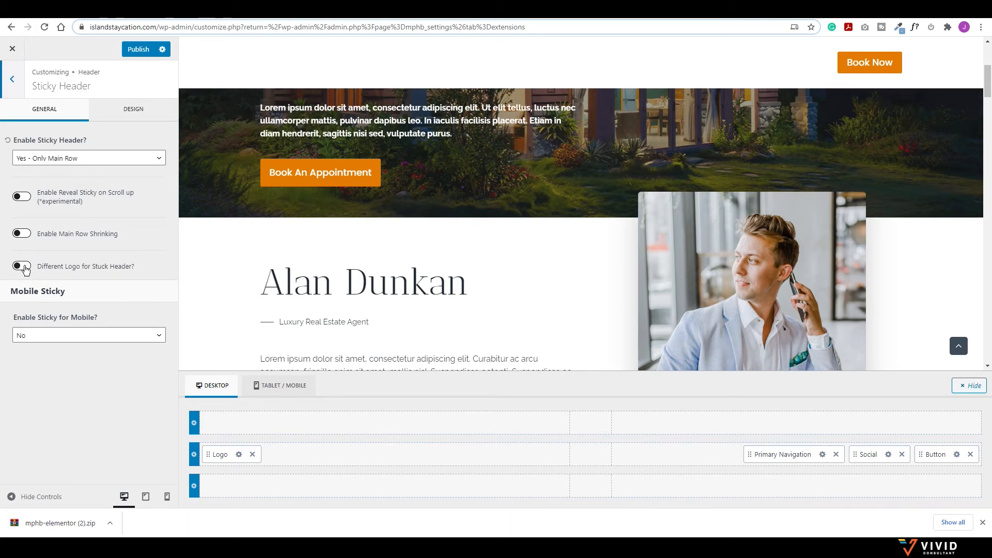
pyautogui.click(22, 266)
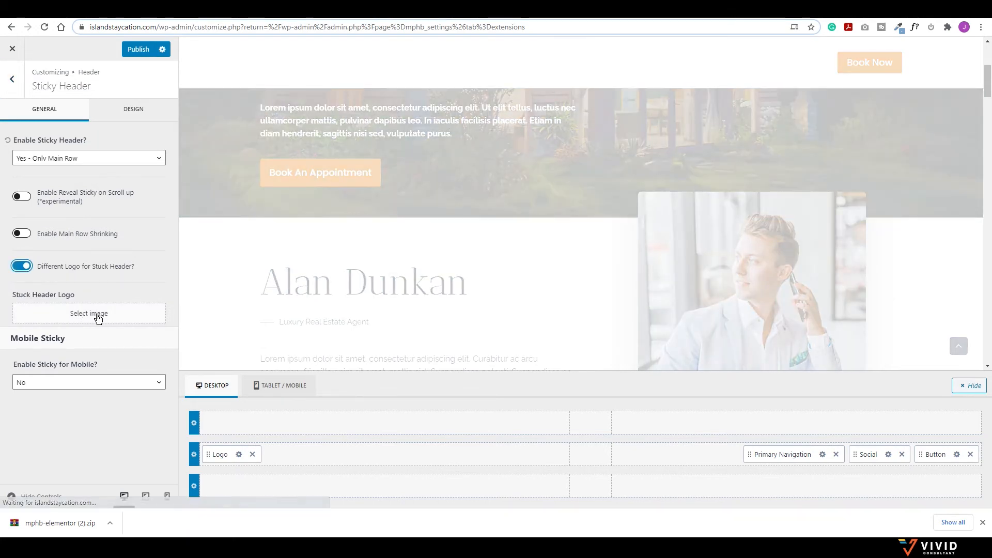
pyautogui.click(86, 315)
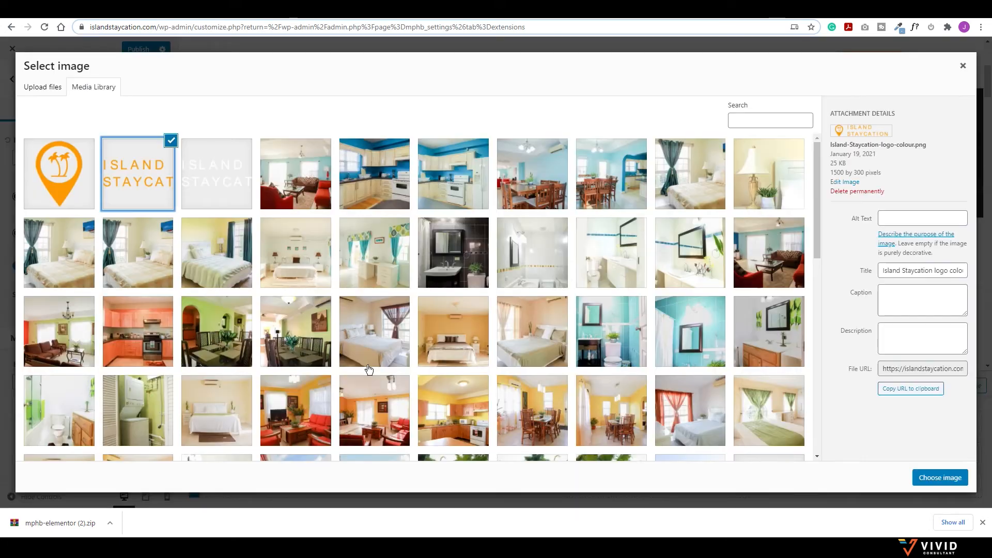
# Step: Use the orange Island Staycation logo as the stuck header logo
pyautogui.click(945, 477)
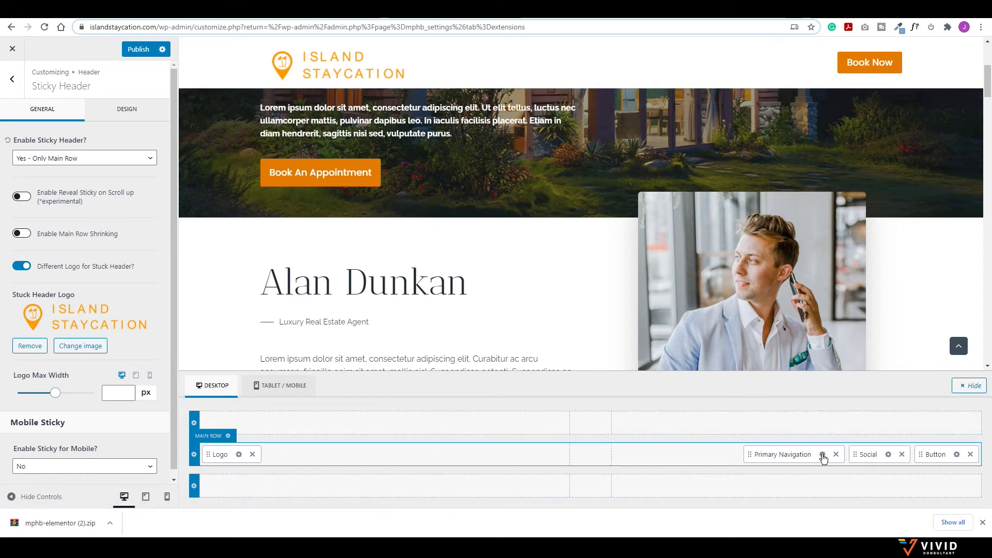
pyautogui.click(124, 111)
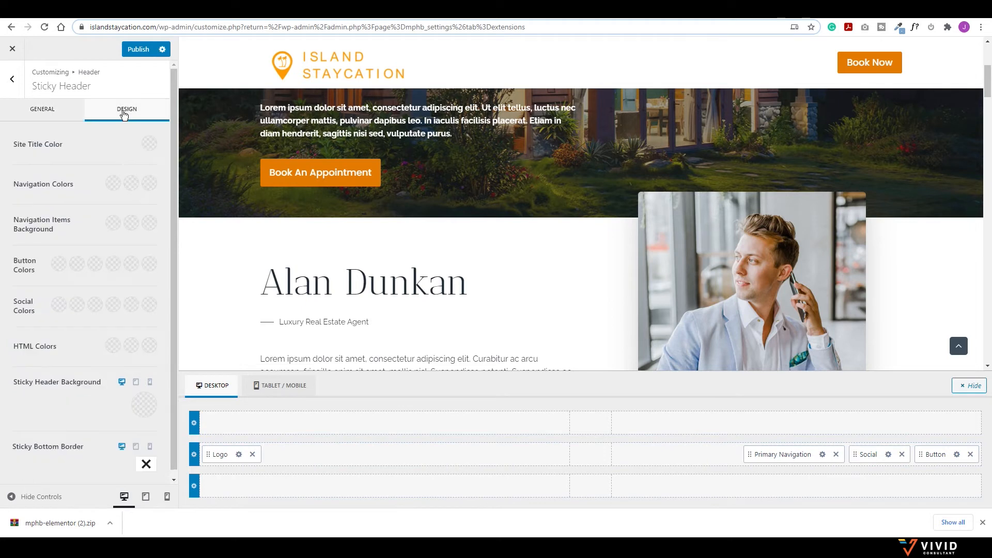
# Step: Set both sticky header navigation colours to the orange presets E47B02 and ED8F0C
pyautogui.click(42, 109)
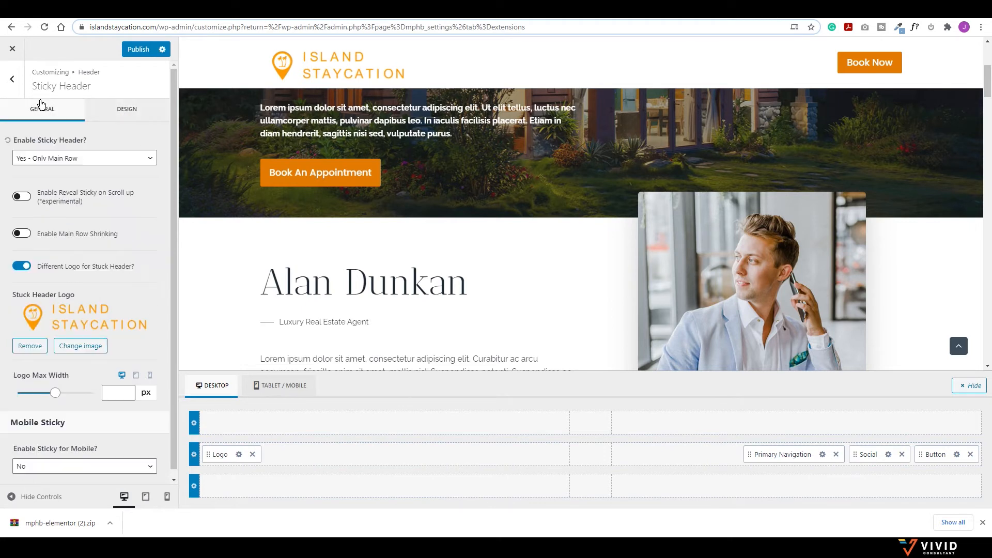
pyautogui.click(130, 108)
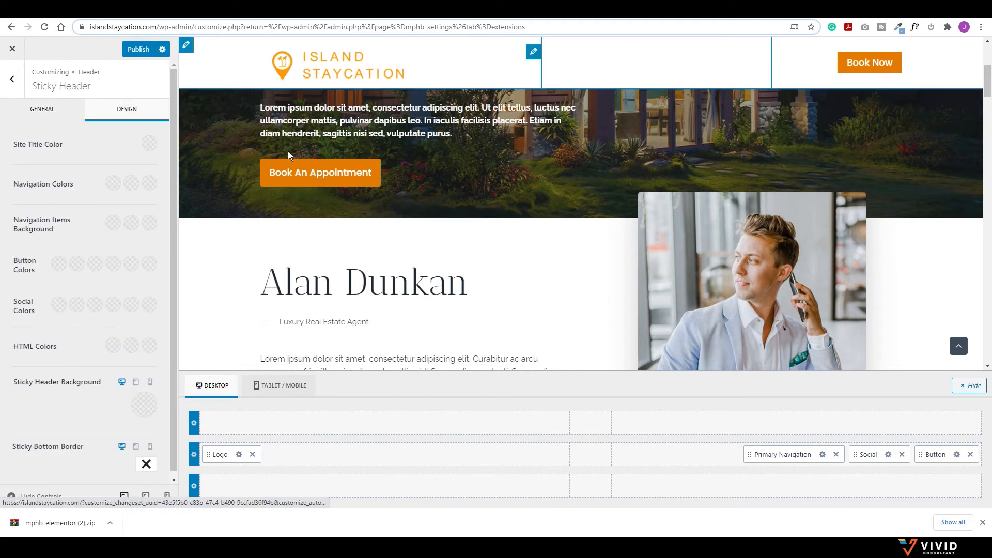
pyautogui.click(113, 184)
pyautogui.click(23, 361)
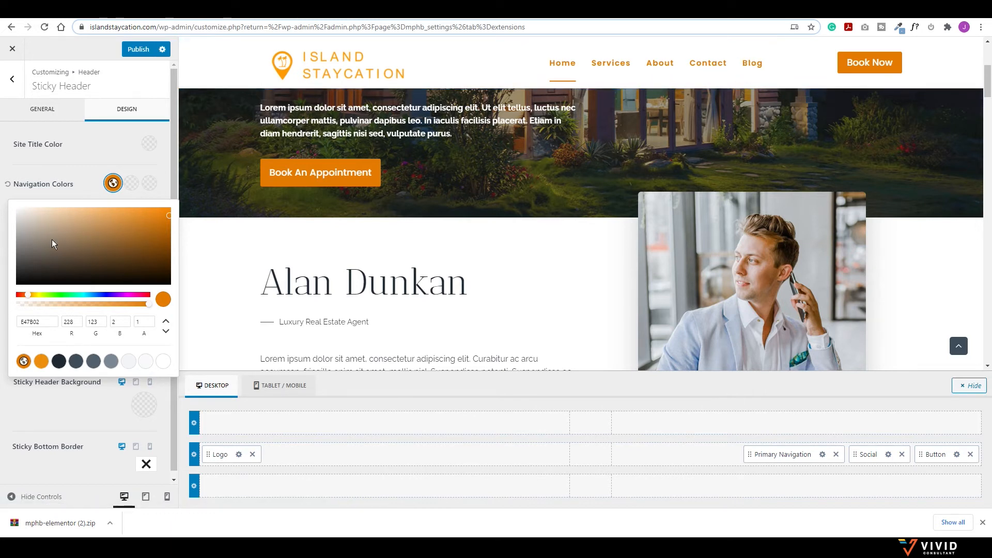
pyautogui.click(112, 183)
pyautogui.click(131, 183)
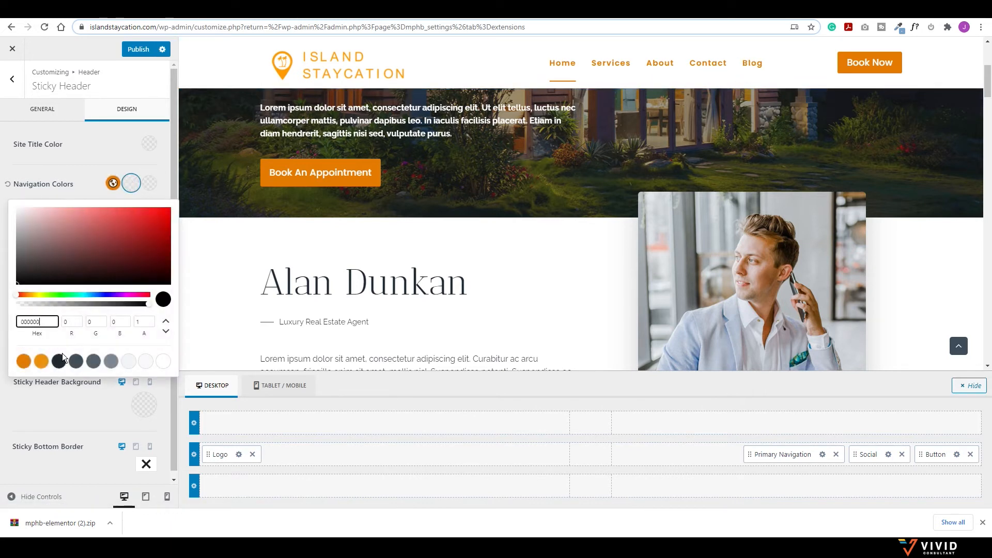
pyautogui.click(41, 362)
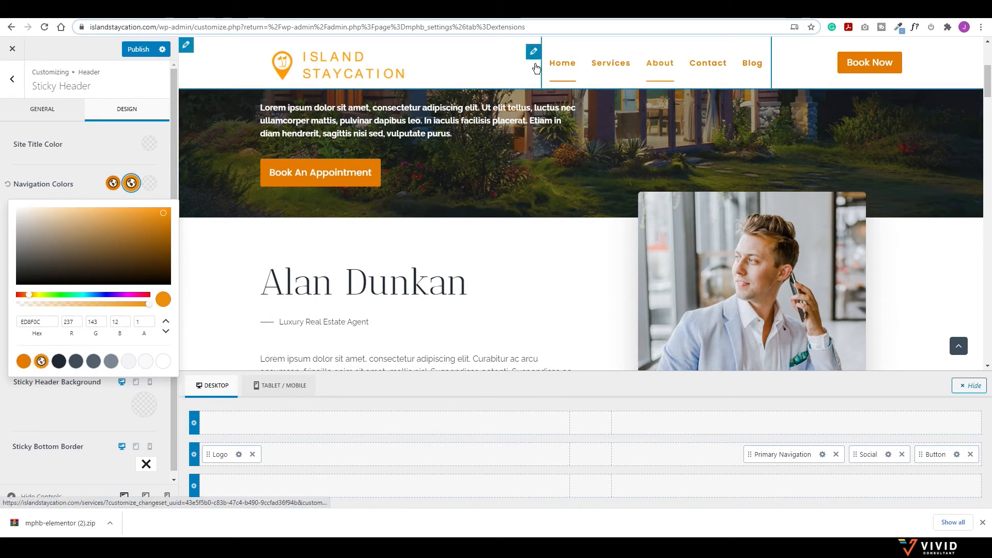
pyautogui.click(98, 163)
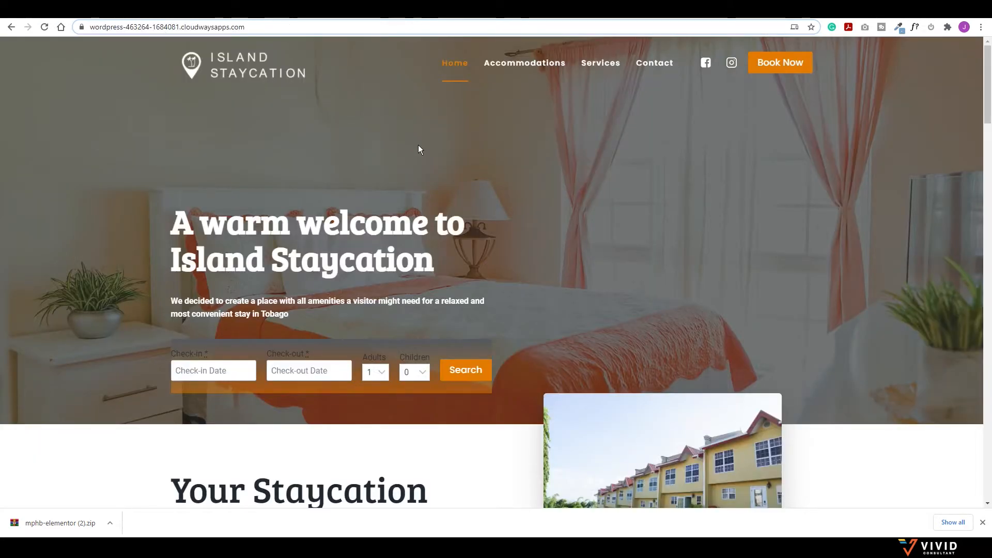
pyautogui.scroll(-5, 417, 148)
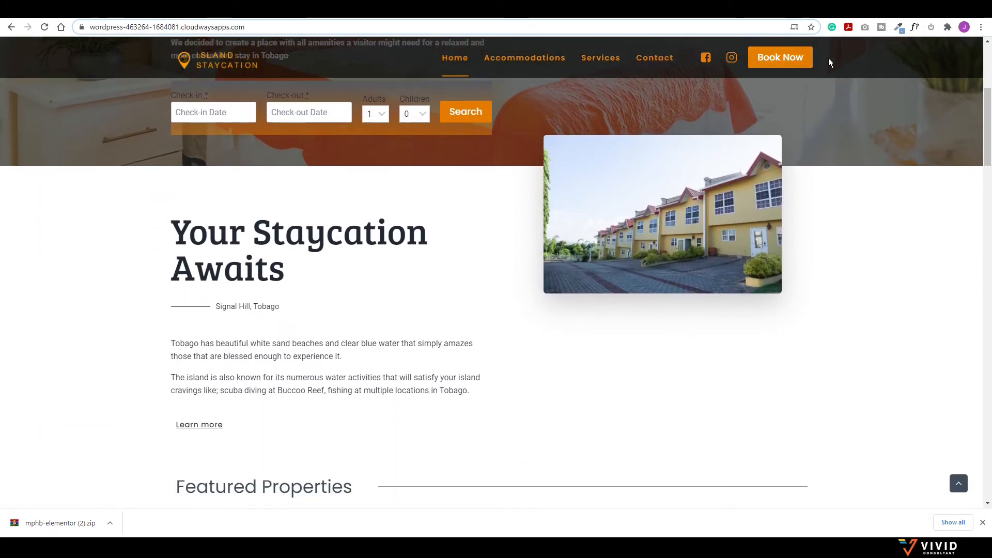
pyautogui.click(152, 12)
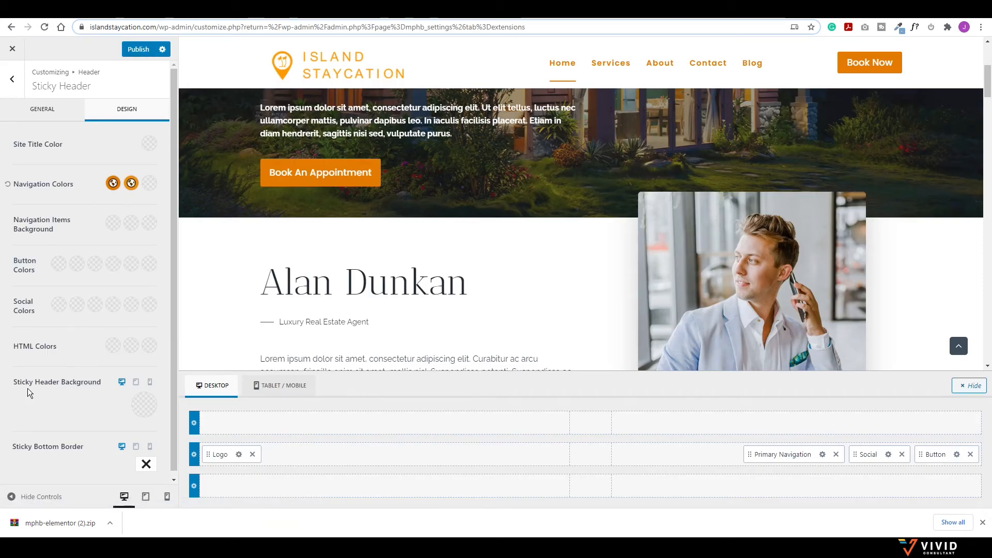
# Step: Give the sticky header a dark slate 1F2933 background at 0.81 opacity
pyautogui.click(144, 405)
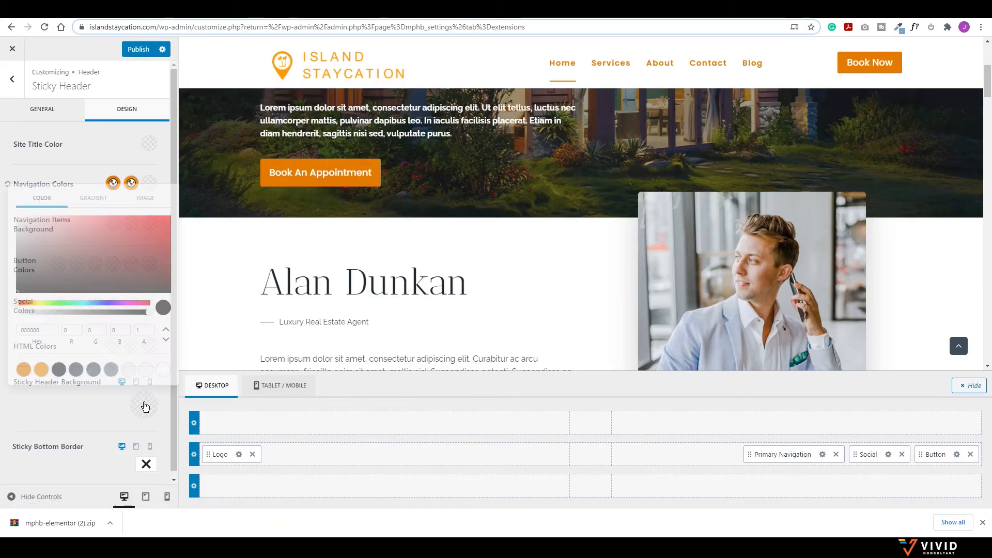
pyautogui.click(58, 370)
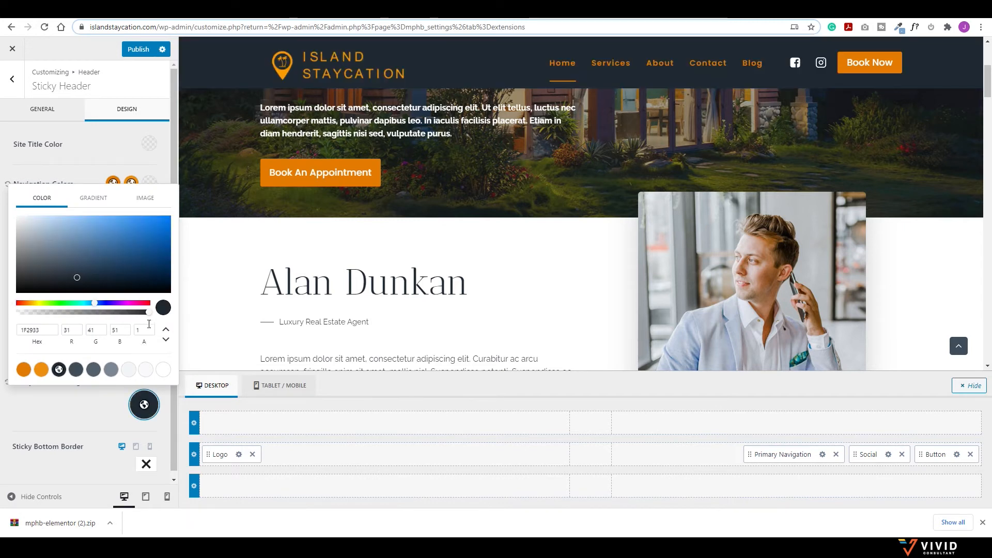
pyautogui.moveTo(148, 312); pyautogui.dragTo(123, 315)
pyautogui.scroll(-4, 461, 220)
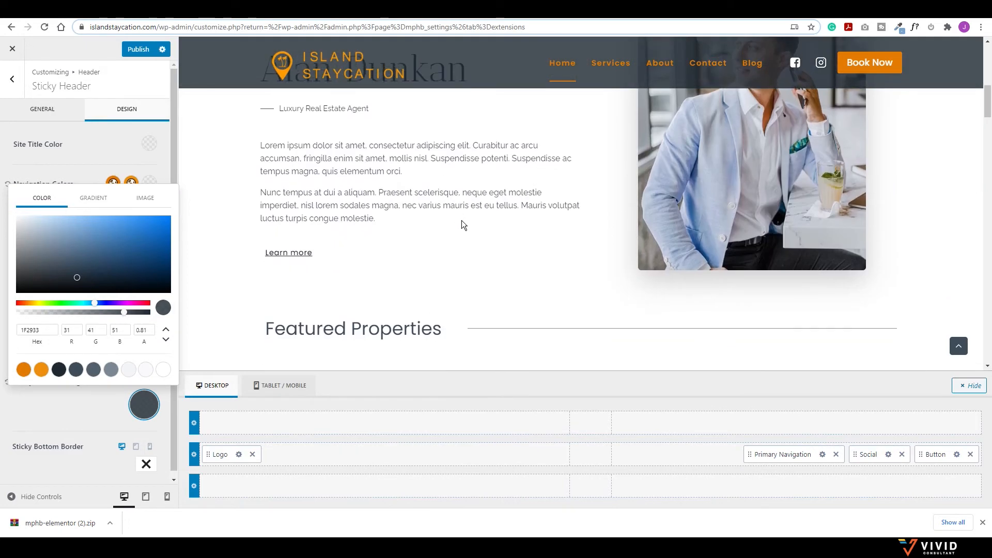
pyautogui.scroll(5, 508, 264)
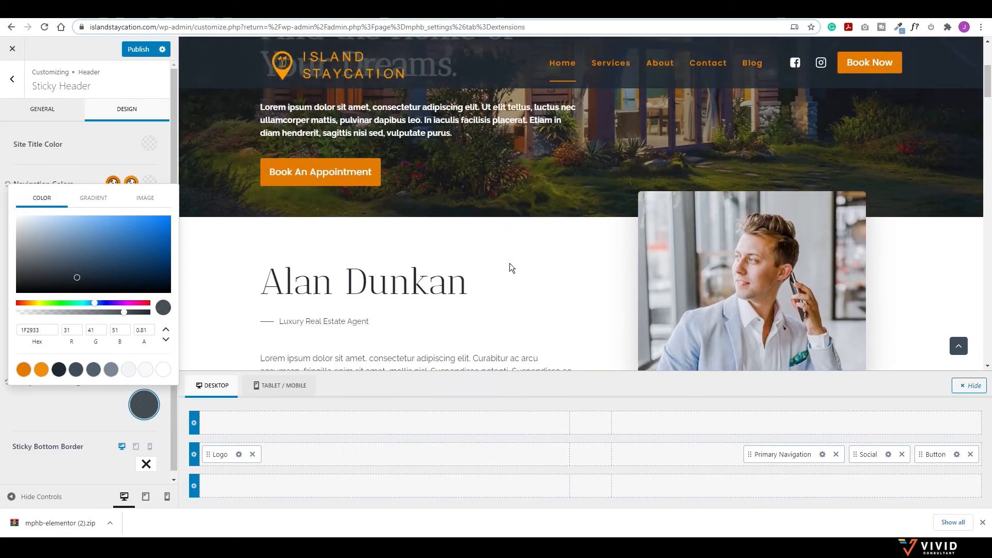
pyautogui.scroll(-4, 509, 263)
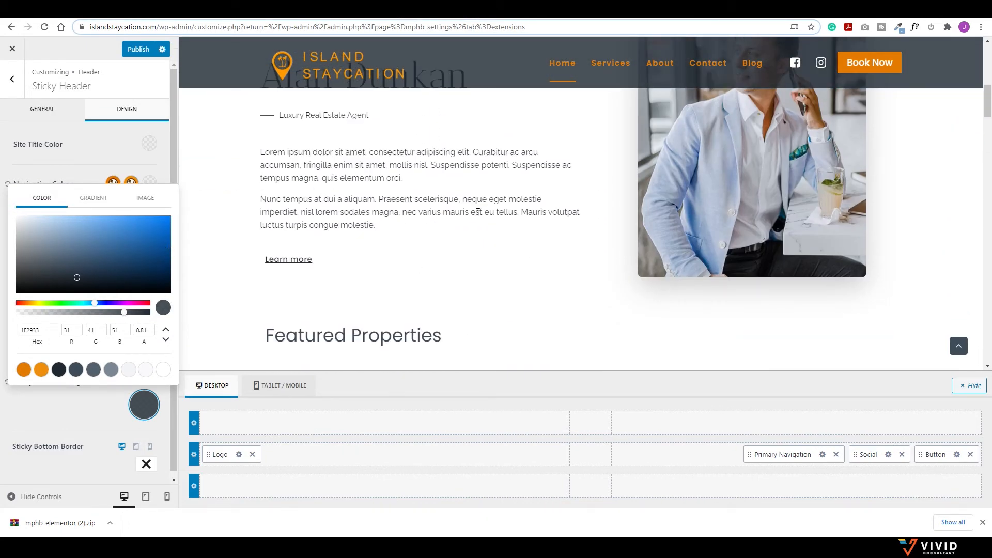
pyautogui.click(428, 199)
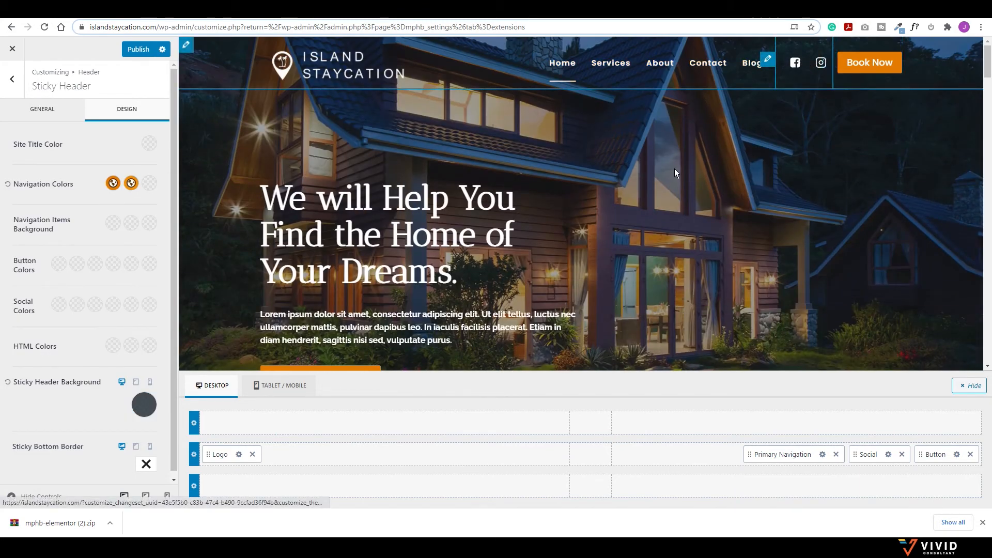
pyautogui.scroll(-3, 674, 171)
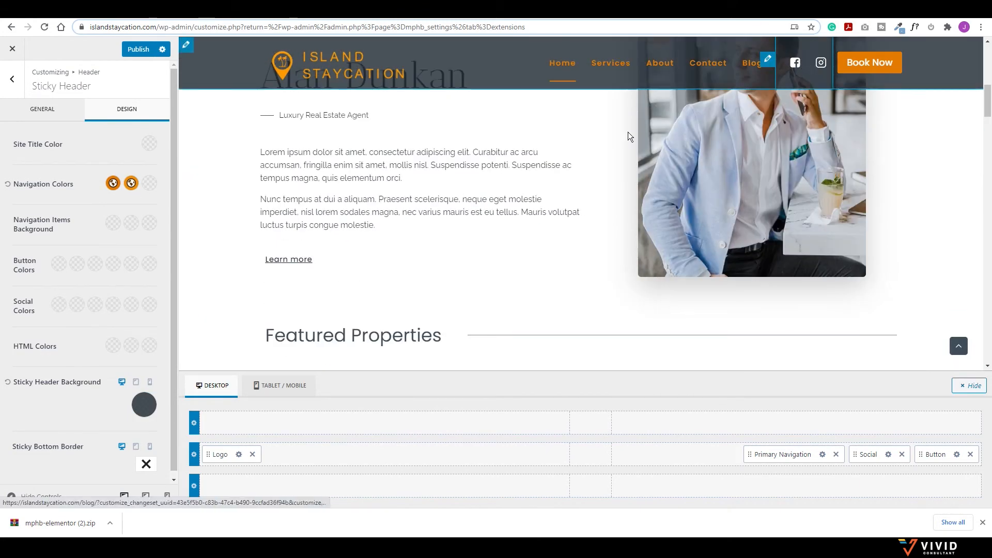
# Step: Set the sticky header social icon colour and hover colour to orange
pyautogui.click(59, 304)
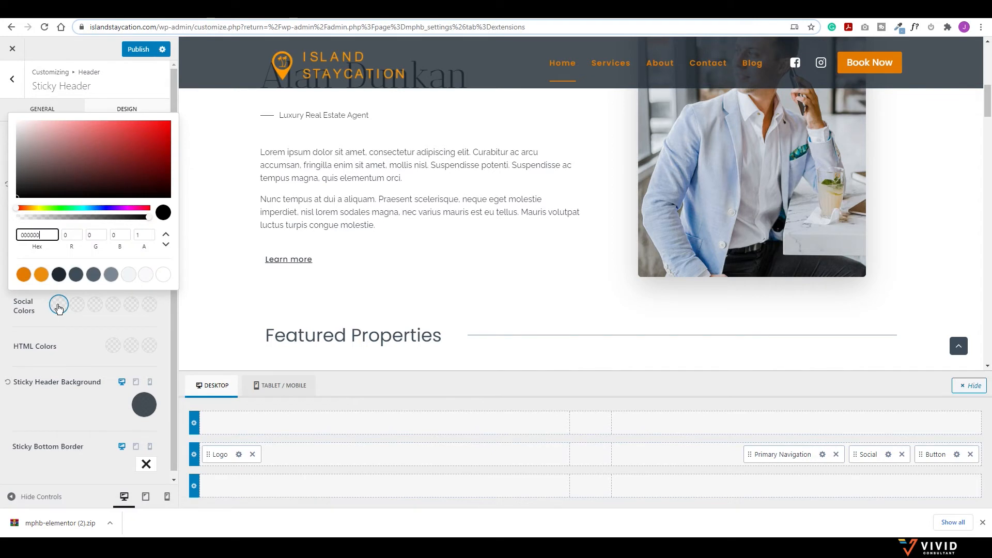
pyautogui.click(24, 275)
pyautogui.click(40, 307)
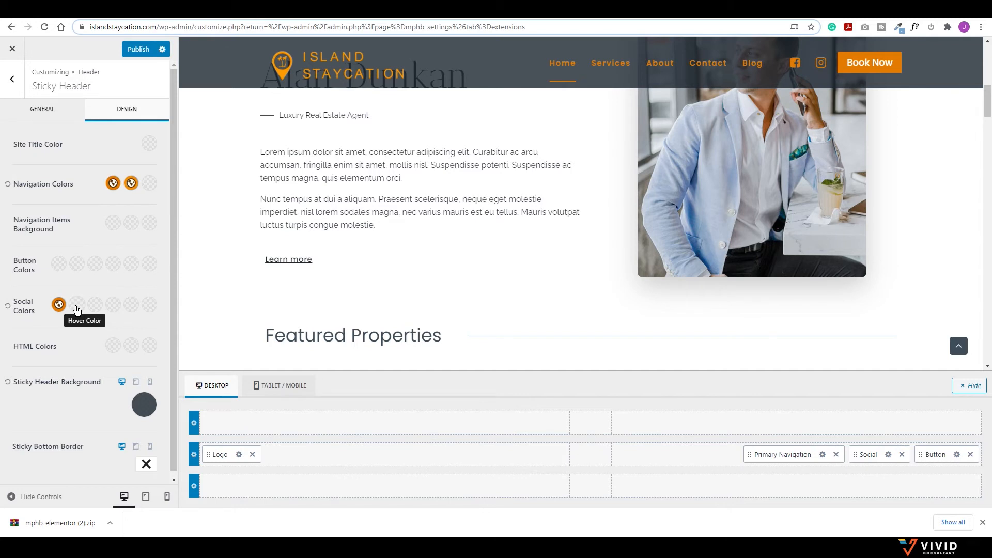
pyautogui.click(77, 304)
pyautogui.click(41, 274)
pyautogui.click(52, 313)
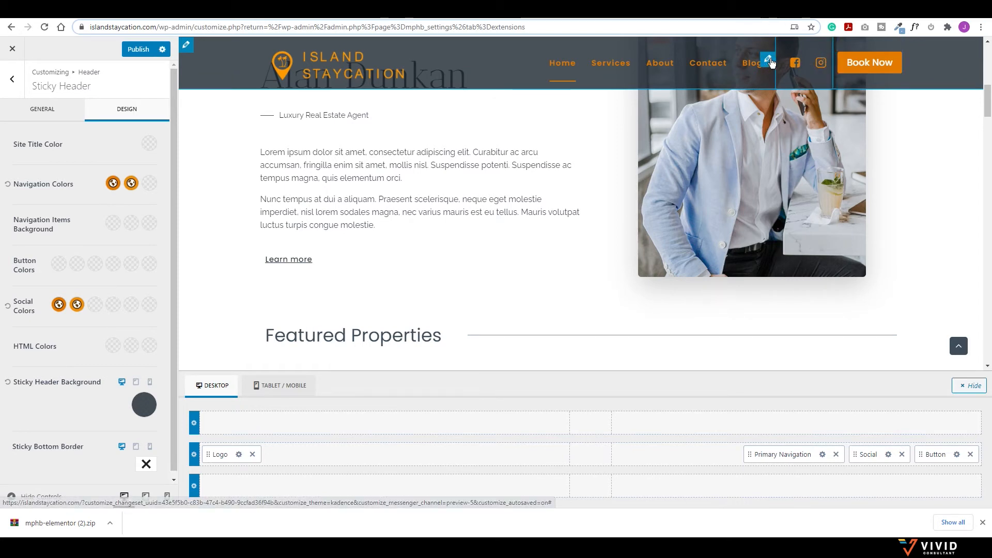
pyautogui.click(889, 454)
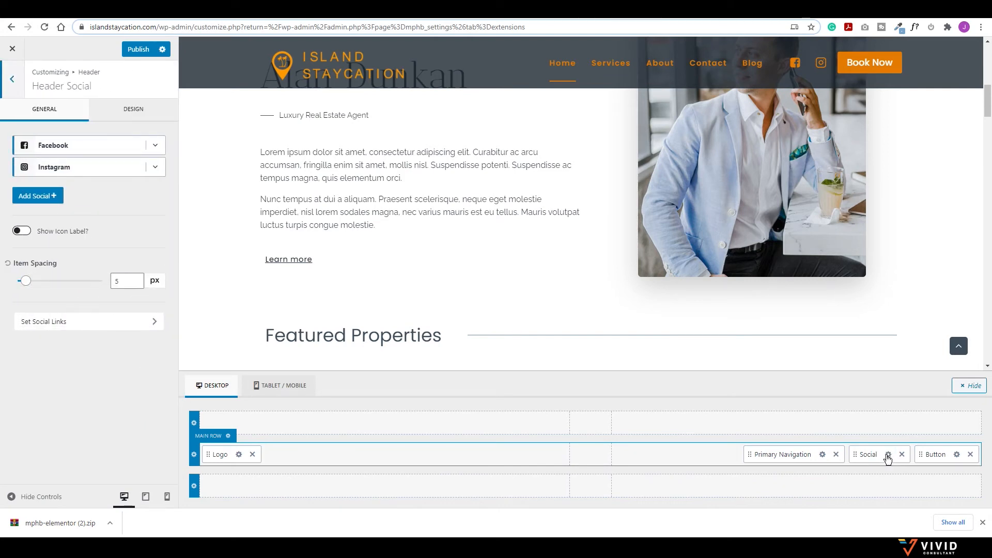
# Step: Inspect the Facebook and Instagram social items and the Add Social list without changing anything
pyautogui.click(156, 146)
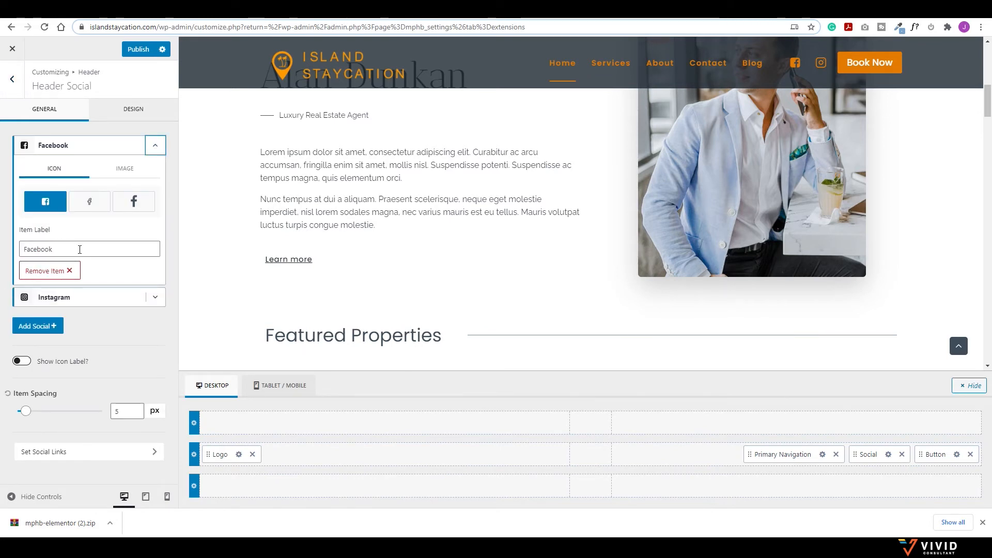
pyautogui.click(157, 297)
pyautogui.click(155, 301)
pyautogui.click(156, 150)
pyautogui.click(44, 197)
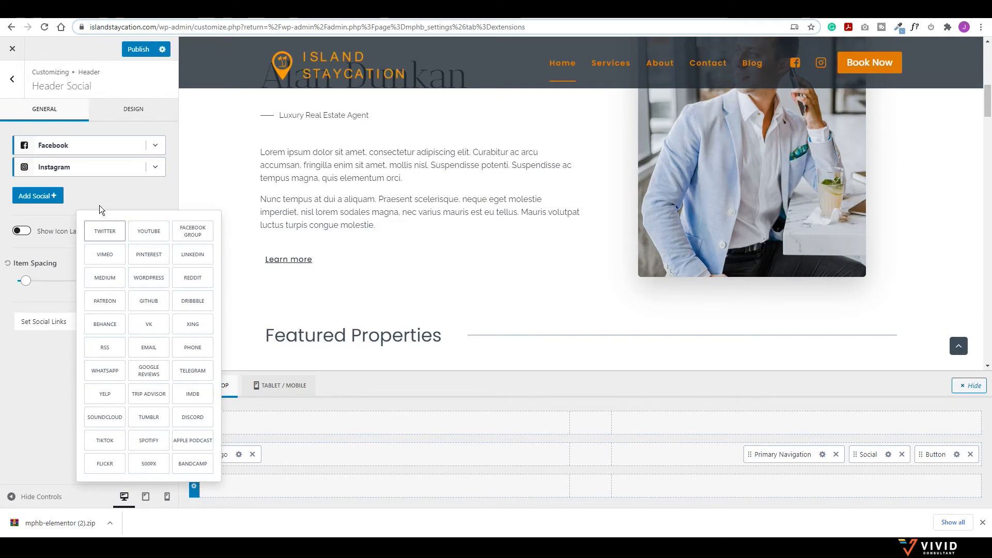
pyautogui.click(88, 194)
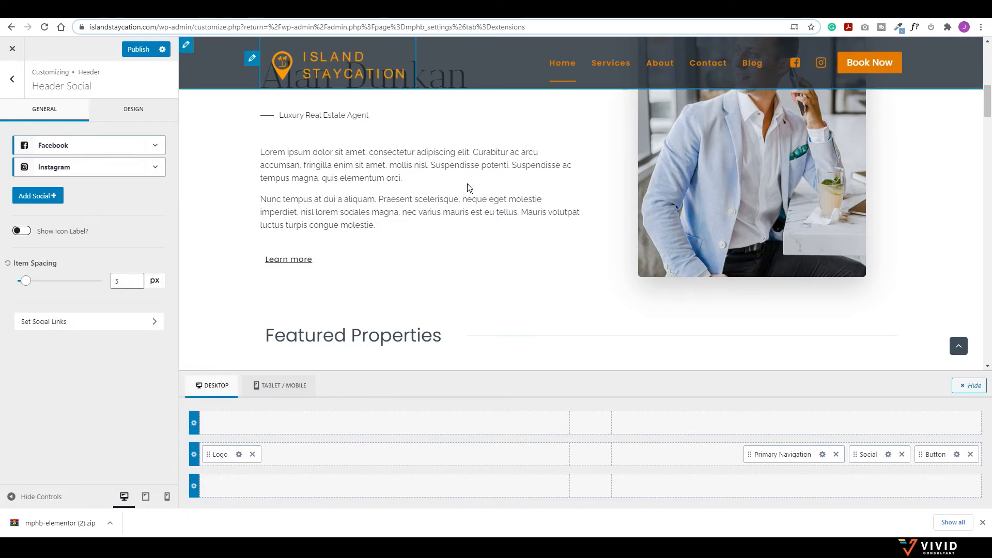
pyautogui.scroll(-4, 417, 221)
pyautogui.scroll(9, 416, 221)
pyautogui.scroll(3, 418, 221)
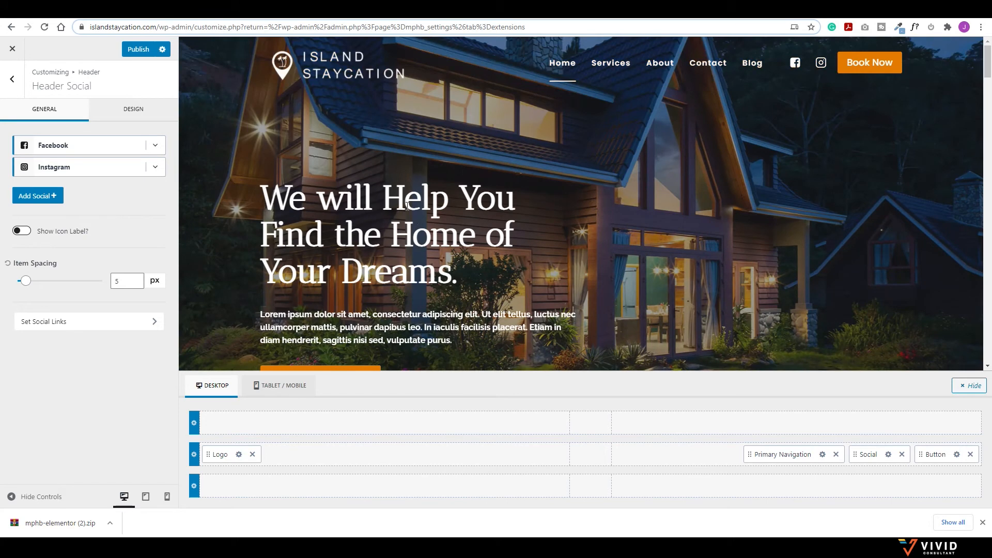
# Step: Publish the header customizations and return to the Header panel
pyautogui.click(136, 52)
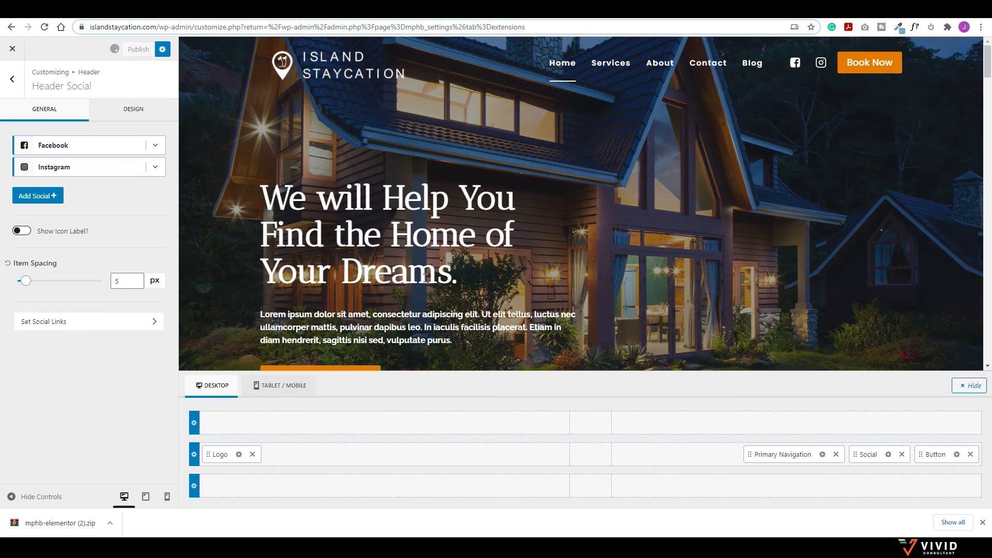
pyautogui.scroll(-6, 424, 277)
pyautogui.scroll(-15, 422, 247)
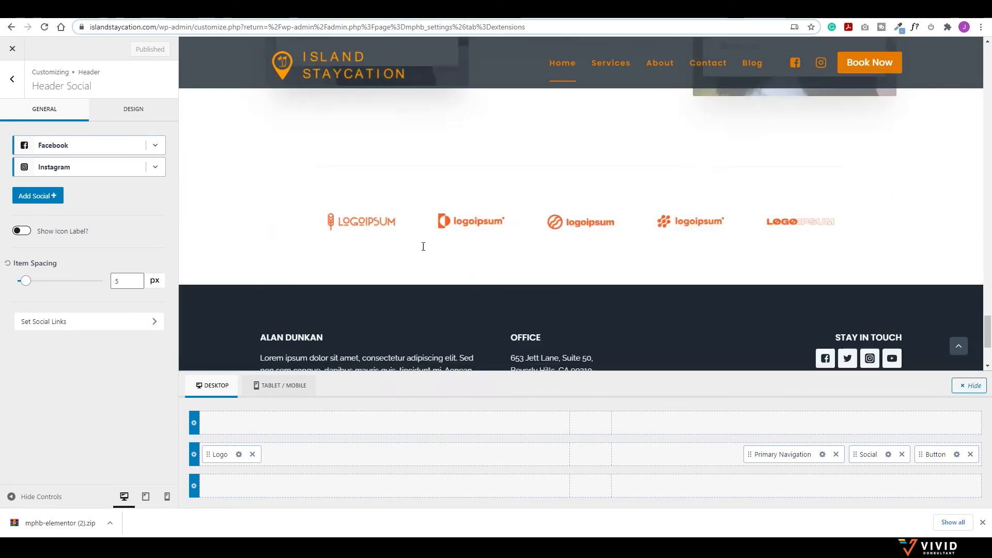
pyautogui.scroll(-3, 422, 246)
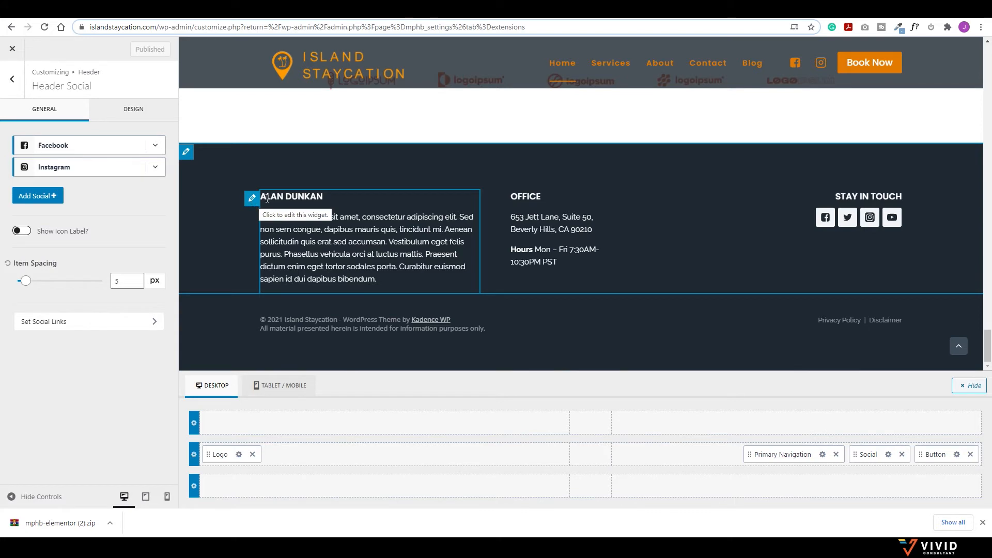
pyautogui.click(11, 80)
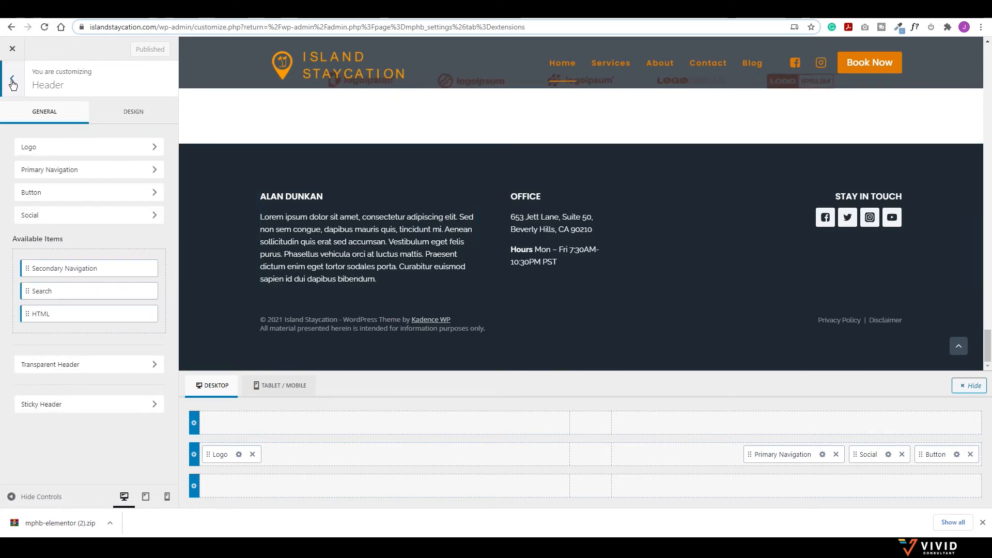
# Step: Delete {theme-credit} from the footer copyright text, then open the Footer 3 text widget settings
pyautogui.click(11, 80)
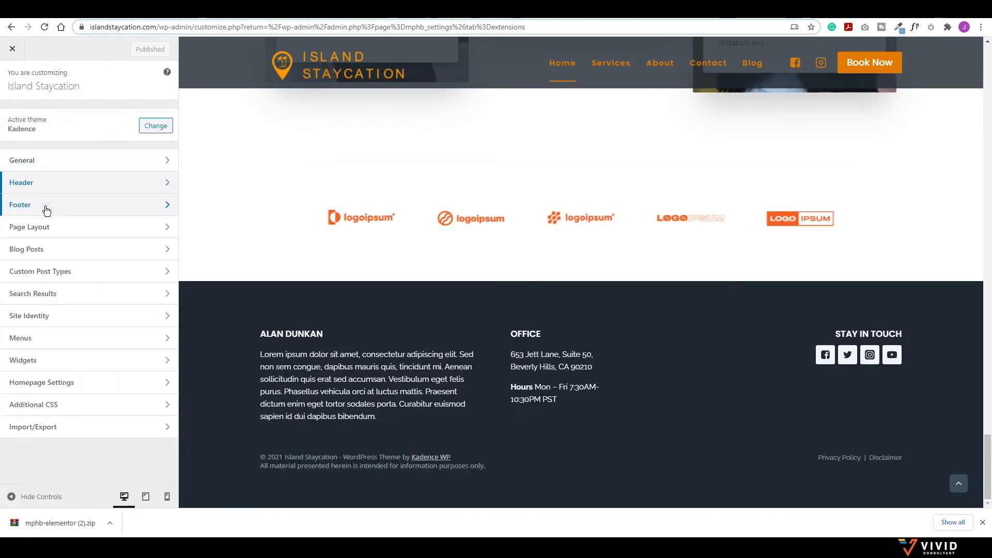
pyautogui.click(45, 209)
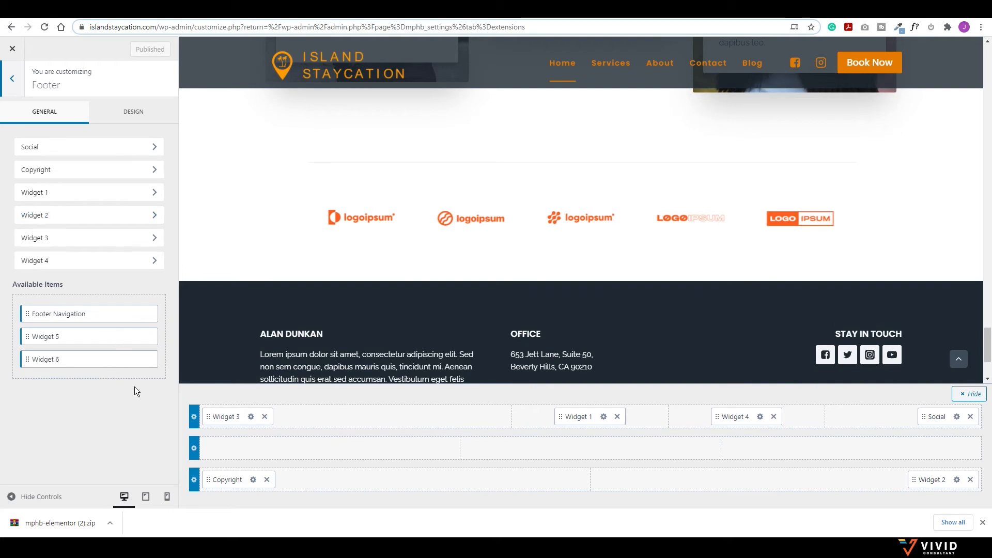
pyautogui.scroll(-3, 331, 328)
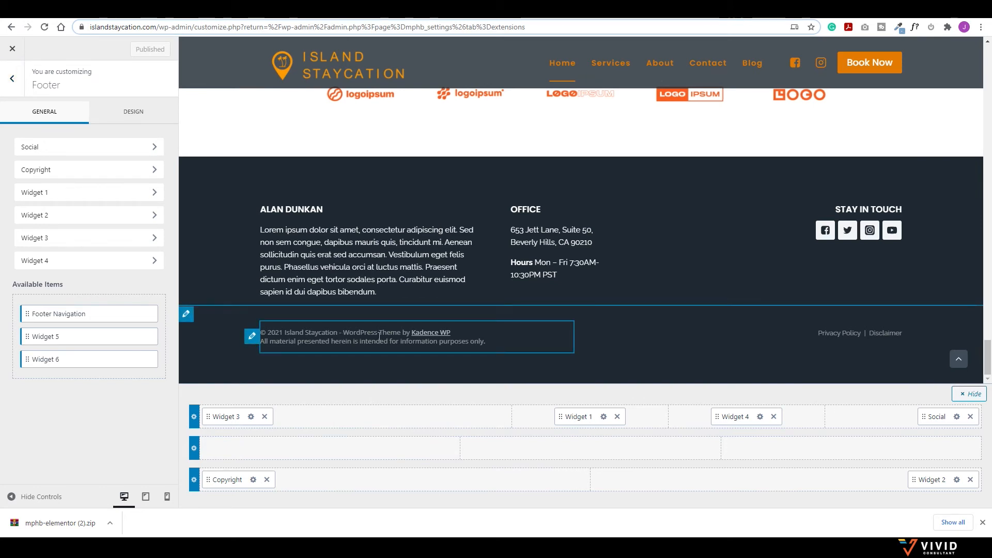
pyautogui.click(251, 336)
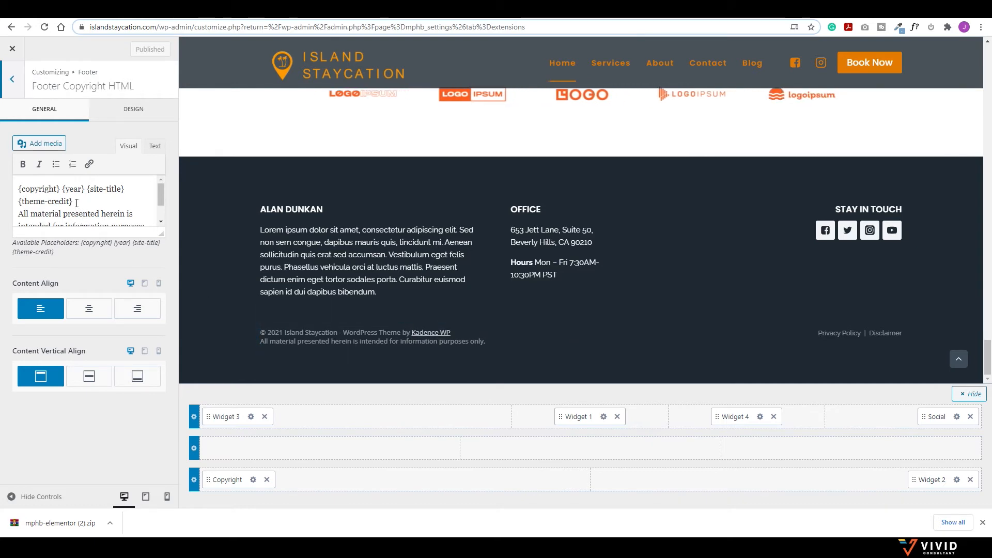
pyautogui.moveTo(77, 203); pyautogui.dragTo(18, 202)
pyautogui.press('Delete')
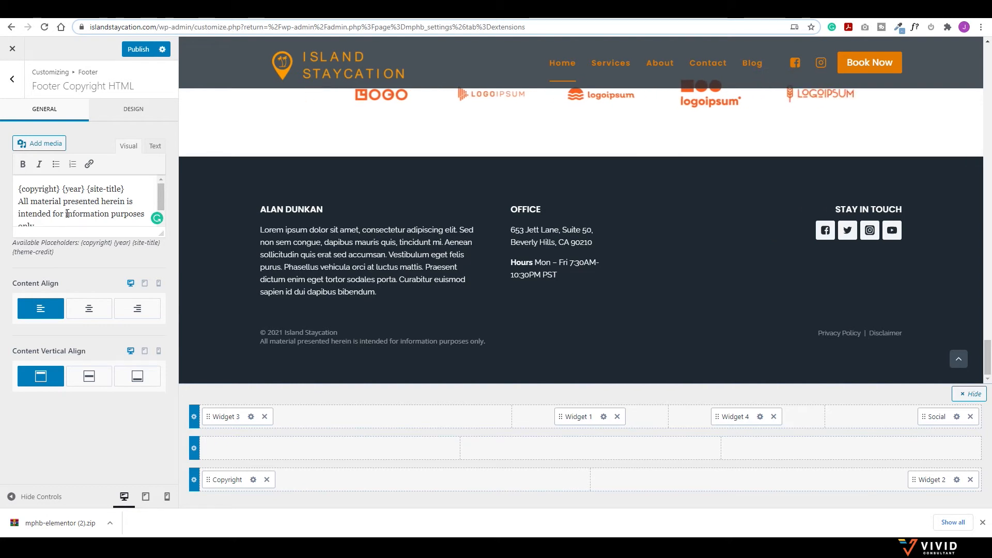
pyautogui.click(256, 213)
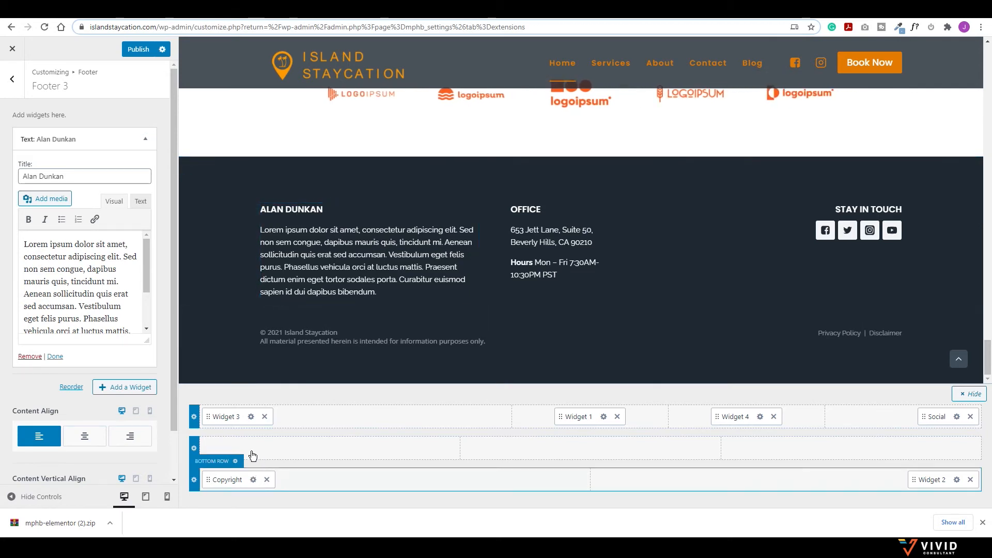
# Step: Rename the first footer widget's title from Alan Dunkan to 'Island Staycation'
pyautogui.tripleClick(83, 177)
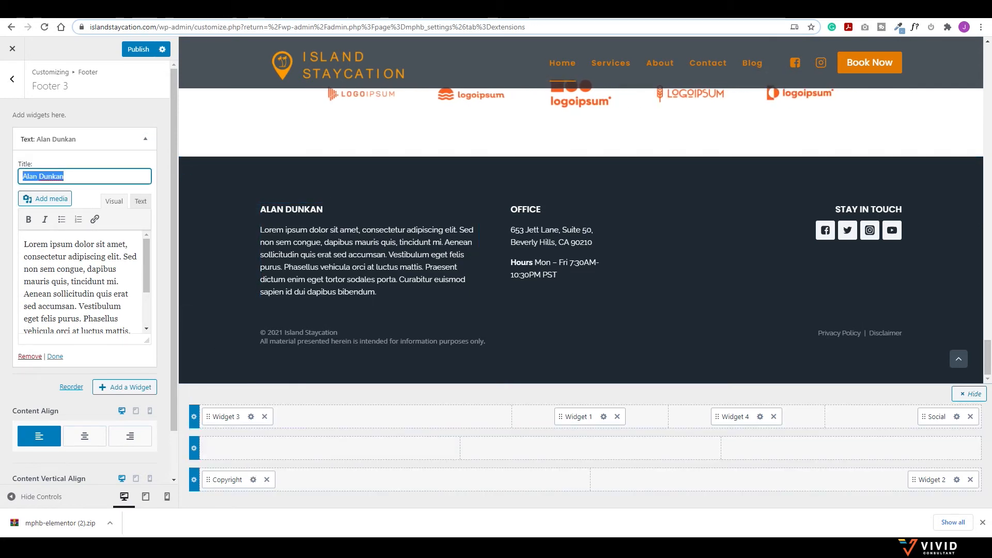
pyautogui.press('BackSpace')
pyautogui.write('Island Stay')
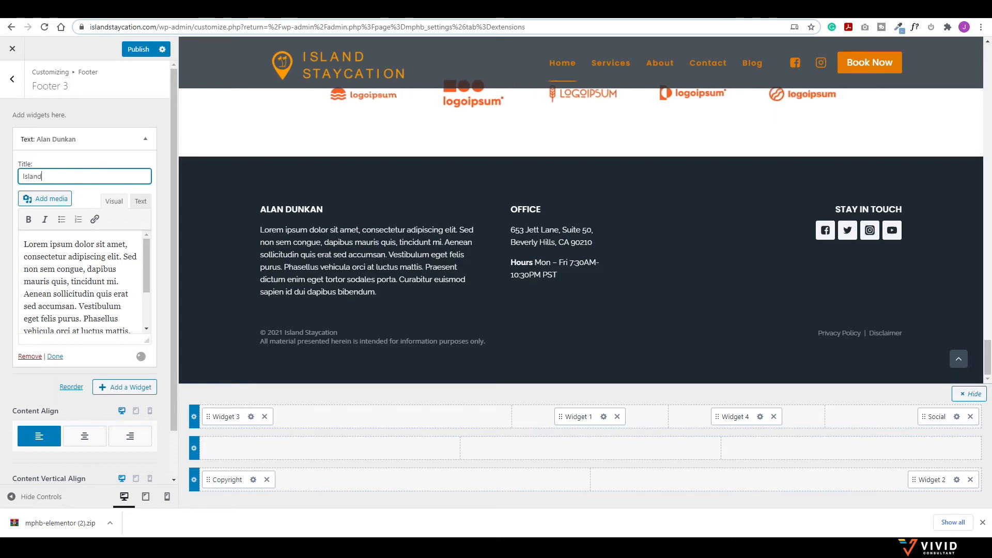
pyautogui.write('cation')
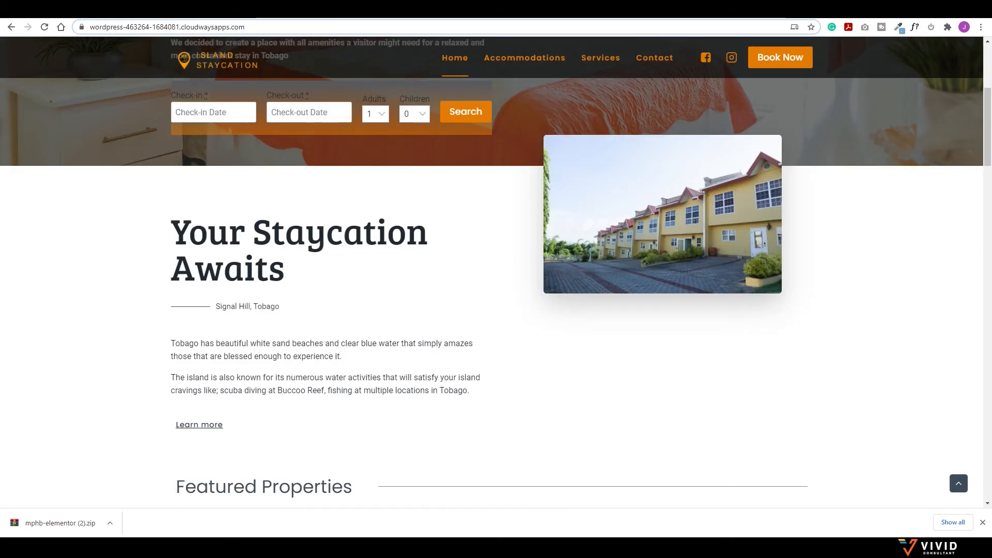
# Step: Replace the widget's Lorem ipsum body with the two Tobago paragraphs copied from the live footer
pyautogui.scroll(-10, 276, 343)
pyautogui.scroll(-15, 276, 343)
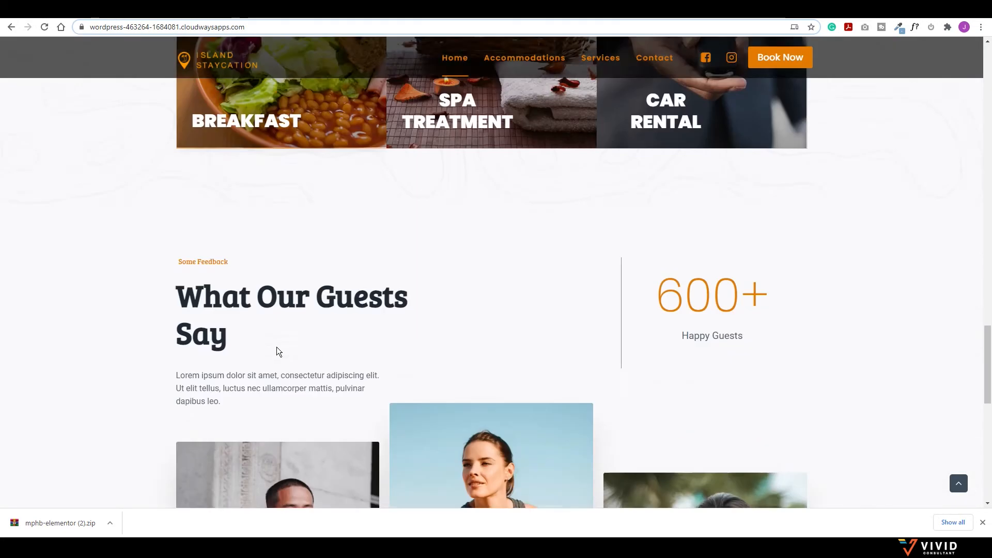
pyautogui.moveTo(331, 422); pyautogui.dragTo(172, 350)
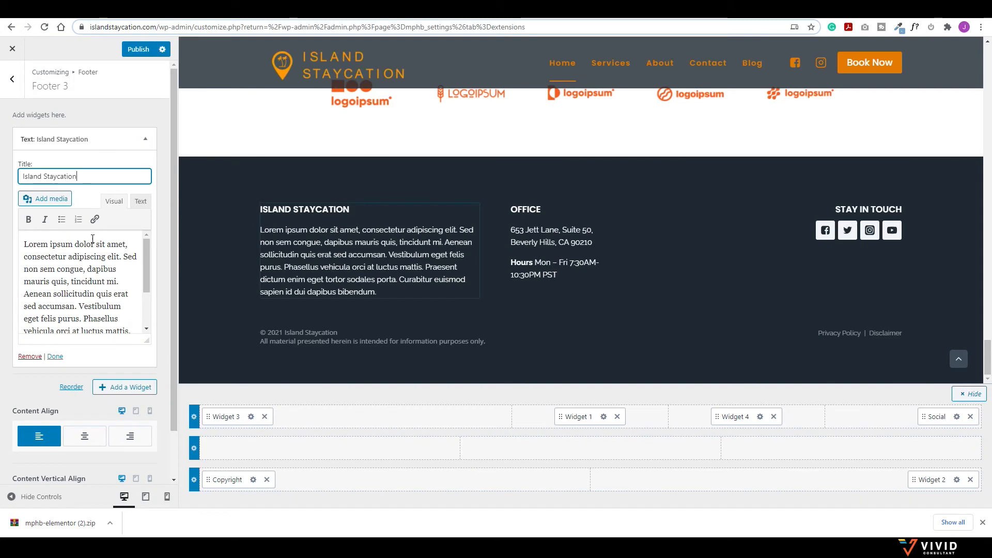
pyautogui.click(70, 285)
pyautogui.hotkey('ctrl', 'a')
pyautogui.hotkey('ctrl', 'v')
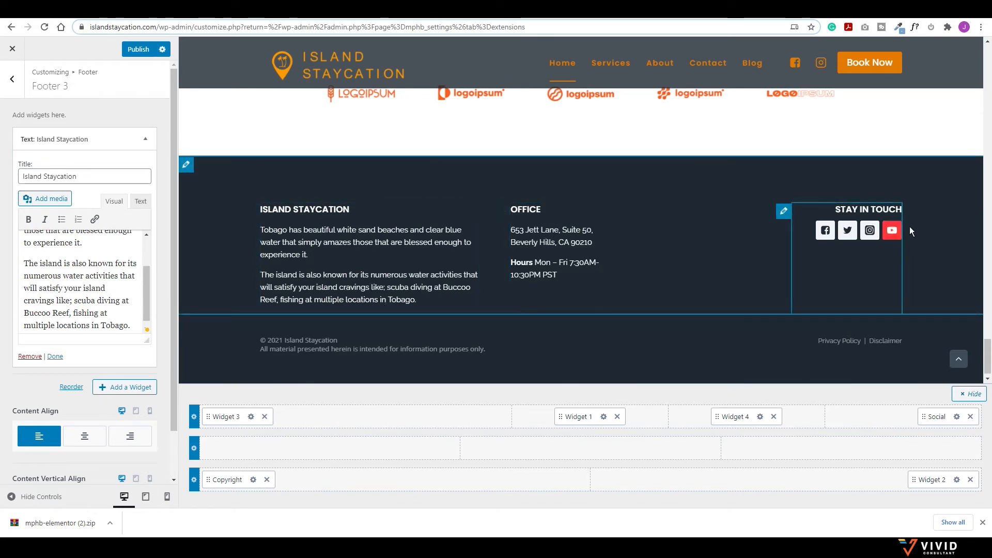
# Step: Remove YouTube and Twitter from the footer social icons, leaving Facebook and Instagram
pyautogui.click(955, 417)
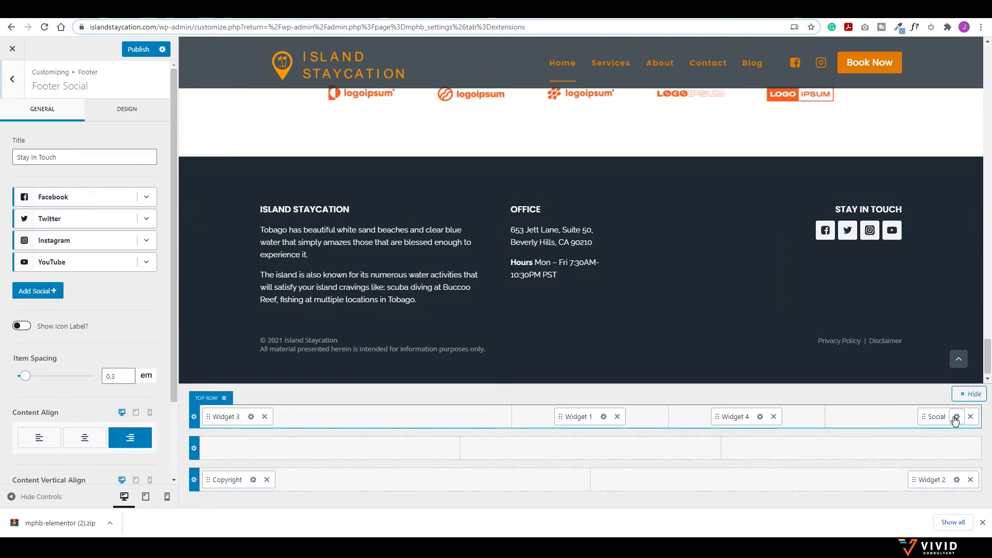
pyautogui.click(147, 268)
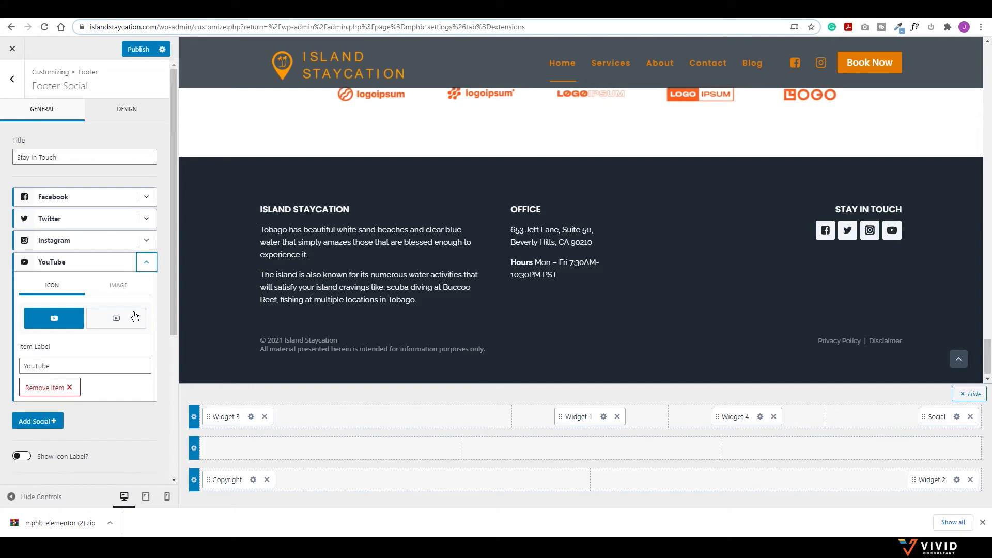
pyautogui.click(148, 268)
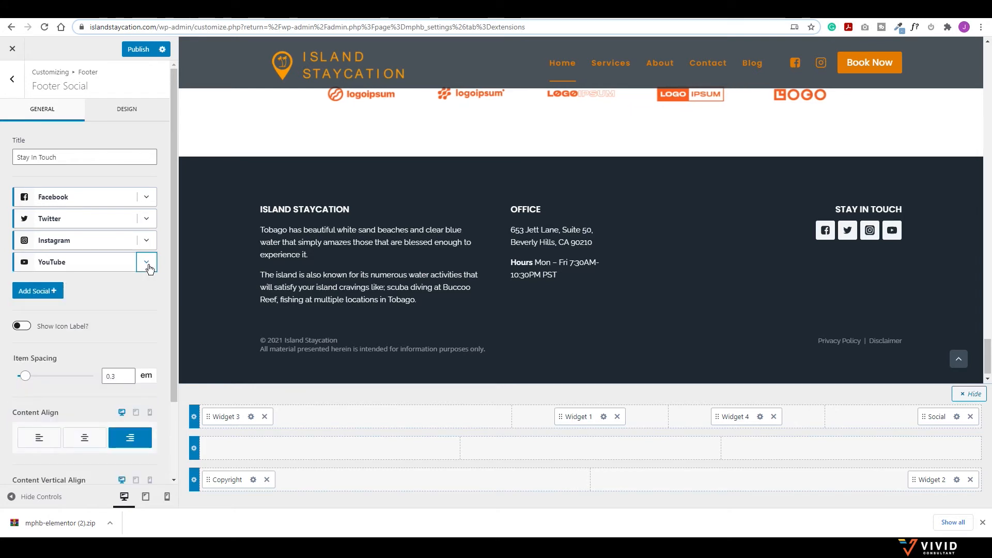
pyautogui.click(149, 267)
pyautogui.click(48, 388)
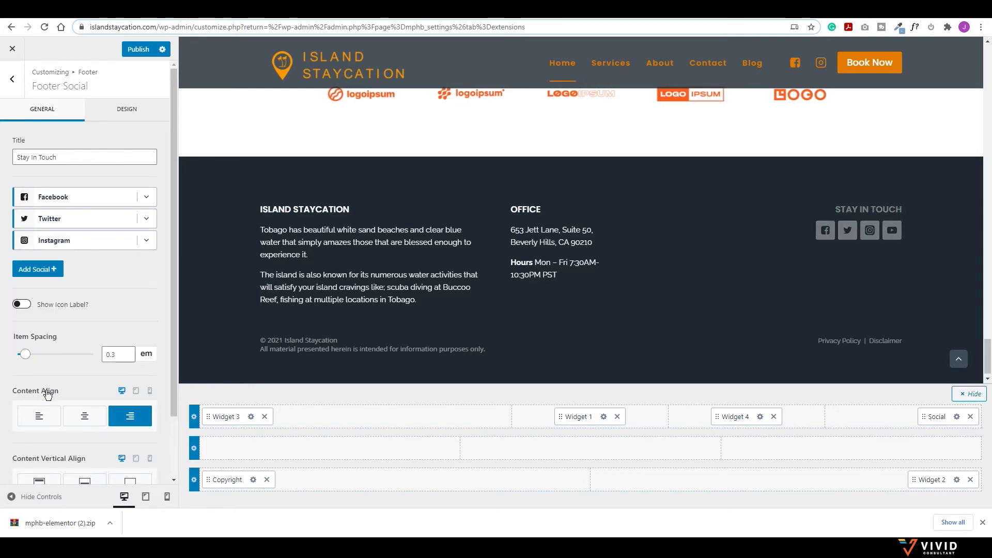
pyautogui.click(147, 219)
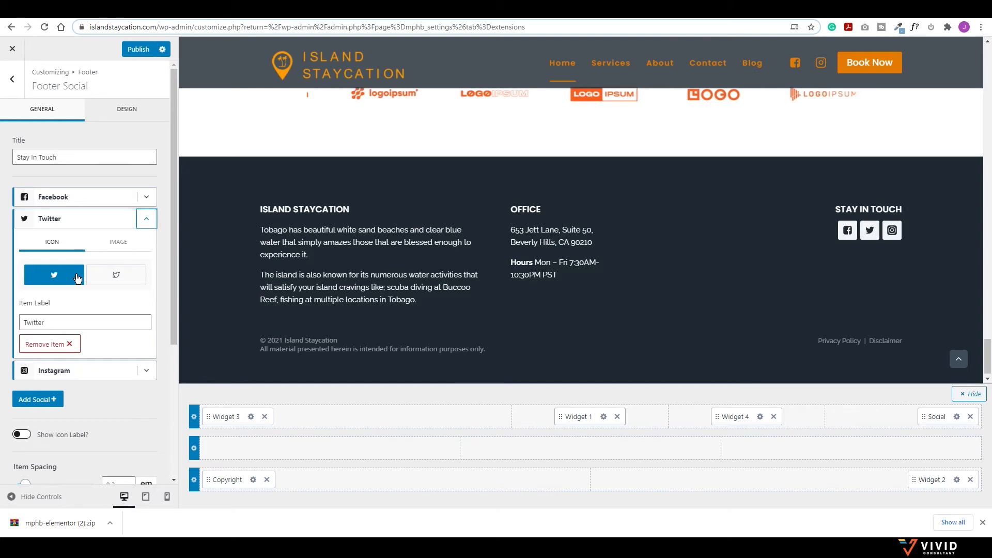
pyautogui.click(49, 344)
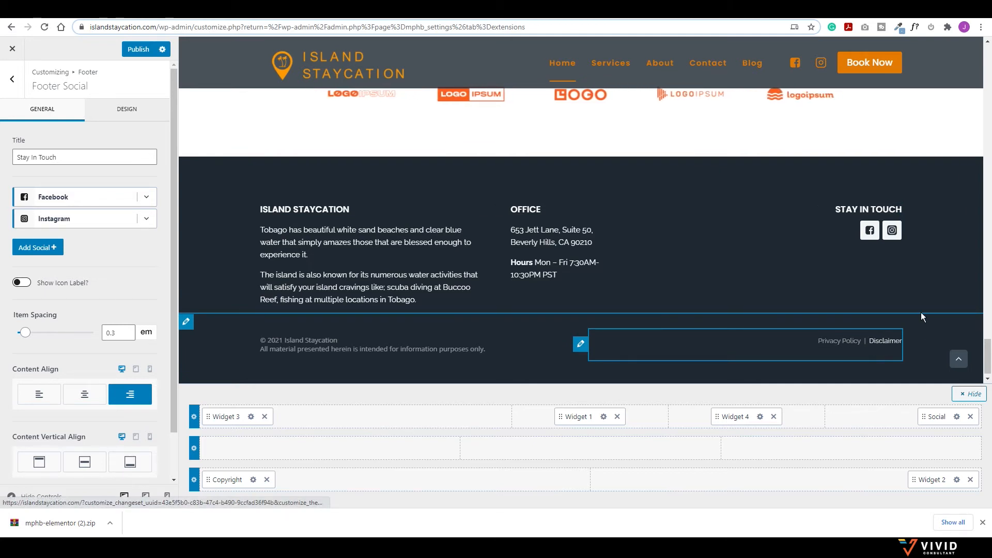
# Step: Publish the footer changes in the Customizer
pyautogui.scroll(10, 555, 279)
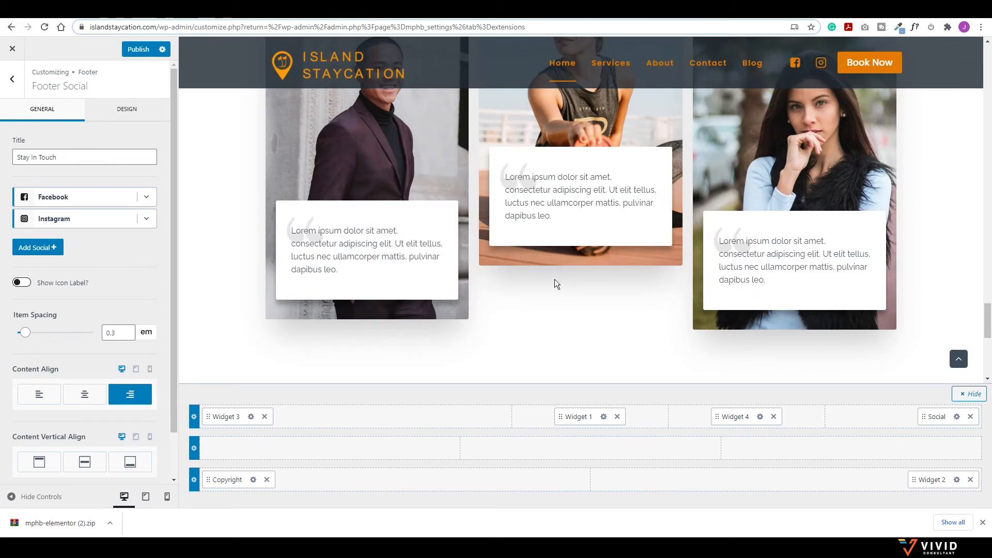
pyautogui.scroll(15, 555, 282)
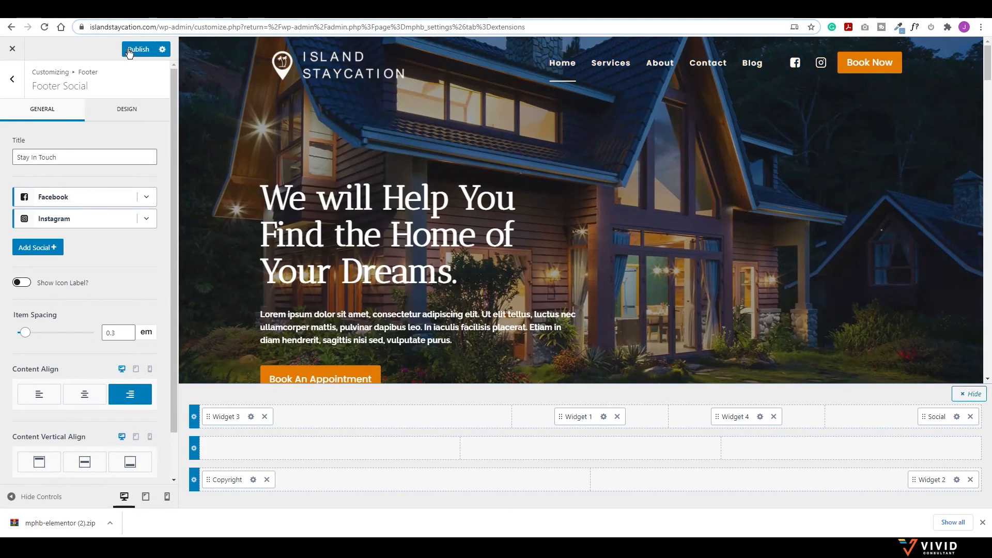
pyautogui.click(129, 50)
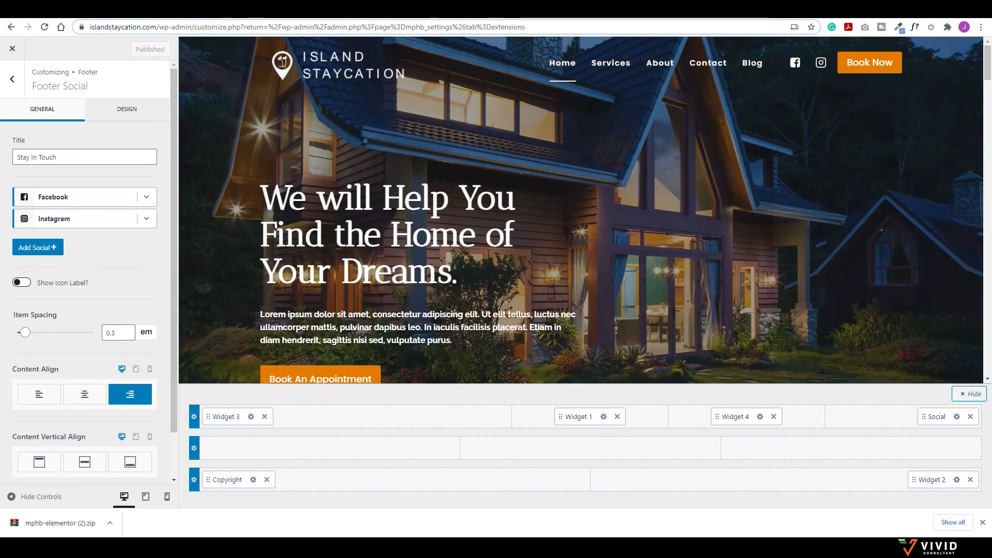
# Step: Go back from Footer Social to the main Customizer menu and close the Customizer
pyautogui.click(12, 78)
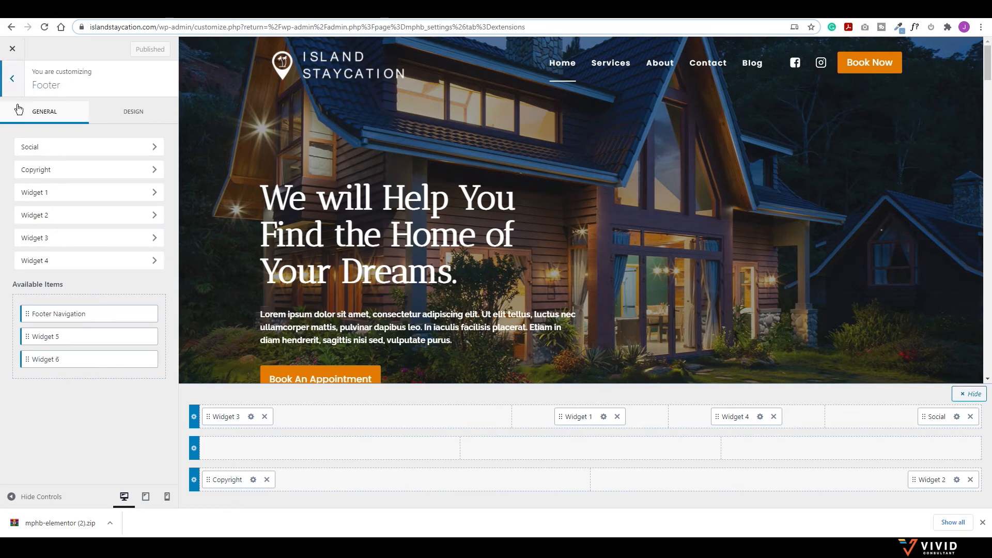
pyautogui.click(12, 79)
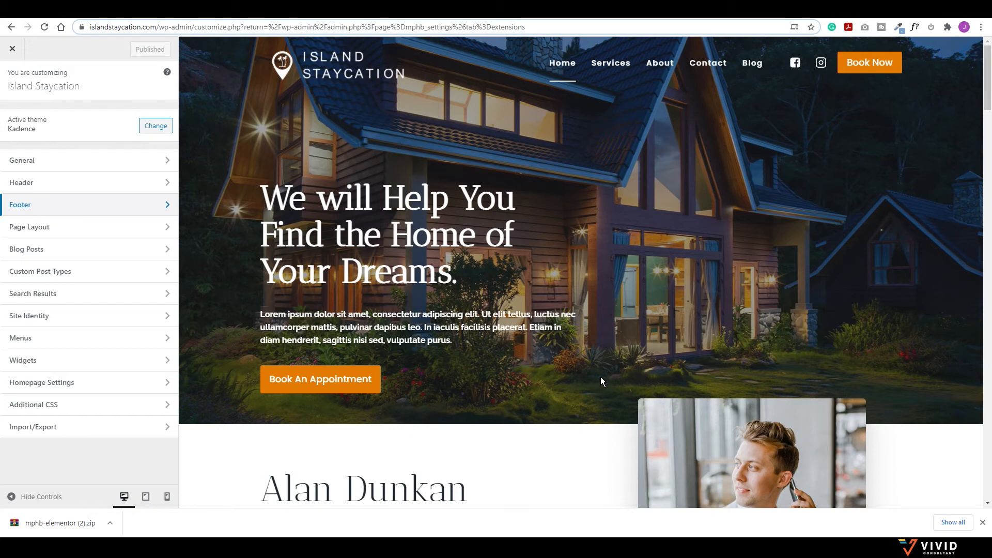
pyautogui.scroll(-4, 525, 305)
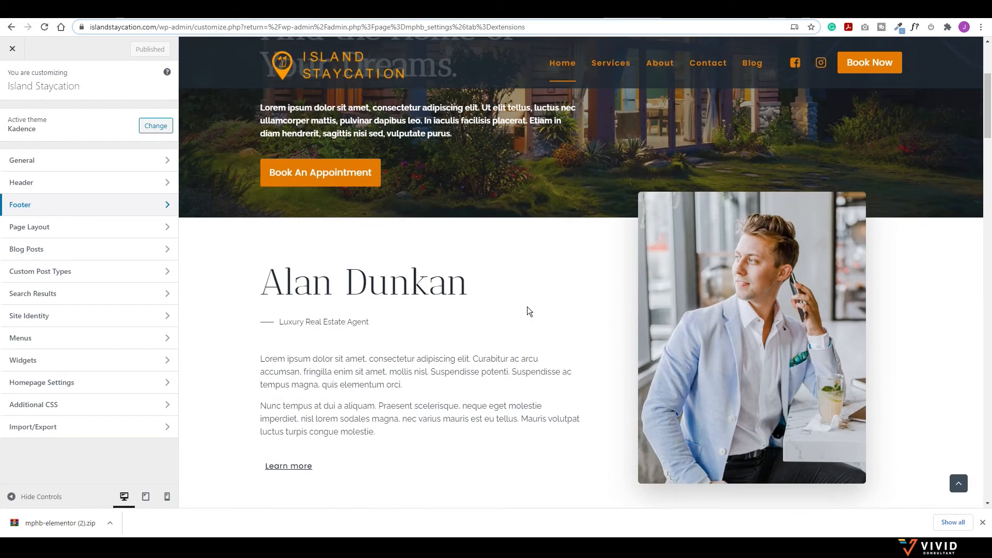
pyautogui.scroll(4, 527, 306)
pyautogui.scroll(-1, 528, 306)
pyautogui.scroll(-4, 528, 305)
pyautogui.scroll(5, 528, 308)
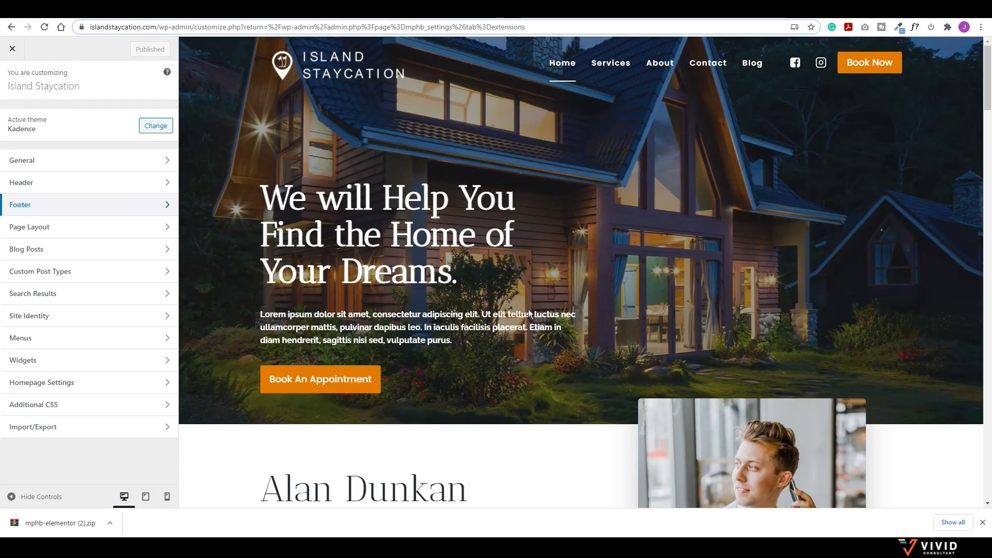
pyautogui.click(13, 48)
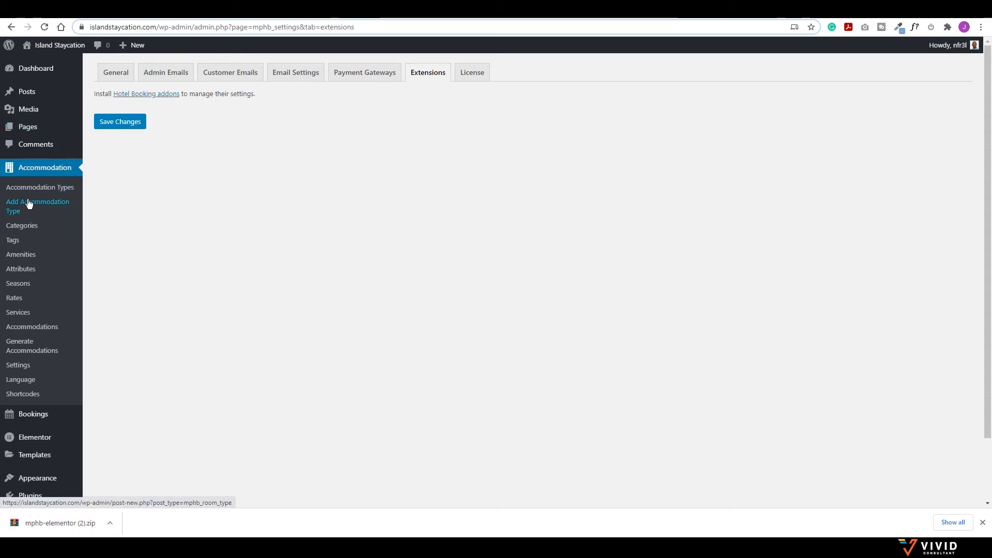
# Step: From All Pages, open Home's 'Edit with Elementor' link in a new tab and switch to it
pyautogui.moveTo(28, 130)
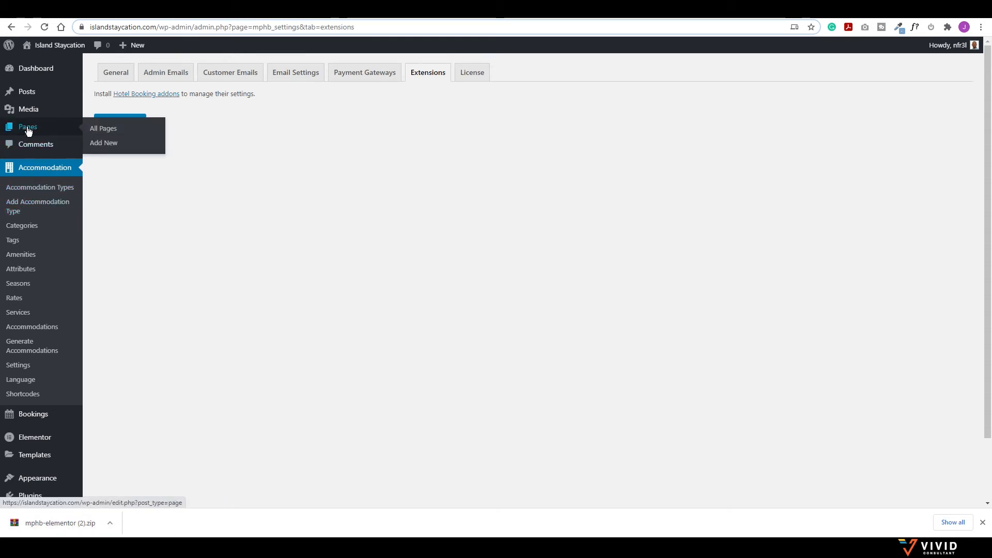
pyautogui.click(34, 129)
pyautogui.scroll(-3, 259, 243)
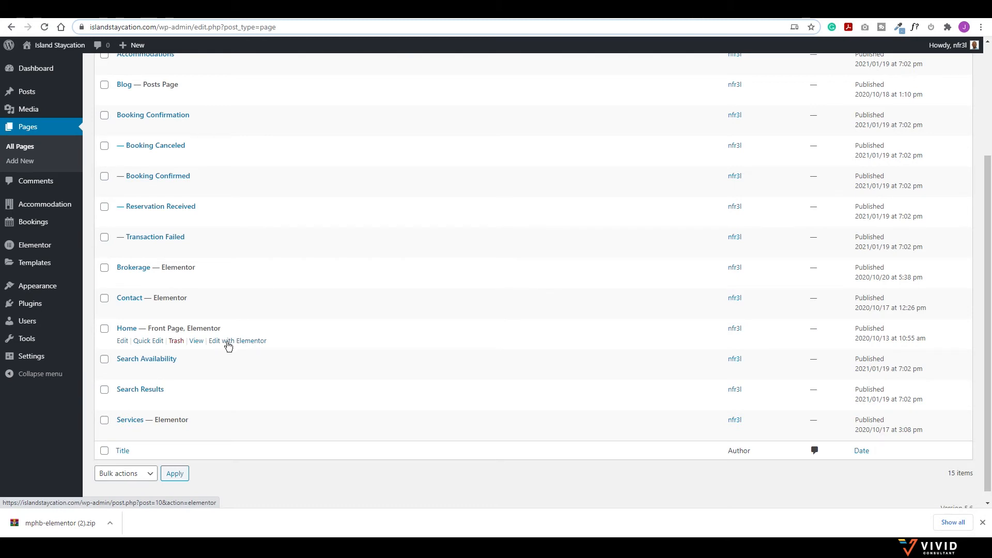
pyautogui.rightClick(231, 345)
pyautogui.click(252, 347)
pyautogui.click(183, 14)
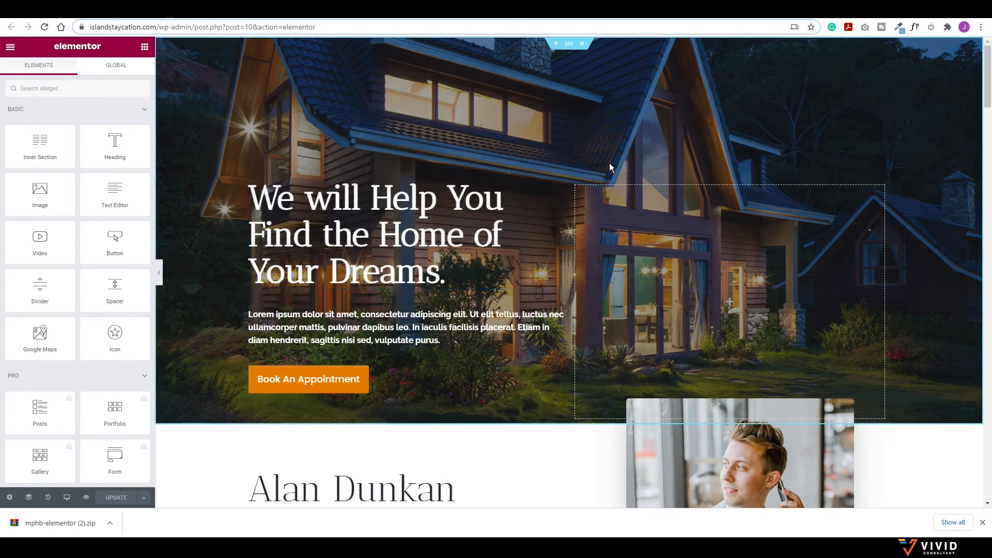
# Step: Select the hero section, preview it at full width, then set its content width back to Boxed
pyautogui.click(569, 46)
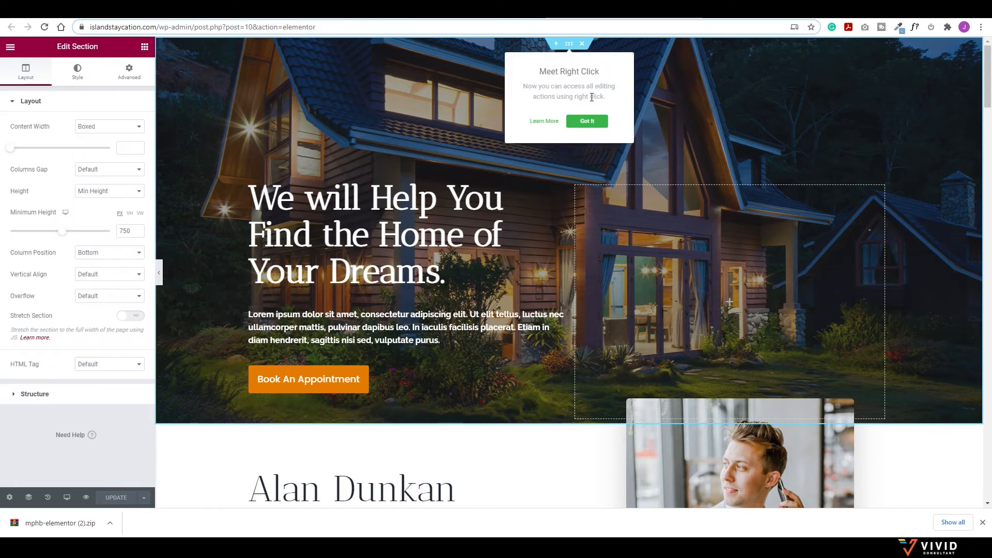
pyautogui.click(587, 115)
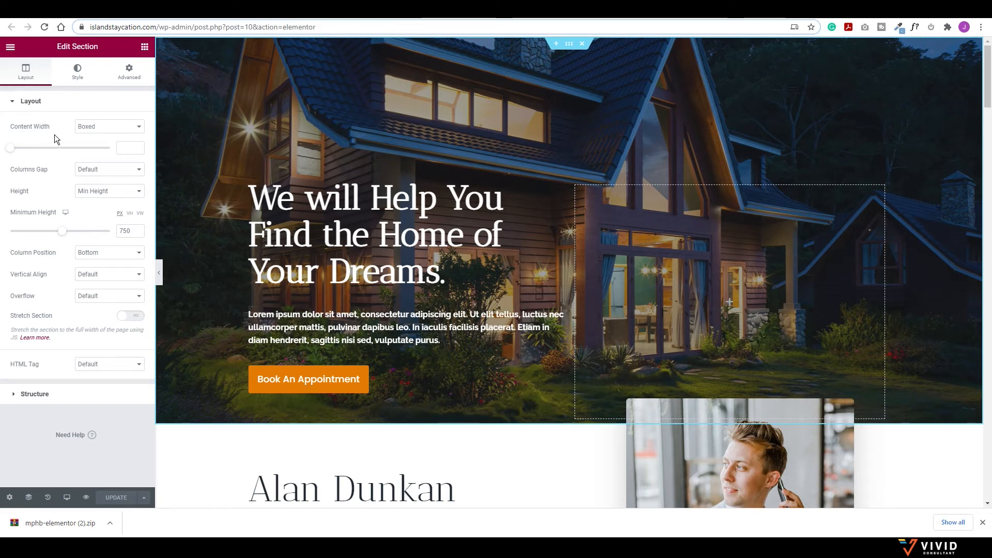
pyautogui.click(96, 133)
pyautogui.click(87, 141)
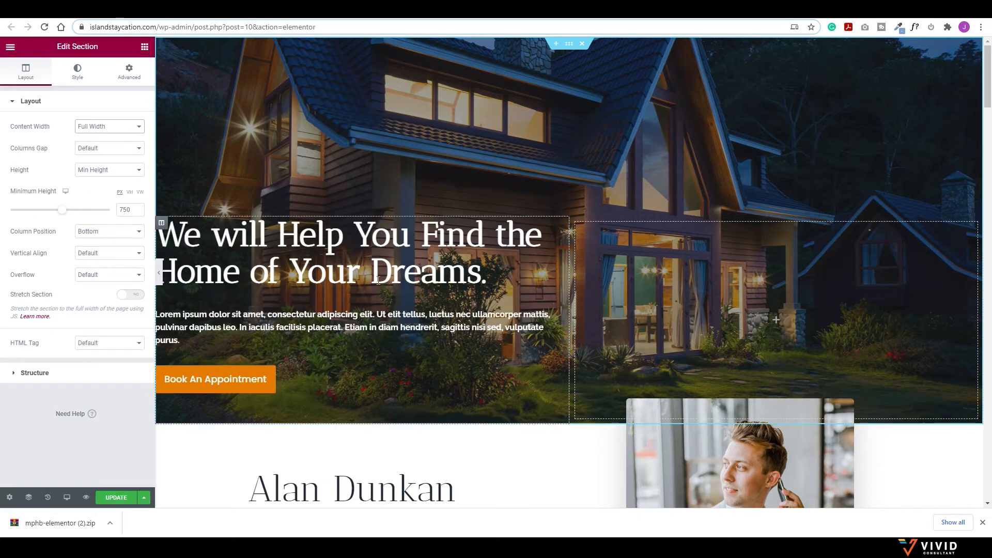
pyautogui.click(158, 273)
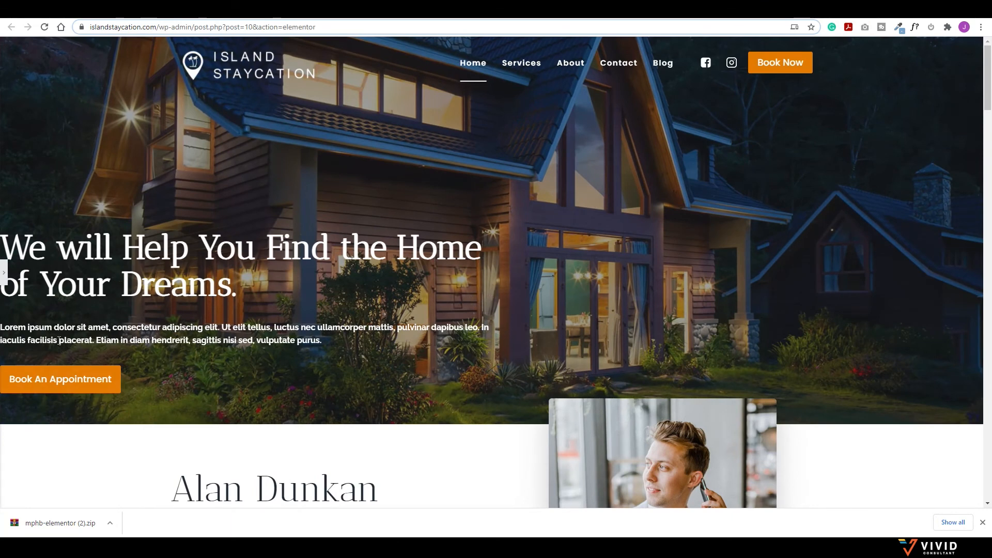
pyautogui.click(4, 273)
pyautogui.click(94, 127)
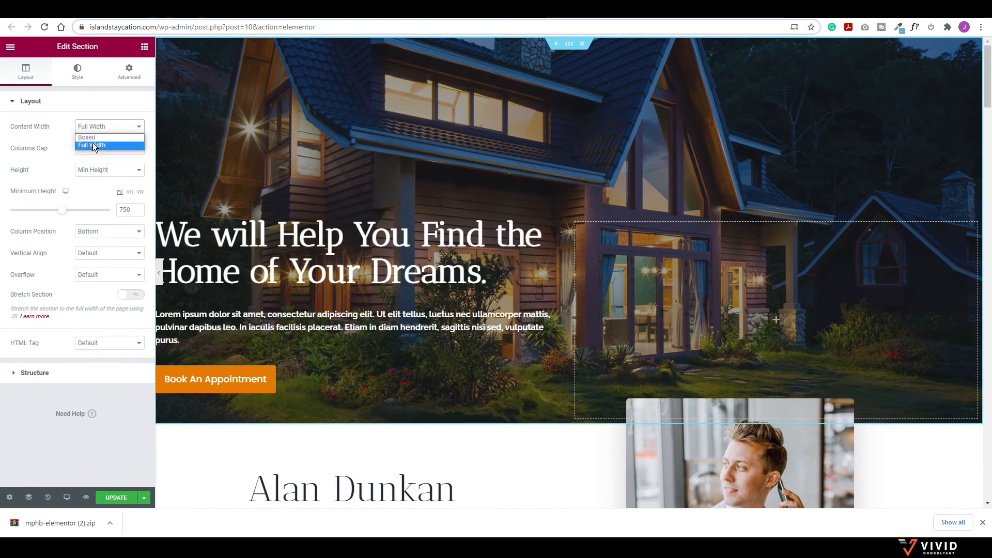
pyautogui.click(92, 143)
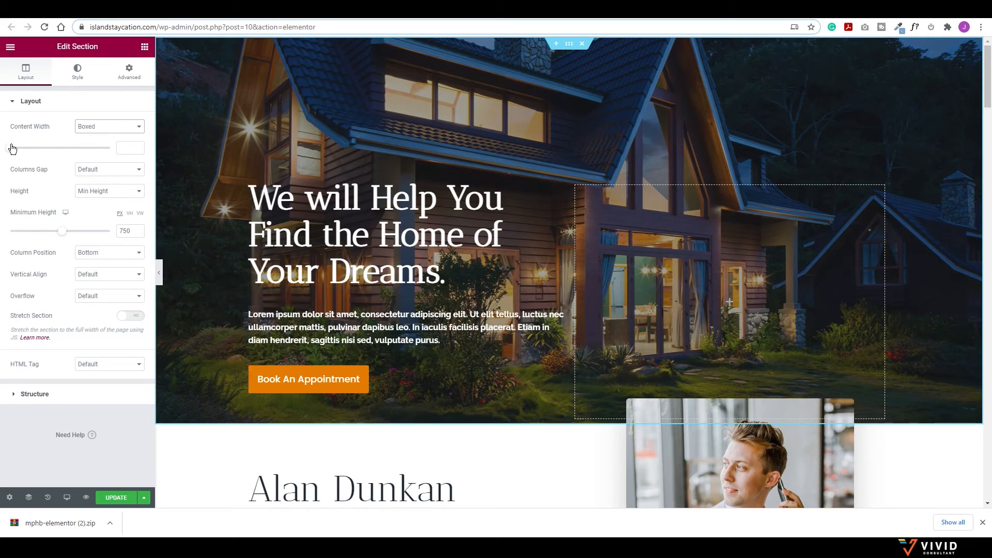
# Step: Widen the hero's boxed content width from 1500 to 1600, previewing the result
pyautogui.moveTo(12, 149); pyautogui.dragTo(103, 155)
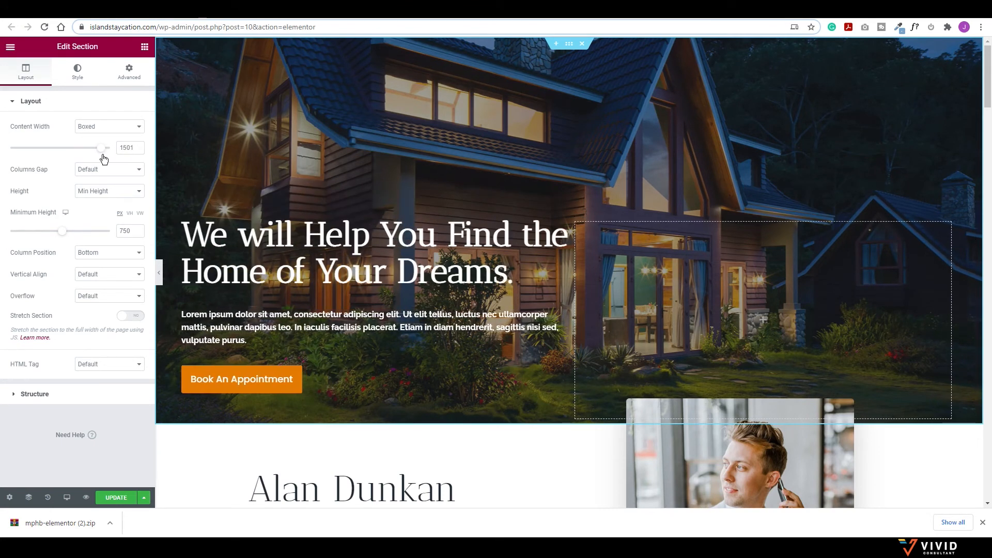
pyautogui.click(137, 150)
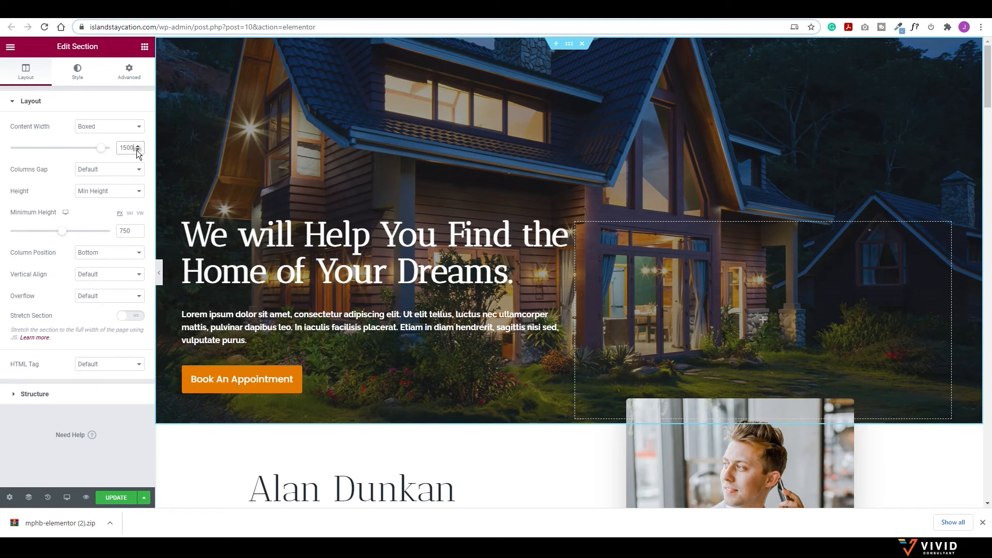
pyautogui.click(159, 272)
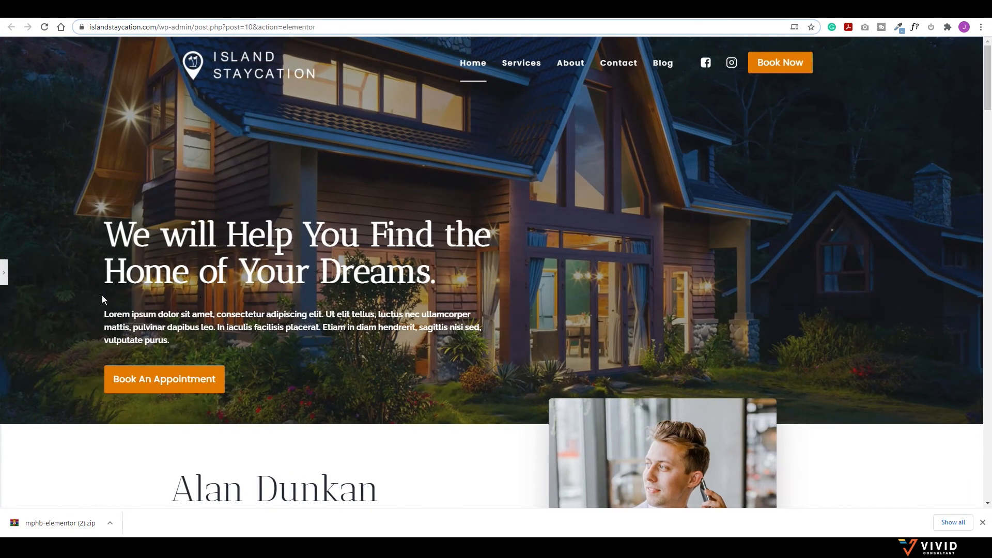
pyautogui.click(3, 272)
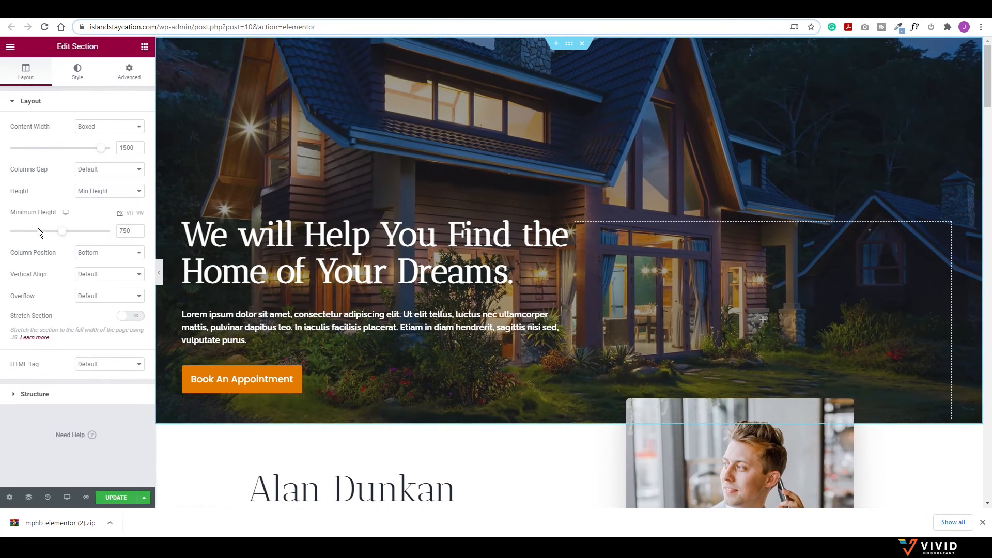
pyautogui.moveTo(101, 148); pyautogui.dragTo(106, 148)
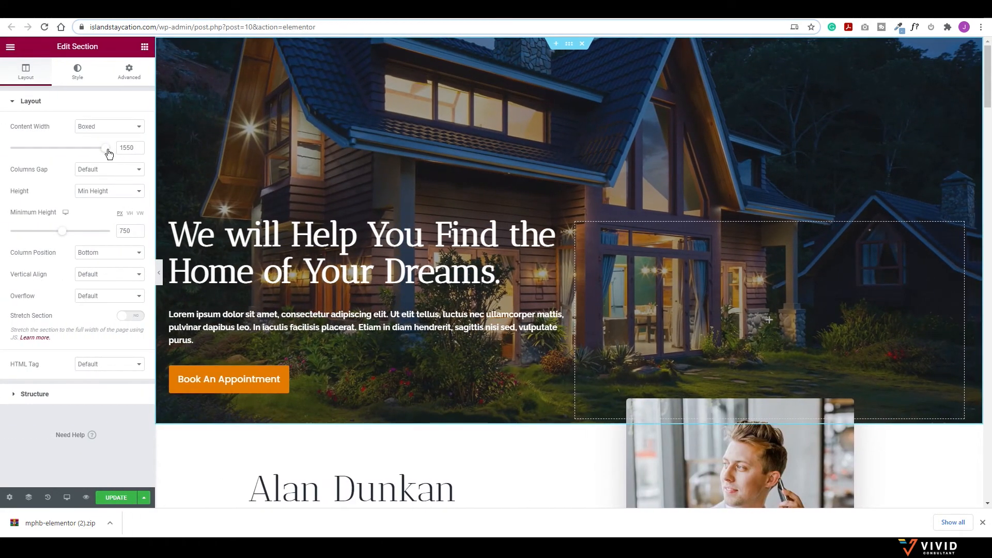
pyautogui.moveTo(105, 148); pyautogui.dragTo(110, 148)
pyautogui.click(159, 272)
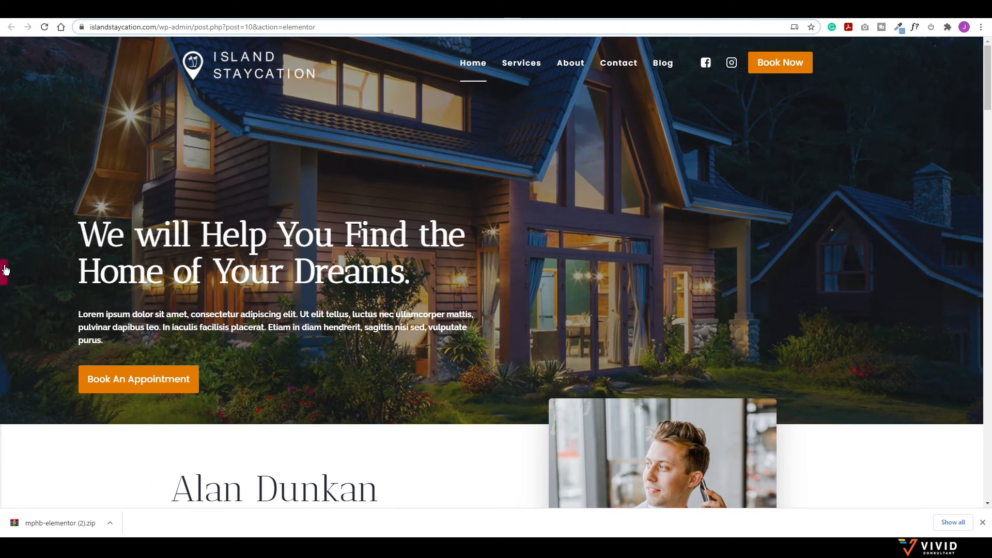
pyautogui.click(4, 275)
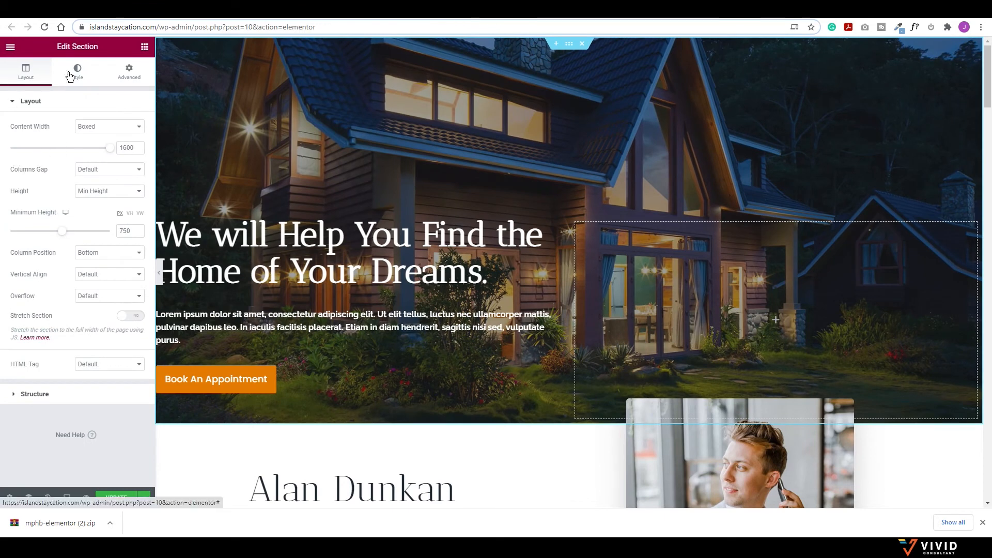
pyautogui.click(77, 72)
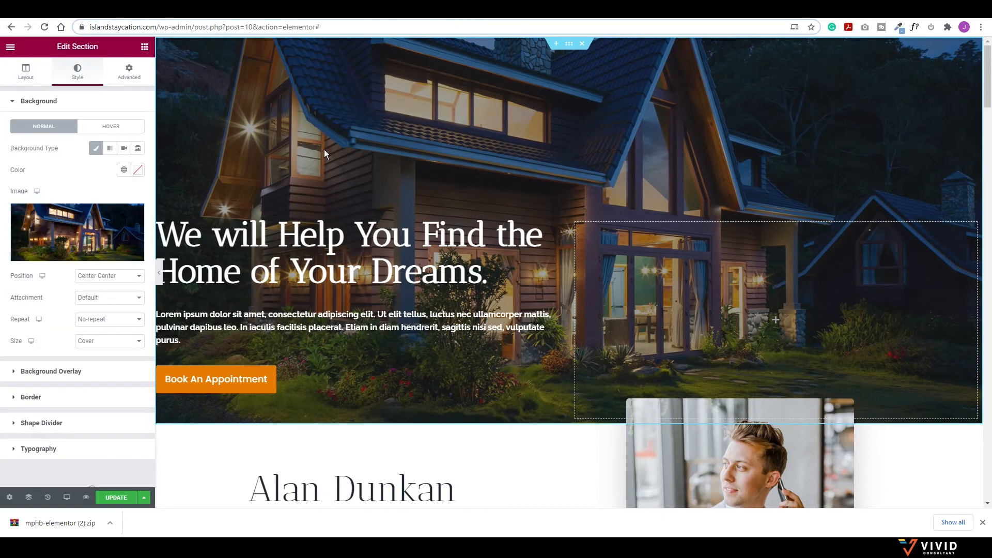
# Step: Set the hero background to Villa-01-Bedroom-01.jpg and preview it at full width
pyautogui.moveTo(91, 235)
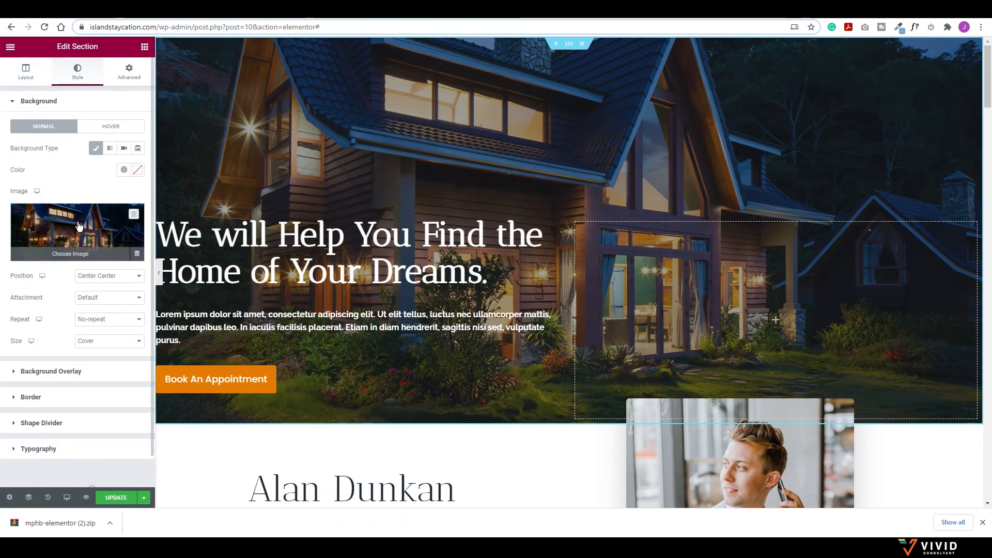
pyautogui.click(78, 225)
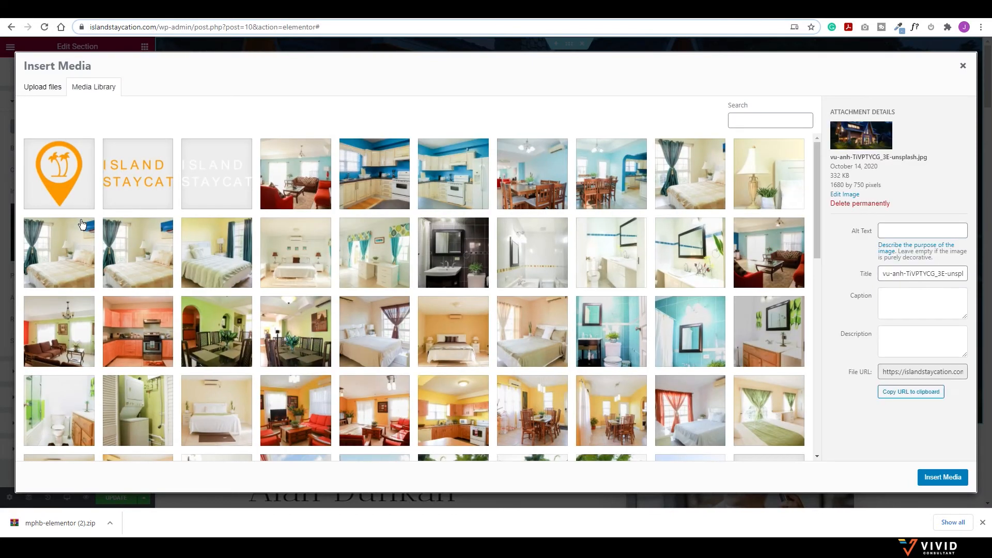
pyautogui.scroll(-3, 336, 286)
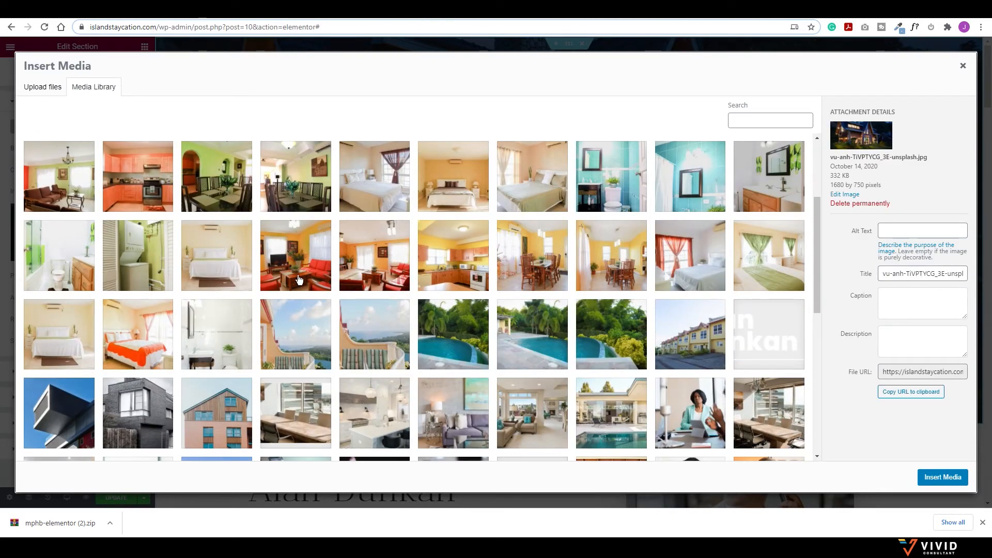
pyautogui.click(137, 333)
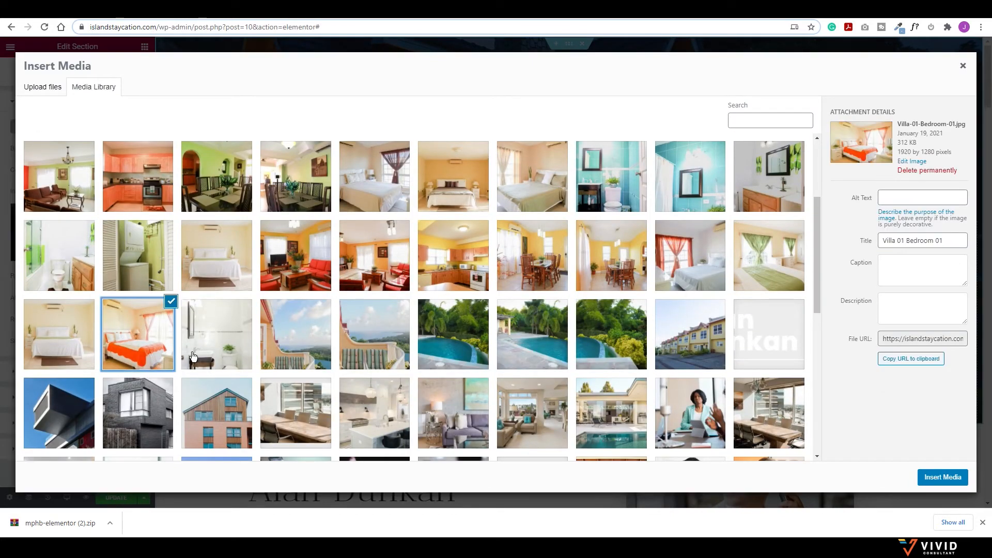
pyautogui.click(932, 476)
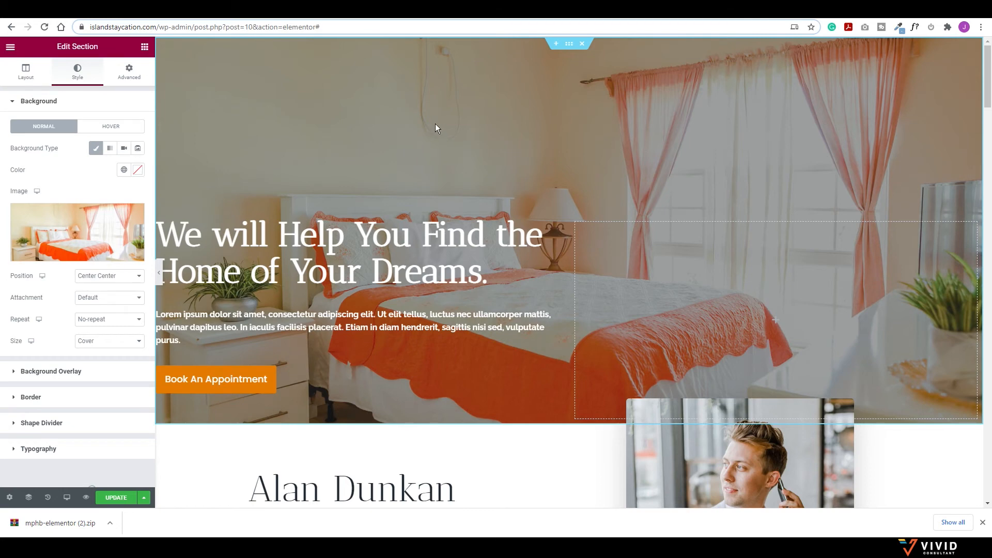
pyautogui.click(159, 272)
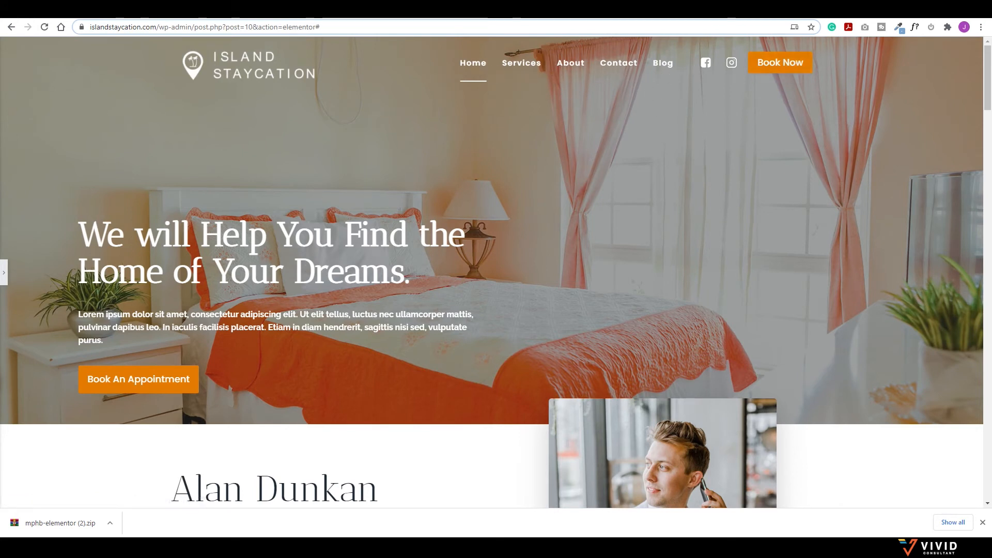
pyautogui.click(4, 272)
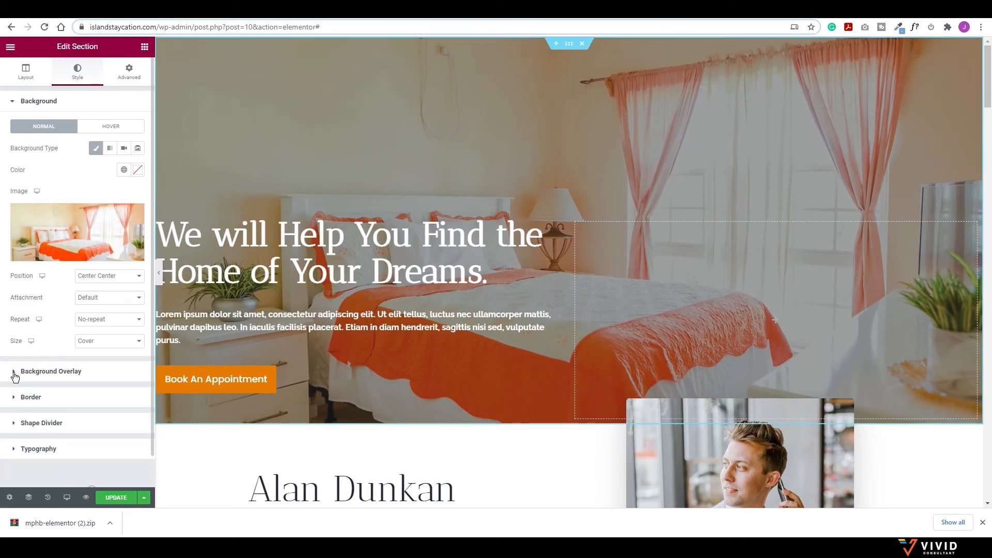
# Step: Raise the hero background overlay opacity from 0.45 to about 0.76 and preview it
pyautogui.click(14, 373)
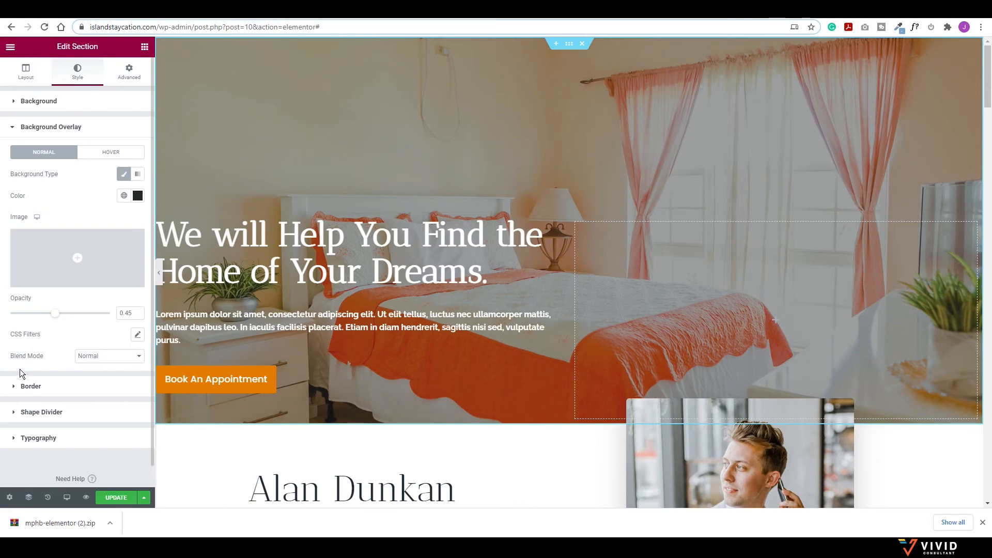
pyautogui.moveTo(57, 319); pyautogui.dragTo(92, 323)
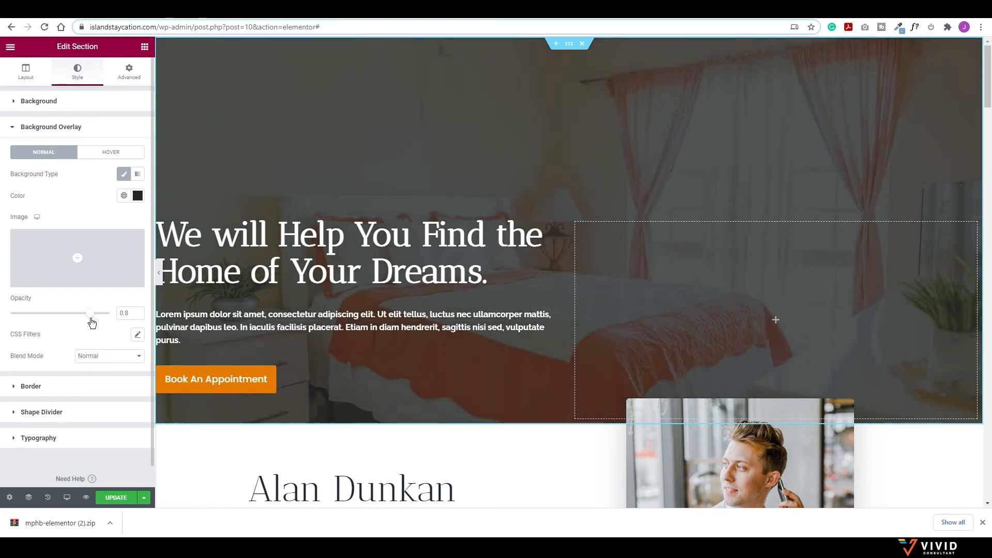
pyautogui.moveTo(92, 323); pyautogui.dragTo(90, 323)
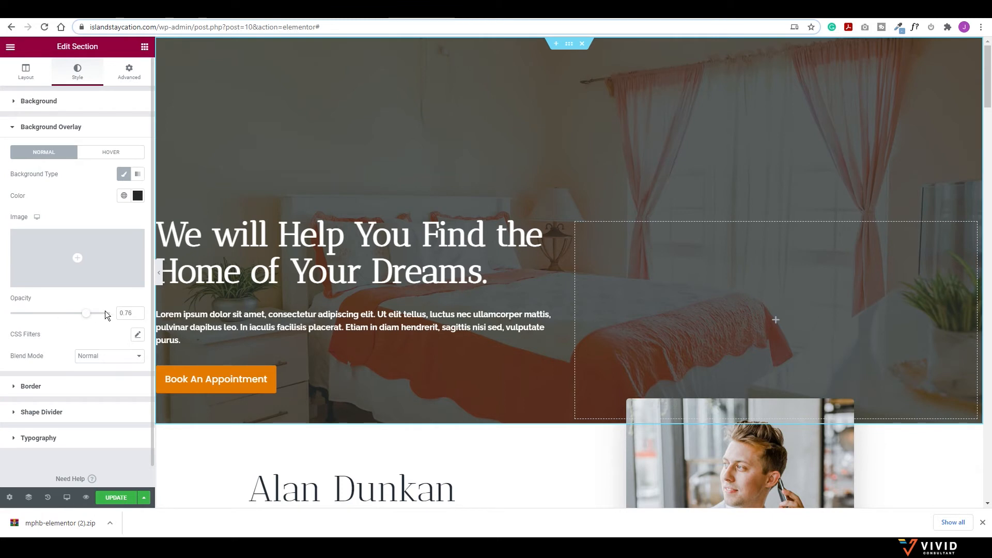
pyautogui.click(159, 272)
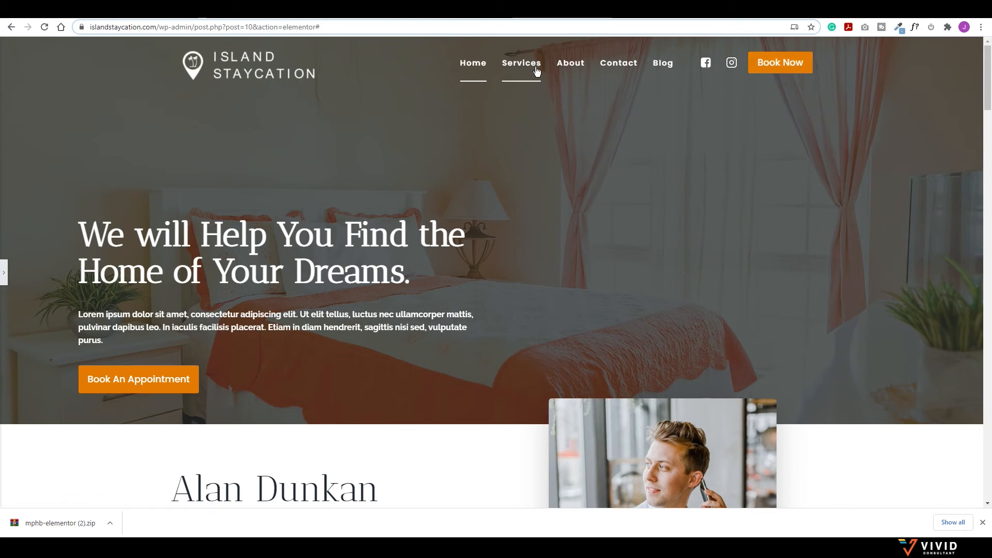
pyautogui.click(4, 272)
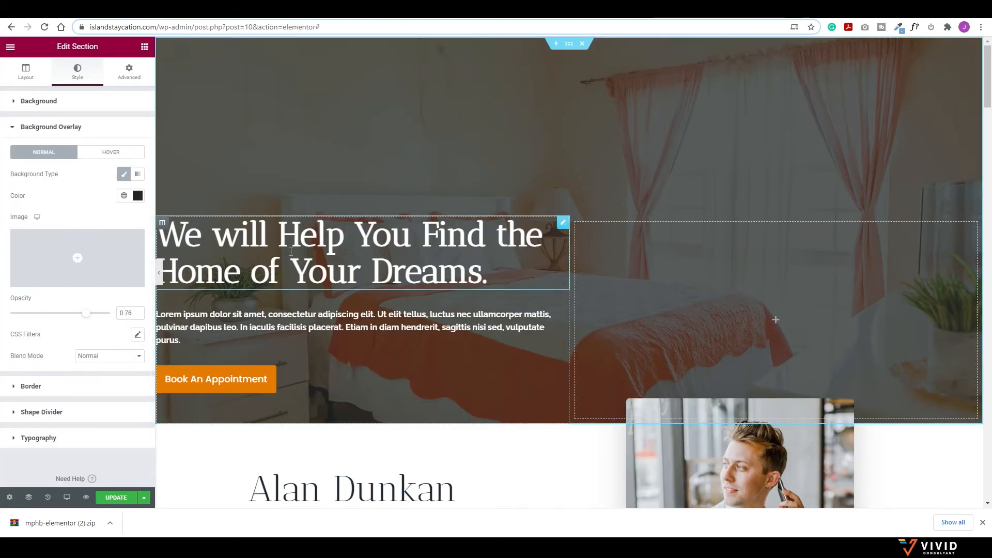
# Step: Replace the hero heading with 'A warm welcome to Island Staycation' copied from the reference site
pyautogui.click(292, 251)
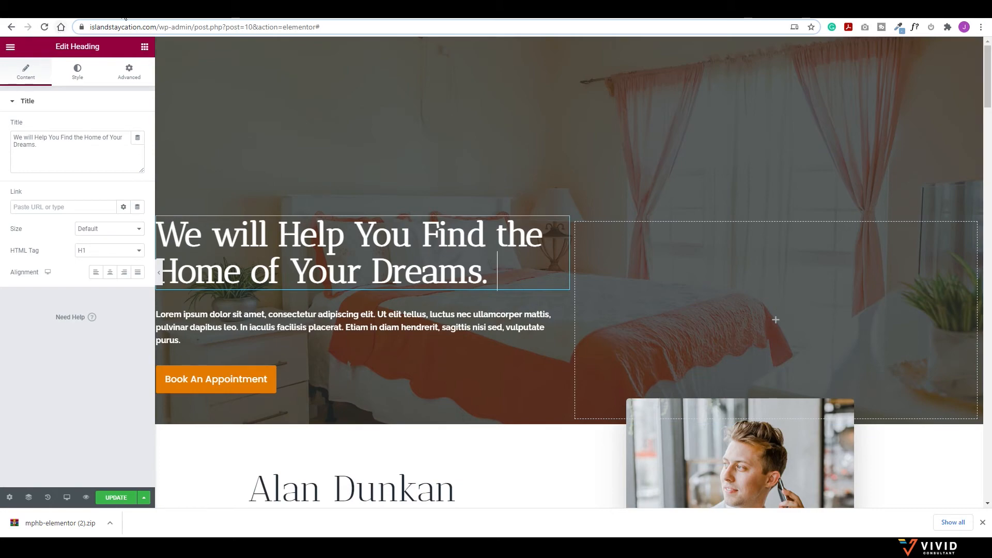
pyautogui.click(88, 10)
pyautogui.click(111, 9)
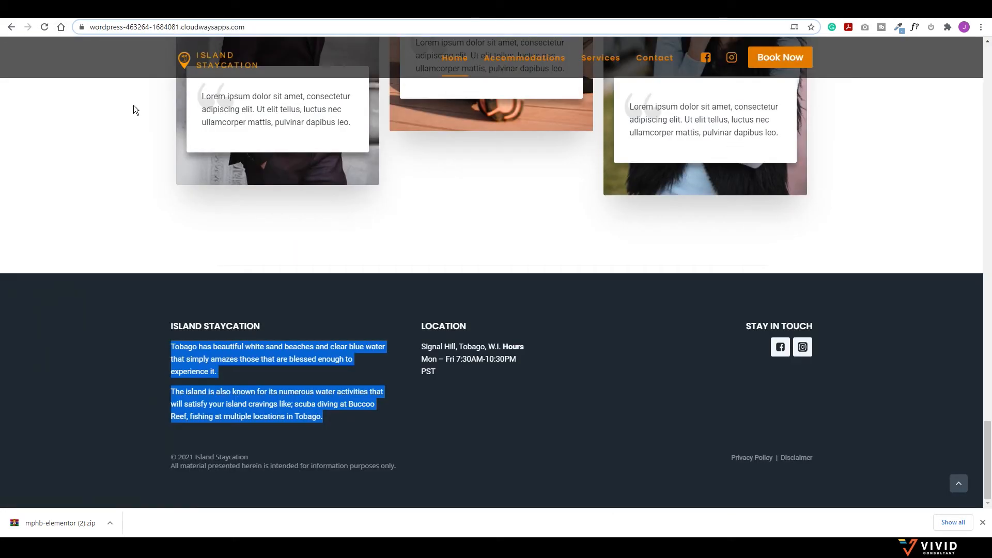
pyautogui.scroll(20, 274, 216)
pyautogui.scroll(15, 277, 230)
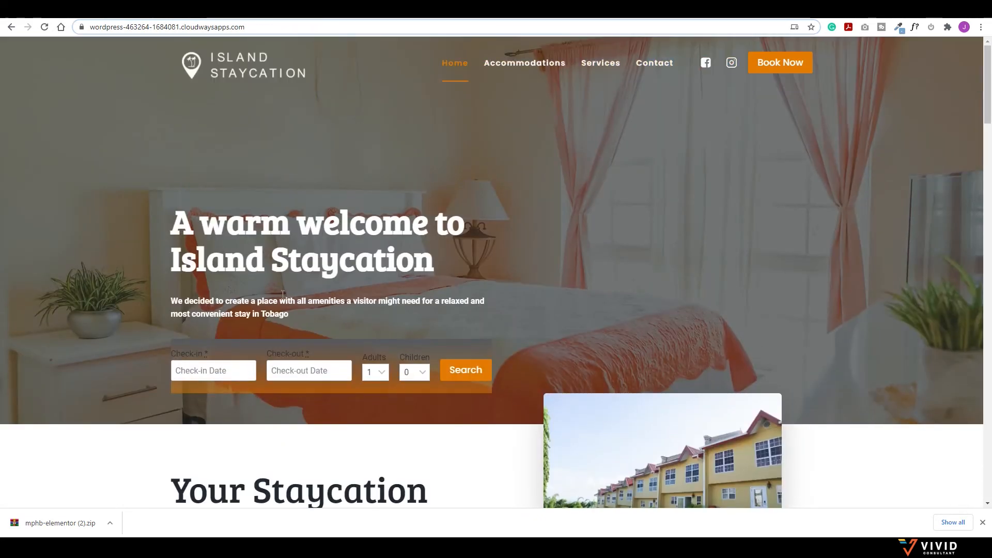
pyautogui.moveTo(172, 220); pyautogui.dragTo(406, 255)
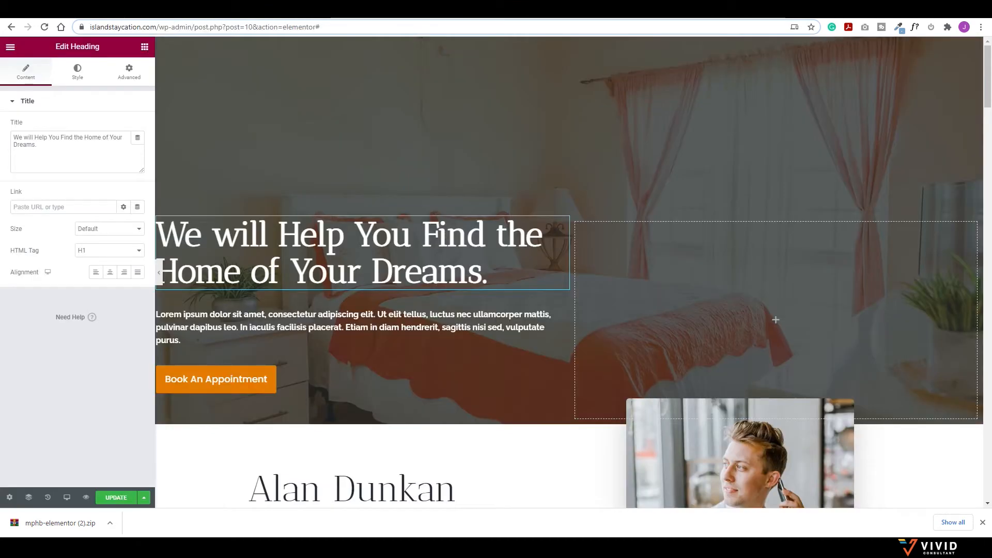
pyautogui.tripleClick(57, 141)
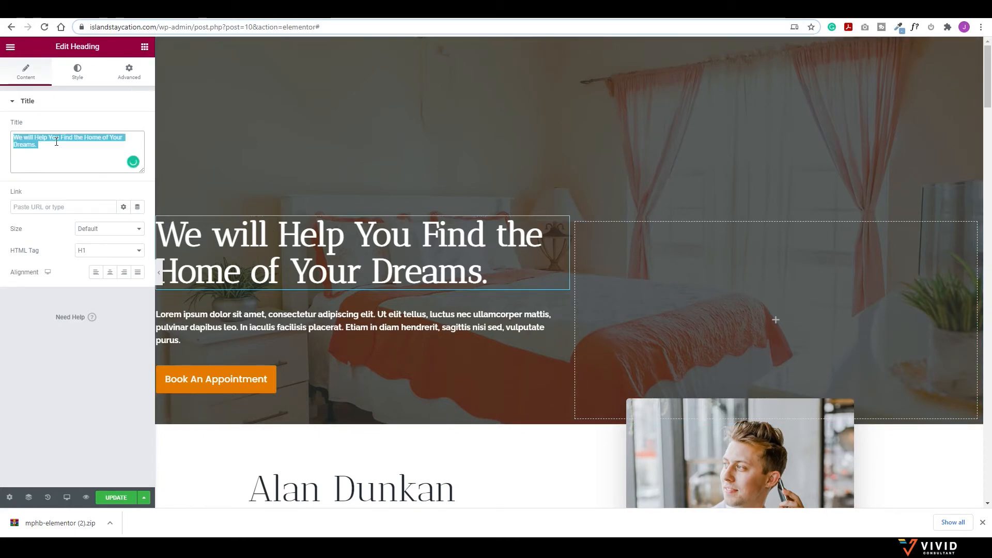
pyautogui.write('A warm welcome to Island Staycation')
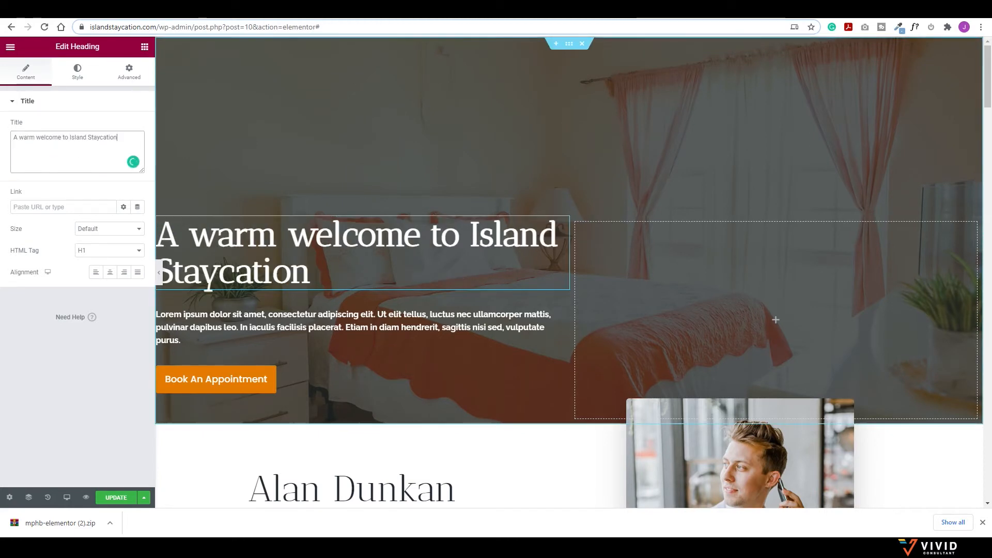
pyautogui.click(165, 9)
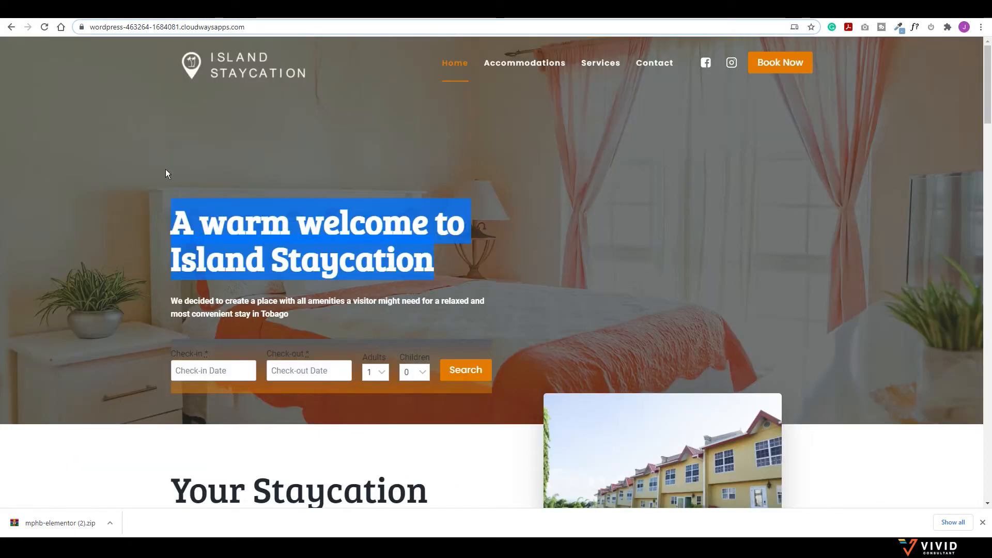
pyautogui.click(256, 247)
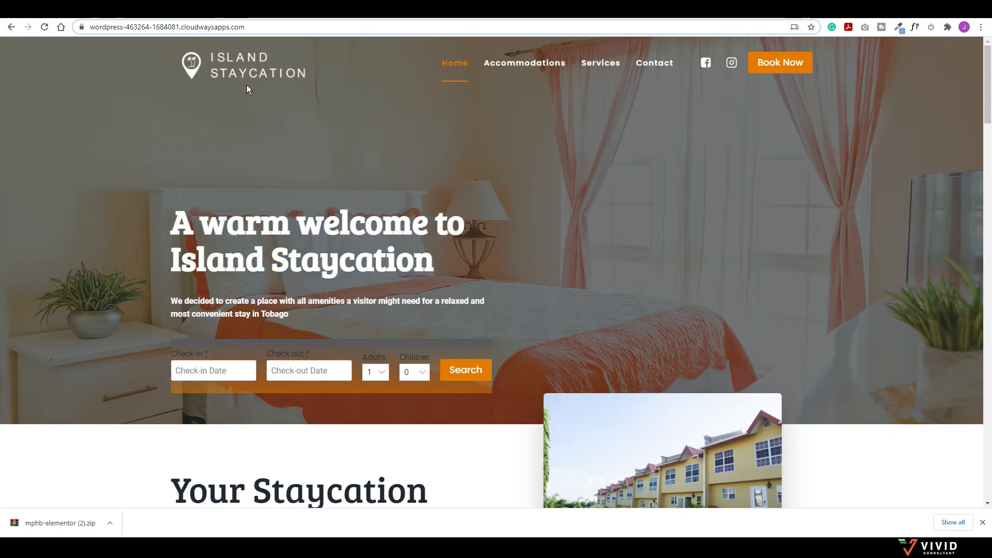
pyautogui.click(199, 18)
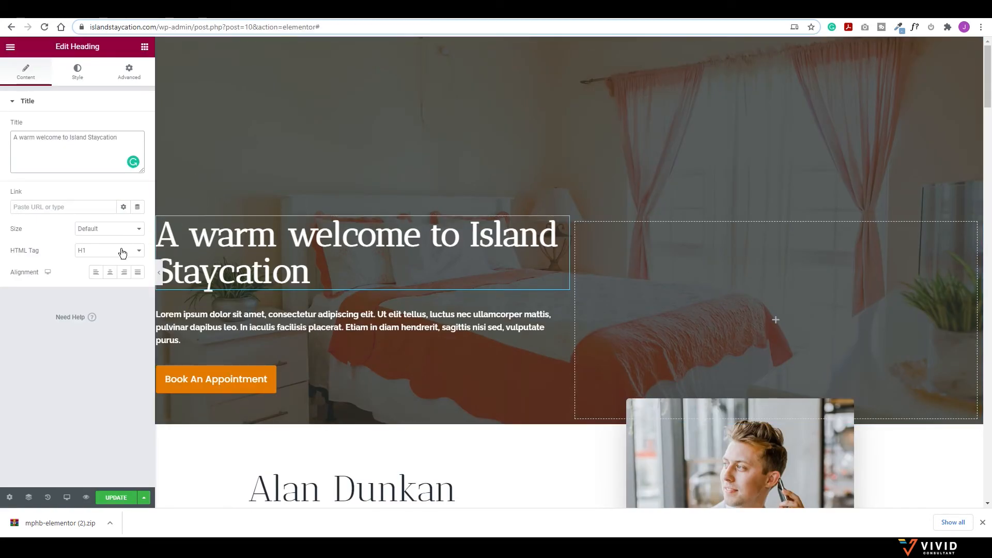
# Step: Try Verdana and Times New Roman on the heading, revert to Default font, and update the page
pyautogui.click(78, 73)
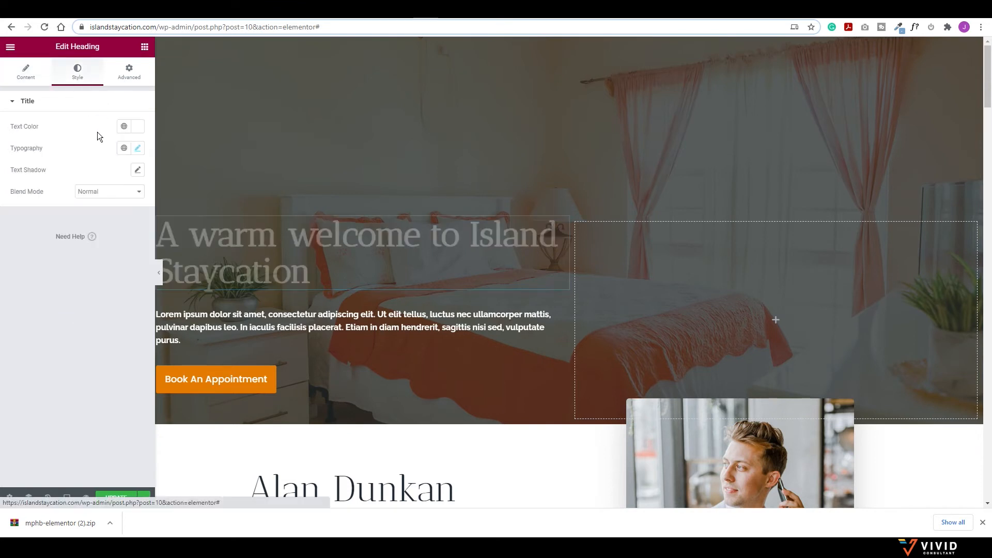
pyautogui.click(136, 149)
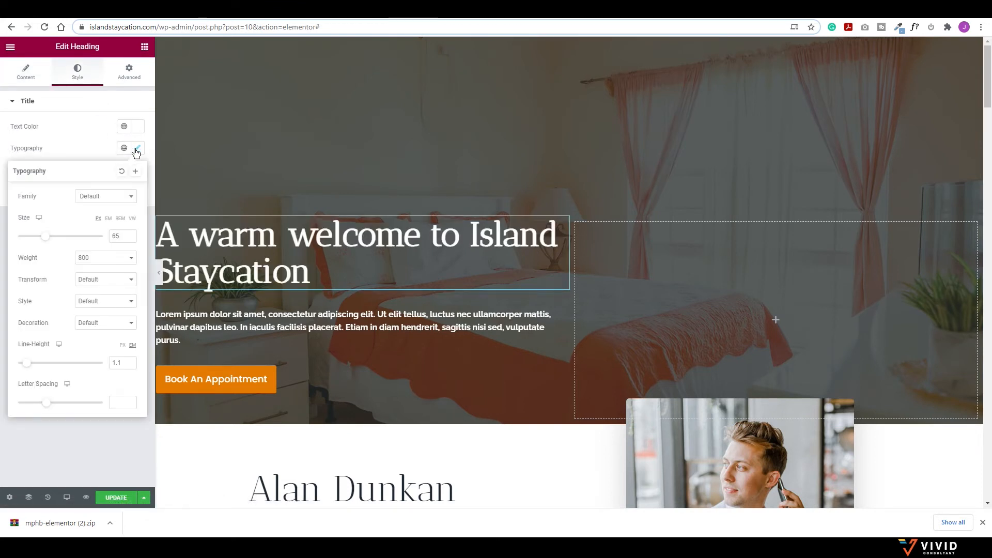
pyautogui.click(130, 201)
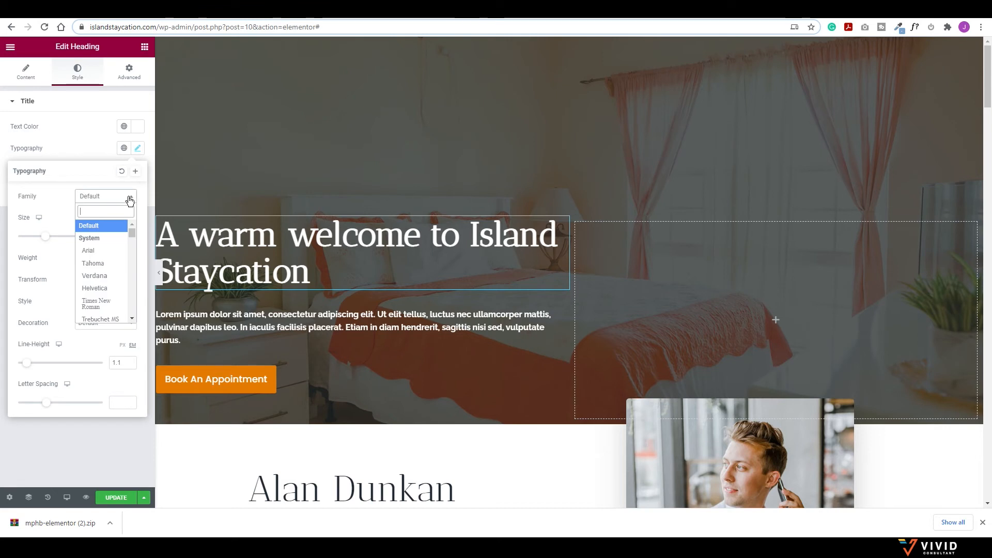
pyautogui.click(103, 277)
pyautogui.click(120, 200)
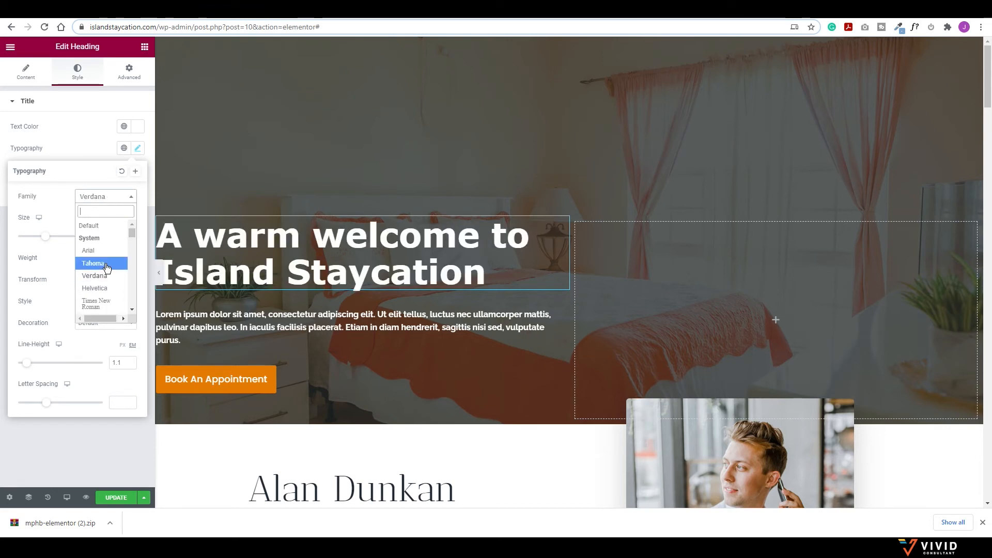
pyautogui.click(104, 310)
pyautogui.click(127, 199)
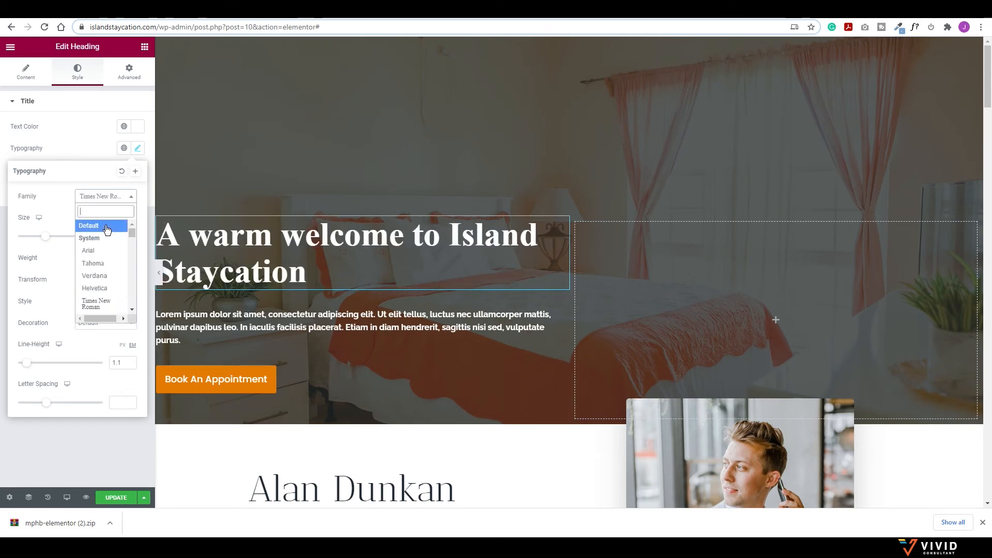
pyautogui.click(101, 223)
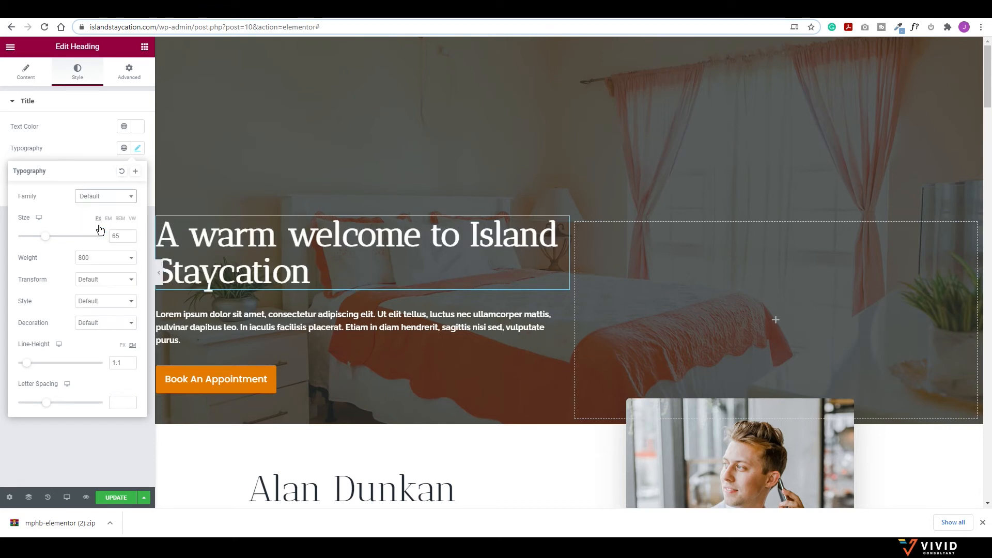
pyautogui.click(88, 145)
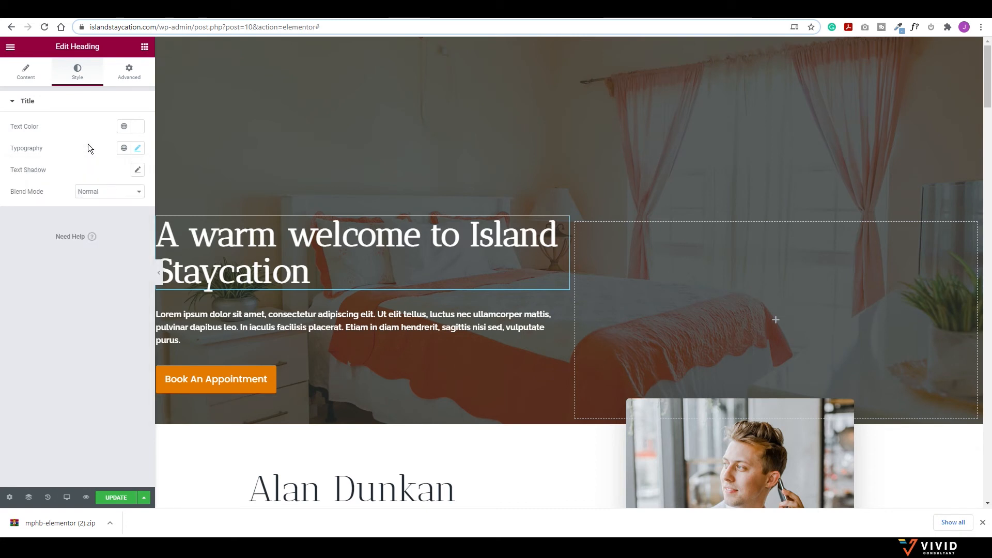
pyautogui.click(120, 497)
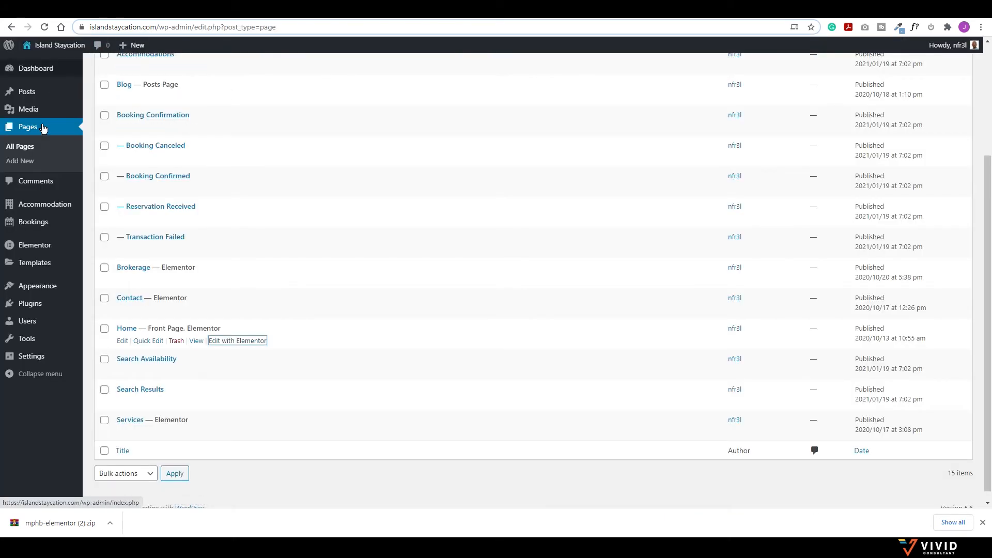
# Step: Set the theme's Heading Font Family to Bree Serif in Customizer Typography
pyautogui.moveTo(42, 286)
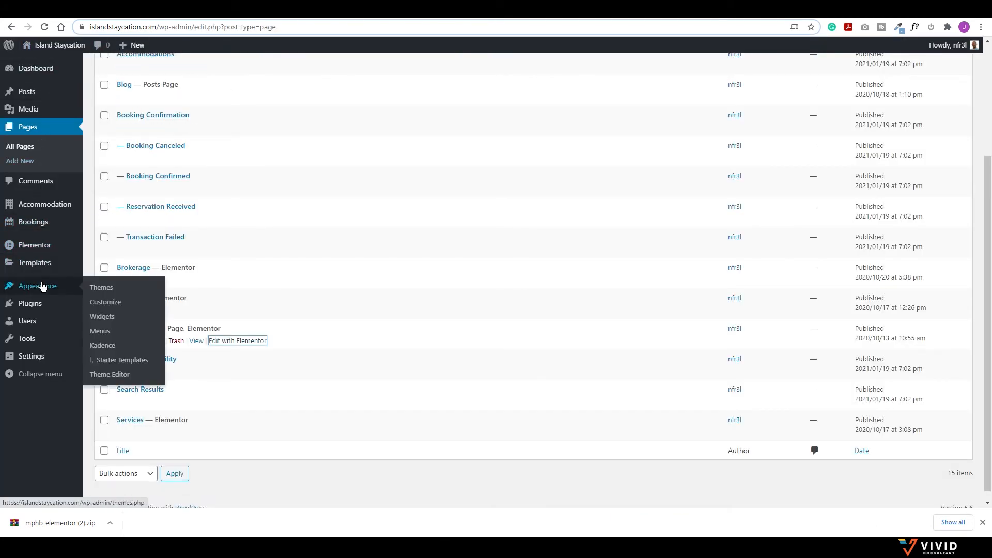
pyautogui.click(106, 303)
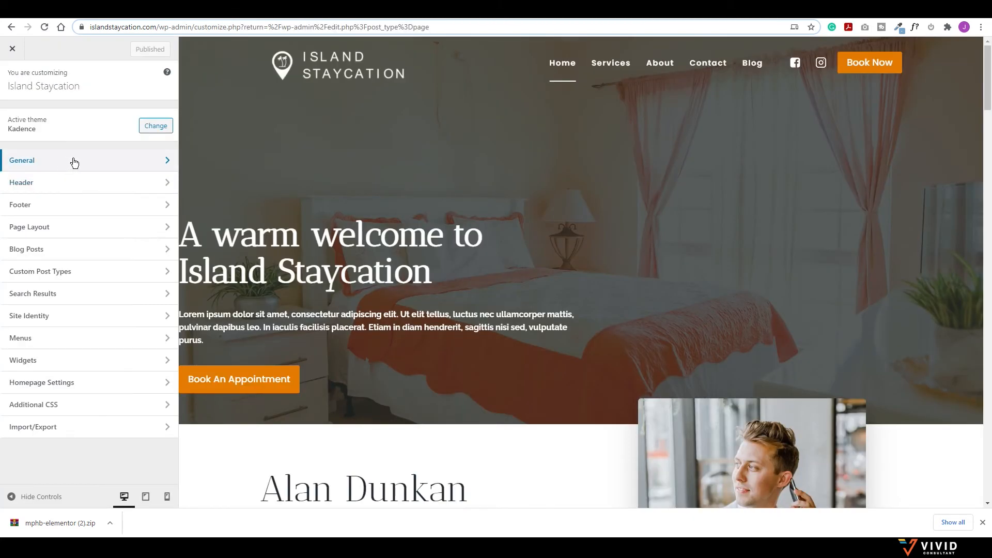
pyautogui.click(72, 162)
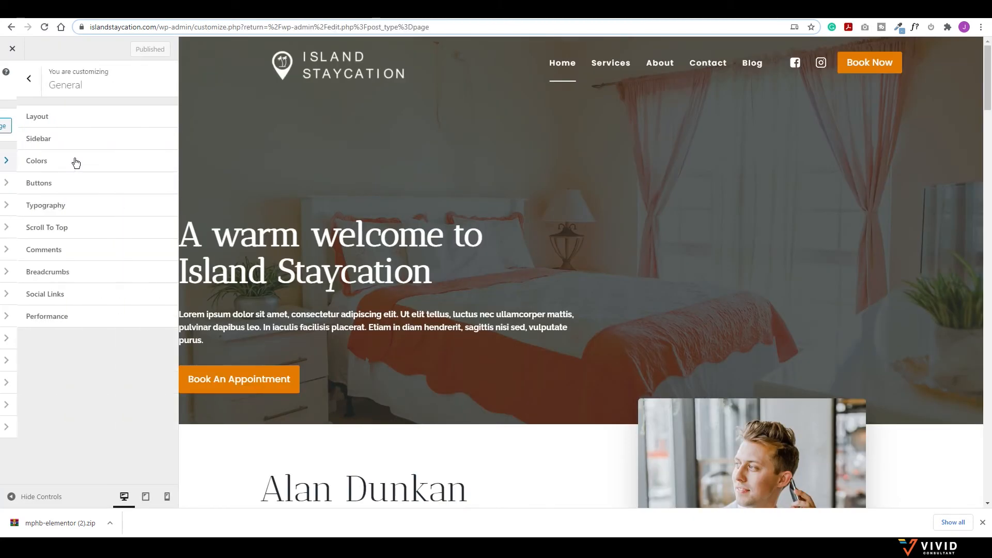
pyautogui.click(56, 208)
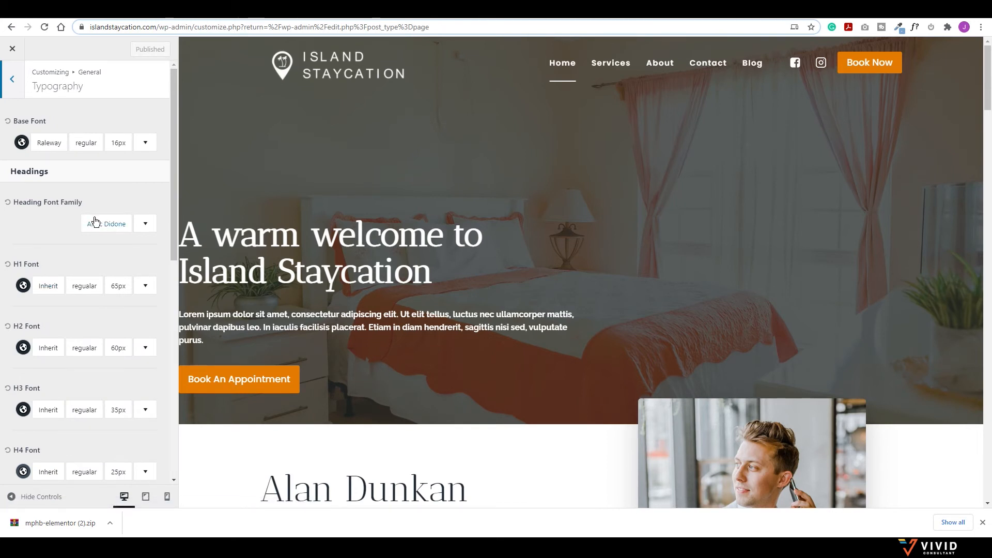
pyautogui.click(96, 223)
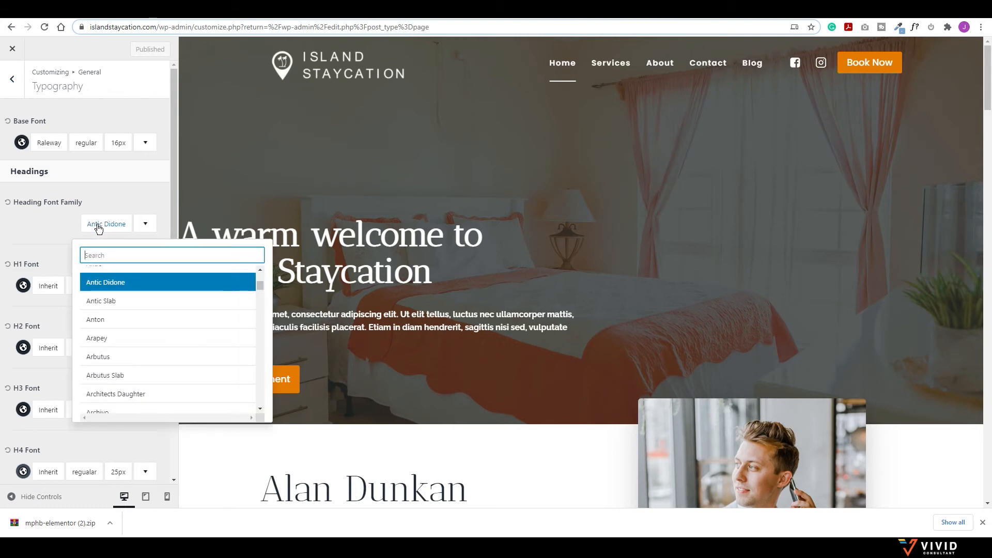
pyautogui.write('bre')
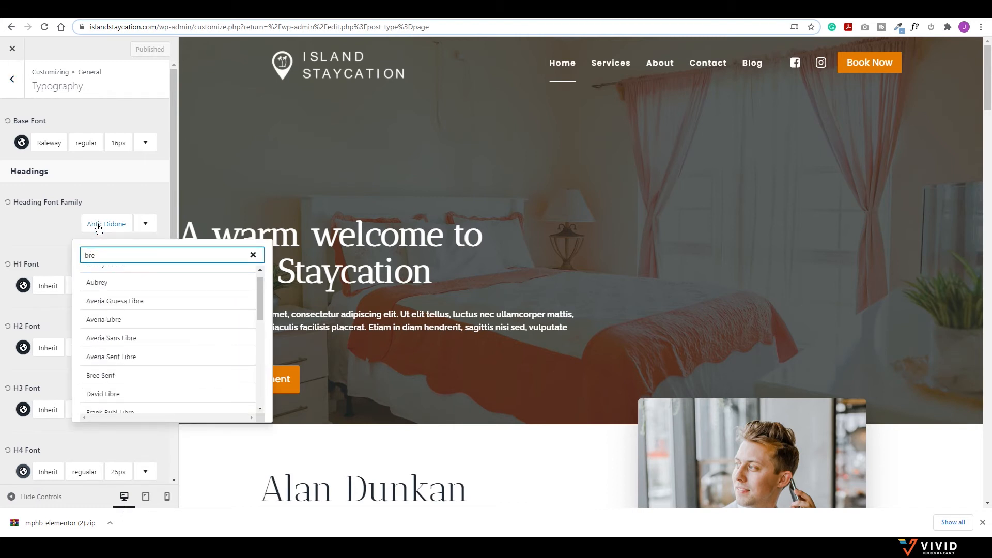
pyautogui.write('e')
pyautogui.click(113, 275)
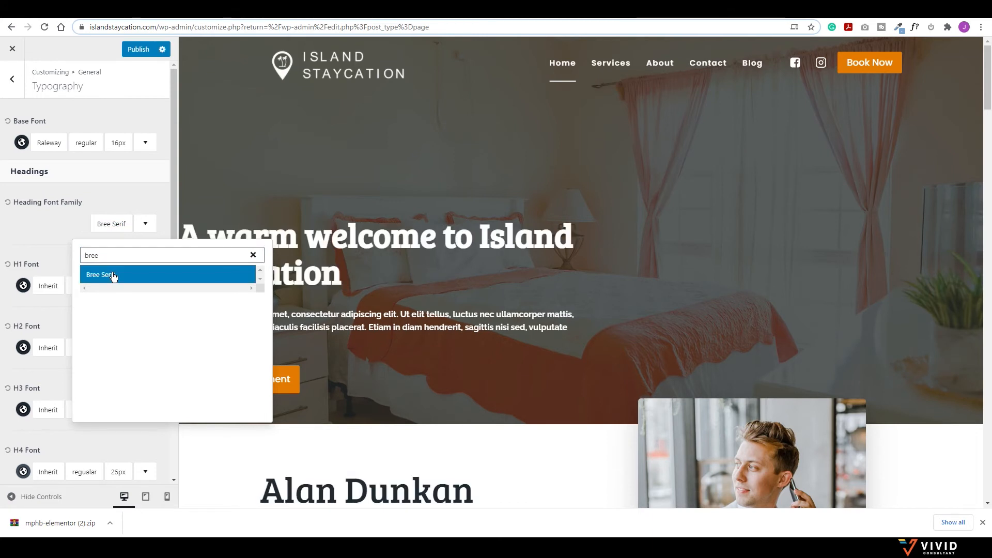
pyautogui.click(71, 228)
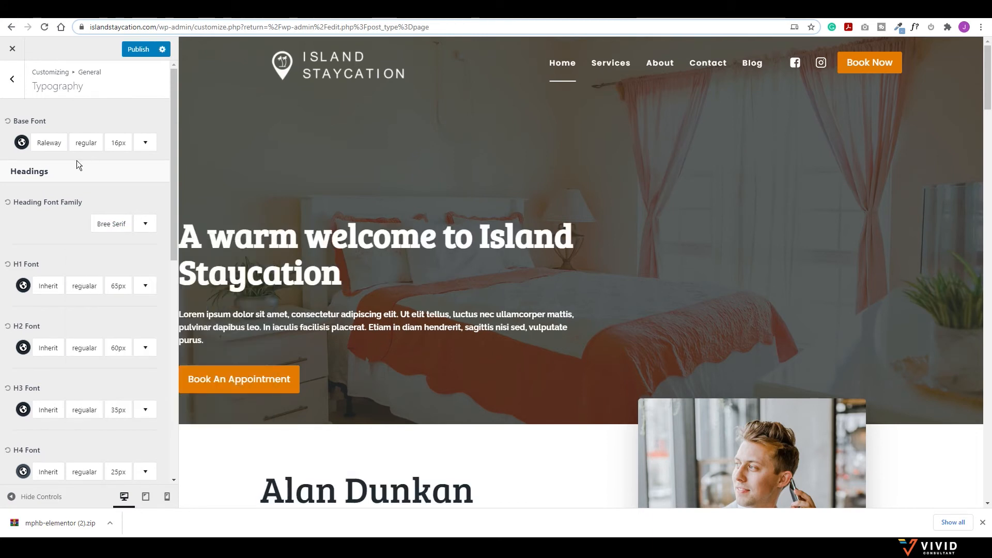
# Step: Set the base font to Roboto and publish the typography settings
pyautogui.click(44, 146)
pyautogui.click(126, 197)
pyautogui.write('r')
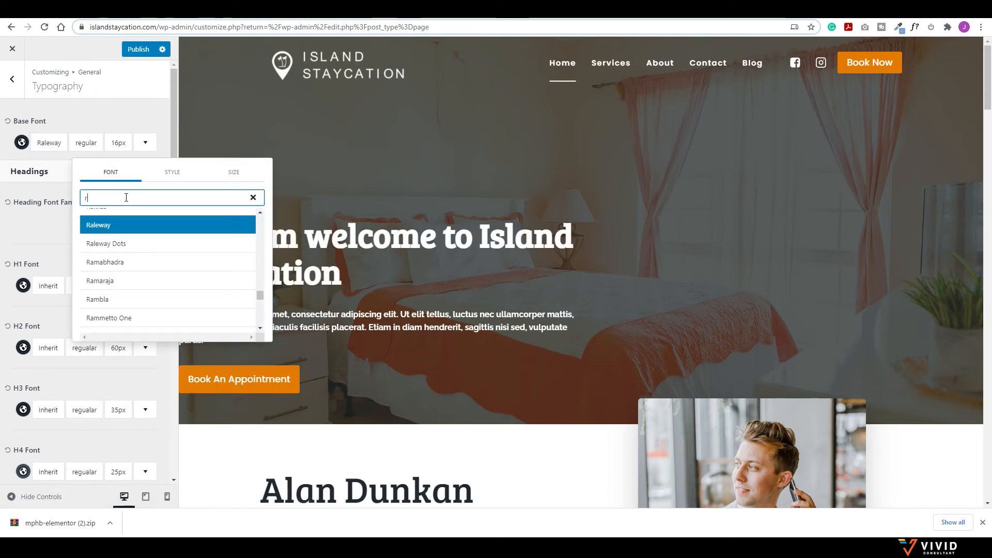
pyautogui.write('ob')
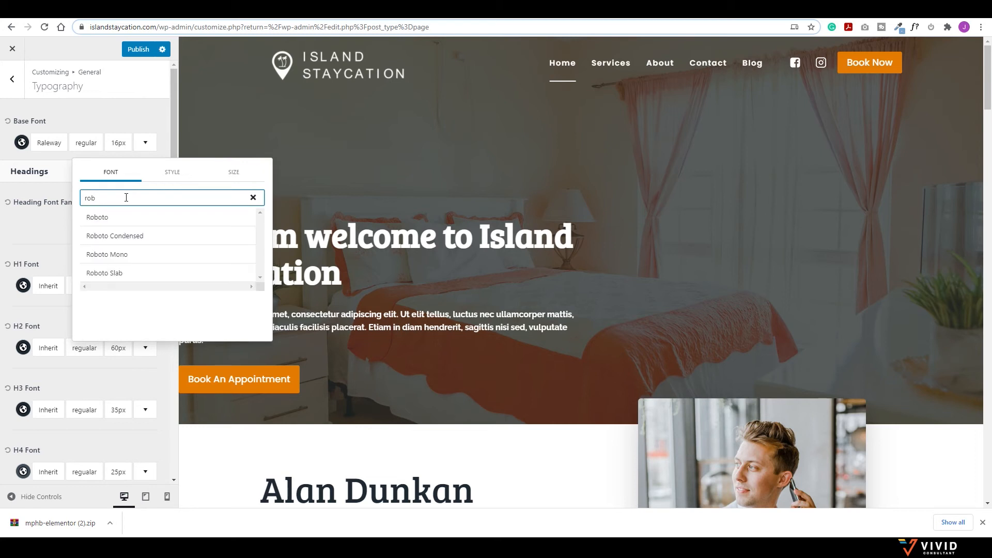
pyautogui.write('o')
pyautogui.click(98, 217)
pyautogui.click(26, 221)
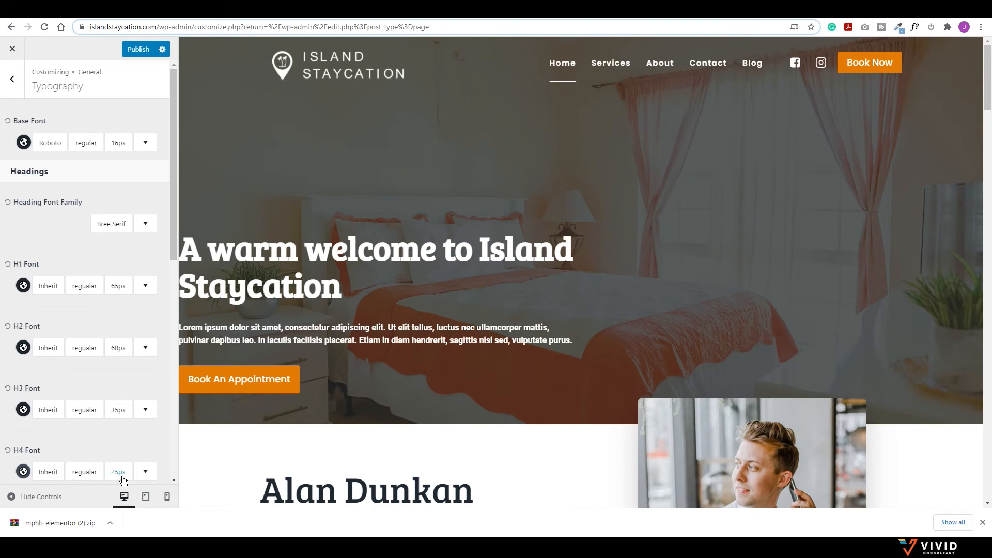
pyautogui.click(137, 49)
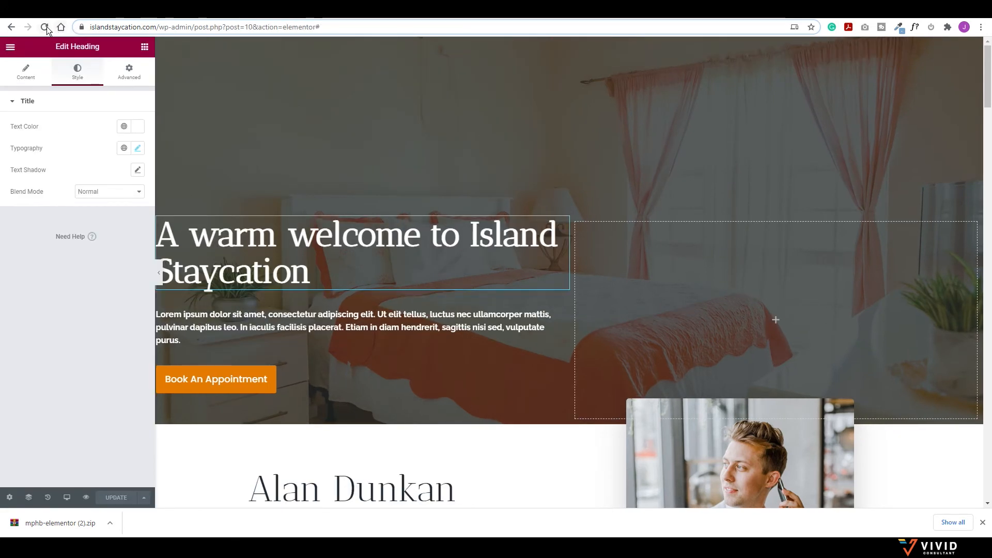
# Step: Replace the hero paragraph's Lorem ipsum with the Tobago intro copied from the reference site
pyautogui.click(45, 27)
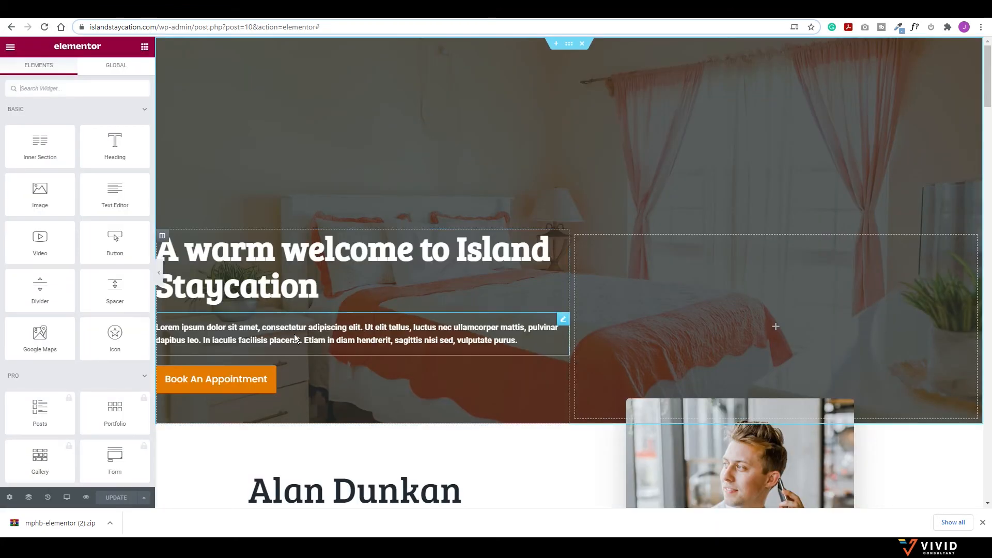
pyautogui.click(78, 14)
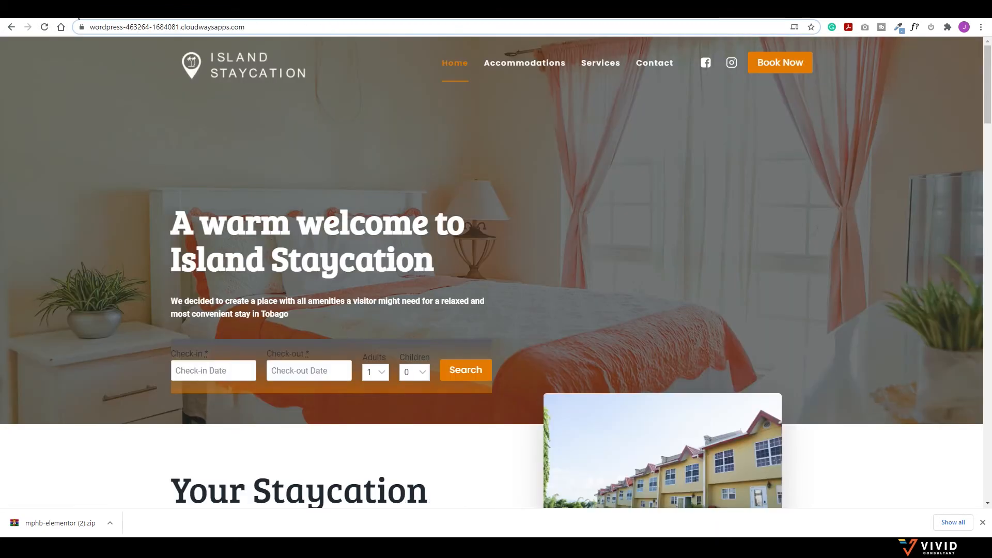
pyautogui.moveTo(298, 319); pyautogui.dragTo(180, 307)
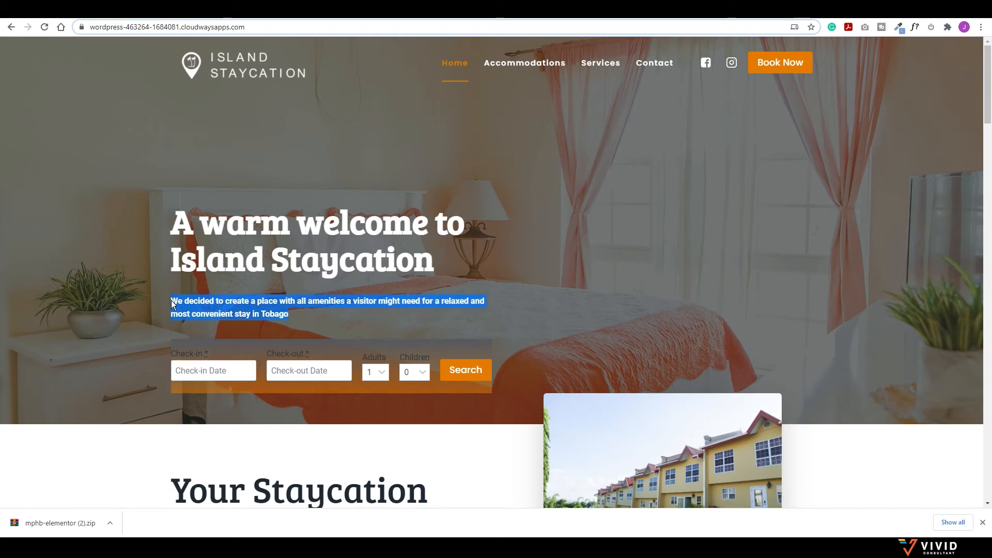
pyautogui.click(439, 15)
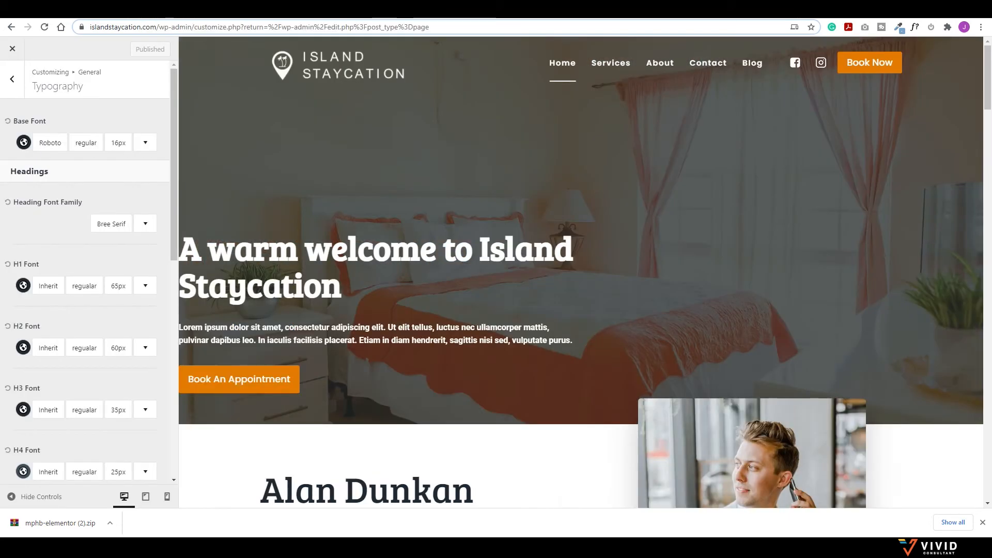
pyautogui.click(184, 15)
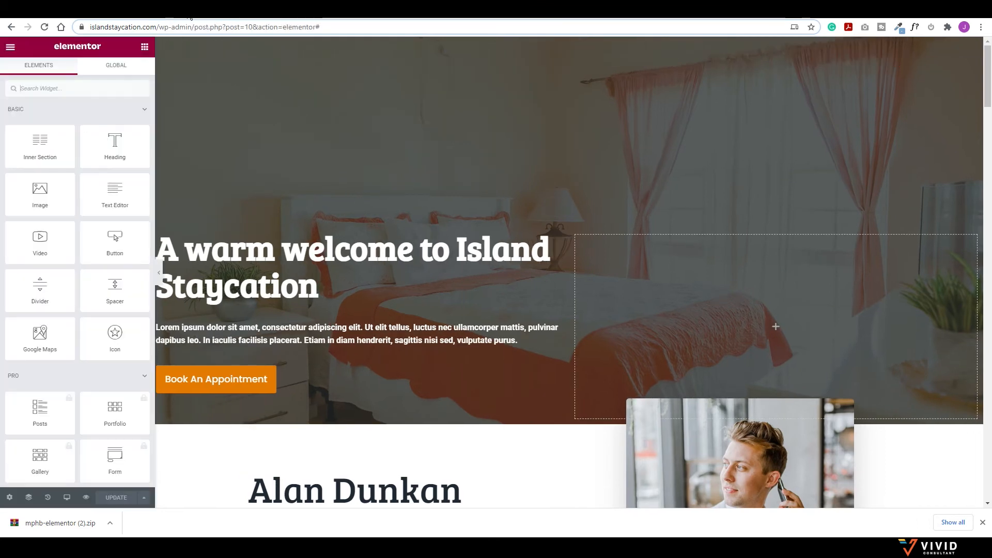
pyautogui.click(294, 337)
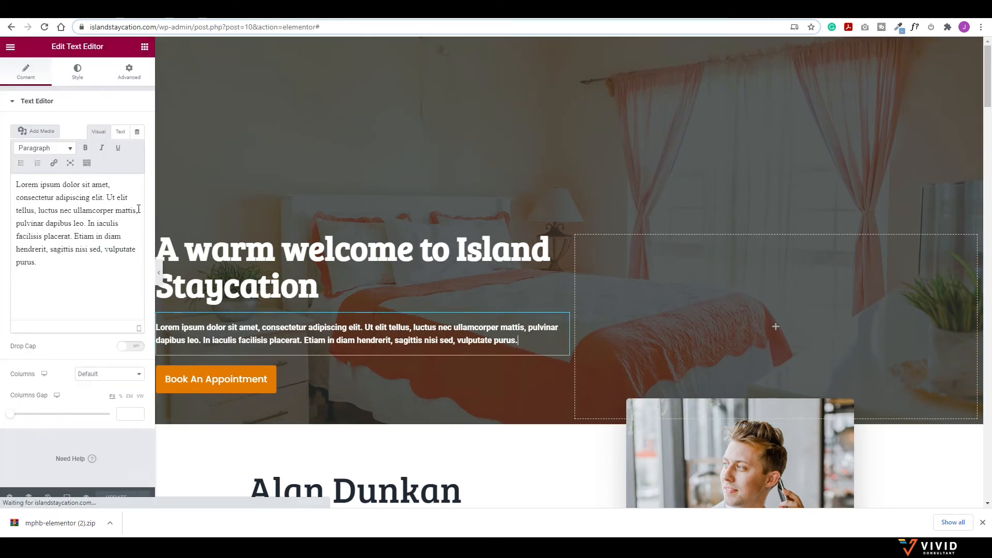
pyautogui.click(72, 195)
pyautogui.hotkey('ctrl', 'a')
pyautogui.write('We decided to create a place with all amenities a visitor might need for a relaxed and most convenient stay in Tobago')
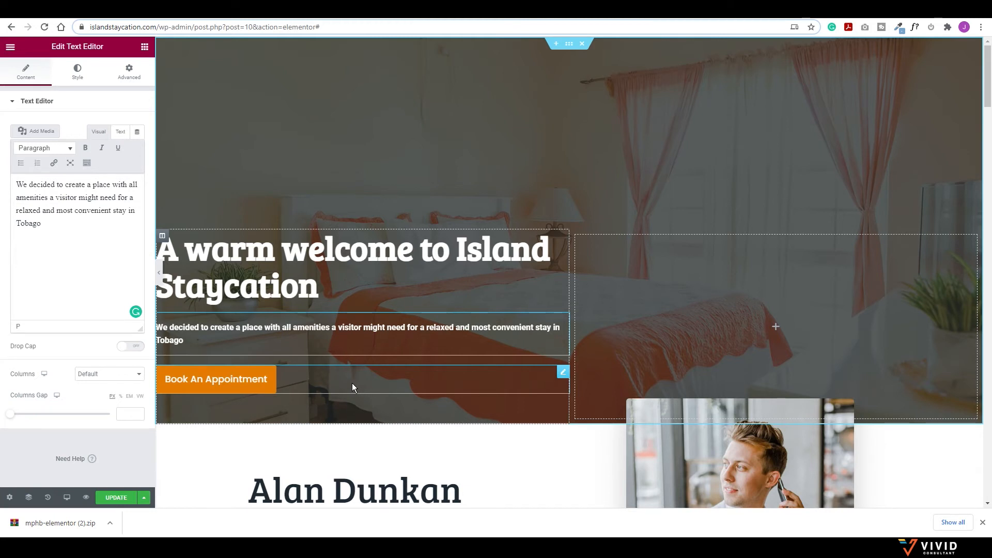
pyautogui.click(144, 47)
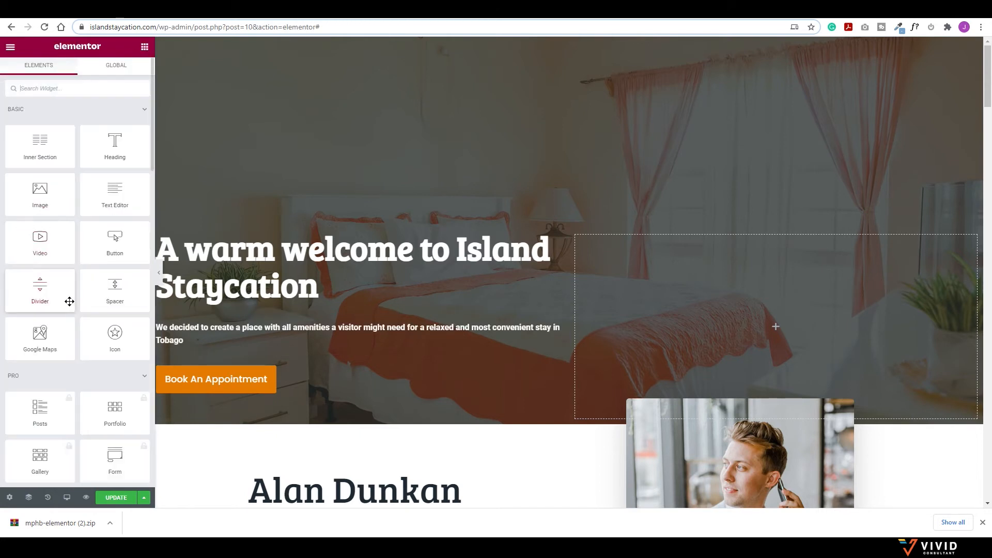
# Step: Upload the mphb-elementor booking plugin zip under Plugins > Add New and activate it
pyautogui.scroll(-3, 72, 271)
pyautogui.scroll(-15, 74, 266)
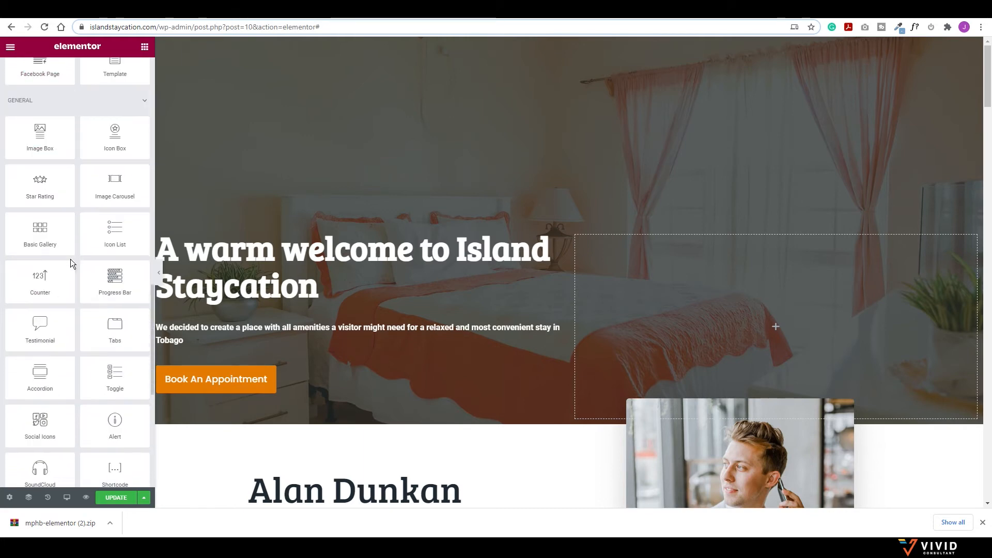
pyautogui.scroll(-7, 70, 259)
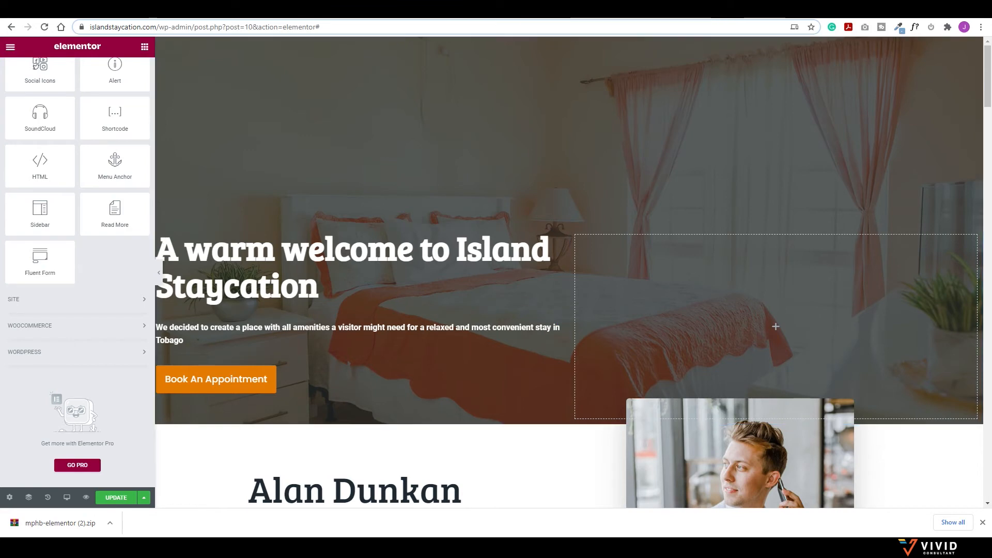
pyautogui.click(12, 48)
pyautogui.click(61, 306)
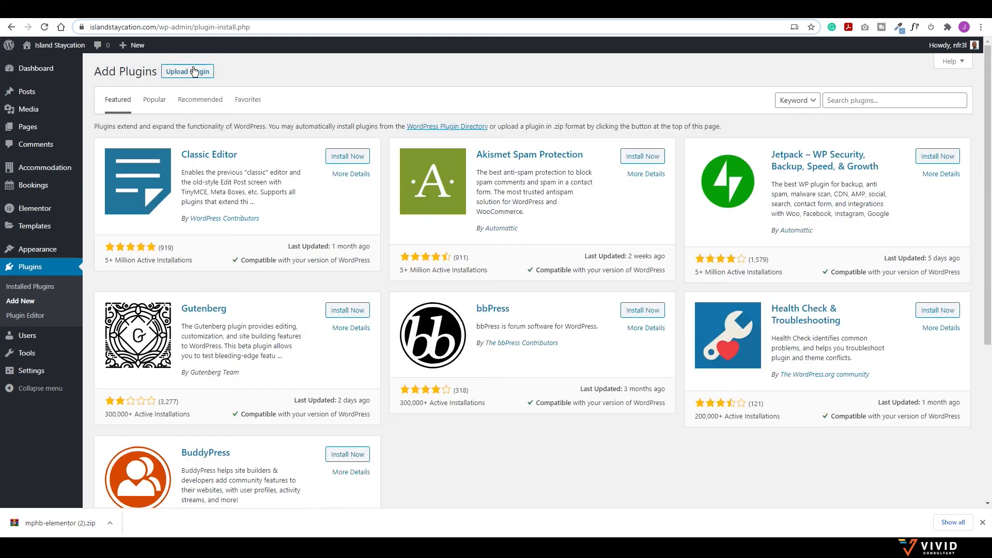
pyautogui.click(189, 72)
pyautogui.moveTo(66, 513); pyautogui.dragTo(580, 165)
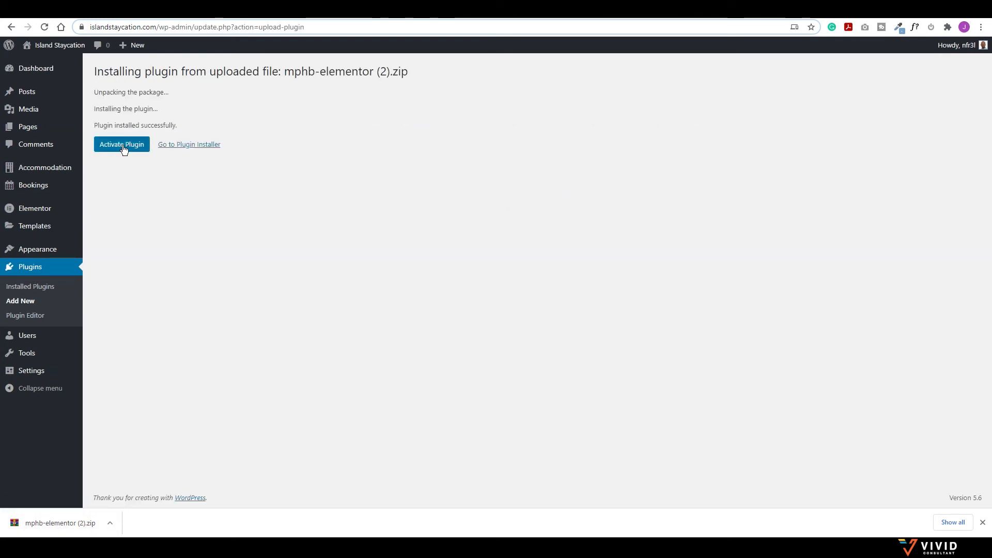
pyautogui.click(123, 147)
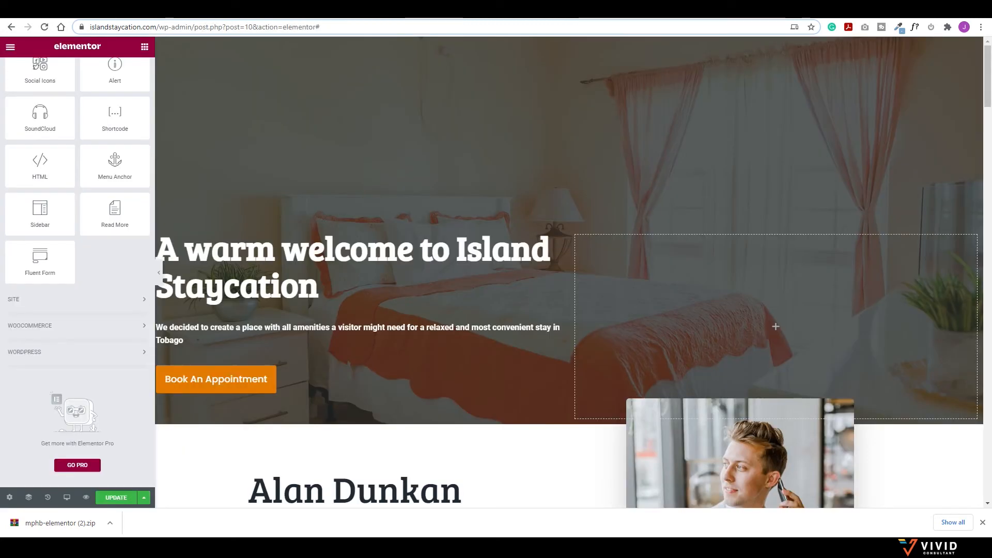
# Step: Save and reload Elementor, then place a Search Availability Form in the hero below the paragraph
pyautogui.click(115, 497)
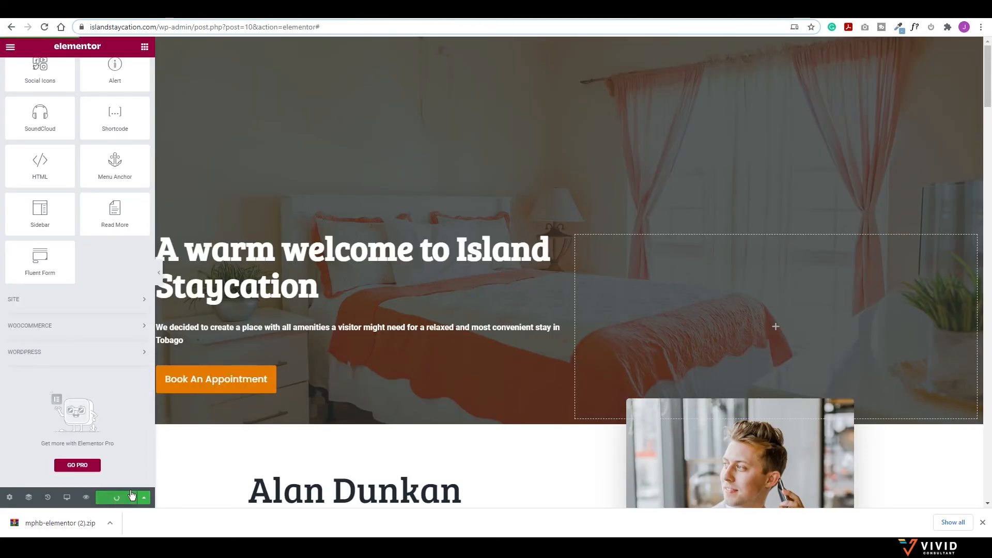
pyautogui.click(983, 522)
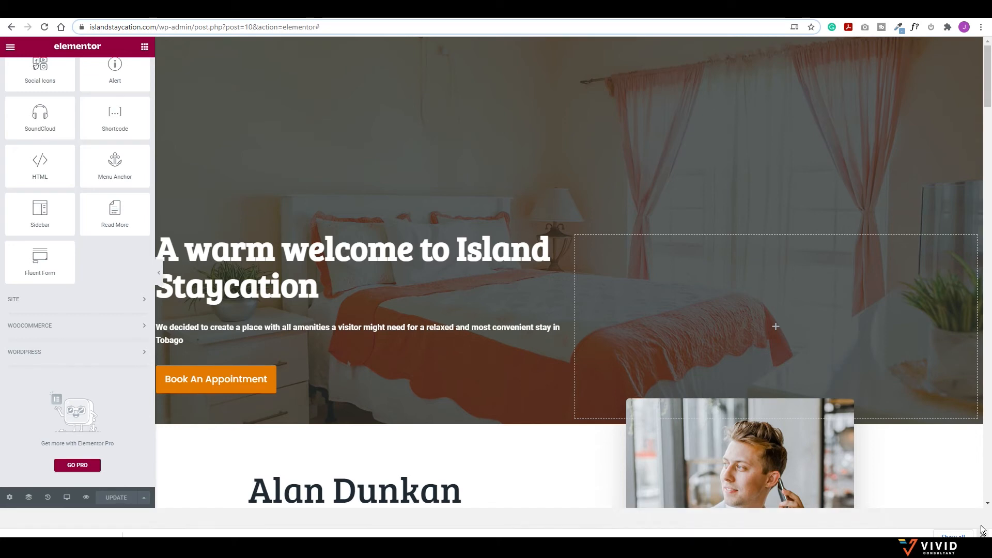
pyautogui.click(45, 27)
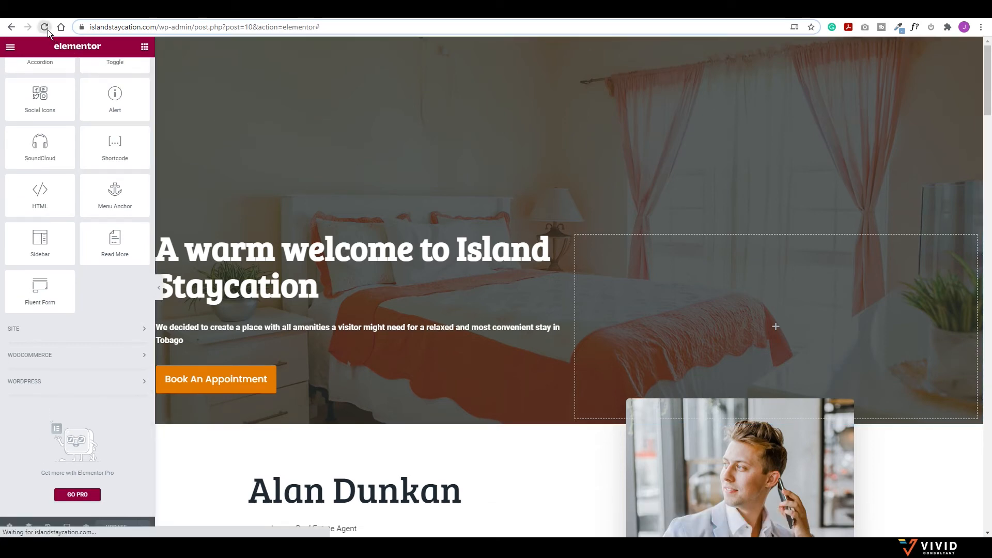
pyautogui.scroll(-10, 65, 288)
pyautogui.scroll(-15, 69, 284)
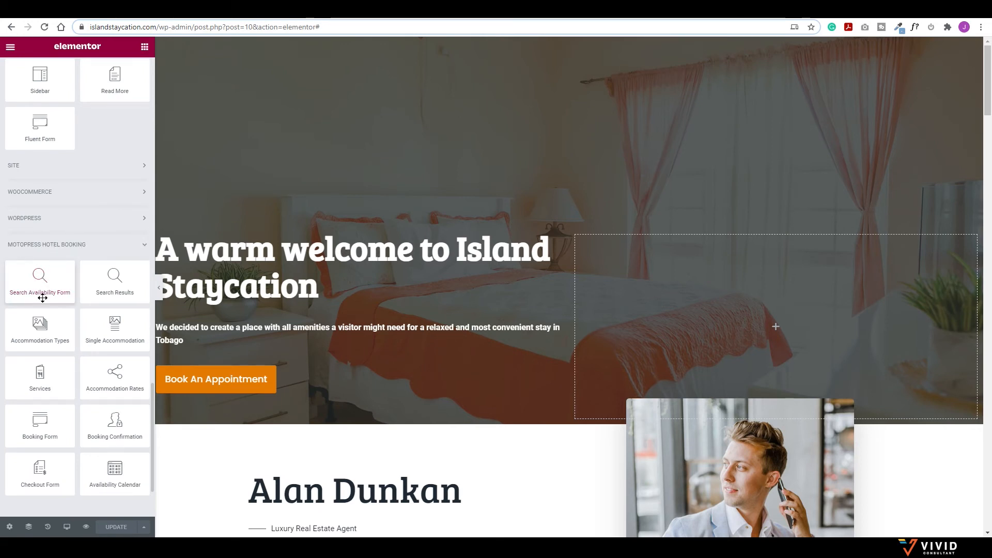
pyautogui.moveTo(27, 283); pyautogui.dragTo(299, 366)
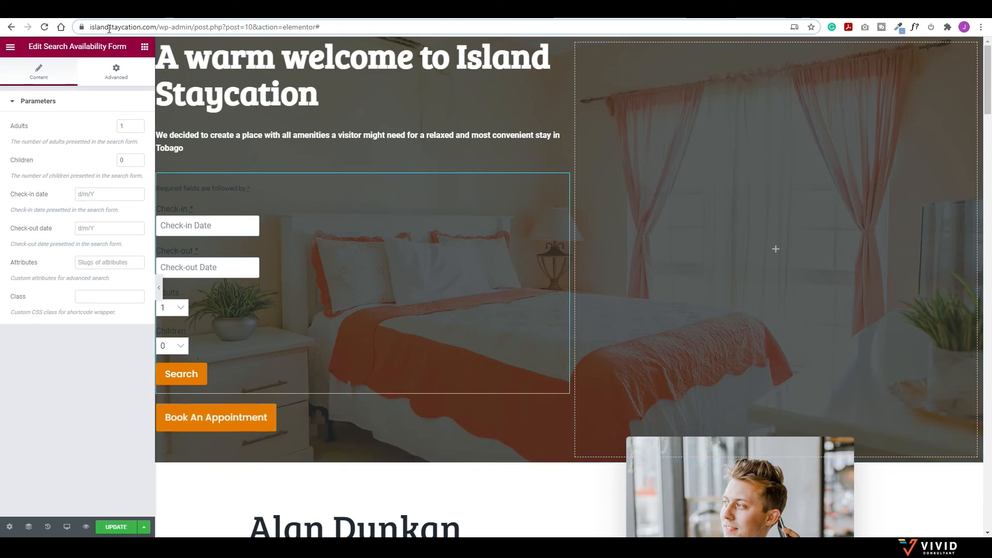
pyautogui.click(91, 11)
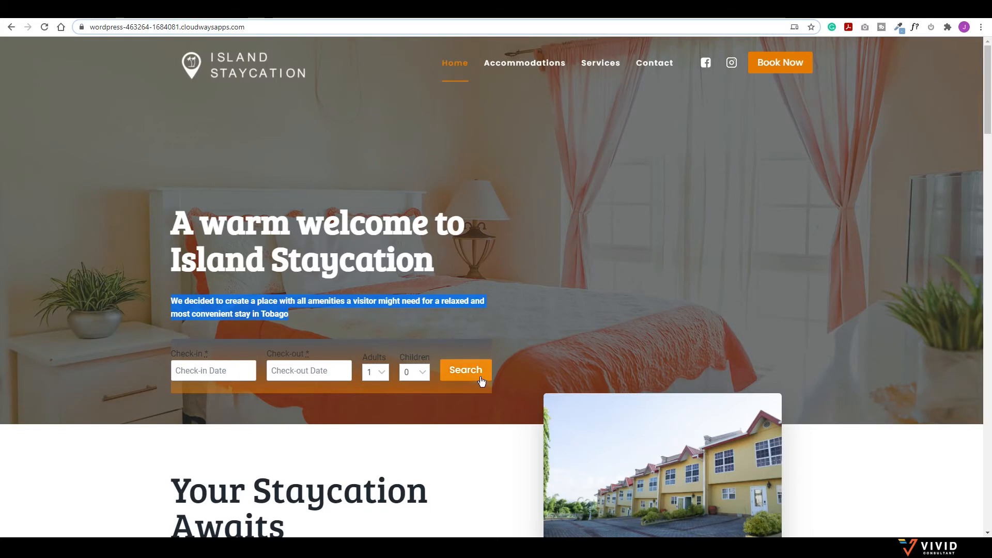
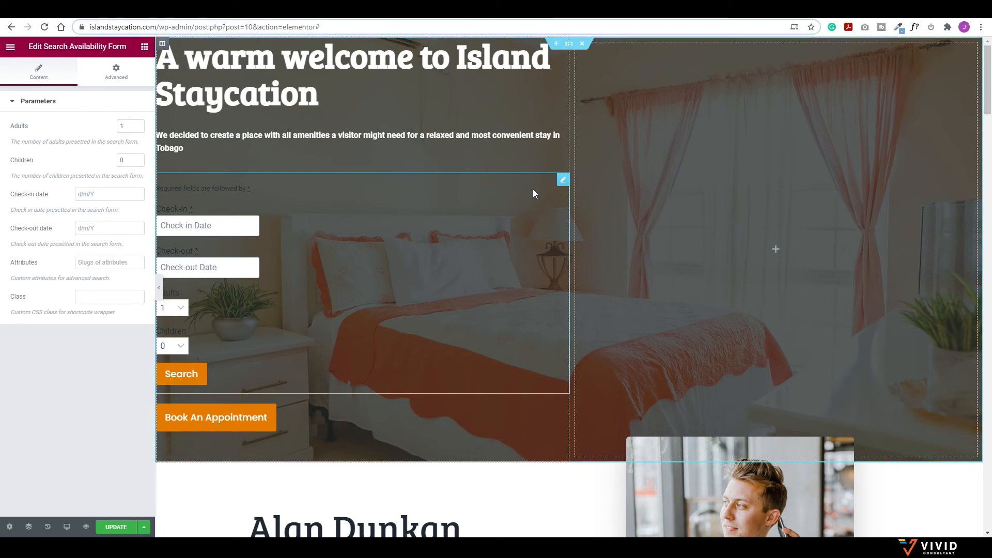
# Step: Delete the vertical Search Availability Form from the hero and go to the WordPress Plugins page
pyautogui.rightClick(561, 180)
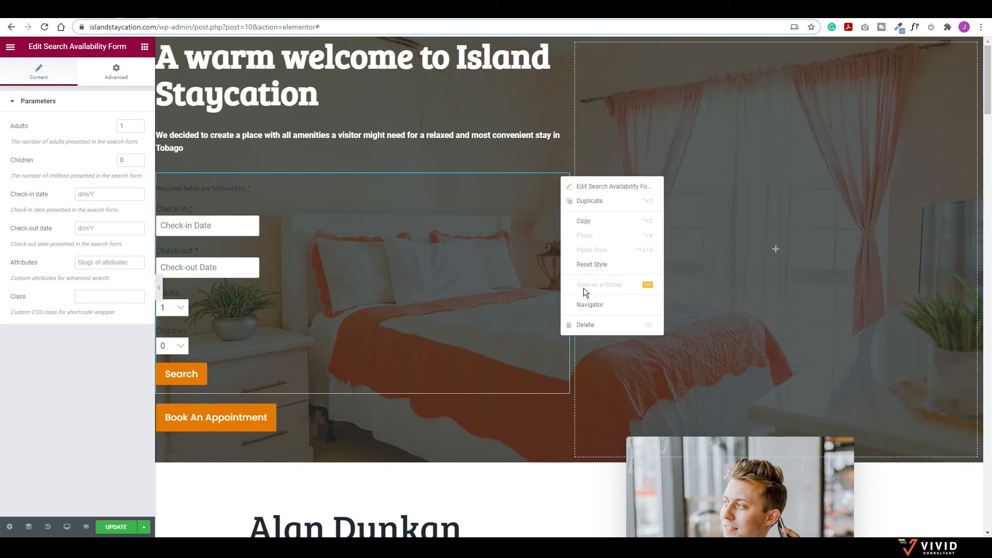
pyautogui.click(582, 325)
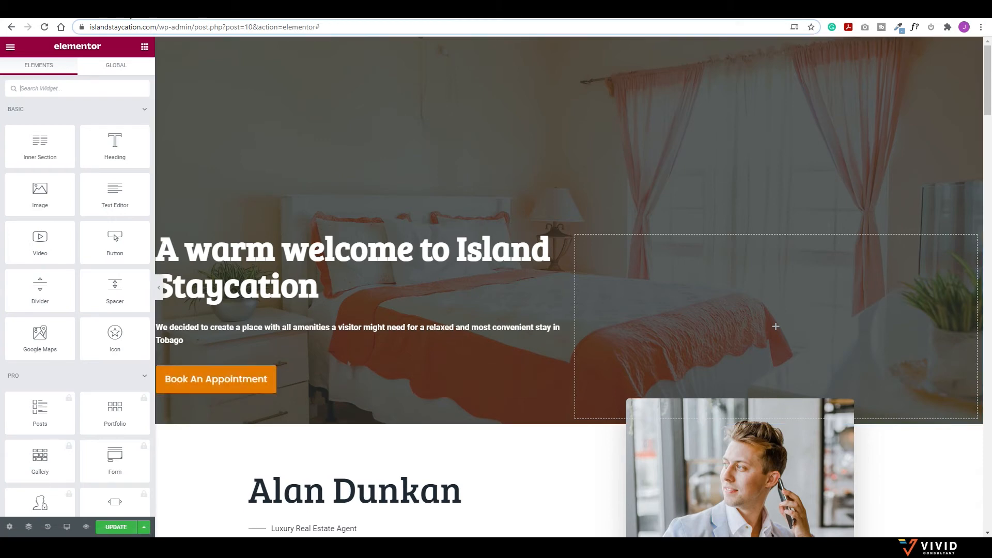
pyautogui.click(157, 11)
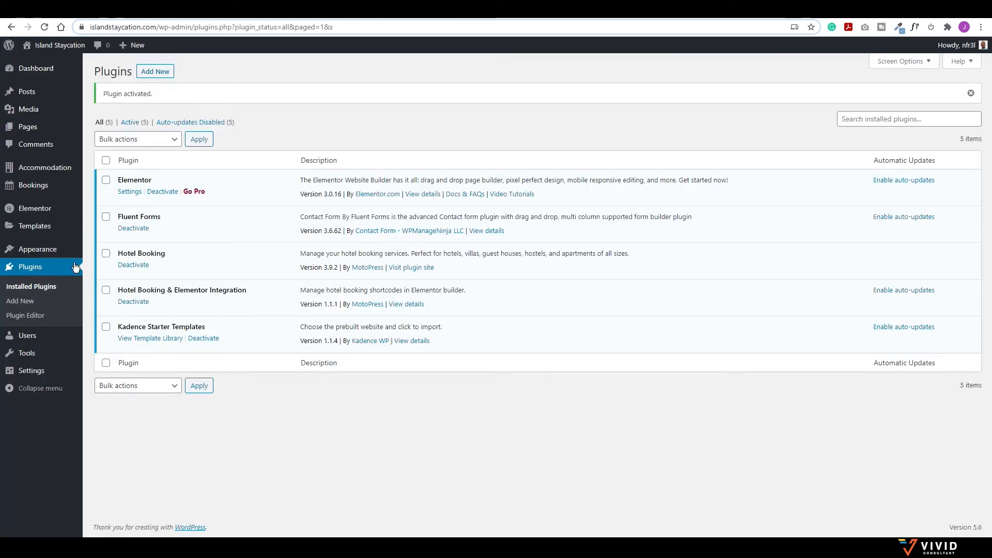
# Step: Copy the is-style-horizontal-form class from Accommodation Settings > Extensions > Styles
pyautogui.moveTo(50, 174)
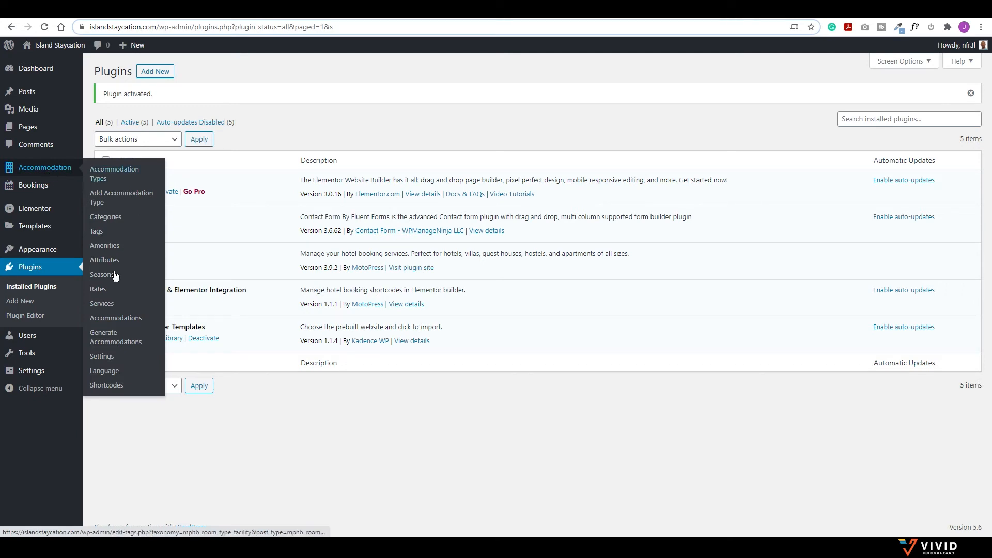
pyautogui.click(102, 357)
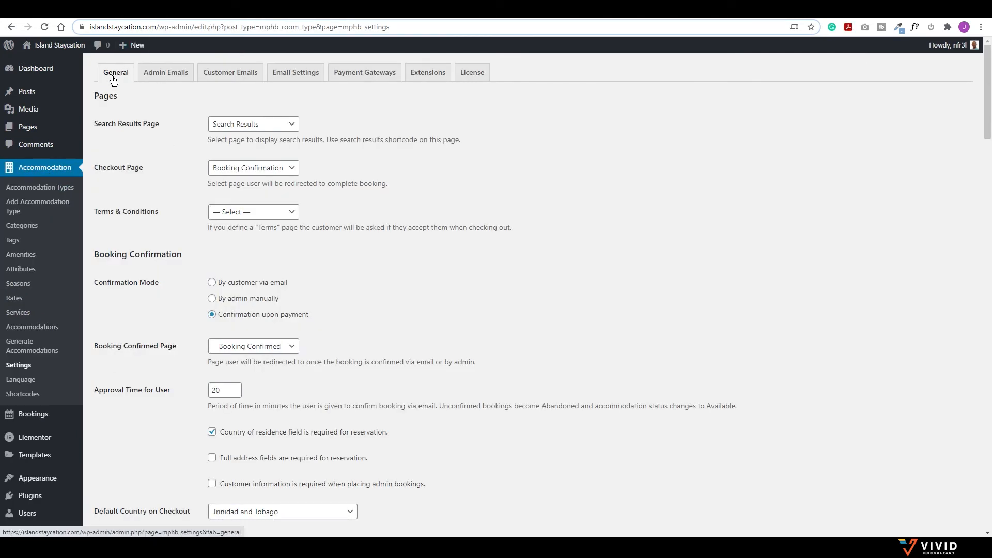
pyautogui.scroll(-10, 167, 215)
pyautogui.scroll(-10, 168, 215)
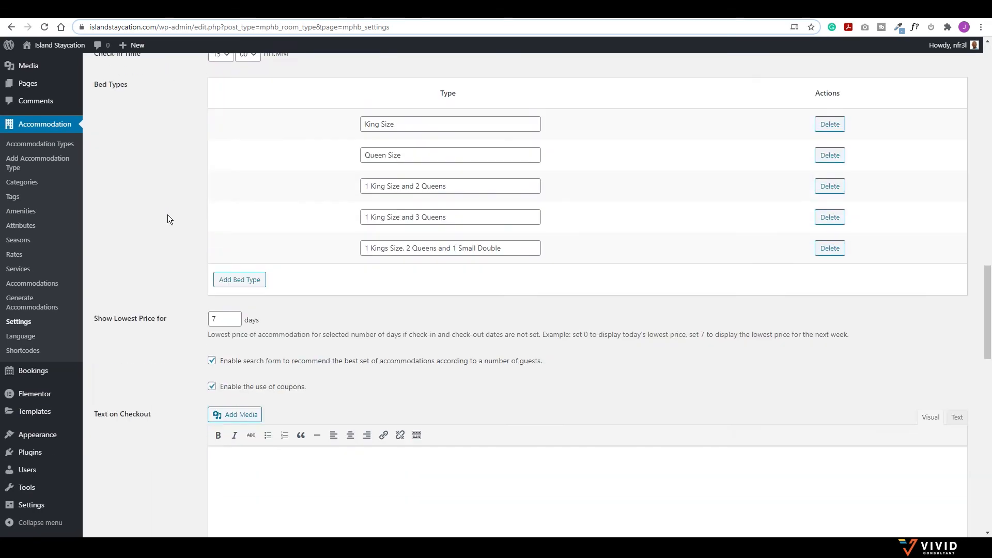
pyautogui.scroll(-10, 168, 215)
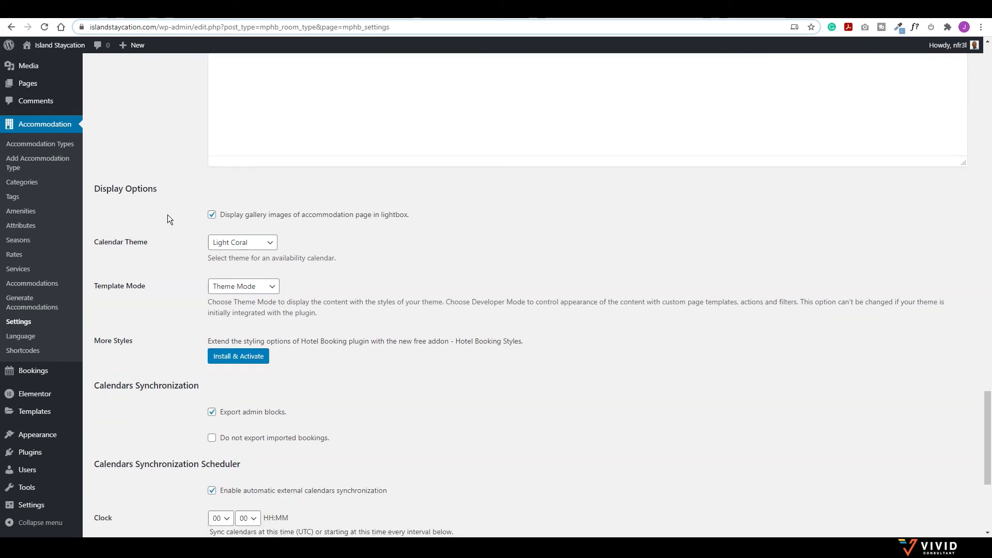
pyautogui.scroll(-2, 168, 214)
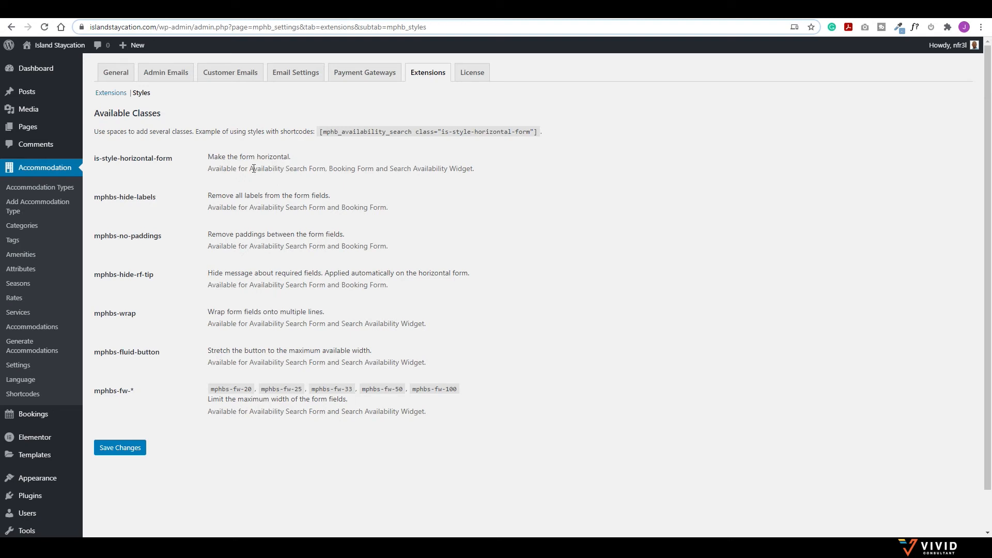
pyautogui.moveTo(171, 159); pyautogui.dragTo(90, 160)
pyautogui.hotkey('ctrl', 'c')
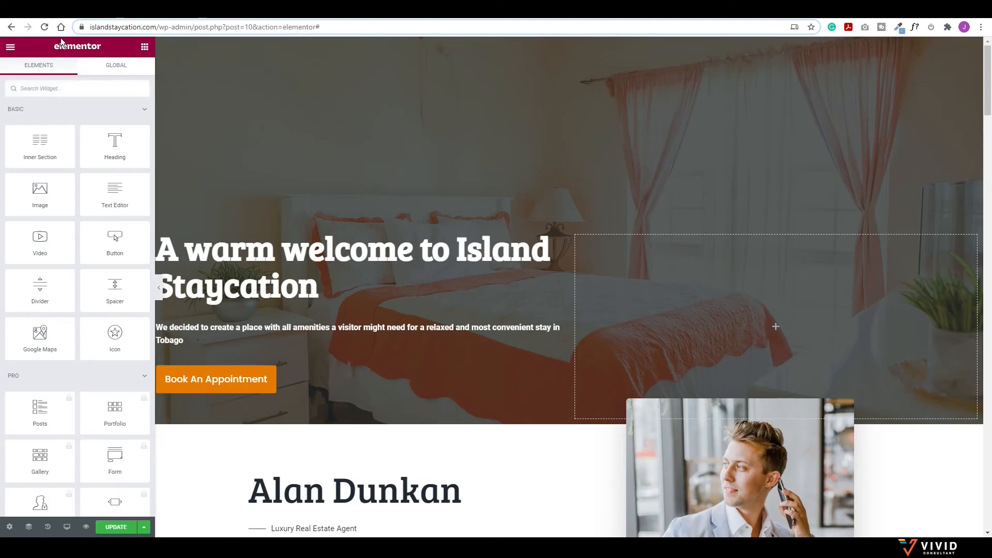
# Step: Reload Elementor, add a Search Availability Form to the hero with class is-style-horizontal-form
pyautogui.click(43, 26)
pyautogui.click(552, 87)
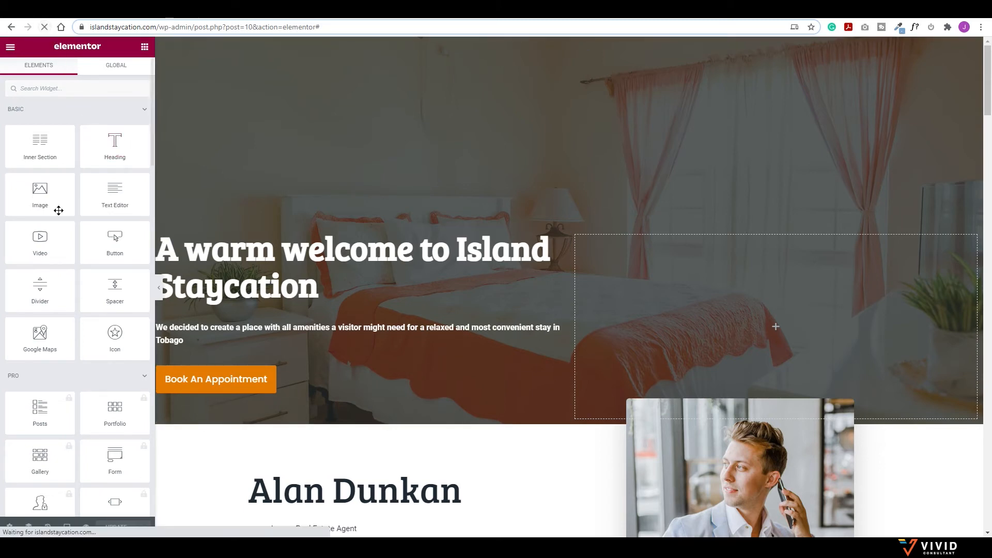
pyautogui.scroll(-15, 68, 289)
pyautogui.scroll(-15, 77, 339)
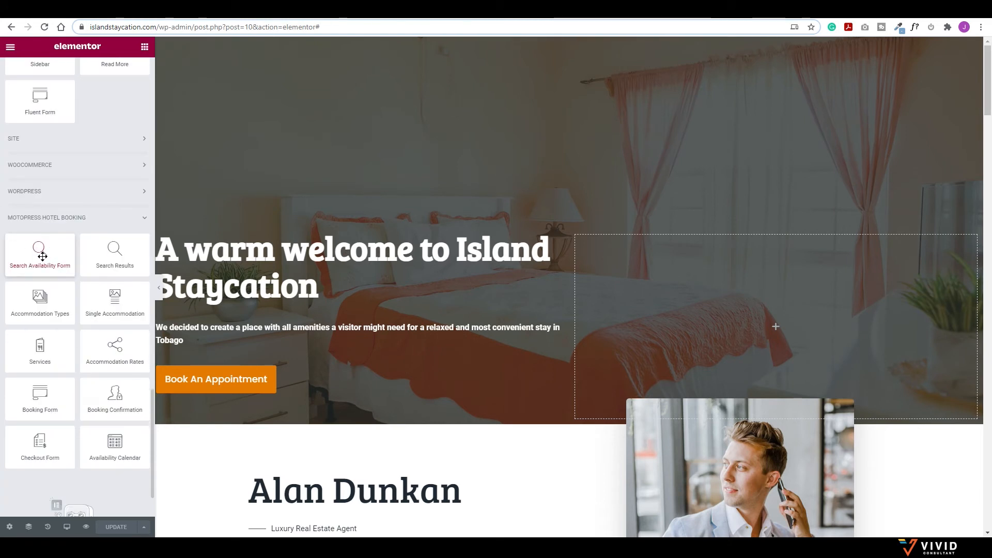
pyautogui.moveTo(42, 257); pyautogui.dragTo(251, 372)
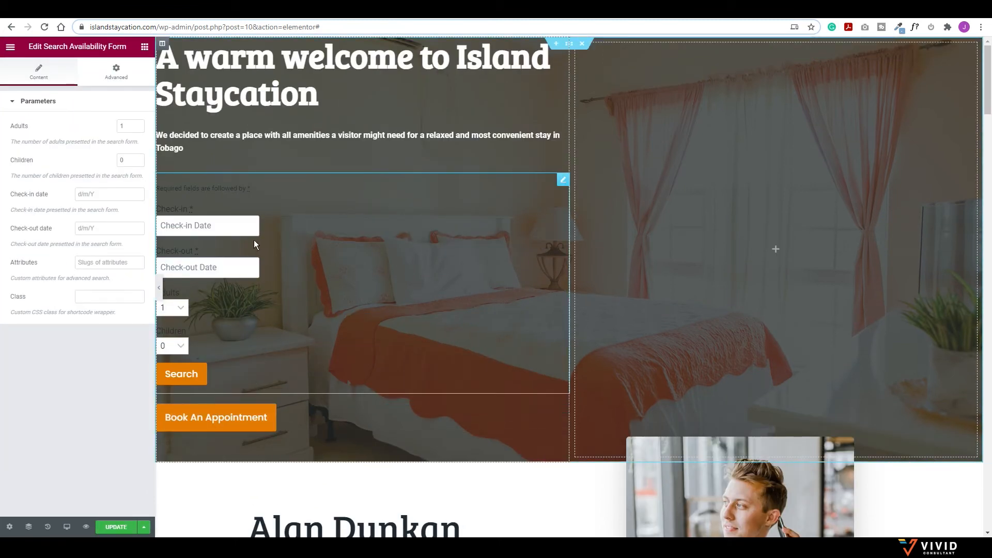
pyautogui.click(90, 296)
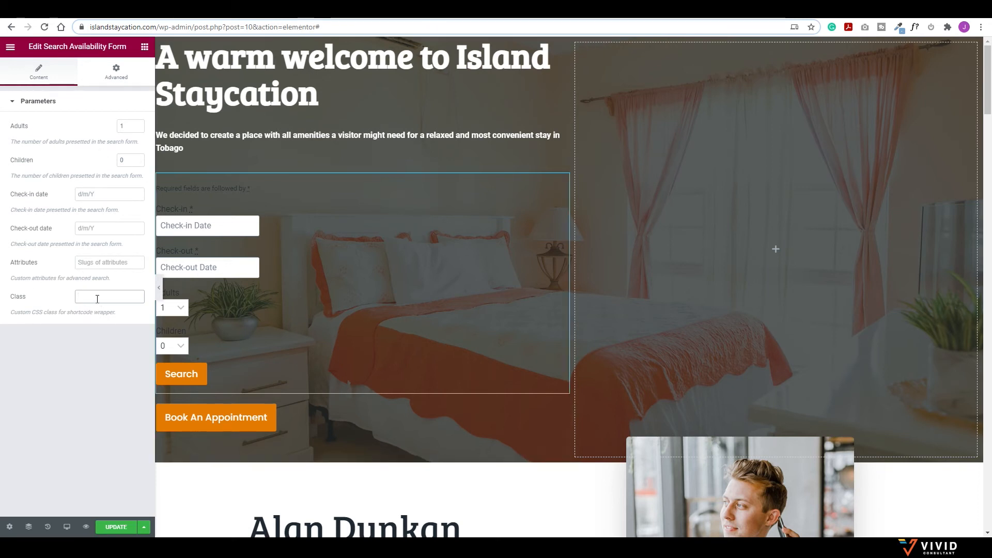
pyautogui.hotkey('ctrl', 'v')
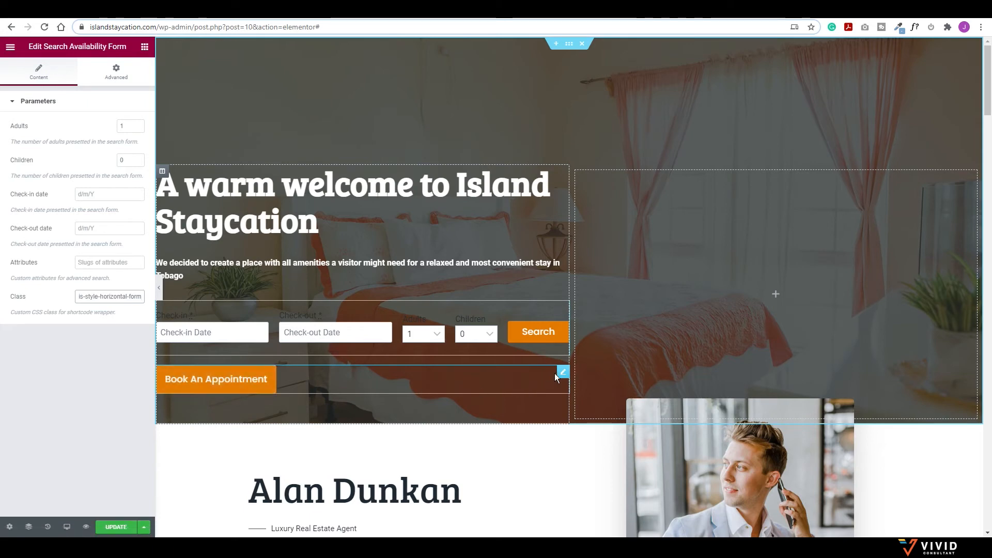
# Step: Delete the Book An Appointment button and preview the hero at full width
pyautogui.rightClick(561, 373)
pyautogui.click(584, 519)
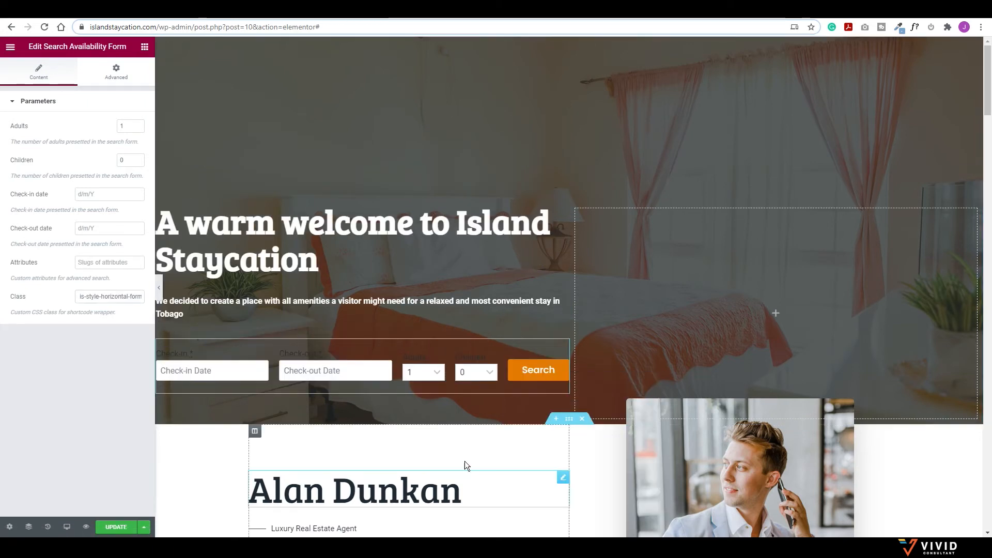
pyautogui.click(161, 289)
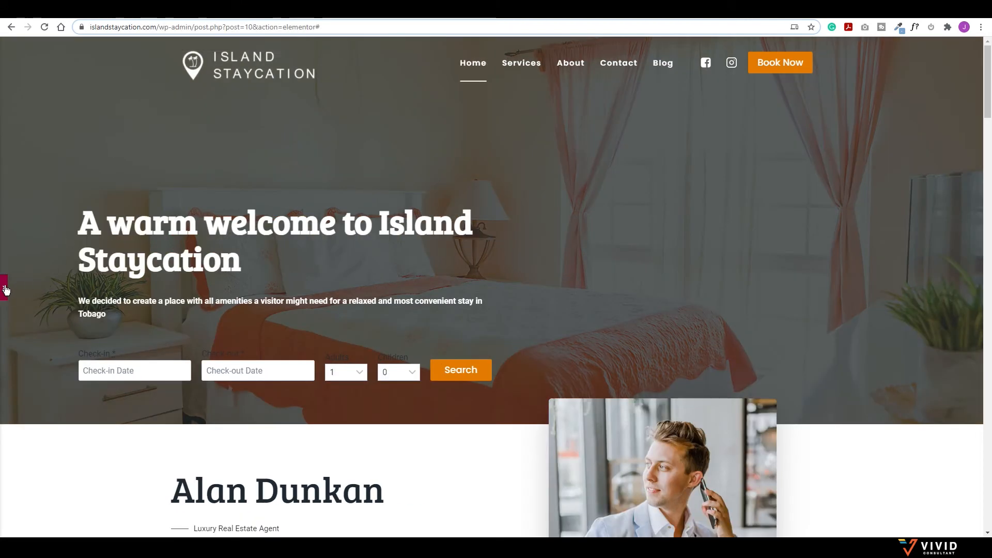
pyautogui.click(5, 287)
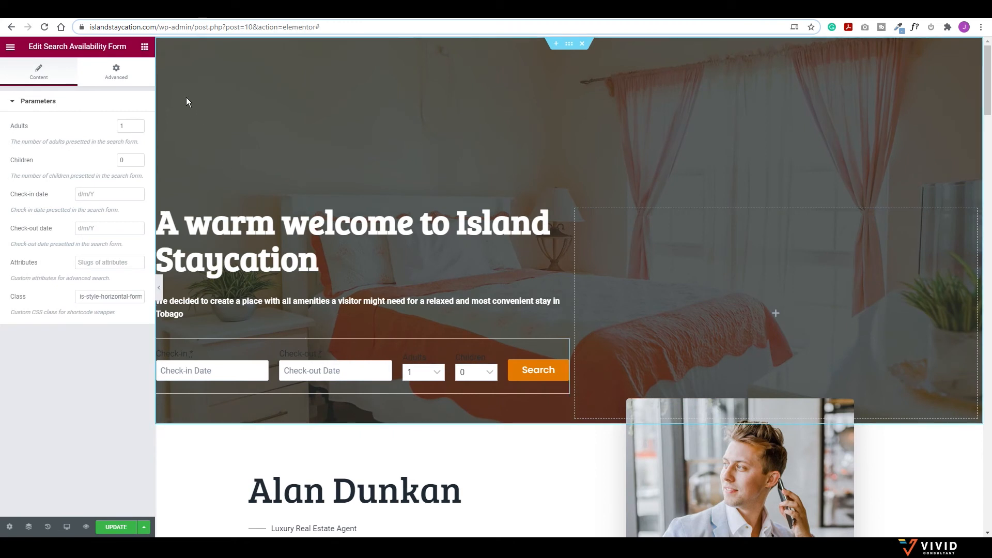
# Step: Give the form a gradient background from Theme Accent - alt to near-black
pyautogui.click(116, 72)
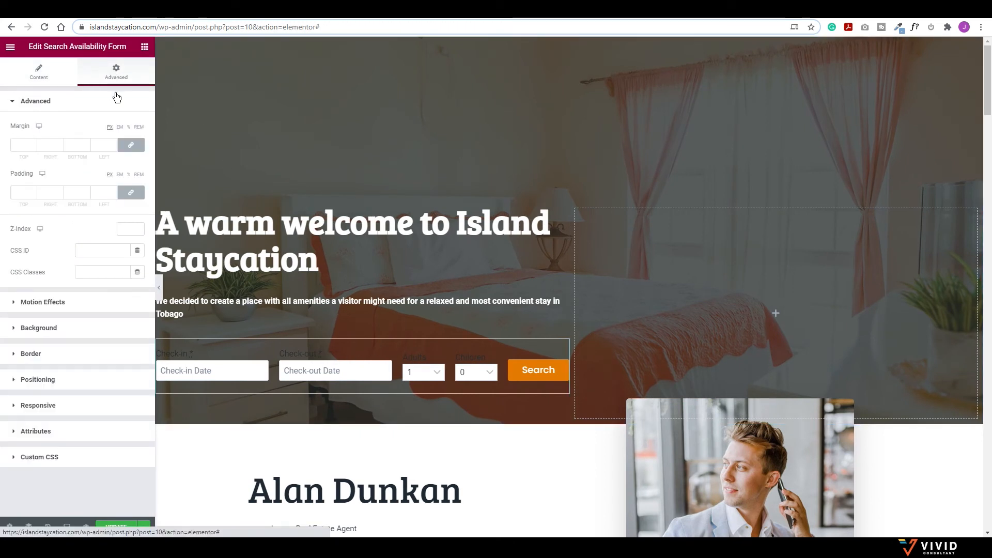
pyautogui.click(13, 331)
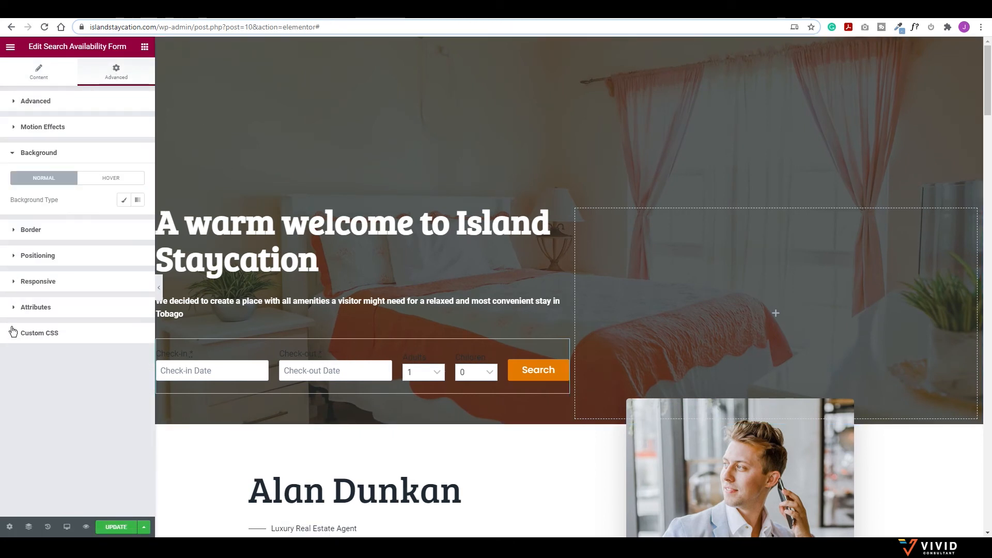
pyautogui.click(138, 201)
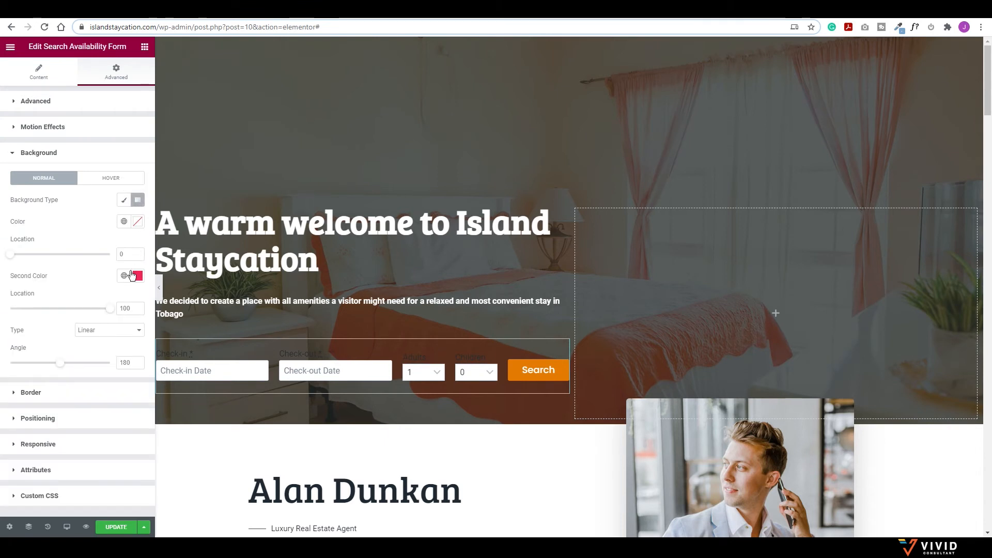
pyautogui.click(124, 222)
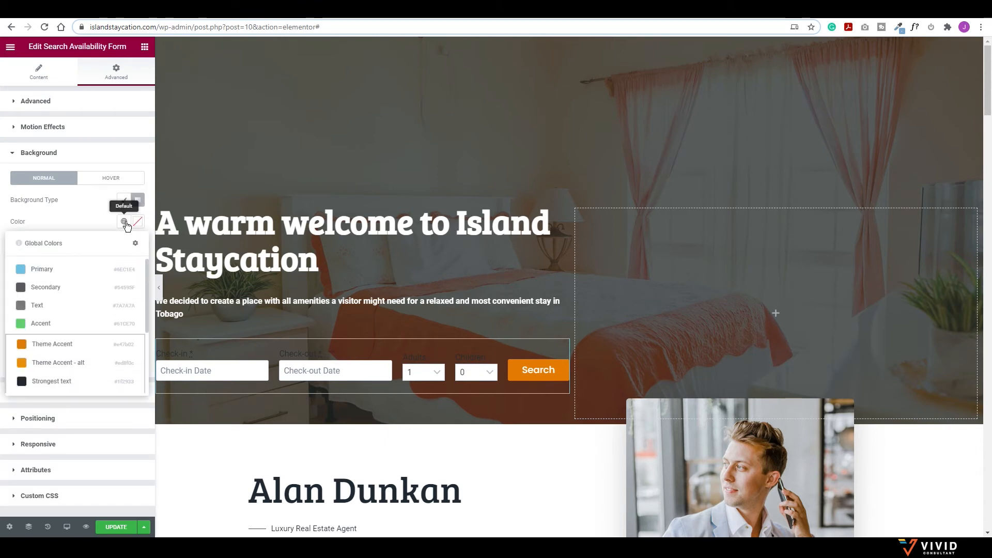
pyautogui.click(48, 362)
pyautogui.click(137, 275)
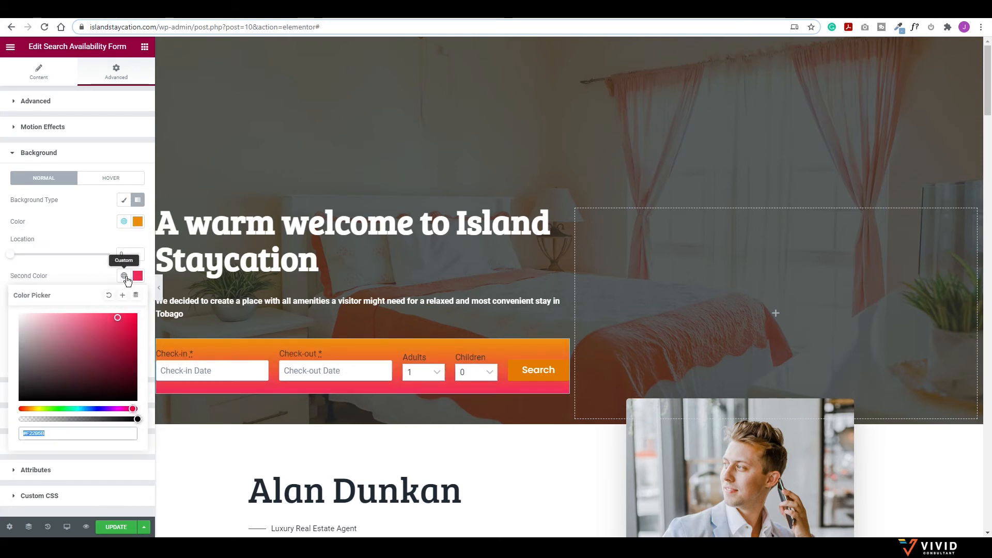
pyautogui.moveTo(117, 320); pyautogui.dragTo(149, 394)
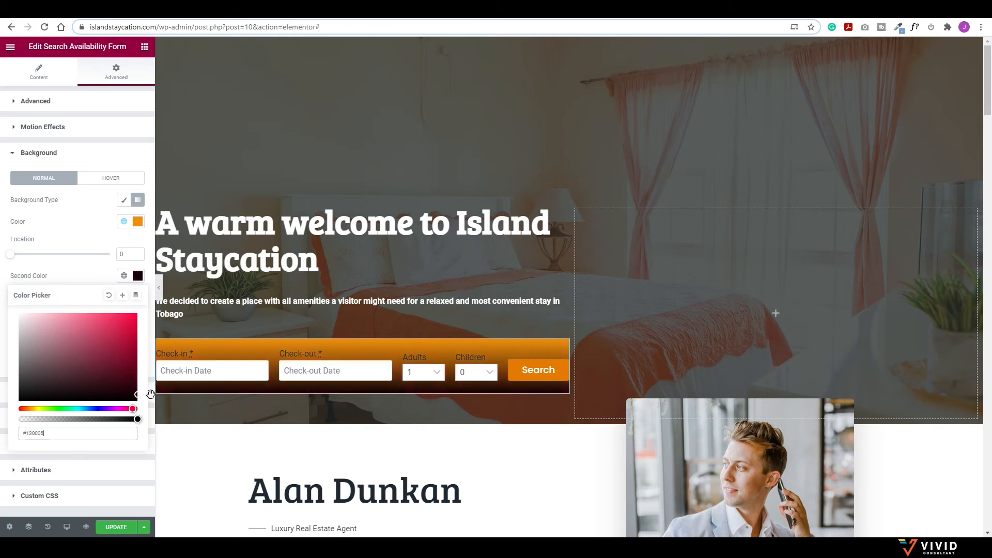
pyautogui.click(108, 242)
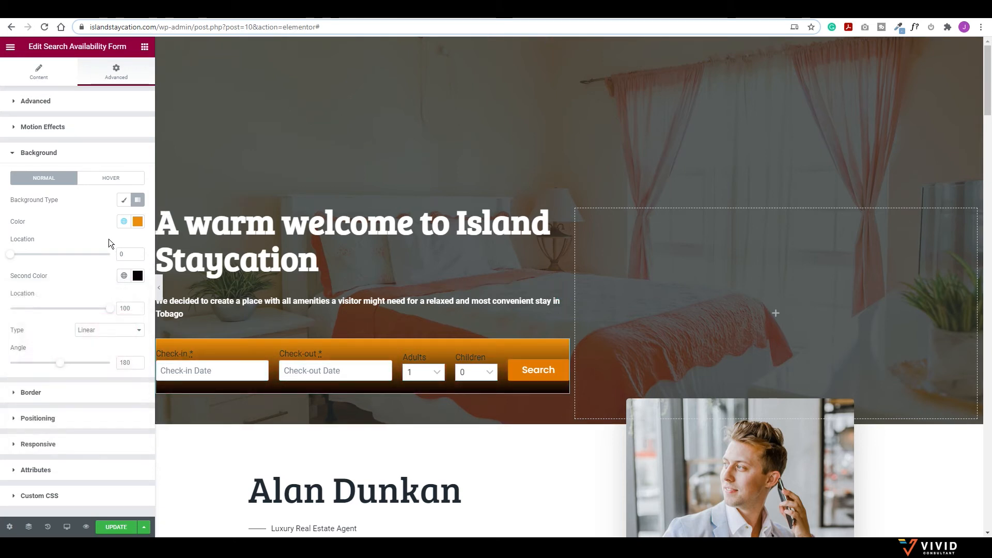
# Step: Make both gradient colours partly transparent and preview the form at full width
pyautogui.click(137, 222)
pyautogui.click(137, 222)
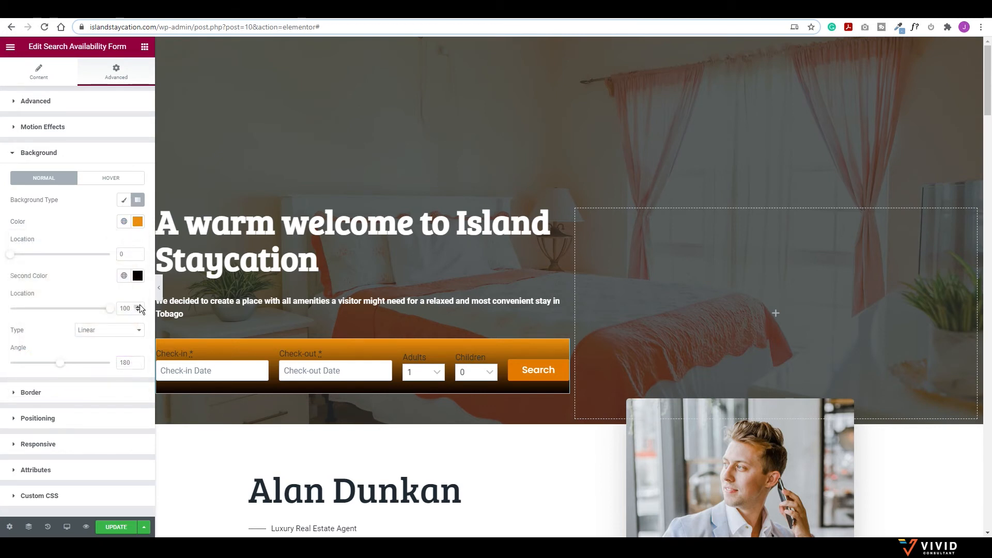
pyautogui.click(137, 277)
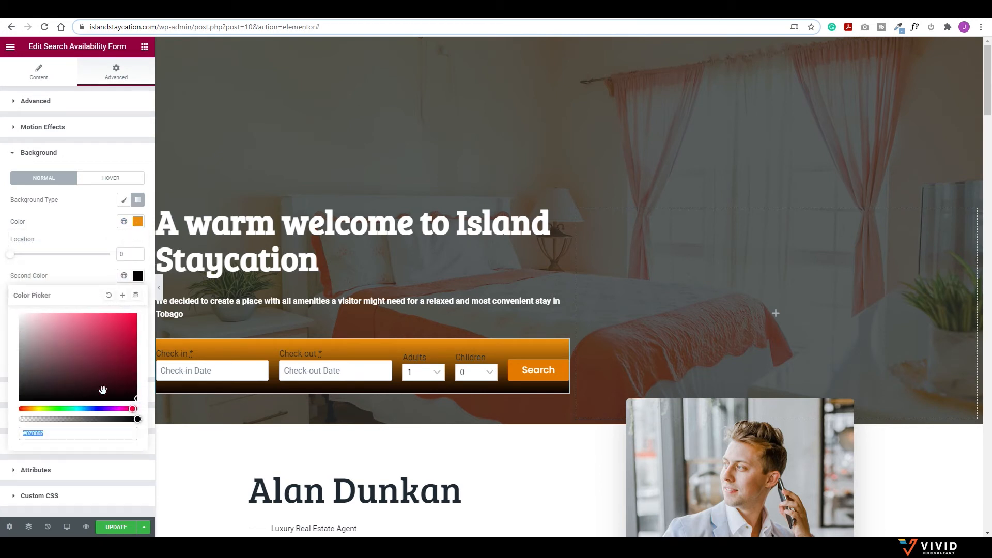
pyautogui.moveTo(138, 419); pyautogui.dragTo(88, 420)
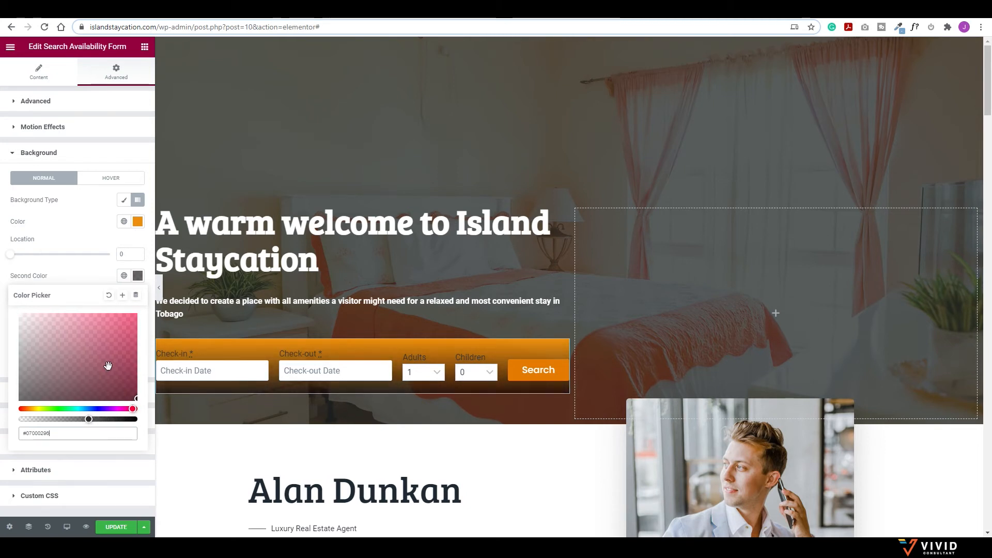
pyautogui.click(137, 221)
pyautogui.click(137, 221)
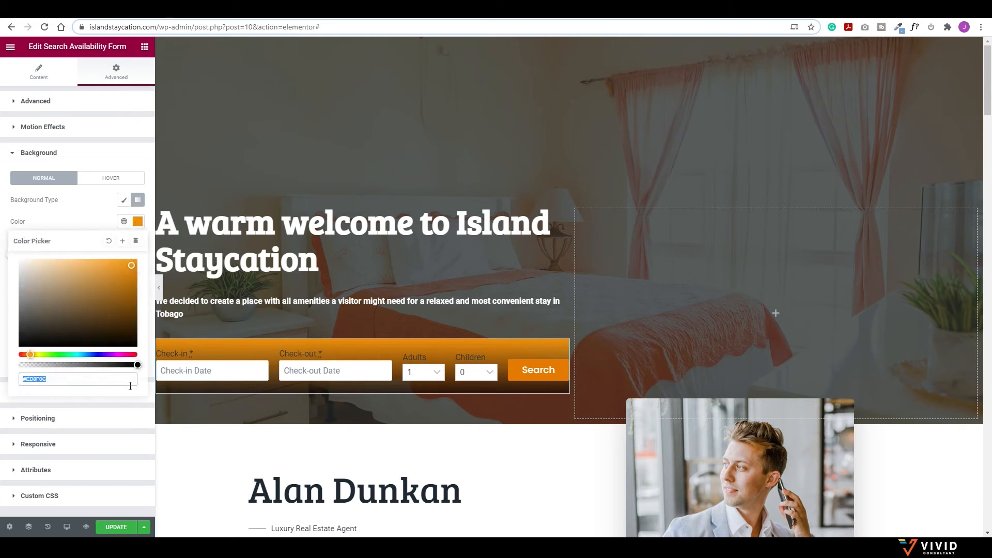
pyautogui.moveTo(138, 365); pyautogui.dragTo(94, 366)
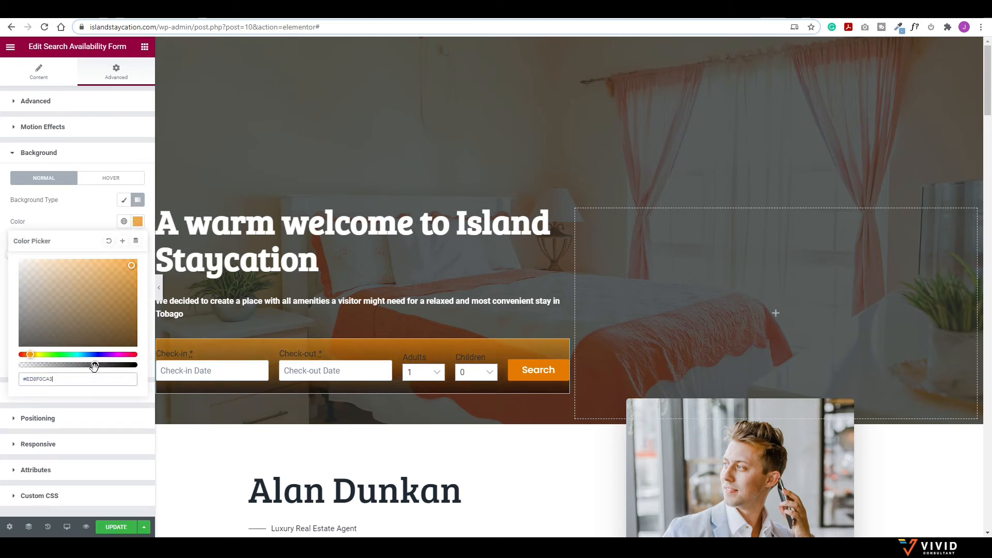
pyautogui.click(95, 205)
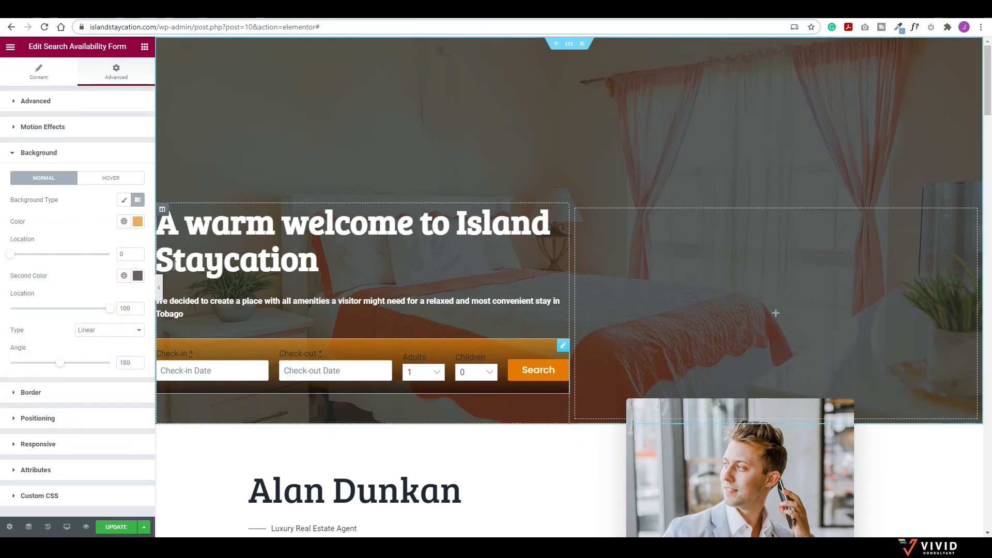
pyautogui.click(159, 294)
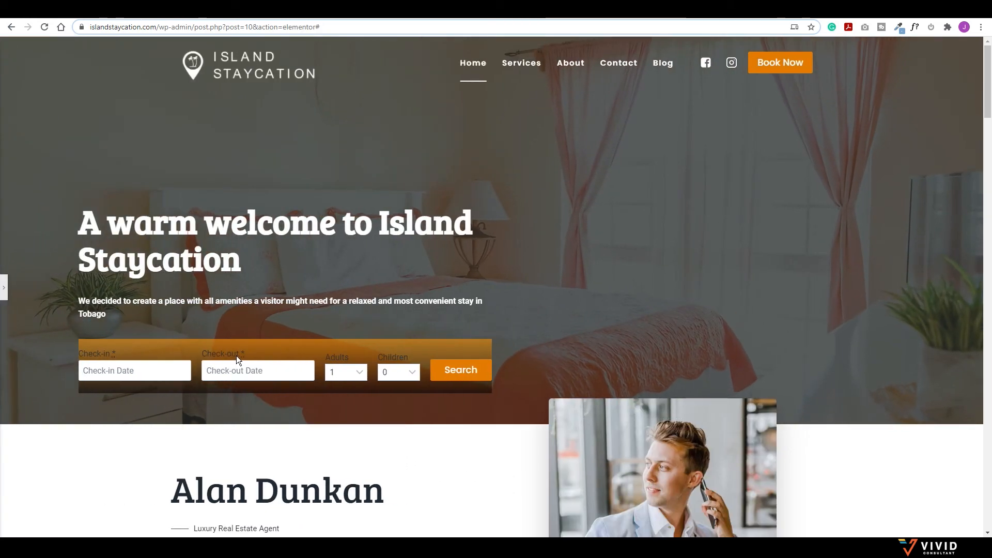
# Step: Lower the alpha of both the orange and dark gradient colours further, then preview
pyautogui.click(5, 287)
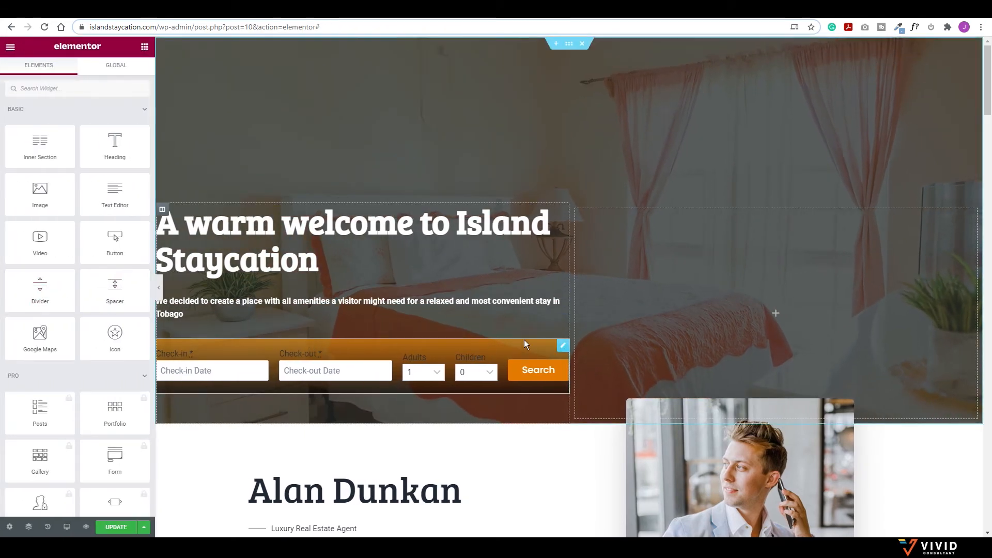
pyautogui.click(562, 347)
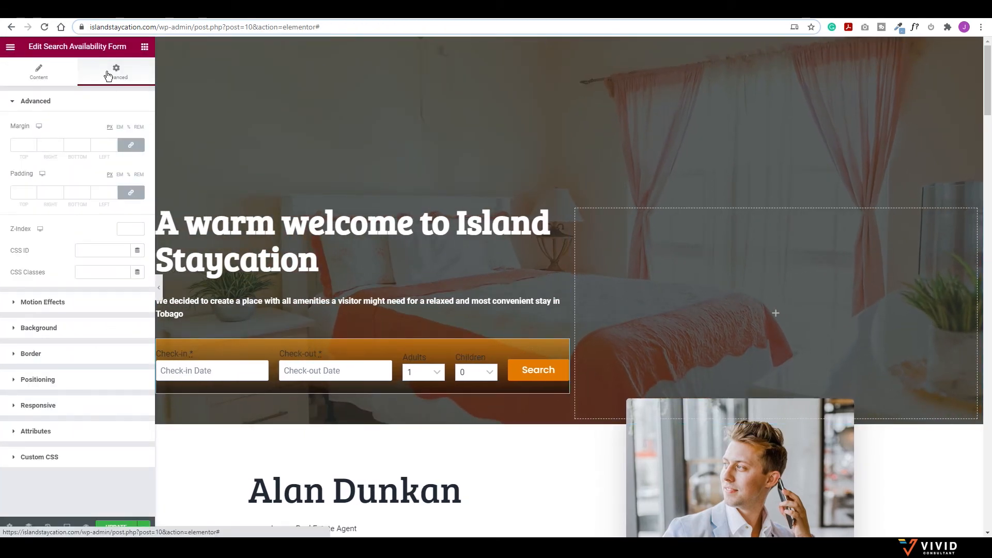
pyautogui.click(19, 330)
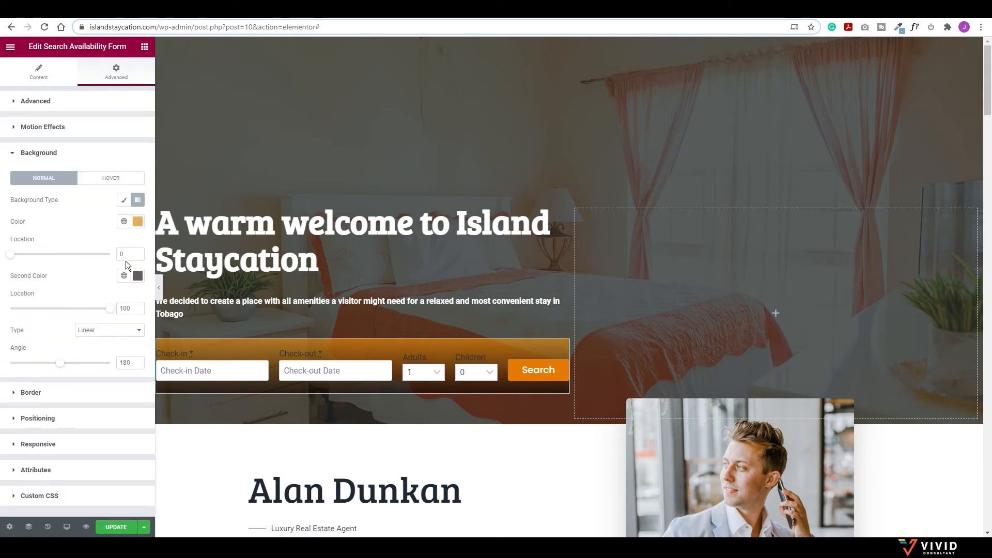
pyautogui.click(137, 221)
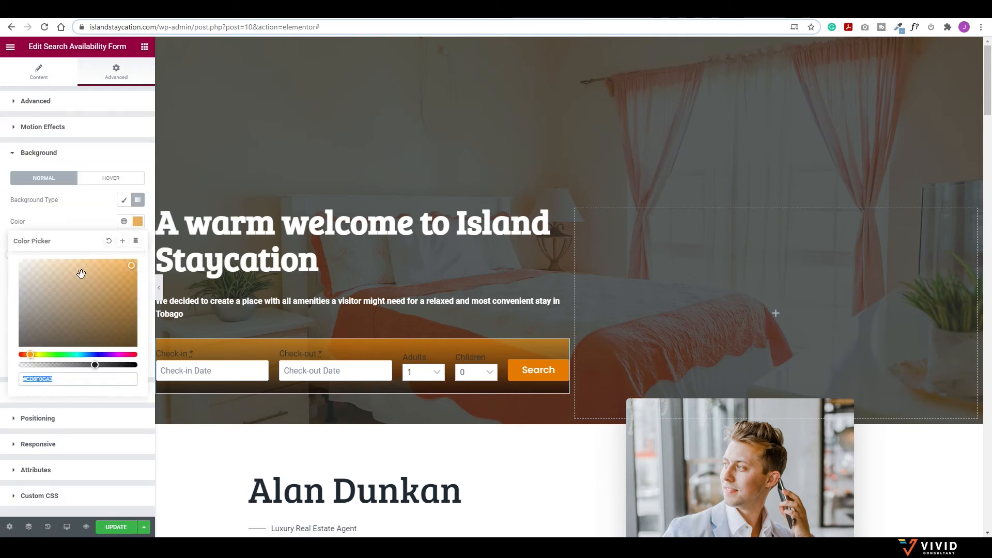
pyautogui.moveTo(96, 365)
pyautogui.mouseDown()
pyautogui.moveTo(70, 365)
pyautogui.moveTo(82, 365)
pyautogui.mouseUp()
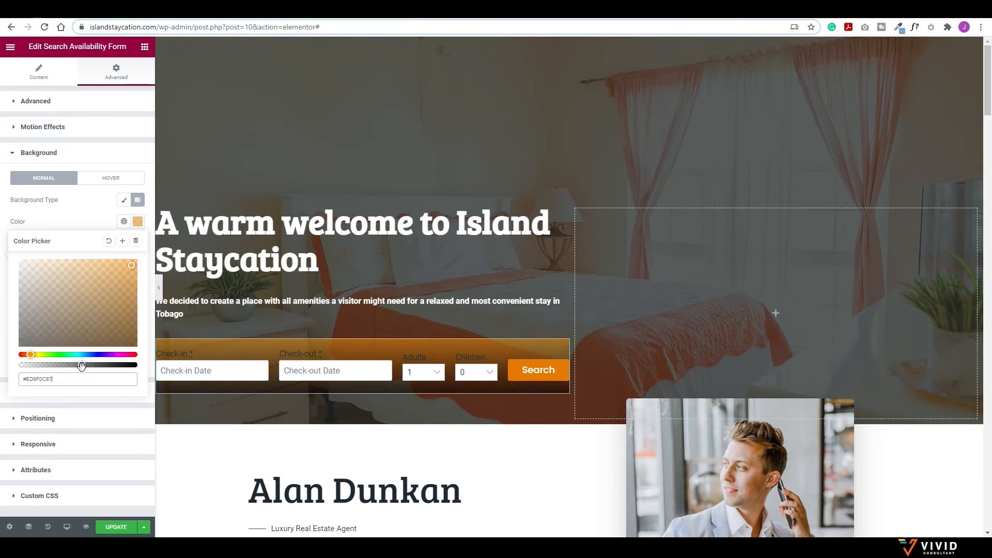
pyautogui.click(101, 229)
pyautogui.click(136, 276)
pyautogui.moveTo(88, 419); pyautogui.dragTo(39, 416)
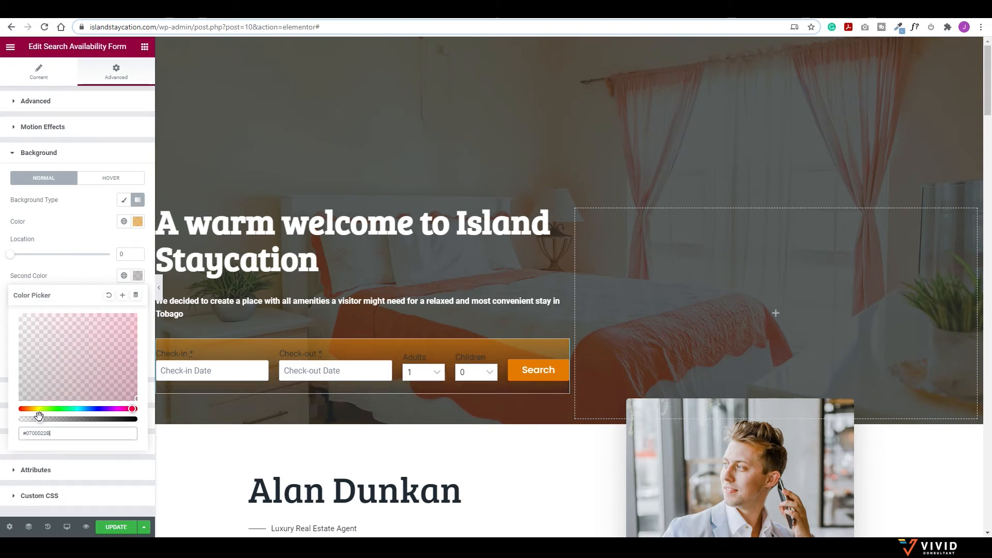
pyautogui.click(87, 227)
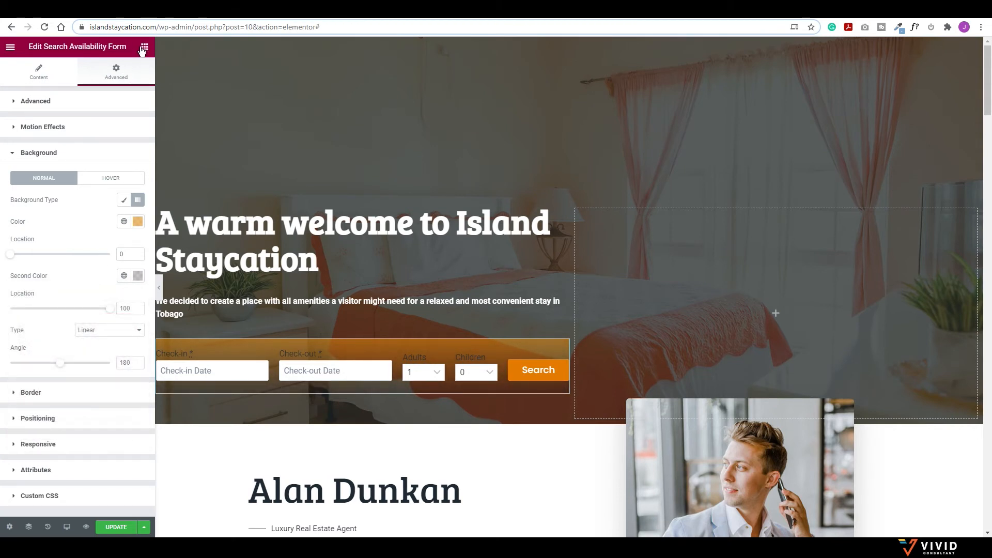
pyautogui.click(159, 287)
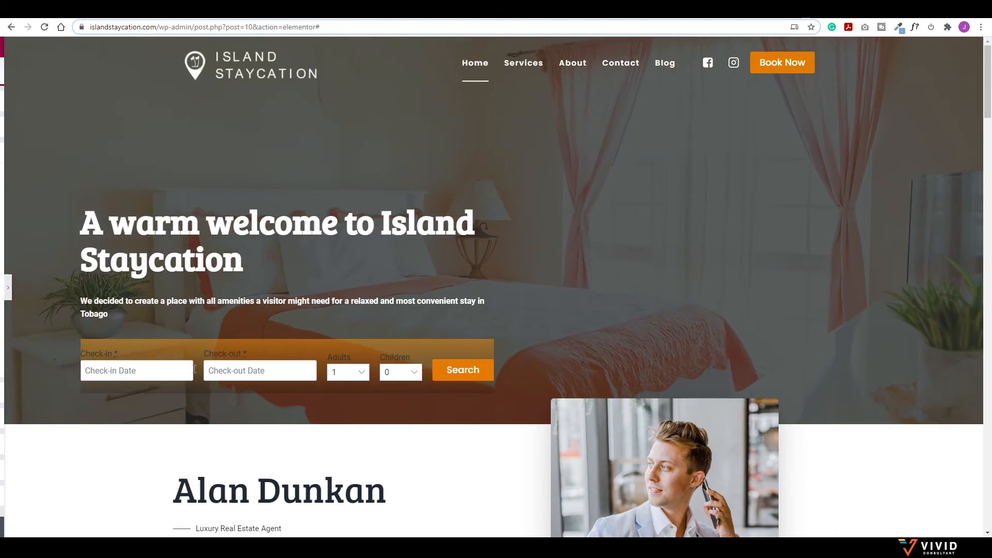
# Step: Test the Check-in, Check-out, Adults and Children fields, leaving Adults at 1
pyautogui.click(149, 373)
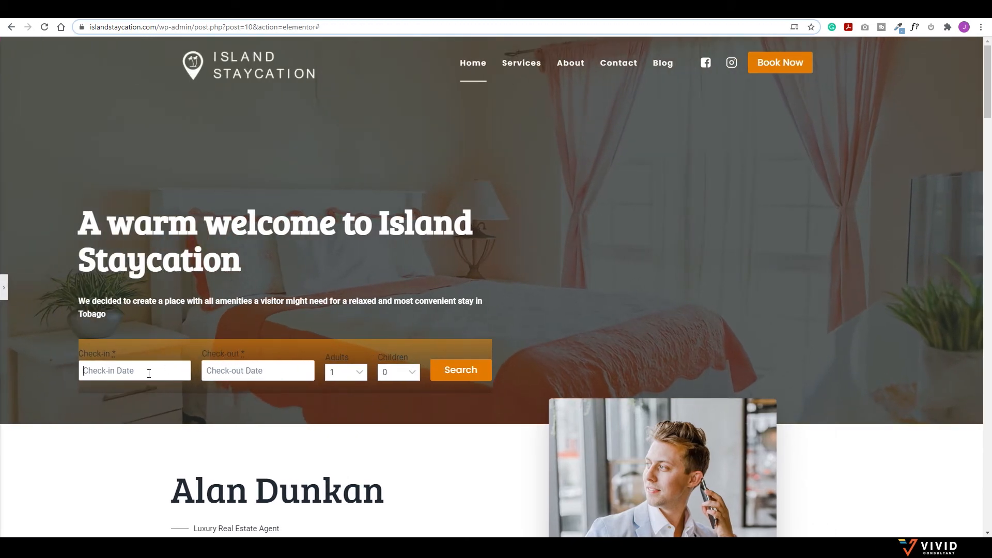
pyautogui.click(221, 370)
pyautogui.click(345, 372)
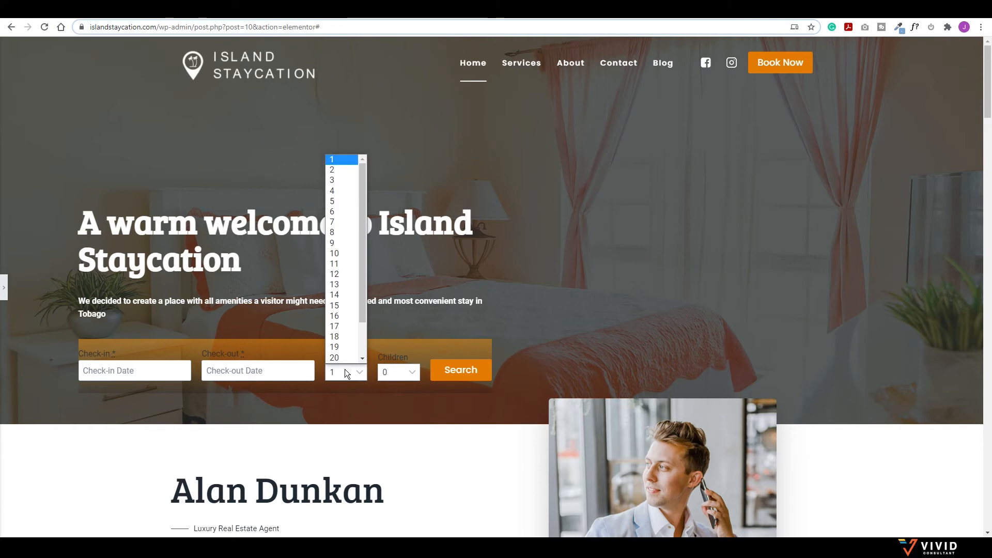
pyautogui.moveTo(361, 297); pyautogui.dragTo(358, 330)
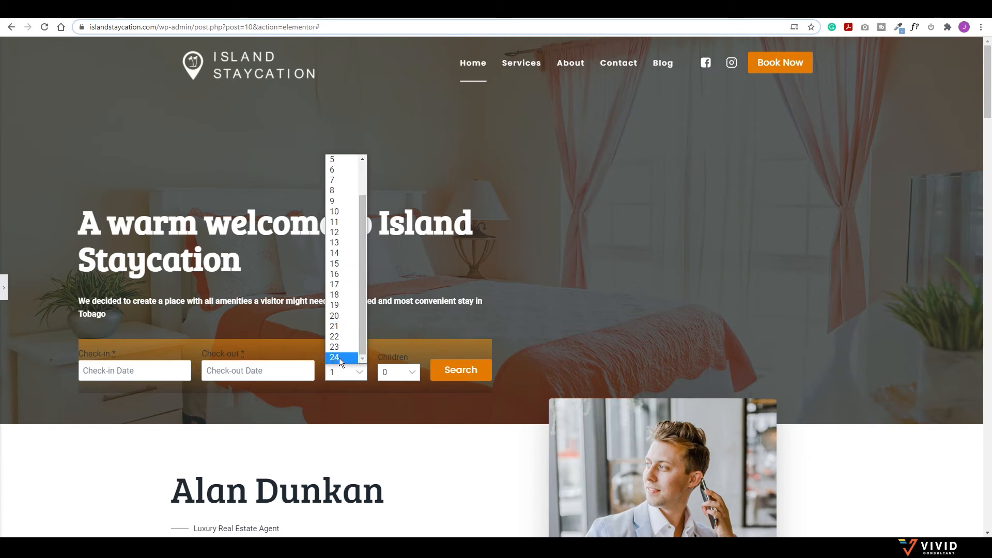
pyautogui.click(397, 369)
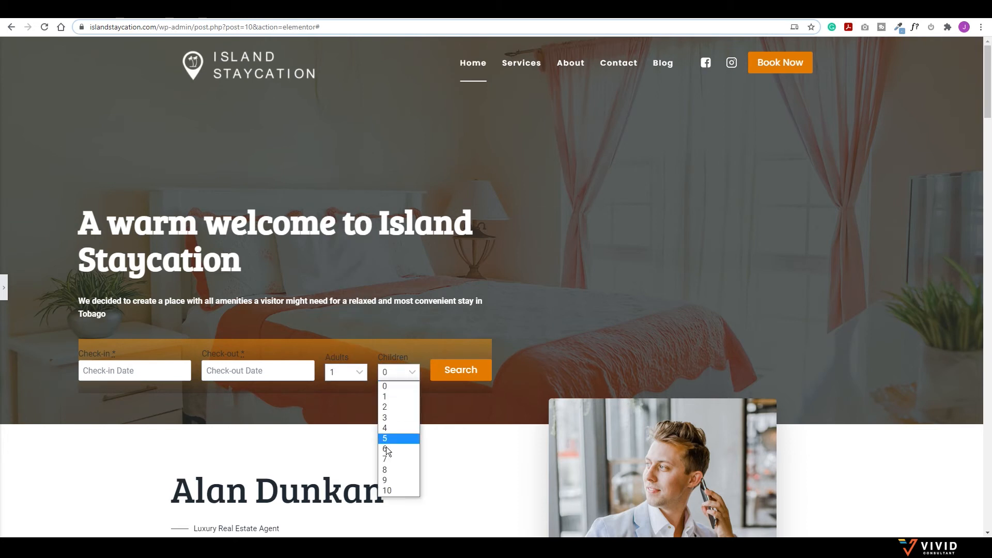
pyautogui.click(342, 372)
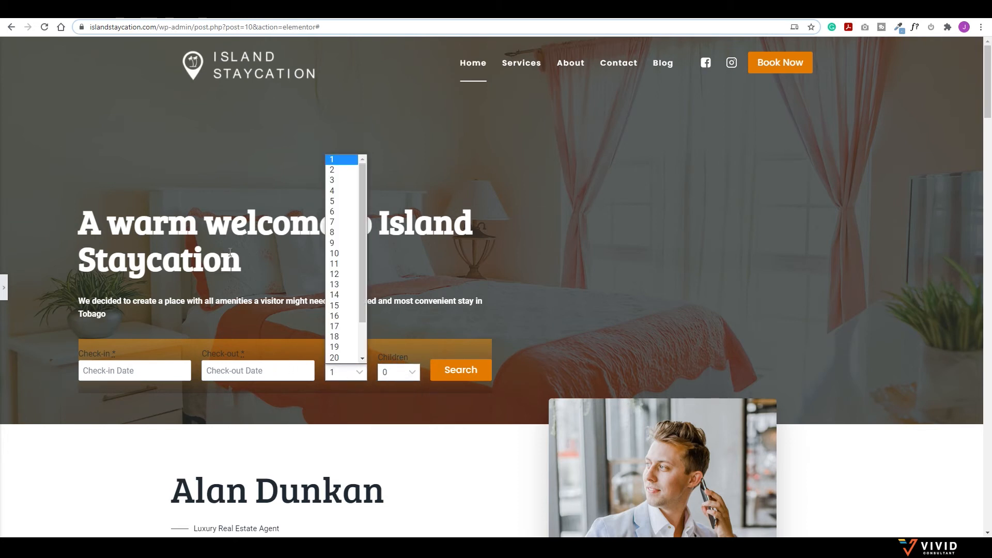
pyautogui.click(275, 264)
pyautogui.click(6, 294)
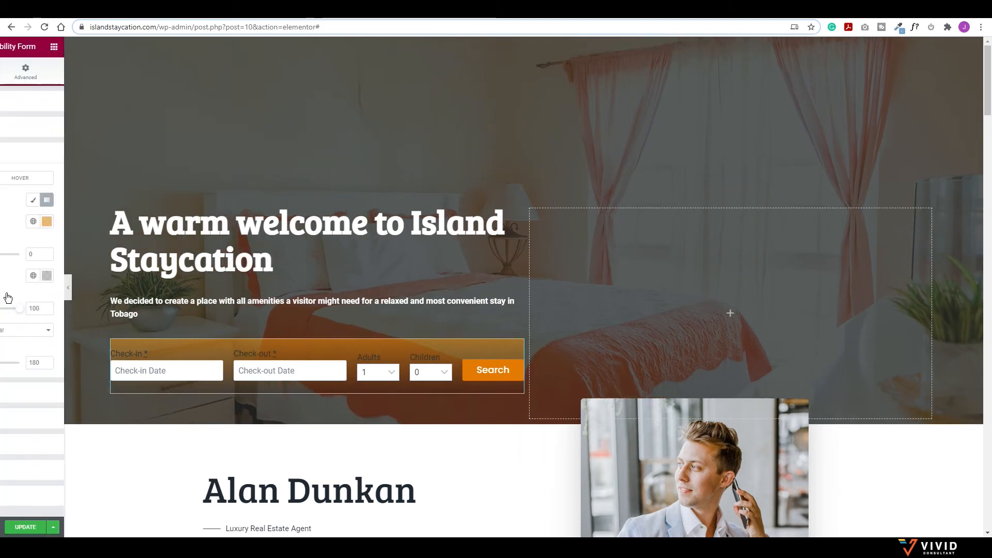
pyautogui.scroll(-6, 362, 320)
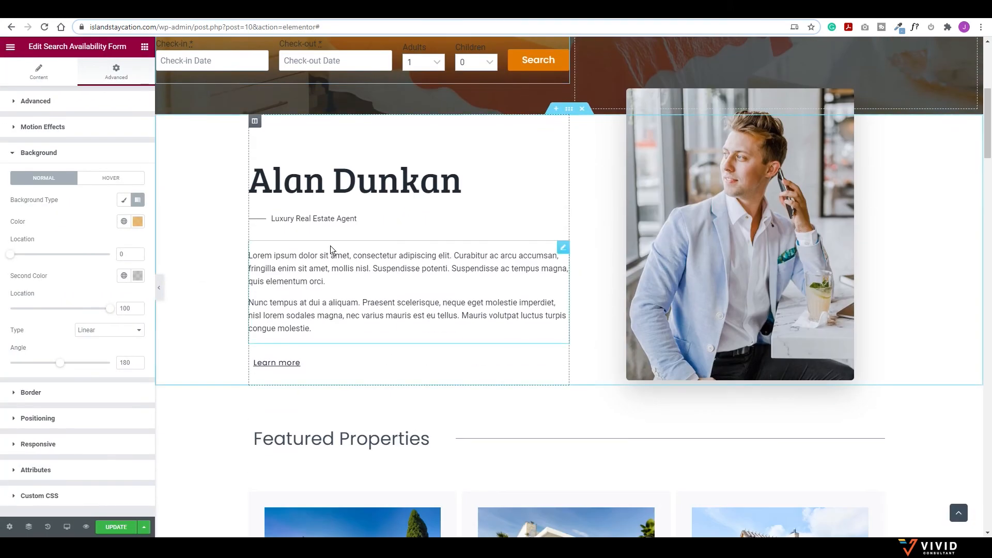
pyautogui.click(718, 177)
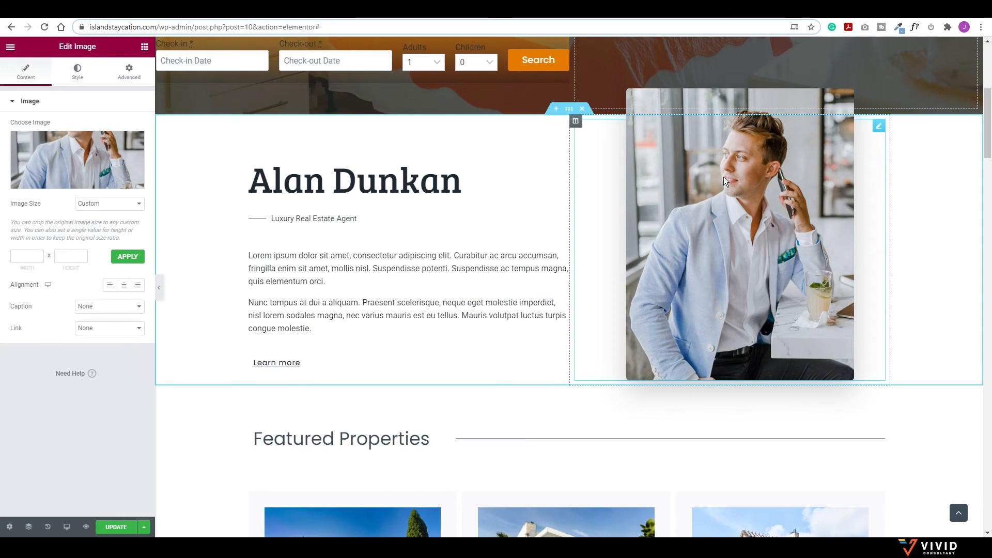
pyautogui.click(92, 154)
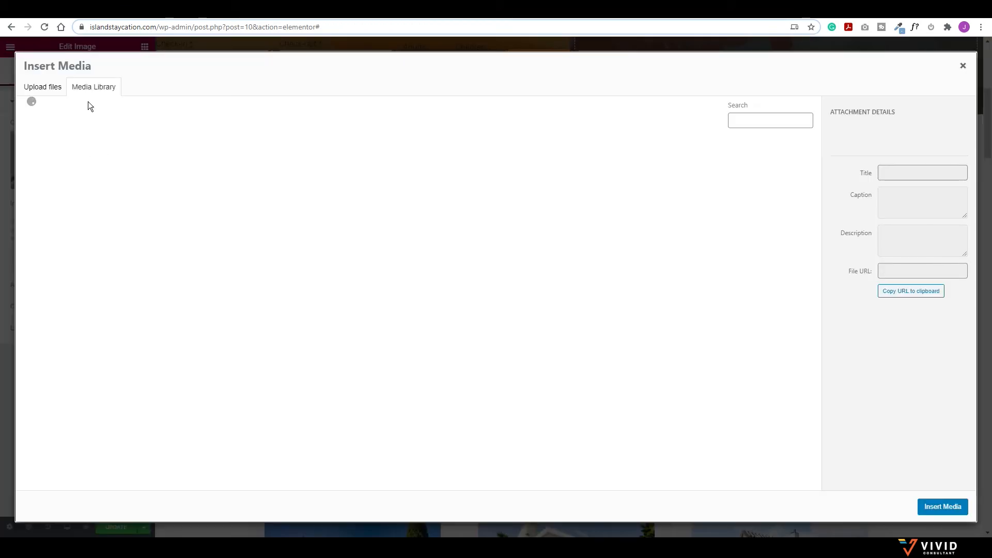
pyautogui.scroll(-5, 283, 276)
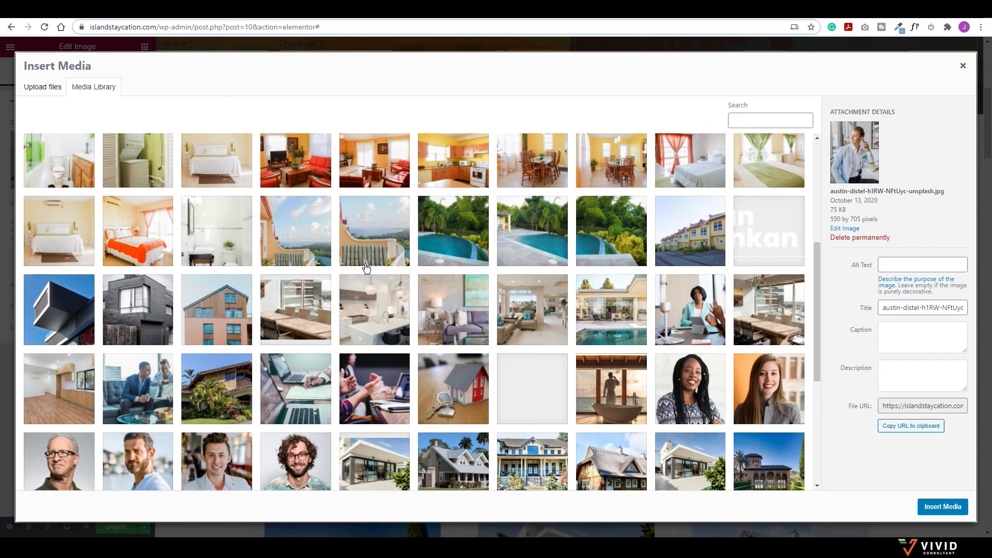
pyautogui.scroll(2, 366, 267)
pyautogui.click(702, 348)
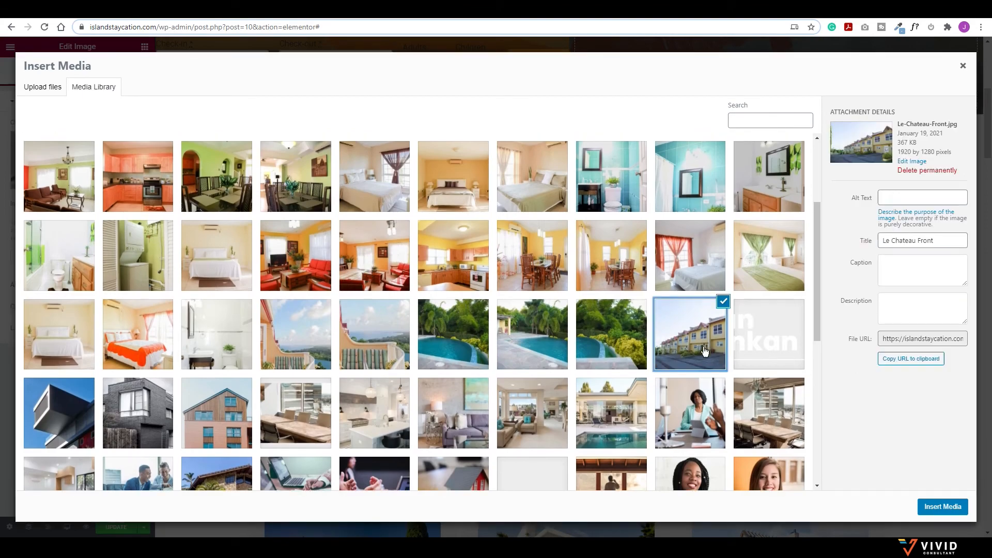
pyautogui.click(949, 513)
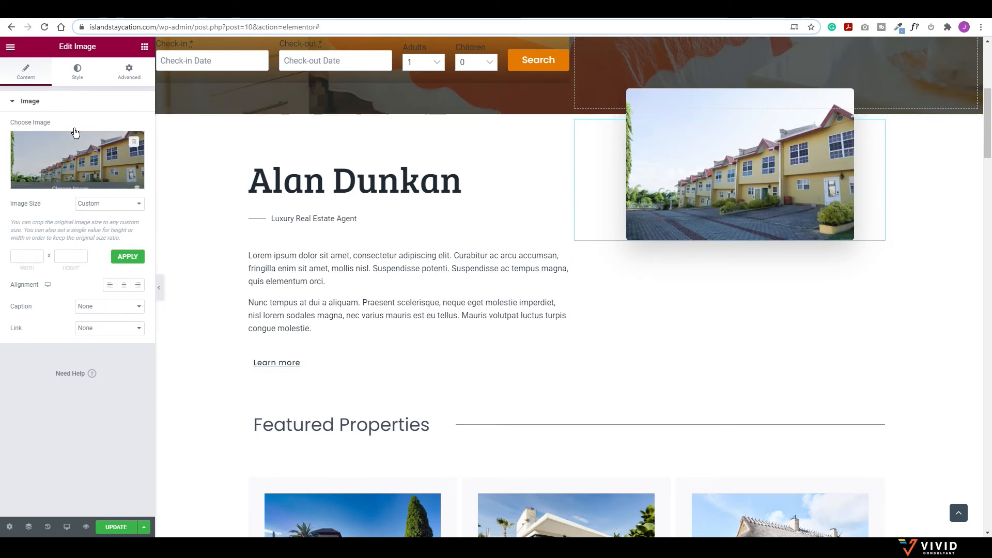
# Step: Set the image width to 100% and full opacity, leaving height at default
pyautogui.click(72, 75)
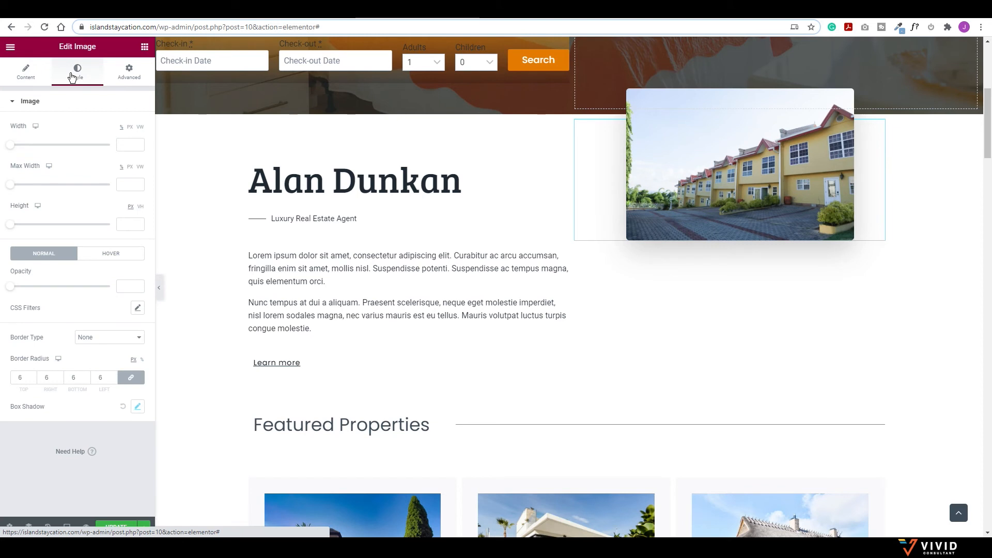
pyautogui.moveTo(10, 145); pyautogui.dragTo(136, 159)
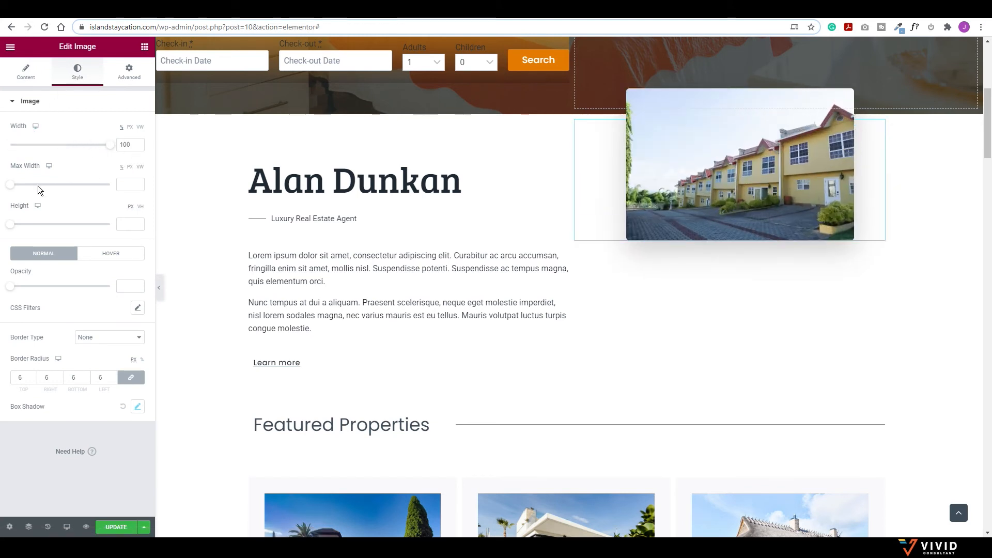
pyautogui.moveTo(12, 225); pyautogui.dragTo(68, 227)
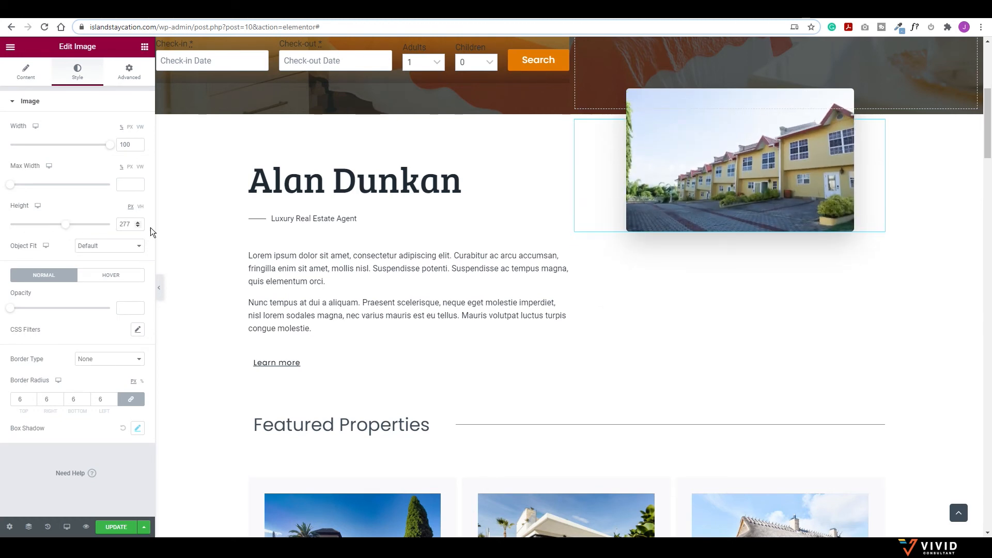
pyautogui.moveTo(131, 225); pyautogui.dragTo(122, 224)
pyautogui.press('BackSpace')
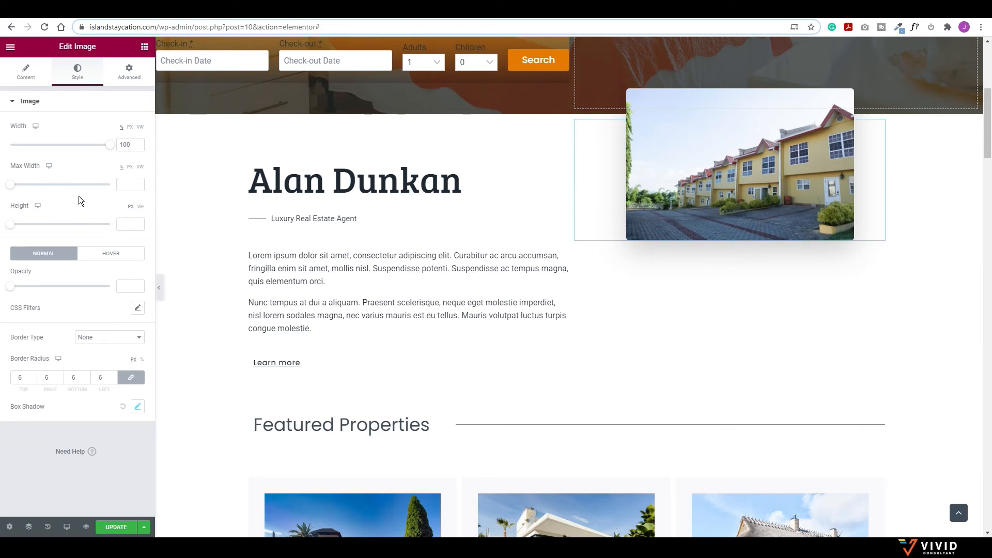
pyautogui.moveTo(11, 287); pyautogui.dragTo(117, 290)
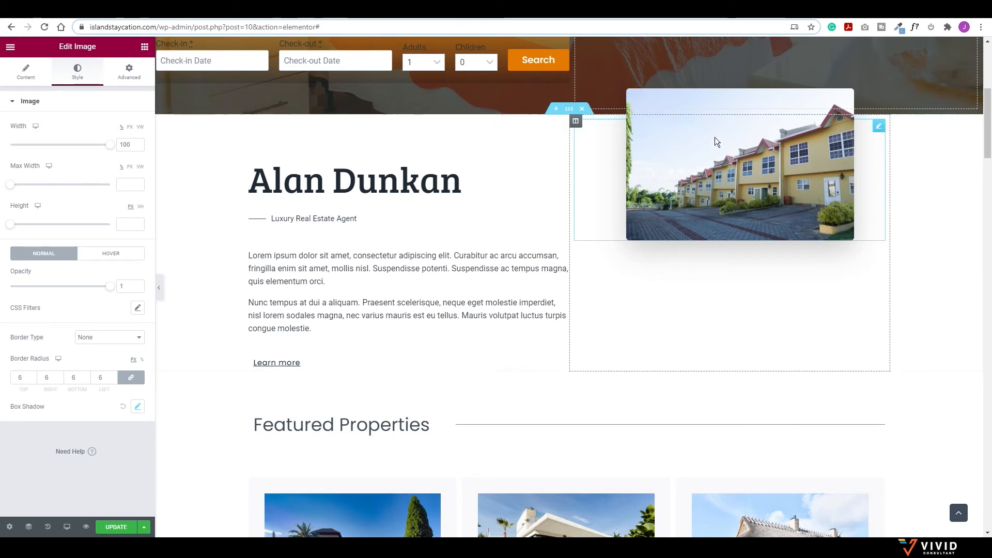
# Step: Set the image margins to -51 top, 0 right, 0 bottom, 84 left
pyautogui.click(129, 73)
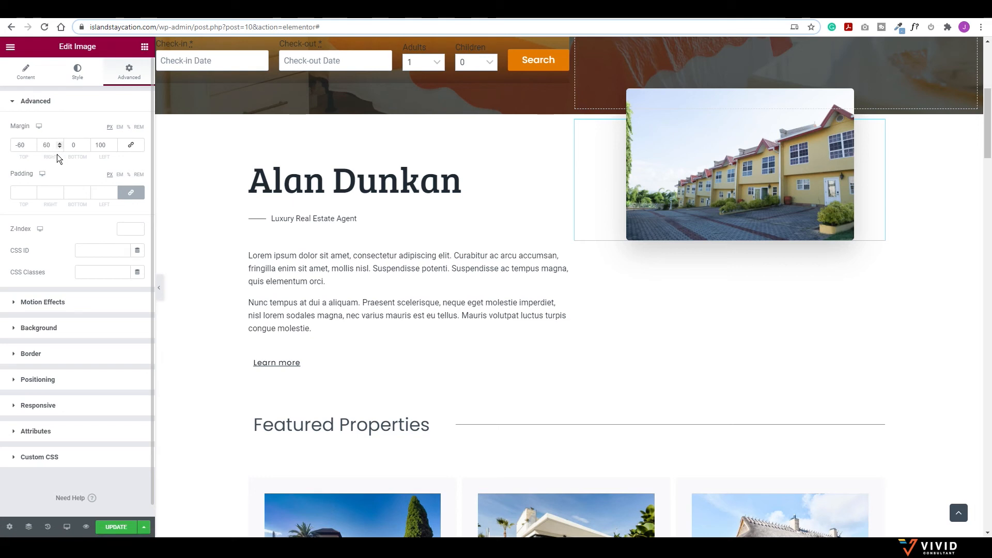
pyautogui.click(33, 143)
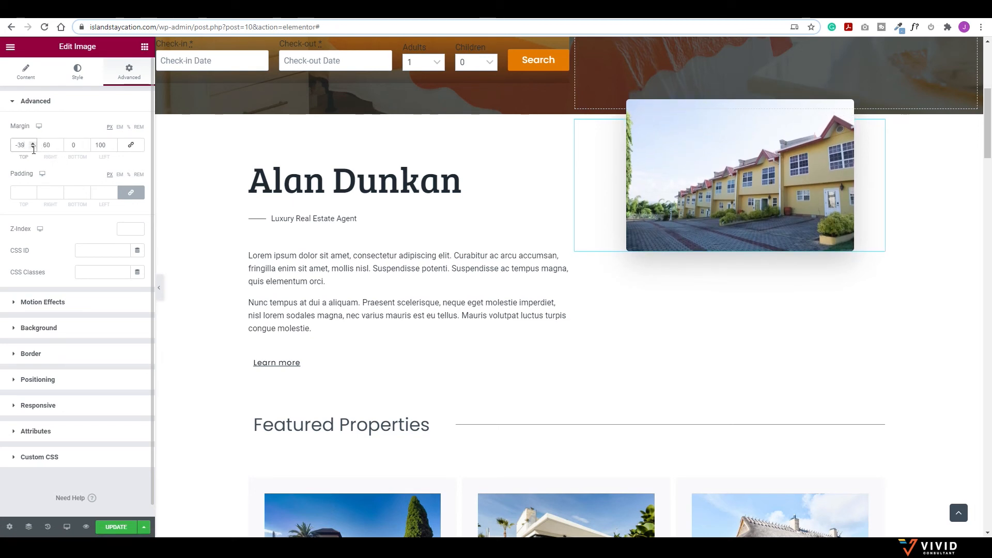
pyautogui.click(33, 146)
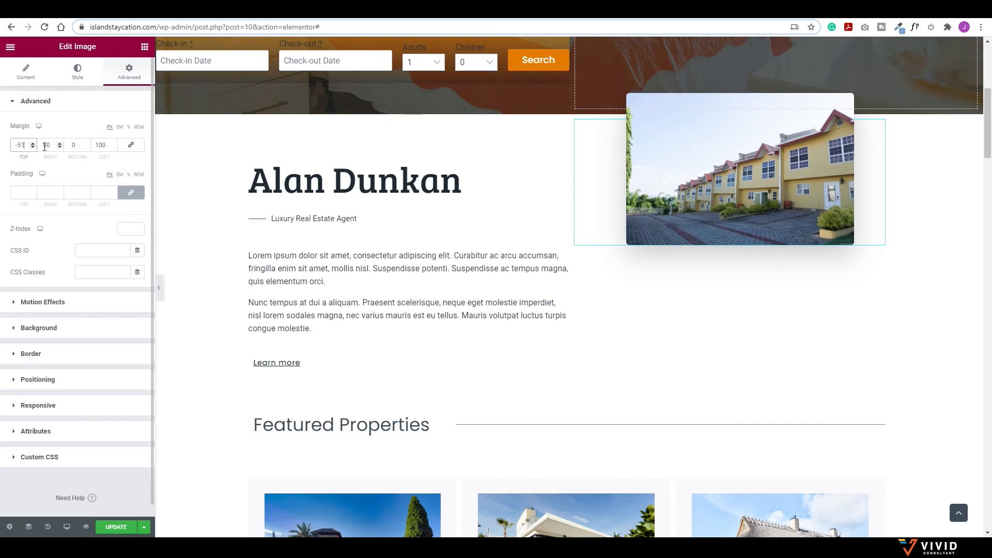
pyautogui.click(59, 144)
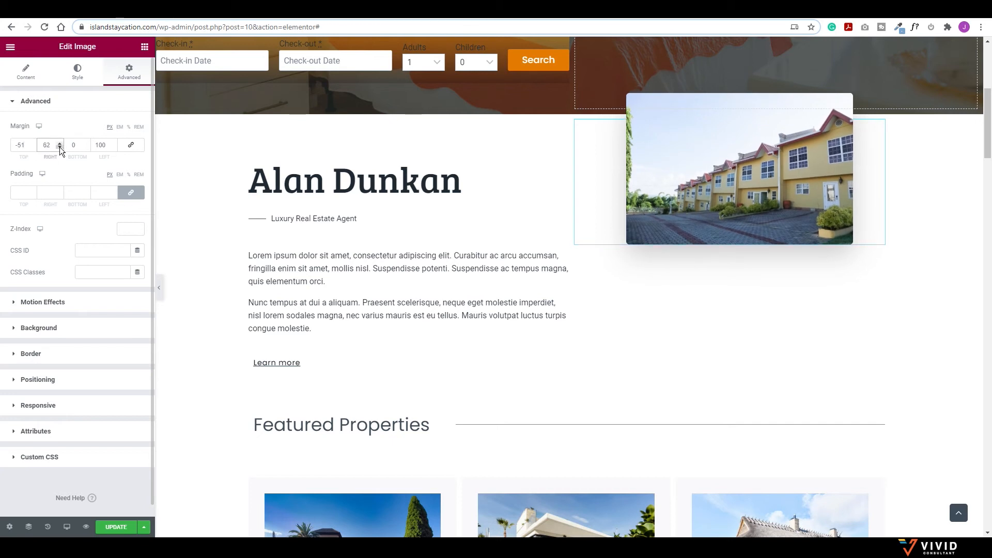
pyautogui.doubleClick(60, 146)
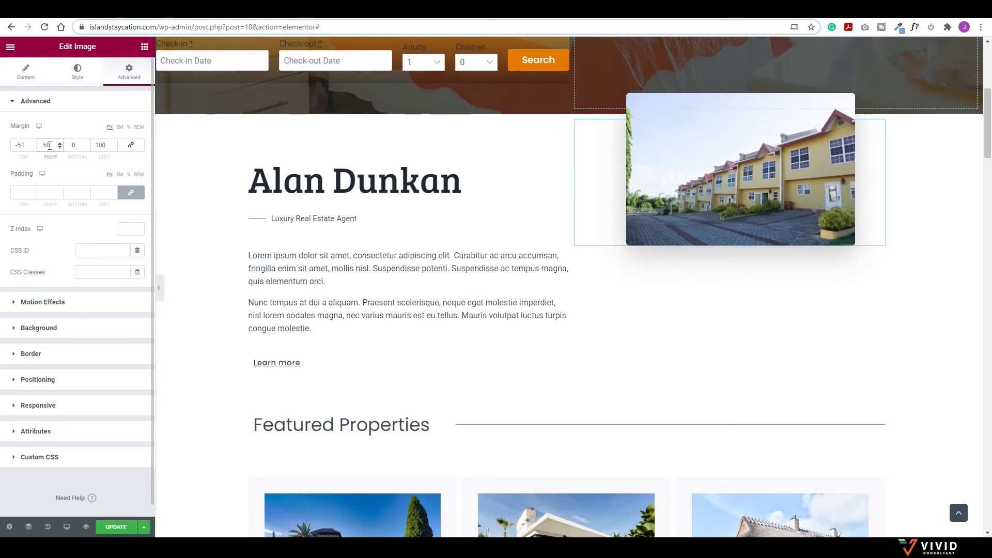
pyautogui.write('0')
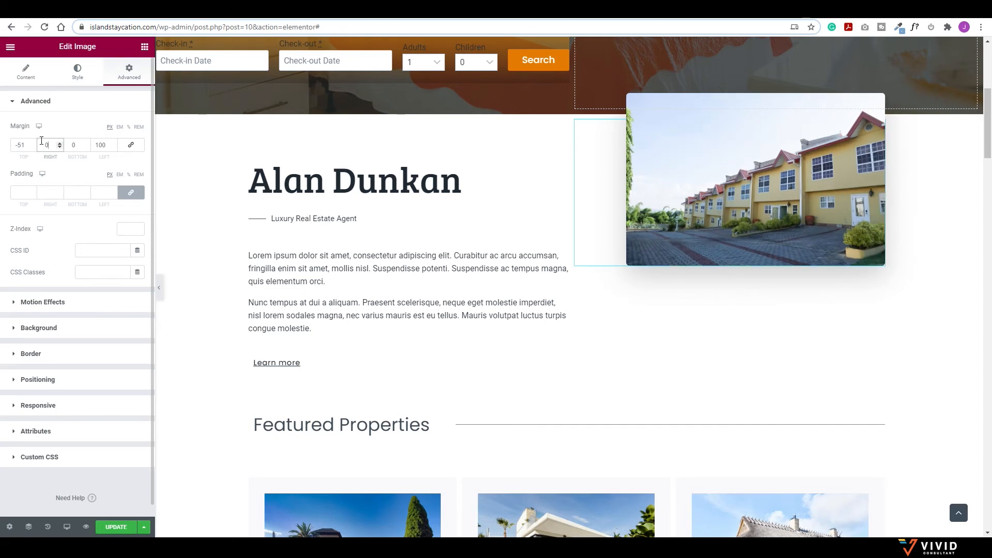
pyautogui.click(114, 147)
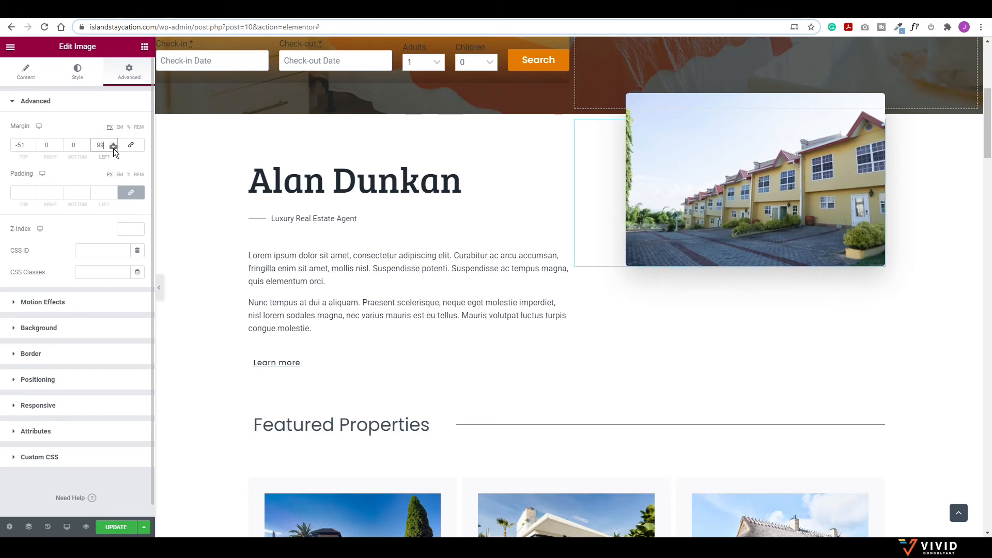
pyautogui.click(113, 147)
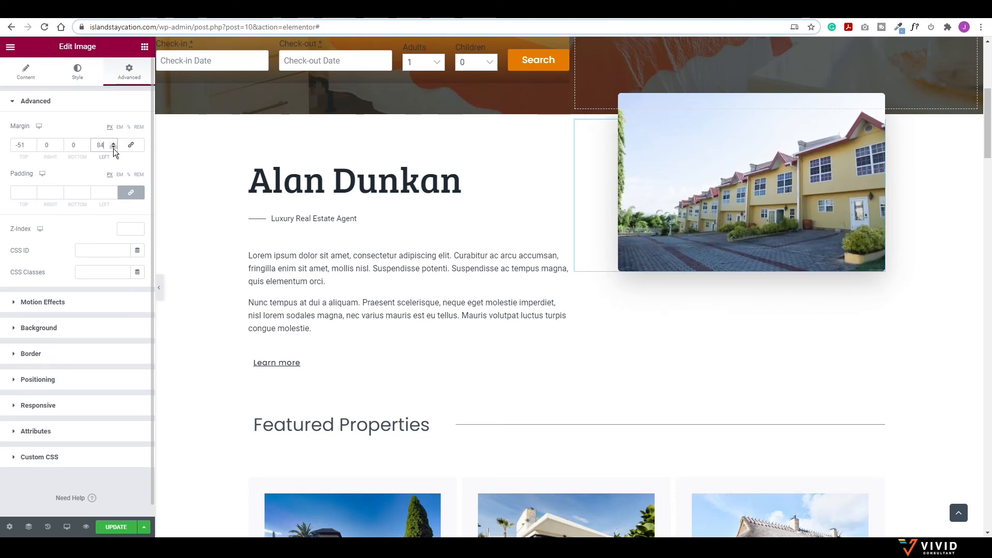
pyautogui.click(444, 185)
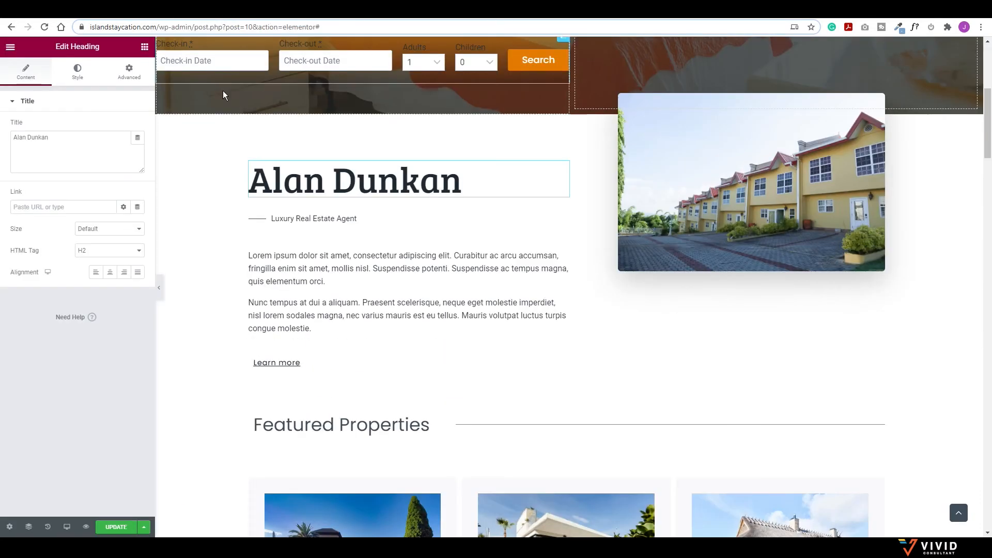
# Step: Retitle the heading 'Your Staycation Awaits', label the divider 'Signal Hill', and copy the Tobago paragraphs
pyautogui.tripleClick(63, 135)
pyautogui.write('Your Staycation Awaits')
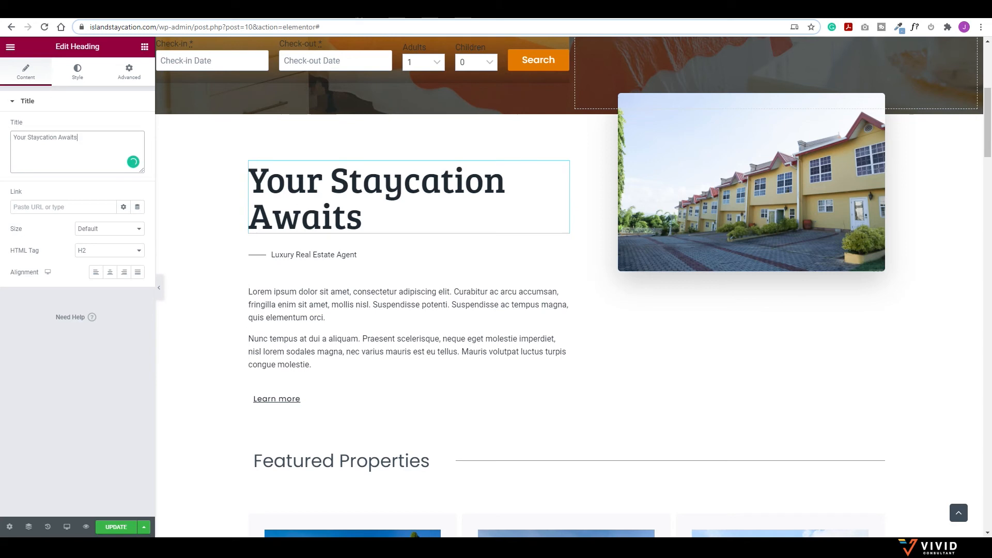
pyautogui.click(310, 255)
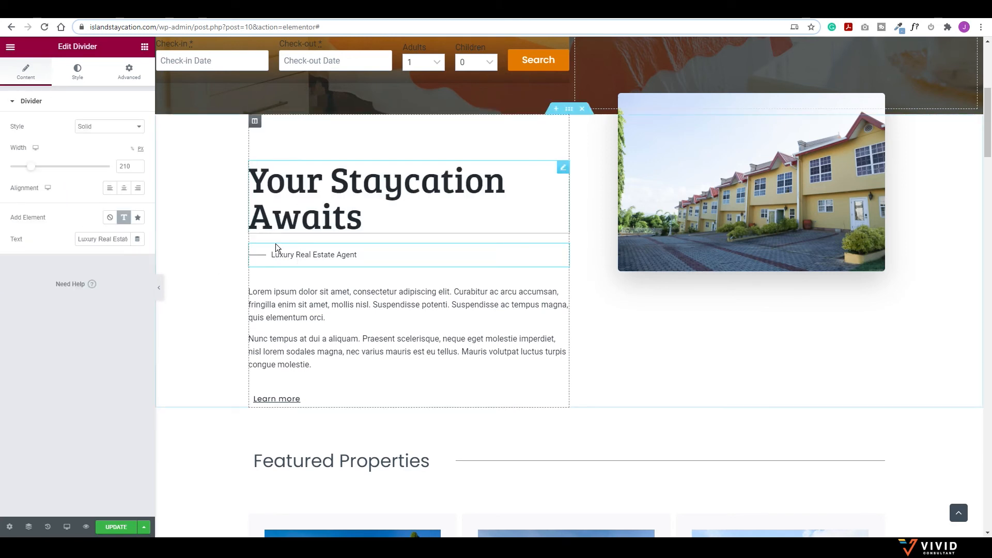
pyautogui.click(93, 239)
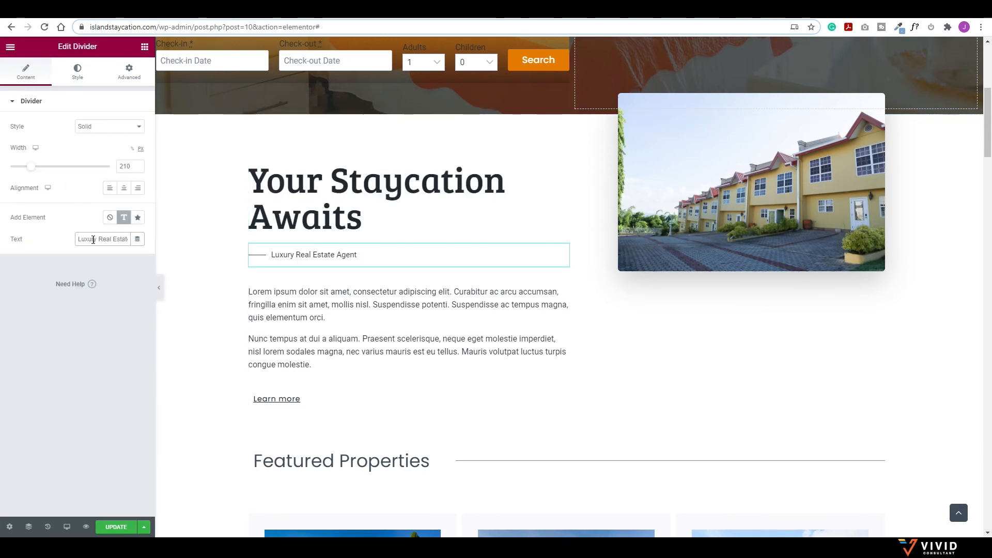
pyautogui.hotkey('ctrl', 'a')
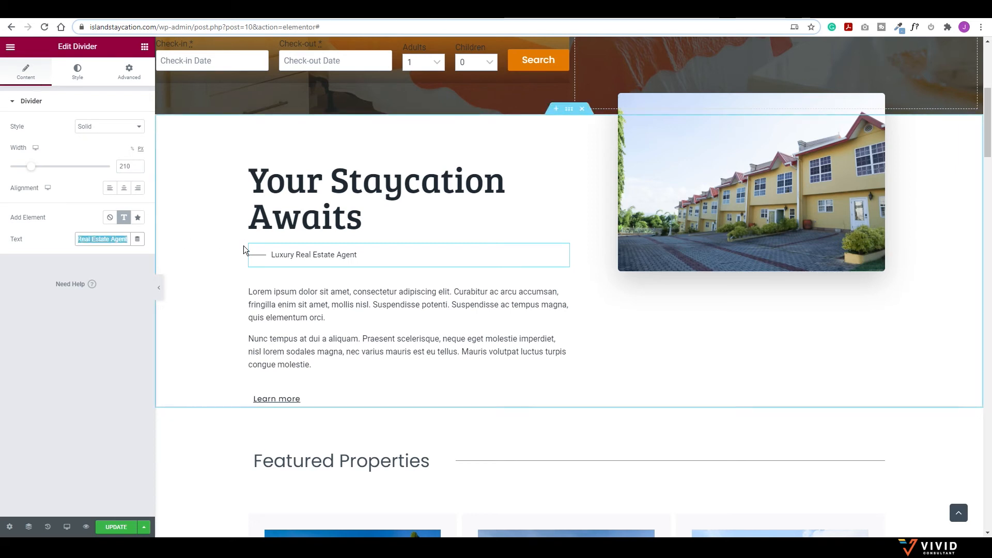
pyautogui.write('Signal Hill')
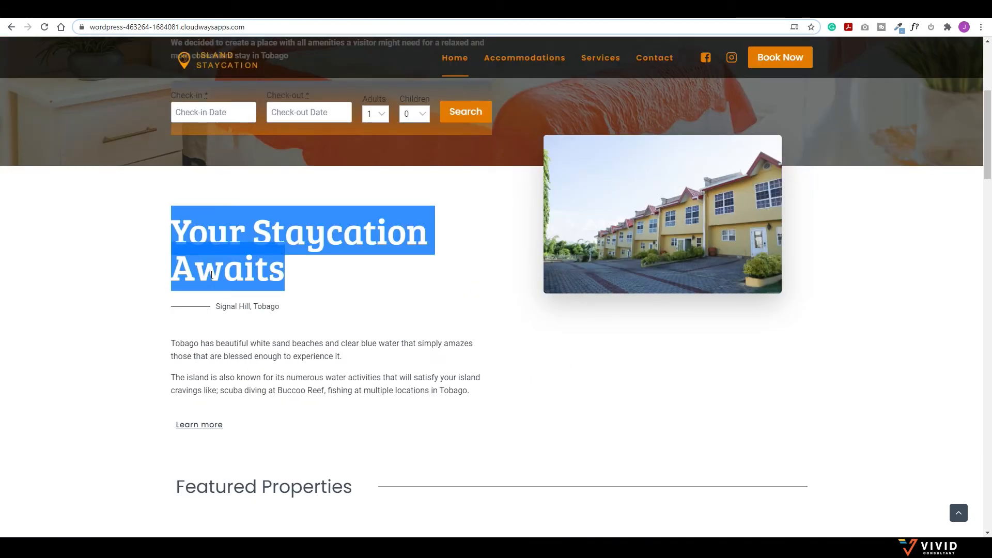
pyautogui.click(225, 373)
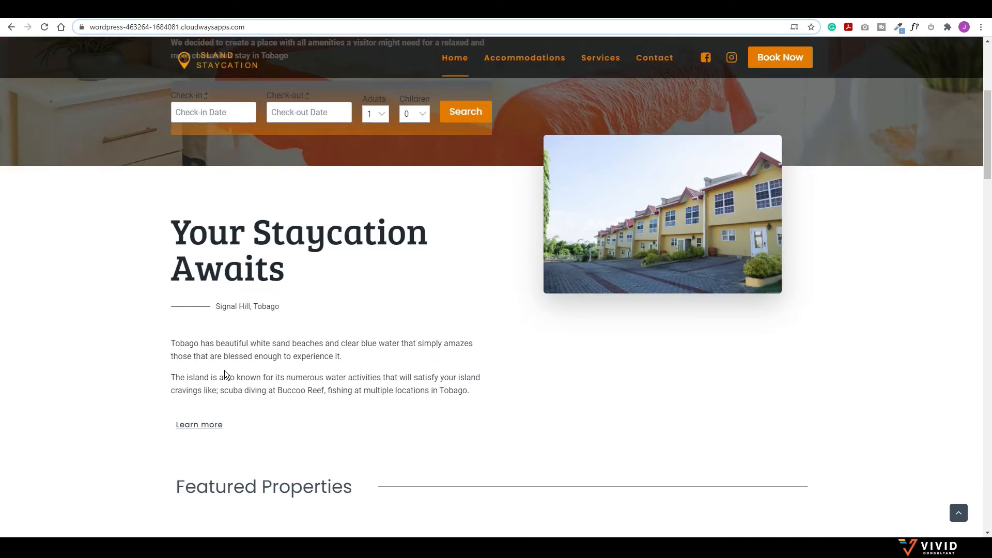
pyautogui.moveTo(474, 394); pyautogui.dragTo(173, 343)
pyautogui.hotkey('ctrl', 'c')
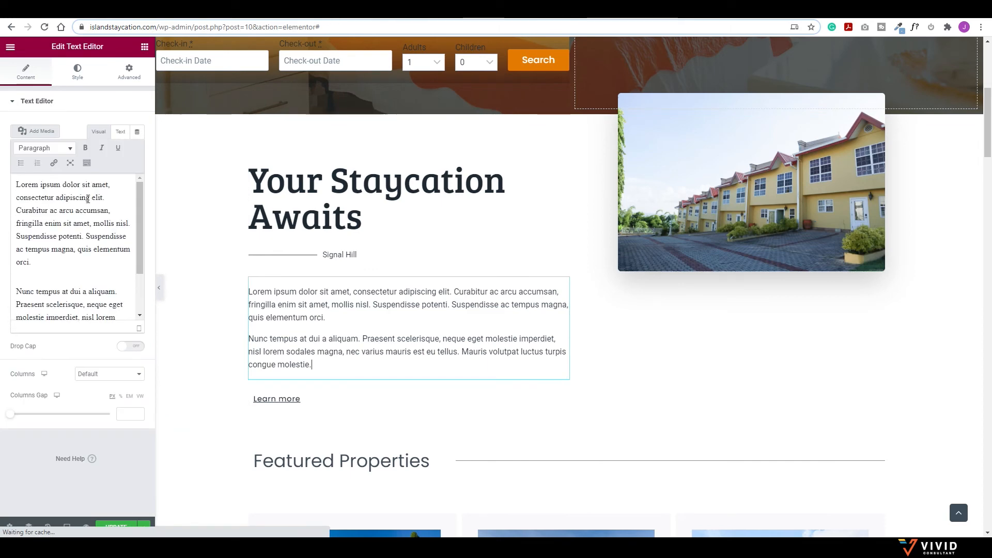
# Step: Replace the Lorem ipsum body text with the copied Tobago paragraphs
pyautogui.click(87, 198)
pyautogui.hotkey('ctrl', 'a')
pyautogui.hotkey('ctrl', 'v')
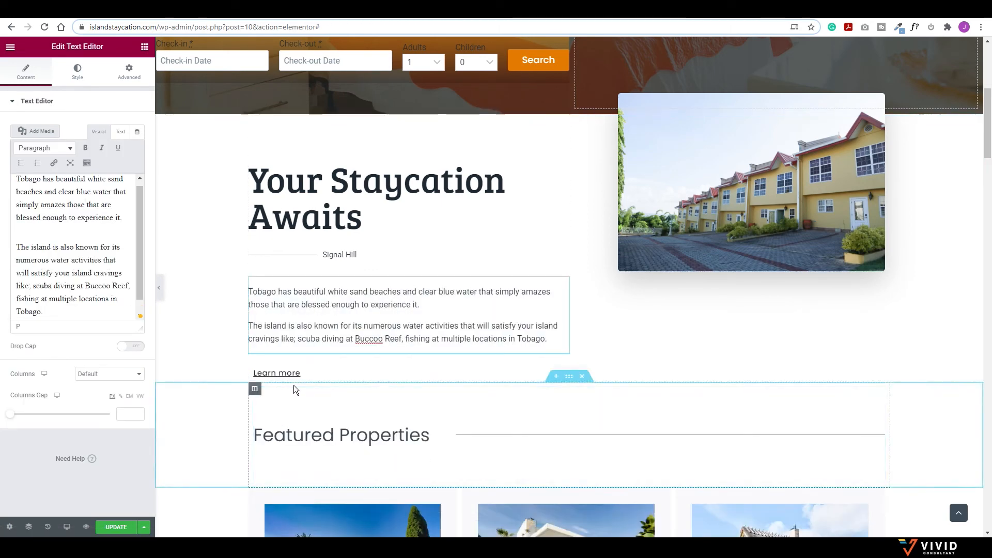
pyautogui.click(308, 372)
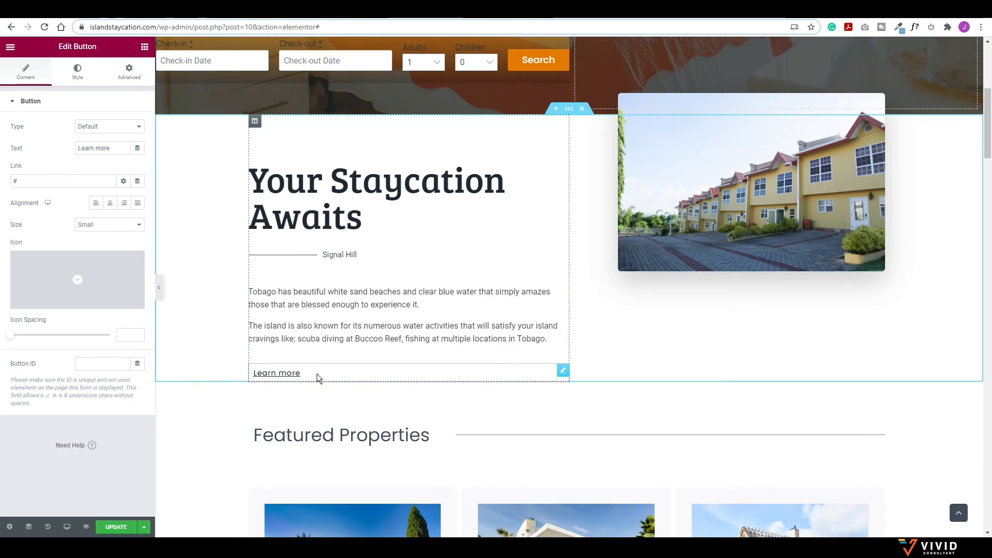
pyautogui.scroll(5, 351, 356)
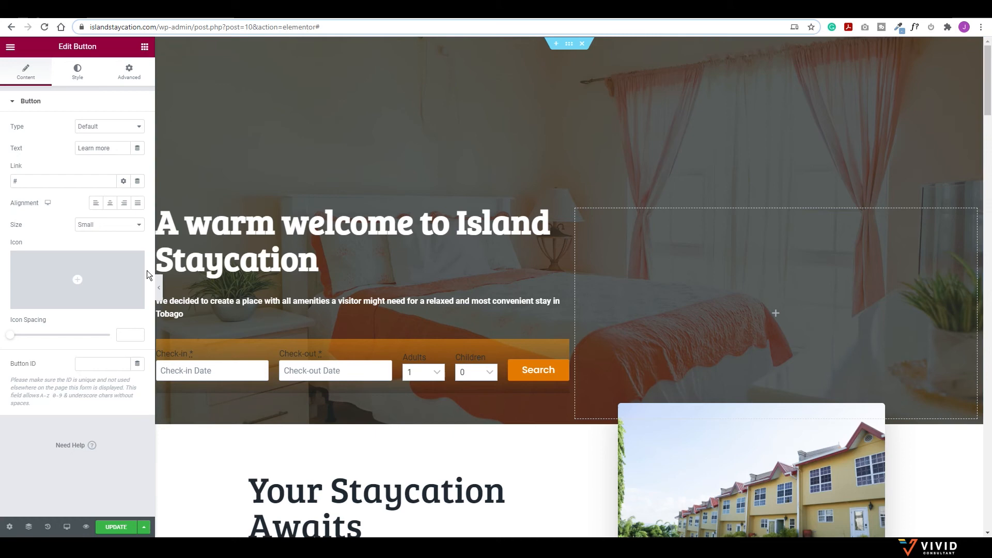
pyautogui.click(159, 287)
pyautogui.scroll(-5, 252, 433)
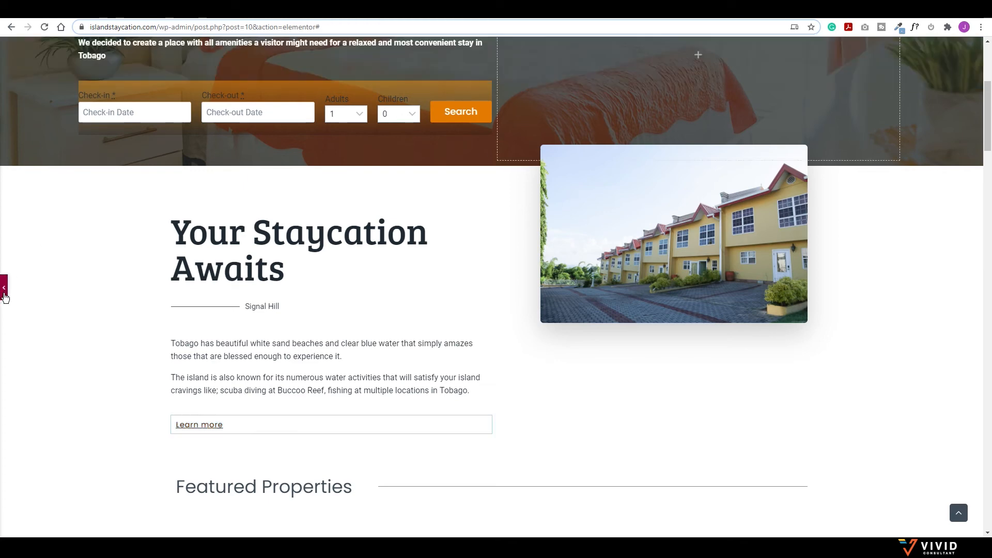
# Step: Link the Learn more button to the About page and update the page
pyautogui.click(310, 429)
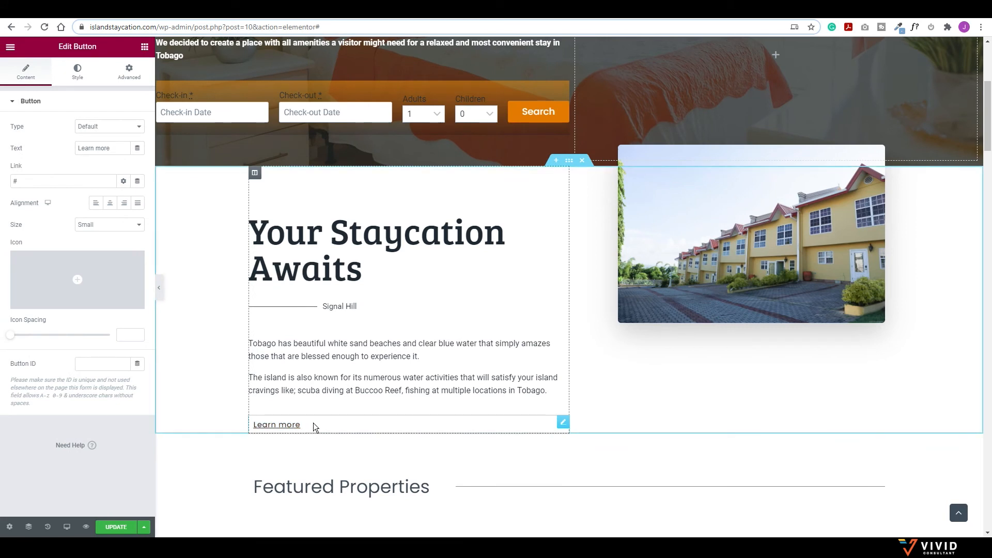
pyautogui.click(23, 183)
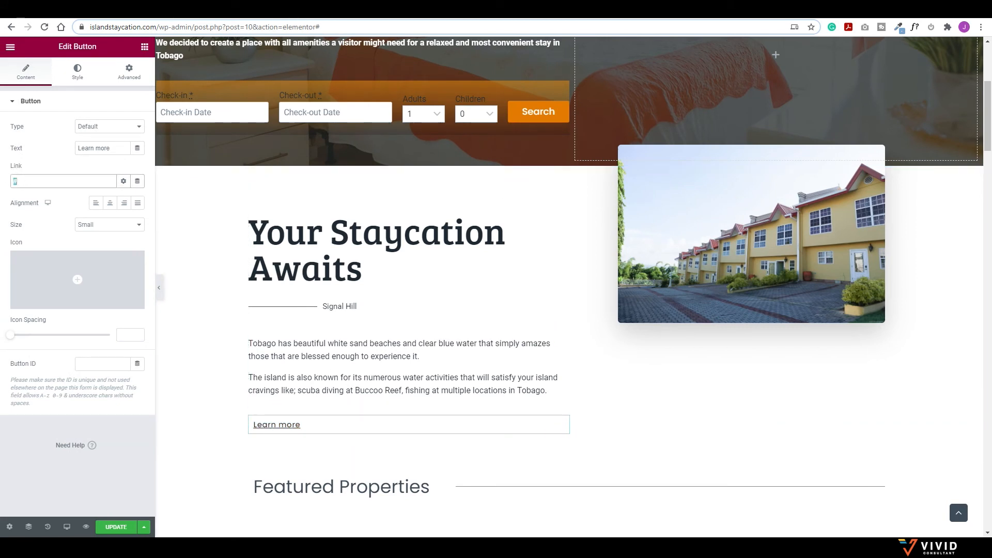
pyautogui.write('about')
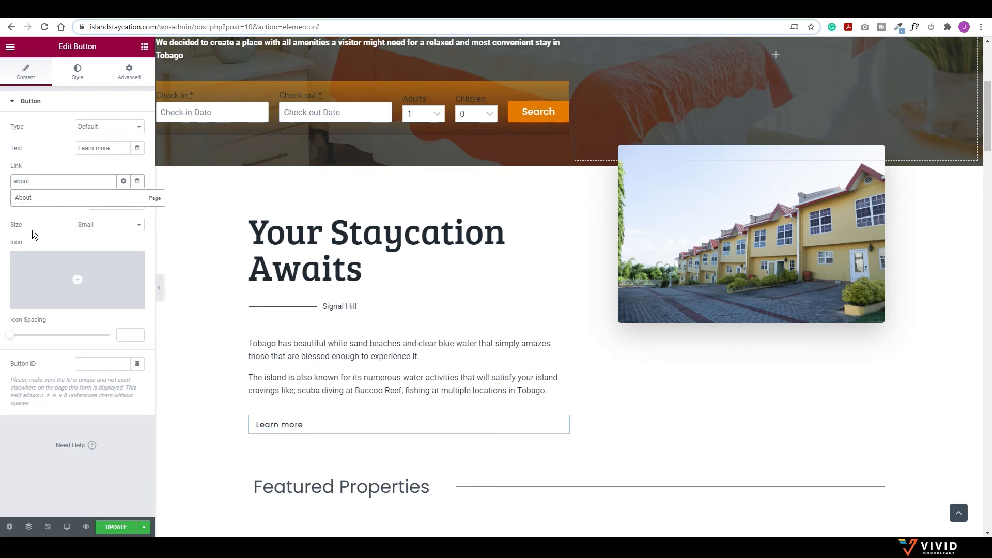
pyautogui.click(31, 199)
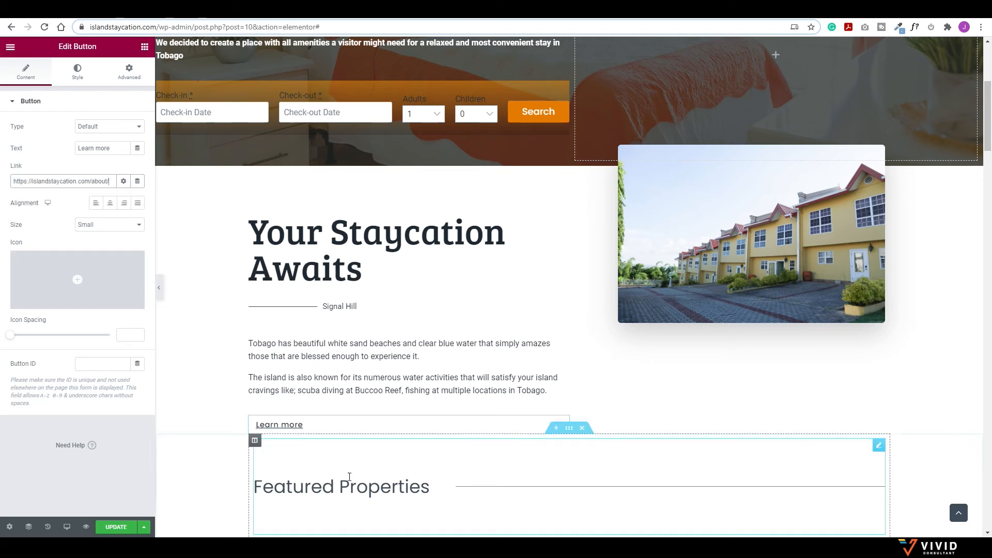
pyautogui.scroll(5, 512, 201)
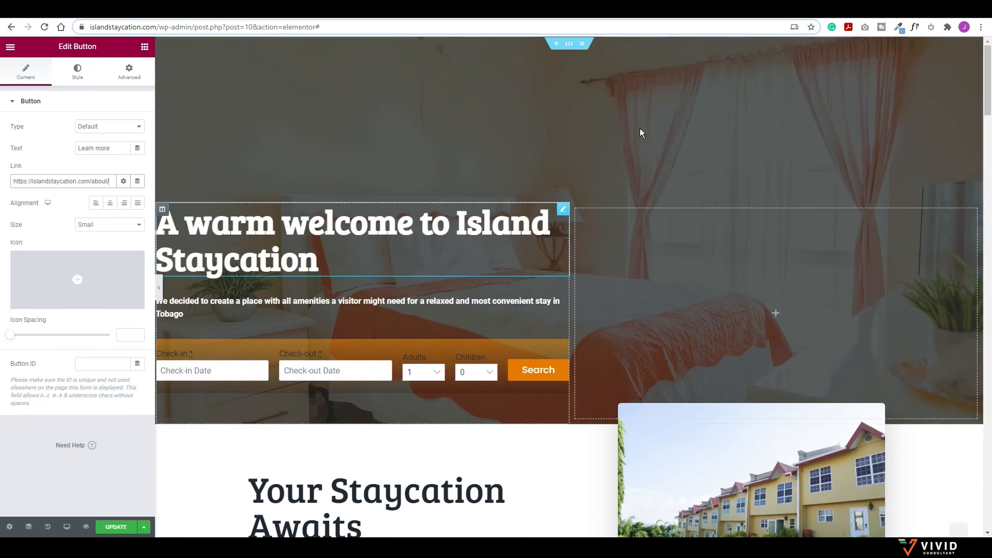
pyautogui.scroll(-4, 394, 327)
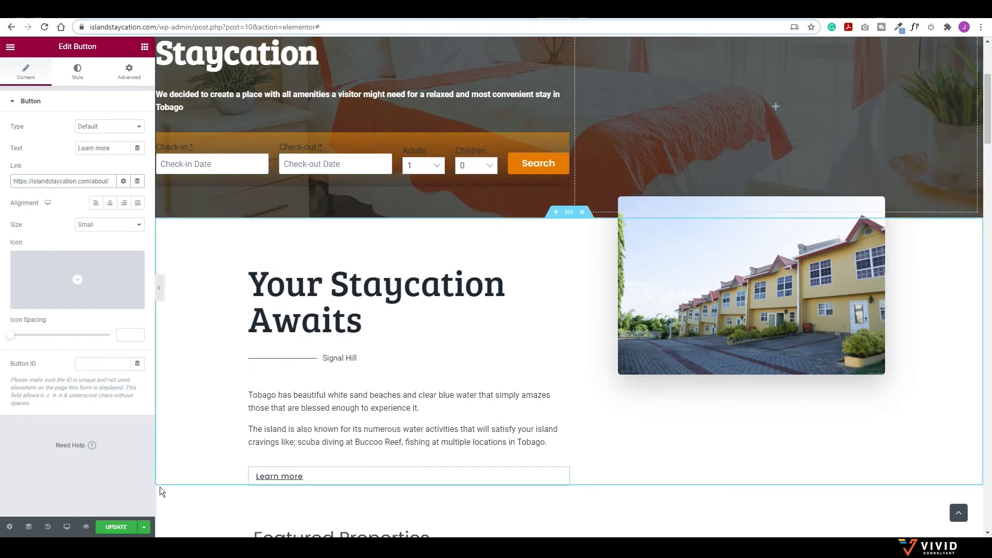
pyautogui.click(119, 527)
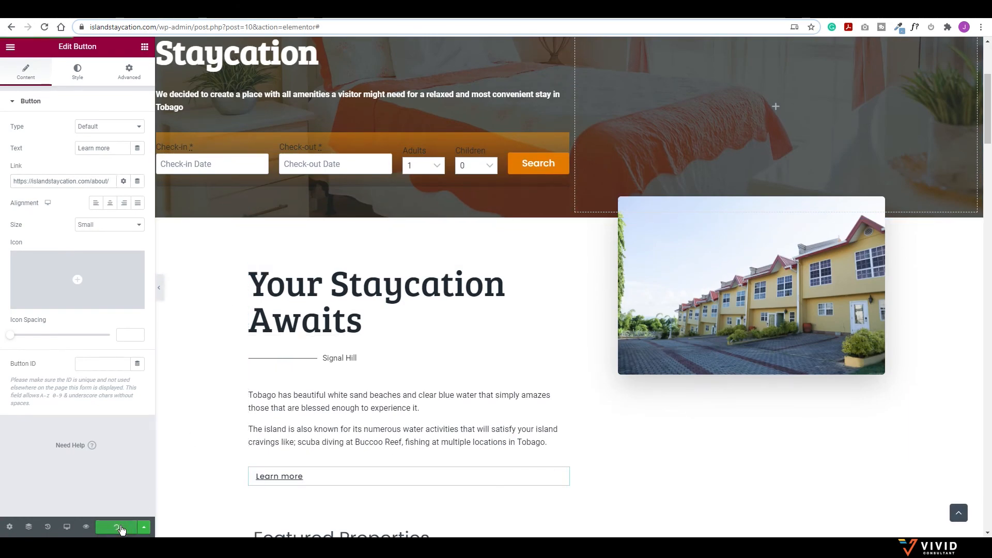
pyautogui.scroll(-5, 542, 387)
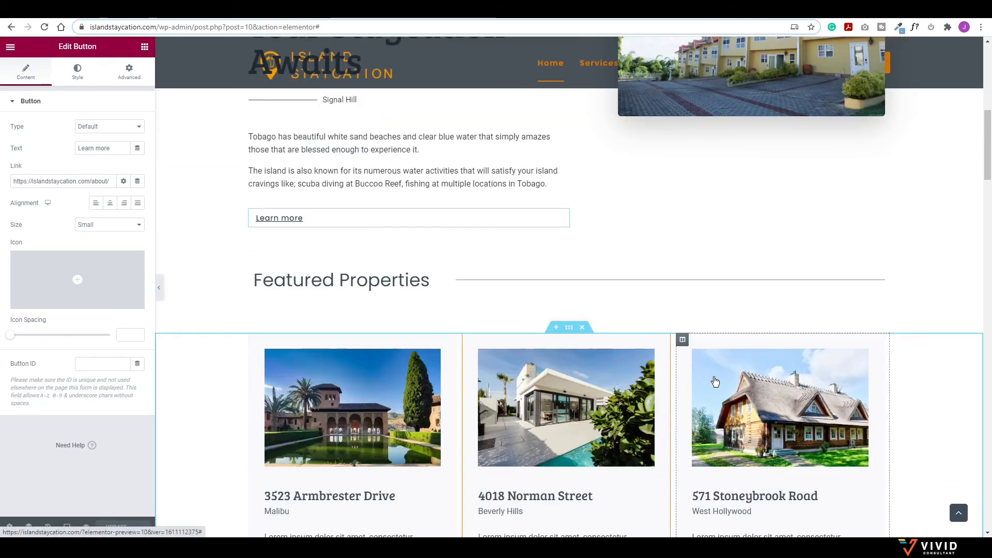
# Step: Scroll to Featured Properties, then return to the Hotel Booking Styles settings
pyautogui.scroll(-3, 479, 342)
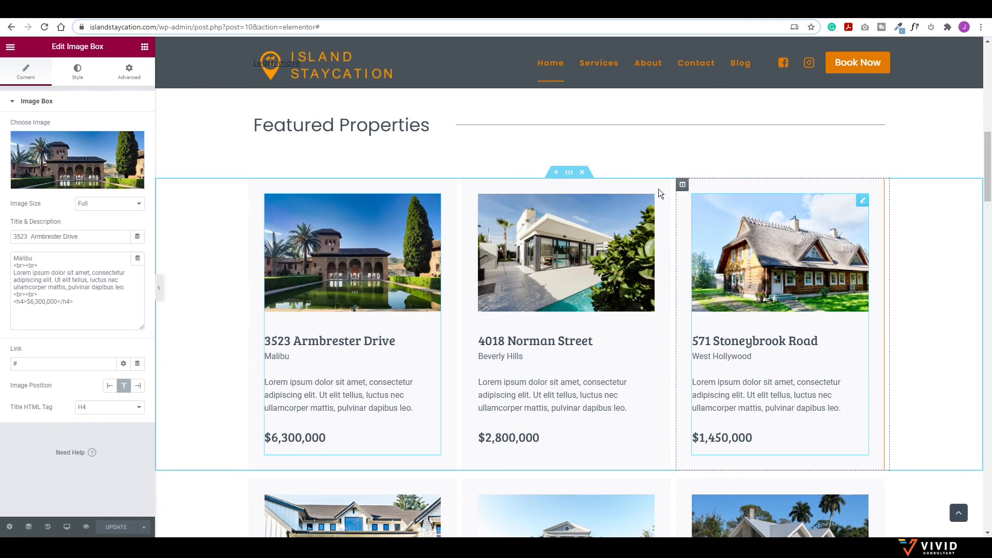
pyautogui.click(138, 18)
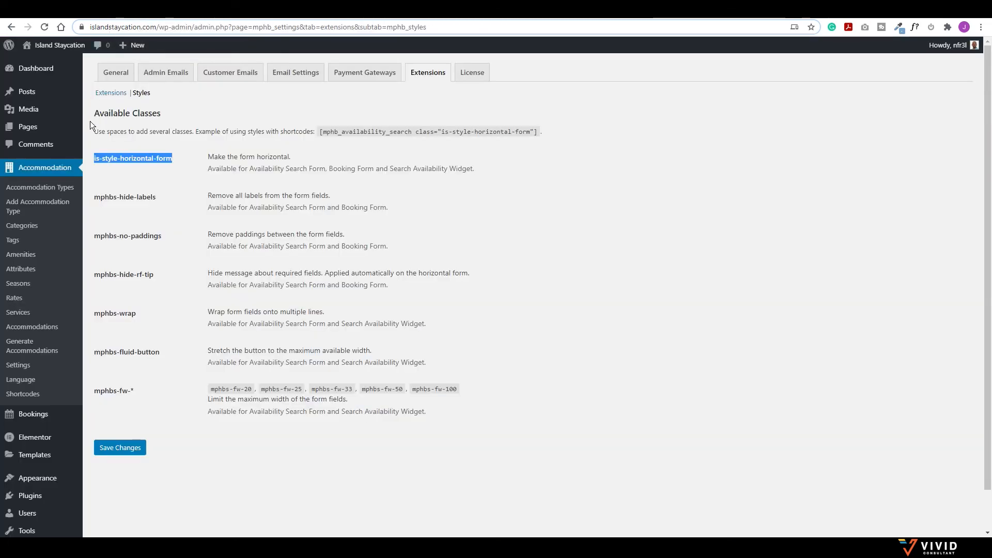
# Step: Look up Poui Villa's accommodation ID, 1264, in the Accommodation Types list
pyautogui.click(33, 191)
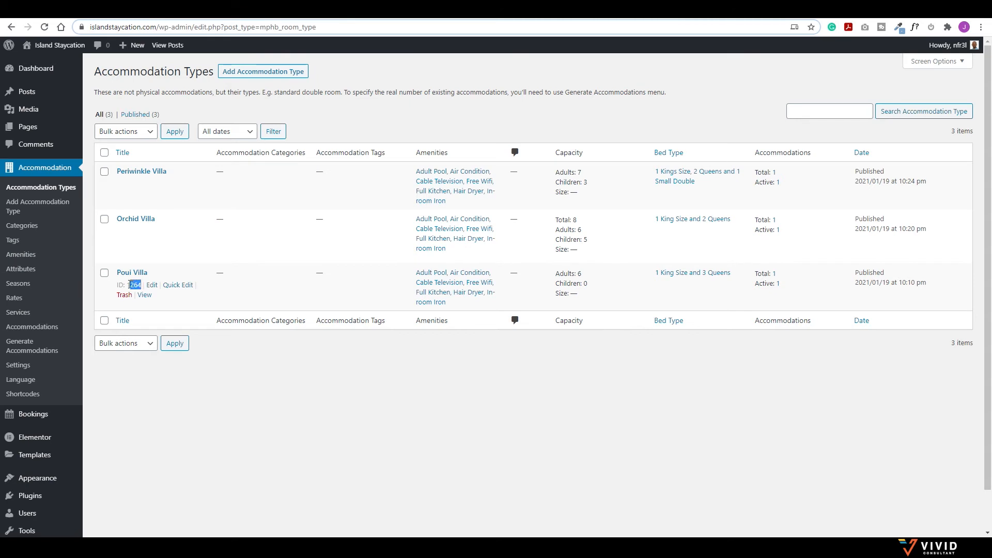
pyautogui.moveTo(130, 294)
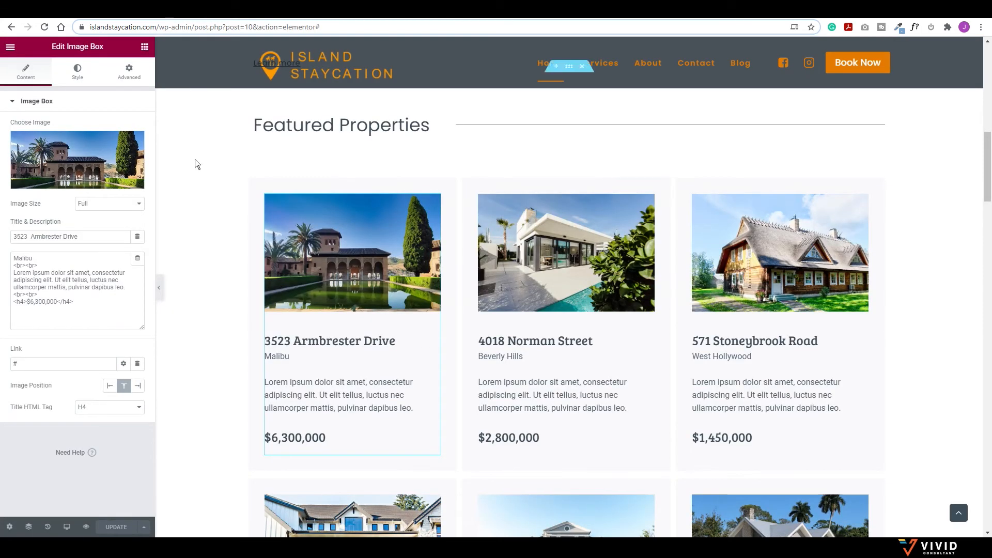
pyautogui.click(145, 47)
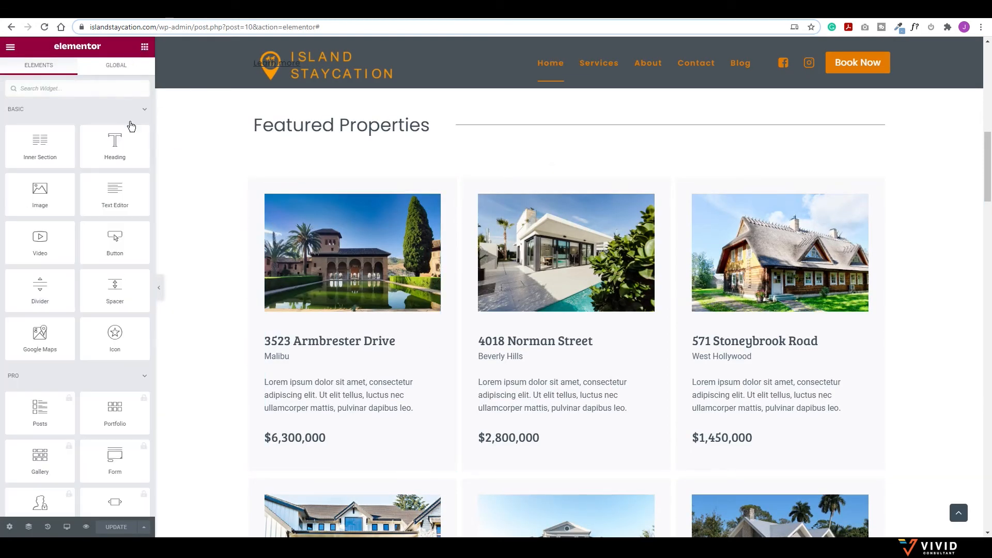
pyautogui.scroll(-15, 88, 263)
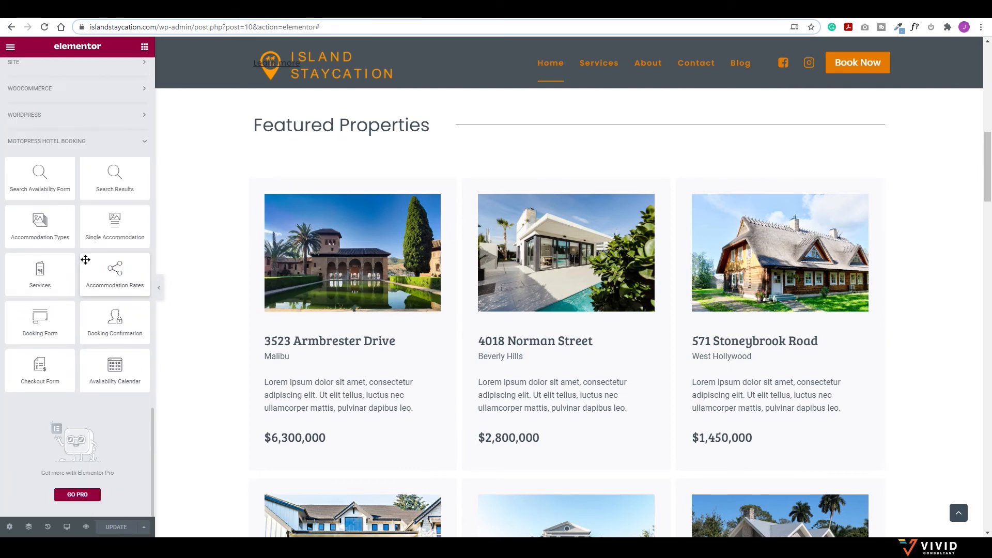
pyautogui.scroll(2, 85, 259)
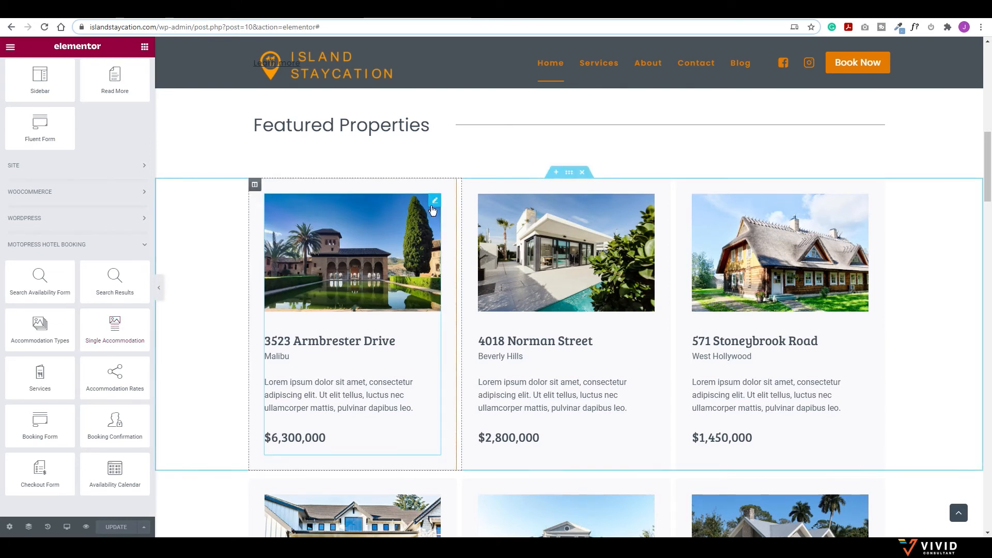
pyautogui.rightClick(435, 203)
pyautogui.click(457, 350)
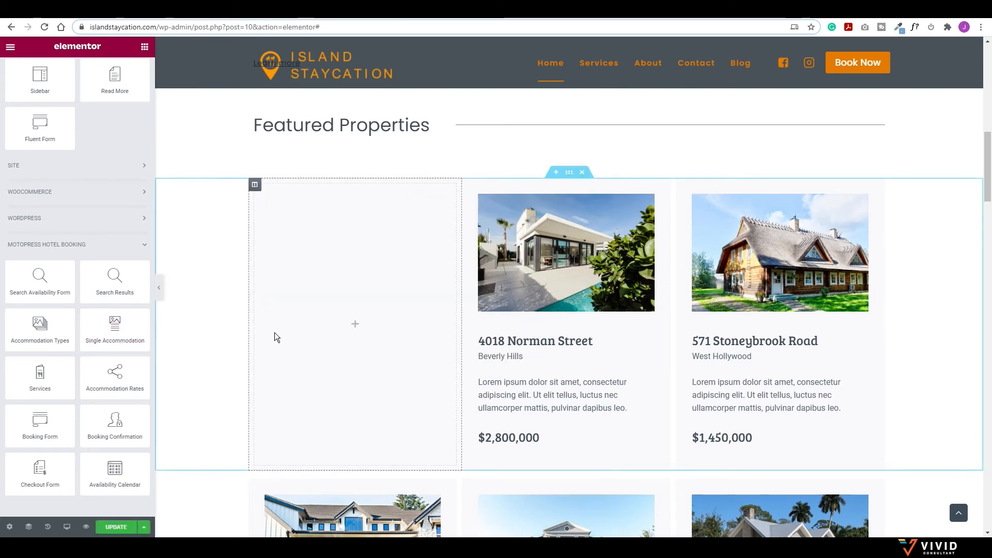
# Step: Place a Single Accommodation widget in the emptied column with ID 1264 and adjust its gallery option
pyautogui.moveTo(100, 336); pyautogui.dragTo(358, 291)
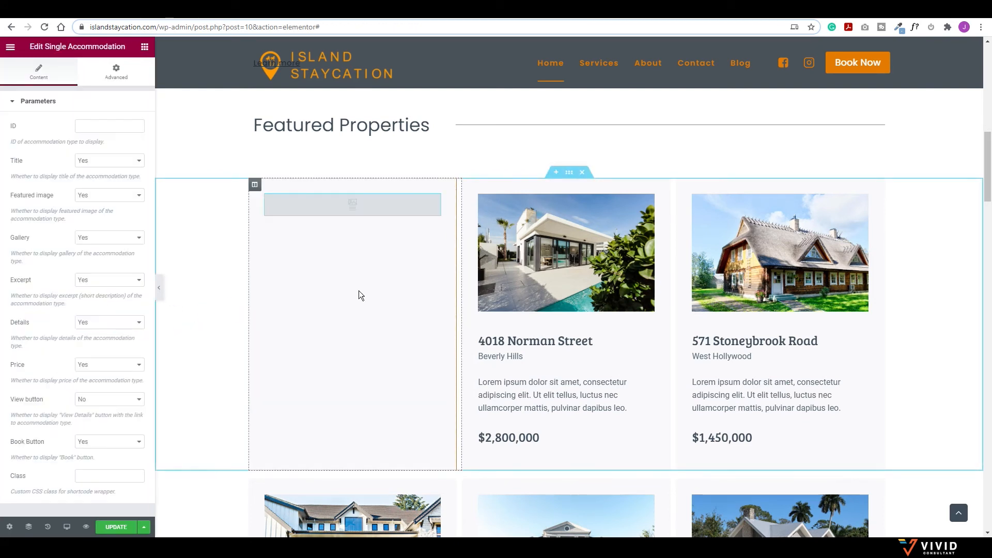
pyautogui.click(88, 125)
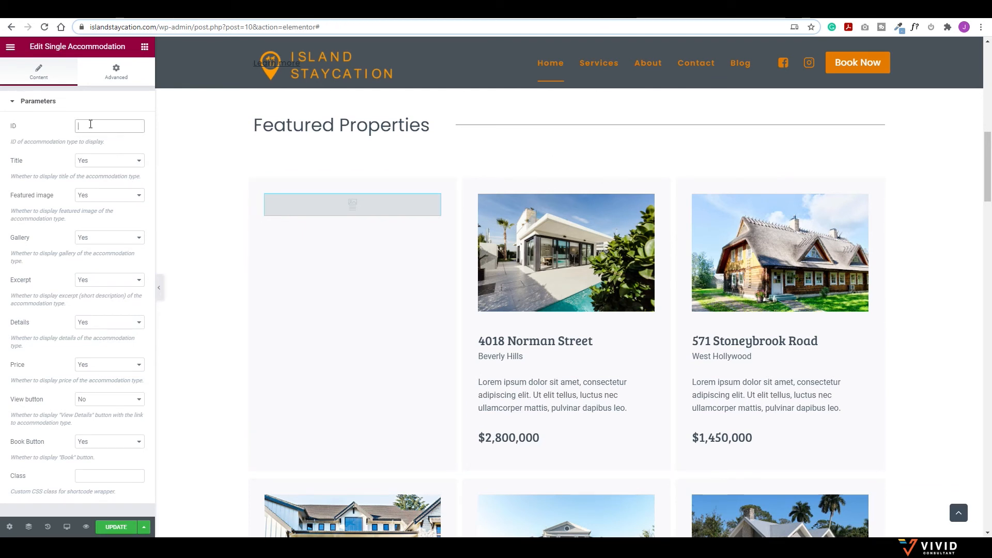
pyautogui.write('1264')
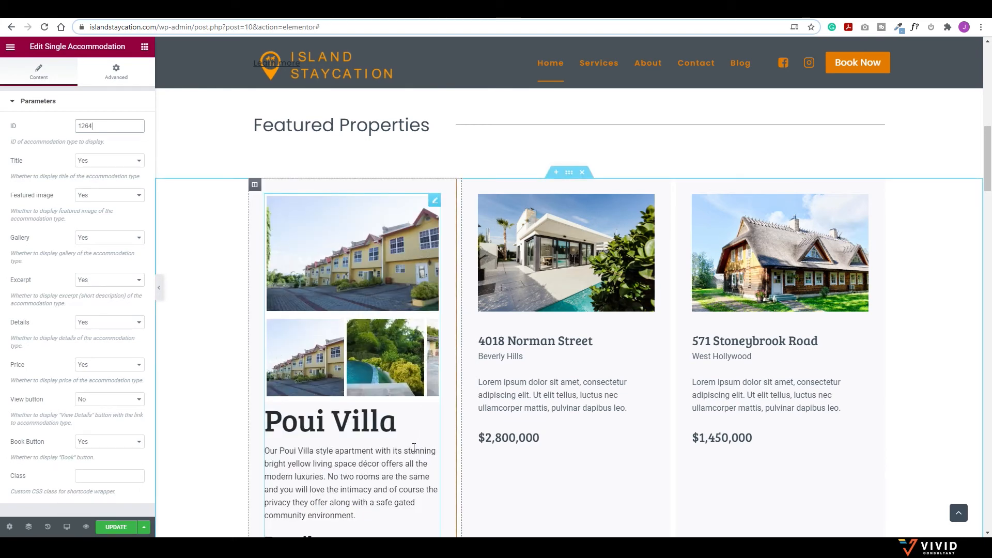
pyautogui.click(111, 240)
# Step: Set Poui Villa's Gallery to Yes and preview the carousel's next and previous images
pyautogui.click(109, 256)
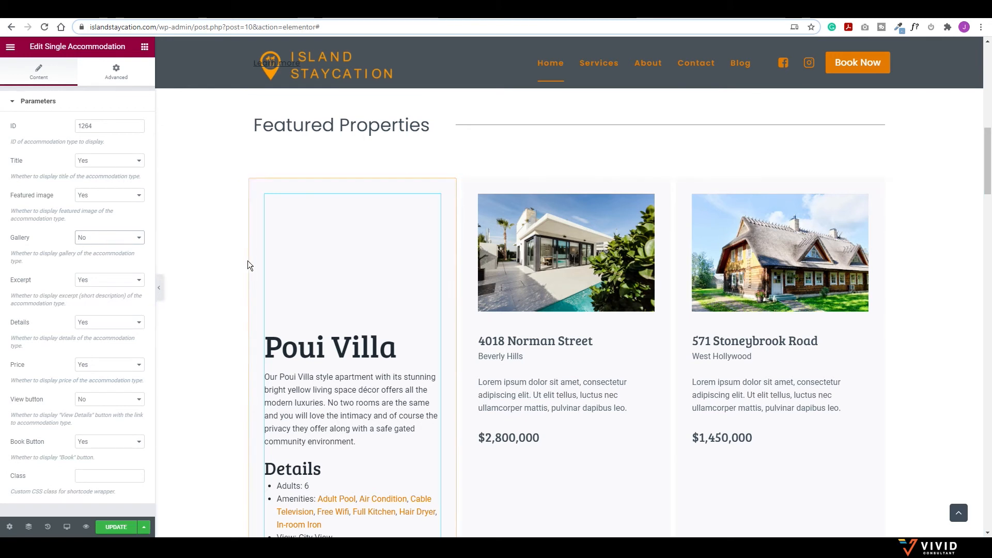
pyautogui.click(98, 239)
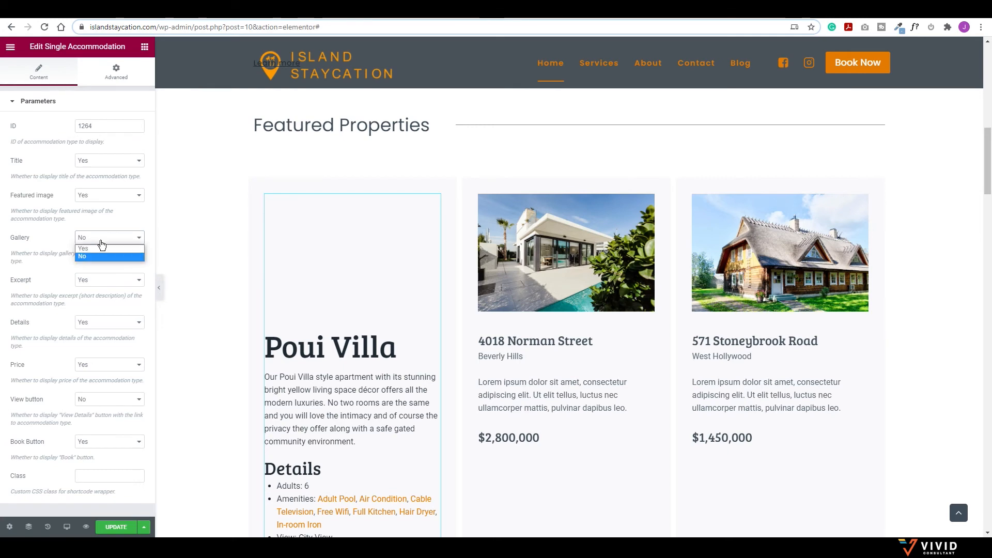
pyautogui.click(89, 249)
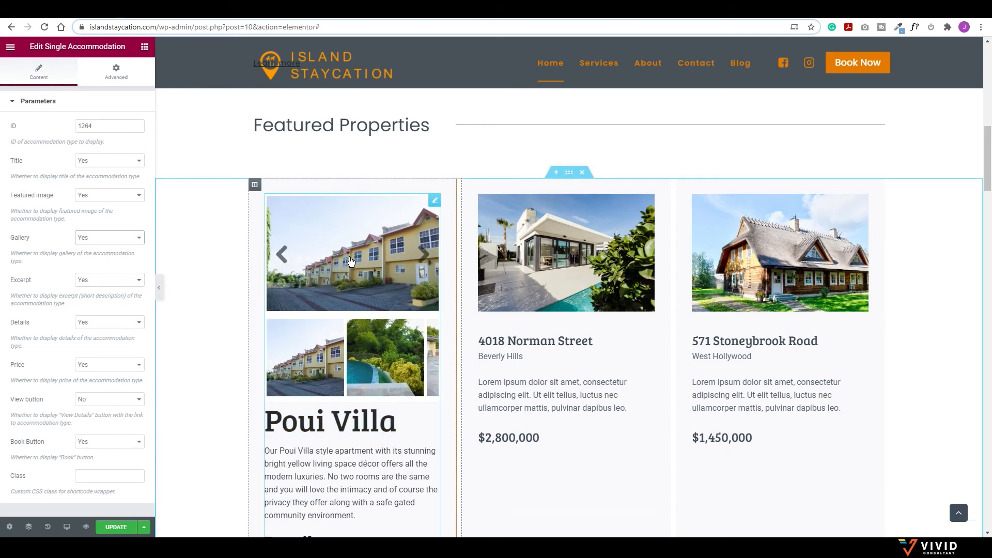
pyautogui.click(423, 256)
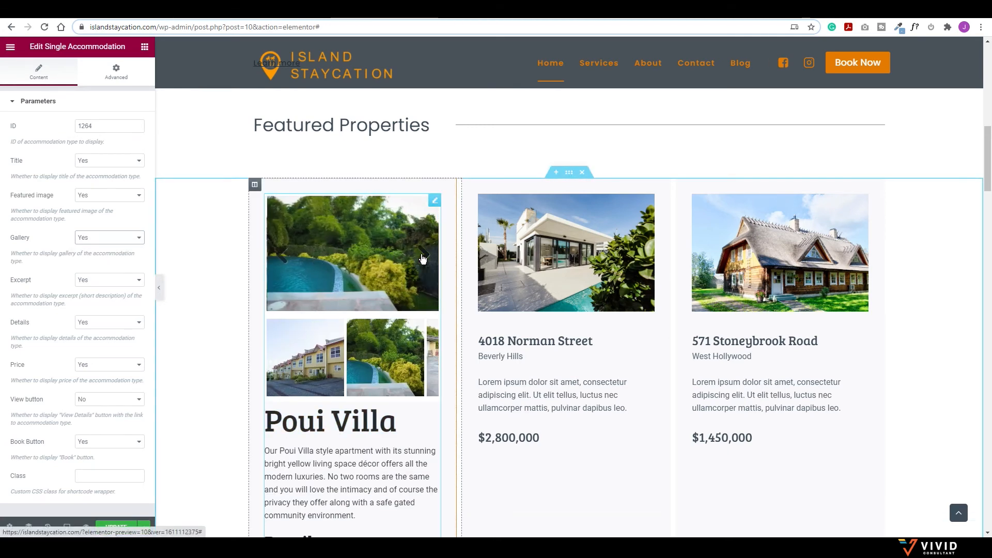
pyautogui.click(281, 262)
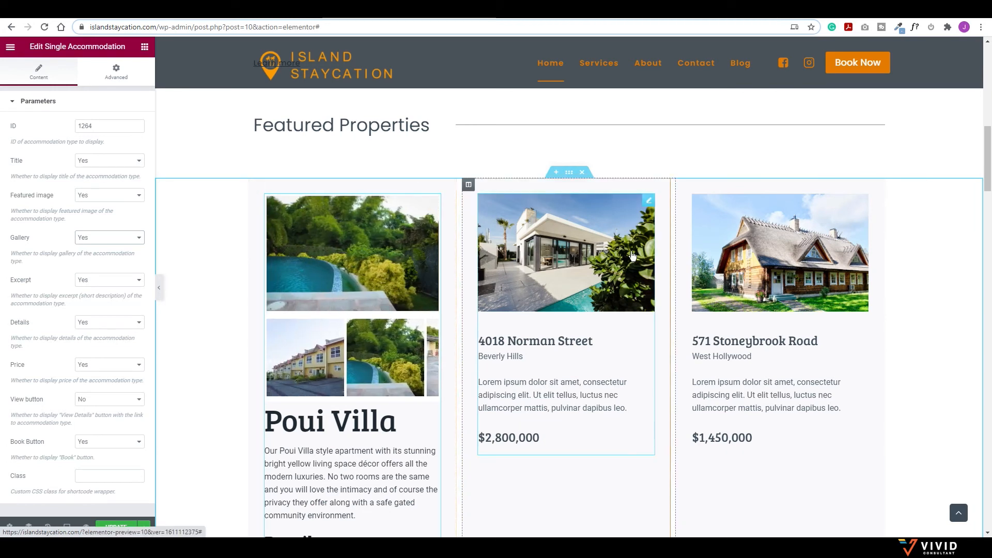
pyautogui.rightClick(646, 203)
pyautogui.click(667, 346)
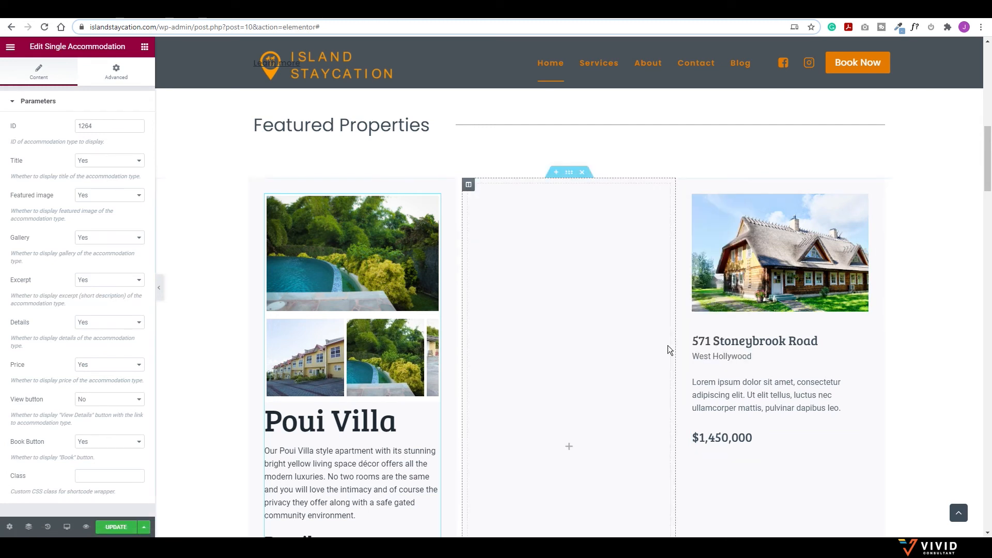
pyautogui.rightClick(861, 199)
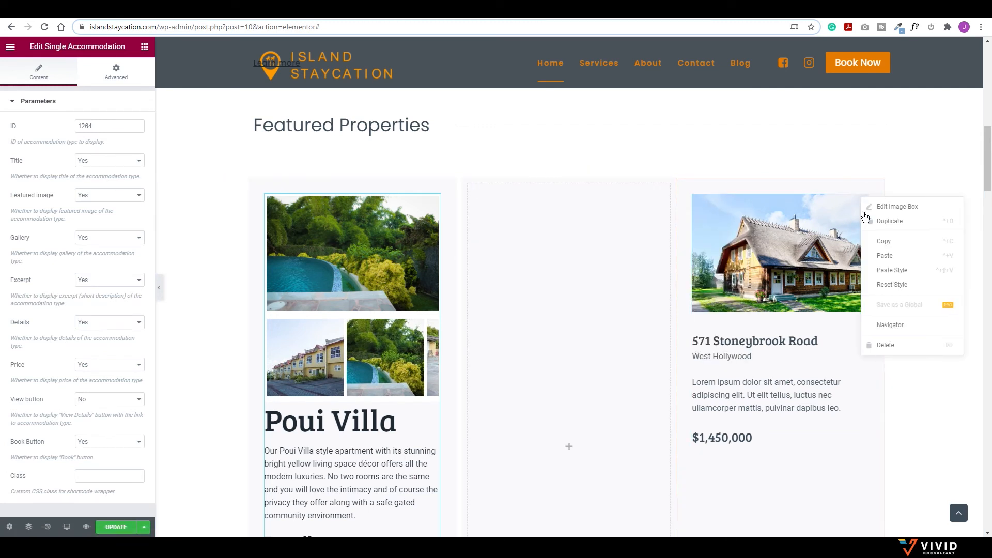
pyautogui.click(885, 345)
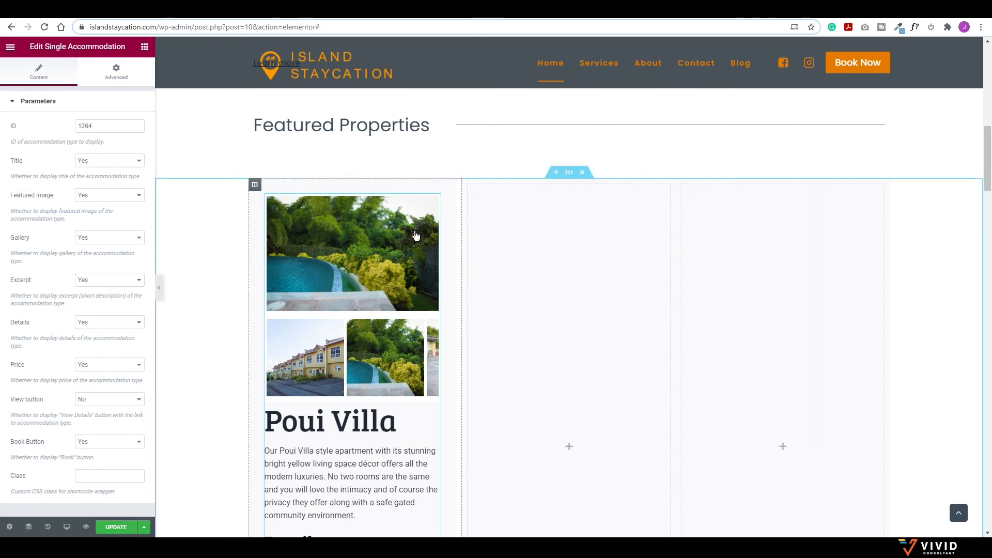
# Step: Copy the Poui Villa widget into the empty middle and third columns
pyautogui.rightClick(434, 204)
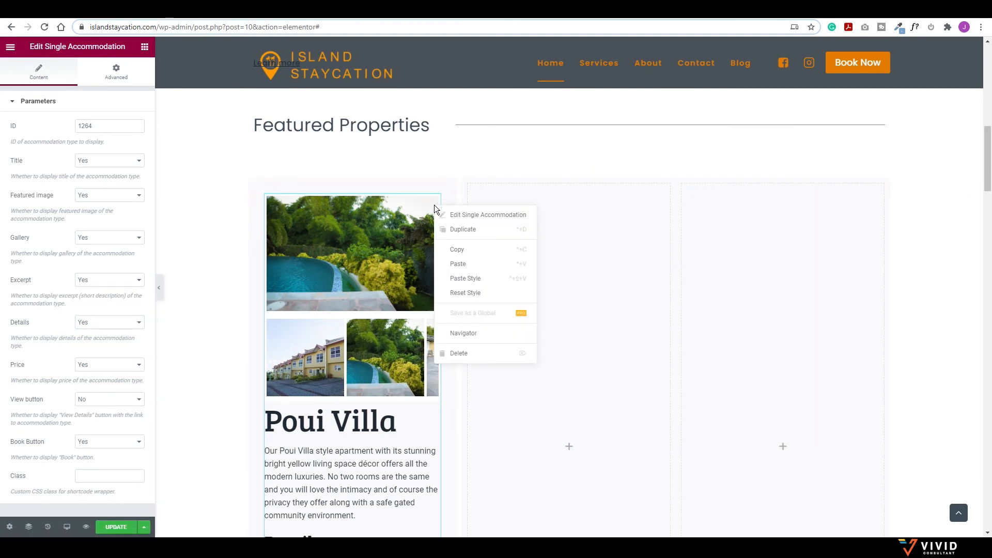
pyautogui.click(457, 250)
pyautogui.rightClick(528, 218)
pyautogui.click(551, 296)
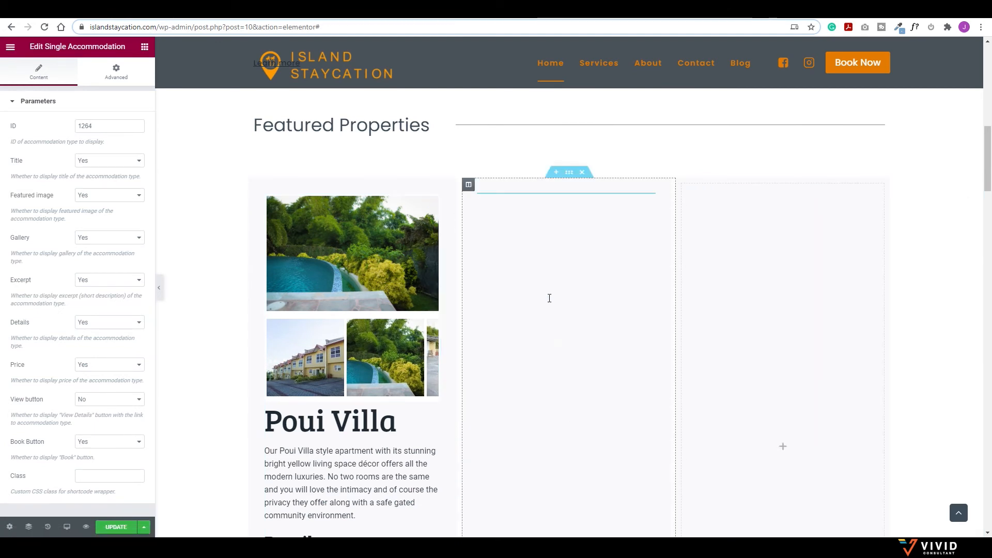
pyautogui.rightClick(743, 223)
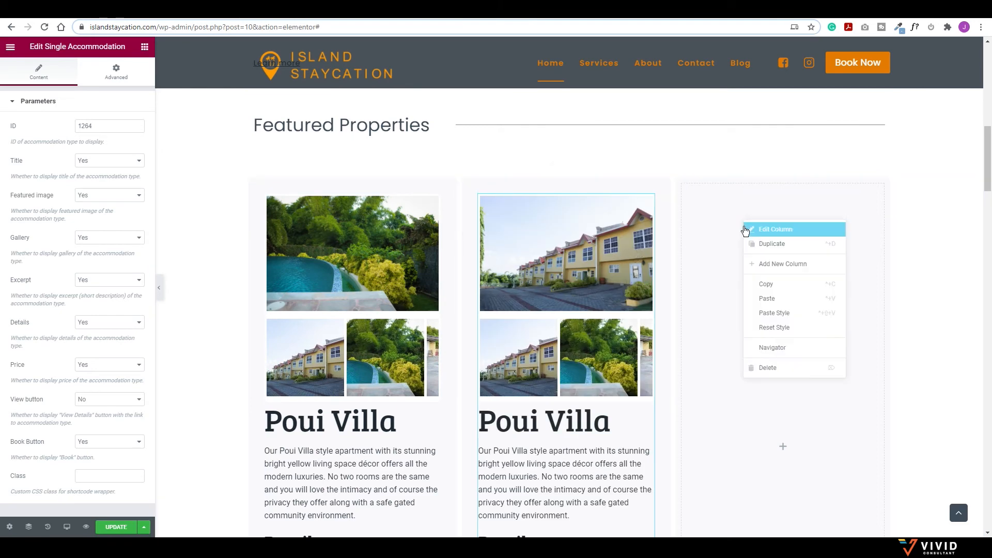
pyautogui.click(769, 298)
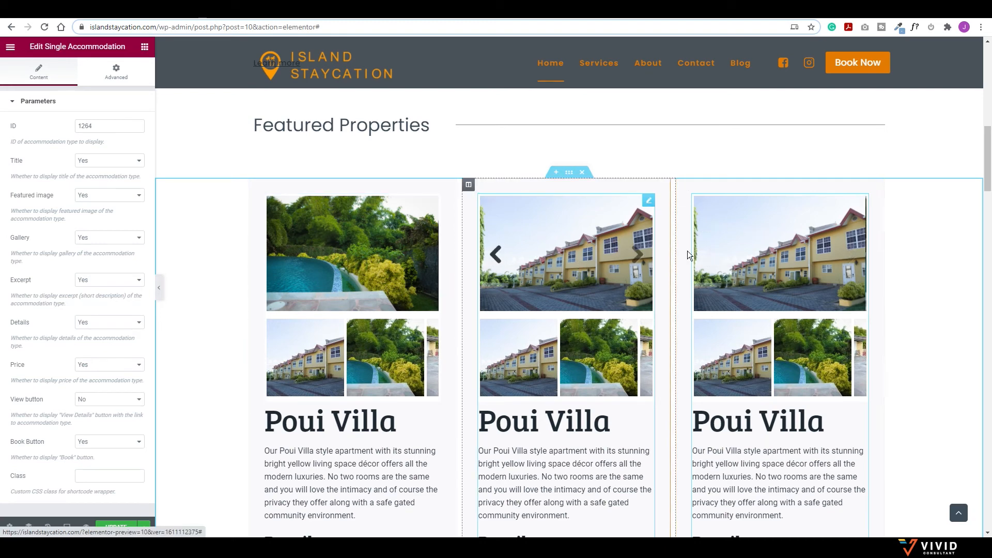
pyautogui.click(89, 18)
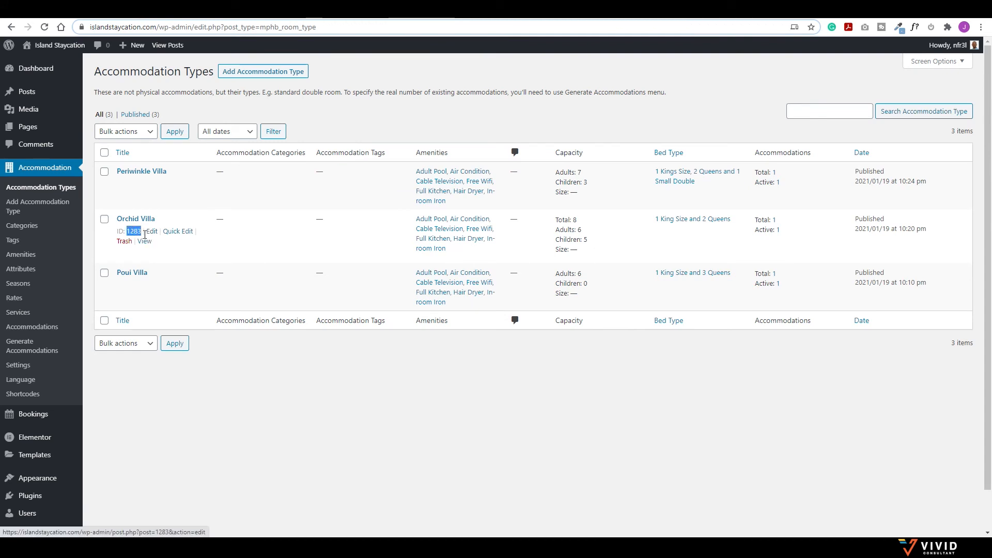
# Step: Change the middle widget to Orchid Villa, ID 1283, with Featured image set to No
pyautogui.click(87, 15)
pyautogui.scroll(-1, 230, 147)
pyautogui.click(106, 128)
pyautogui.press('BackSpace')
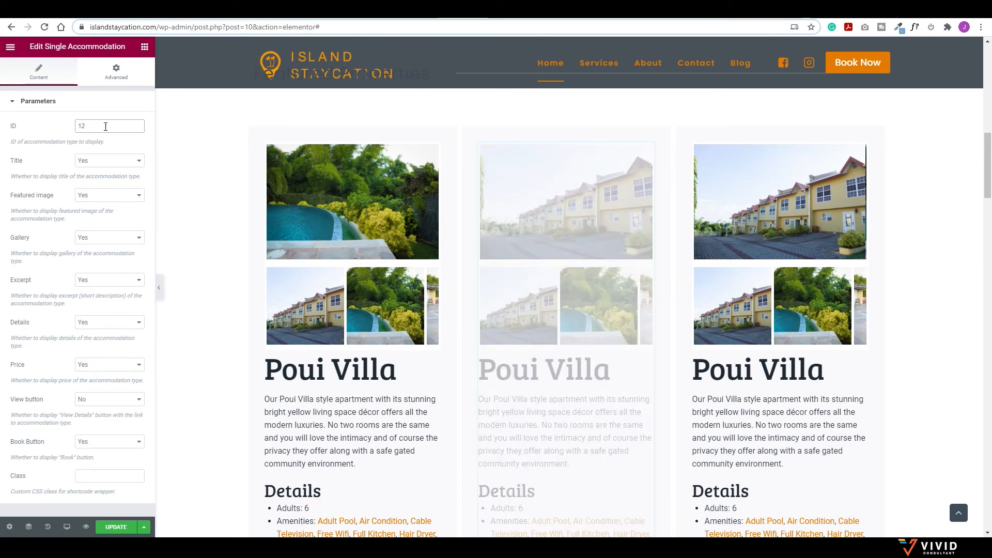
pyautogui.write('83')
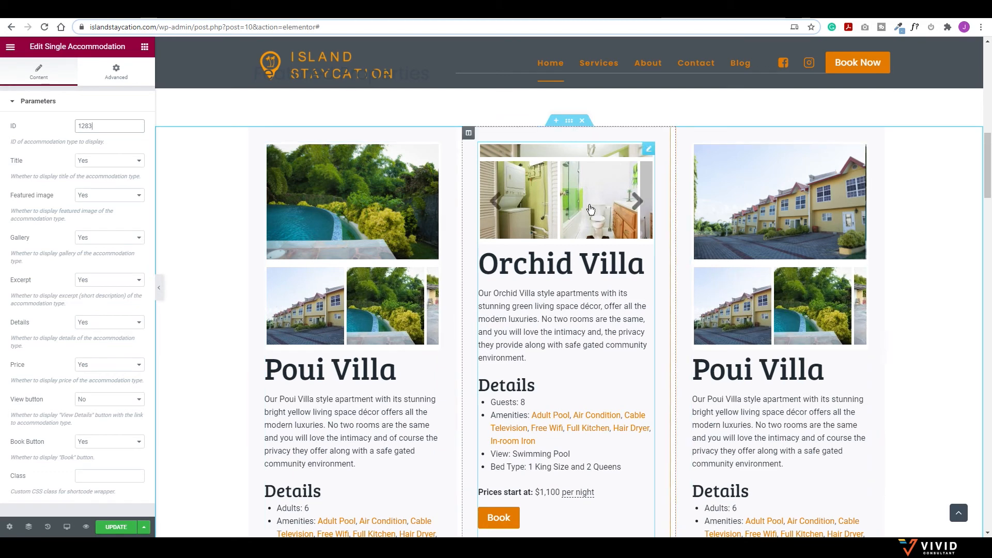
pyautogui.click(101, 196)
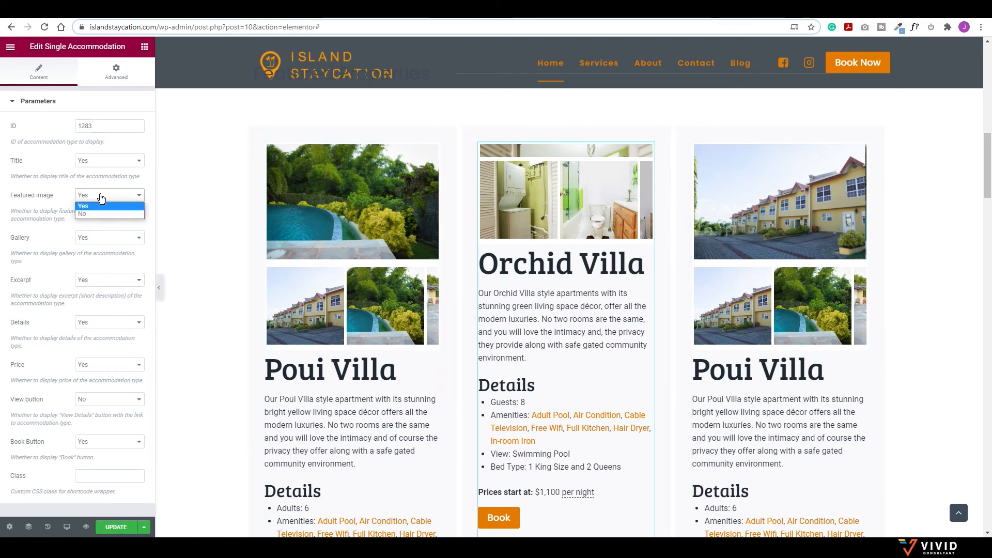
pyautogui.click(86, 213)
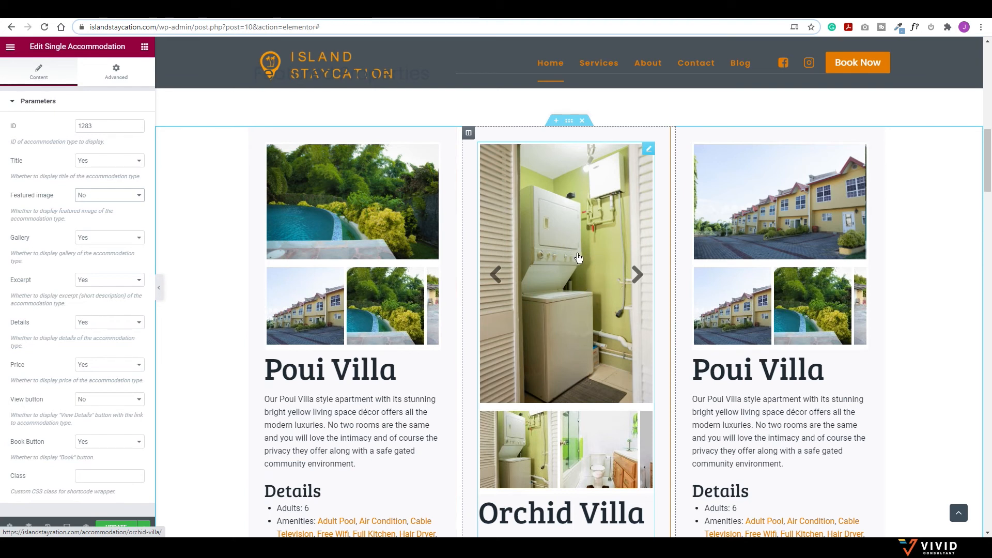
# Step: Select the right-hand Poui Villa widget and check the Accommodation Types list
pyautogui.click(861, 151)
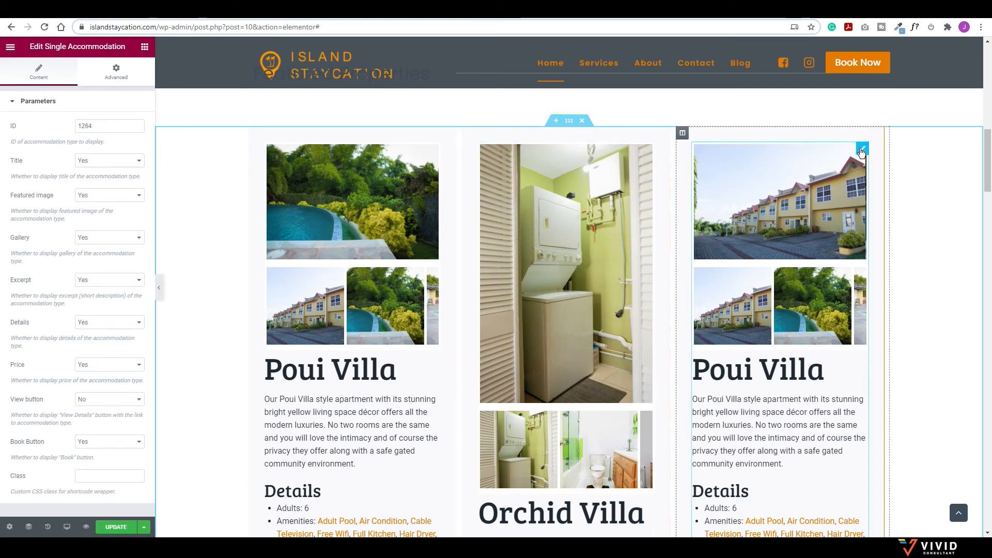
pyautogui.click(140, 18)
pyautogui.moveTo(140, 195)
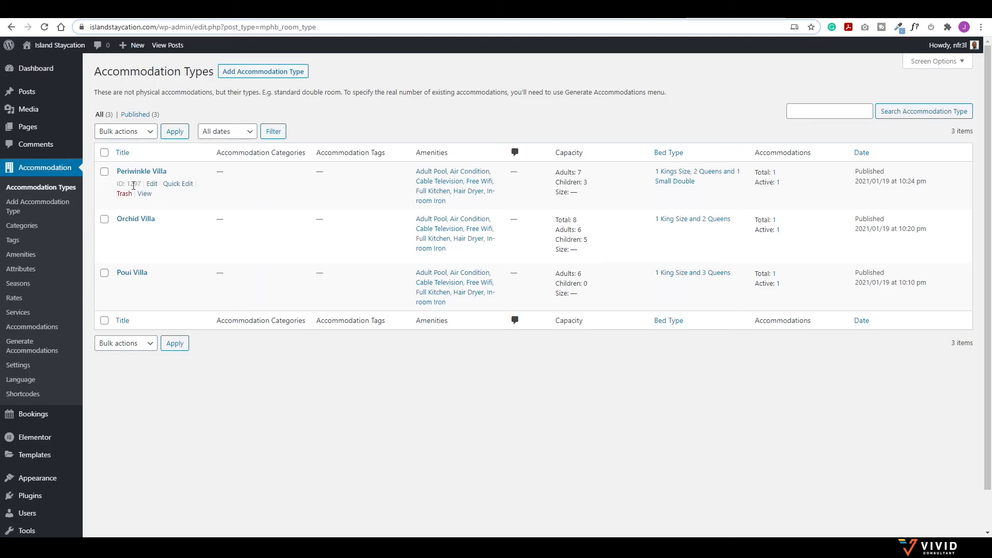
# Step: Set the right widget to Periwinkle Villa, ID 1297, with Featured image No, and save the page
pyautogui.click(77, 17)
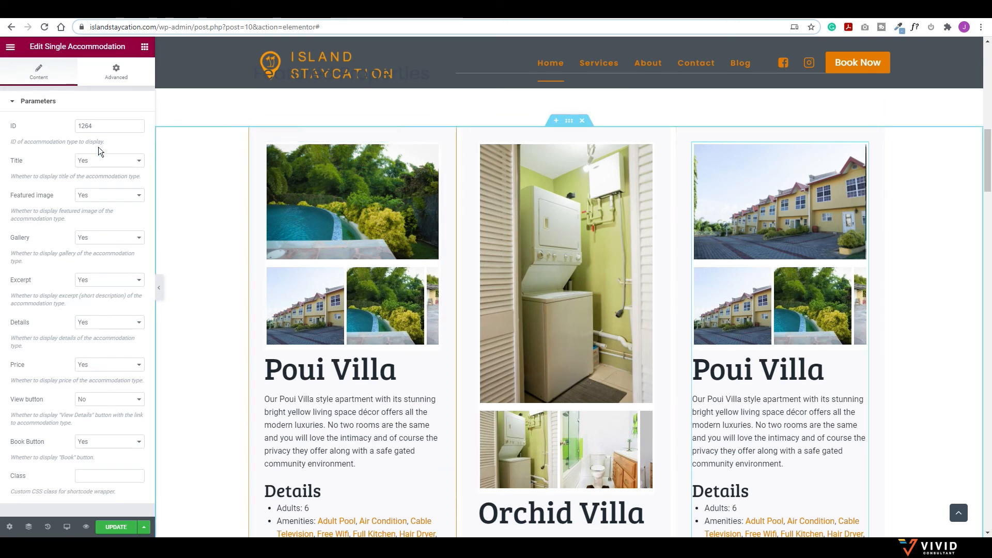
pyautogui.click(107, 126)
pyautogui.press('BackSpace')
pyautogui.press('BackSpace')
pyautogui.write('97')
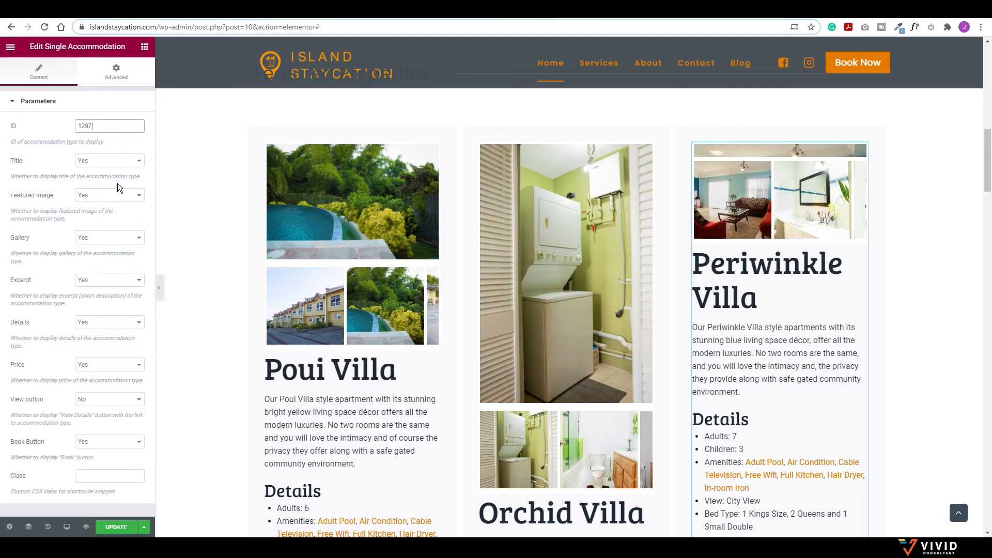
pyautogui.click(109, 196)
pyautogui.click(98, 212)
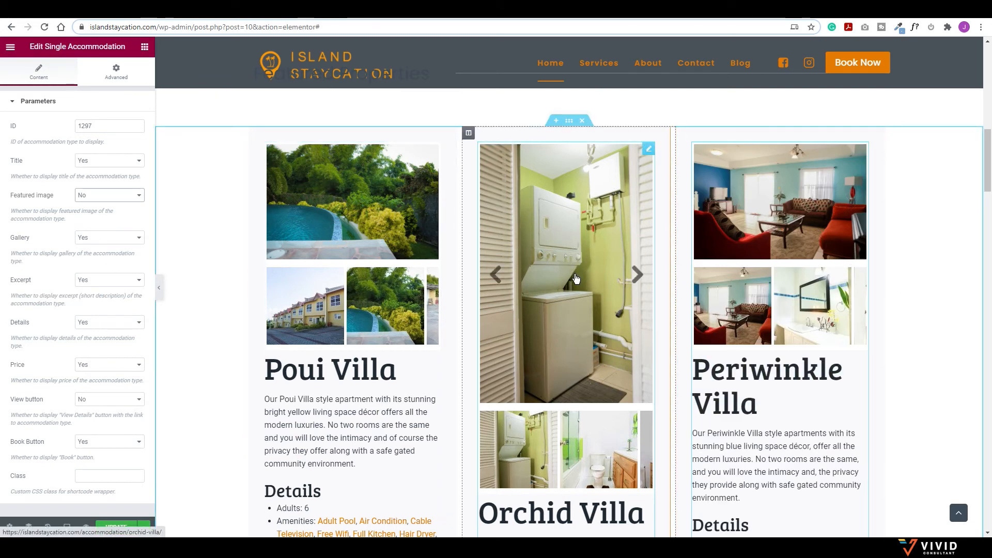
pyautogui.hotkey('ctrl', 's')
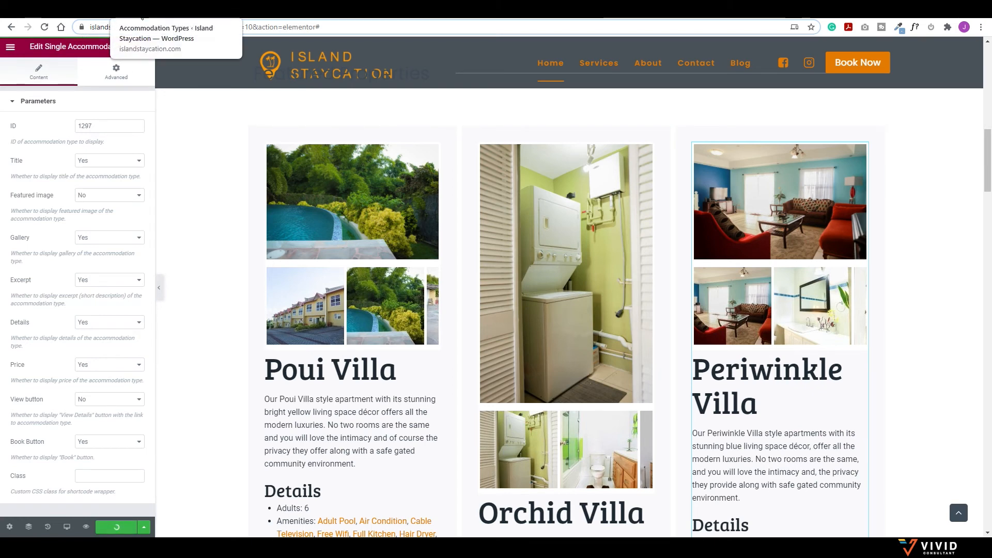
pyautogui.click(145, 9)
# Step: Open Orchid Villa's edit page and its photo gallery window showing 12 images
pyautogui.doubleClick(133, 231)
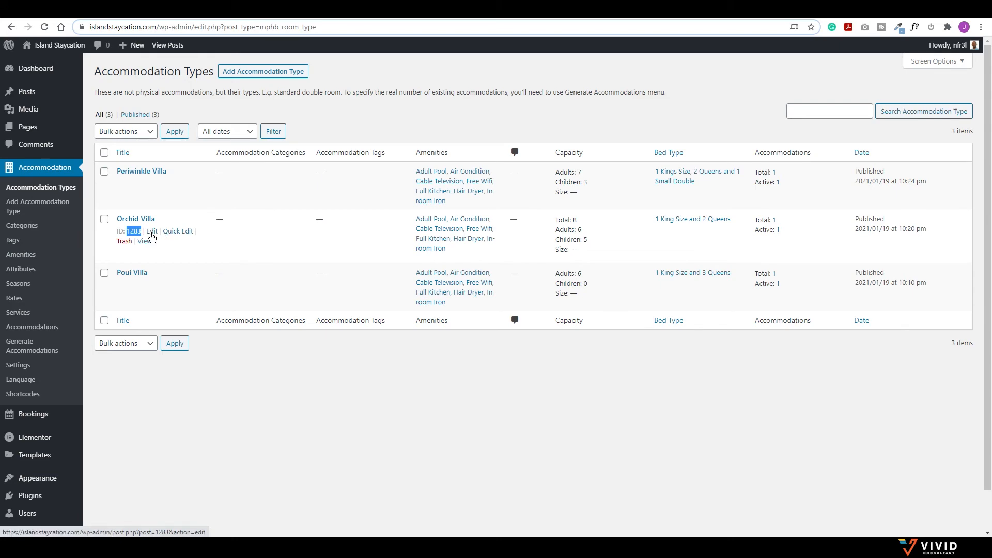
pyautogui.click(151, 232)
pyautogui.scroll(-15, 873, 238)
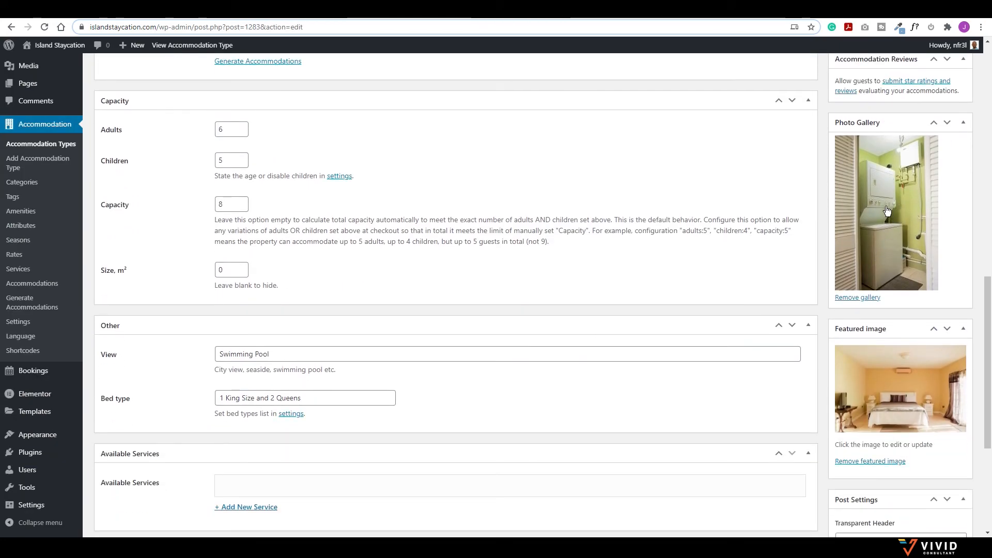
pyautogui.click(887, 222)
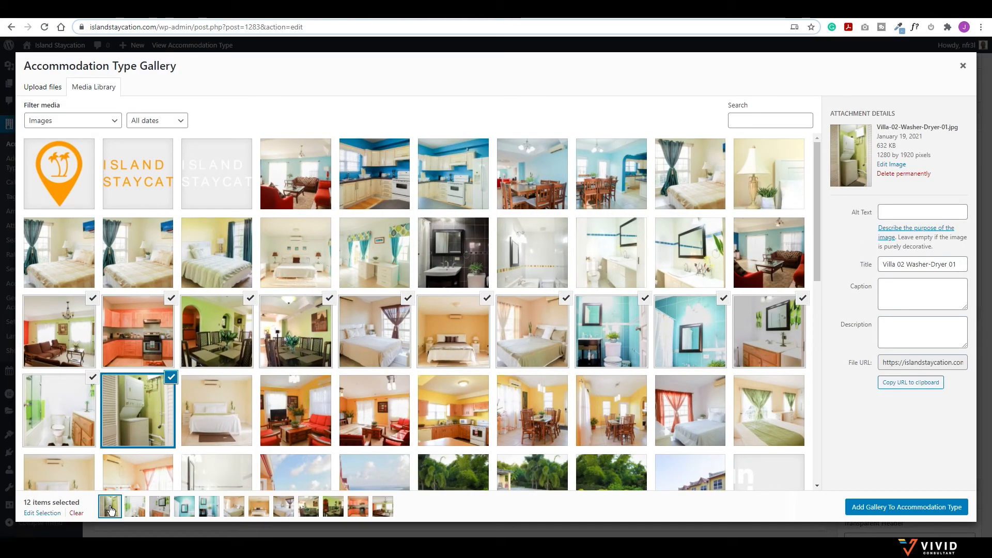
# Step: Reorder Orchid Villa's gallery with two bedroom photos first and bathroom shots last, then apply it
pyautogui.click(42, 513)
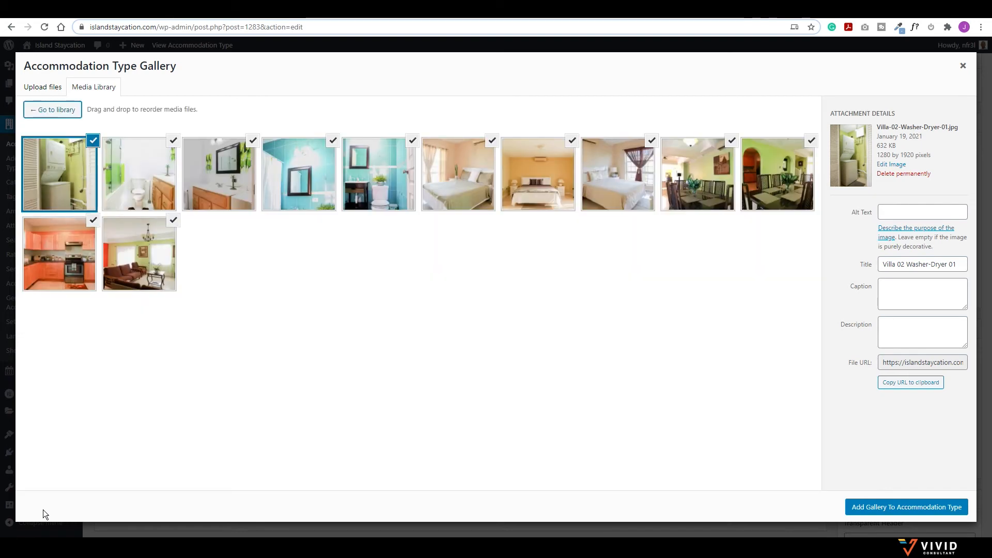
pyautogui.moveTo(473, 186); pyautogui.dragTo(60, 182)
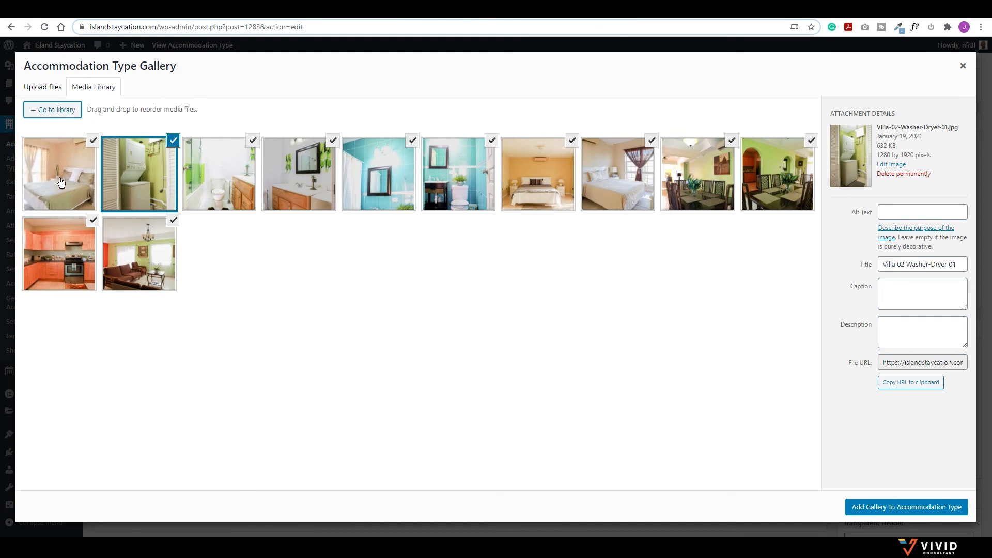
pyautogui.moveTo(553, 166); pyautogui.dragTo(135, 170)
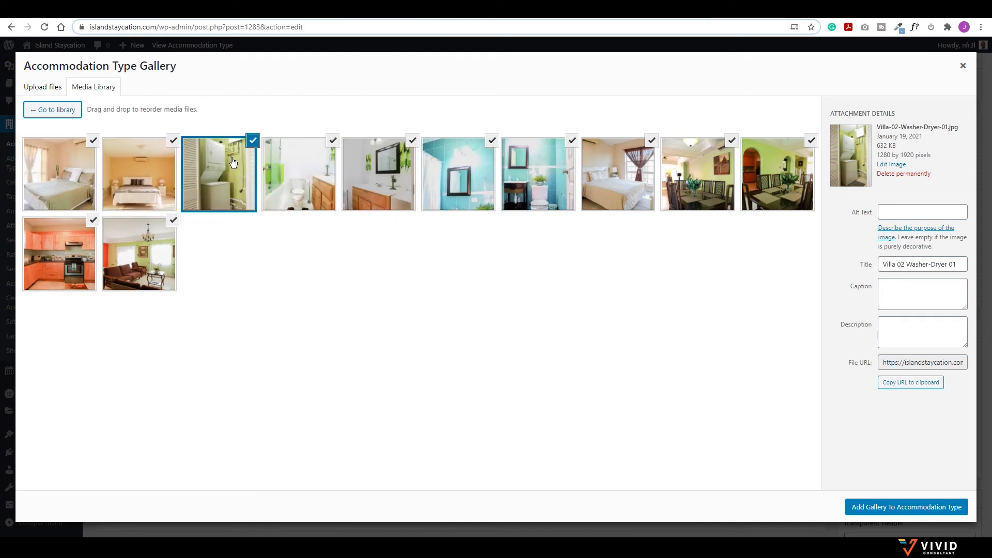
pyautogui.moveTo(230, 173); pyautogui.dragTo(145, 265)
pyautogui.moveTo(305, 178); pyautogui.dragTo(64, 273)
pyautogui.moveTo(235, 180); pyautogui.dragTo(718, 177)
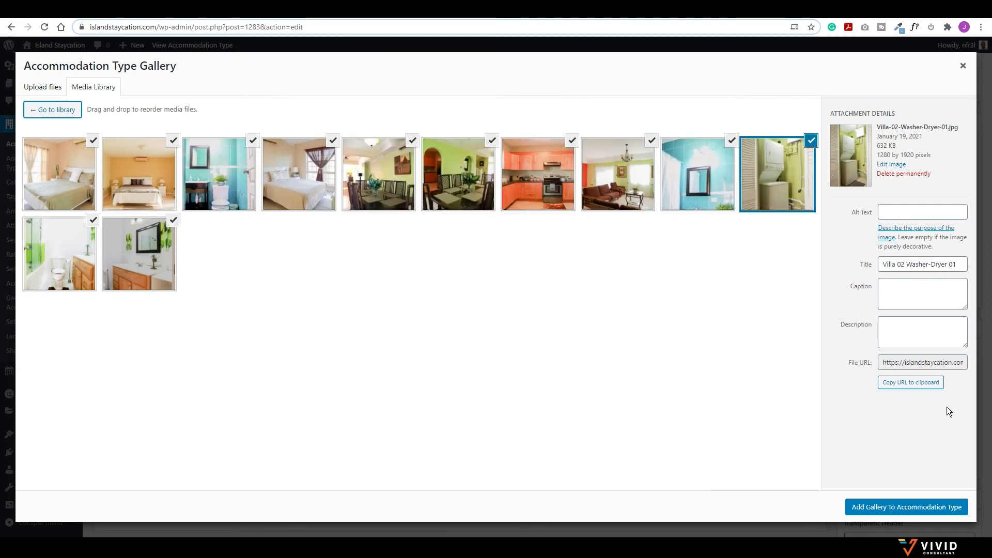
pyautogui.click(880, 508)
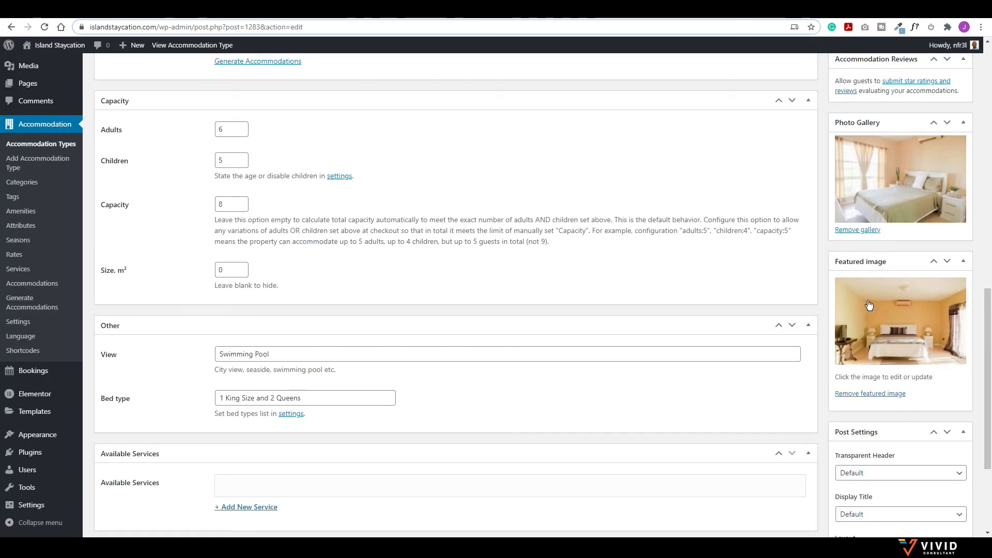
pyautogui.scroll(15, 869, 305)
pyautogui.click(949, 197)
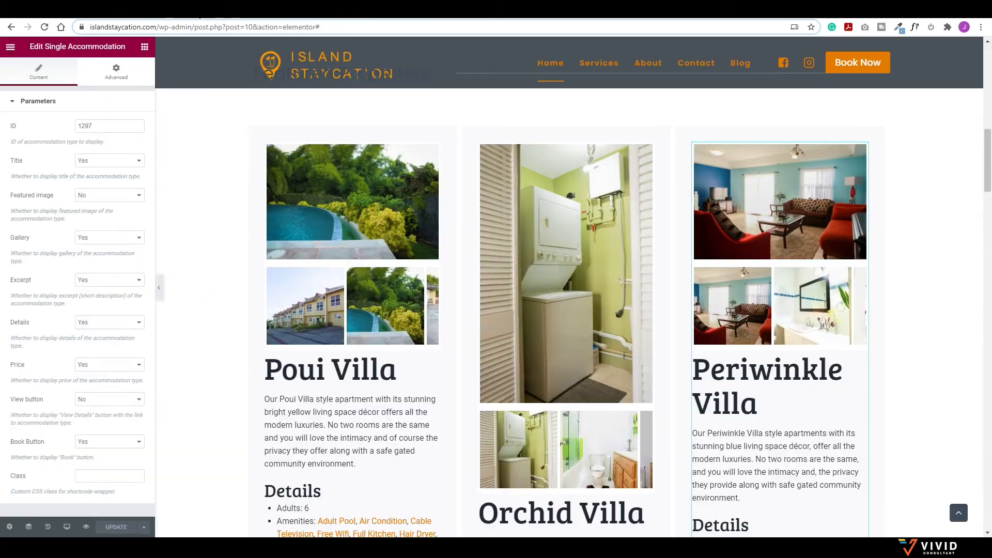
pyautogui.click(45, 27)
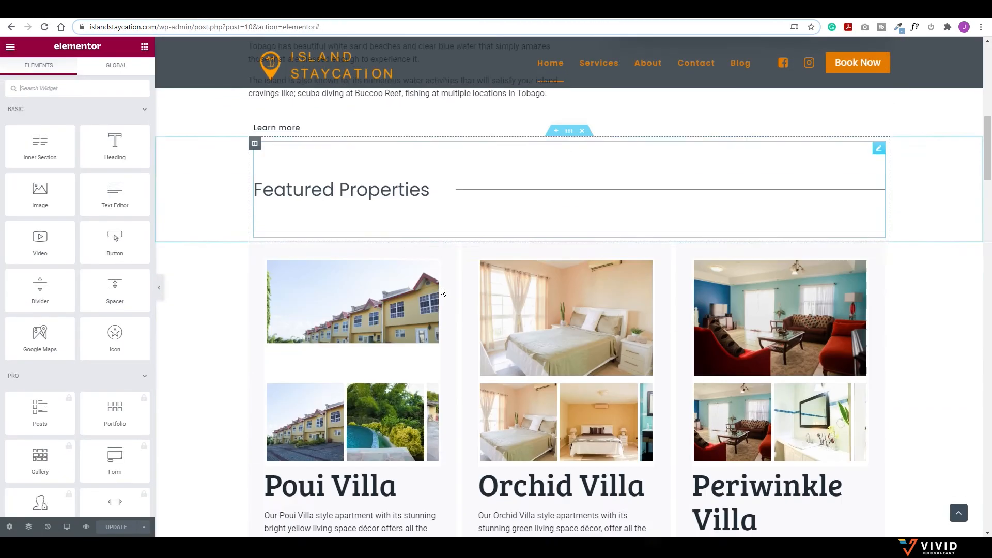
pyautogui.scroll(-3, 441, 290)
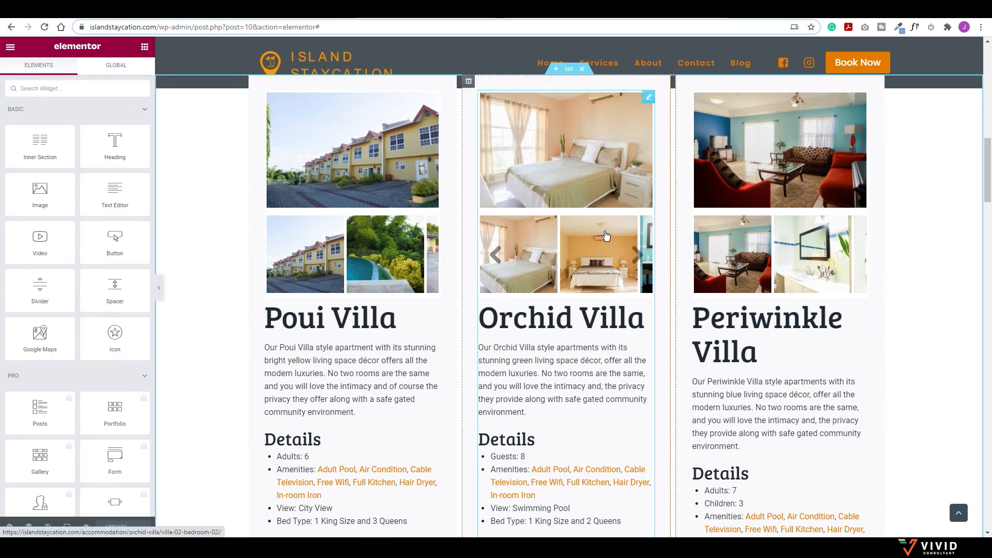
pyautogui.scroll(-2, 620, 258)
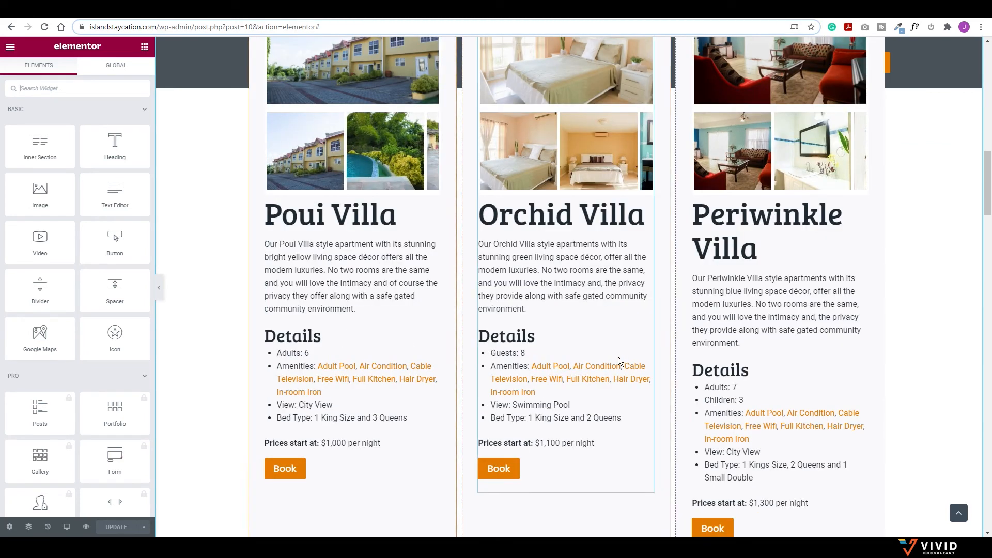
pyautogui.scroll(-2, 762, 351)
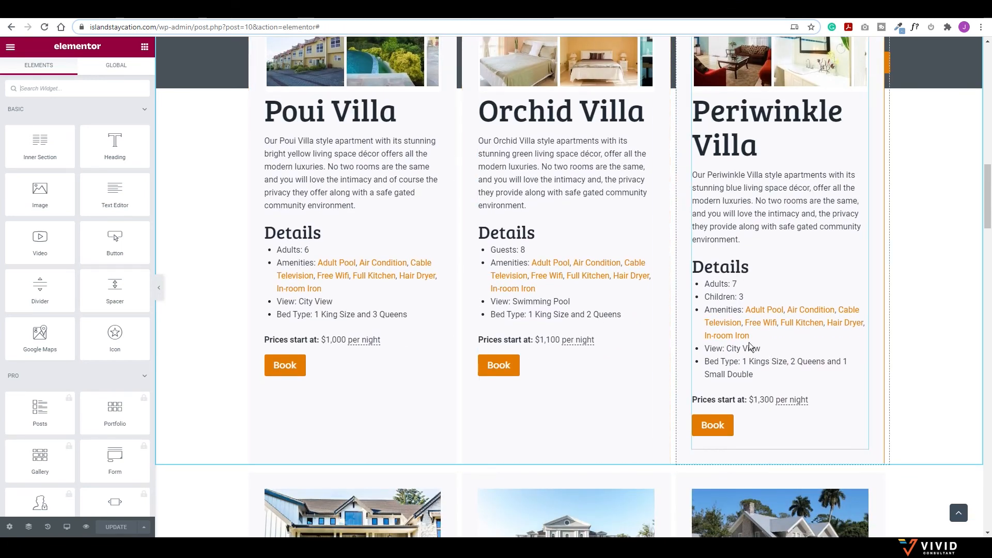
pyautogui.scroll(-5, 354, 349)
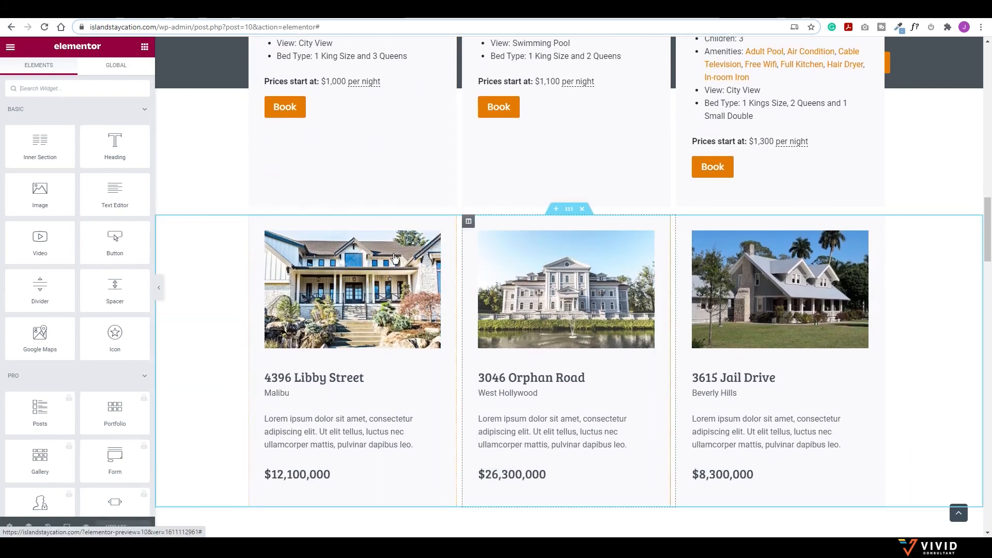
pyautogui.scroll(2, 490, 140)
pyautogui.scroll(2, 490, 140)
pyautogui.scroll(-3, 475, 347)
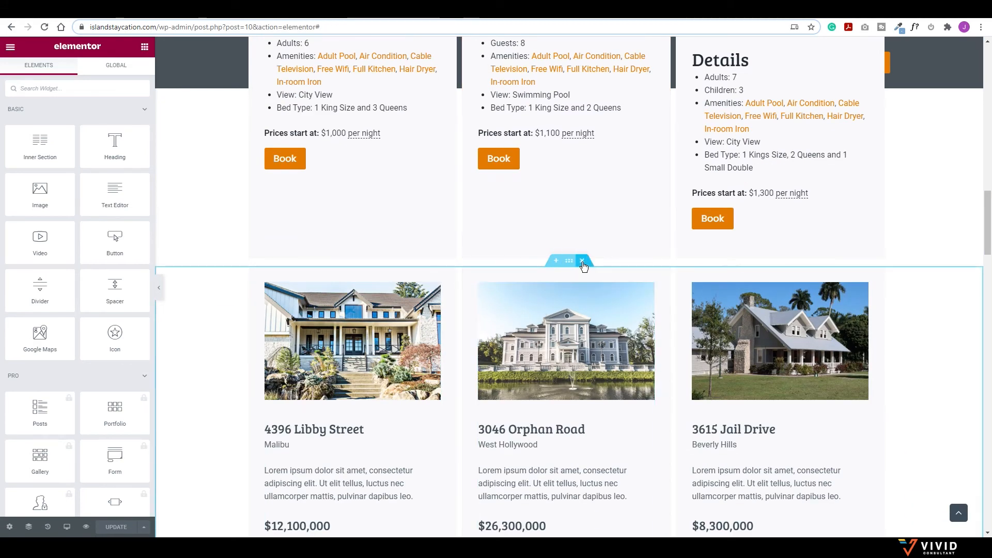
# Step: Delete the property listings section and link View All Properties to the Accommodations page
pyautogui.click(582, 261)
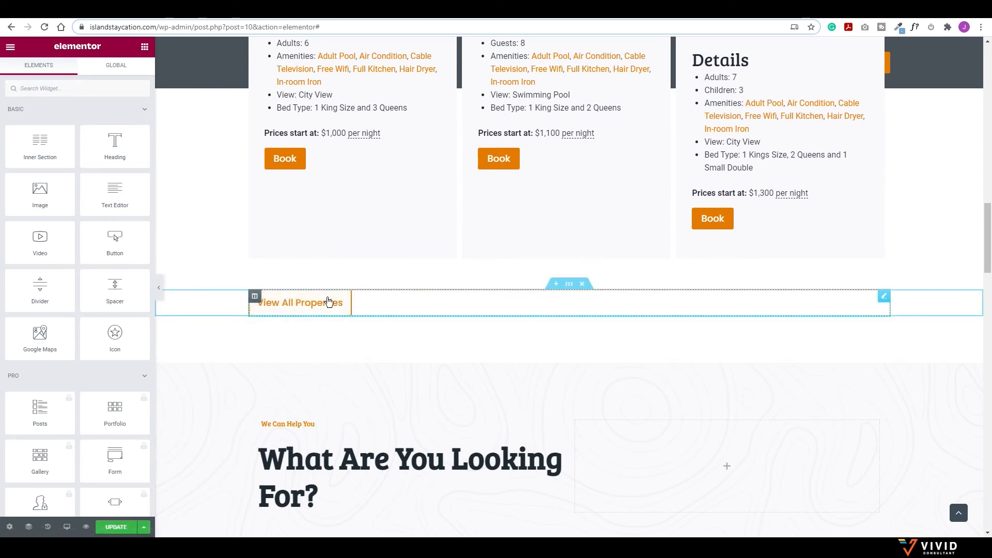
pyautogui.click(385, 303)
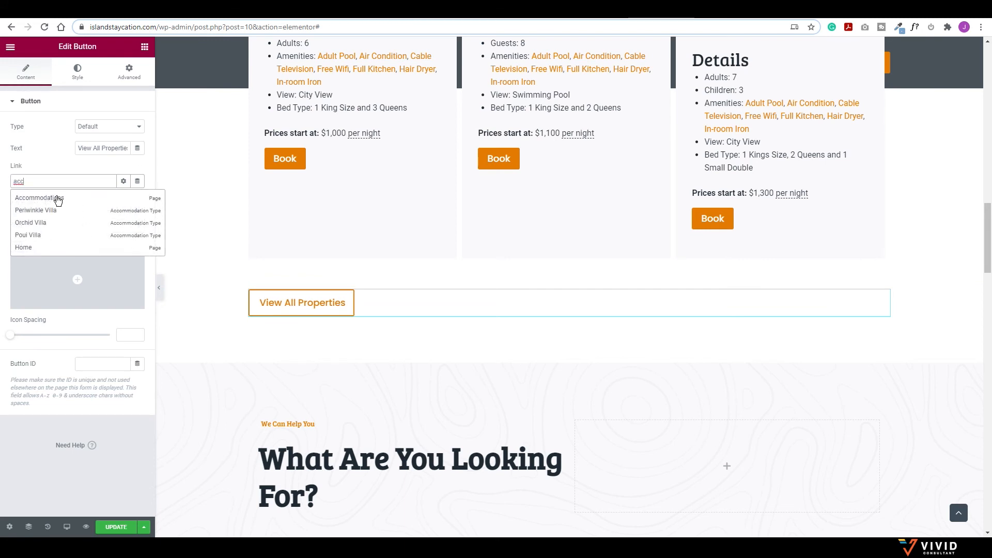
pyautogui.click(58, 199)
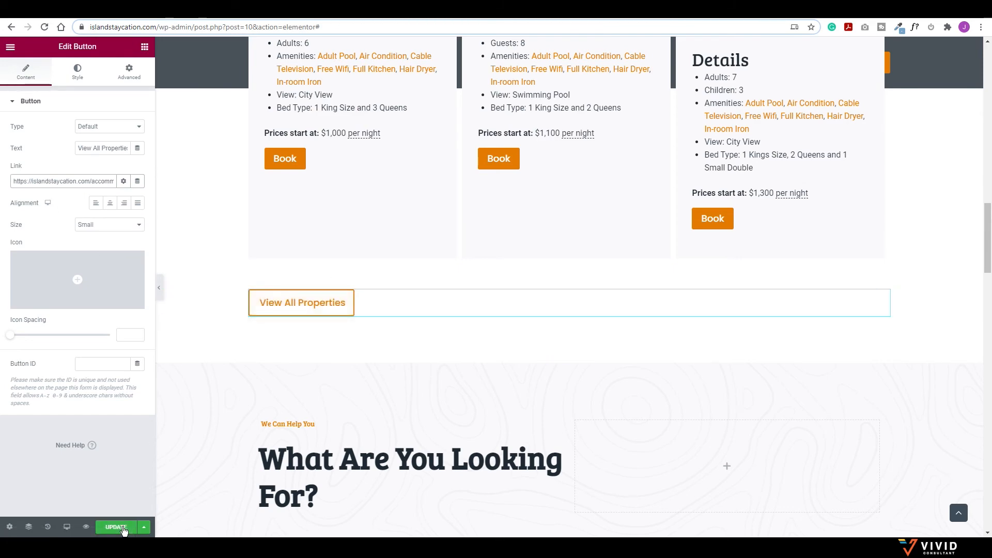
pyautogui.scroll(-2, 421, 428)
pyautogui.scroll(-3, 421, 429)
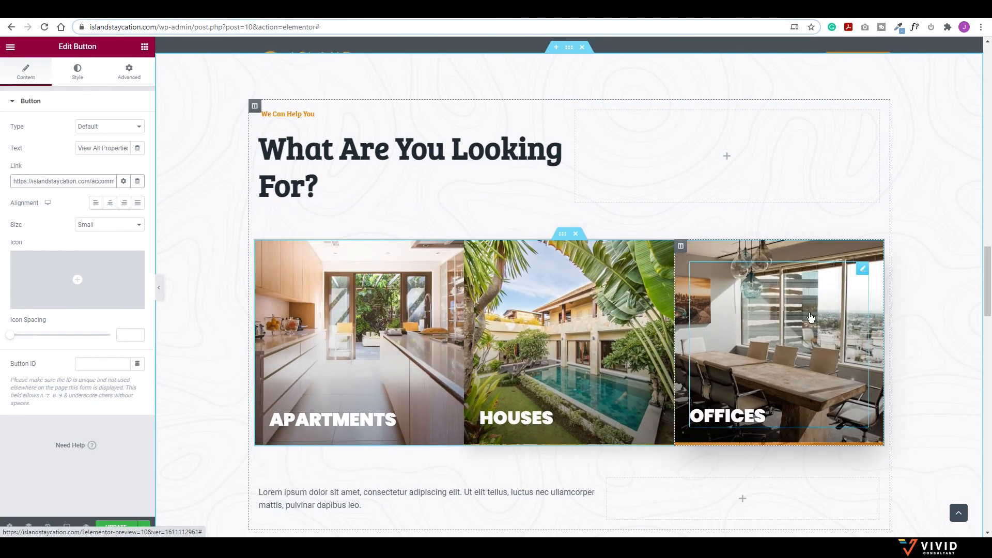
# Step: Change the 'What Are You Looking For?' heading to 'Services'
pyautogui.scroll(-3, 394, 325)
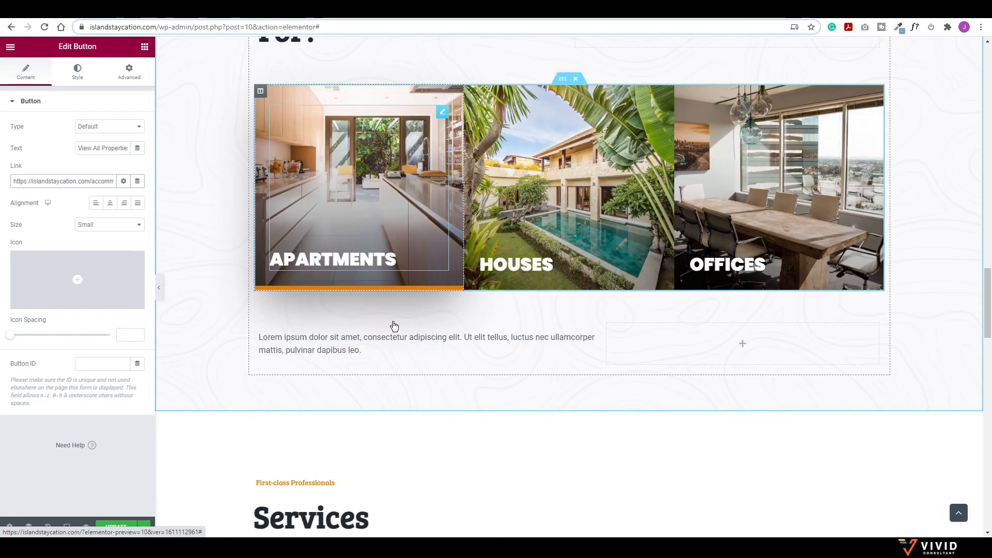
pyautogui.scroll(4, 426, 306)
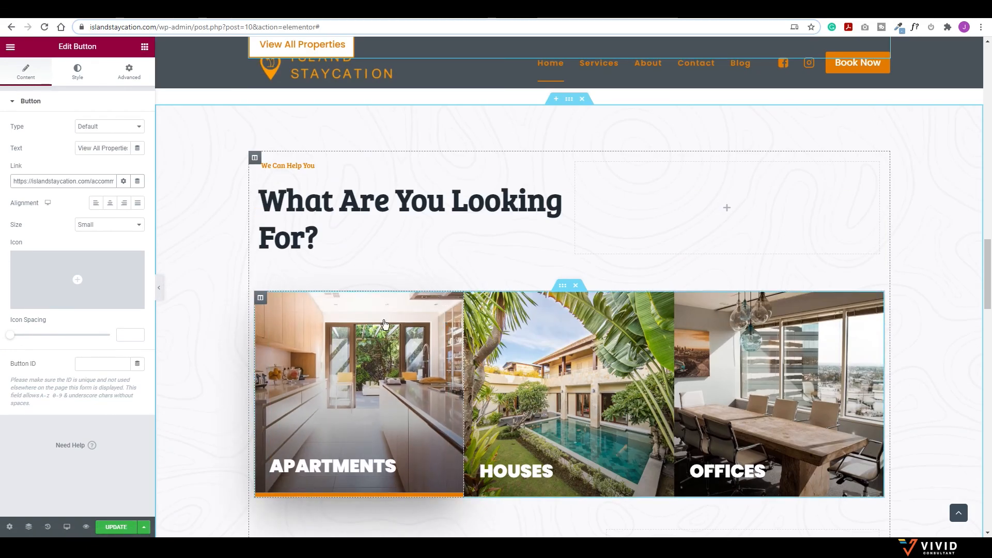
pyautogui.scroll(-12, 413, 308)
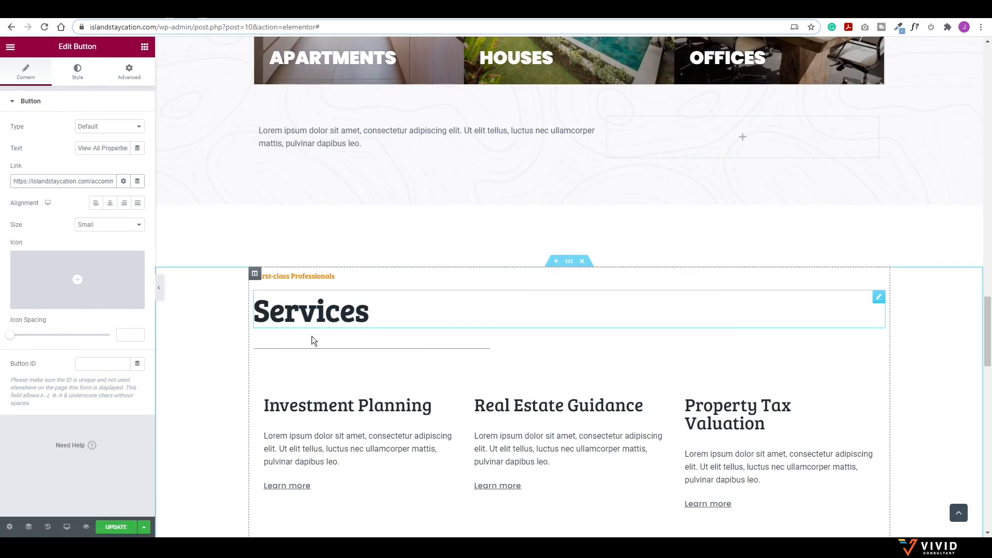
pyautogui.scroll(14, 429, 330)
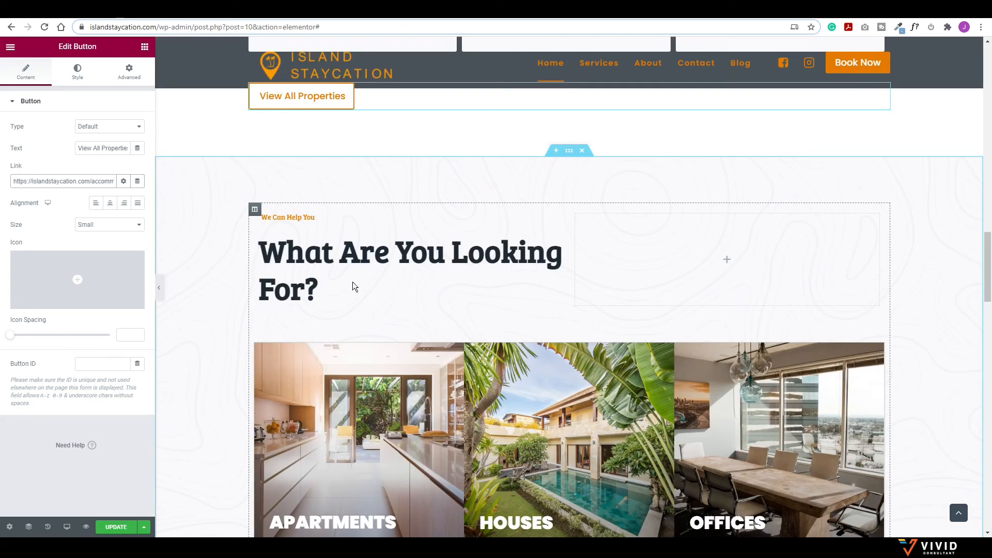
pyautogui.click(352, 286)
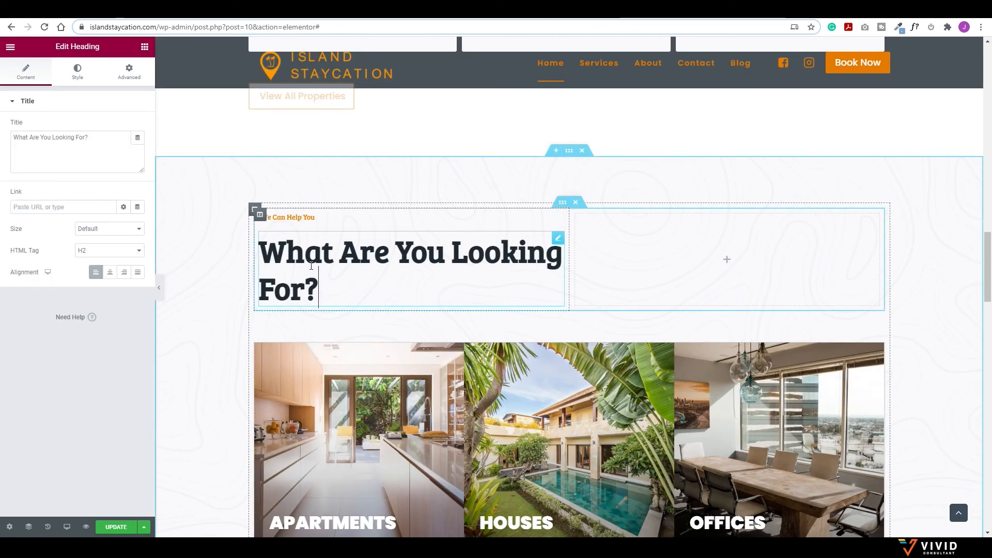
pyautogui.moveTo(89, 137); pyautogui.dragTo(25, 141)
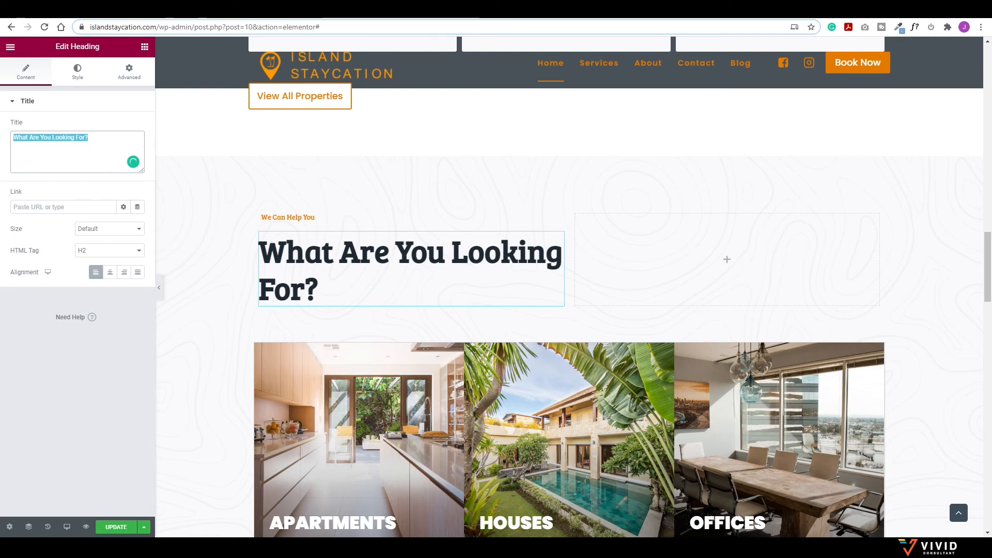
pyautogui.write('Services')
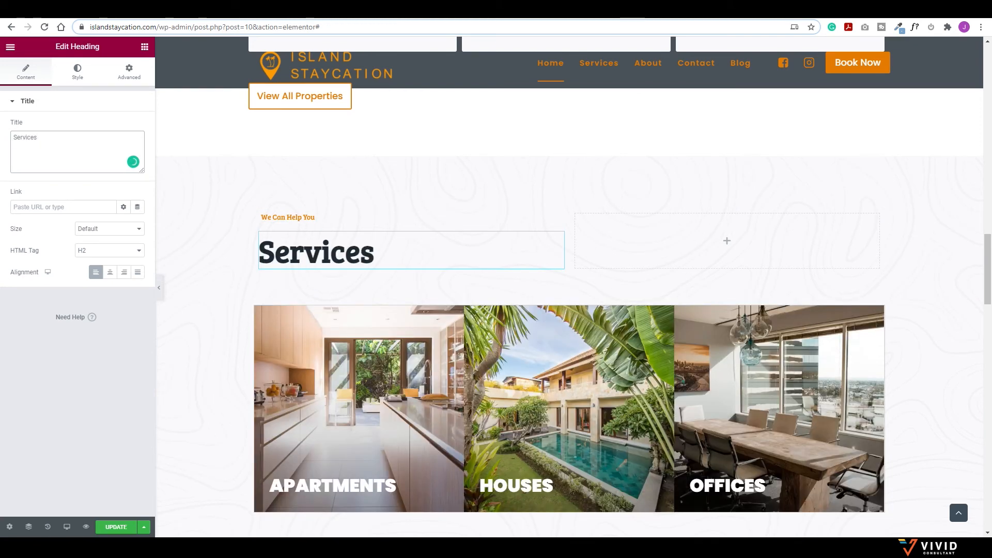
# Step: Open the Apartments column's background style settings
pyautogui.scroll(-2, 568, 294)
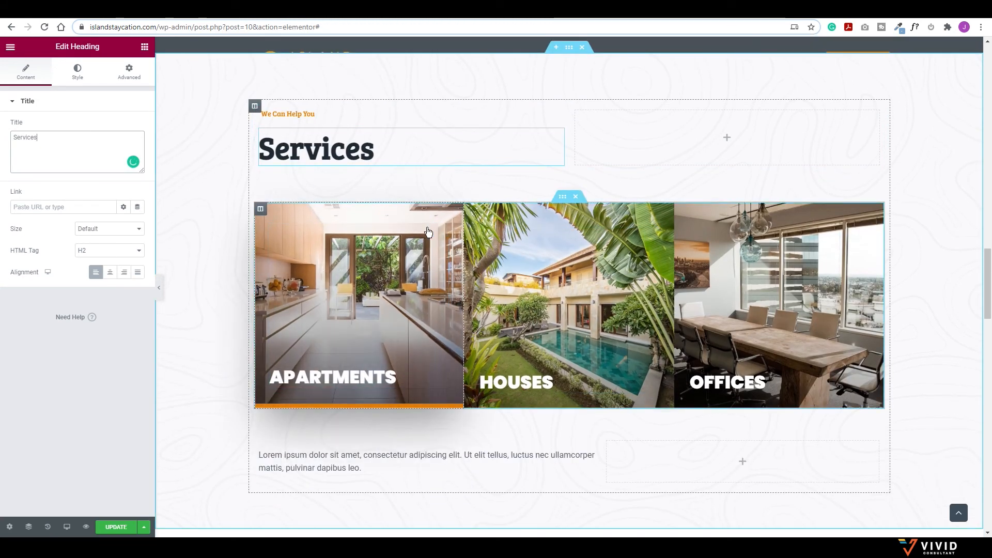
pyautogui.click(262, 209)
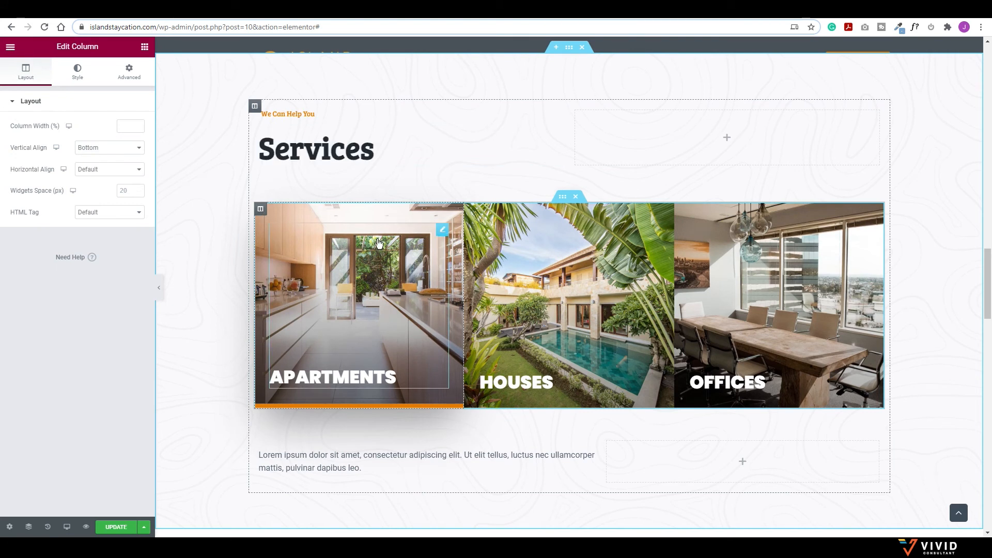
pyautogui.click(78, 69)
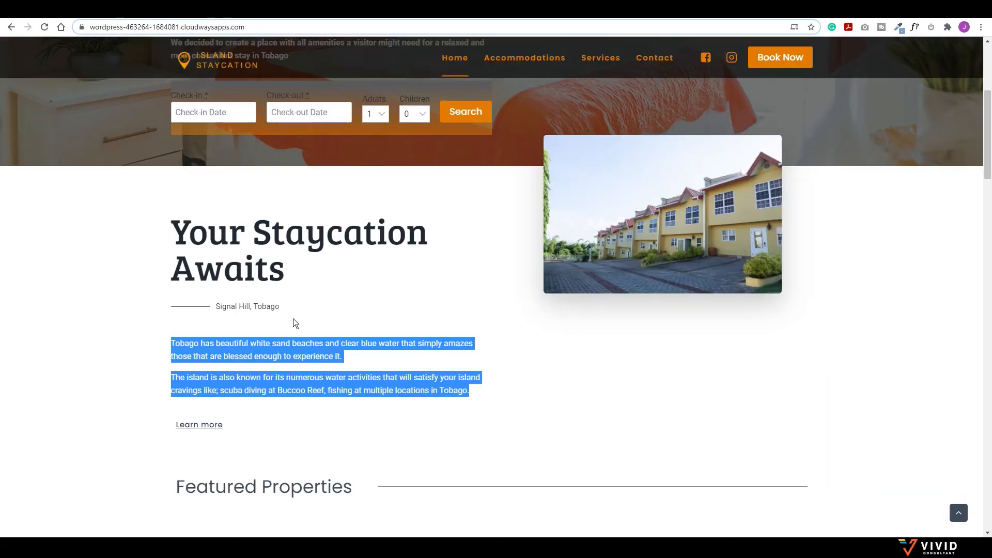
pyautogui.scroll(-15, 296, 318)
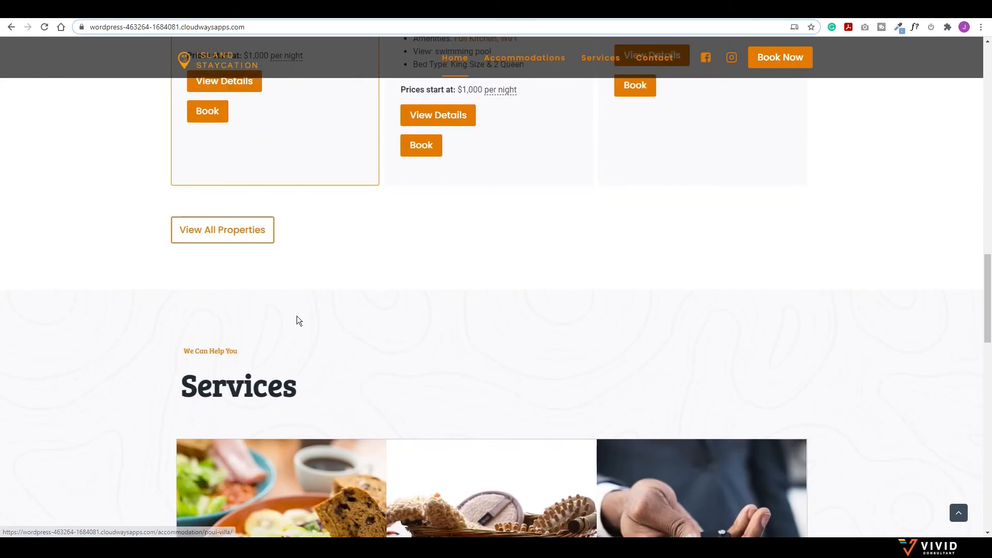
# Step: Upload breakfast-900px.jpg as the first tile's background and start relabelling its button Breakfast
pyautogui.scroll(-1, 299, 318)
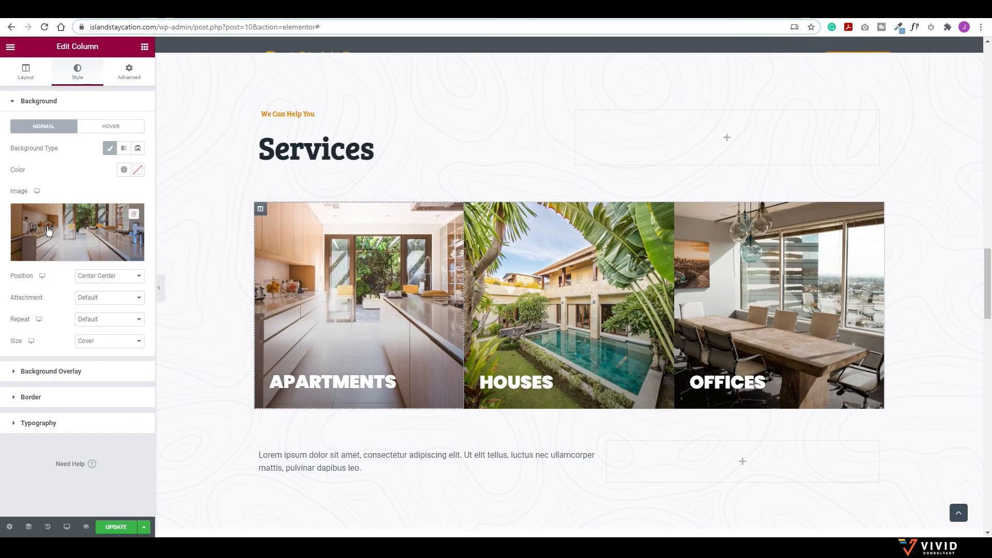
pyautogui.click(47, 227)
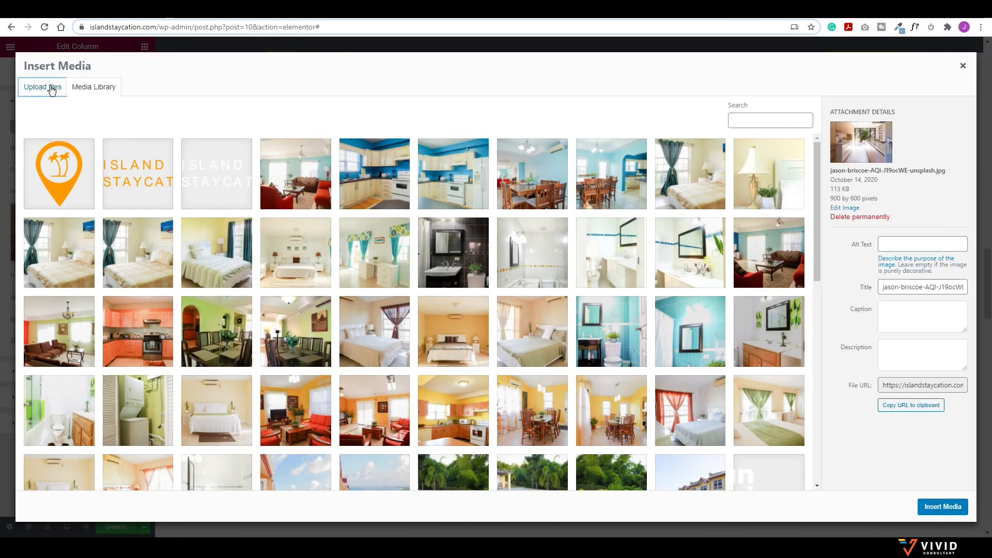
pyautogui.click(52, 89)
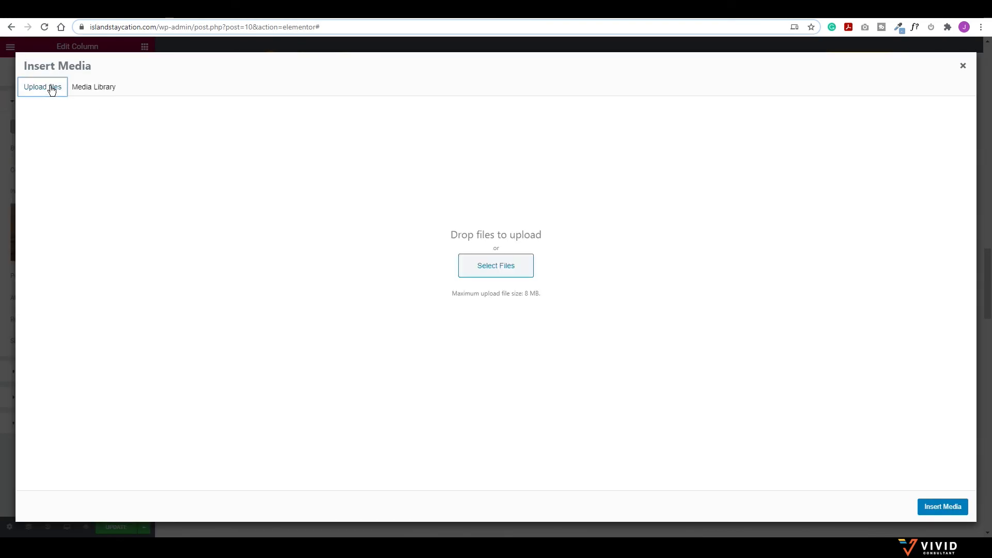
pyautogui.click(510, 266)
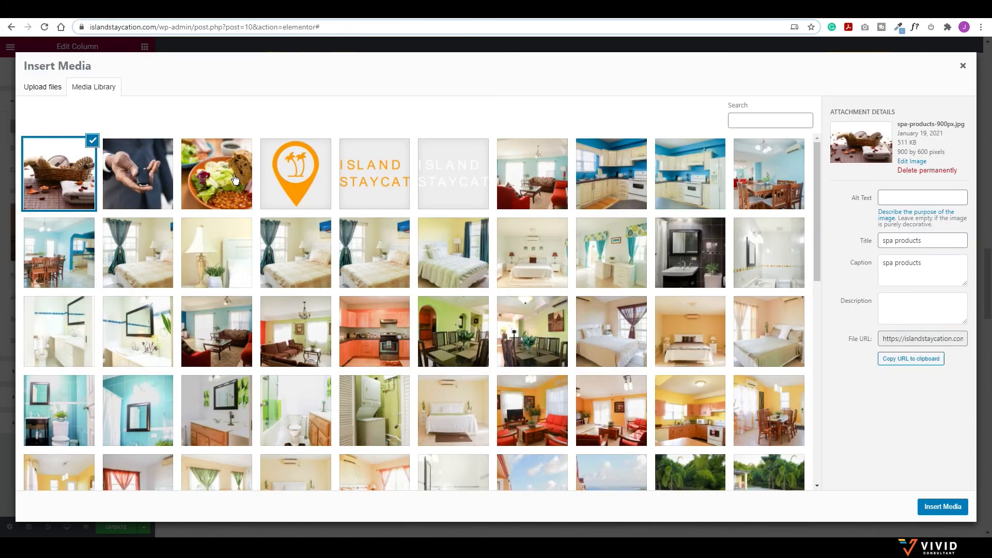
pyautogui.click(234, 179)
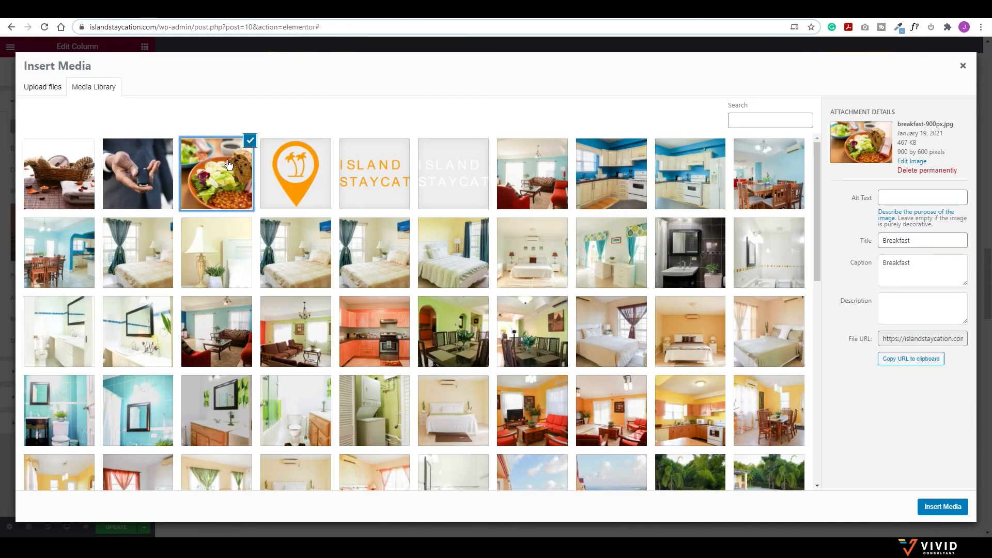
pyautogui.click(941, 506)
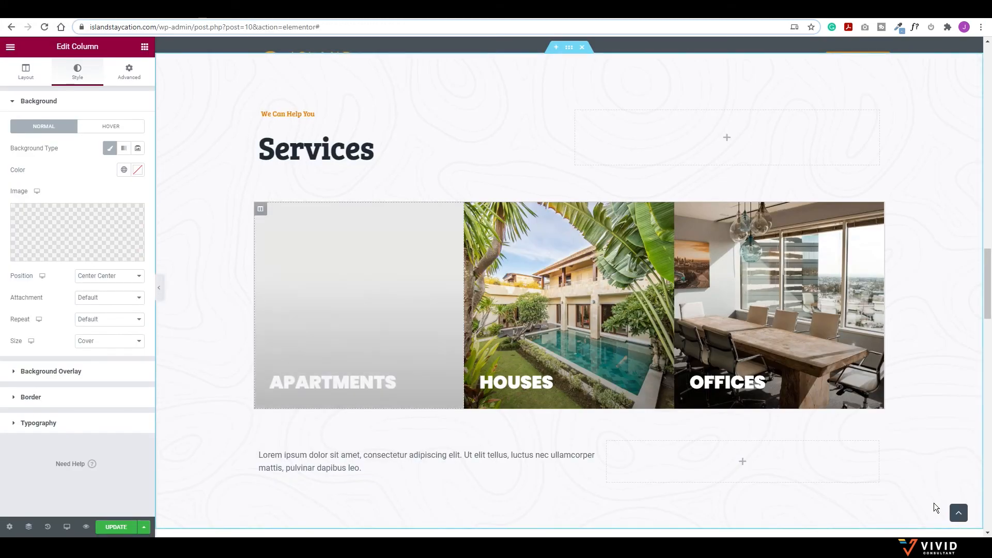
pyautogui.click(428, 322)
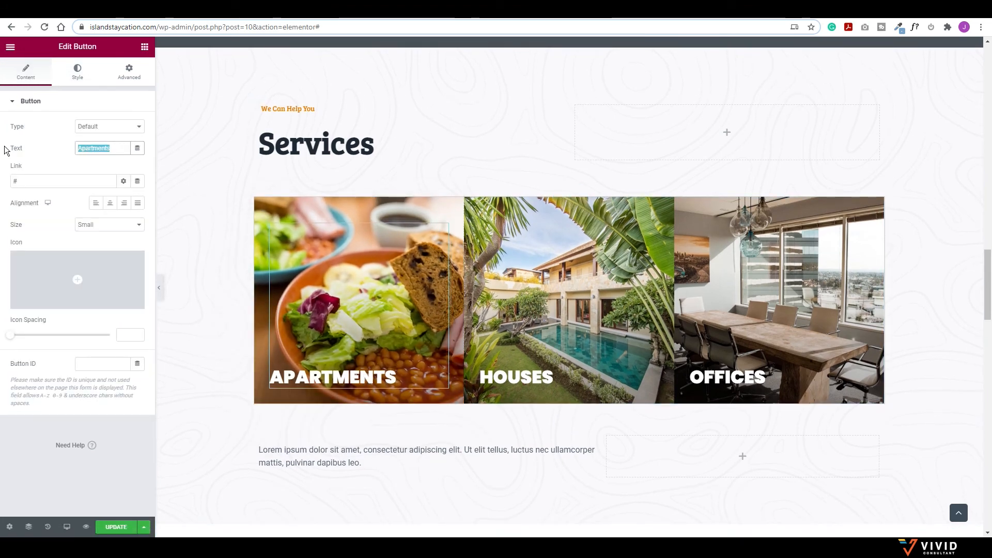
pyautogui.write('Breakfast')
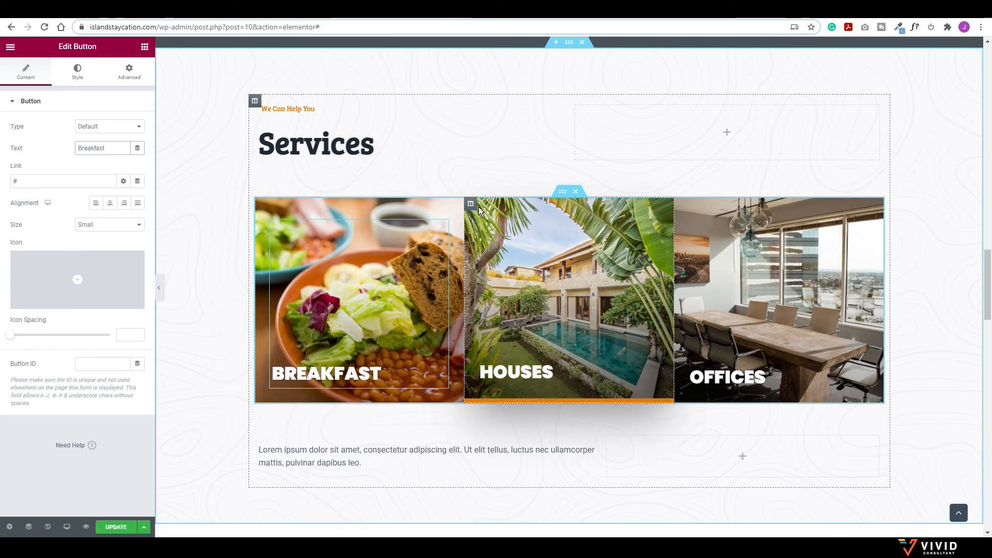
# Step: Give the Houses tile the spa products photo and relabel its button Spa Treatment
pyautogui.click(471, 204)
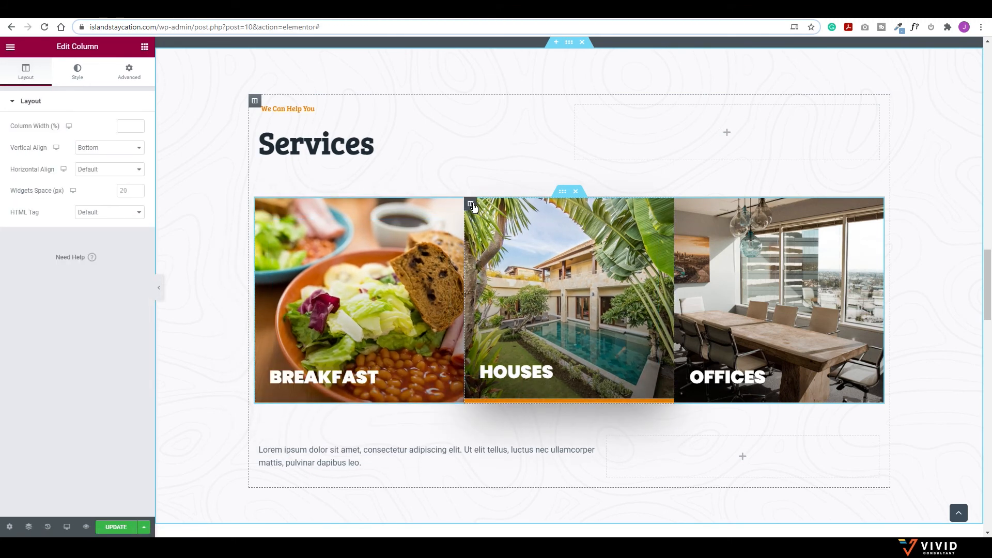
pyautogui.click(83, 74)
pyautogui.click(72, 223)
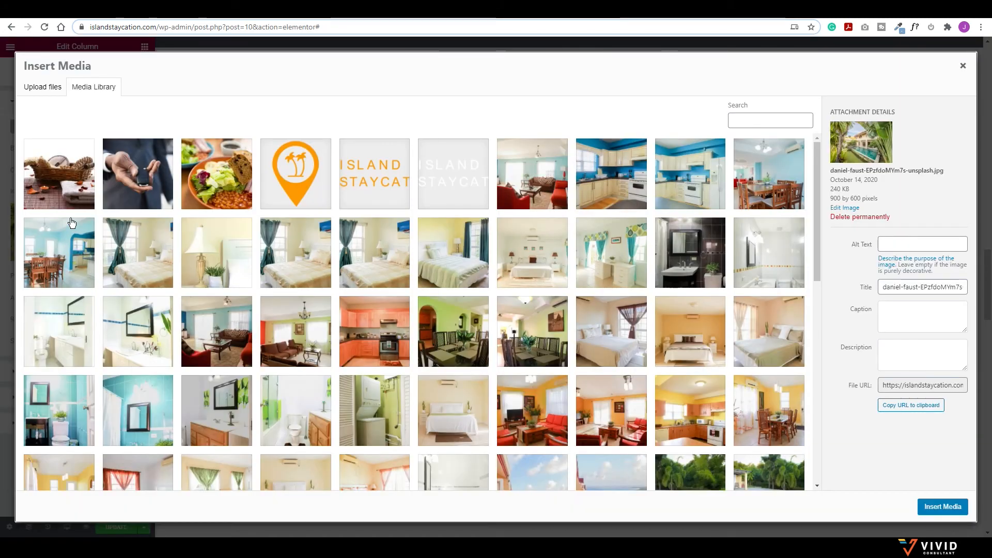
pyautogui.click(70, 167)
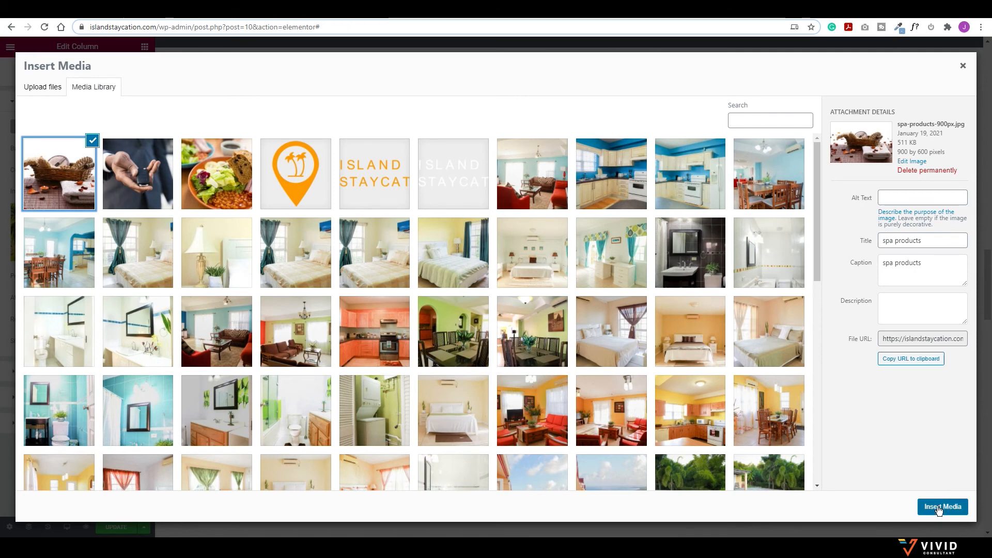
pyautogui.click(939, 507)
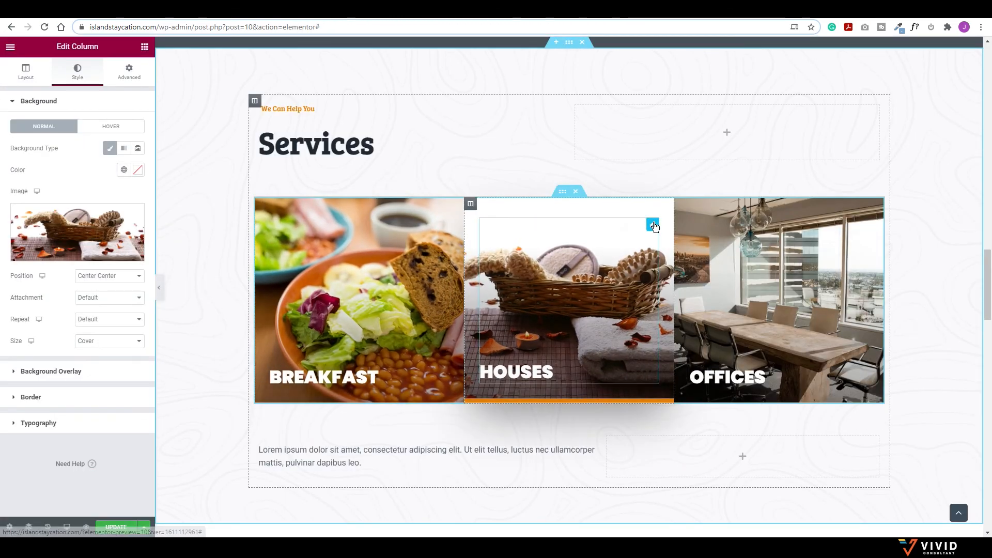
pyautogui.click(653, 226)
pyautogui.moveTo(103, 148); pyautogui.dragTo(78, 148)
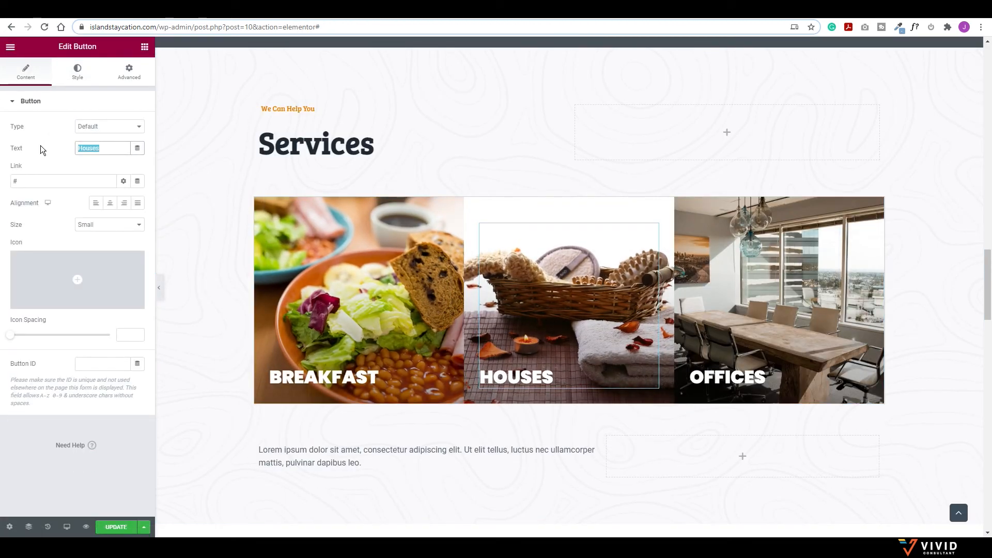
pyautogui.write('Spa')
pyautogui.press('BackSpace')
pyautogui.write('pa ')
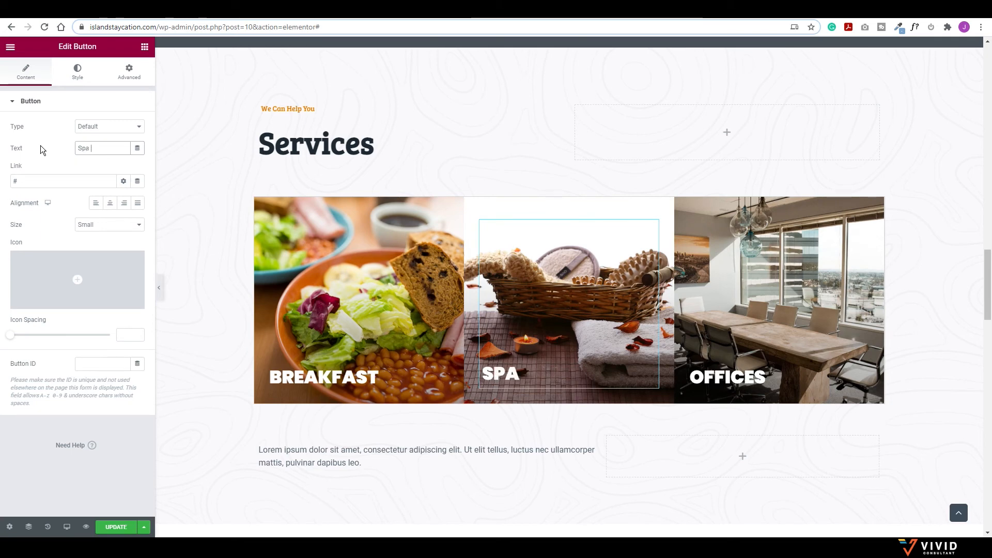
pyautogui.write('Treamatment')
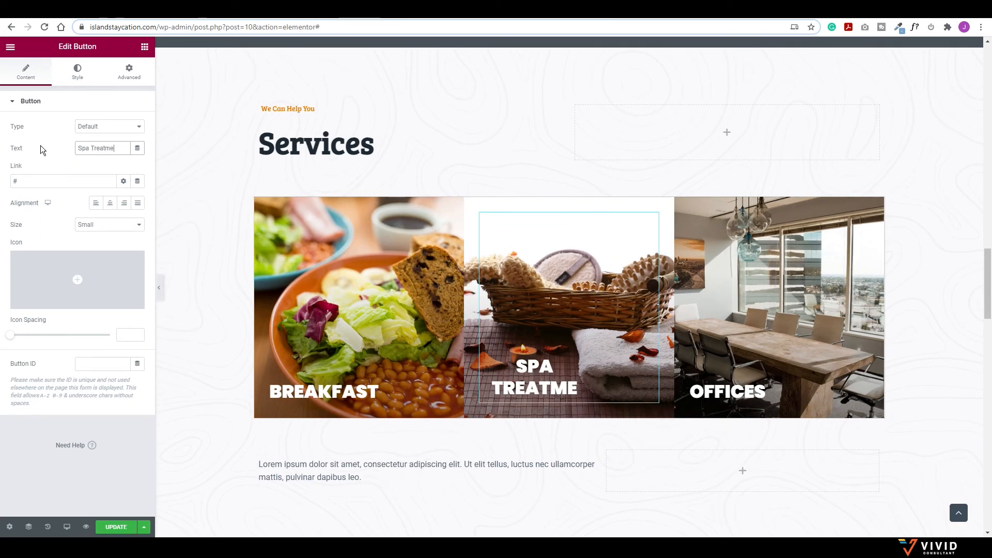
# Step: Set the Offices tile's background to the car-key photo and relabel it Car Rental
pyautogui.click(681, 204)
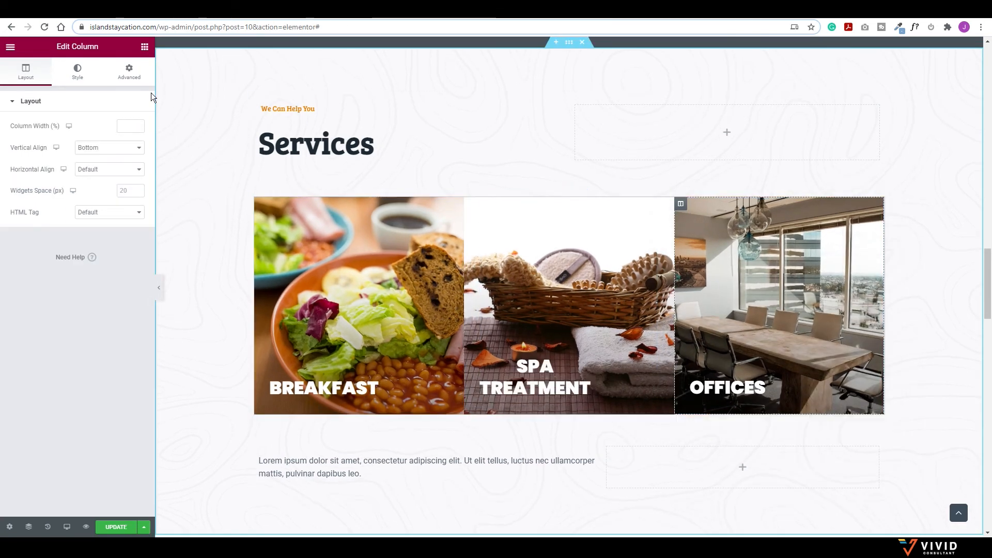
pyautogui.click(78, 73)
pyautogui.click(78, 232)
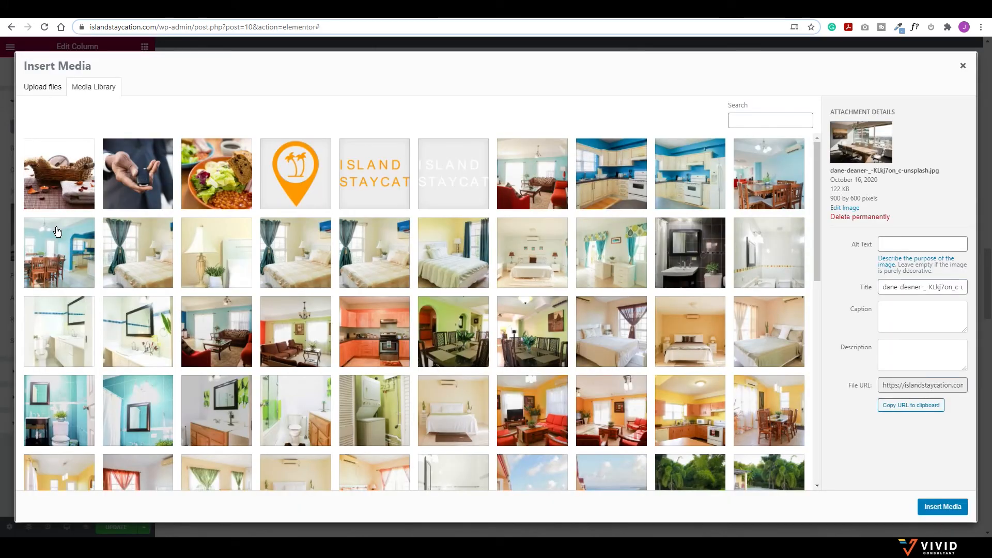
pyautogui.click(930, 505)
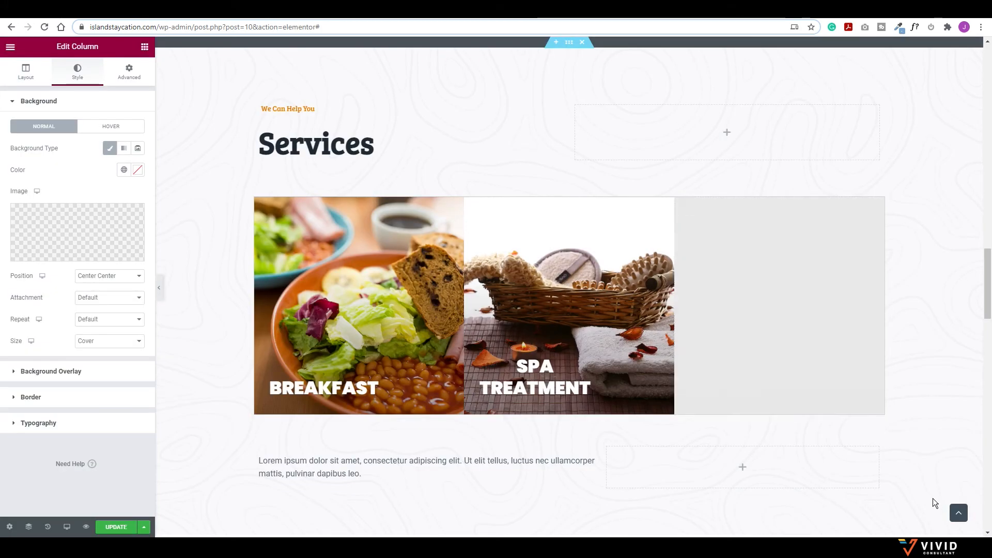
pyautogui.click(863, 236)
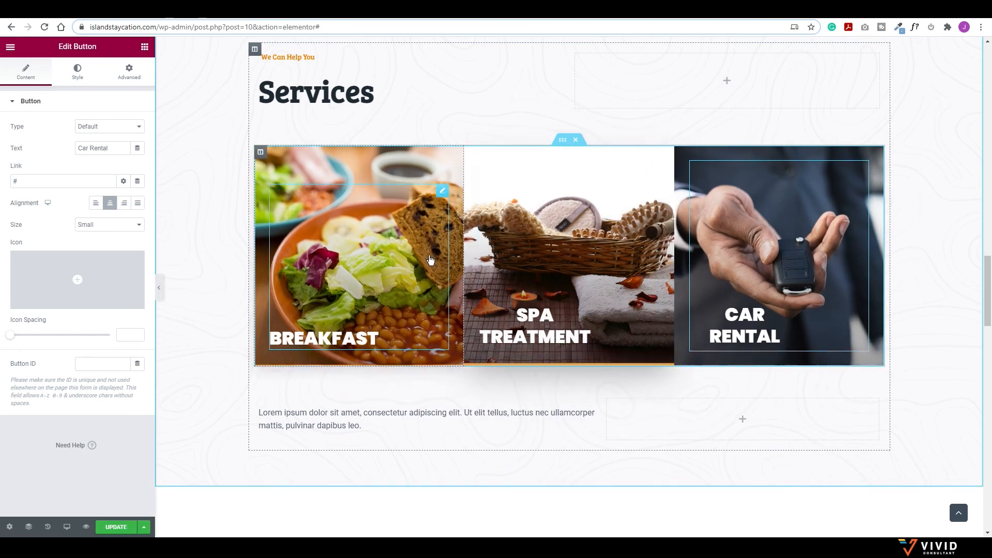
pyautogui.click(361, 426)
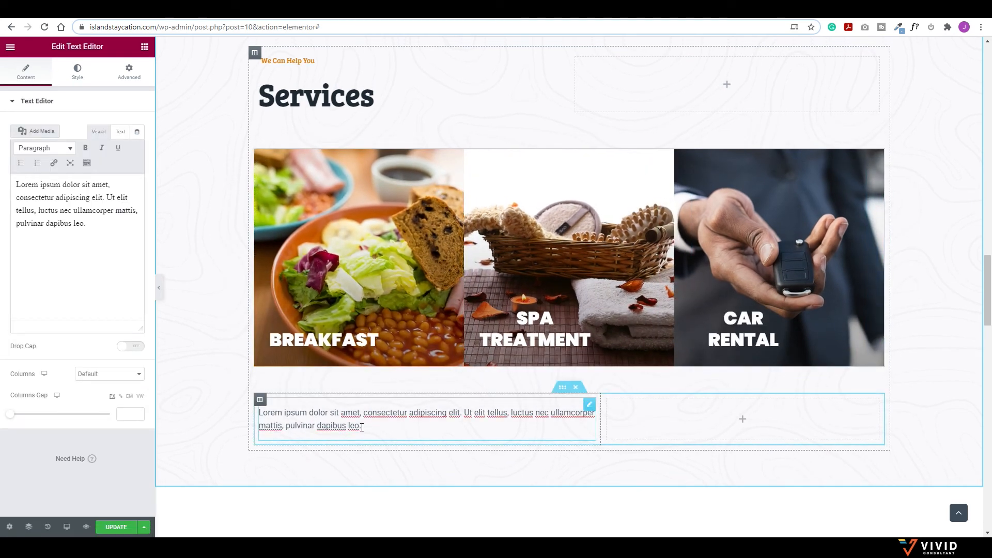
pyautogui.scroll(-6, 351, 409)
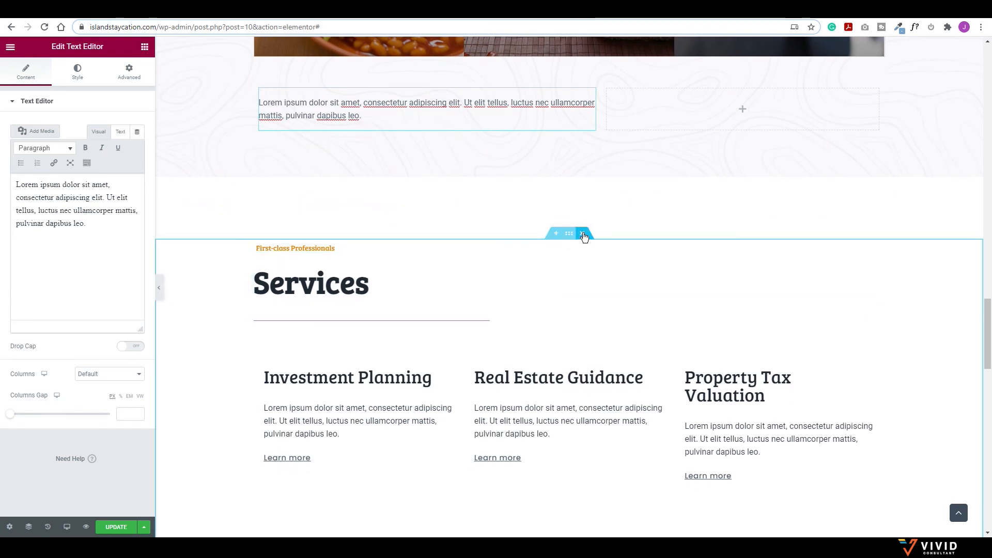
# Step: Delete the duplicate Services section and change 'Clients' to 'Guests' in the testimonial heading
pyautogui.click(581, 232)
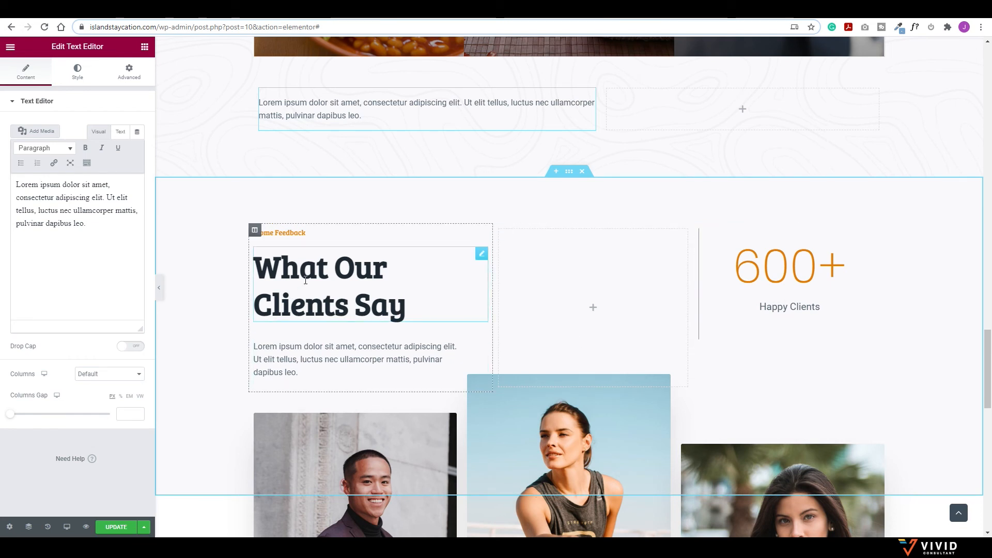
pyautogui.click(406, 305)
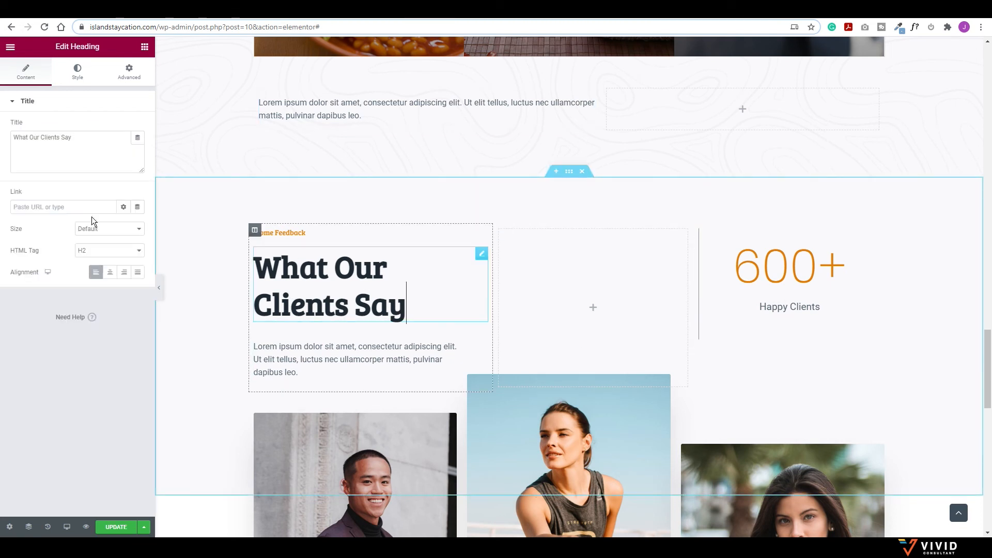
pyautogui.moveTo(60, 141); pyautogui.dragTo(49, 139)
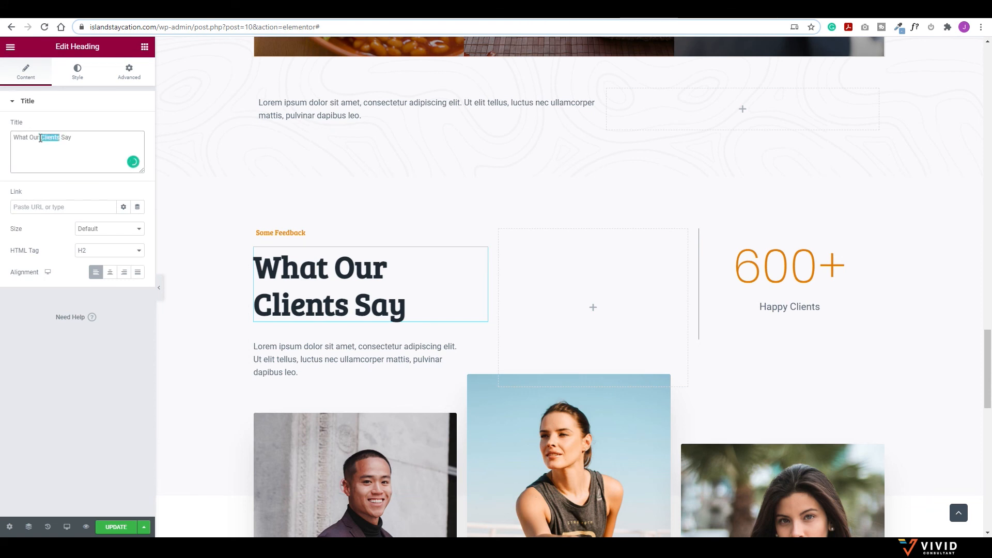
pyautogui.write('Guest')
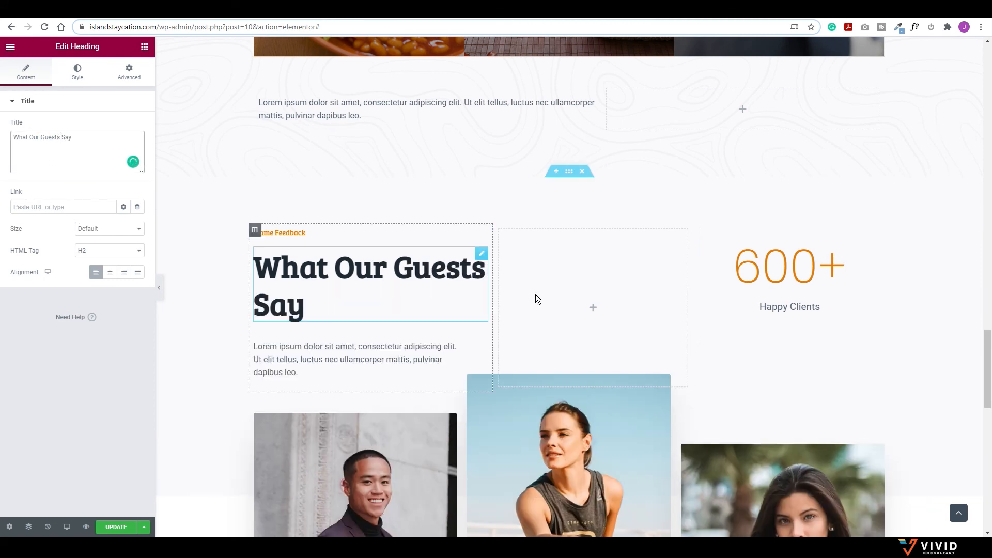
pyautogui.scroll(-2, 672, 310)
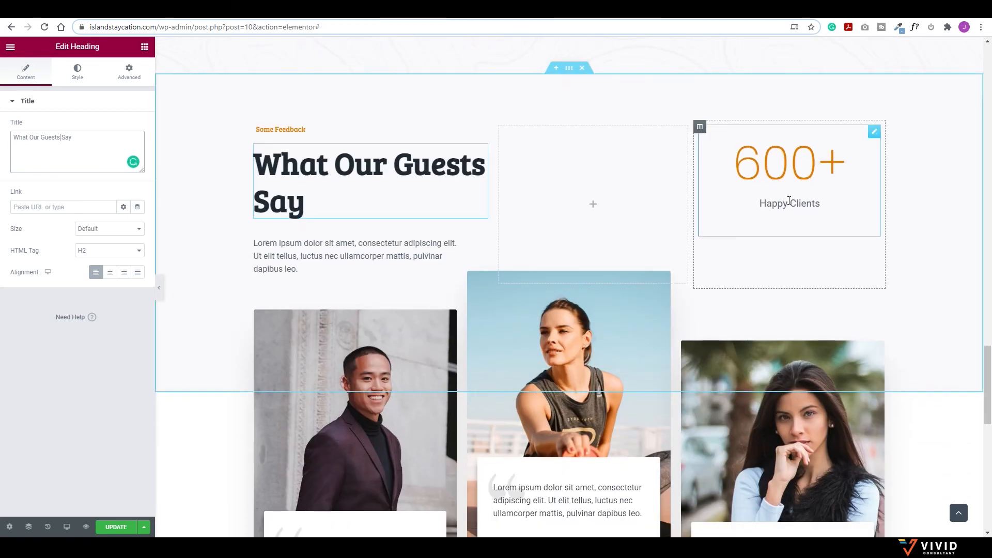
# Step: Change the 600+ counter's caption to Happy Guests
pyautogui.click(795, 201)
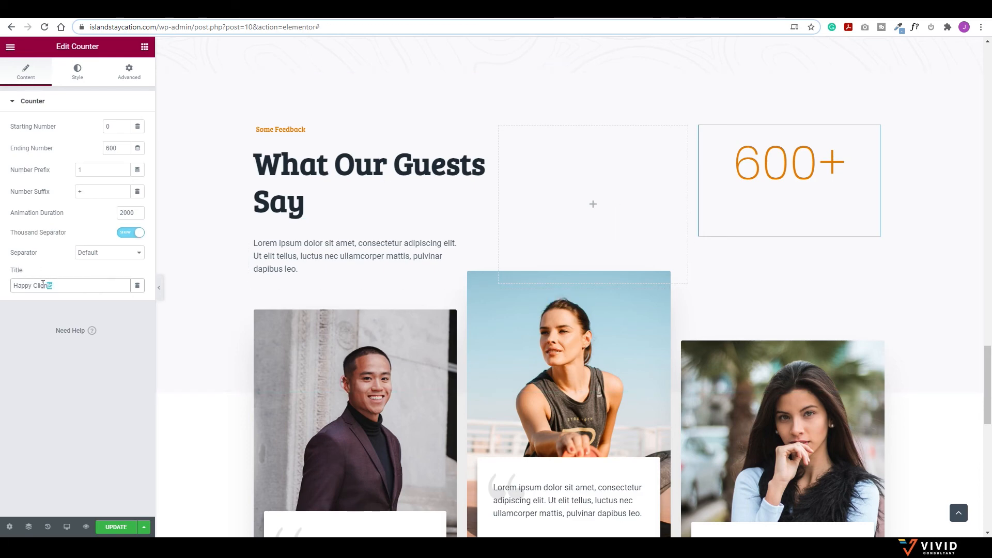
pyautogui.write('Guests')
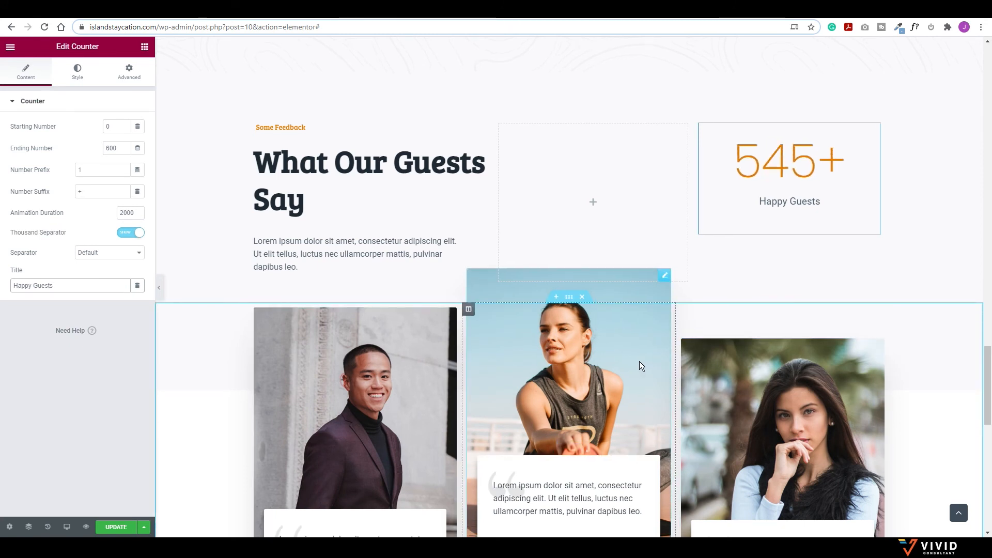
pyautogui.scroll(-2, 335, 249)
# Step: Remove the partner logo row below the testimonials
pyautogui.click(449, 213)
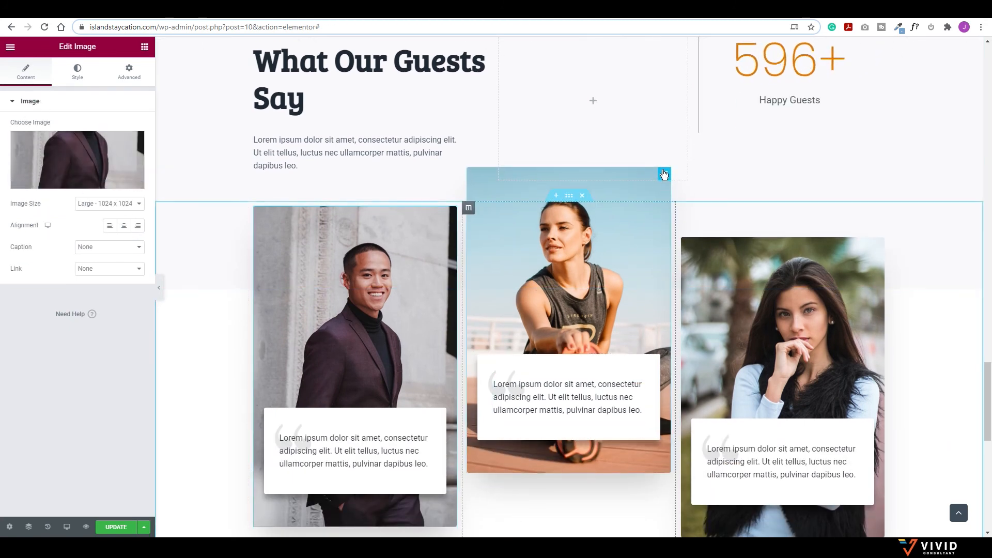
pyautogui.click(664, 174)
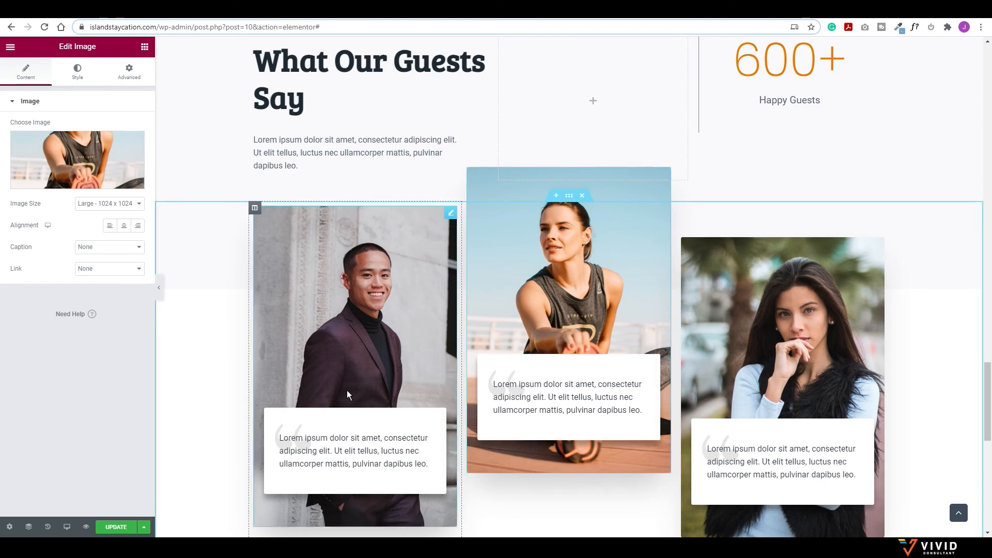
pyautogui.scroll(-2, 350, 389)
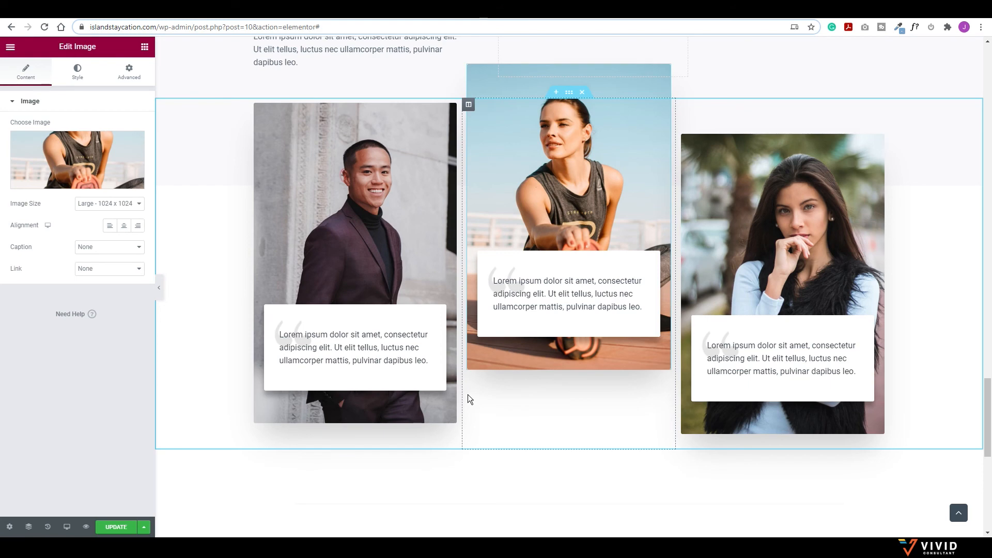
pyautogui.scroll(-4, 492, 347)
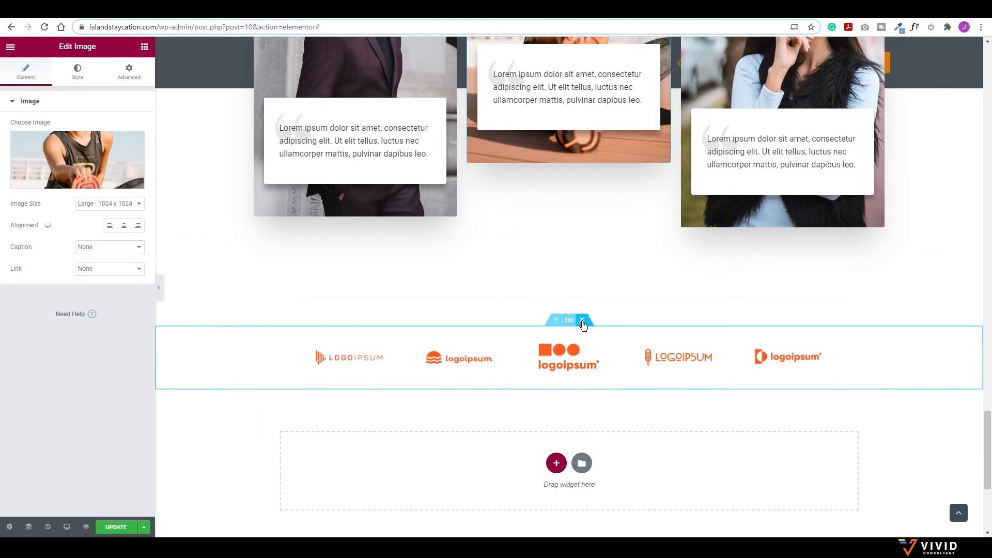
pyautogui.click(581, 320)
# Step: Return to the top of the page and preview the edited homepage on the site
pyautogui.scroll(-3, 507, 327)
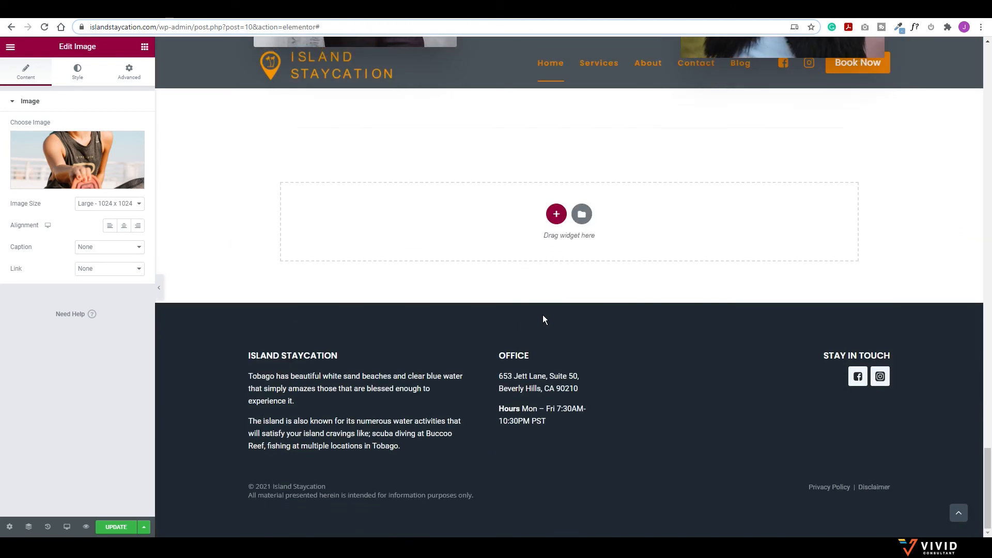
pyautogui.scroll(20, 578, 320)
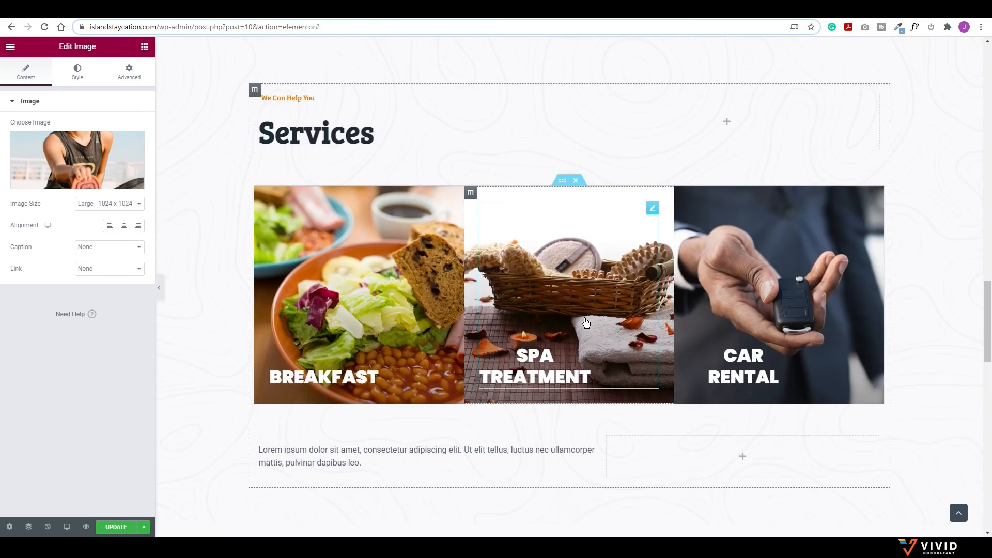
pyautogui.scroll(13, 589, 322)
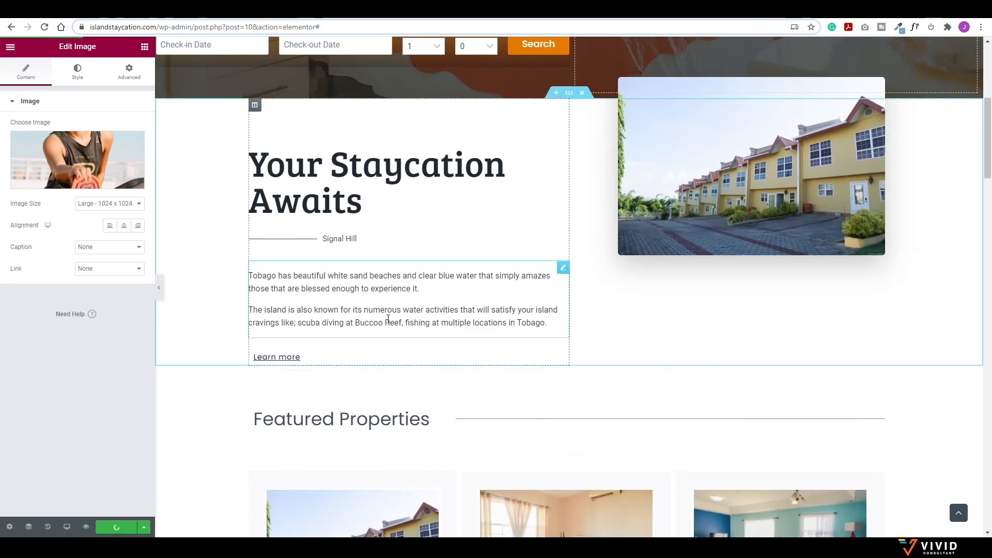
pyautogui.scroll(6, 395, 317)
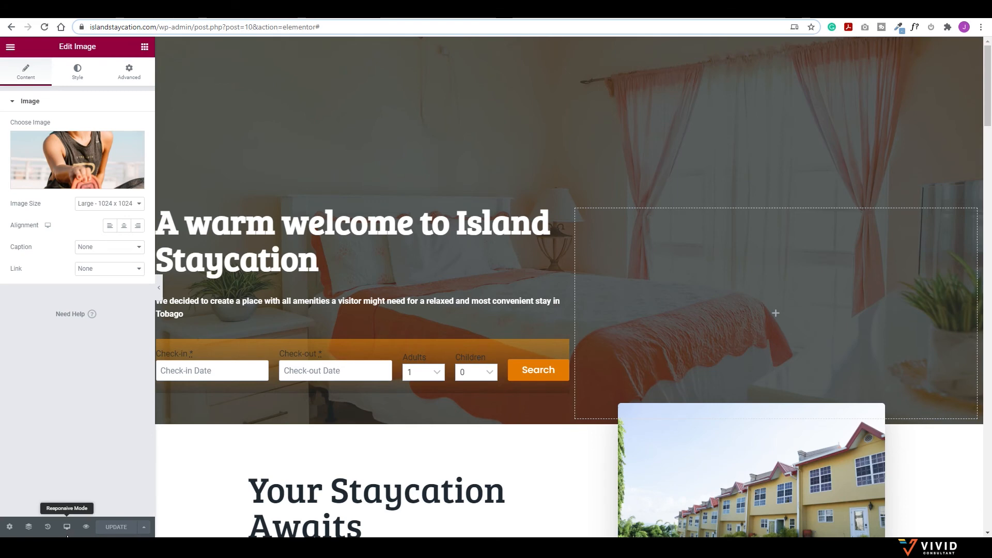
pyautogui.click(83, 527)
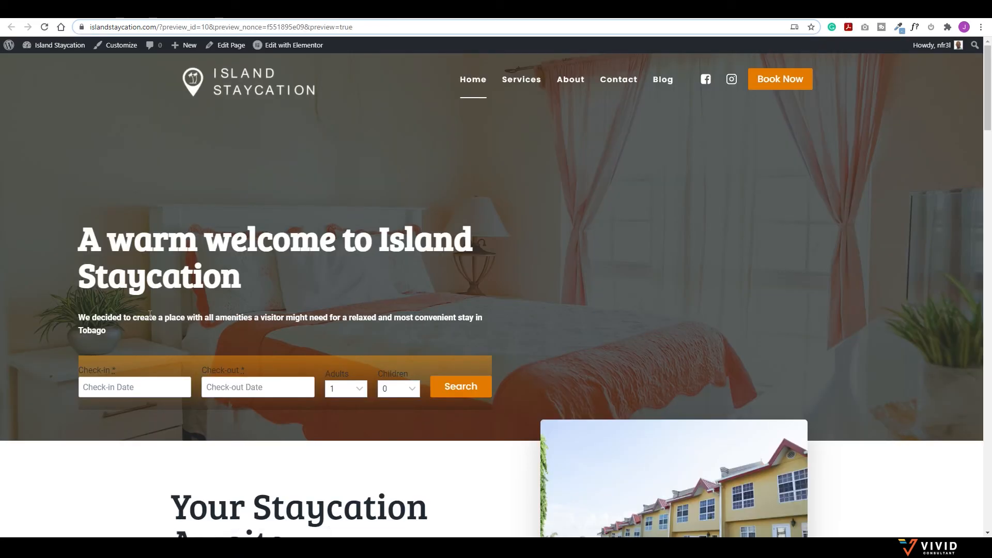
# Step: Search accommodations from 20 to 26 January 2021 for 4 adults
pyautogui.click(136, 386)
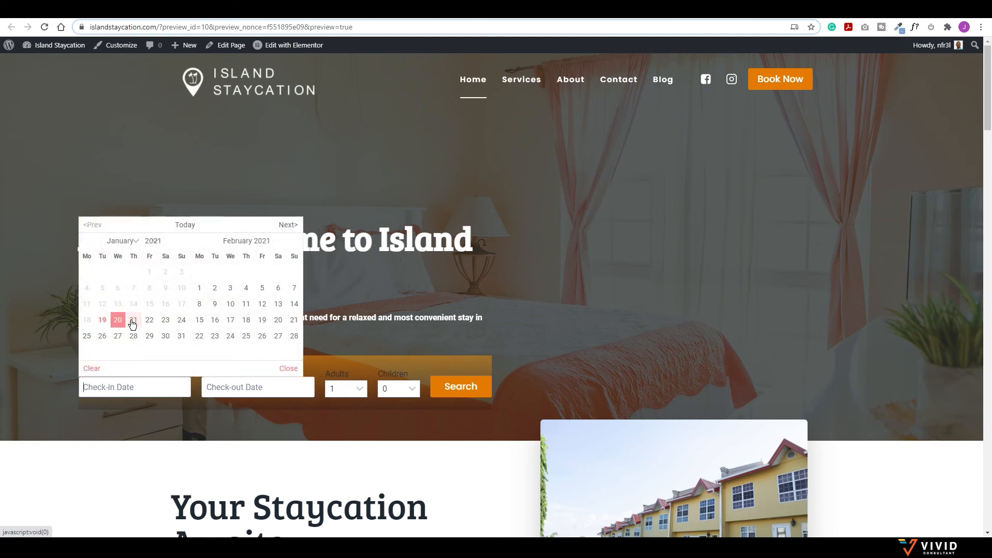
pyautogui.click(118, 320)
pyautogui.click(250, 388)
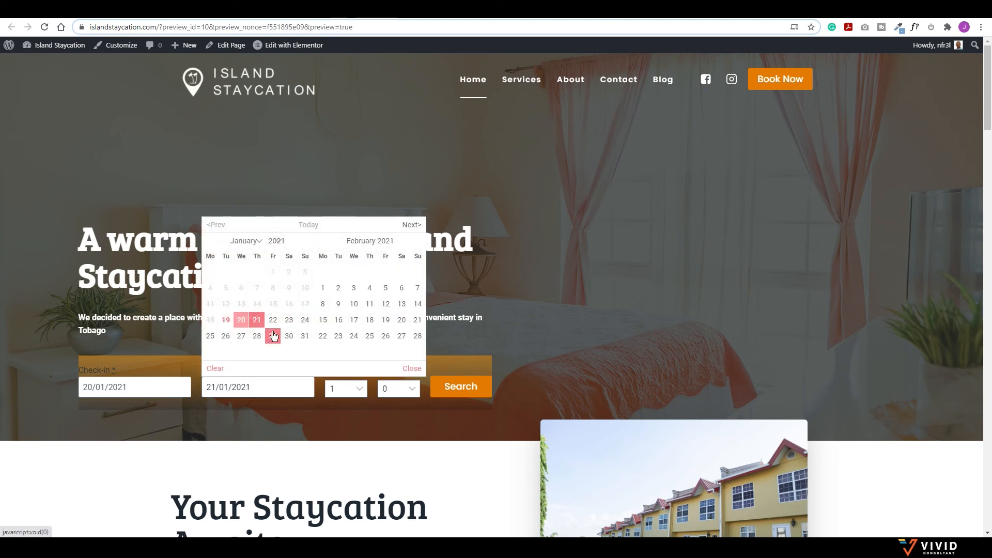
pyautogui.click(226, 337)
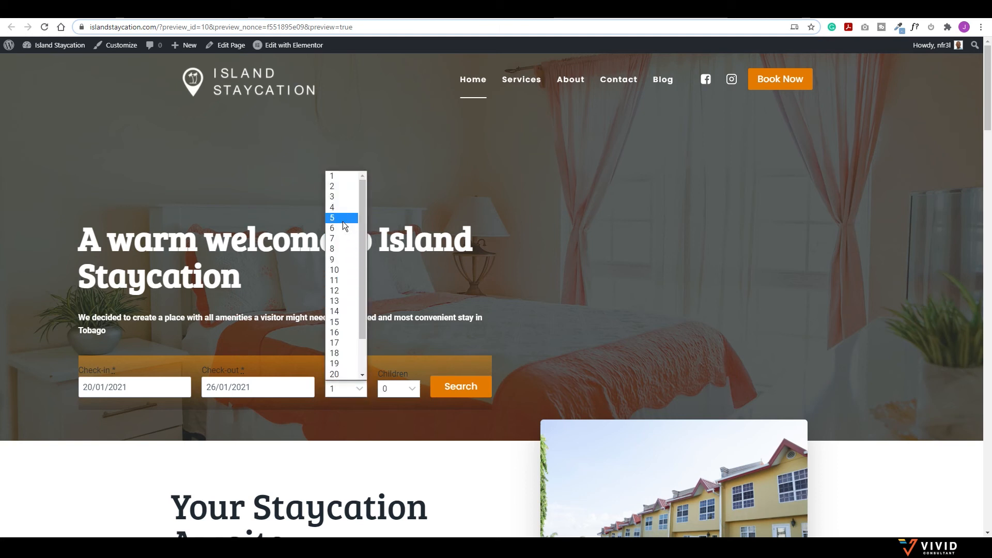
pyautogui.click(338, 207)
pyautogui.click(460, 387)
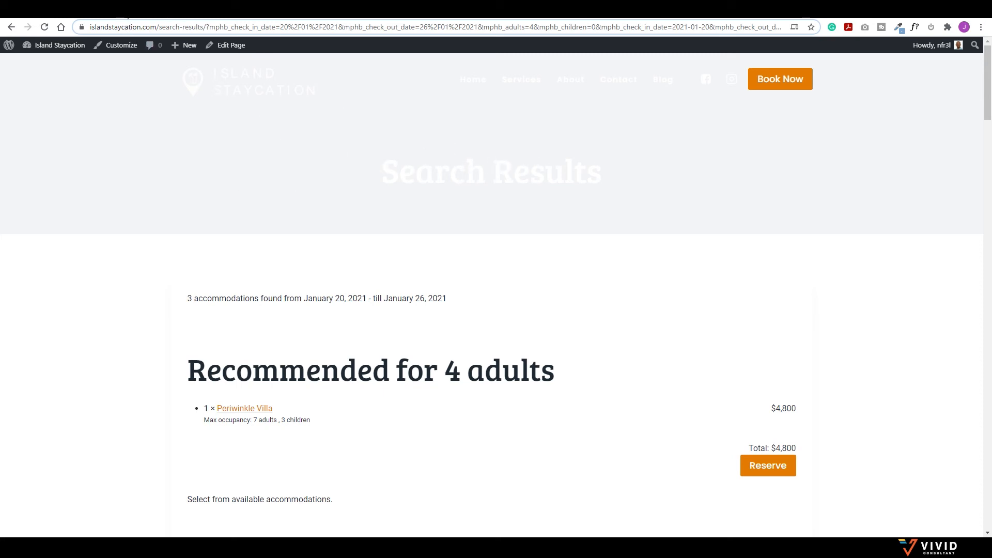
pyautogui.click(124, 10)
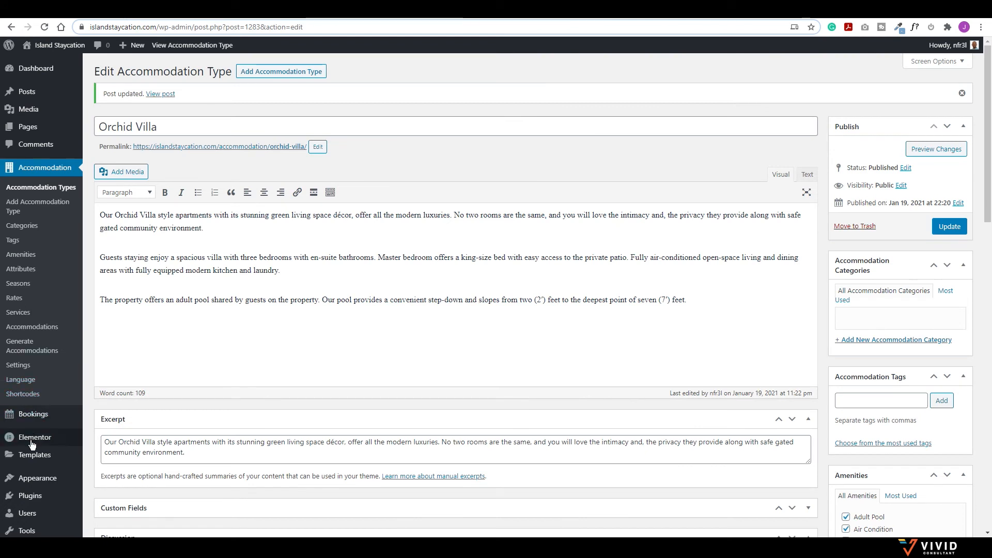
# Step: Open the Customizer's Page Layout settings on the page title Design tab
pyautogui.moveTo(31, 478)
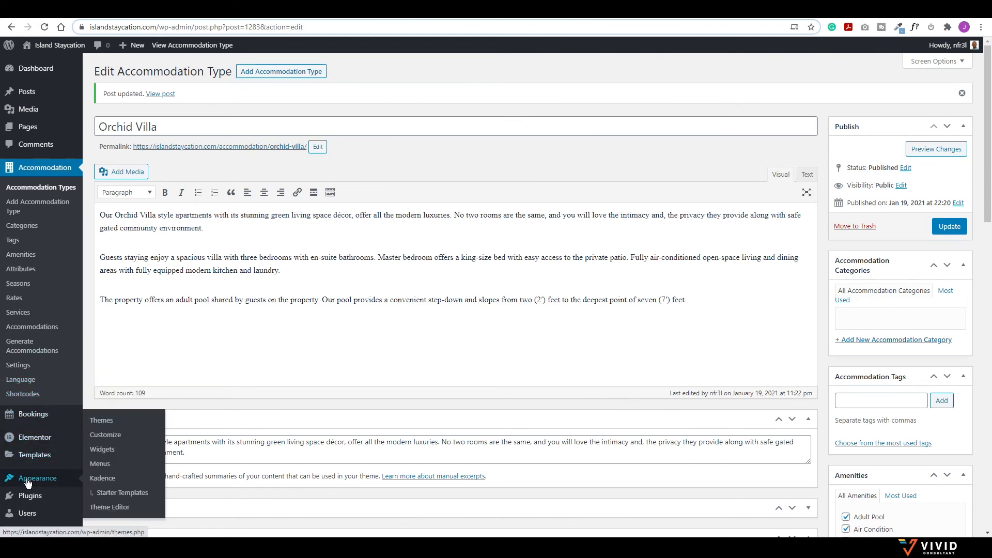
pyautogui.click(112, 440)
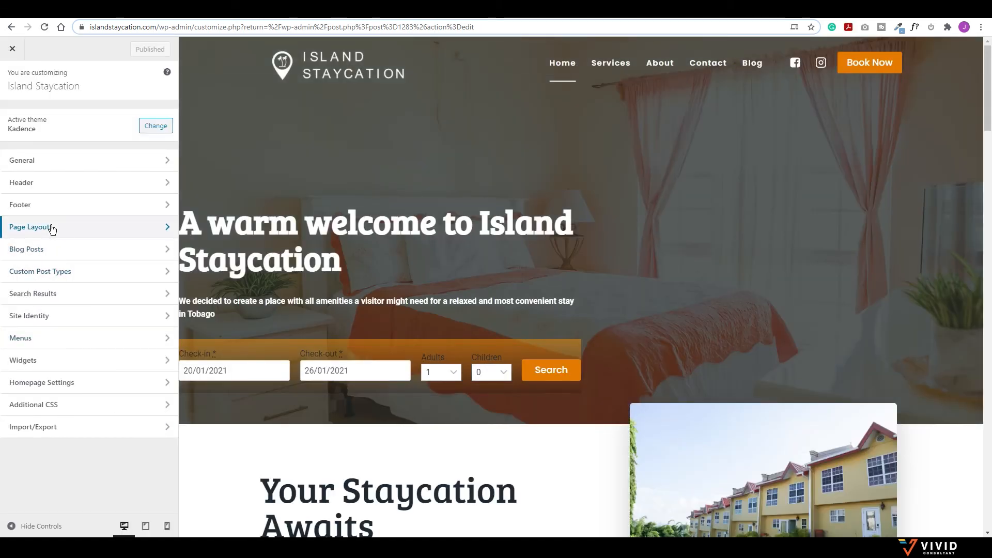
pyautogui.click(53, 229)
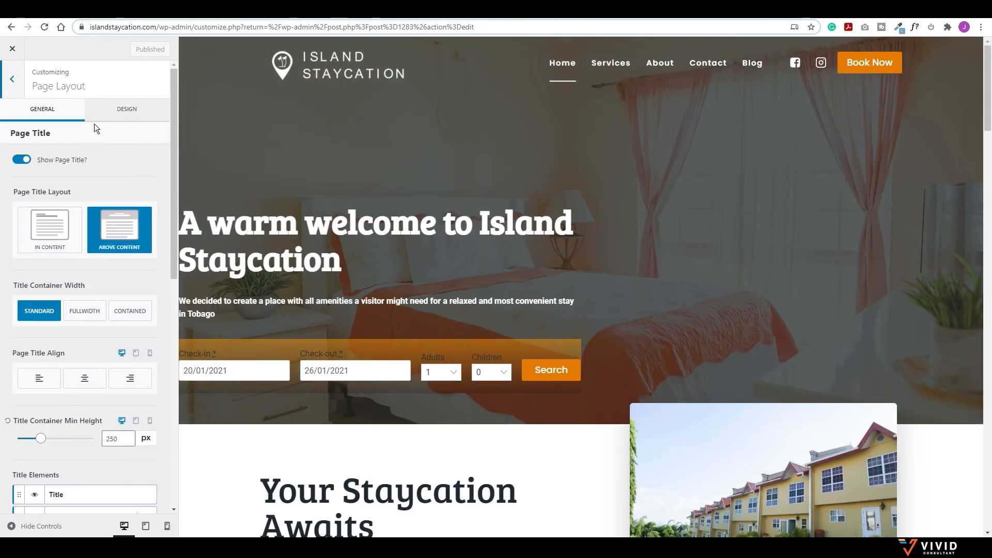
pyautogui.click(120, 110)
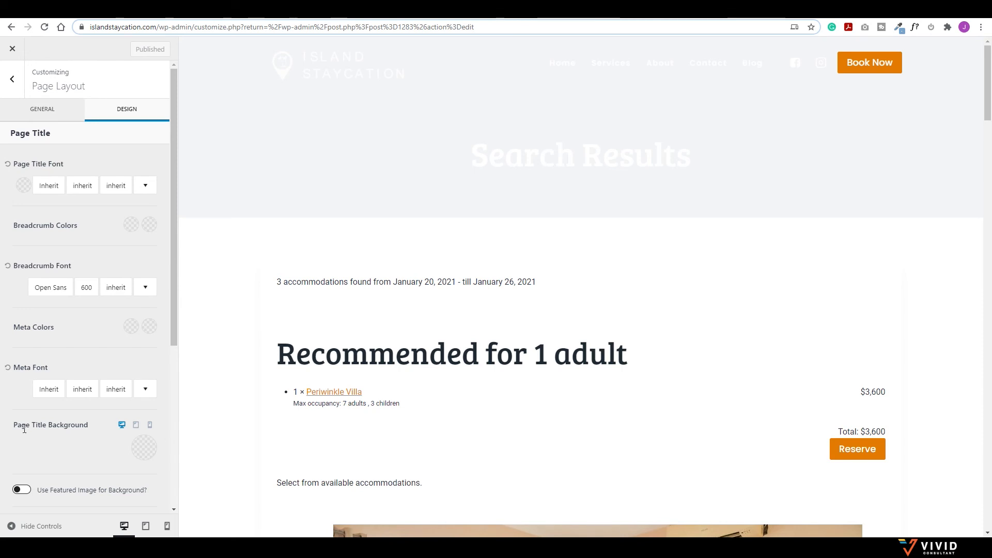
# Step: Try a semi-transparent dark slate colour as the page-title background
pyautogui.click(143, 450)
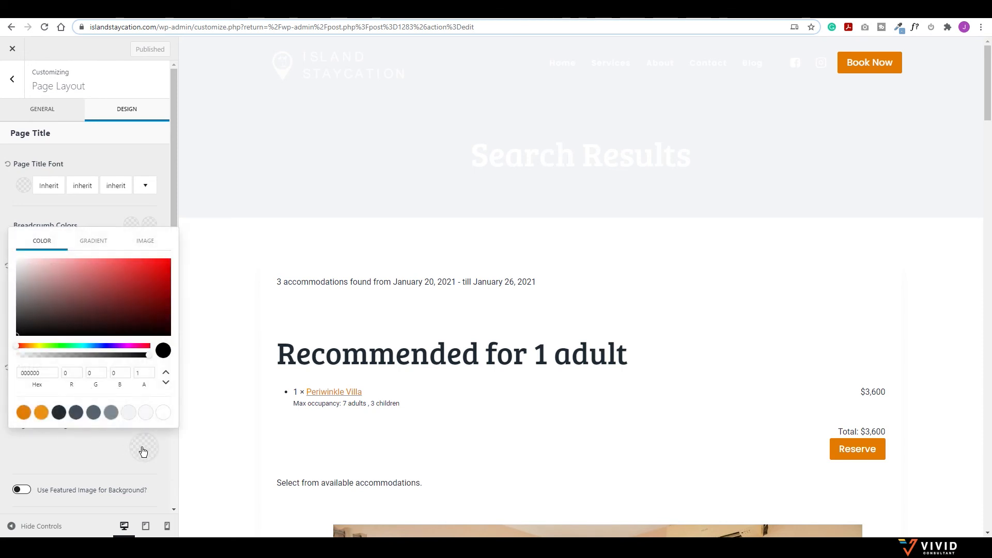
pyautogui.click(76, 414)
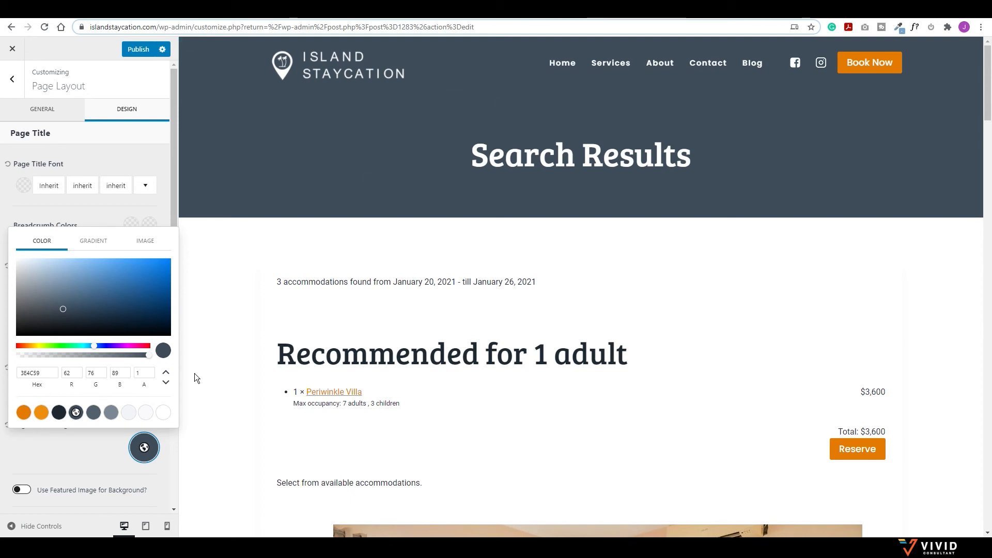
pyautogui.moveTo(147, 355)
pyautogui.mouseDown()
pyautogui.moveTo(79, 358)
pyautogui.moveTo(143, 362)
pyautogui.mouseUp()
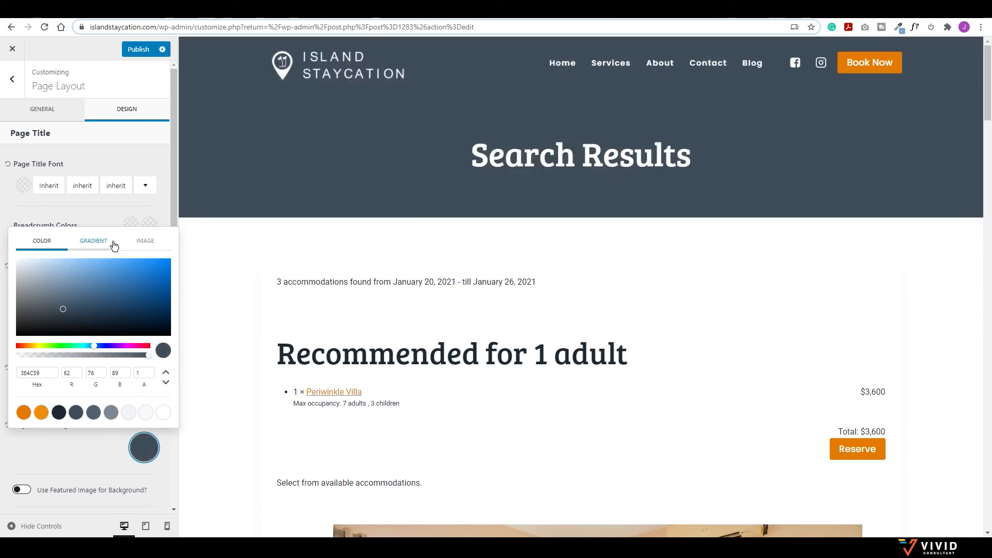
# Step: Try the spa products photo focused on its bottom edge, then switch to a gradient
pyautogui.click(147, 242)
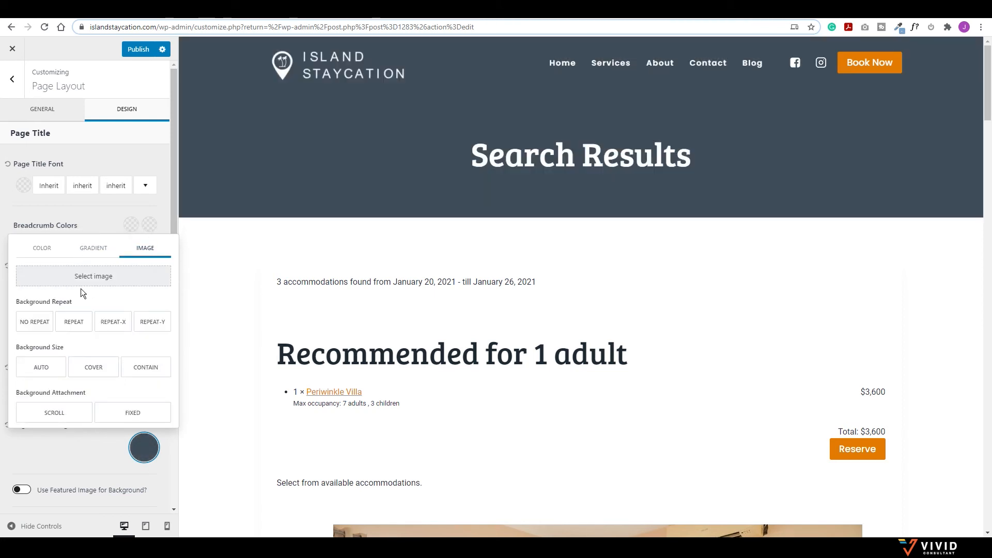
pyautogui.click(91, 276)
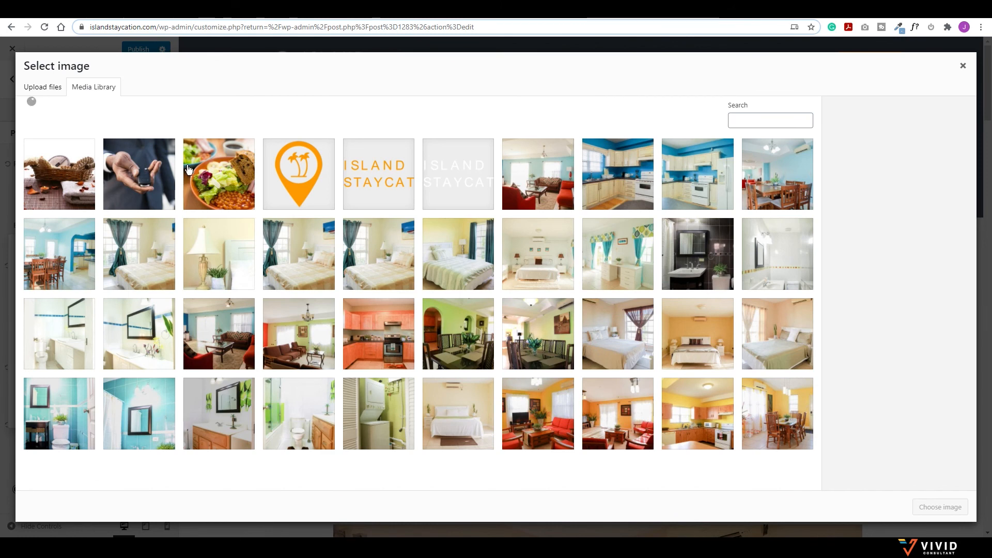
pyautogui.click(63, 179)
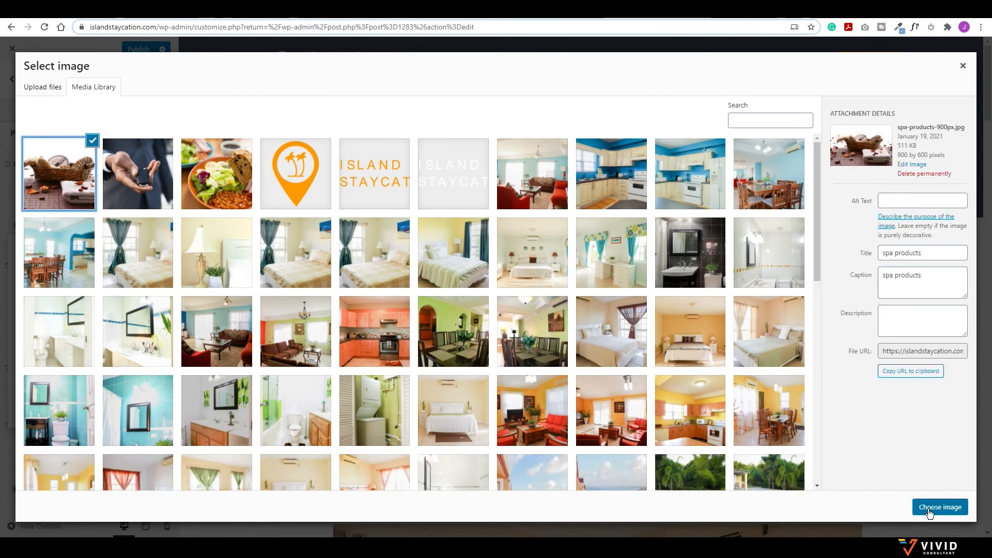
pyautogui.click(931, 510)
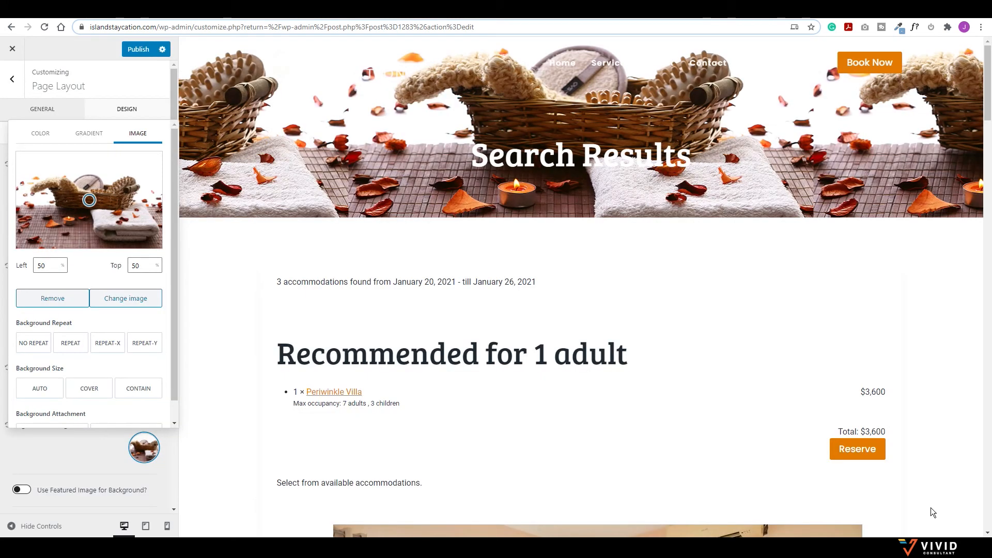
pyautogui.moveTo(90, 200)
pyautogui.mouseDown()
pyautogui.moveTo(81, 248)
pyautogui.moveTo(113, 250)
pyautogui.moveTo(114, 240)
pyautogui.moveTo(114, 253)
pyautogui.mouseUp()
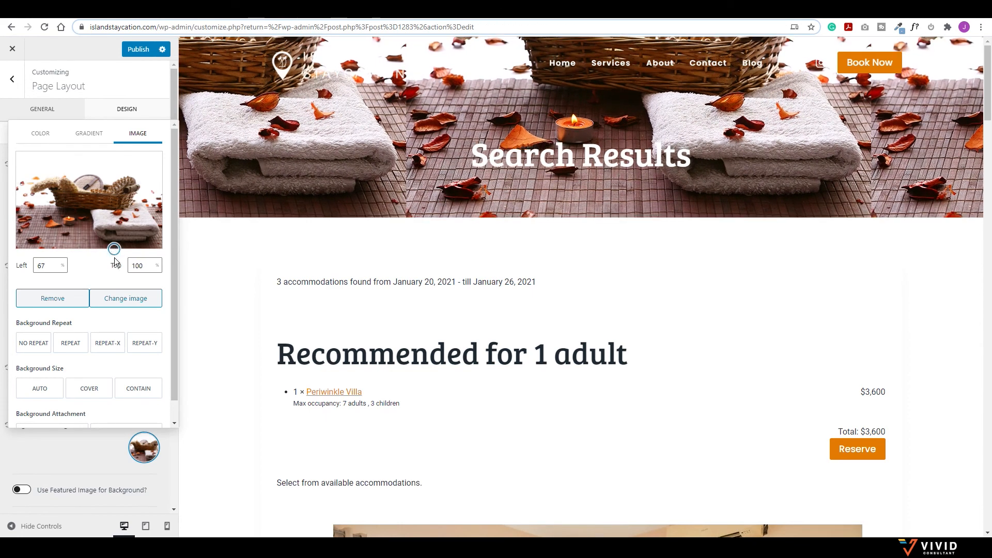
pyautogui.click(88, 133)
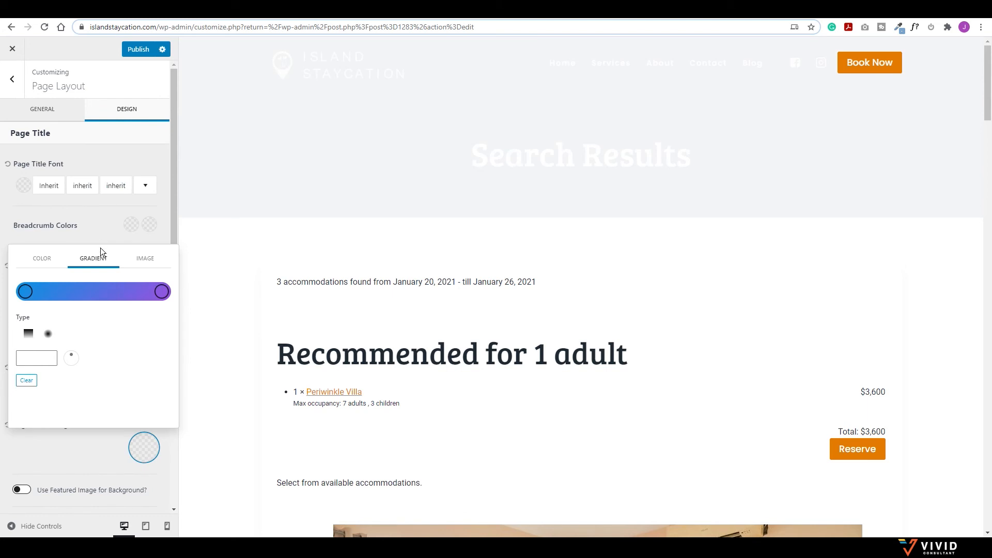
# Step: Make the page-title gradient run from orange on the left to dark slate on the right
pyautogui.moveTo(132, 292); pyautogui.dragTo(44, 292)
pyautogui.click(43, 292)
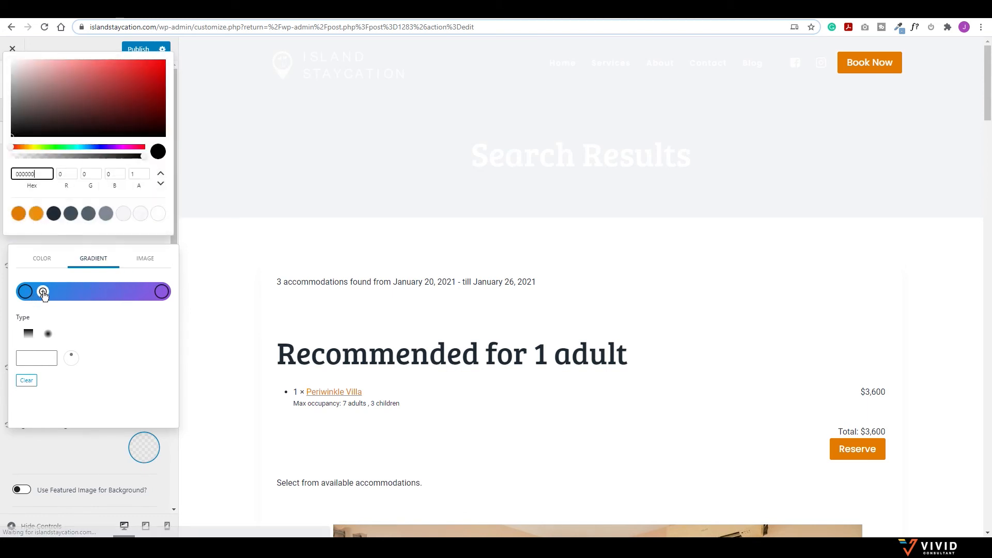
pyautogui.click(18, 214)
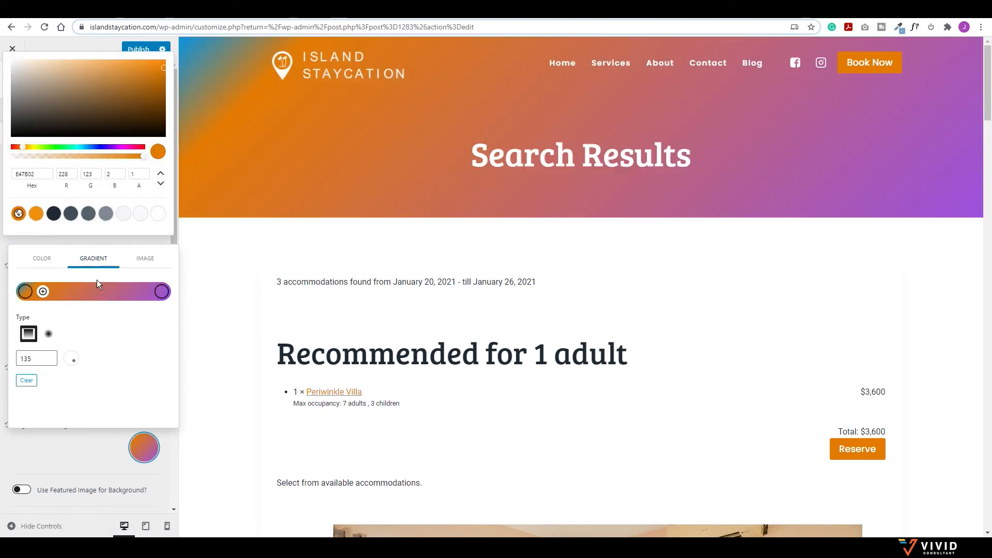
pyautogui.click(161, 292)
pyautogui.click(54, 214)
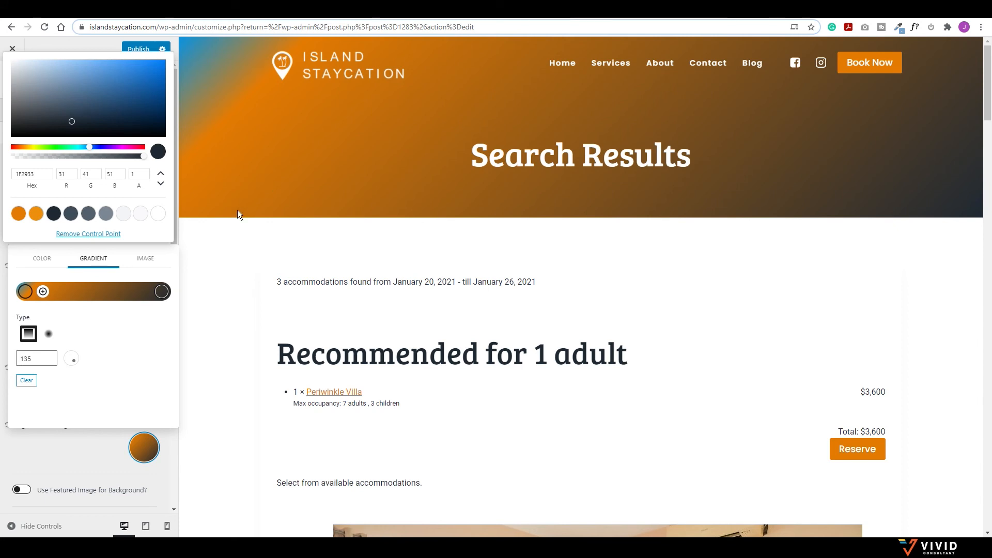
pyautogui.click(134, 261)
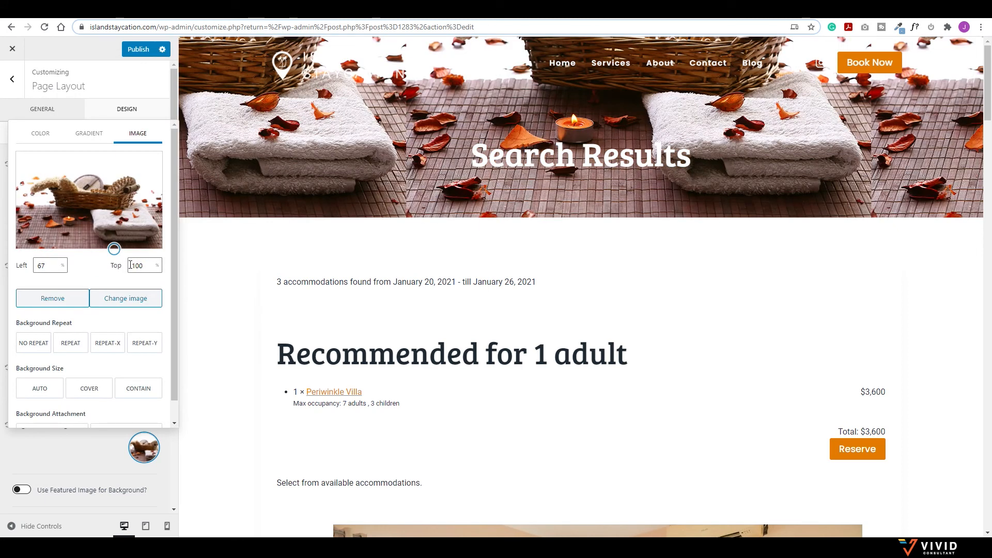
pyautogui.click(92, 141)
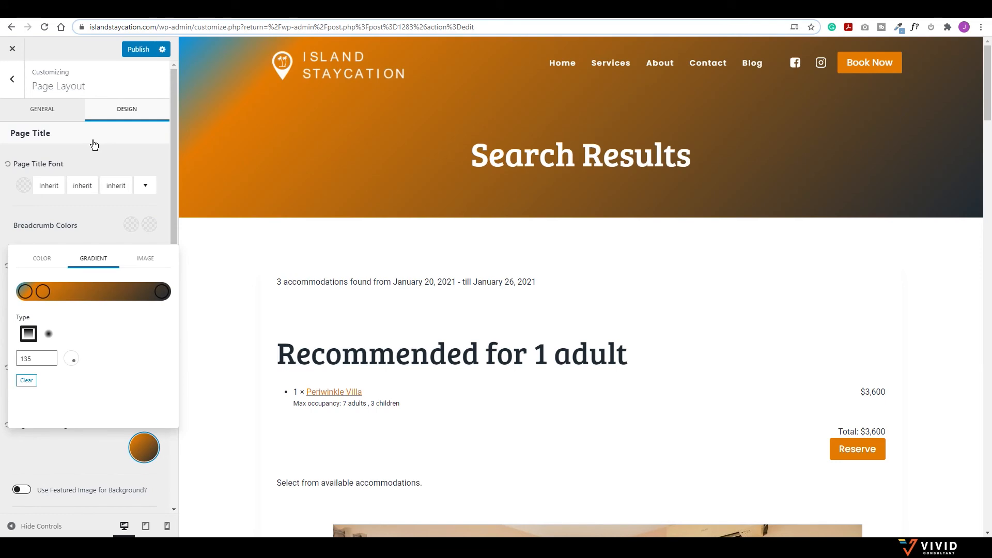
pyautogui.click(123, 159)
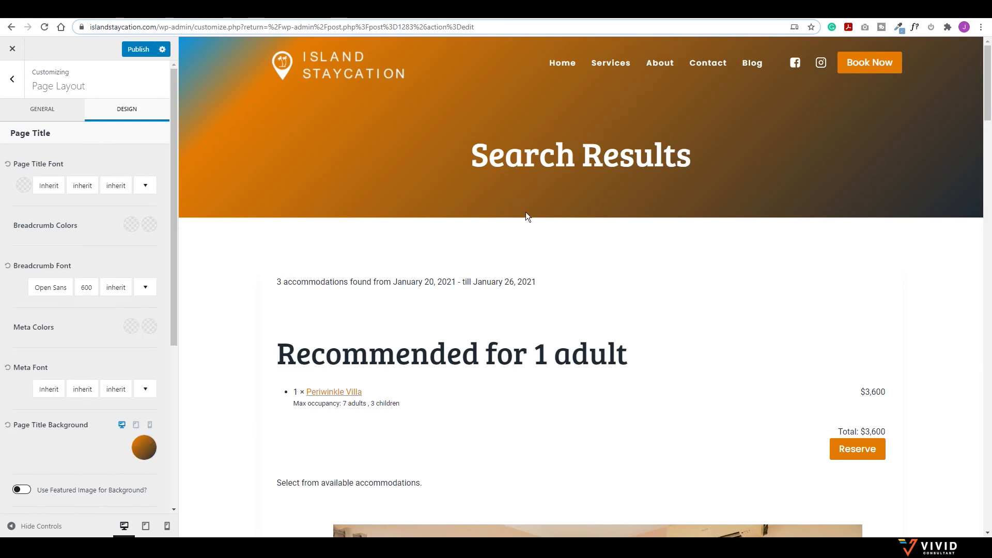
# Step: Publish the gradient title background and reload the live Search Results page
pyautogui.scroll(-15, 513, 276)
pyautogui.click(135, 50)
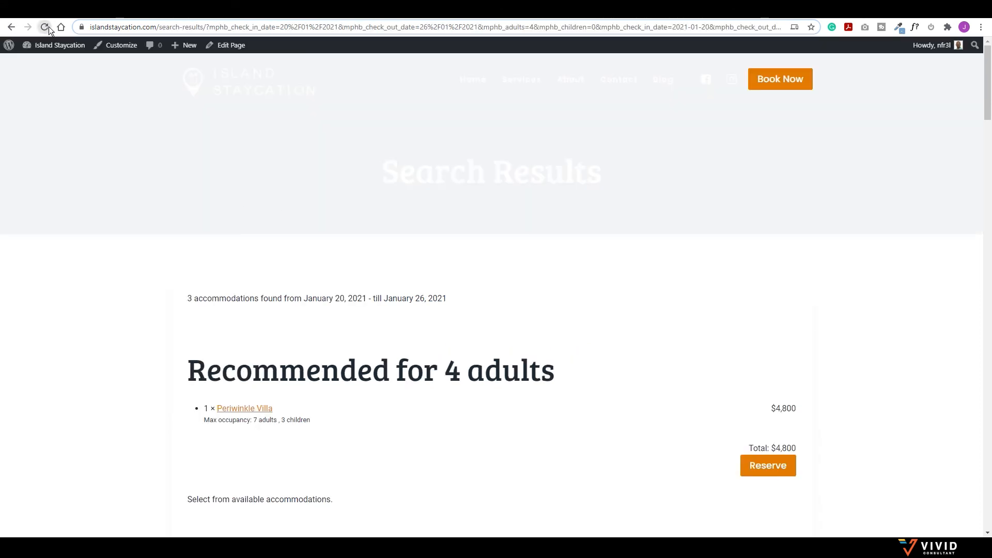
pyautogui.click(46, 28)
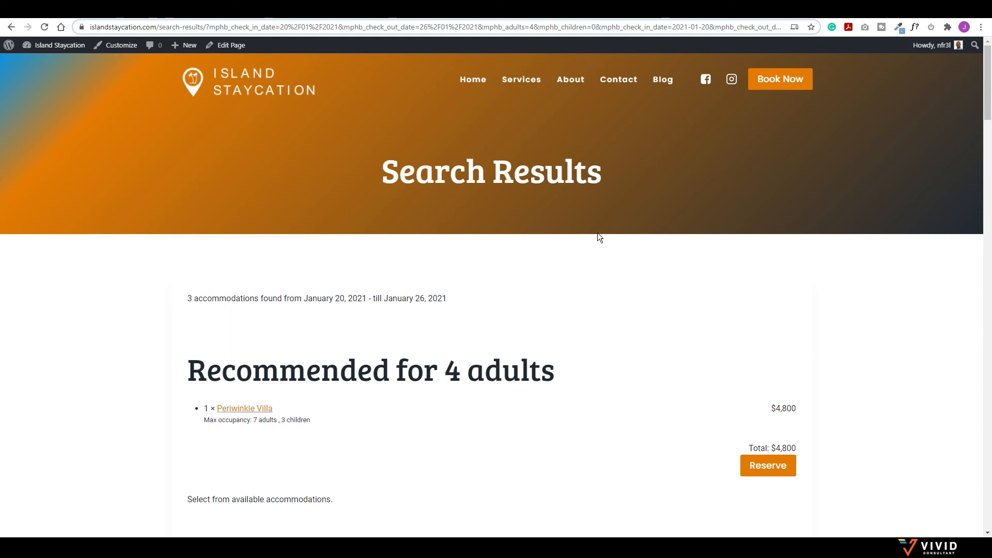
# Step: Book Orchid Villa from the search results and confirm the reservation
pyautogui.scroll(-8, 581, 268)
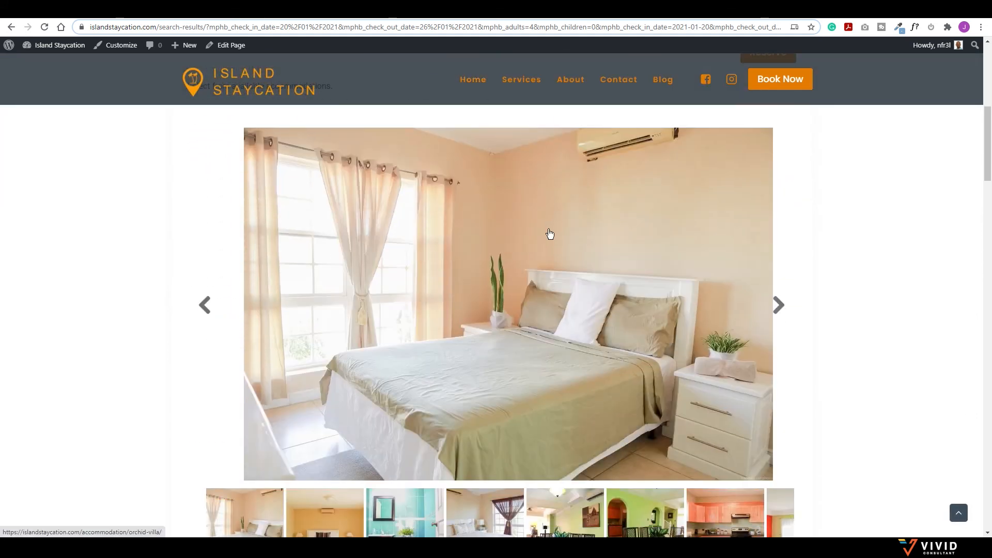
pyautogui.scroll(-8, 549, 234)
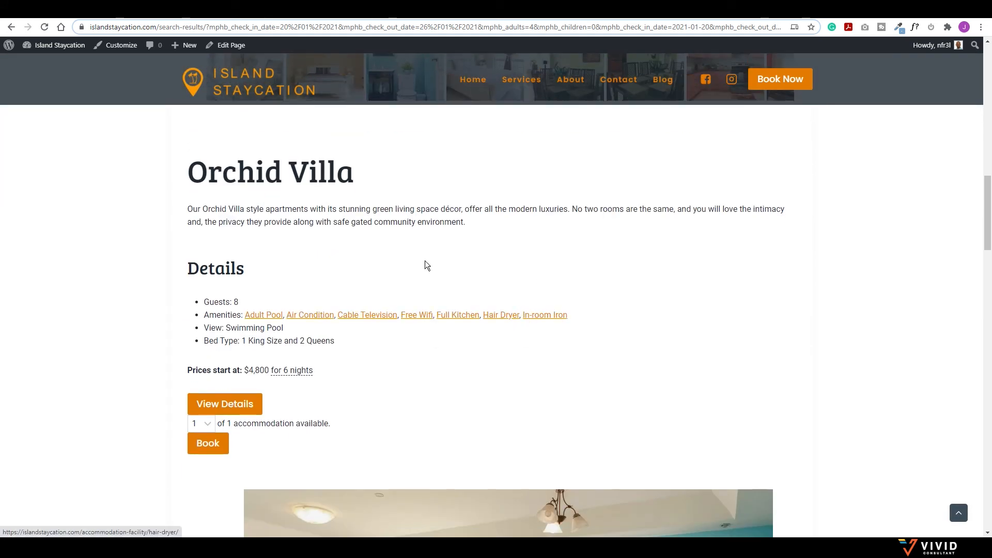
pyautogui.scroll(-2, 455, 297)
pyautogui.click(192, 345)
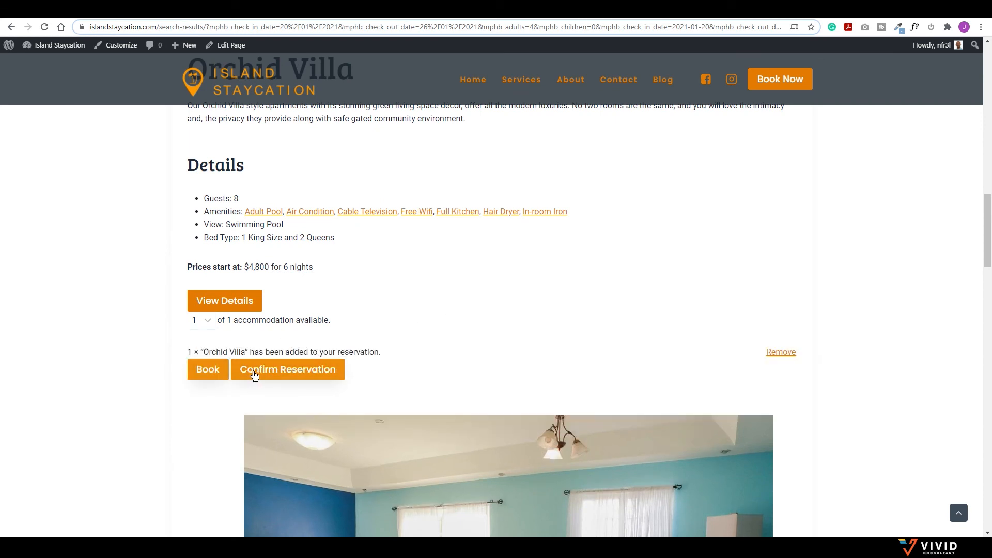
pyautogui.click(277, 372)
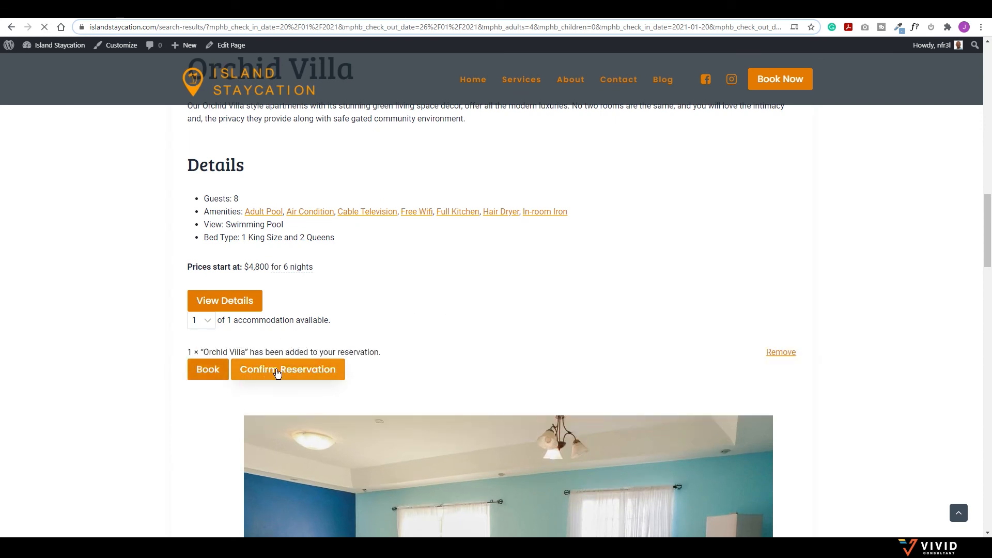
# Step: Review the Orchid Villa price breakdown, then try 2 adults and 0 children
pyautogui.scroll(-5, 341, 361)
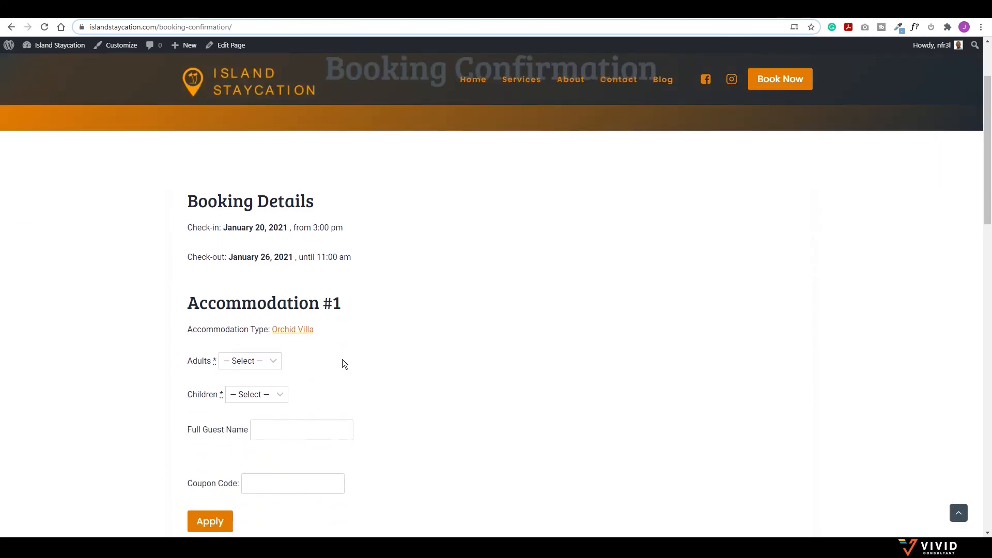
pyautogui.scroll(-1, 285, 242)
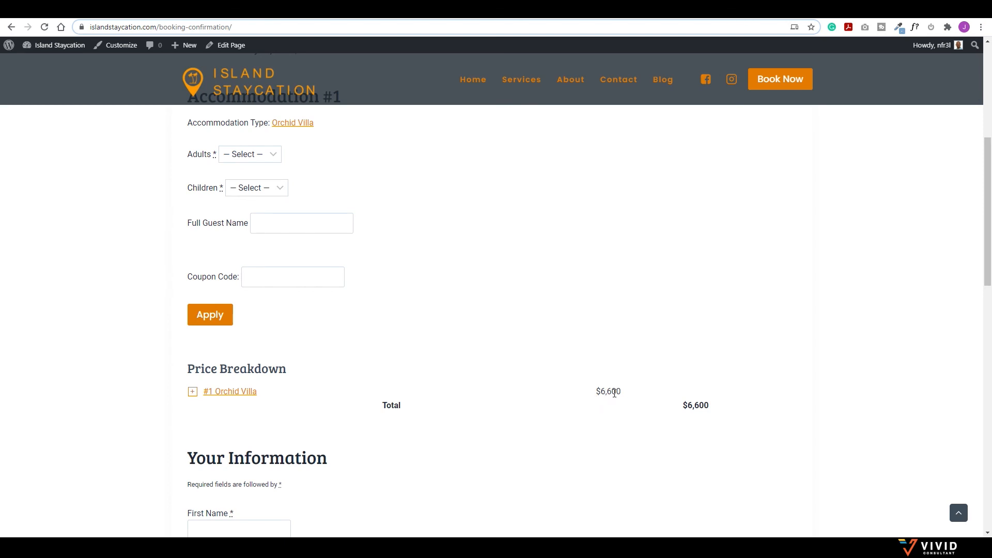
pyautogui.click(191, 391)
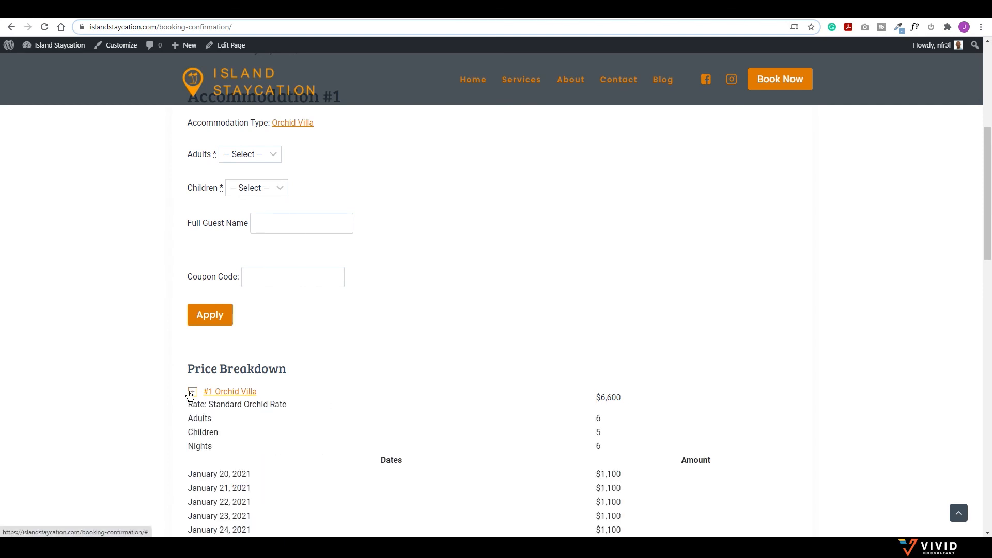
pyautogui.scroll(-1, 289, 419)
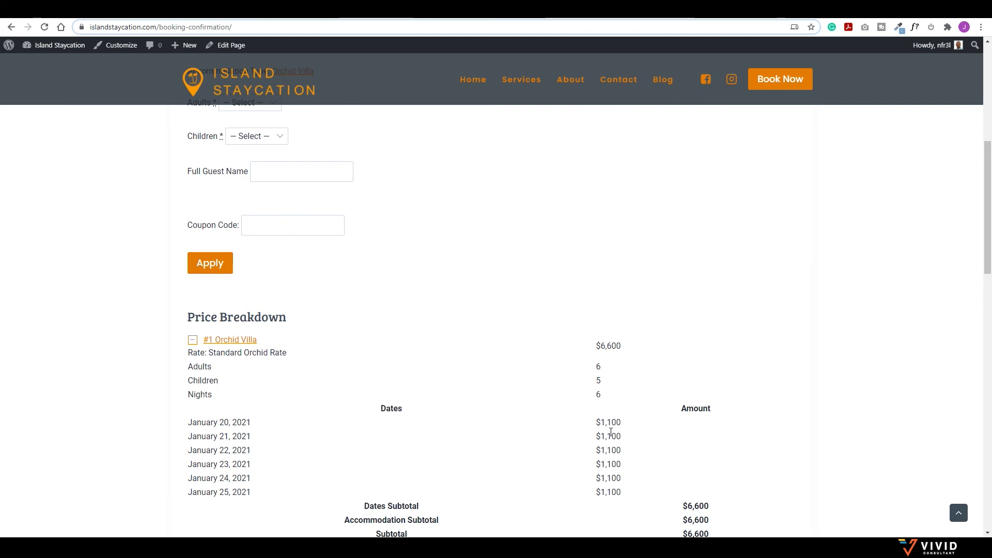
pyautogui.scroll(1, 283, 292)
pyautogui.click(261, 154)
pyautogui.click(230, 189)
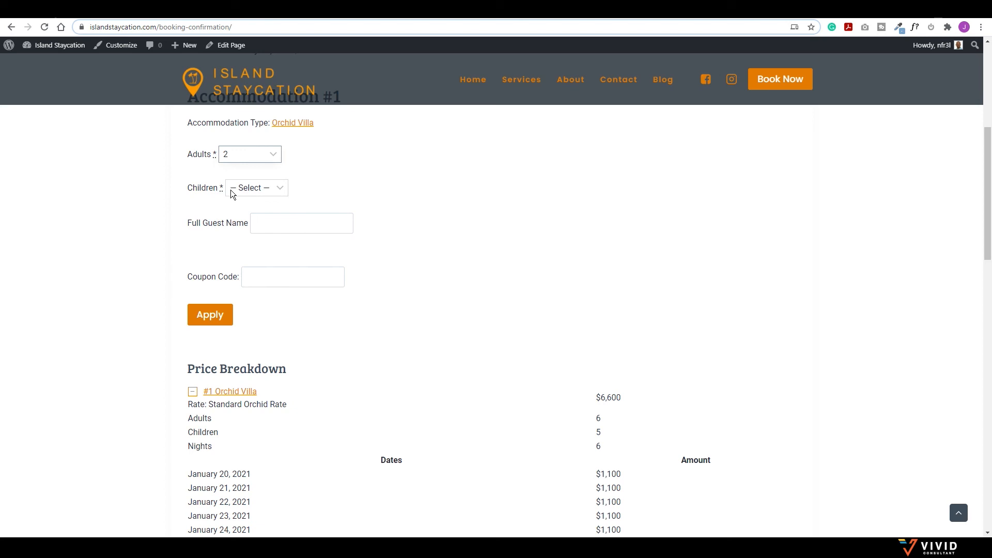
pyautogui.click(248, 187)
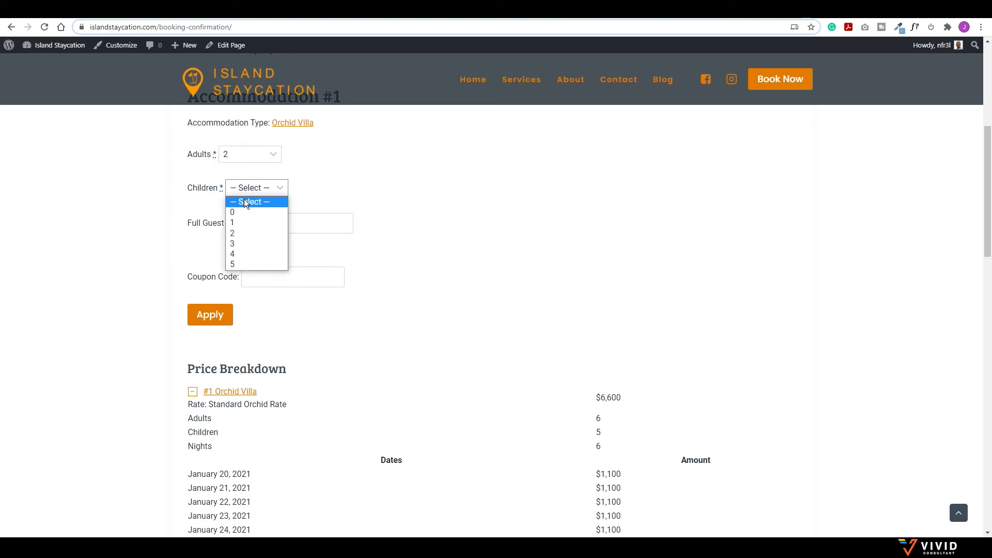
pyautogui.click(239, 211)
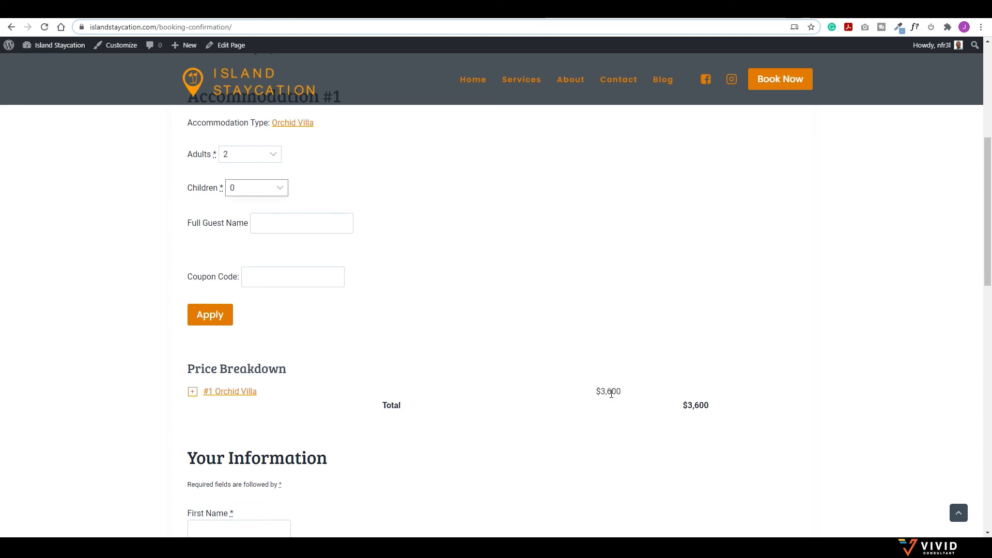
pyautogui.click(193, 392)
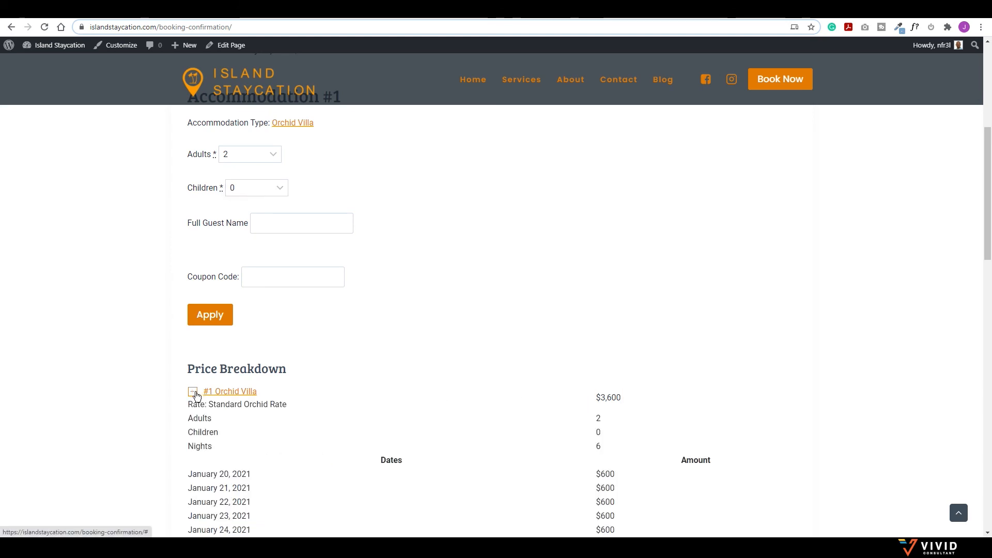
pyautogui.scroll(-2, 664, 403)
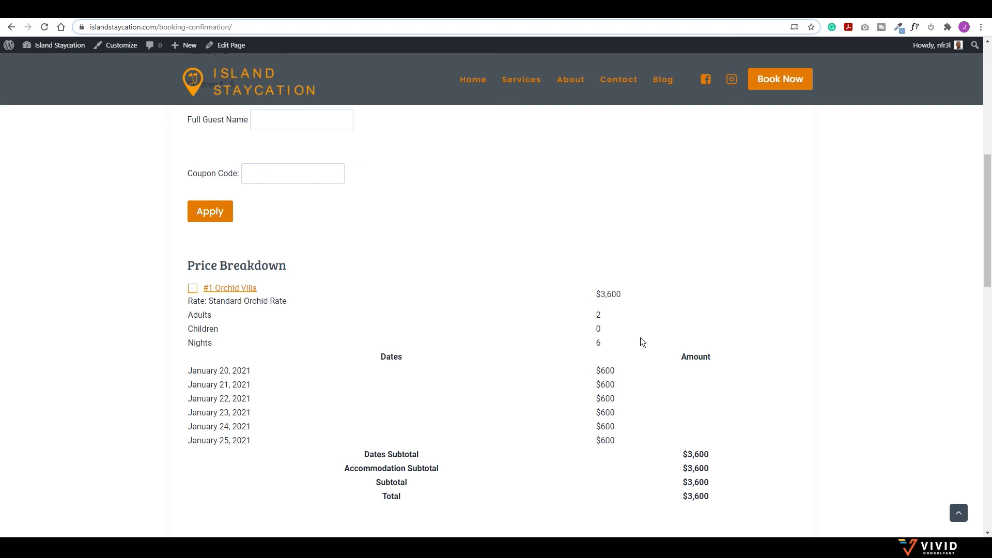
pyautogui.scroll(2, 640, 338)
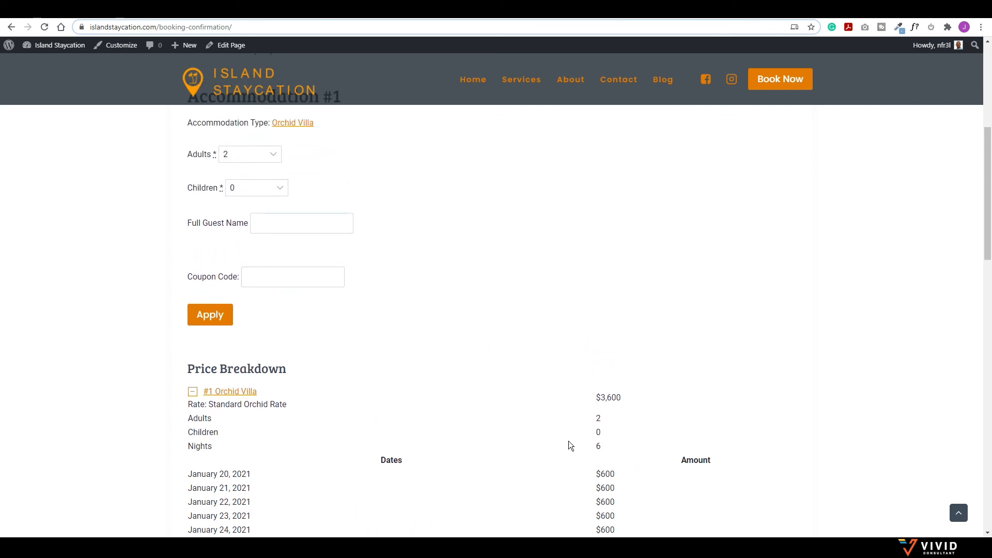
# Step: Set 4 adults and 0 children, then expand the #1 Orchid Villa price breakdown
pyautogui.click(262, 153)
pyautogui.click(235, 206)
pyautogui.click(250, 187)
pyautogui.click(240, 213)
pyautogui.click(193, 394)
pyautogui.scroll(-1, 667, 430)
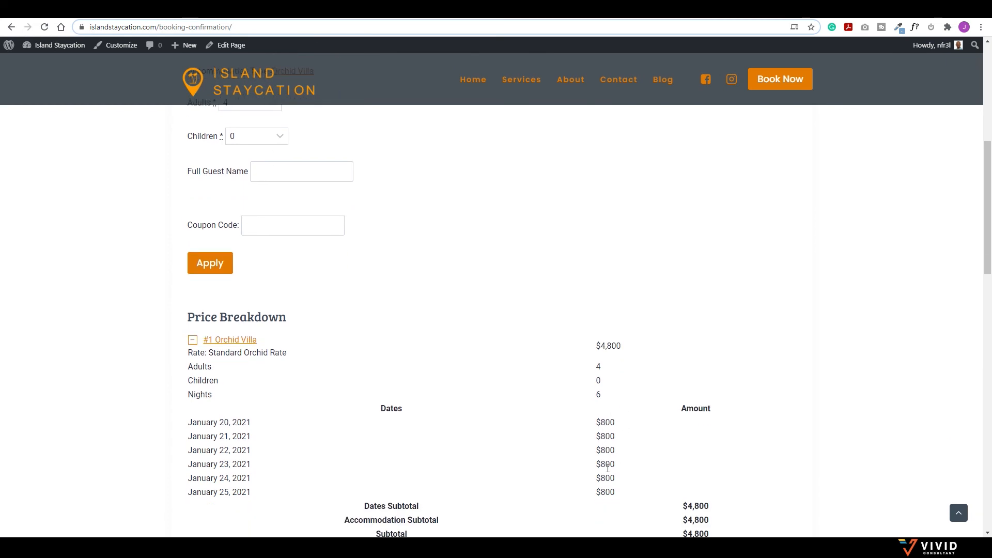
pyautogui.scroll(-7, 619, 423)
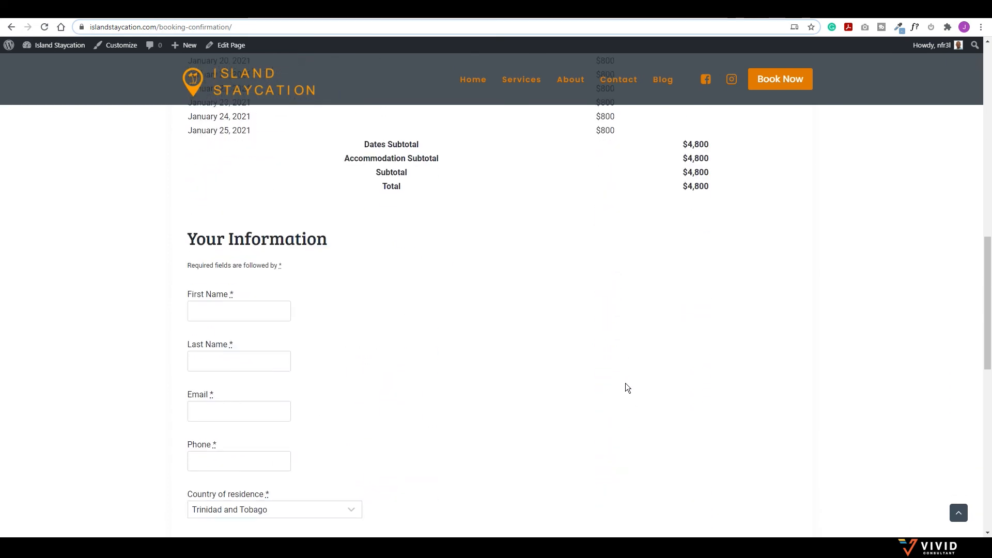
pyautogui.scroll(-3, 625, 387)
pyautogui.scroll(-2, 593, 351)
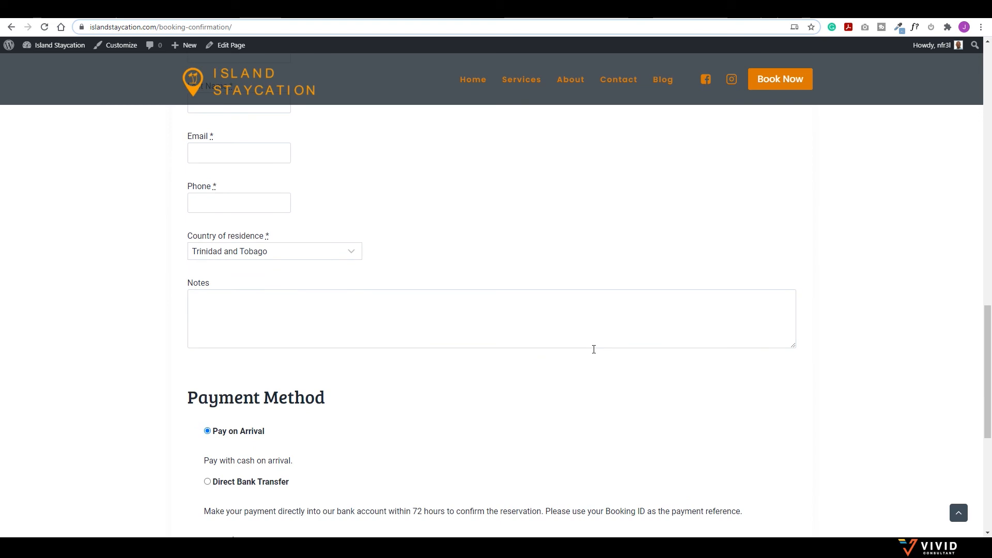
pyautogui.scroll(4, 593, 350)
pyautogui.scroll(-7, 593, 350)
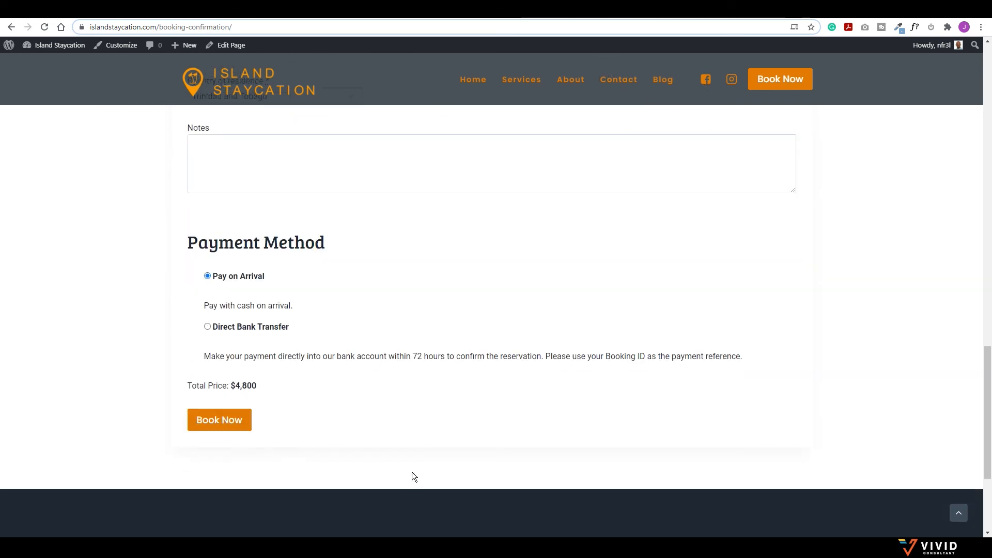
# Step: Choose Direct Bank Transfer as the payment method
pyautogui.click(207, 326)
pyautogui.scroll(10, 443, 347)
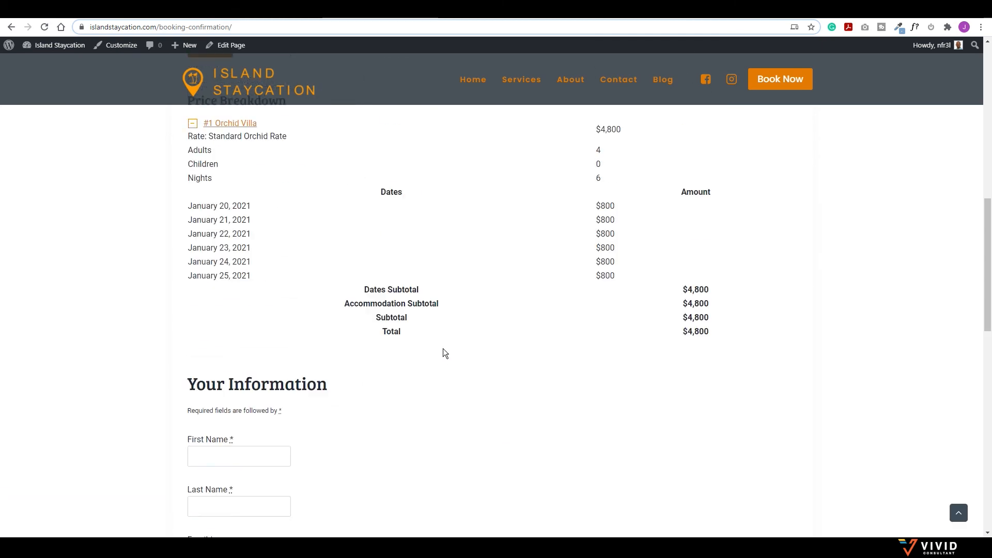
pyautogui.scroll(10, 297, 474)
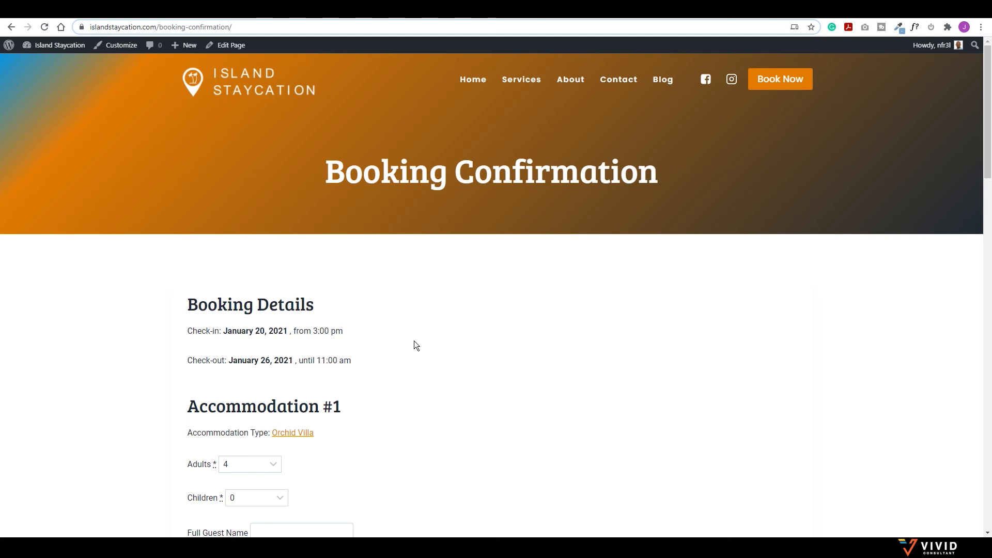
# Step: Enter the guest's name in the Full Guest Name field
pyautogui.scroll(-4, 411, 333)
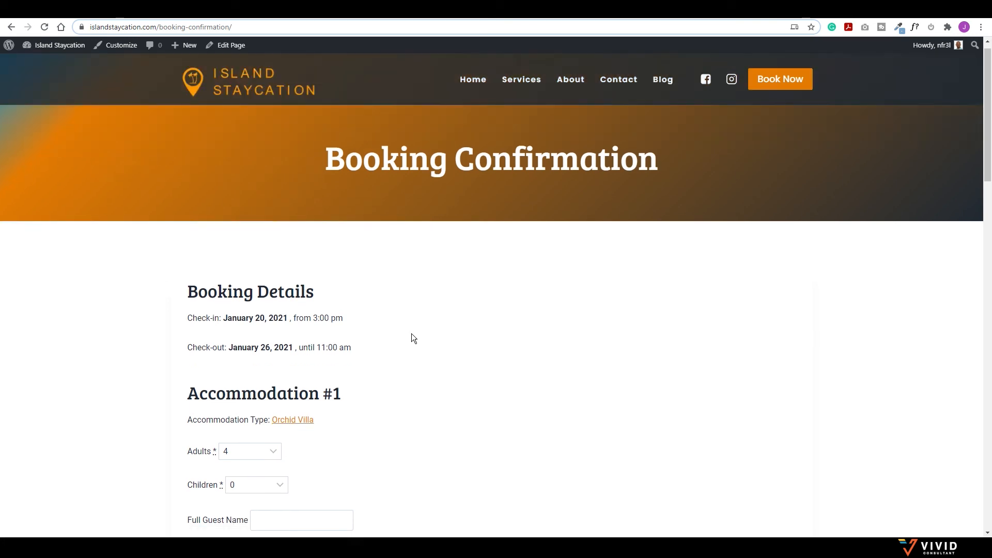
pyautogui.click(288, 326)
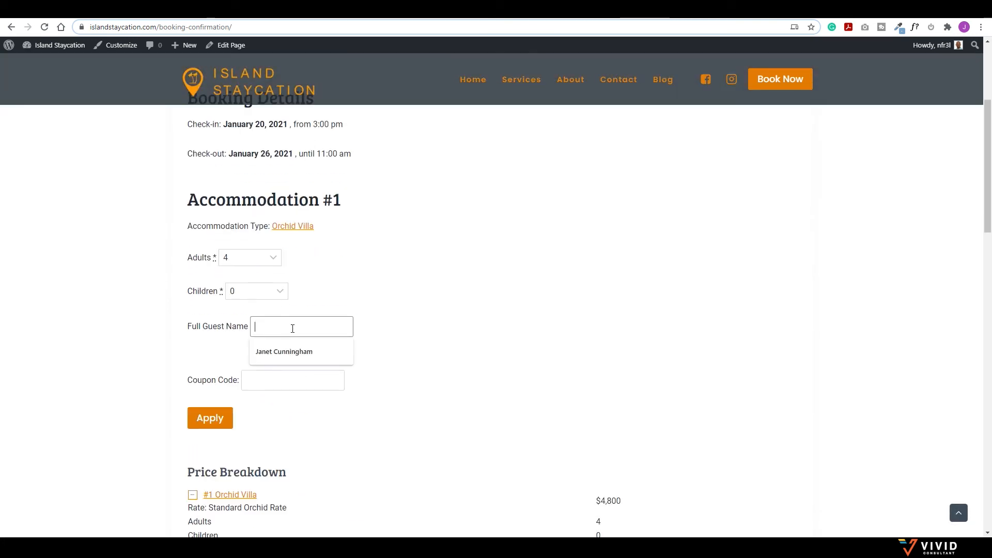
pyautogui.click(405, 332)
pyautogui.click(289, 328)
pyautogui.write('Joshua')
pyautogui.press('Tab')
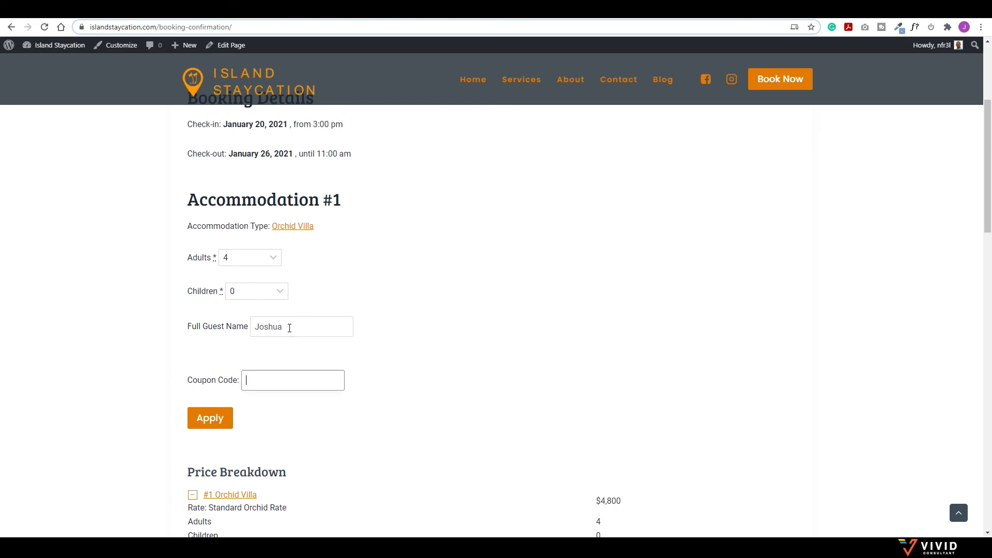
# Step: Fill in the guest's first name and last name
pyautogui.scroll(-3, 290, 331)
pyautogui.scroll(-1, 305, 251)
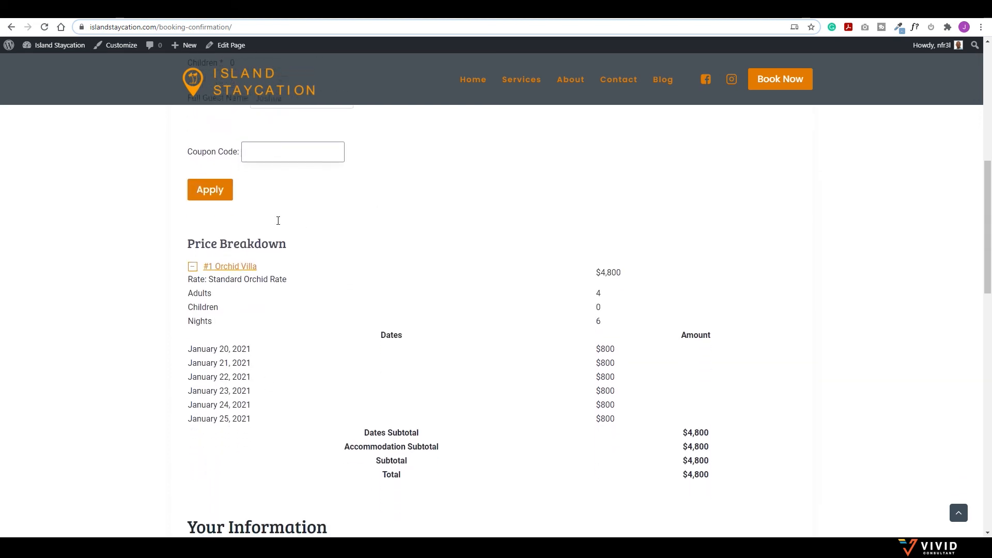
pyautogui.scroll(-3, 326, 317)
pyautogui.scroll(-2, 326, 316)
pyautogui.click(248, 312)
pyautogui.press('Tab')
pyautogui.press('Tab')
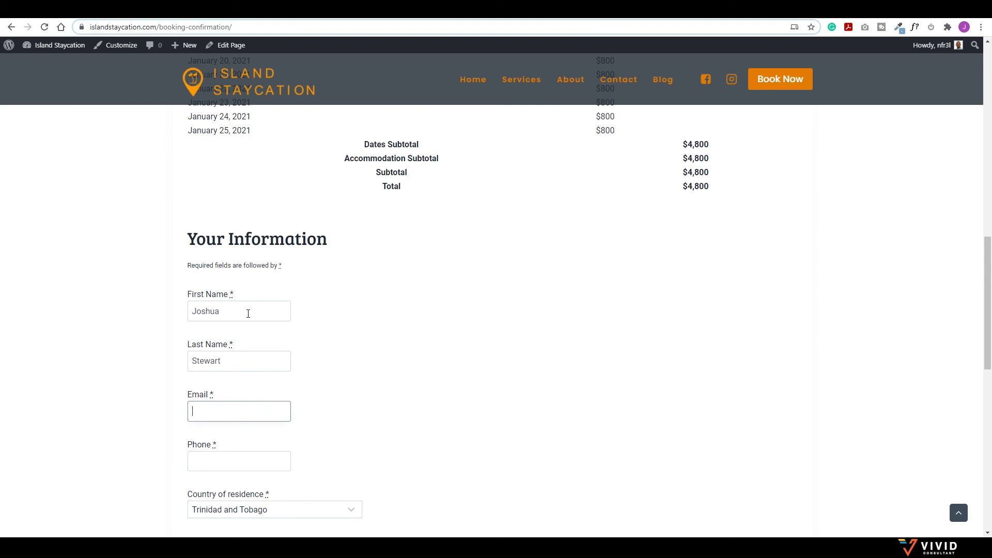
# Step: Submit the Orchid Villa booking with Book Now
pyautogui.scroll(8, 300, 243)
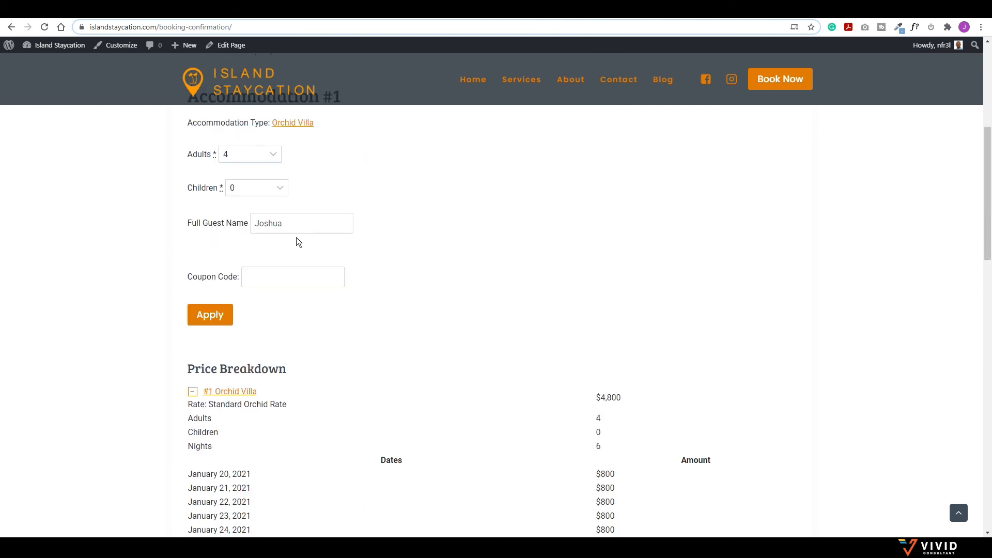
pyautogui.scroll(-11, 236, 237)
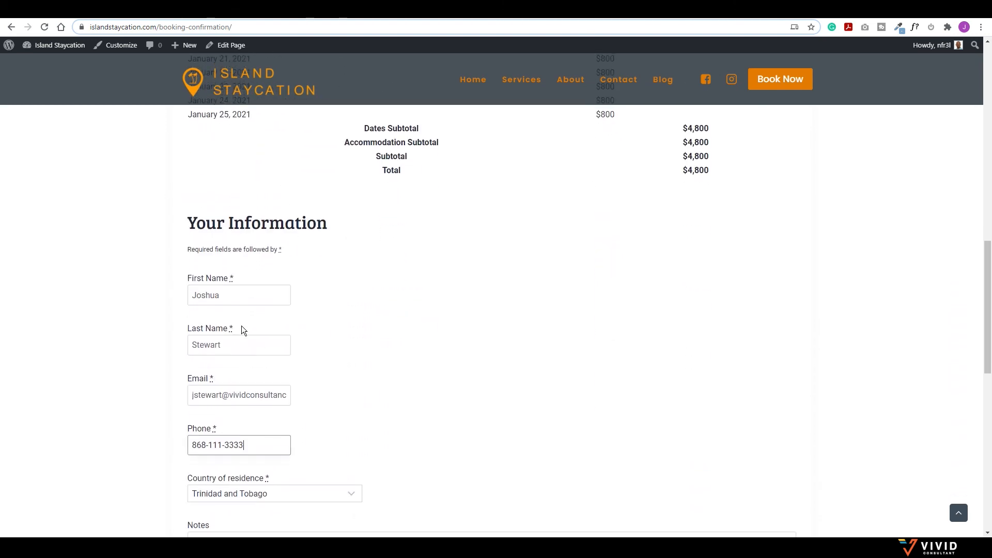
pyautogui.scroll(-4, 321, 362)
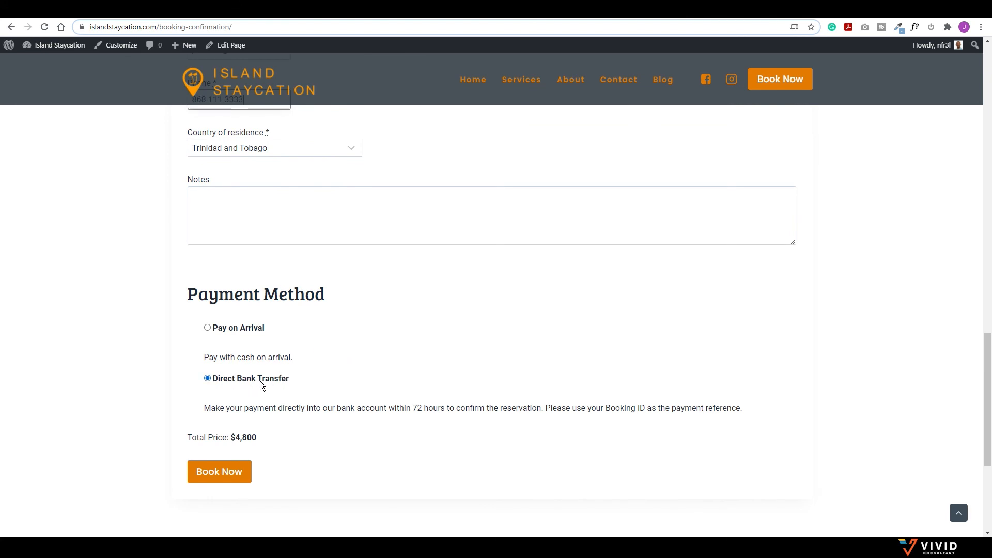
pyautogui.click(225, 475)
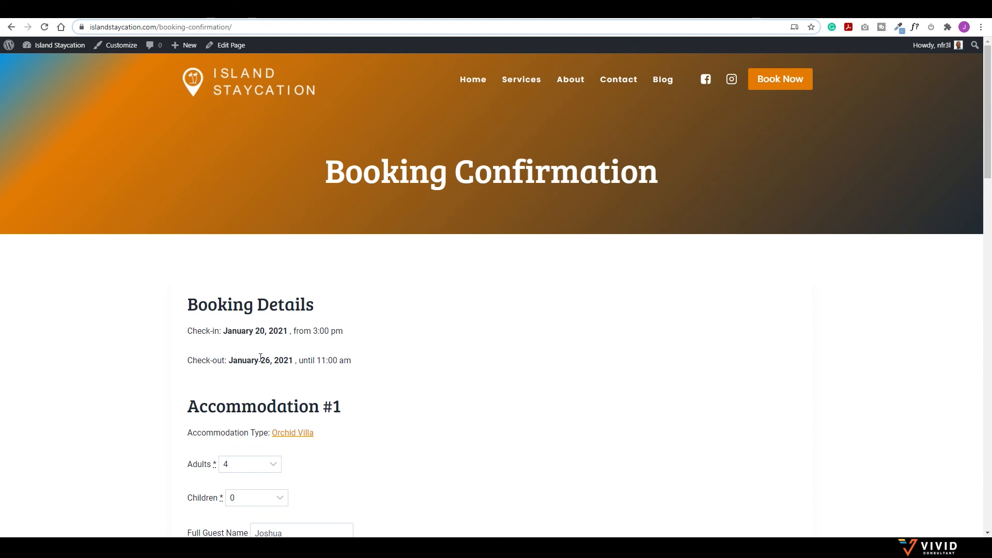
pyautogui.scroll(-20, 319, 424)
pyautogui.scroll(7, 341, 421)
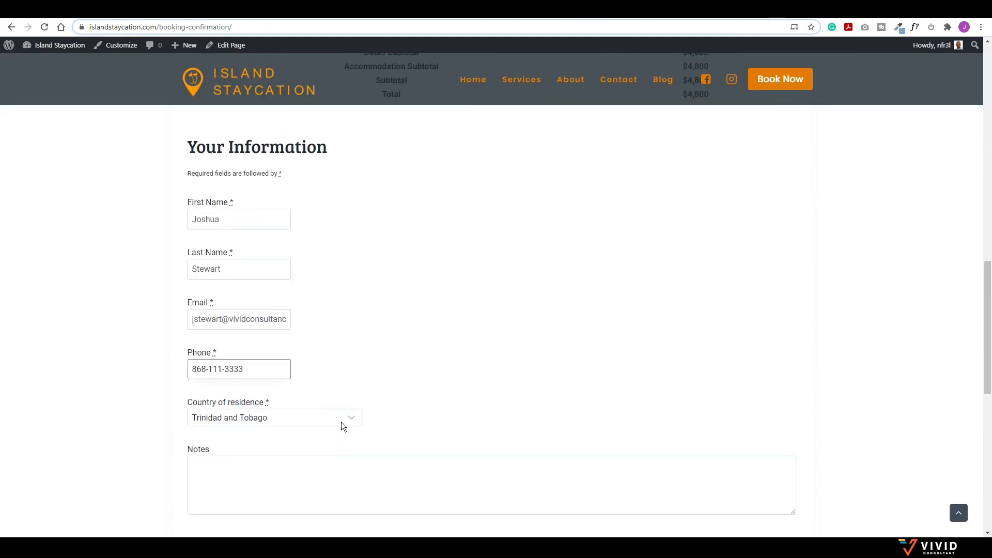
pyautogui.scroll(15, 341, 422)
pyautogui.scroll(-5, 346, 421)
pyautogui.scroll(-15, 317, 403)
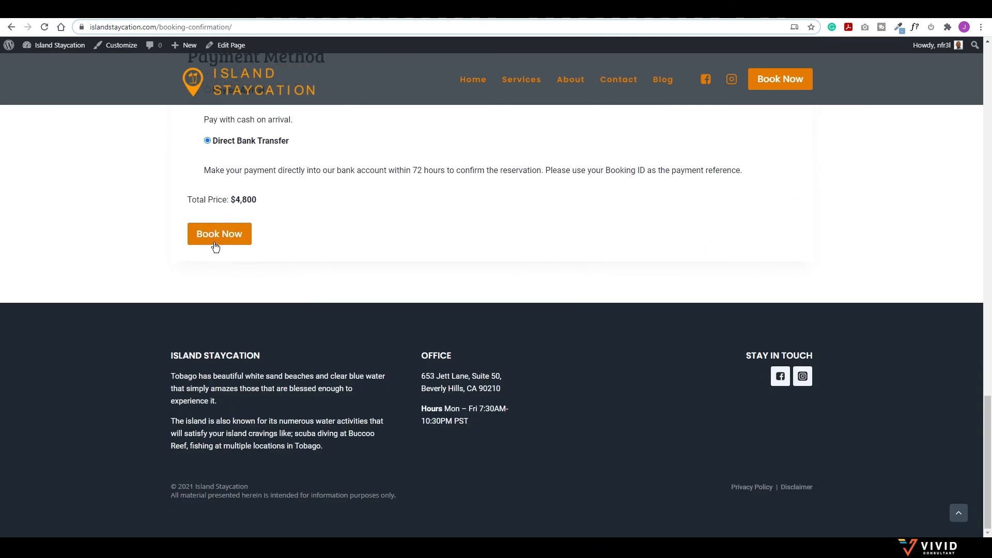
pyautogui.click(216, 237)
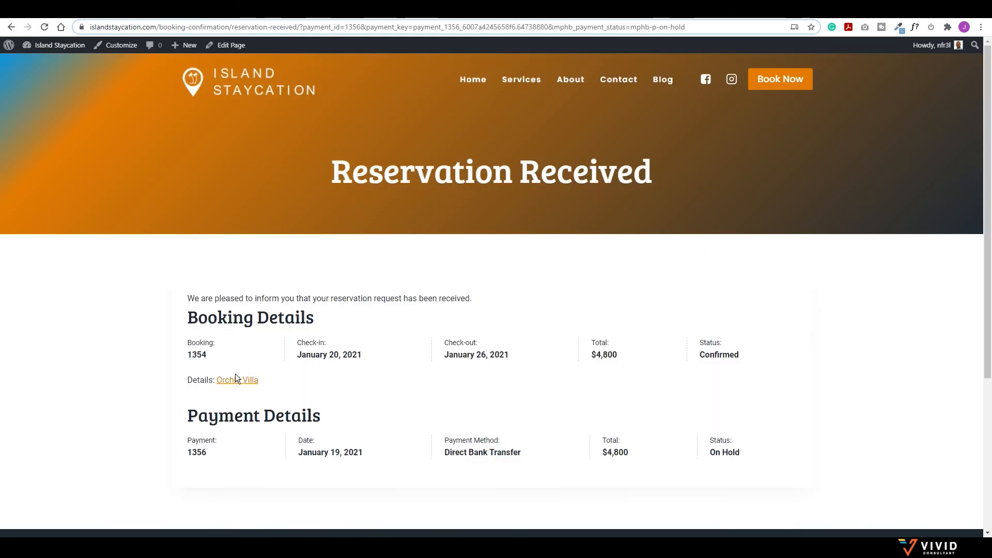
# Step: Open the Orchid Villa page and check its availability calendar for the booked January dates
pyautogui.click(236, 379)
pyautogui.scroll(-6, 337, 326)
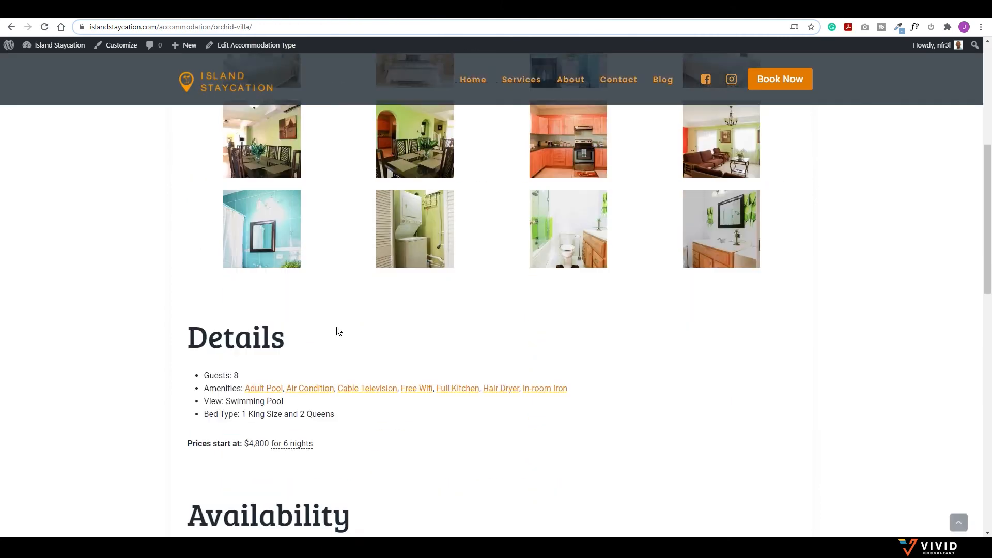
pyautogui.scroll(-8, 337, 326)
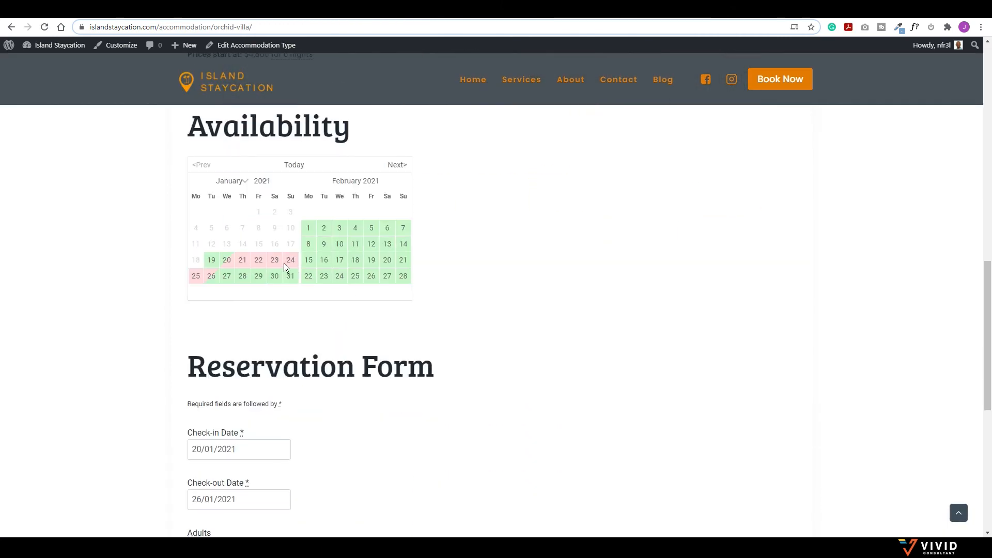
pyautogui.scroll(4, 284, 264)
pyautogui.scroll(-3, 225, 320)
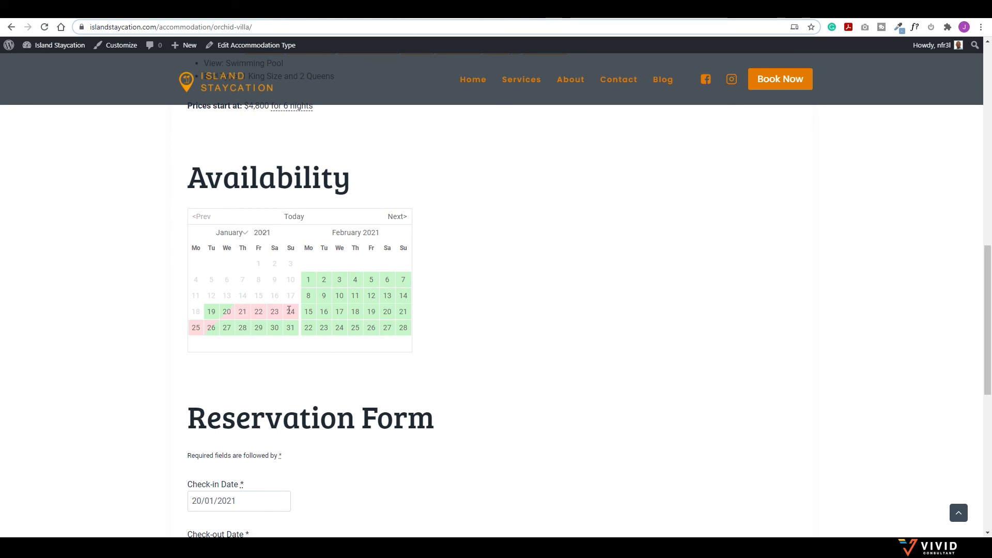
pyautogui.scroll(-1, 295, 312)
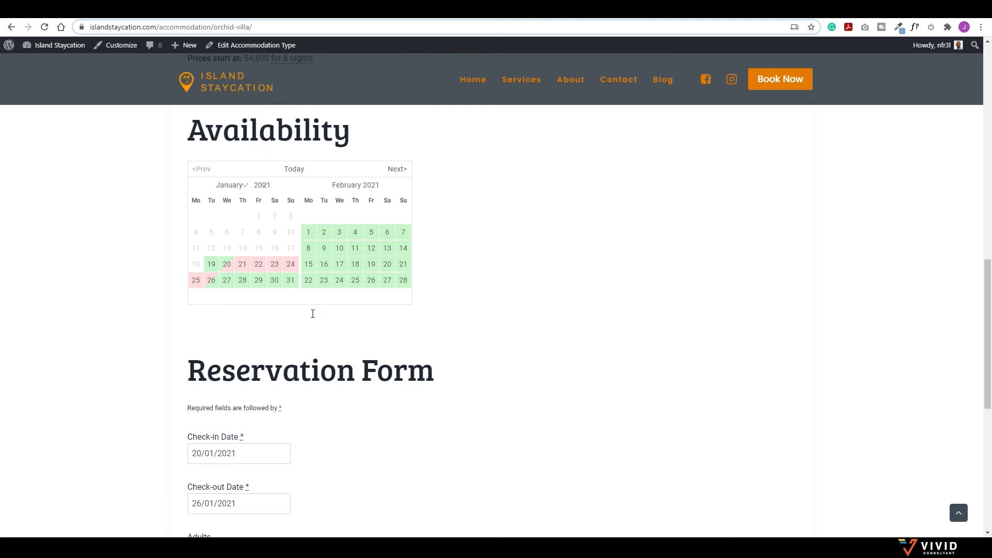
pyautogui.scroll(10, 339, 337)
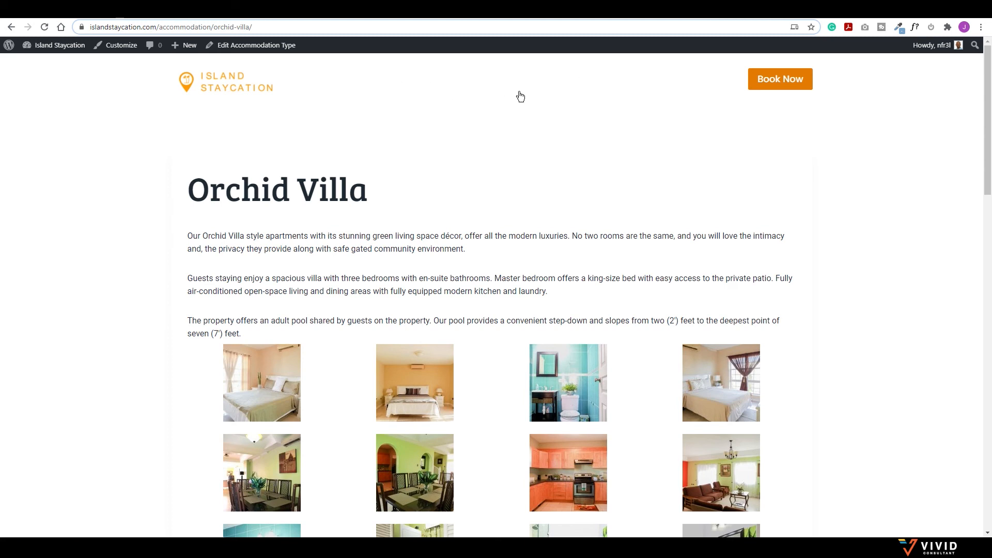
# Step: Return to the Customizer's header items and load the Periwinkle Villa page in the preview
pyautogui.click(138, 18)
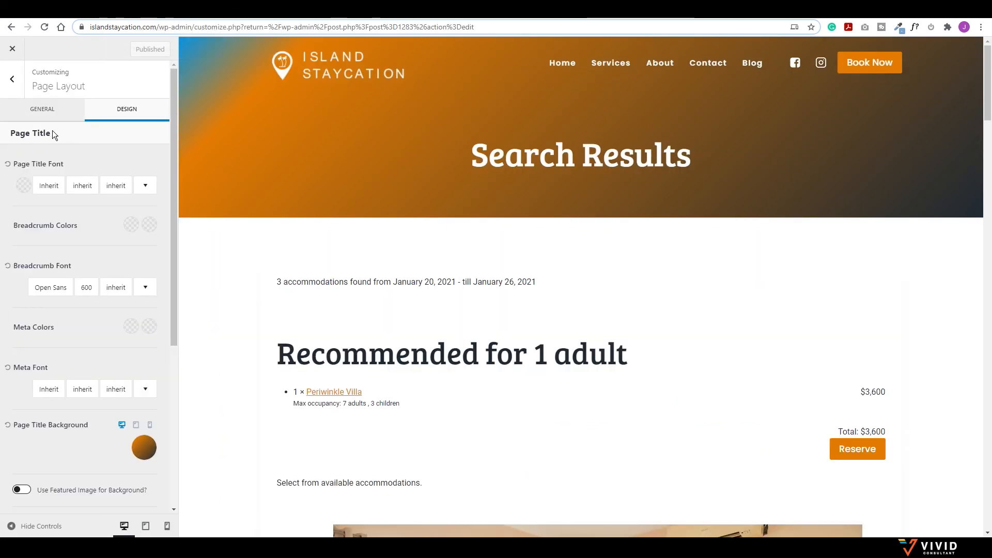
pyautogui.click(13, 80)
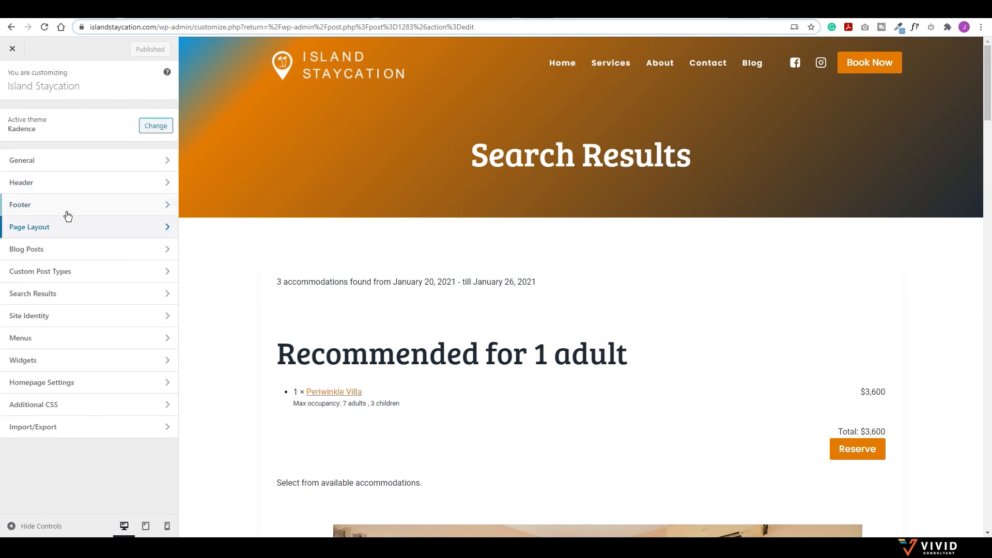
pyautogui.click(67, 183)
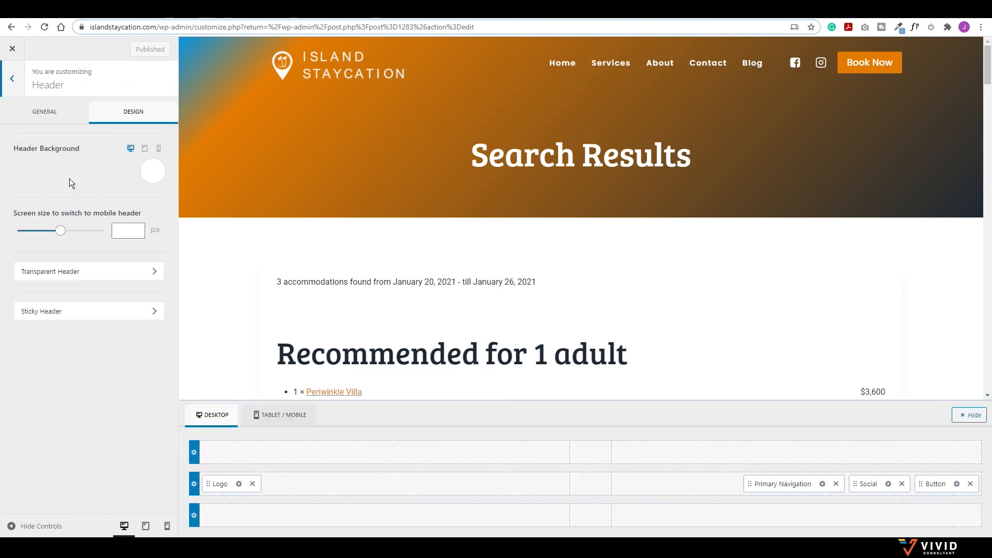
pyautogui.click(44, 112)
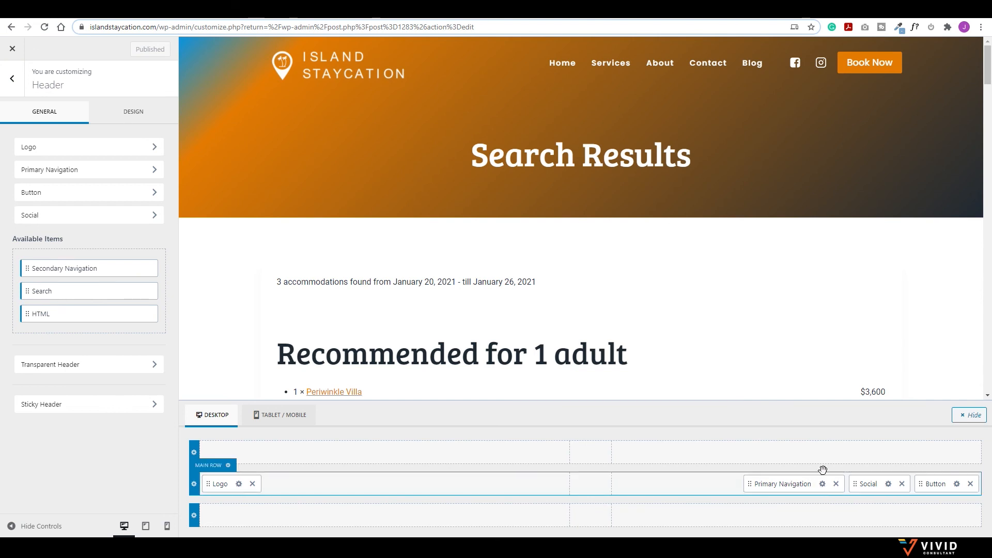
pyautogui.scroll(-3, 463, 323)
pyautogui.click(330, 237)
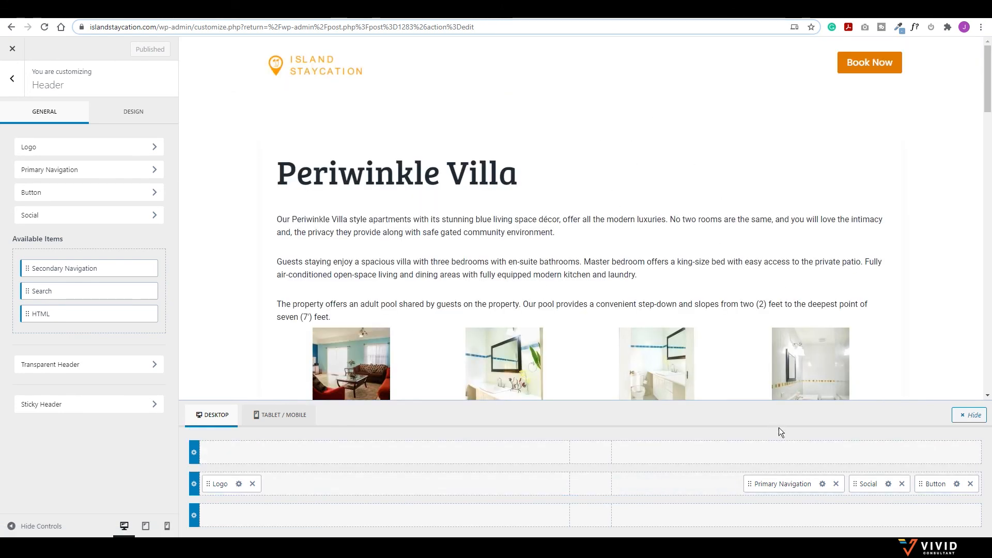
# Step: Set the primary navigation link colour to the orange preset (E47B02), then open Header Social settings
pyautogui.click(822, 484)
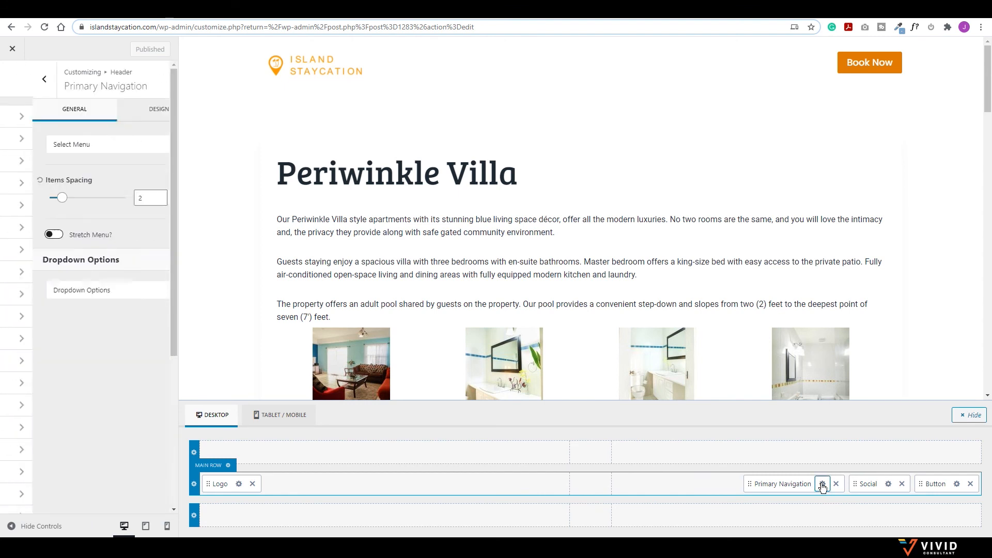
pyautogui.click(136, 110)
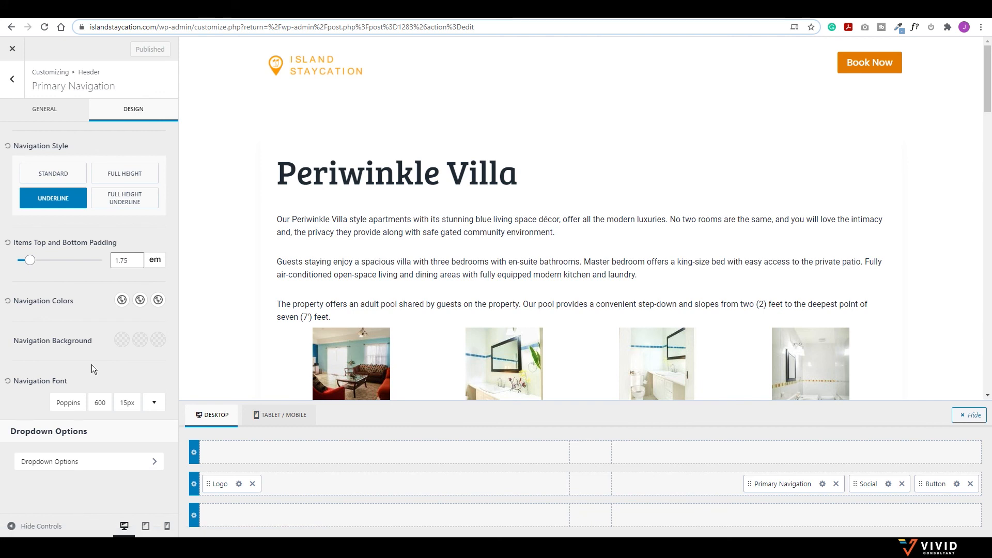
pyautogui.click(122, 301)
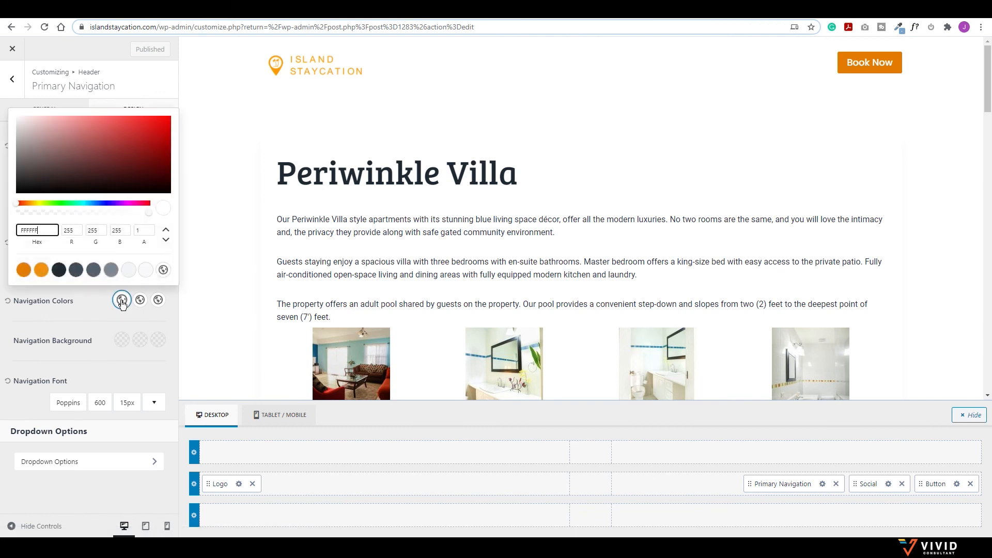
pyautogui.click(23, 269)
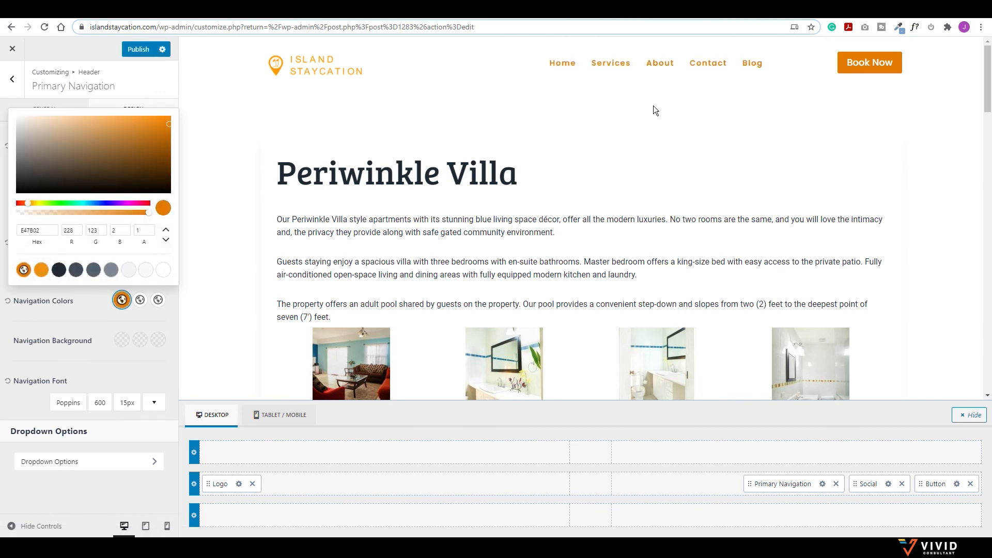
pyautogui.click(888, 484)
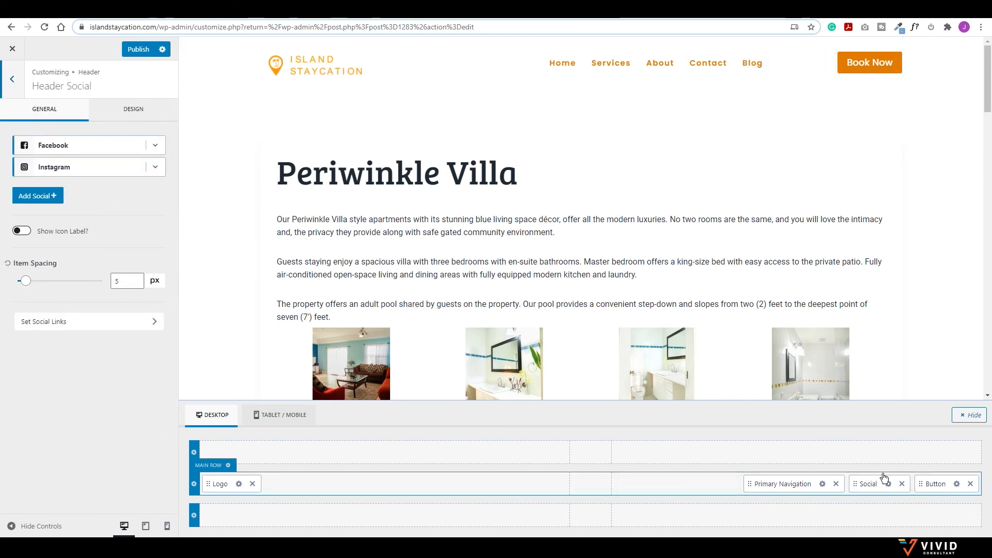
# Step: Make the header social icons orange with a lighter orange hover colour
pyautogui.click(132, 114)
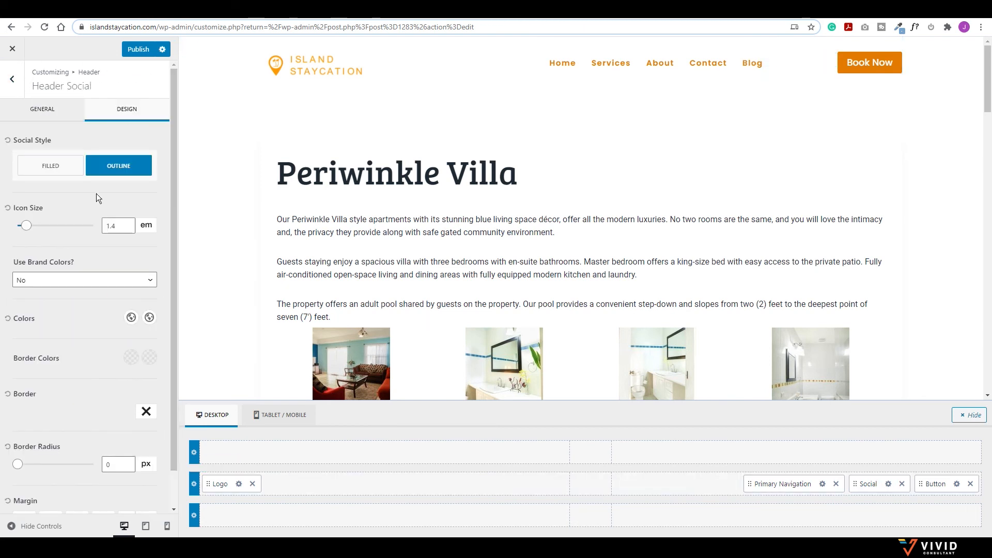
pyautogui.click(130, 317)
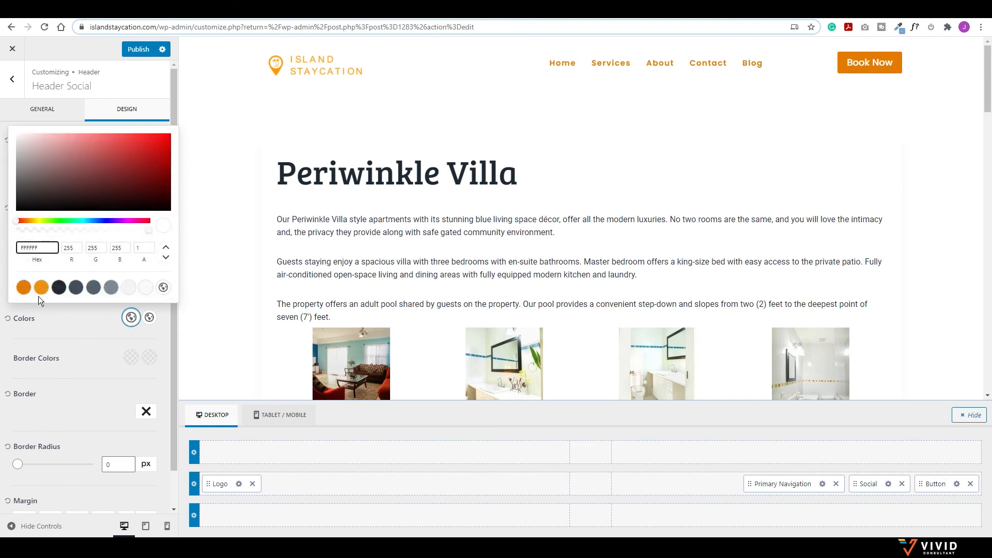
pyautogui.click(24, 288)
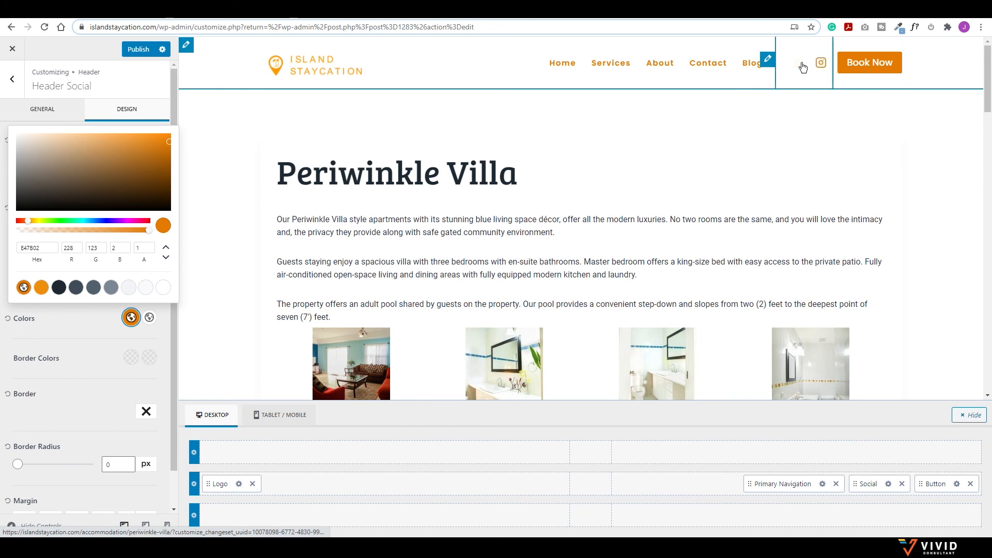
pyautogui.click(95, 329)
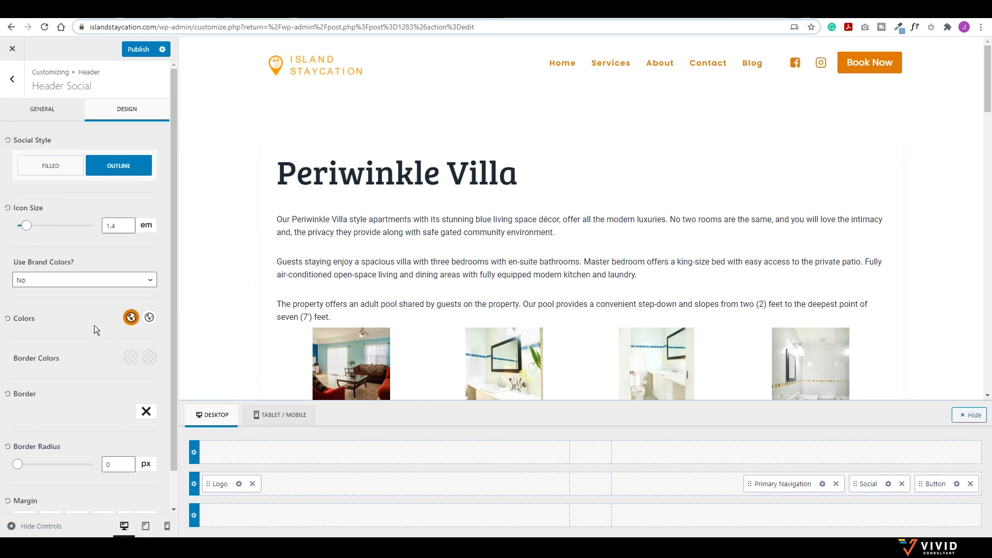
pyautogui.click(150, 318)
pyautogui.click(41, 287)
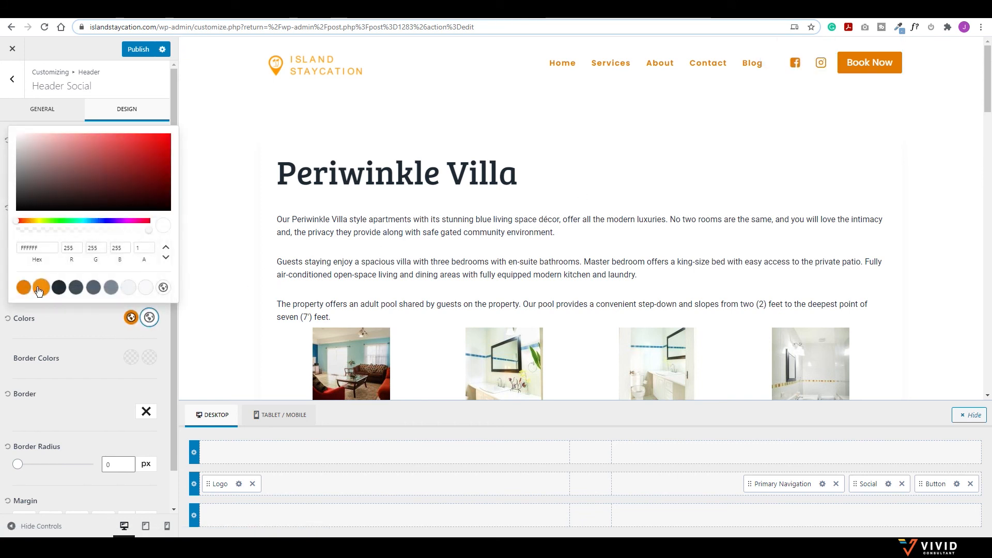
pyautogui.click(87, 337)
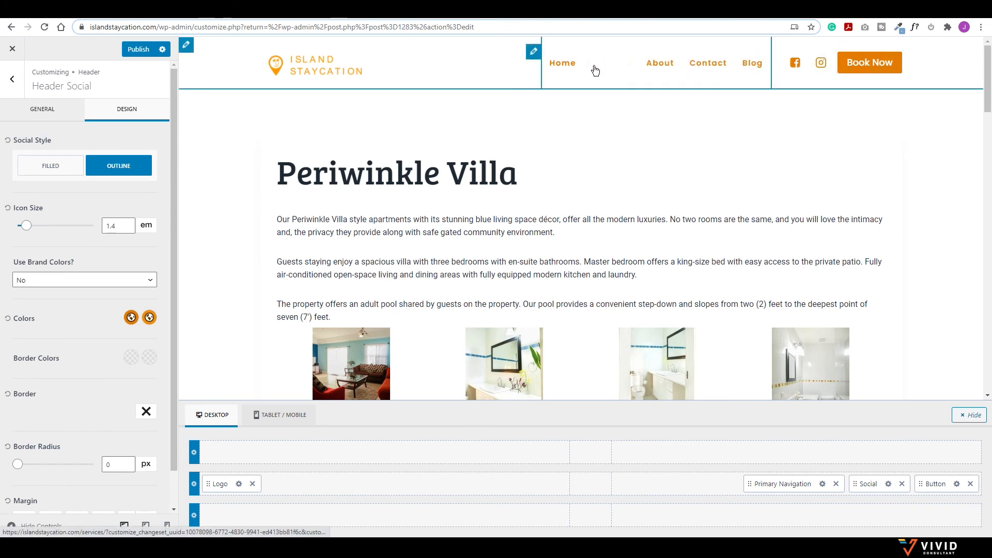
# Step: Set navigation hover to lighter orange and active links to orange, then publish the header
pyautogui.click(822, 486)
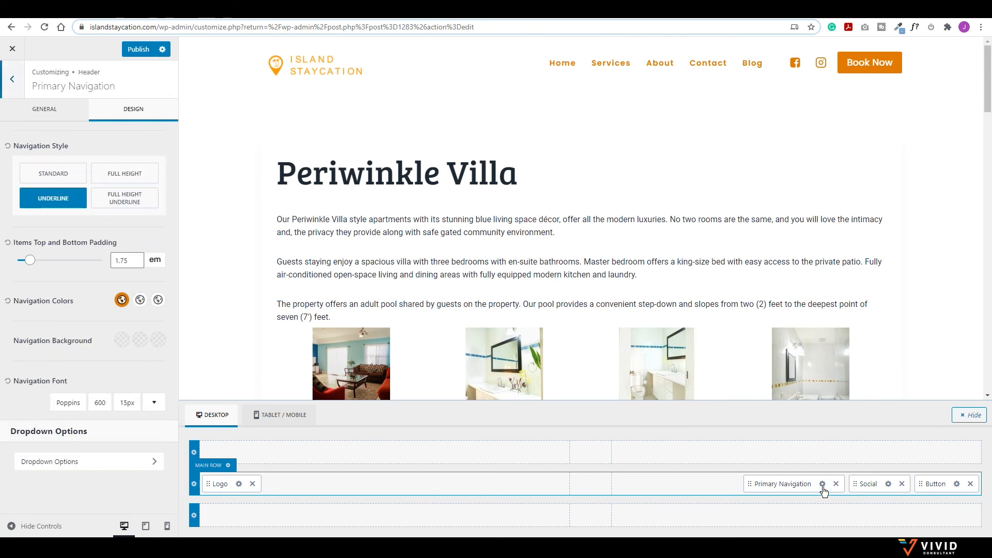
pyautogui.click(139, 300)
pyautogui.click(42, 270)
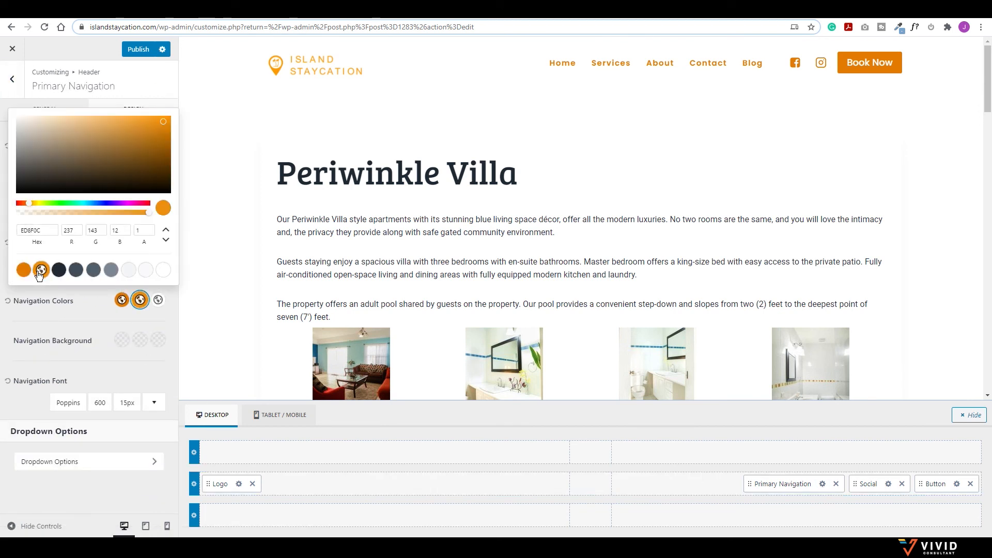
pyautogui.click(158, 300)
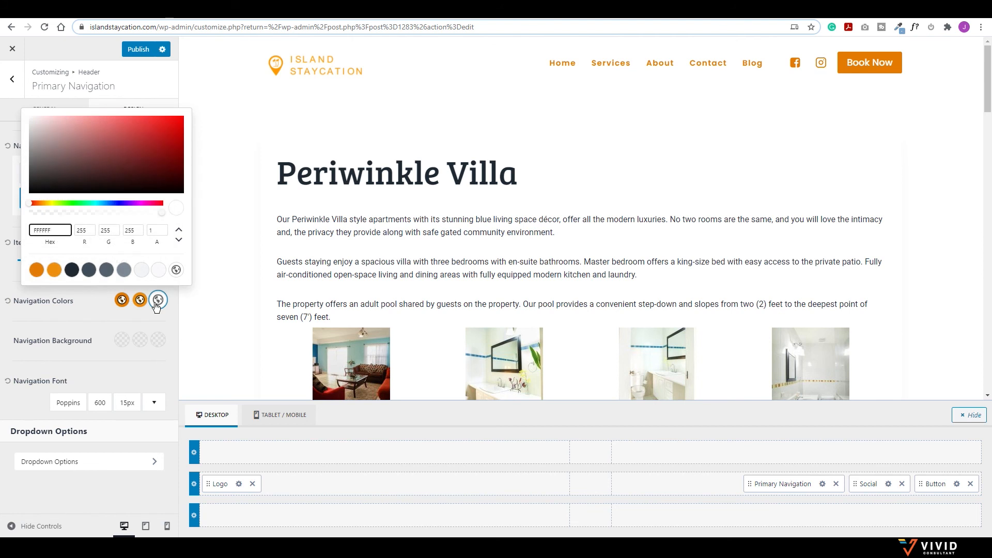
pyautogui.click(36, 271)
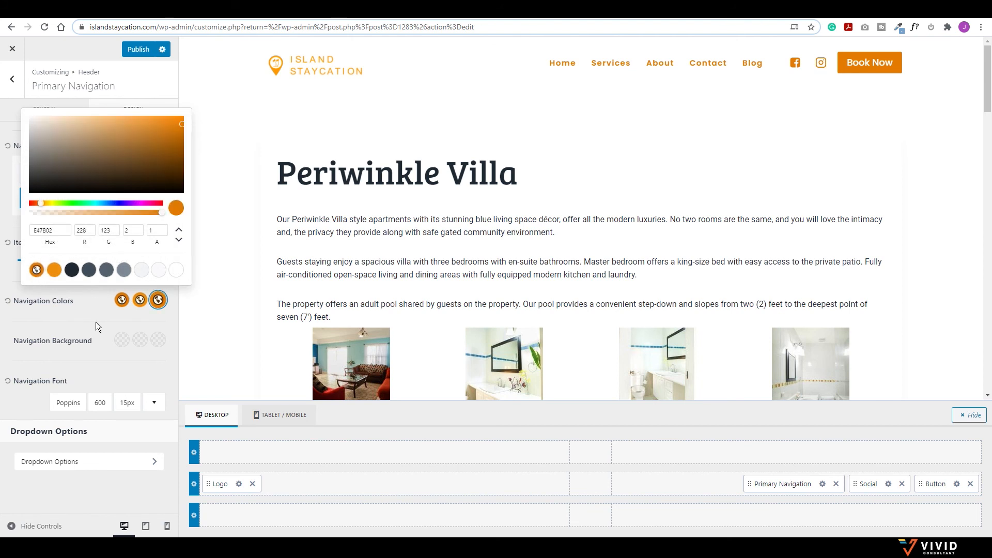
pyautogui.click(96, 321)
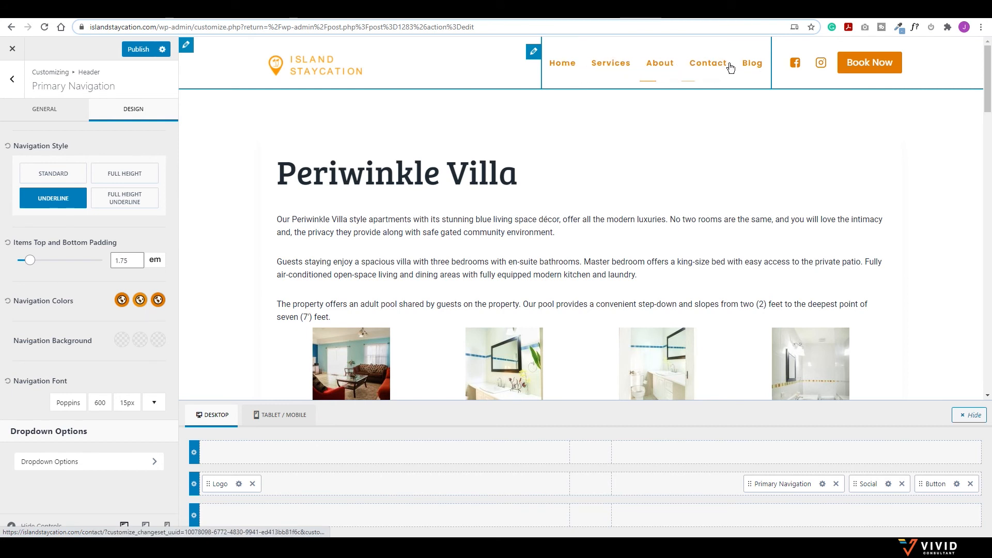
pyautogui.click(138, 49)
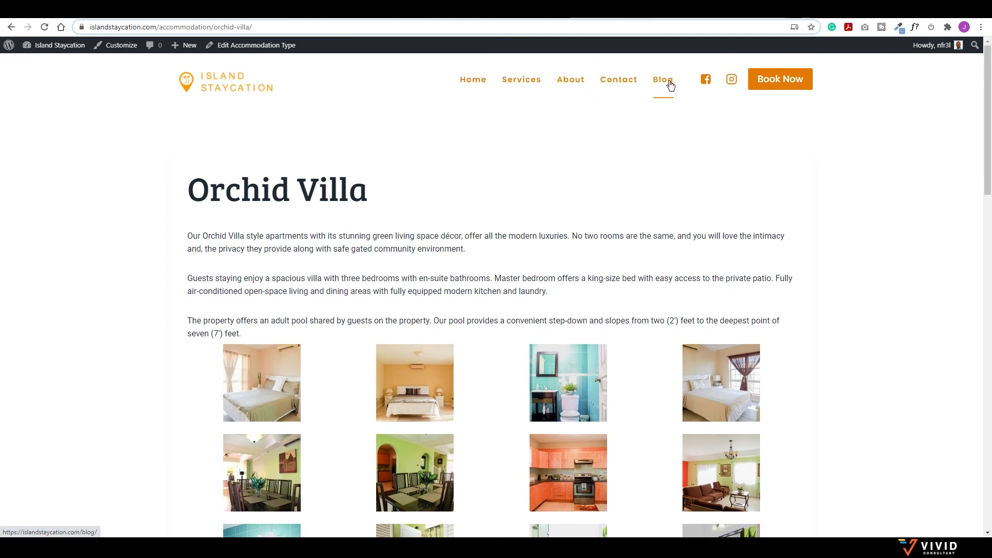
# Step: Open the live Services page and scroll through it to check the orange header links
pyautogui.click(526, 84)
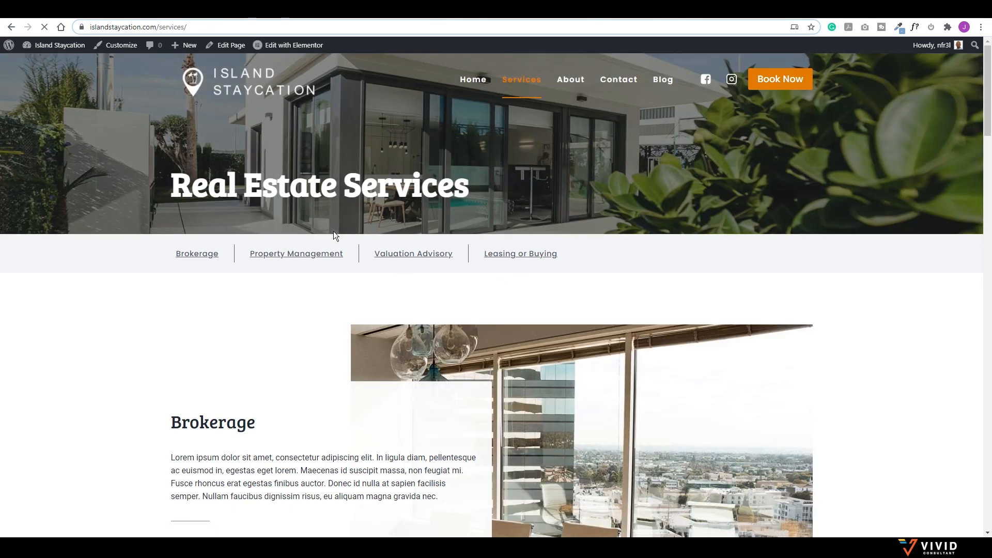
pyautogui.scroll(-20, 392, 277)
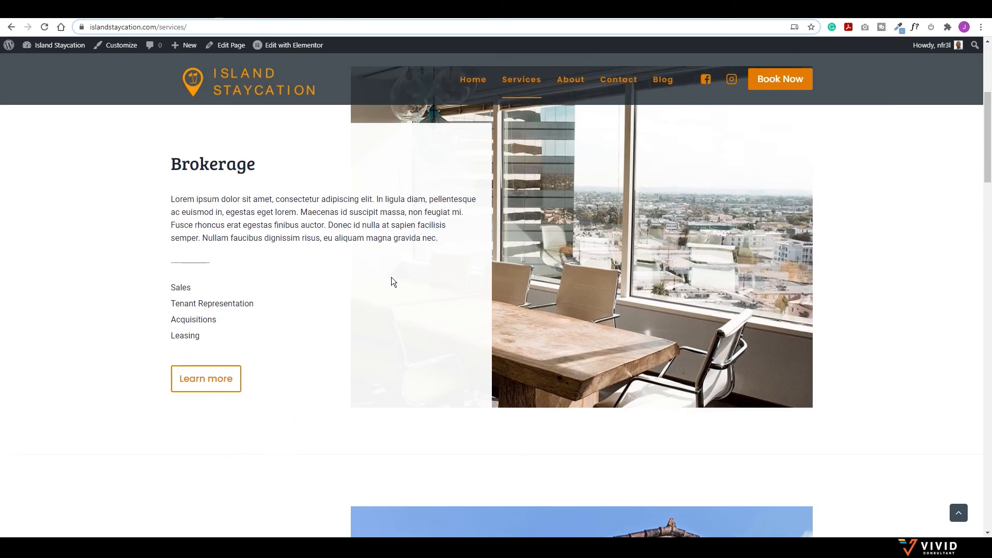
pyautogui.scroll(20, 394, 278)
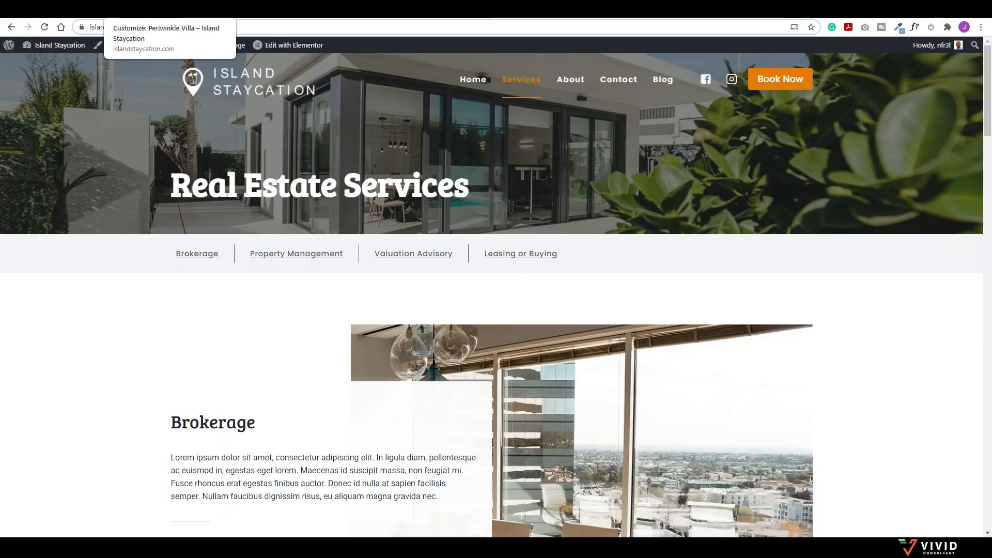
pyautogui.click(189, 18)
# Step: Open the Services page in Elementor in a new tab and show its header section's background settings
pyautogui.click(12, 50)
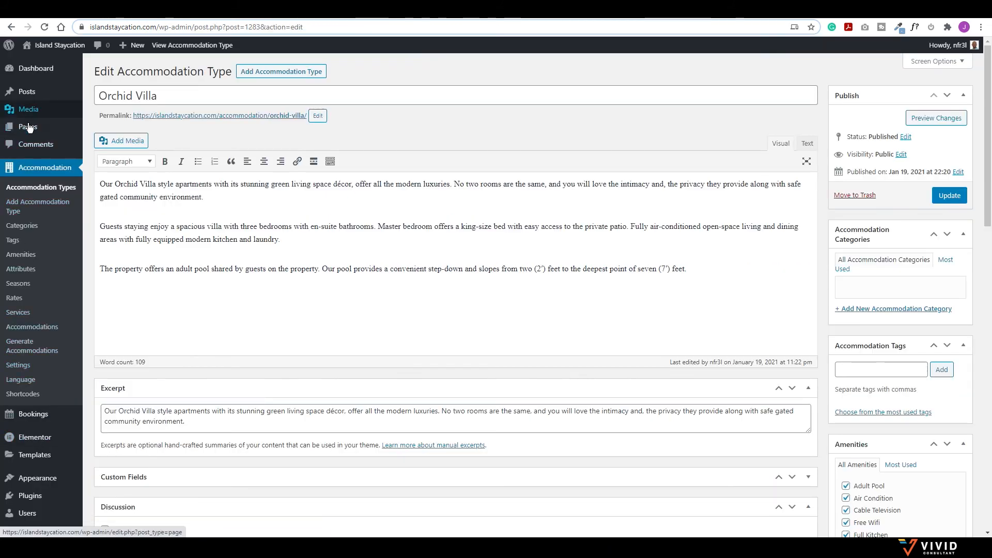
pyautogui.click(28, 127)
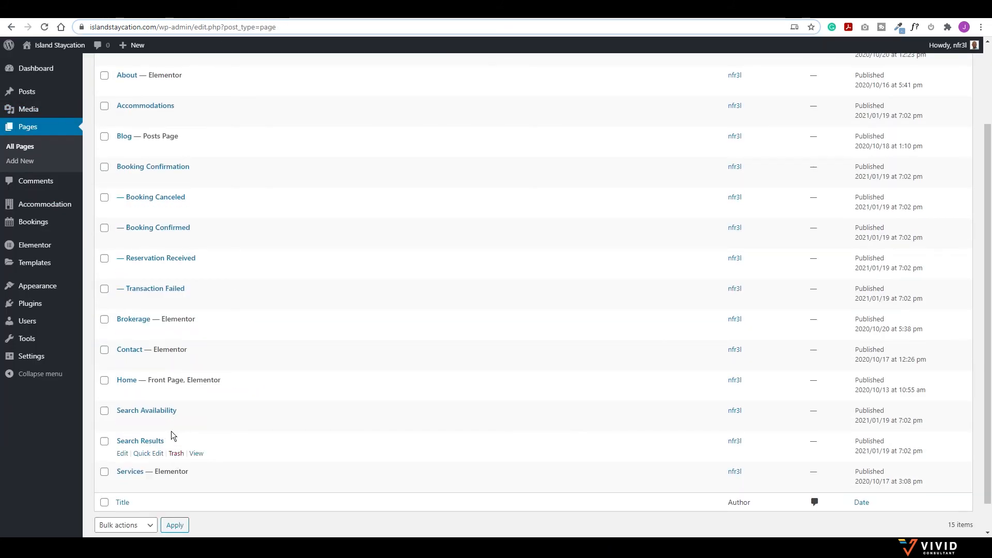
pyautogui.rightClick(220, 484)
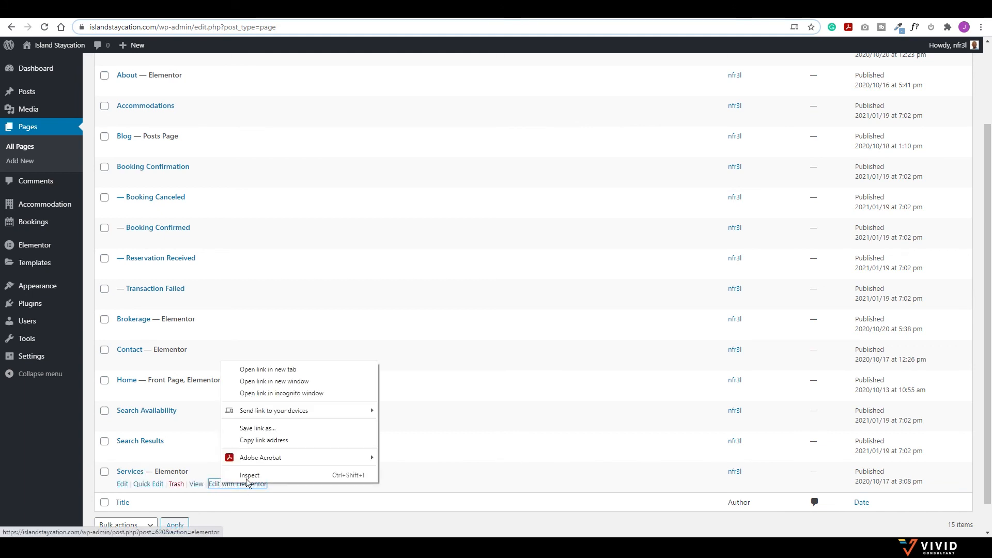
pyautogui.click(254, 370)
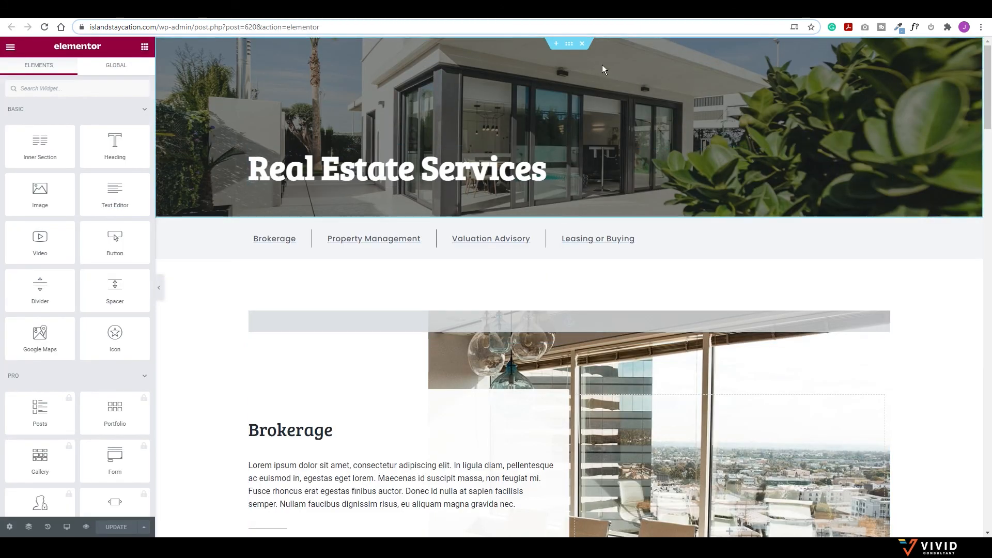
pyautogui.click(569, 43)
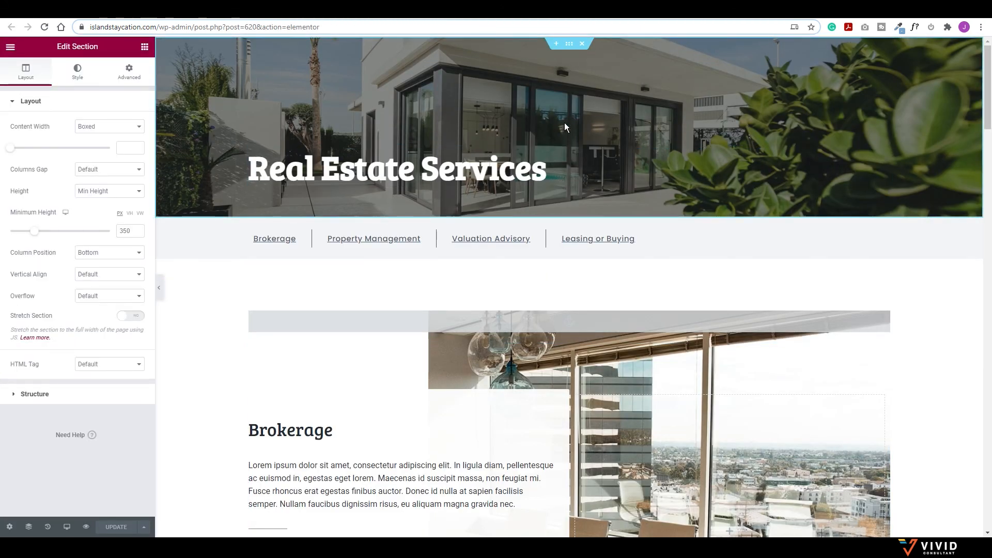
pyautogui.click(83, 17)
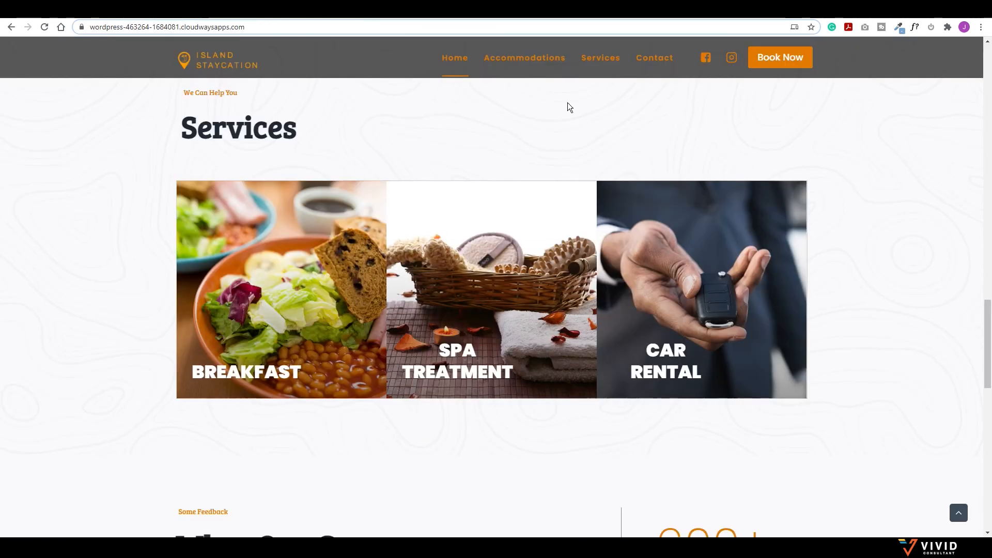
pyautogui.click(604, 61)
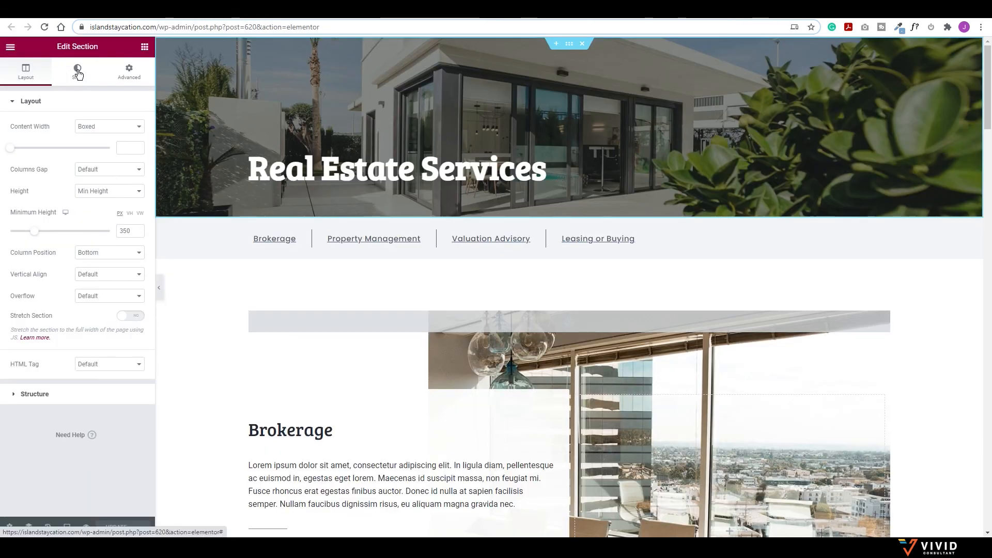
pyautogui.click(77, 73)
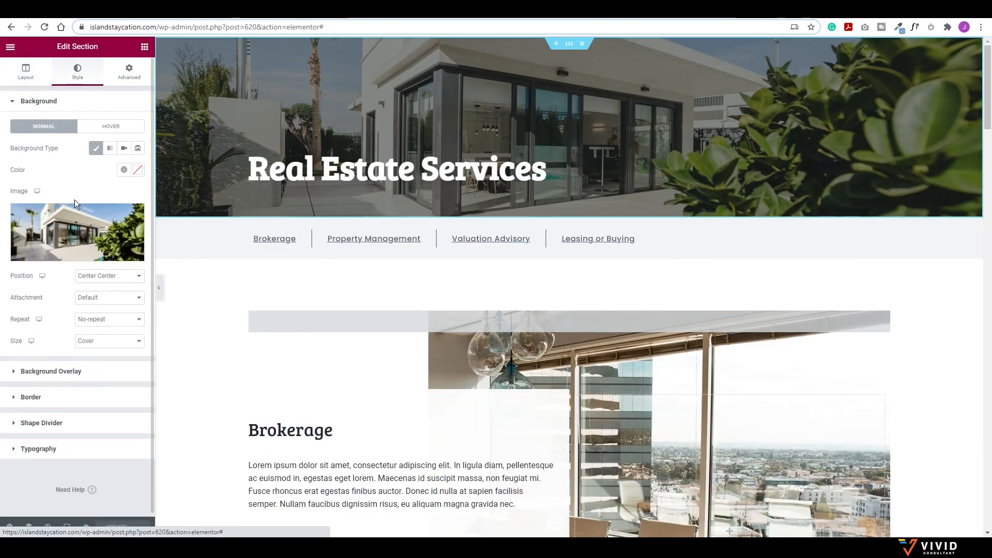
# Step: Set the Services header background image to the spa products photo
pyautogui.click(79, 224)
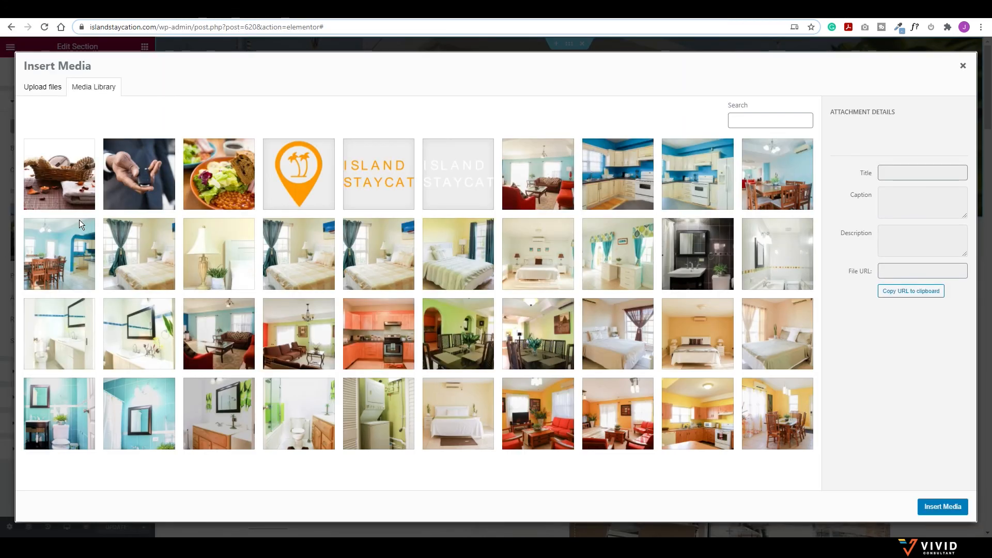
pyautogui.click(66, 169)
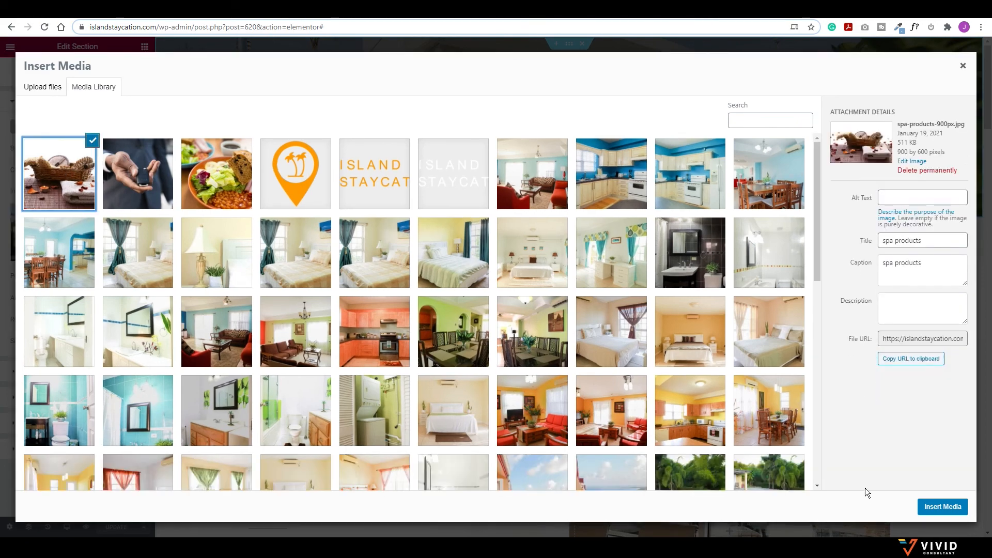
pyautogui.click(941, 504)
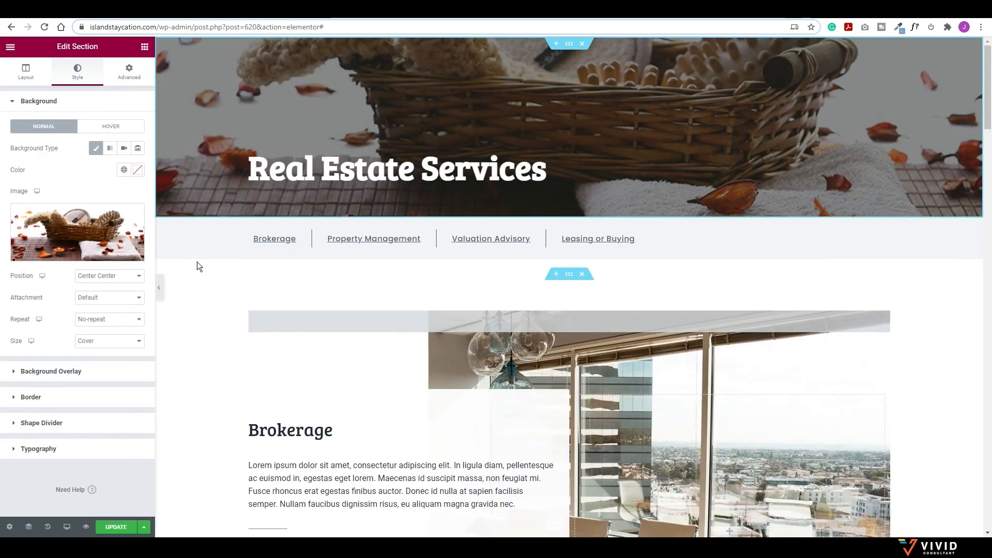
pyautogui.click(159, 288)
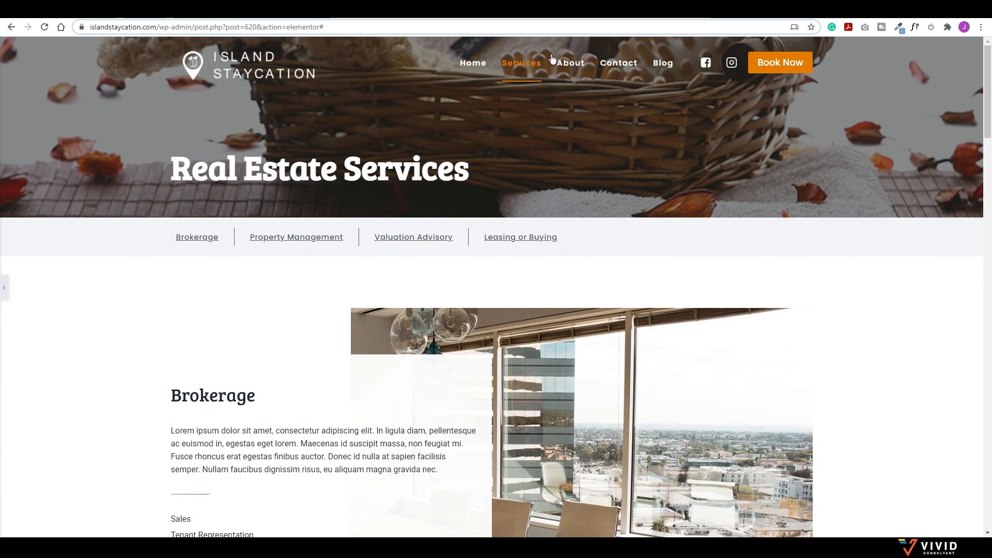
# Step: Darken the header's background overlay to 0.79 opacity and preview the result
pyautogui.click(3, 286)
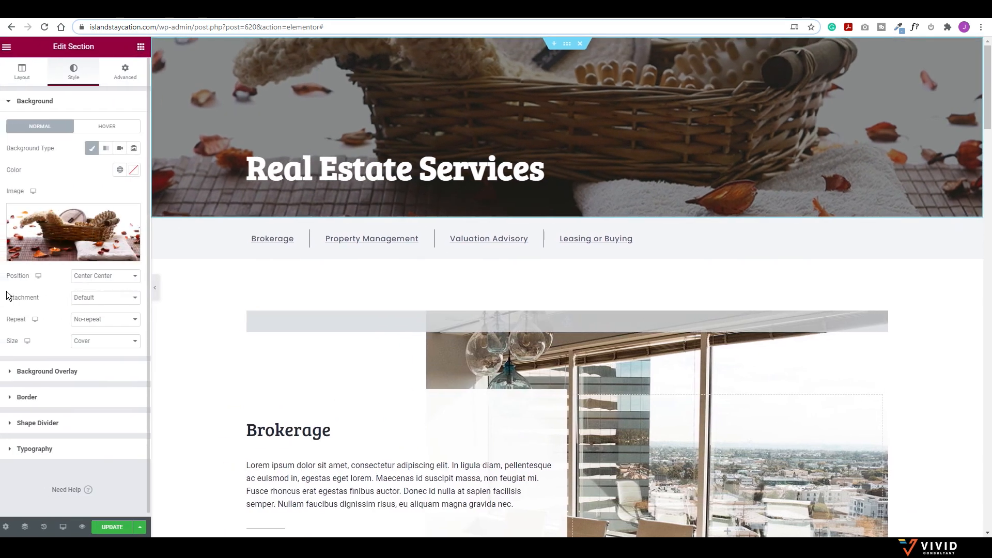
pyautogui.click(11, 373)
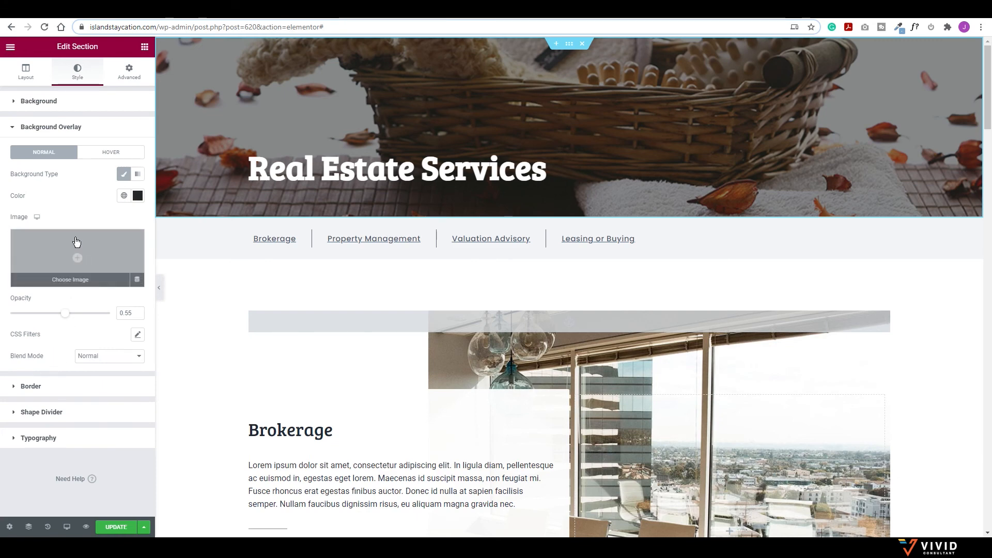
pyautogui.moveTo(66, 314); pyautogui.dragTo(88, 319)
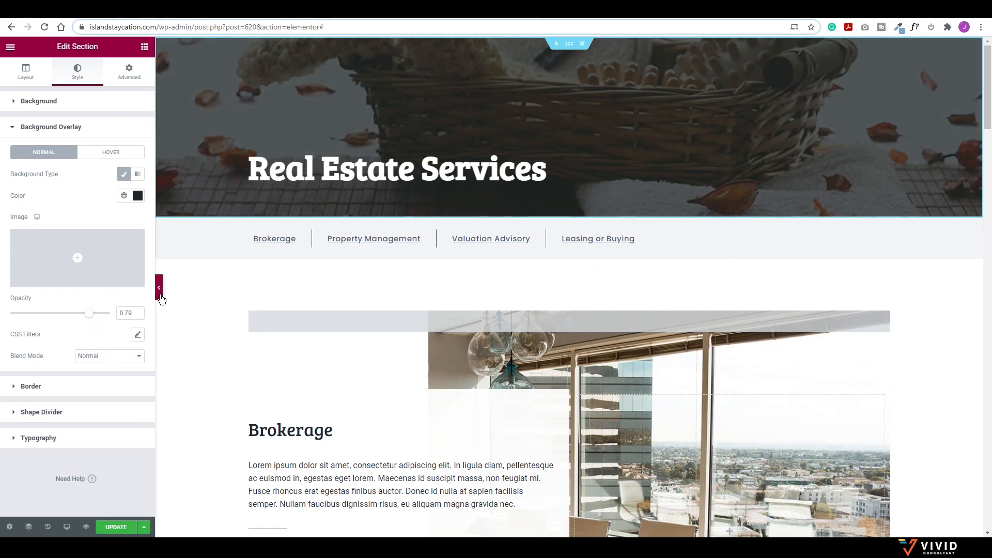
pyautogui.click(159, 287)
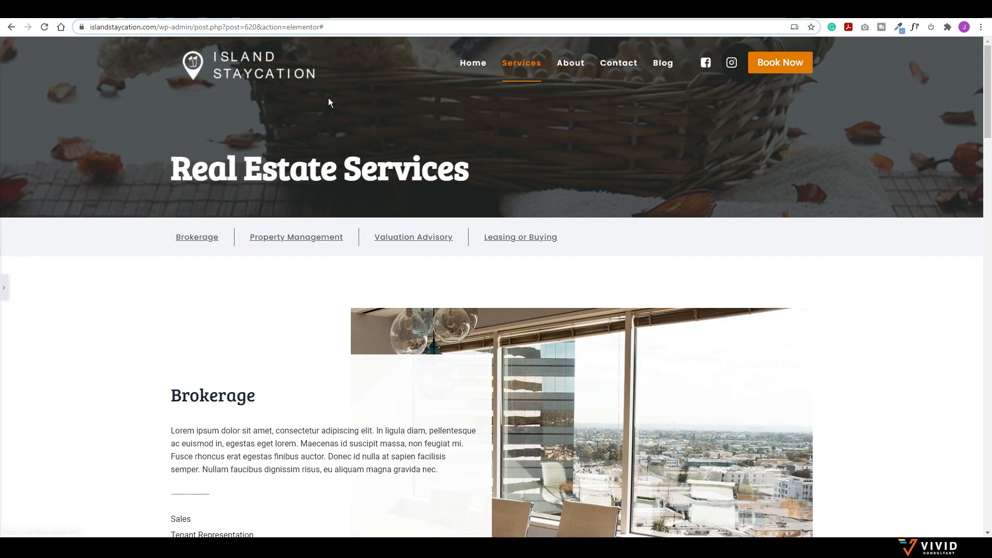
# Step: Rename the first service button from Brokerage to Breakfast
pyautogui.click(4, 290)
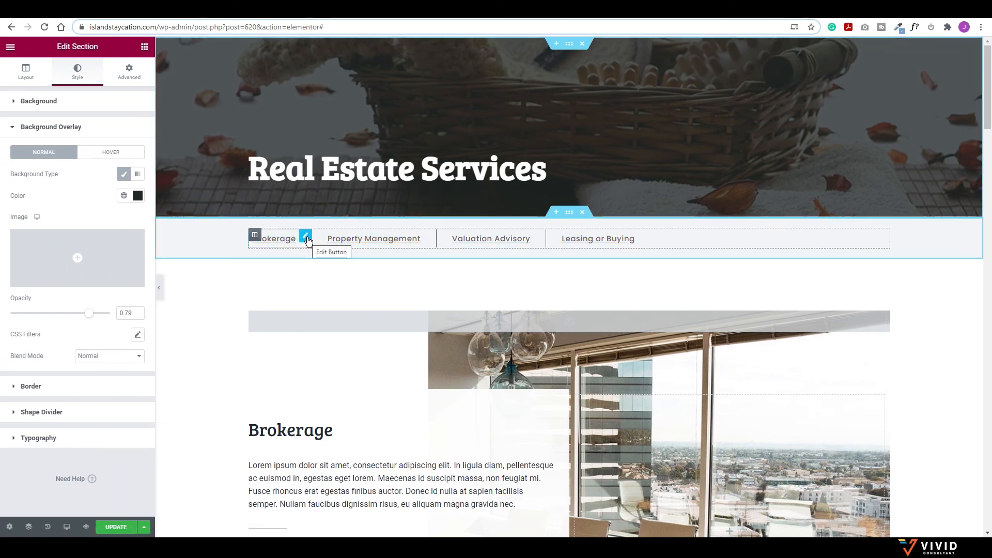
pyautogui.click(306, 237)
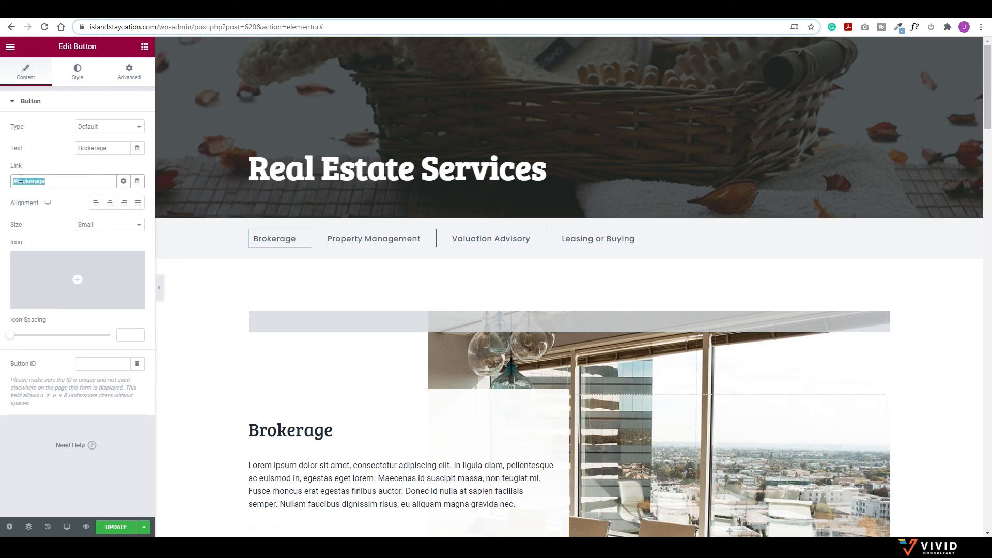
pyautogui.moveTo(109, 149); pyautogui.dragTo(46, 148)
pyautogui.write('Br')
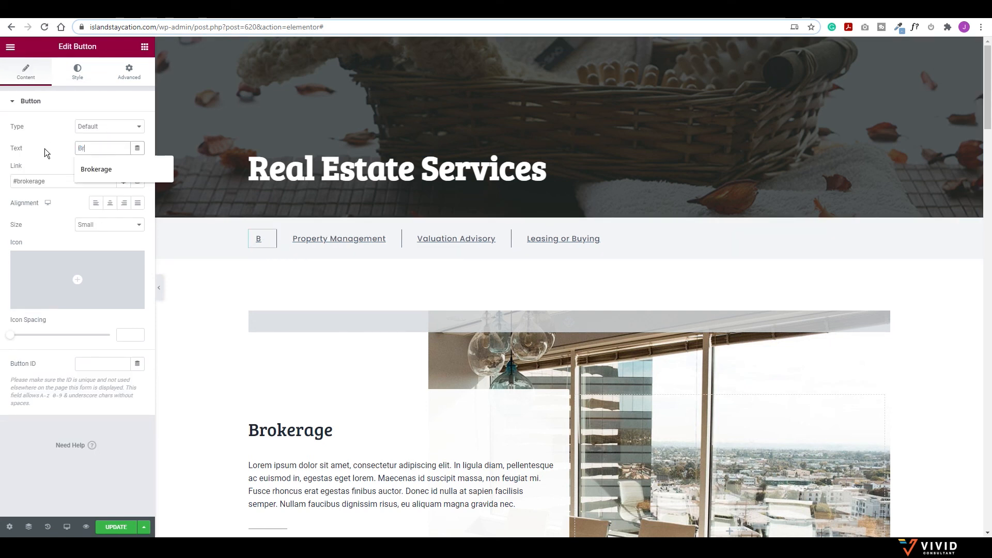
pyautogui.write('eakfast')
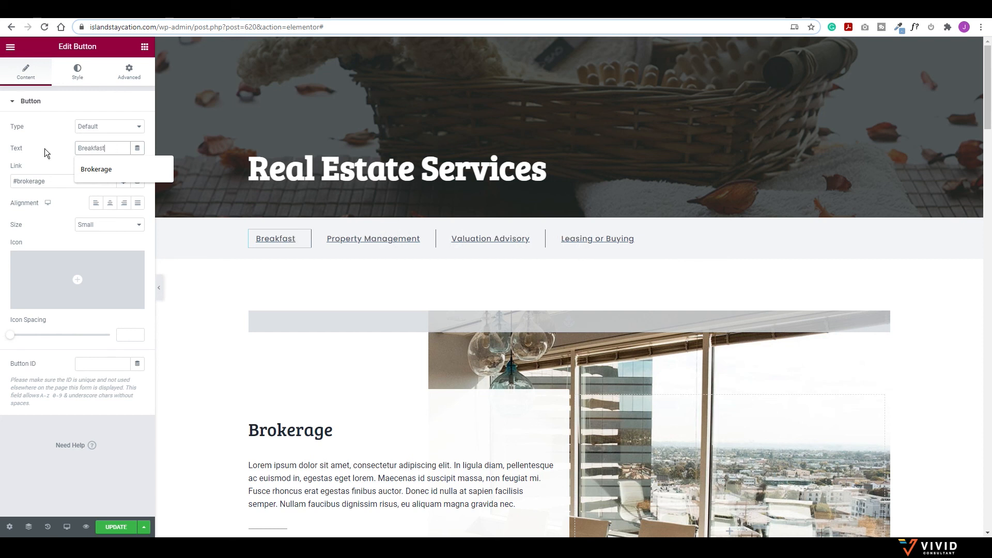
pyautogui.click(49, 180)
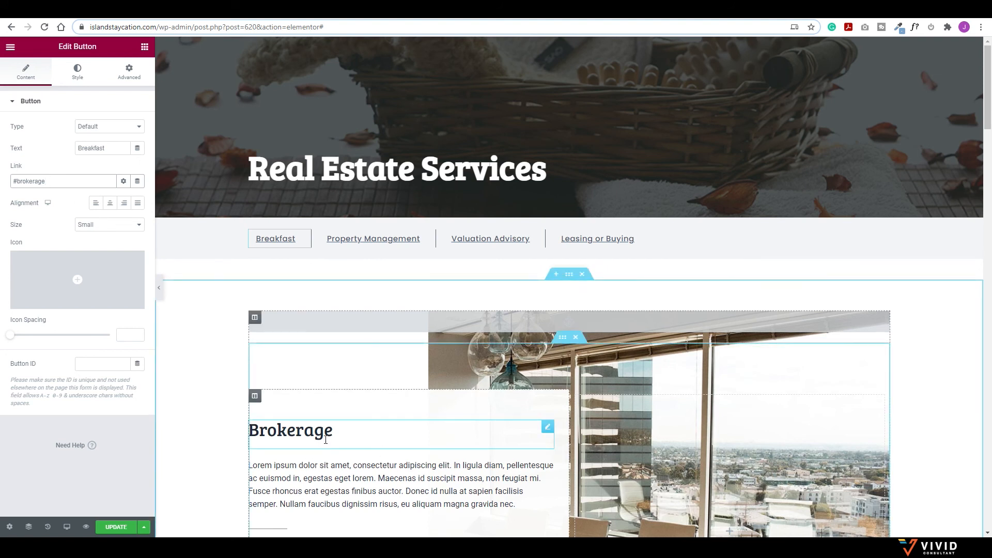
# Step: Retitle the Brokerage heading below as Breakfast
pyautogui.click(310, 430)
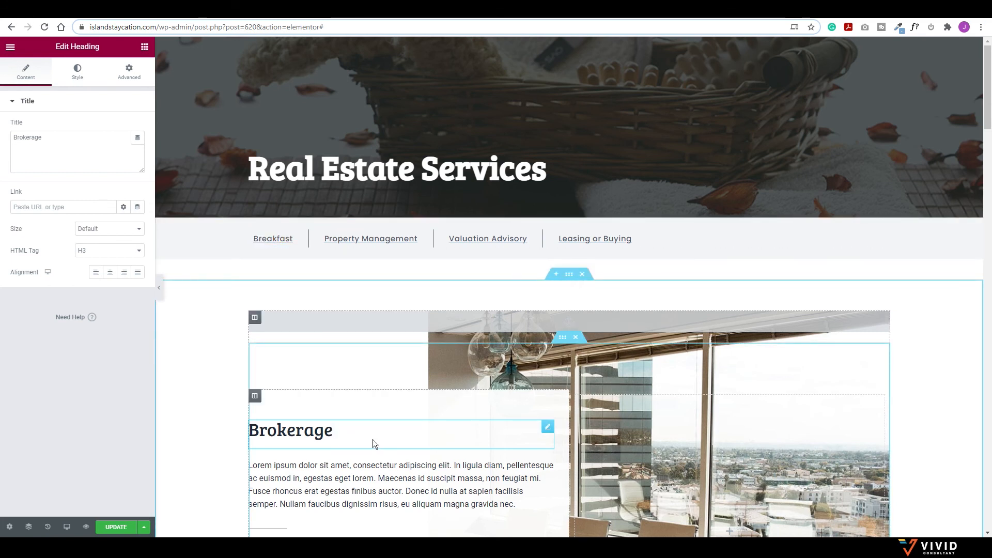
pyautogui.moveTo(334, 430); pyautogui.dragTo(248, 428)
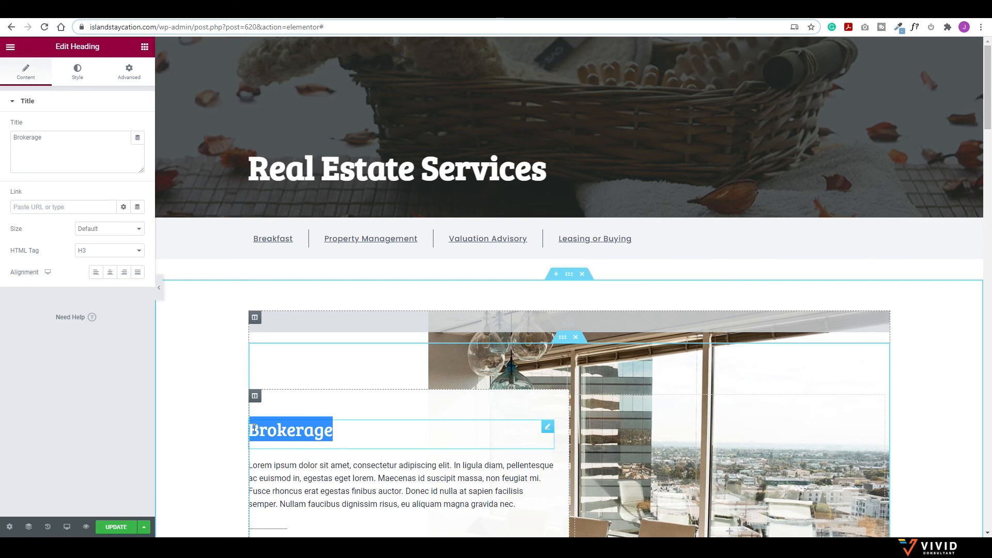
pyautogui.write('Breakfast')
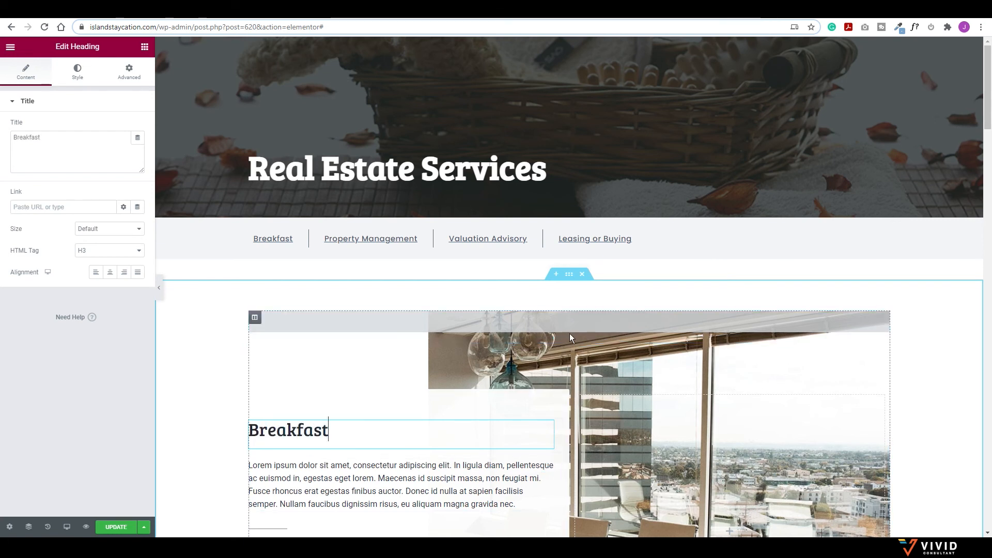
pyautogui.click(255, 317)
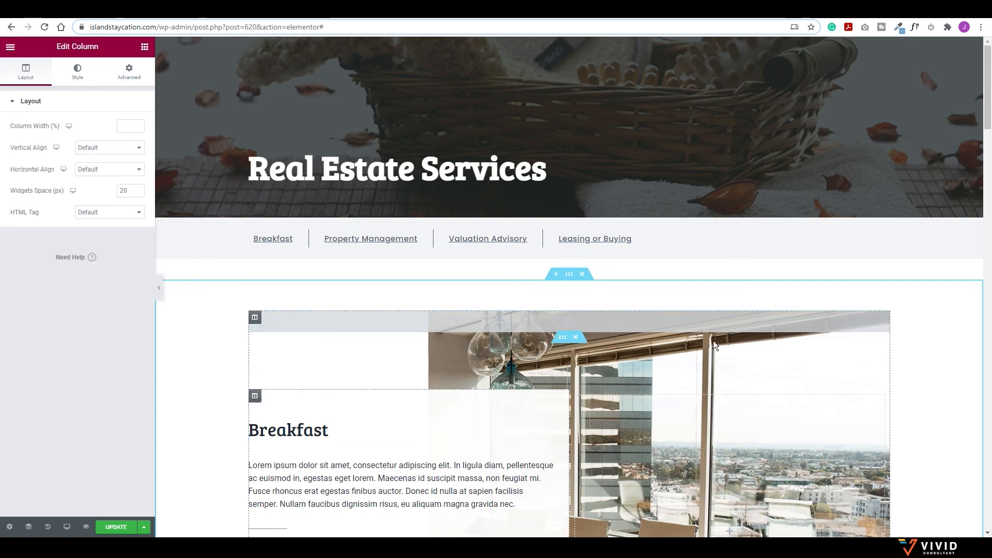
# Step: Replace the Breakfast column's city apartment background with the breakfast plate photo
pyautogui.click(78, 71)
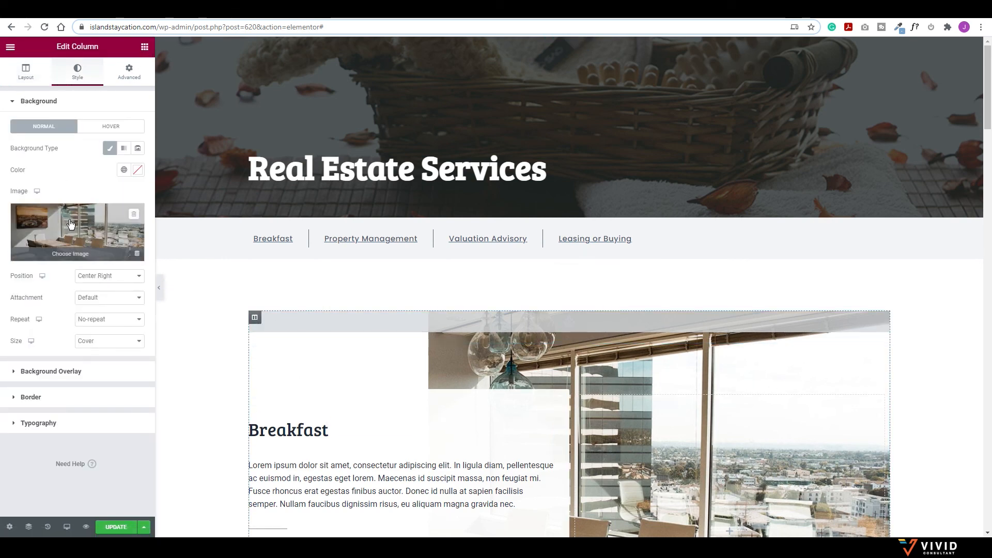
pyautogui.click(71, 223)
pyautogui.click(217, 174)
pyautogui.click(943, 506)
pyautogui.scroll(-3, 638, 327)
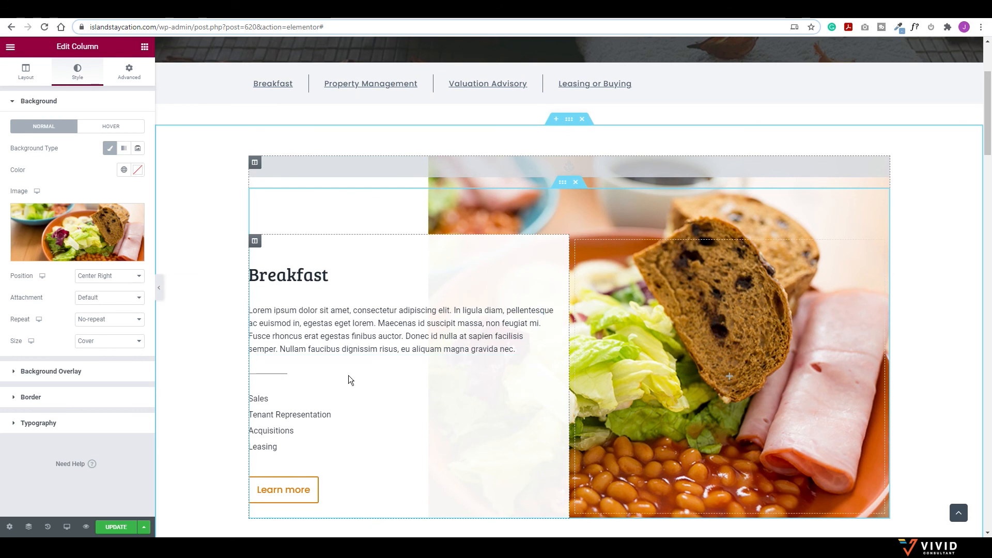
pyautogui.scroll(-1, 268, 414)
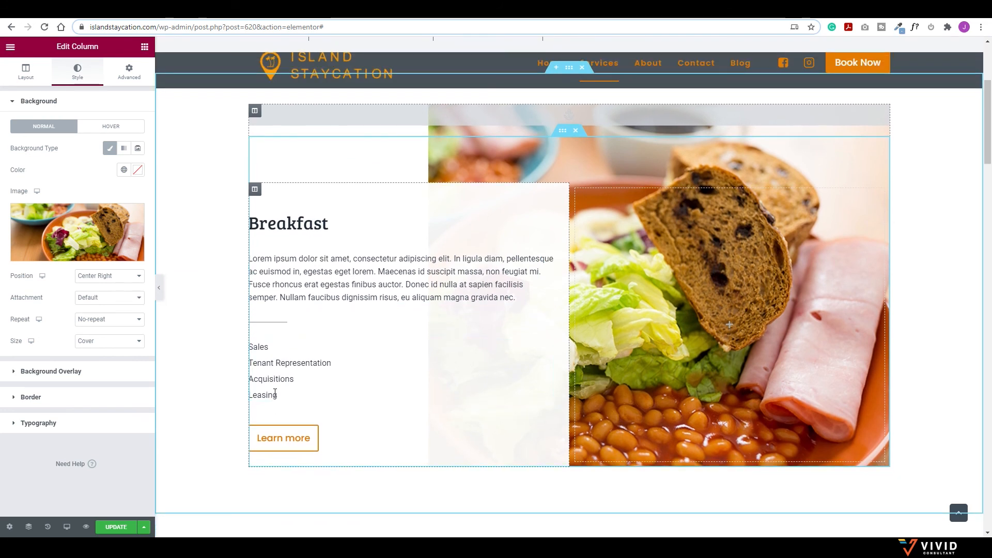
pyautogui.click(262, 350)
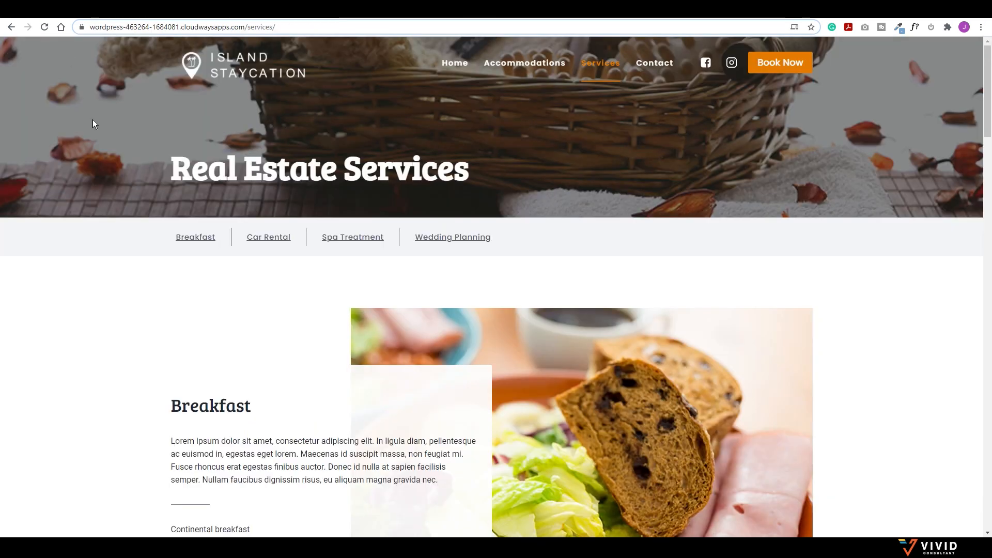
# Step: Copy the 'Continental breakfast' text from the live Services page's Breakfast list
pyautogui.scroll(-4, 258, 358)
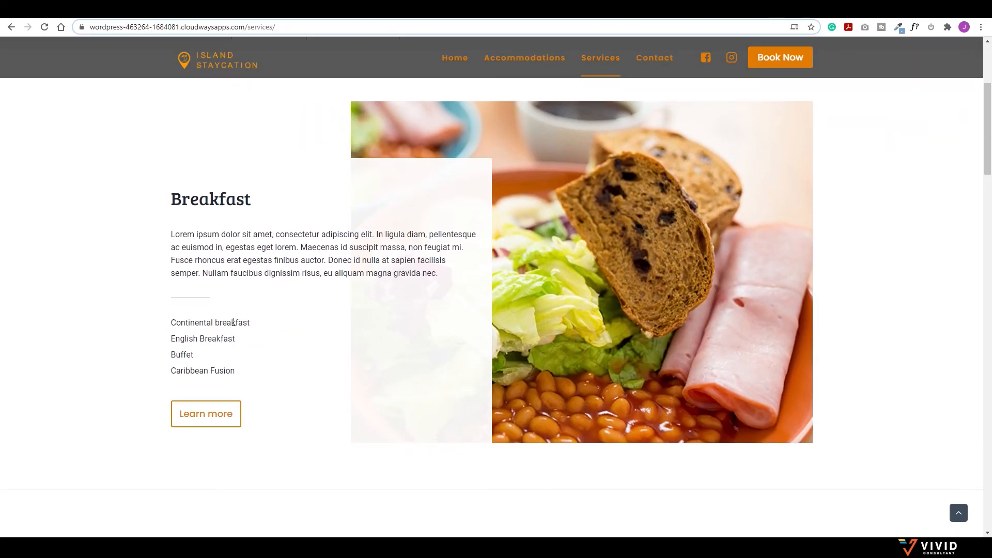
pyautogui.moveTo(251, 325); pyautogui.dragTo(172, 322)
pyautogui.hotkey('ctrl', 'c')
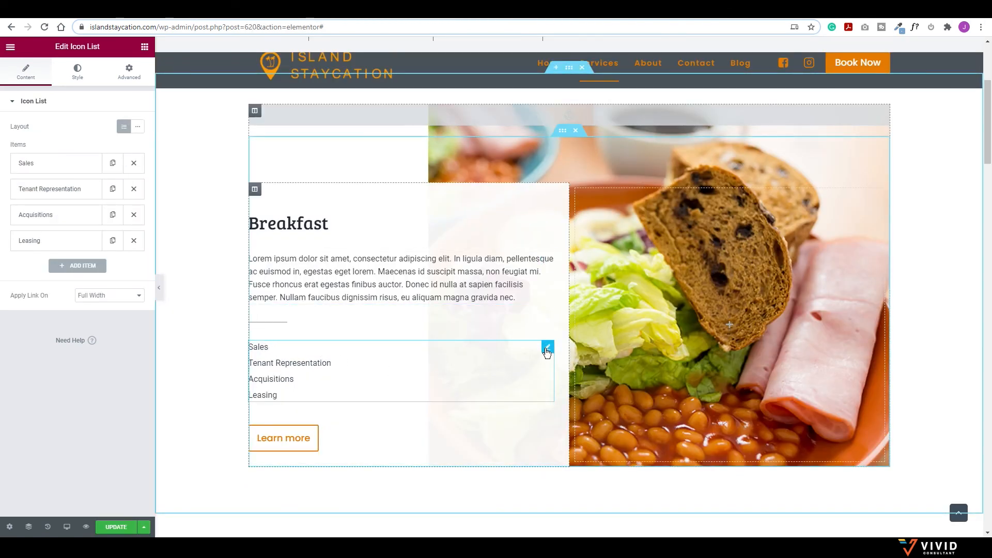
# Step: Replace list items Sales and Tenant Representation with 'Continental breakfast' and 'English Breakfast'
pyautogui.click(41, 165)
pyautogui.moveTo(40, 198); pyautogui.dragTo(6, 197)
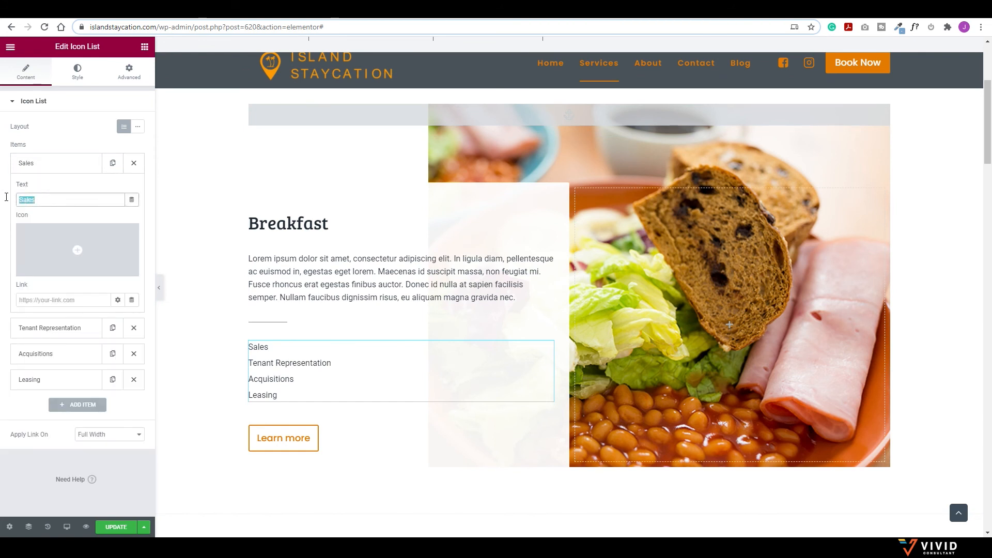
pyautogui.hotkey('ctrl', 'v')
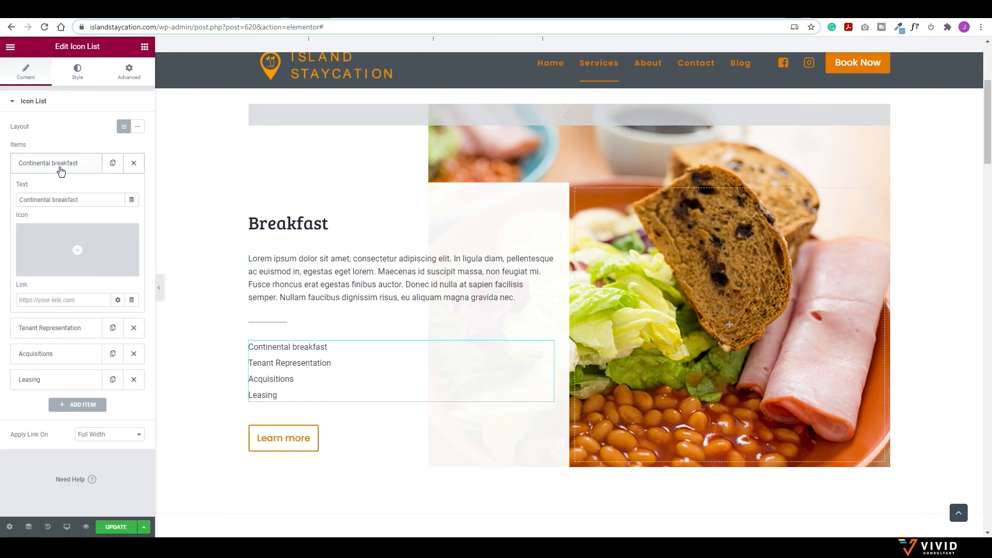
pyautogui.click(94, 169)
pyautogui.click(37, 191)
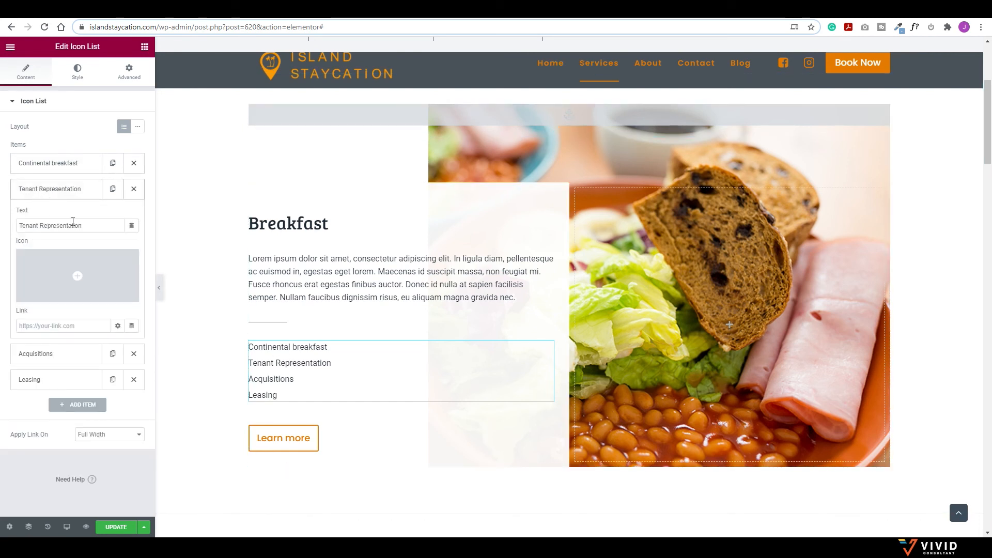
pyautogui.tripleClick(81, 225)
pyautogui.write('En')
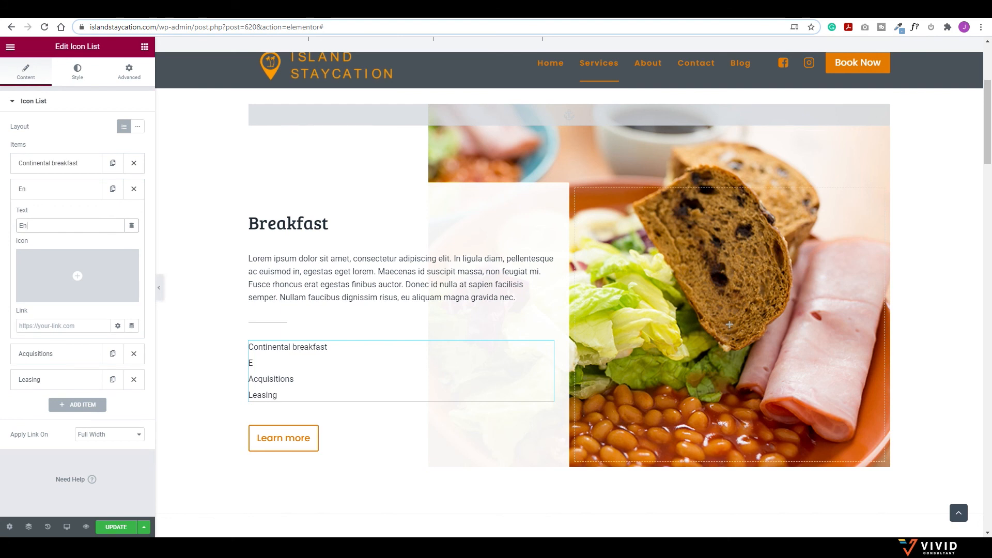
pyautogui.write('glish Breakfast')
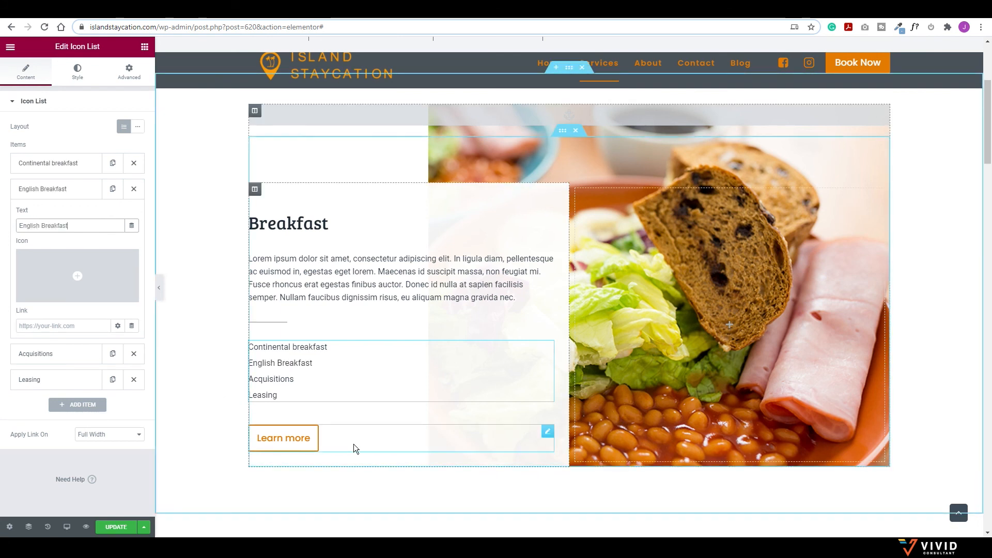
pyautogui.scroll(-6, 412, 390)
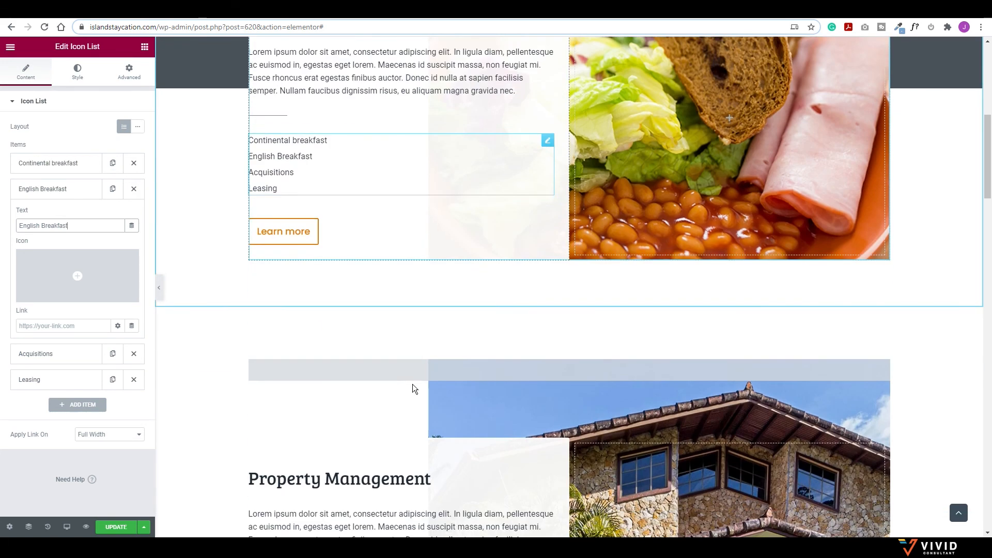
pyautogui.scroll(-2, 442, 382)
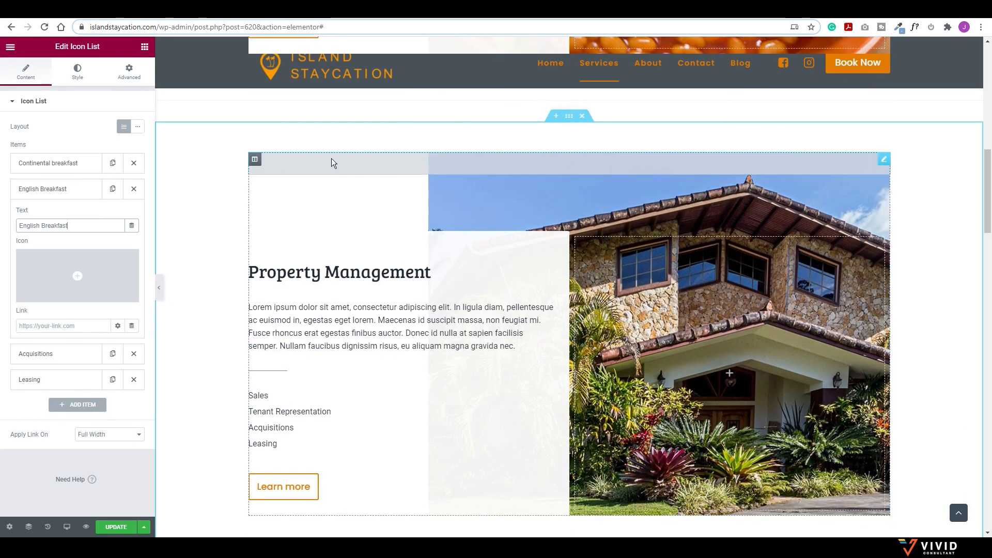
# Step: Give the Property Management column the spa products image as its background
pyautogui.click(255, 159)
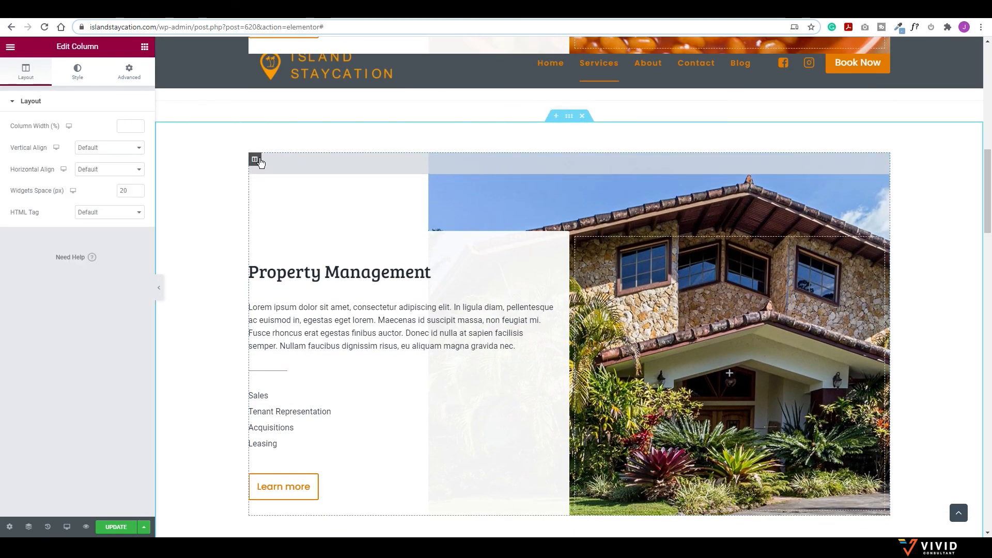
pyautogui.click(77, 71)
pyautogui.click(59, 227)
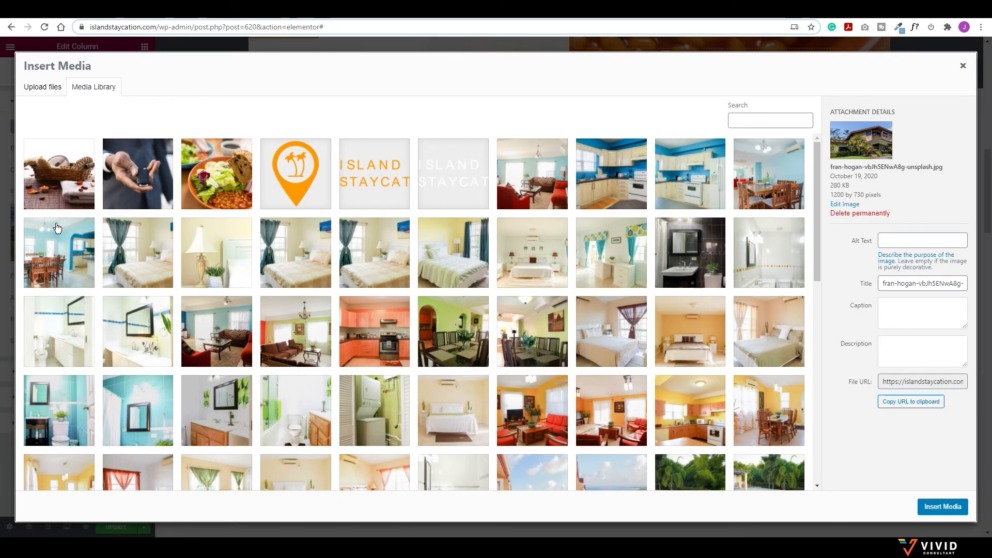
pyautogui.click(68, 176)
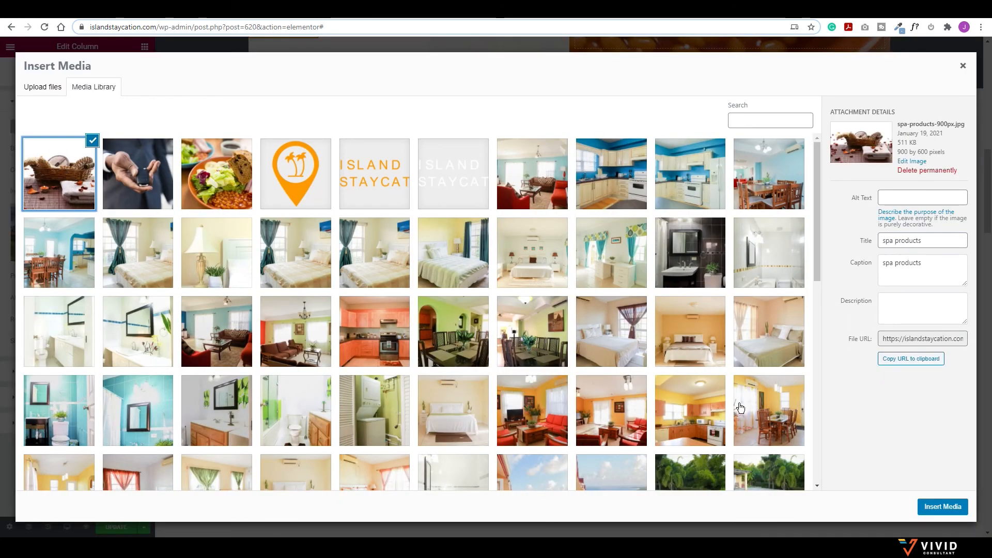
pyautogui.click(942, 506)
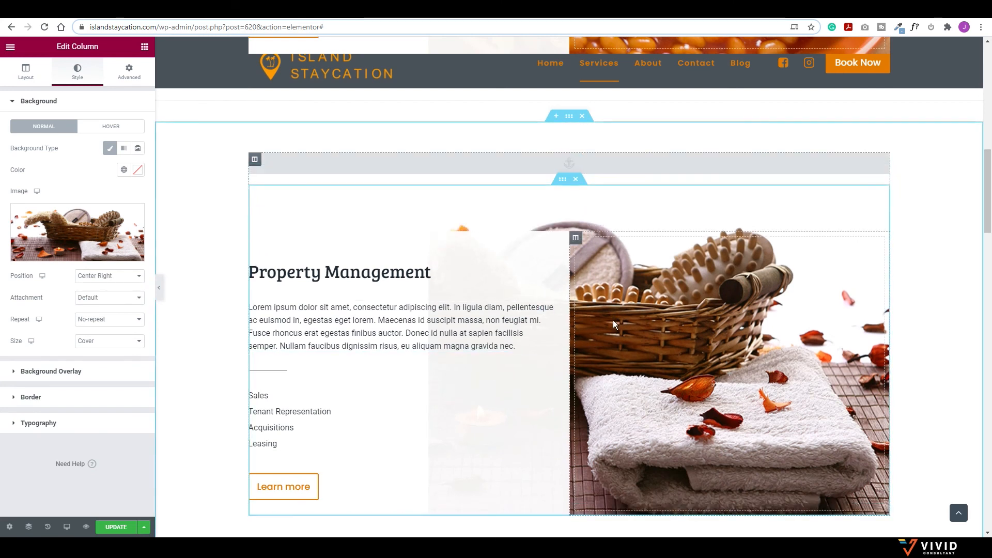
# Step: Retitle the Property Management heading to 'Spa Teatment'
pyautogui.click(375, 275)
pyautogui.tripleClick(83, 138)
pyautogui.write('S')
pyautogui.write('pa S')
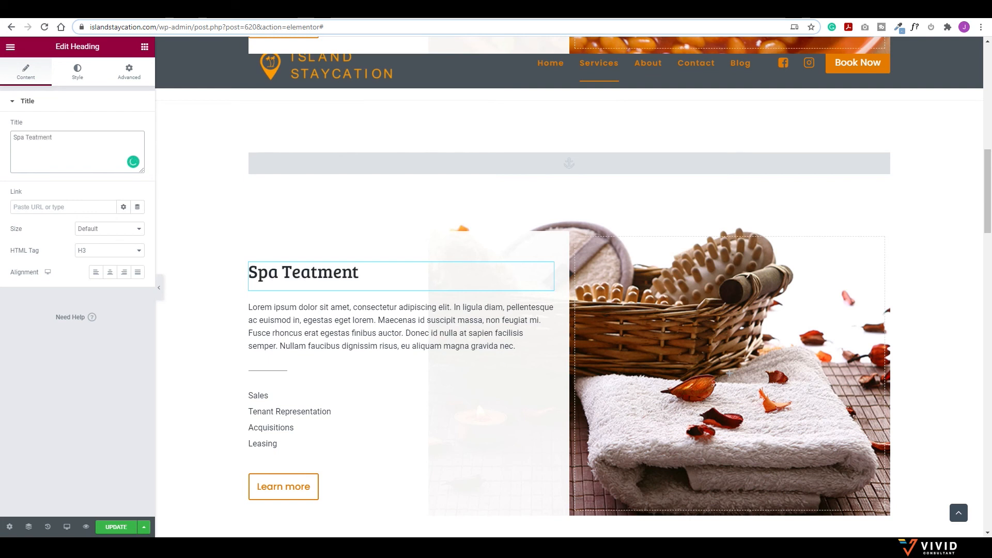
pyautogui.click(303, 403)
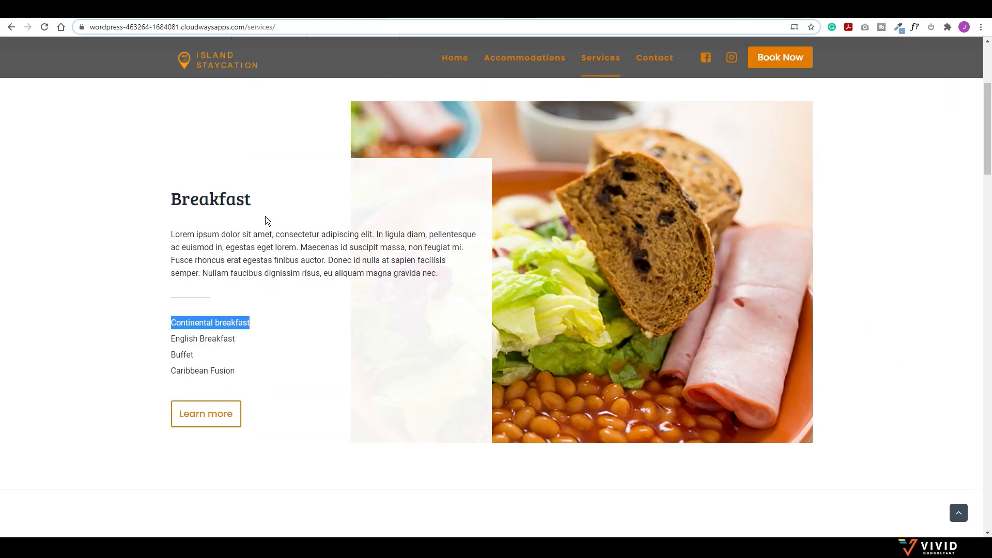
pyautogui.scroll(-8, 303, 310)
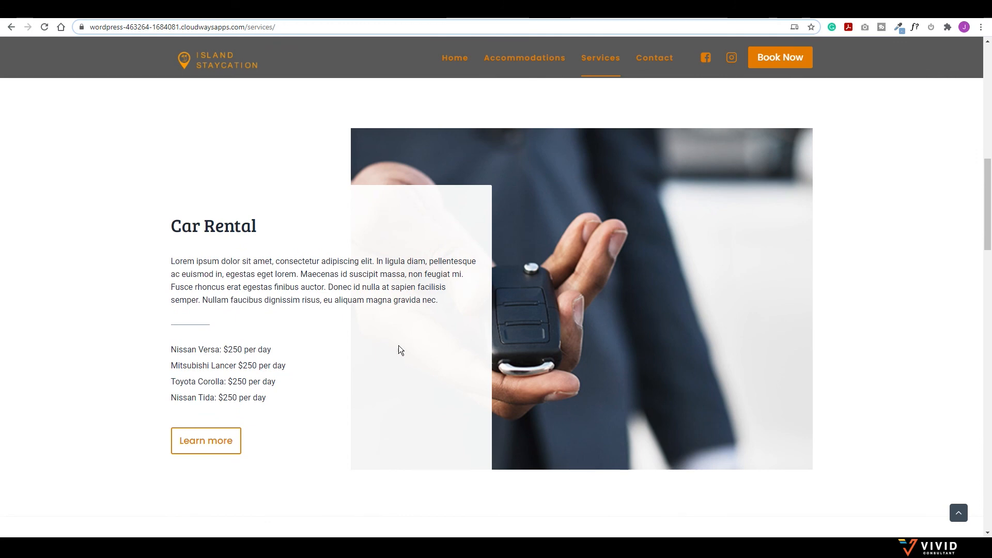
pyautogui.scroll(-8, 377, 339)
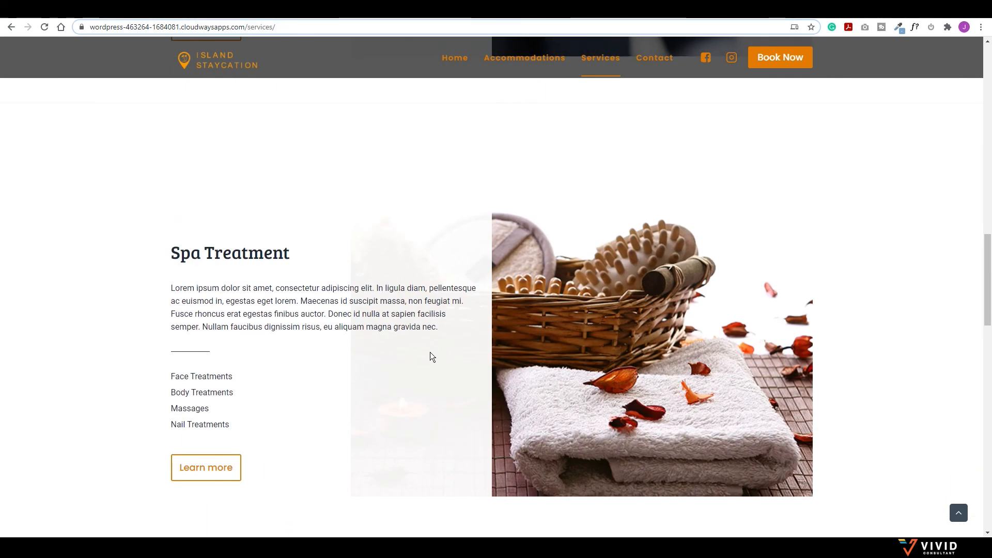
pyautogui.scroll(-8, 430, 357)
pyautogui.scroll(-1, 328, 366)
pyautogui.scroll(-3, 467, 269)
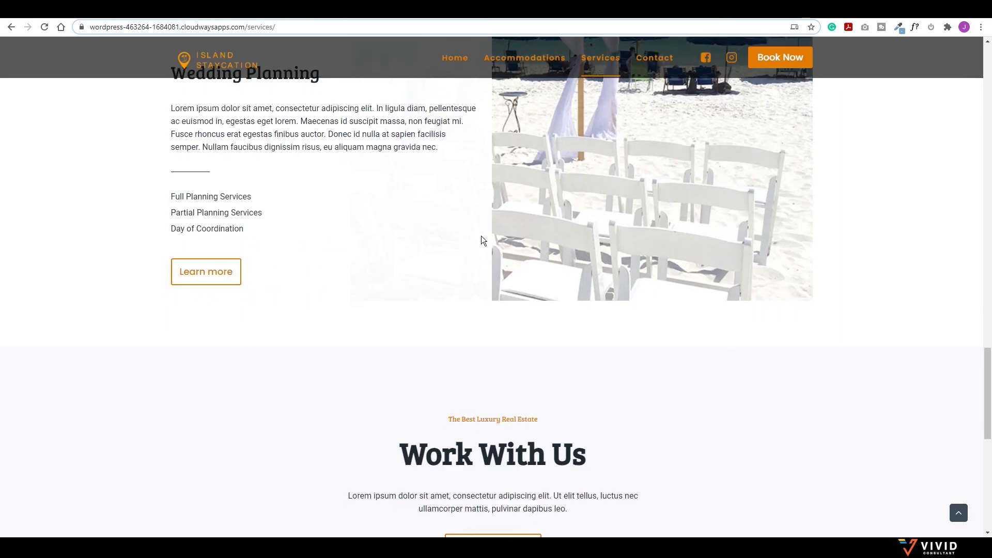
pyautogui.scroll(-2, 455, 294)
pyautogui.scroll(6, 411, 289)
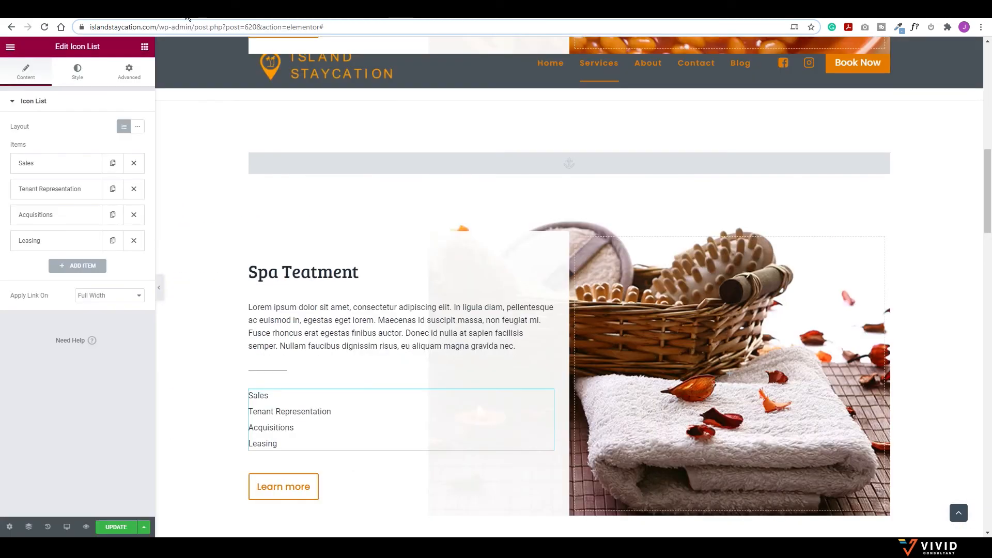
pyautogui.scroll(-8, 360, 308)
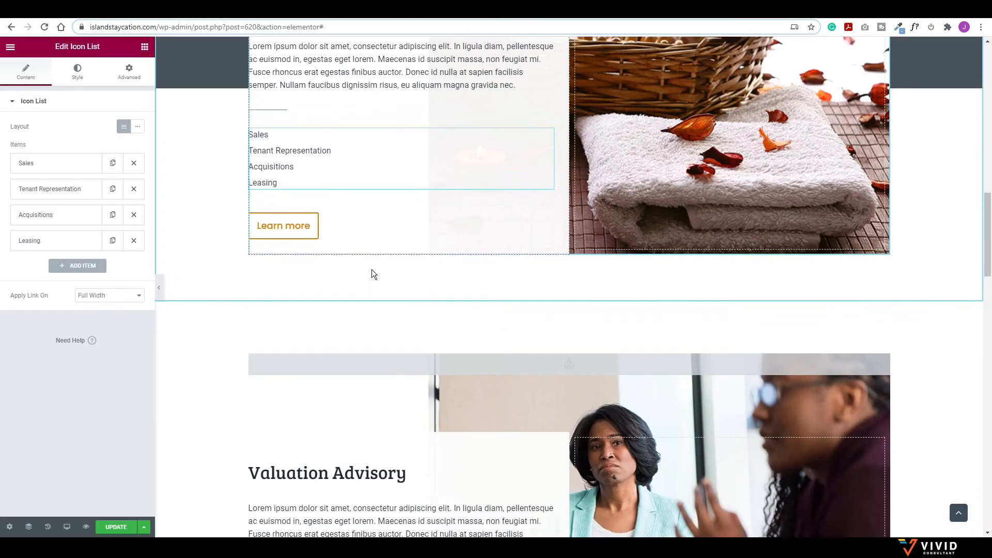
# Step: Set the Valuation Advisory column's background to the hand-holding-car-key photo
pyautogui.scroll(2, 563, 112)
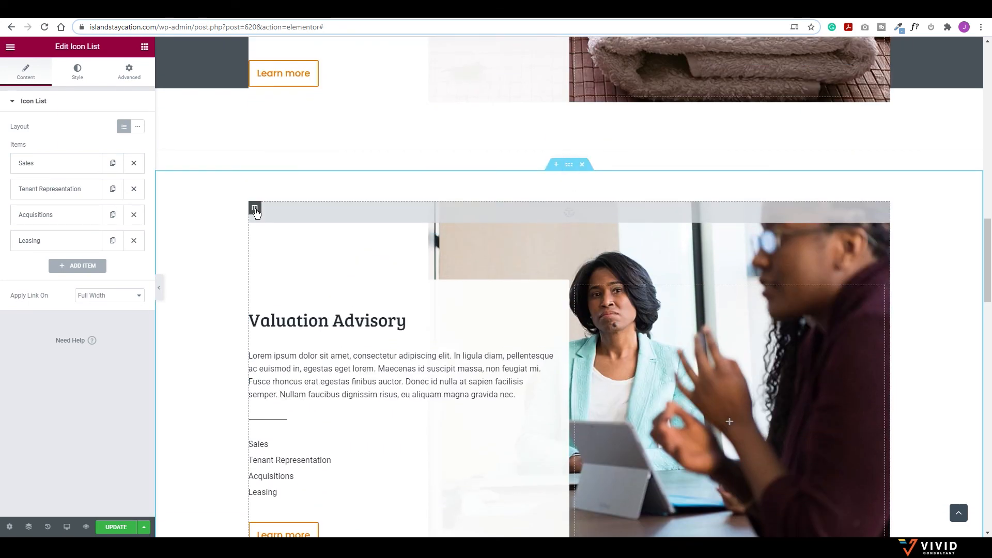
pyautogui.click(254, 208)
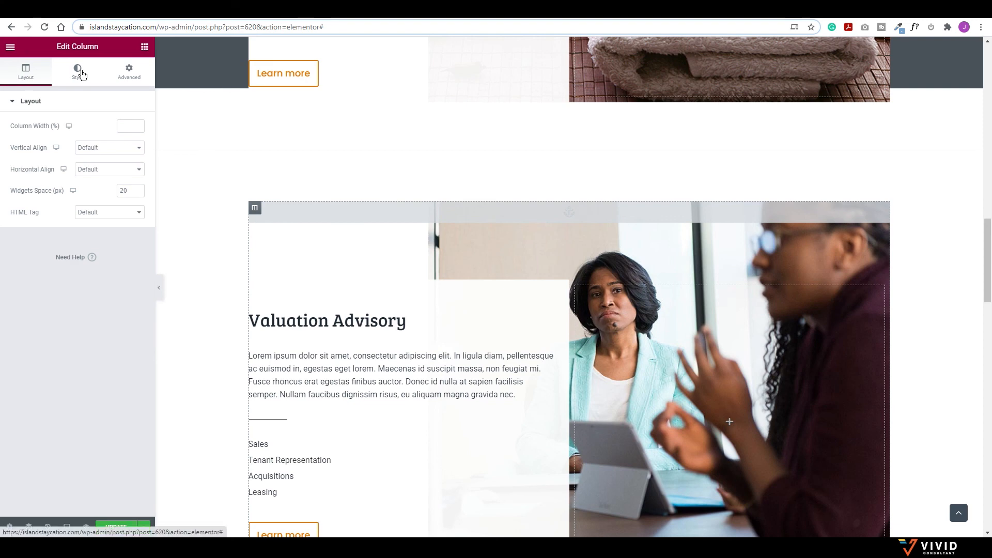
pyautogui.click(79, 74)
pyautogui.click(88, 224)
pyautogui.click(138, 174)
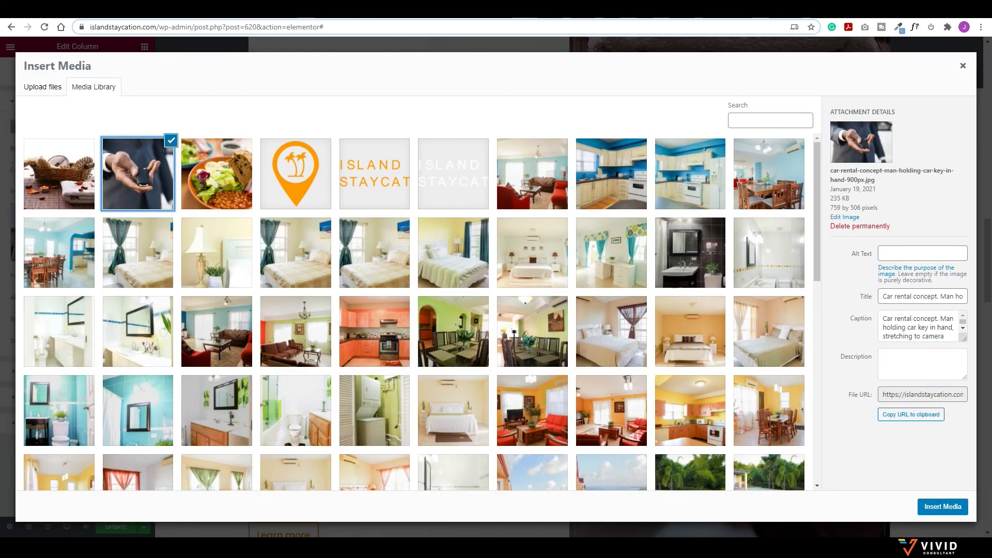
pyautogui.click(938, 507)
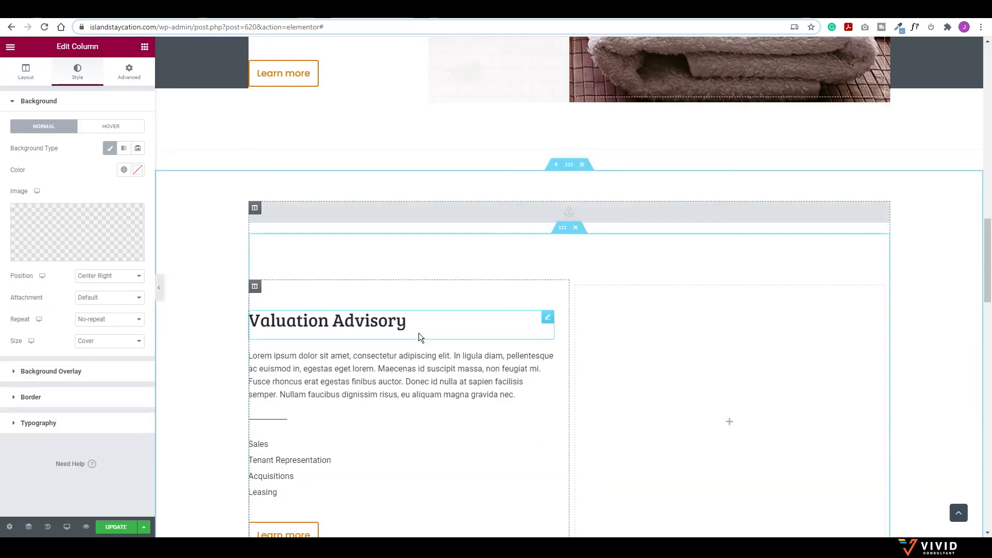
pyautogui.scroll(-1, 356, 392)
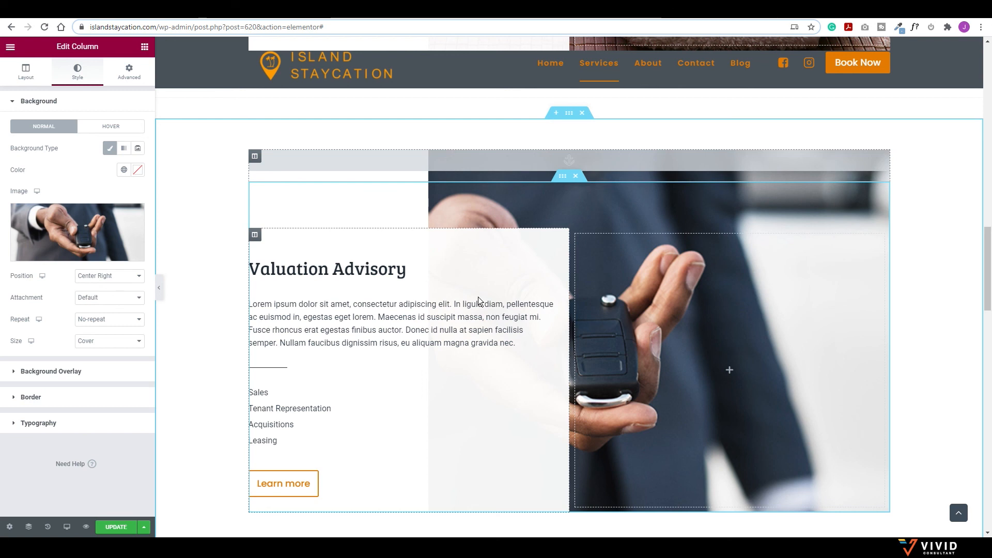
# Step: Save and preview the services page, then open the site's Contact page and scroll its inquiry form
pyautogui.click(116, 527)
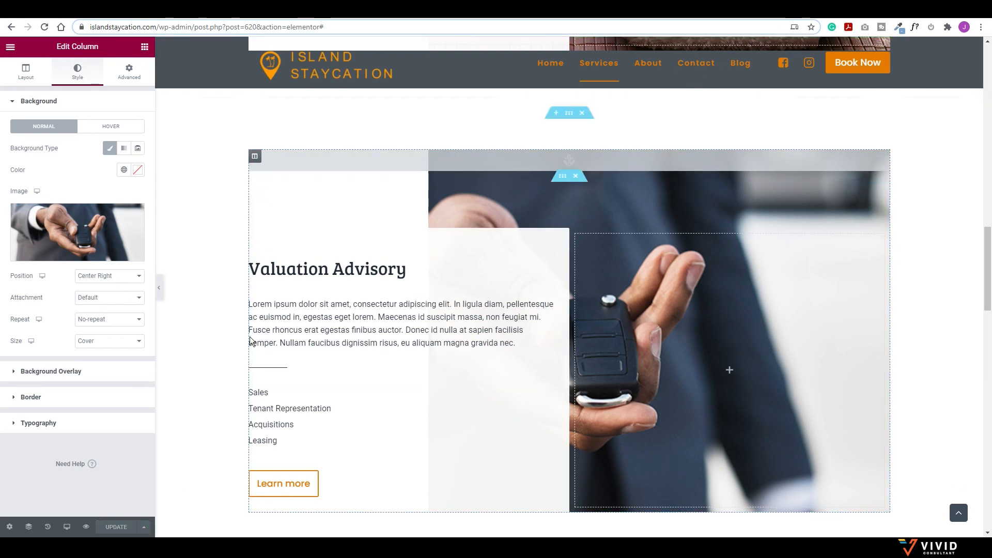
pyautogui.click(86, 527)
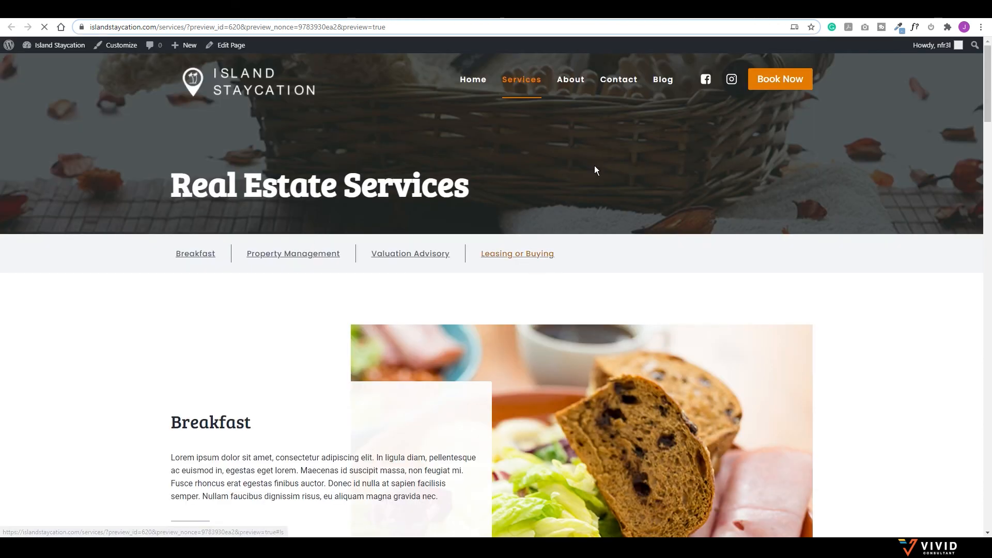
pyautogui.click(619, 82)
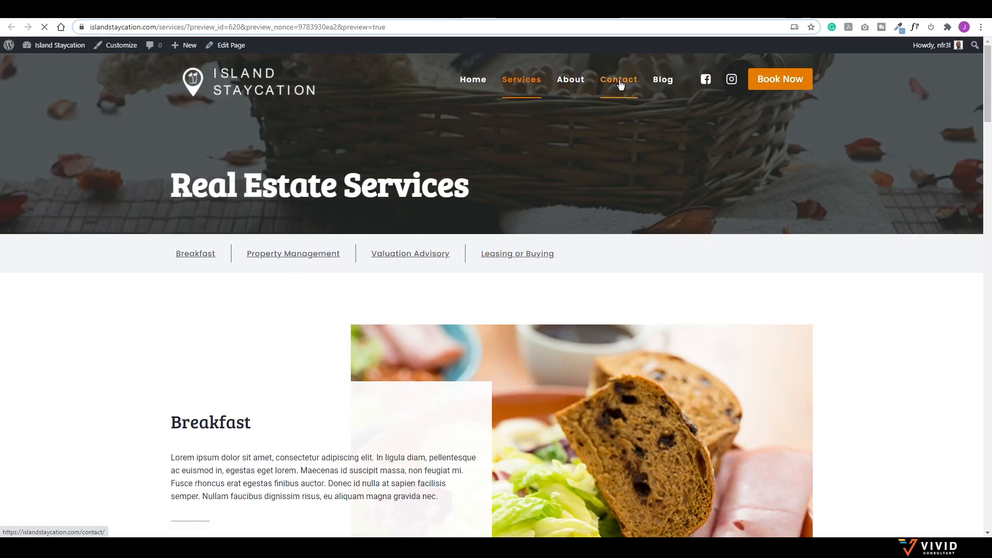
pyautogui.scroll(-4, 511, 266)
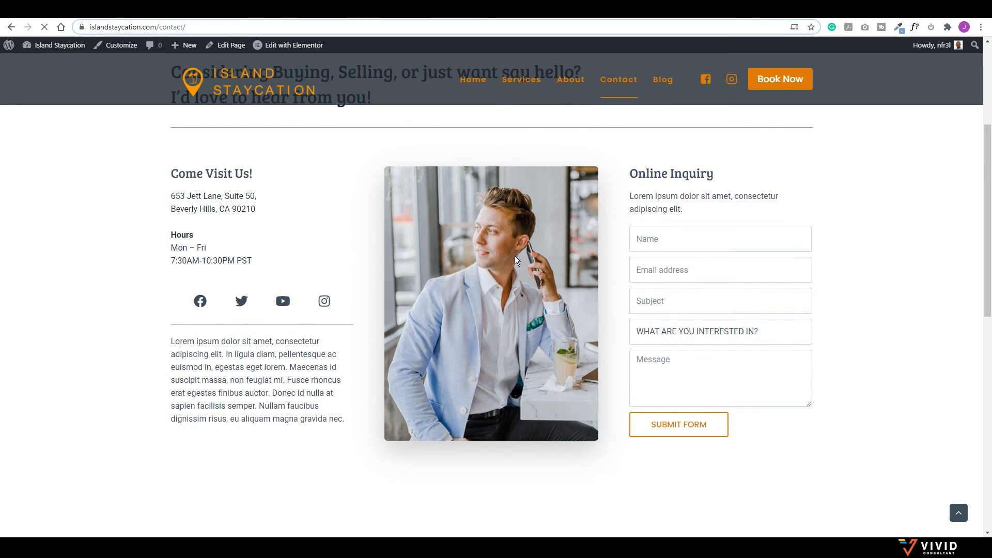
pyautogui.scroll(4, 486, 357)
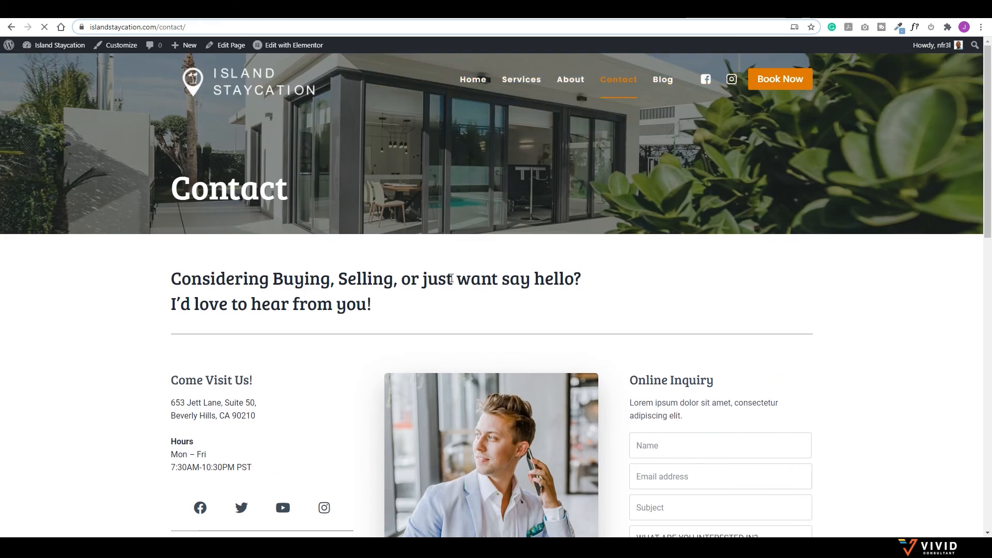
pyautogui.moveTo(285, 46)
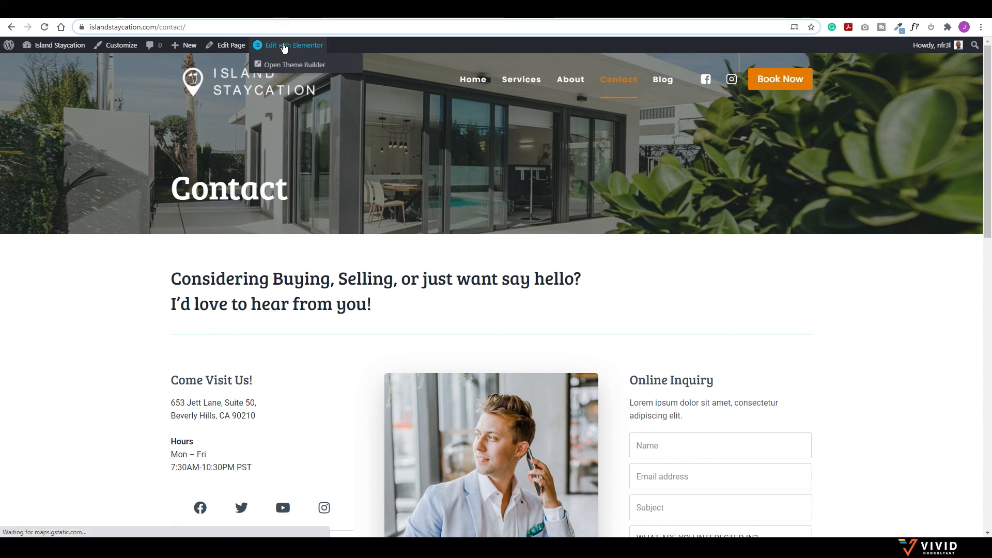
# Step: In Elementor, replace the man-on-the-phone photo with the Le Chateau Pool 1 alt 2 image
pyautogui.click(284, 46)
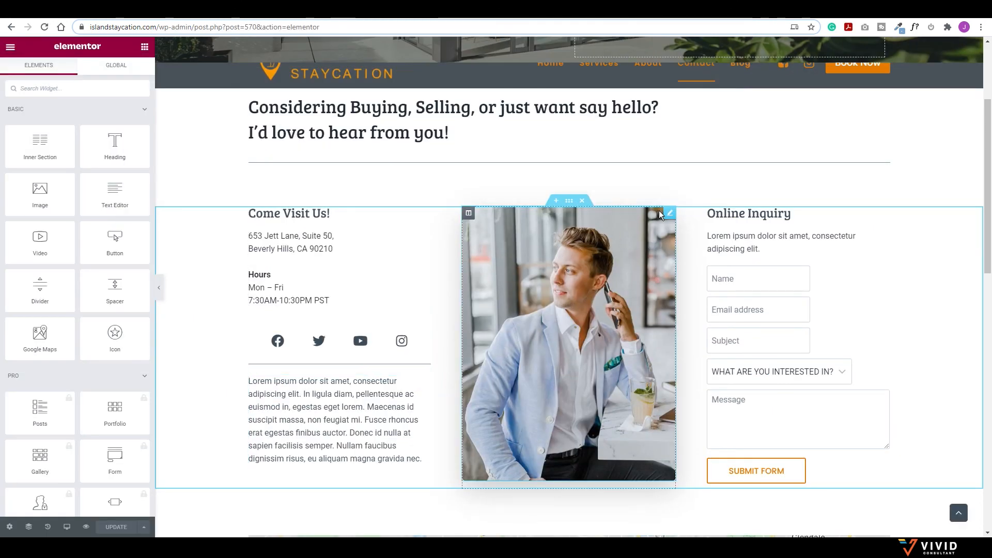
pyautogui.click(669, 215)
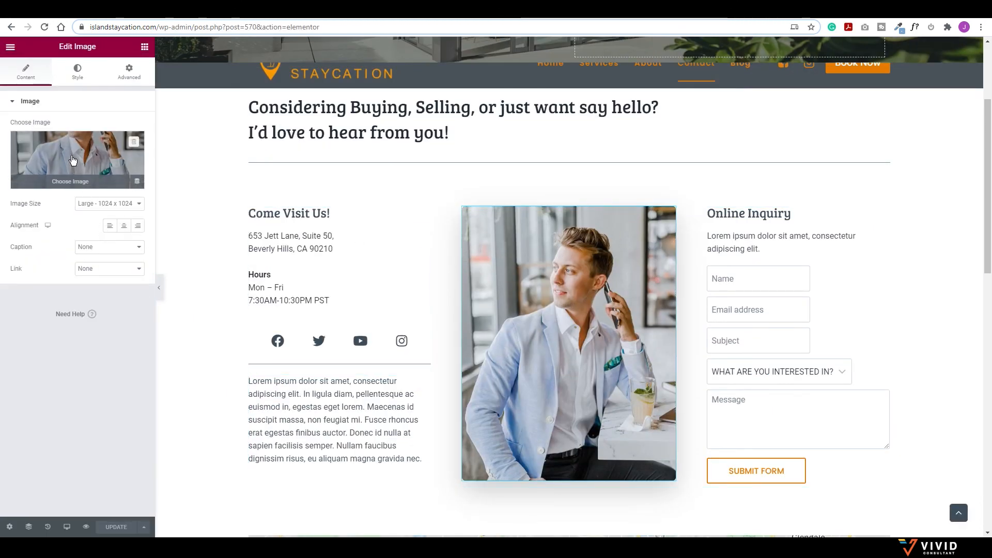
pyautogui.click(73, 159)
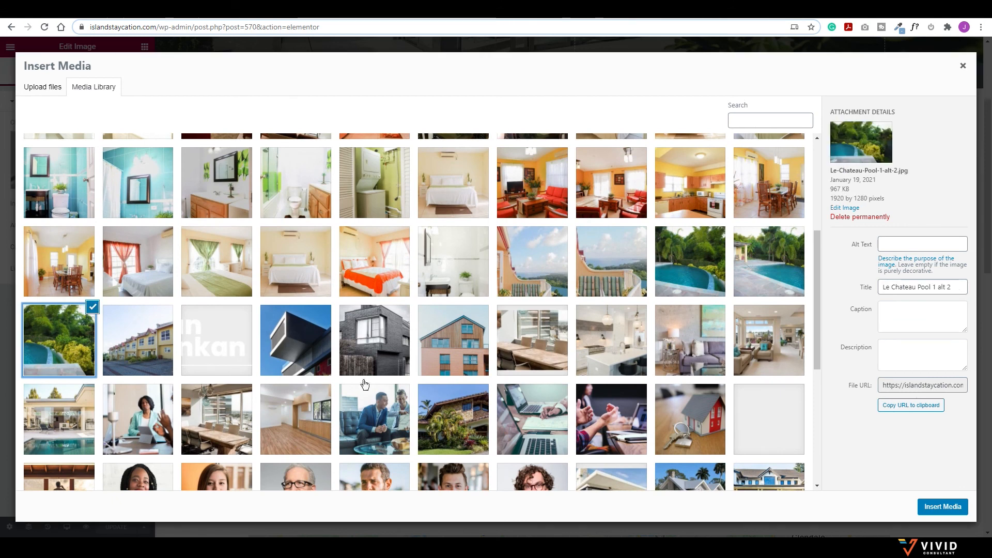
pyautogui.click(933, 505)
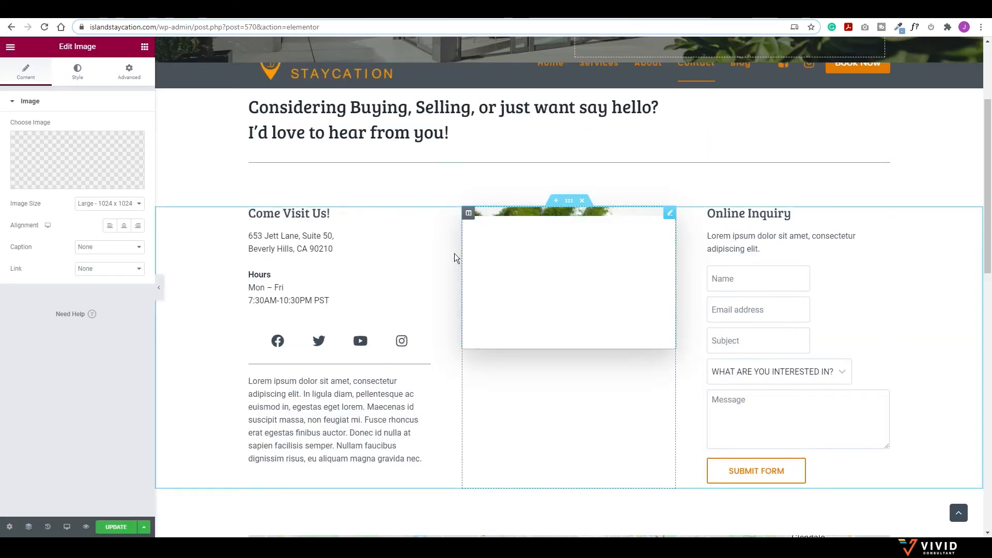
pyautogui.click(278, 240)
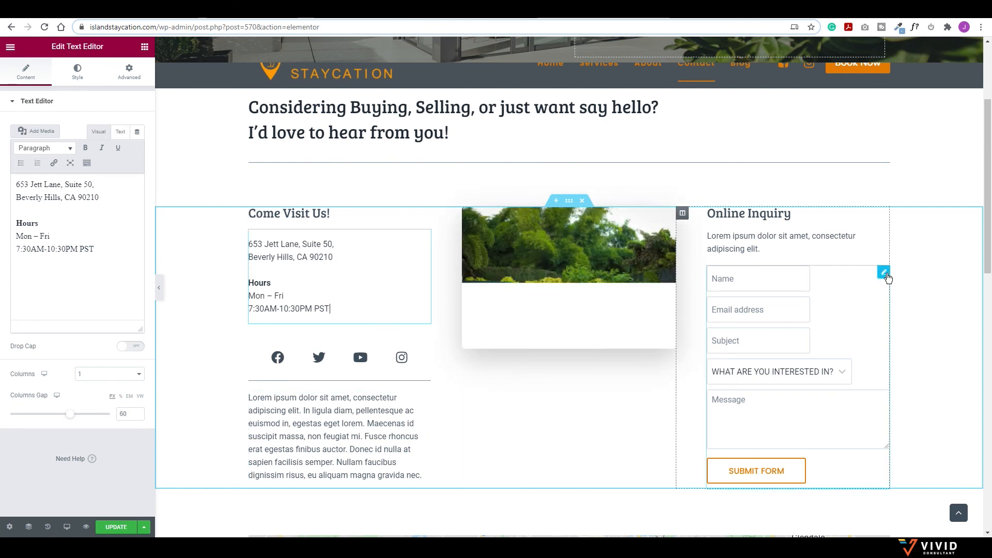
# Step: Keep Real Estate (1) as the Fluent Form widget's embedded form and update the Contact page
pyautogui.click(883, 273)
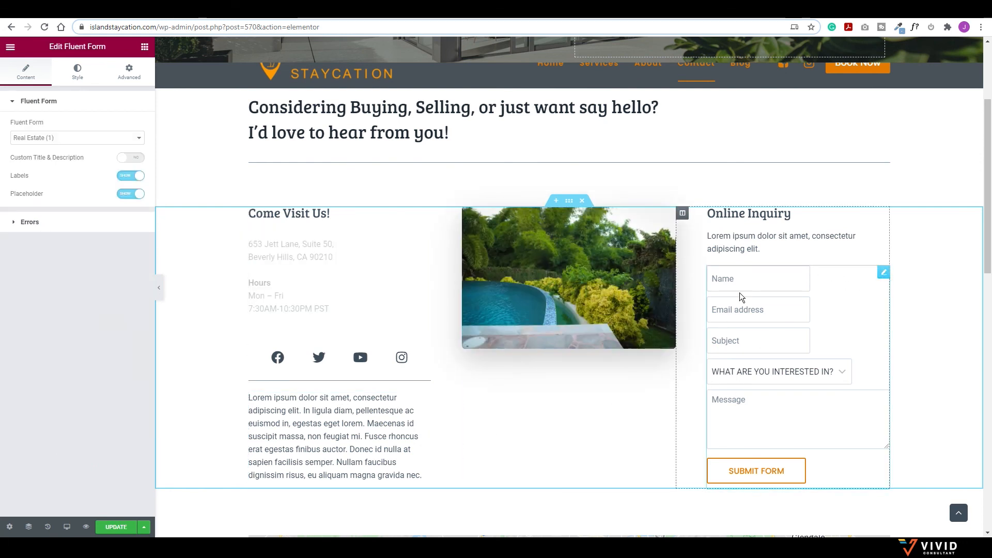
pyautogui.click(840, 373)
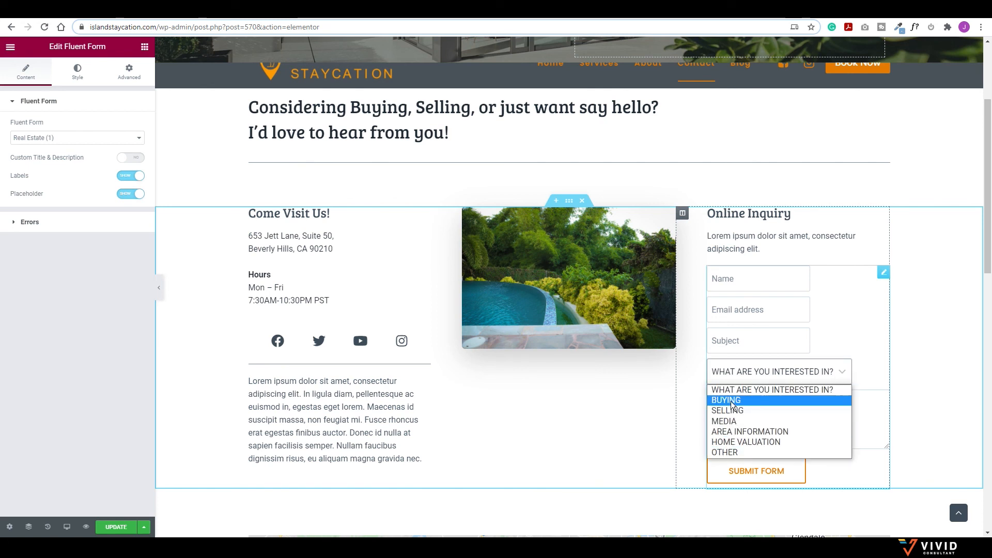
pyautogui.click(844, 376)
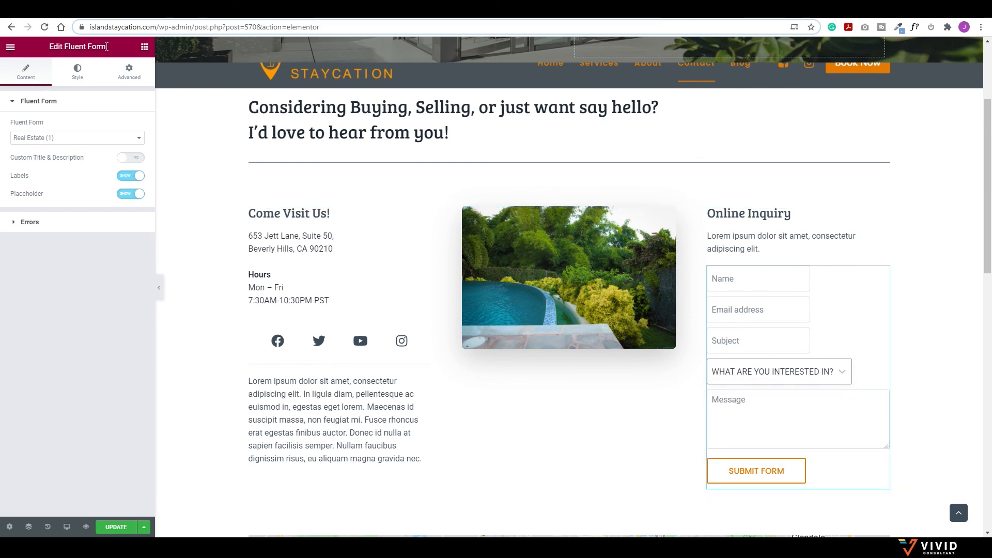
pyautogui.click(49, 139)
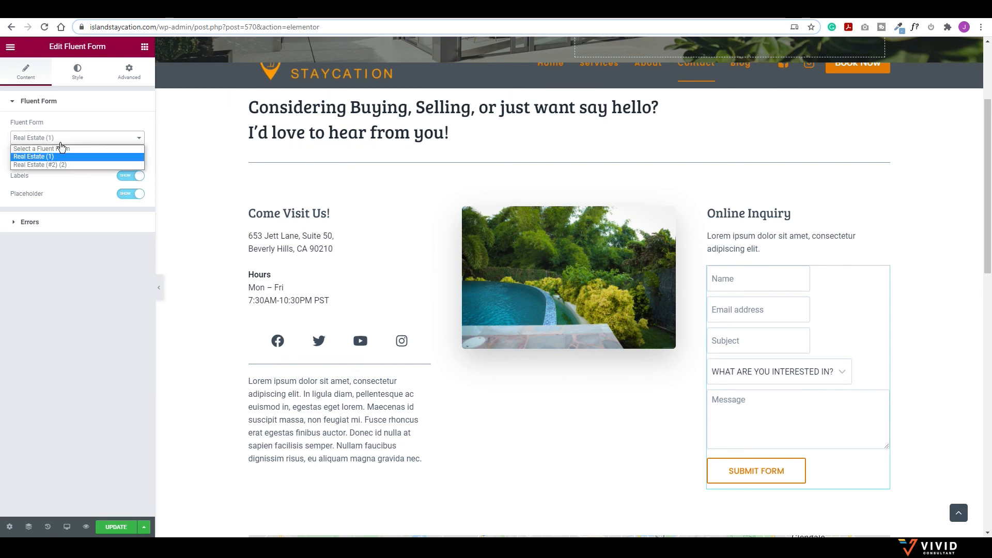
pyautogui.click(40, 156)
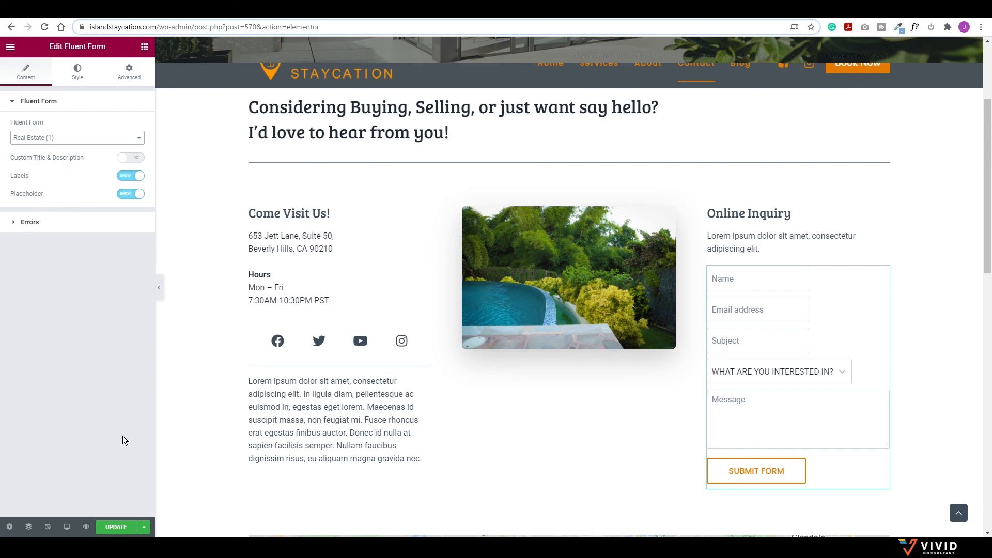
pyautogui.click(111, 531)
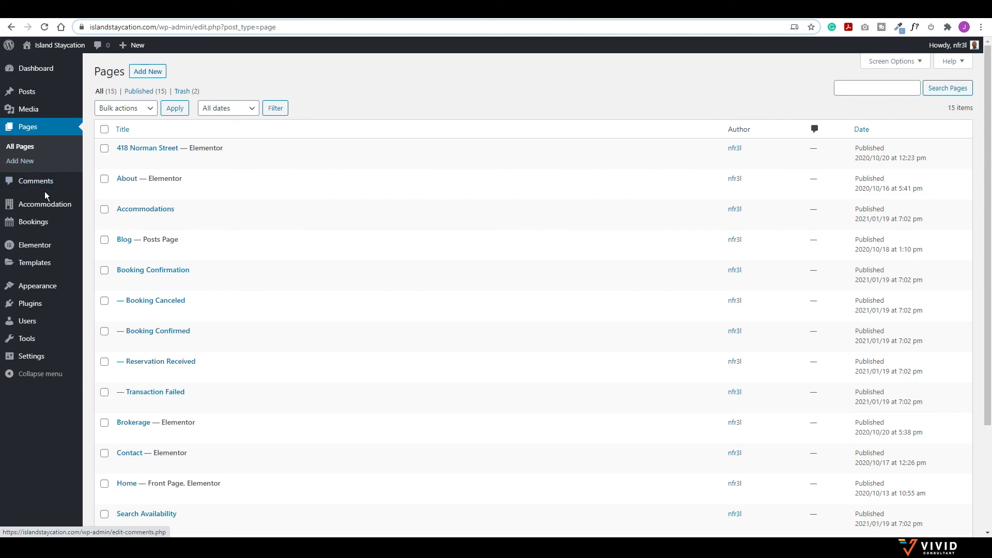
# Step: Deactivate and reactivate the Fluent Forms plugin, then open its All Forms list
pyautogui.click(32, 304)
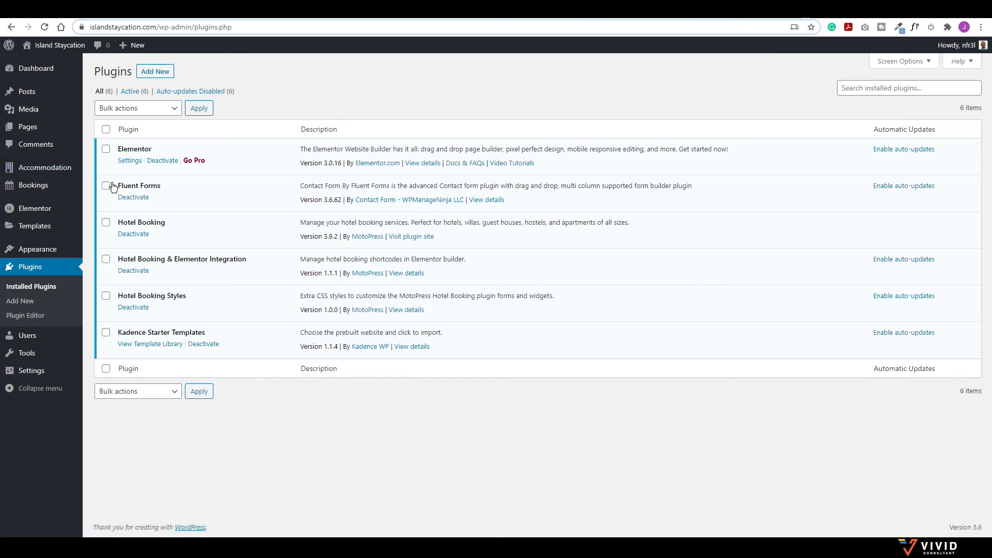
pyautogui.click(134, 198)
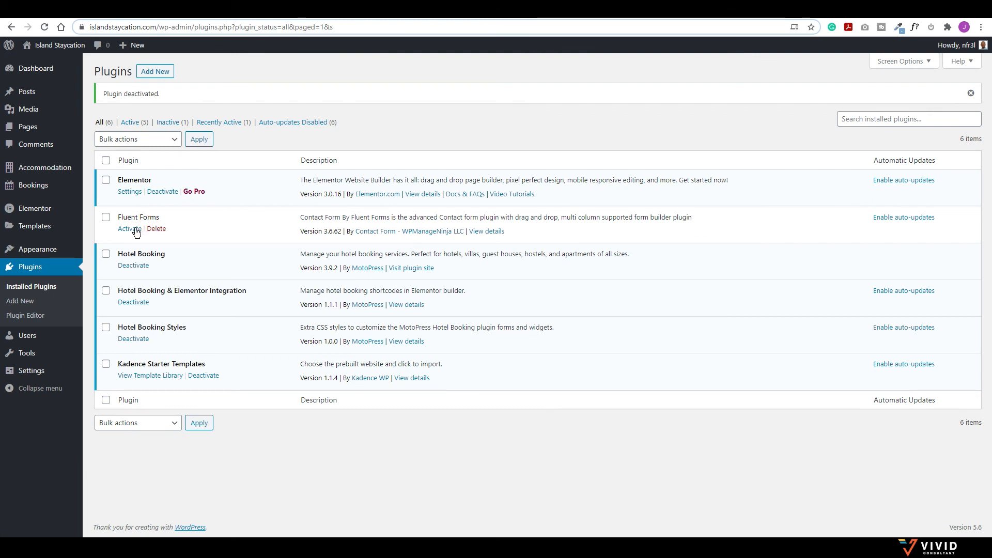
pyautogui.click(130, 228)
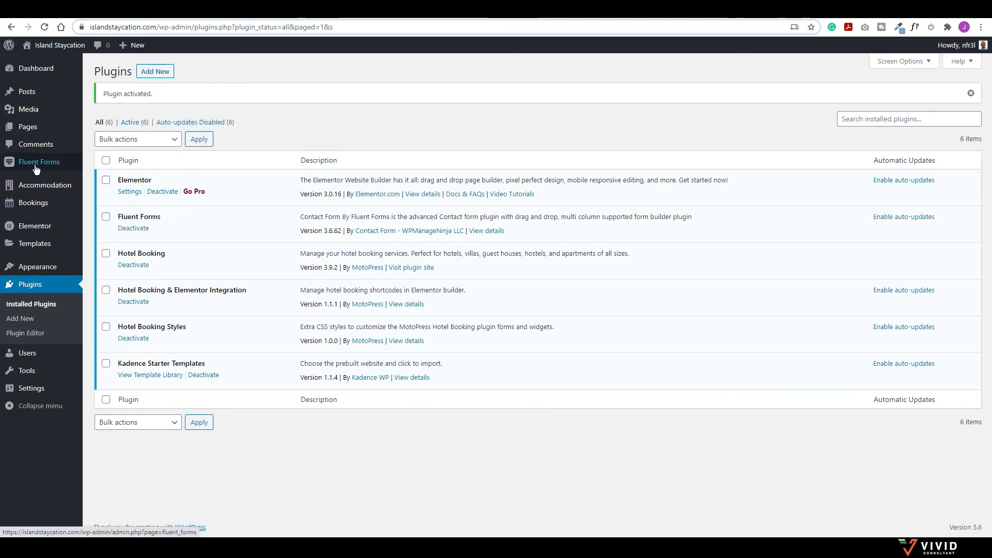
pyautogui.moveTo(44, 168)
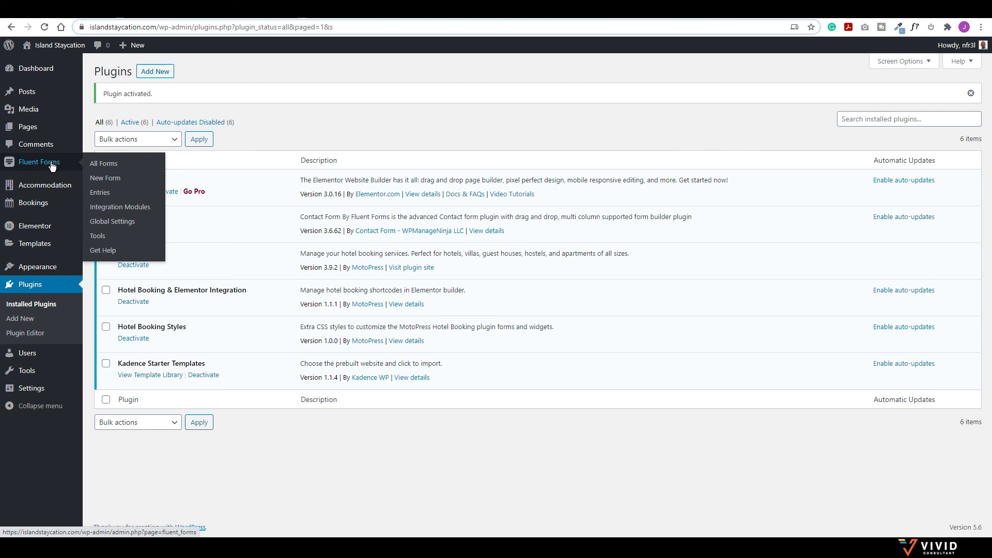
pyautogui.click(51, 163)
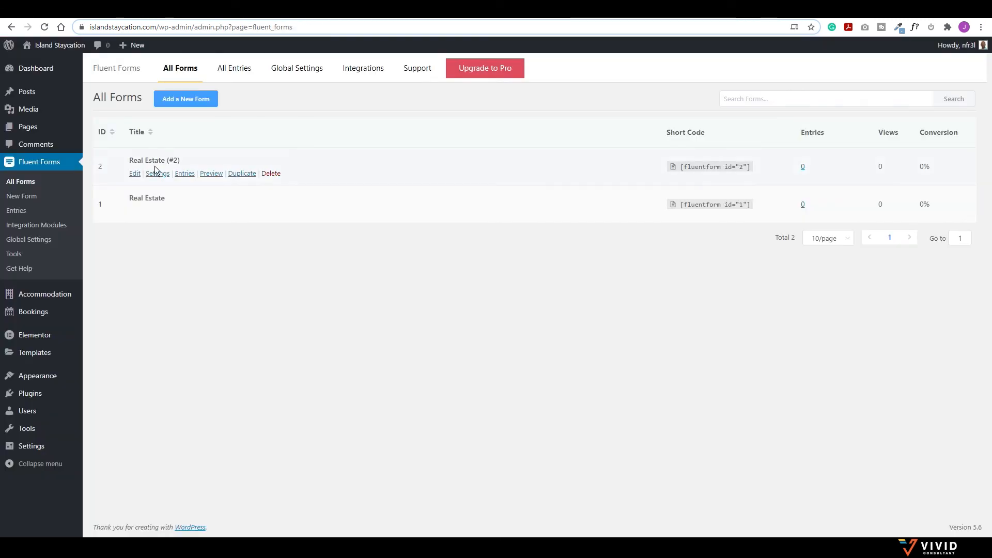
# Step: In the Real Estate form's interest dropdown, rename BUYING, SELLING, MEDIA to BOOKING, EVENT, SERVICES
pyautogui.moveTo(147, 209)
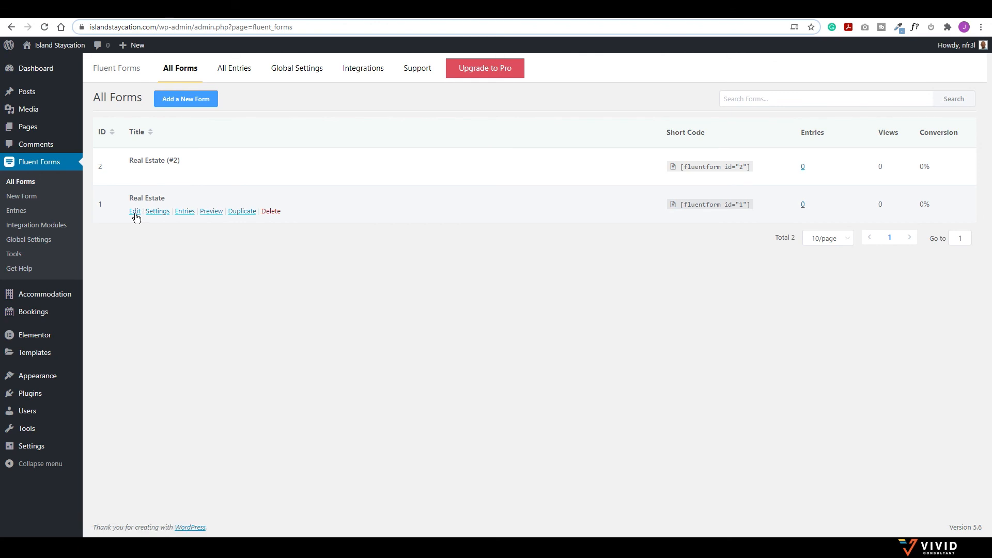
pyautogui.click(135, 213)
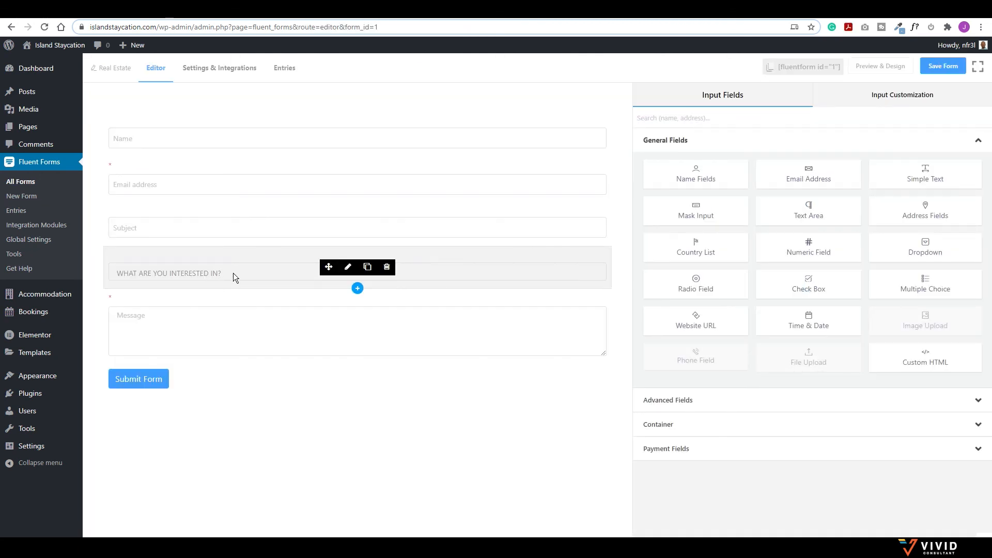
pyautogui.click(224, 272)
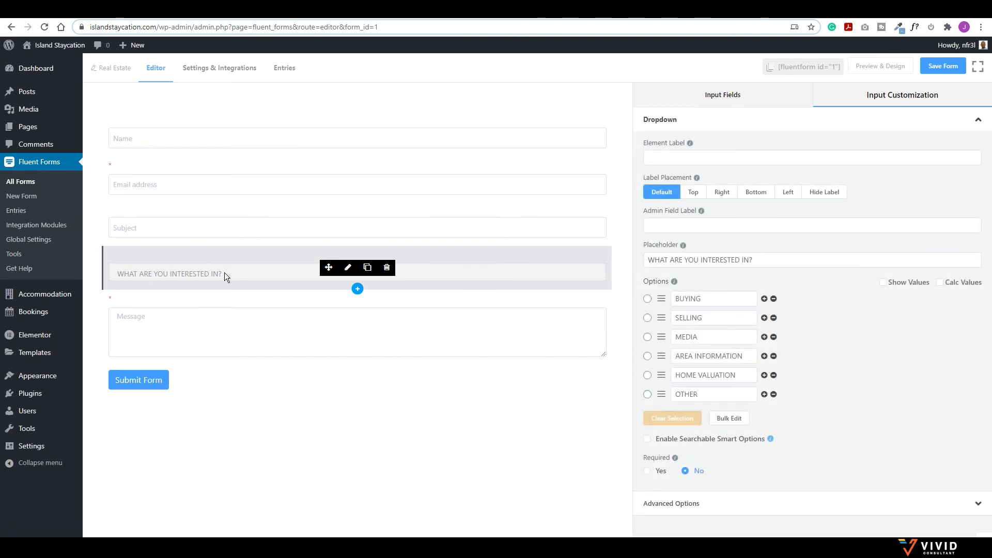
pyautogui.click(719, 297)
pyautogui.moveTo(722, 297); pyautogui.dragTo(665, 284)
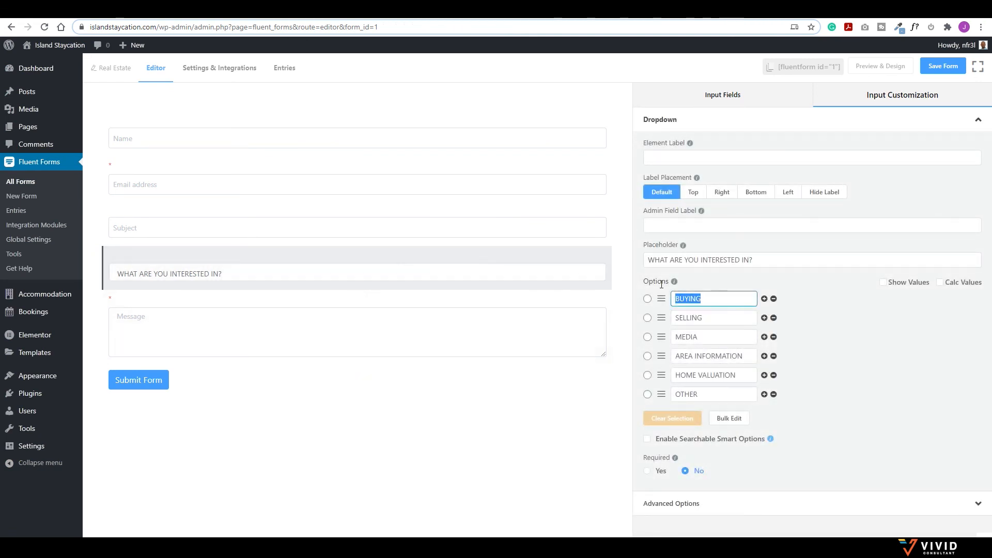
pyautogui.write('b')
pyautogui.moveTo(739, 315); pyautogui.dragTo(654, 314)
pyautogui.write('EVENT')
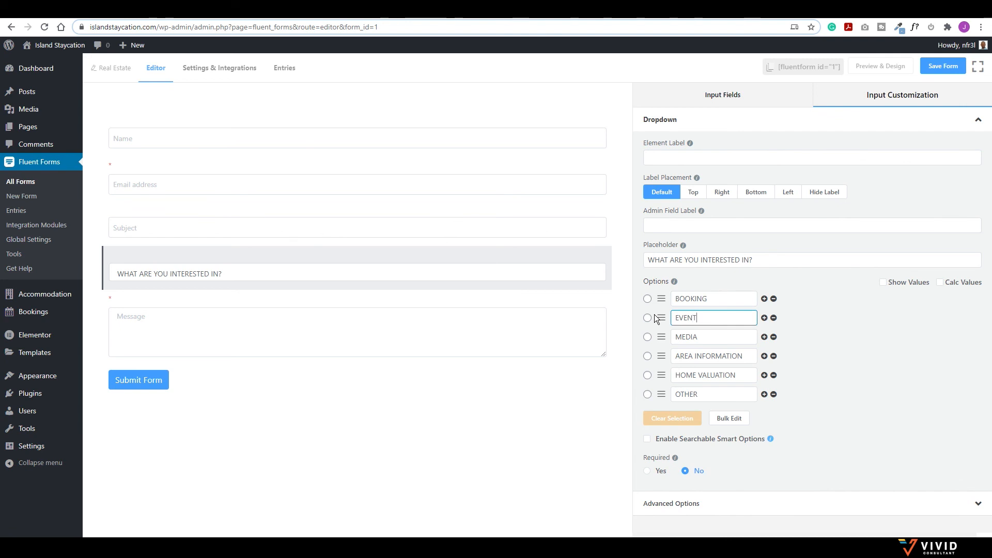
pyautogui.moveTo(743, 337); pyautogui.dragTo(619, 330)
pyautogui.write('SERVICES')
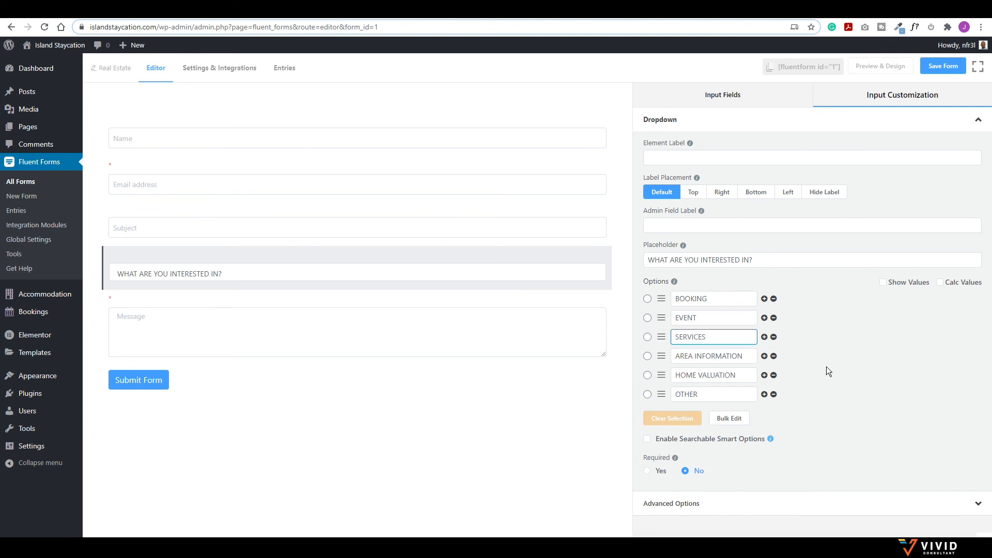
# Step: Remove the AREA INFORMATION and HOME VALUATION options and save the form
pyautogui.click(773, 357)
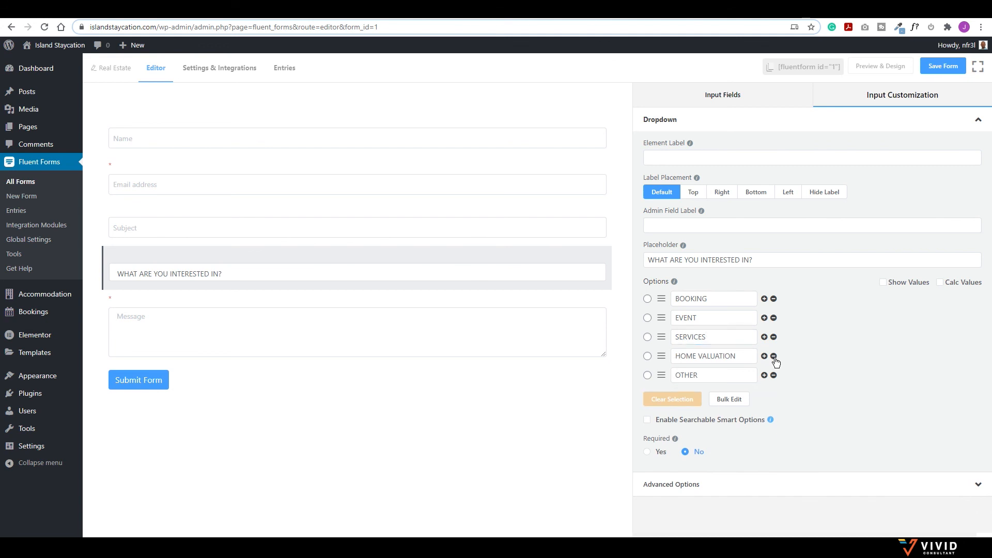
pyautogui.click(774, 357)
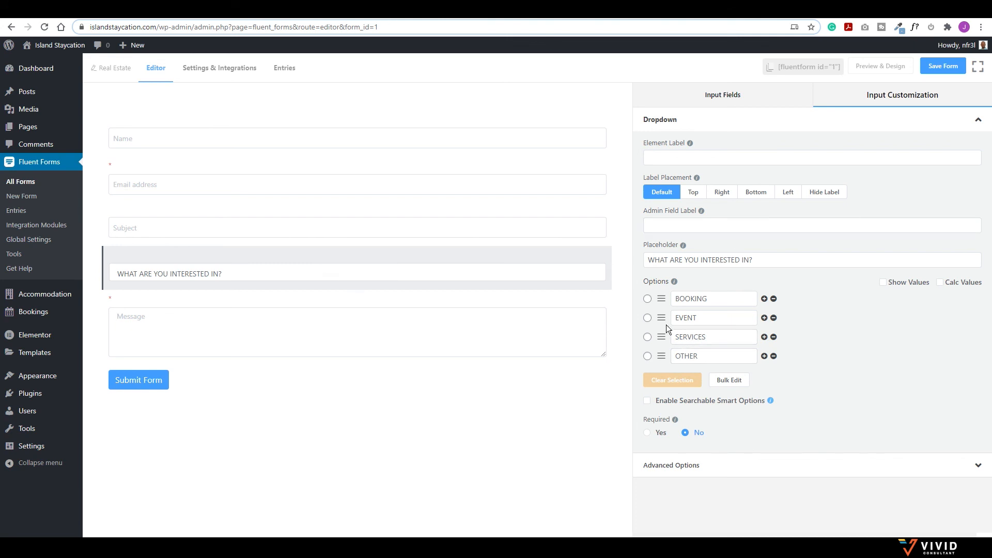
pyautogui.click(939, 70)
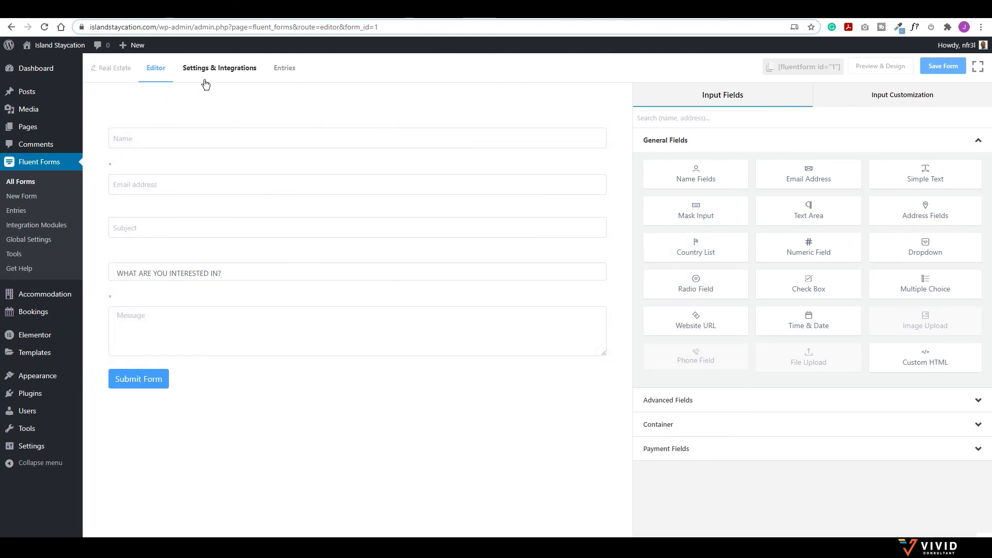
pyautogui.click(210, 74)
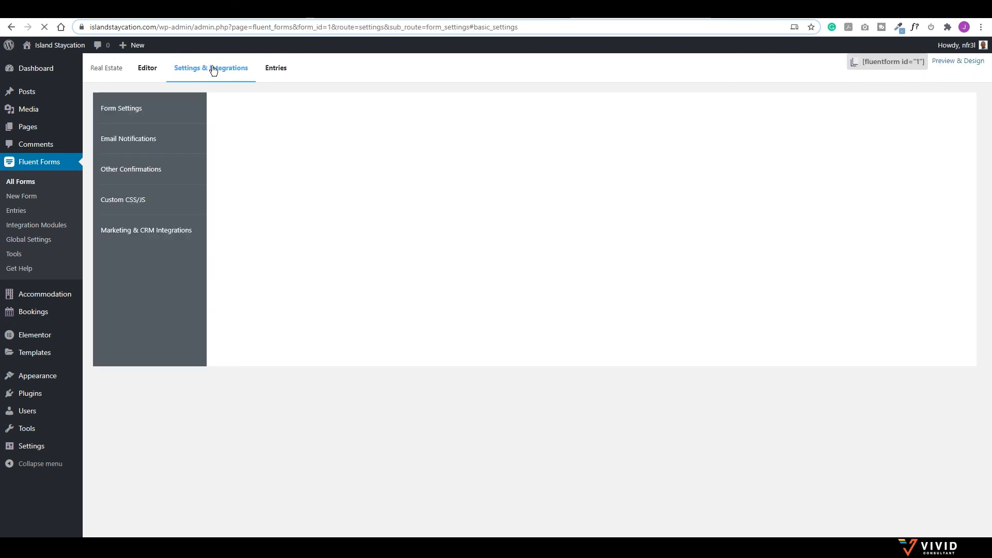
# Step: Enable the Real Estate form's Admin Notification Email
pyautogui.click(127, 146)
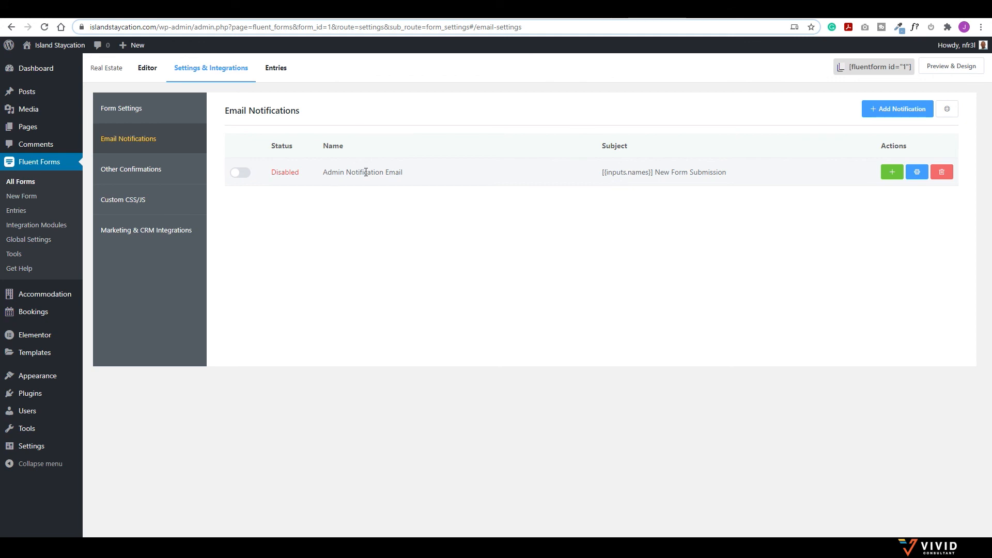
pyautogui.click(242, 174)
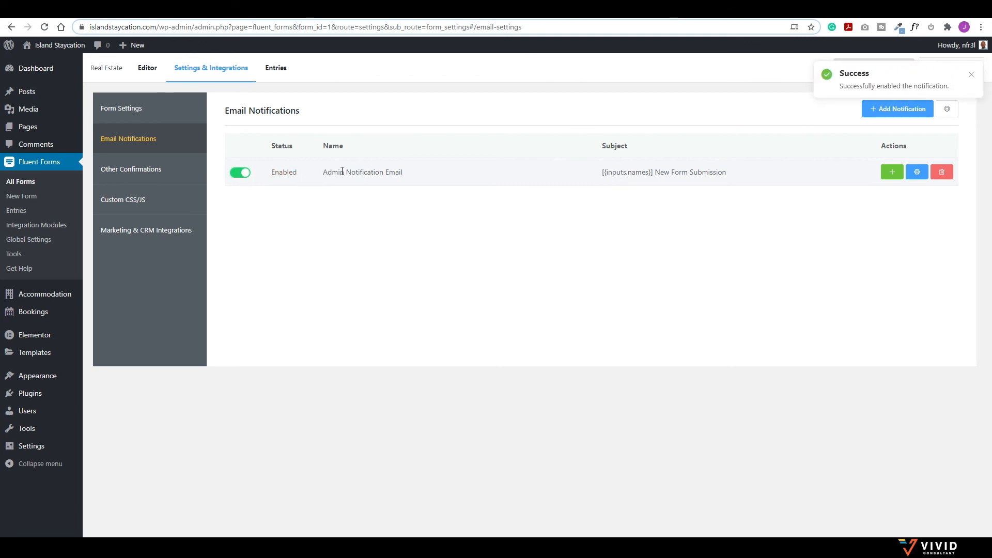
pyautogui.click(120, 110)
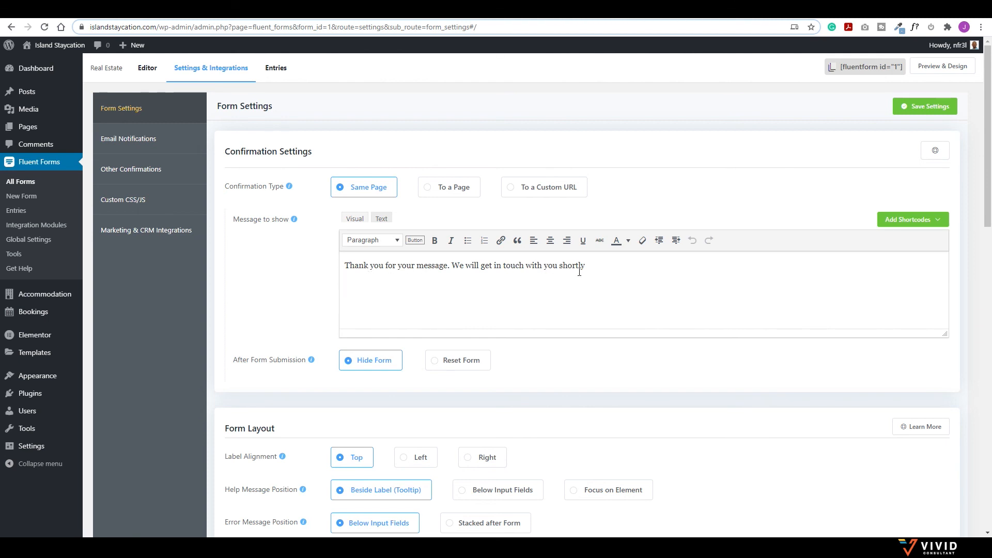
# Step: Review the general form settings, save them, and return to the Elementor editor
pyautogui.scroll(-4, 458, 288)
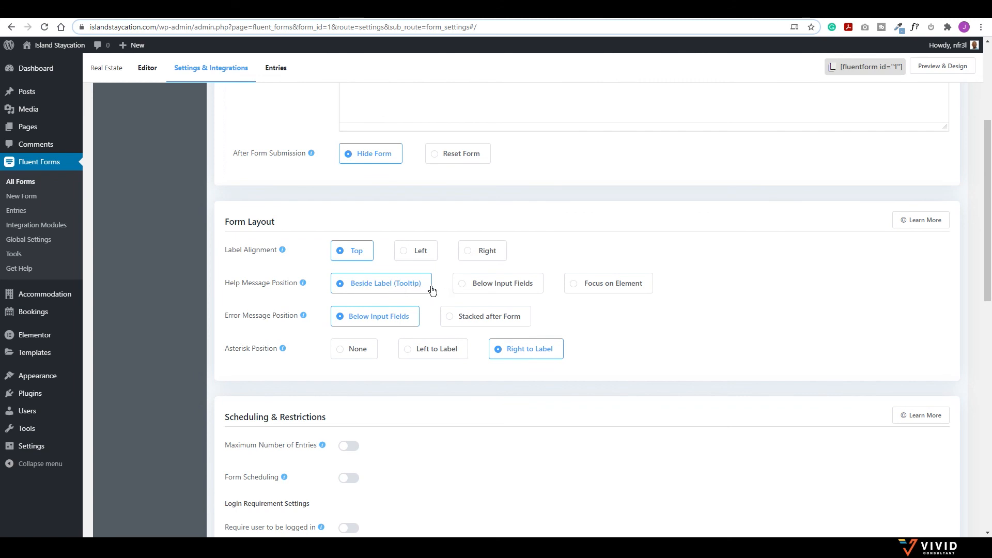
pyautogui.scroll(-2, 439, 288)
pyautogui.scroll(-1, 449, 289)
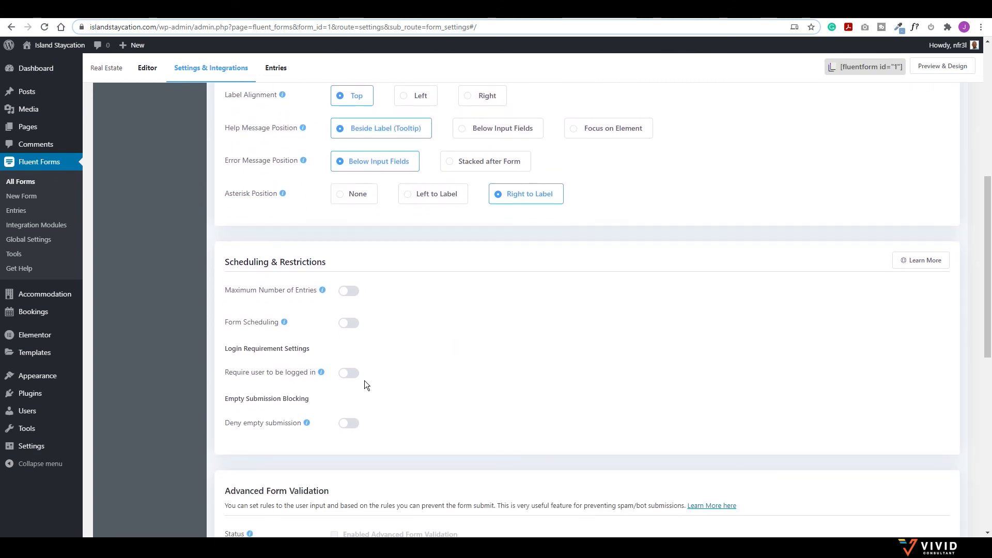
pyautogui.scroll(-6, 394, 385)
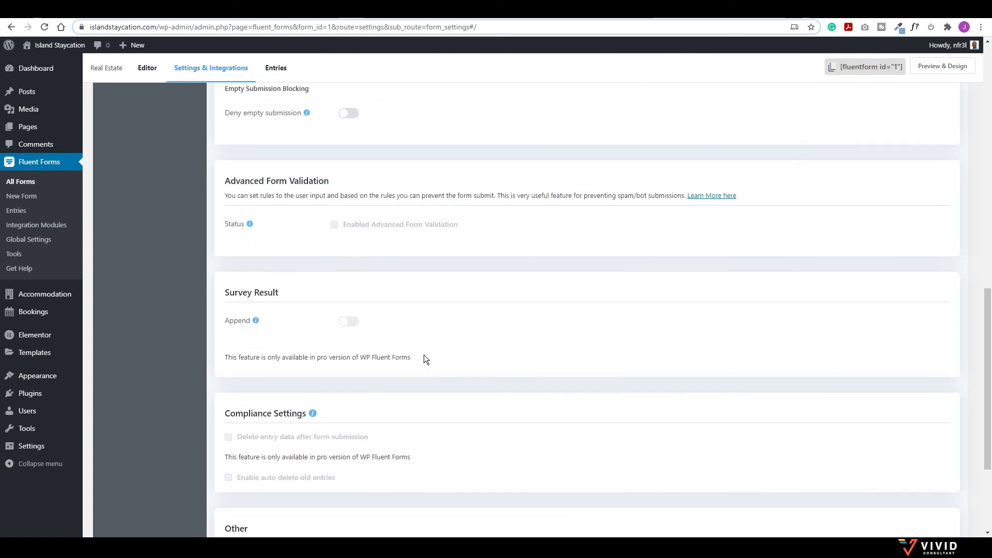
pyautogui.scroll(-3, 433, 401)
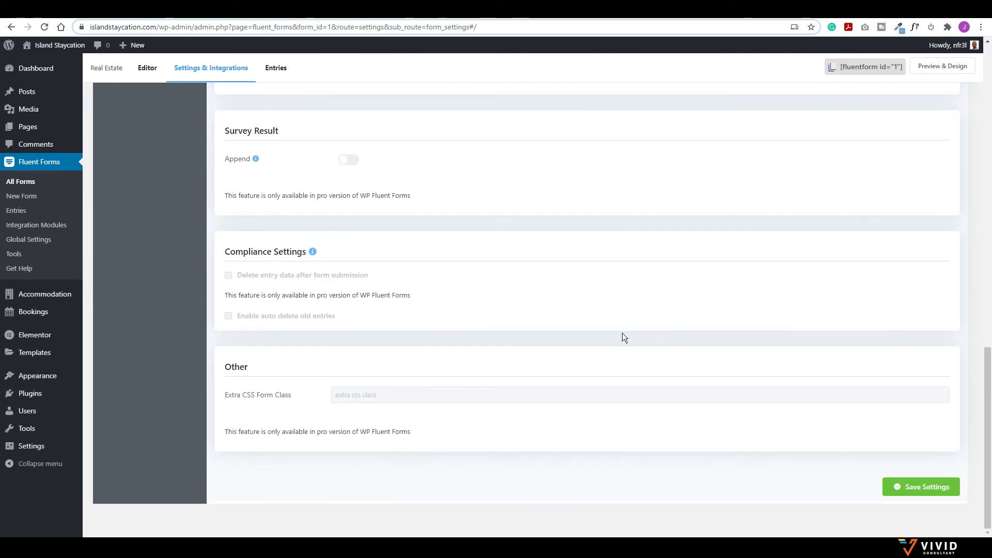
pyautogui.scroll(15, 625, 337)
pyautogui.scroll(-15, 628, 337)
pyautogui.click(914, 487)
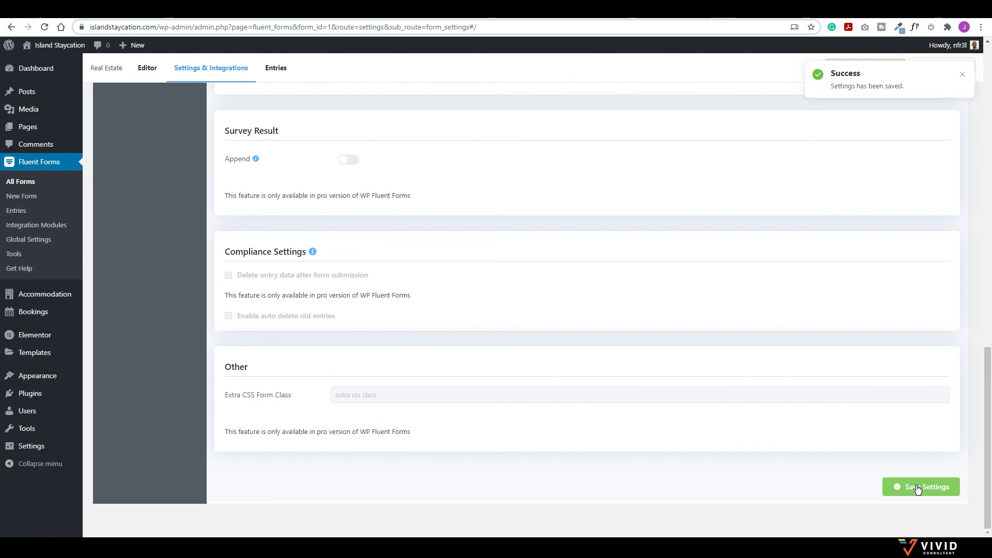
pyautogui.click(218, 10)
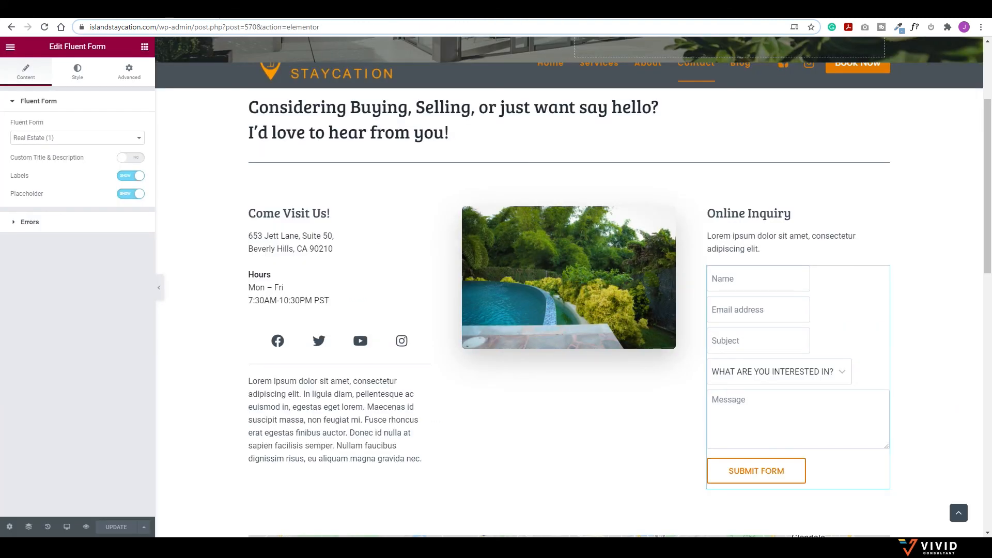
# Step: Reload the editor and confirm the interest dropdown offers BOOKING, EVENT, SERVICES and OTHER
pyautogui.press('F5')
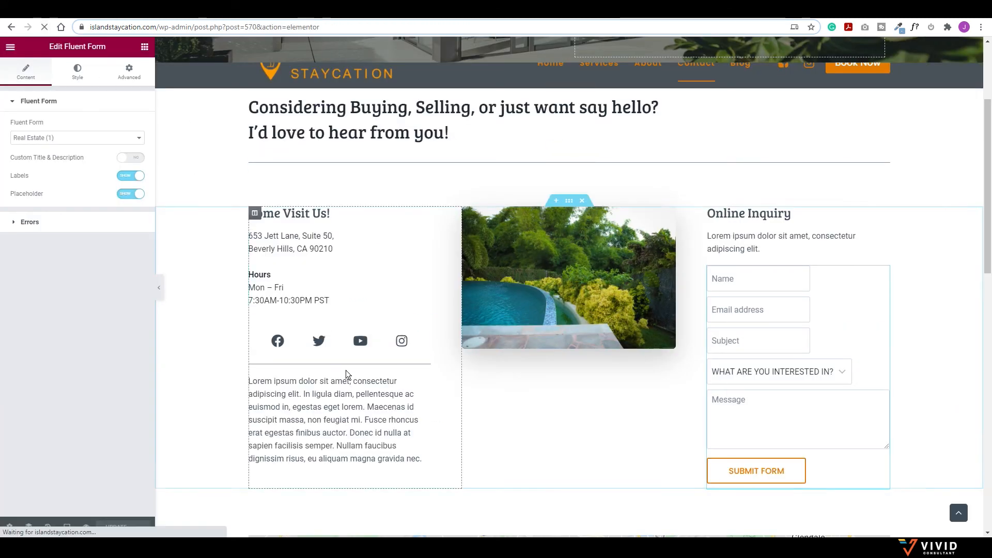
pyautogui.click(795, 373)
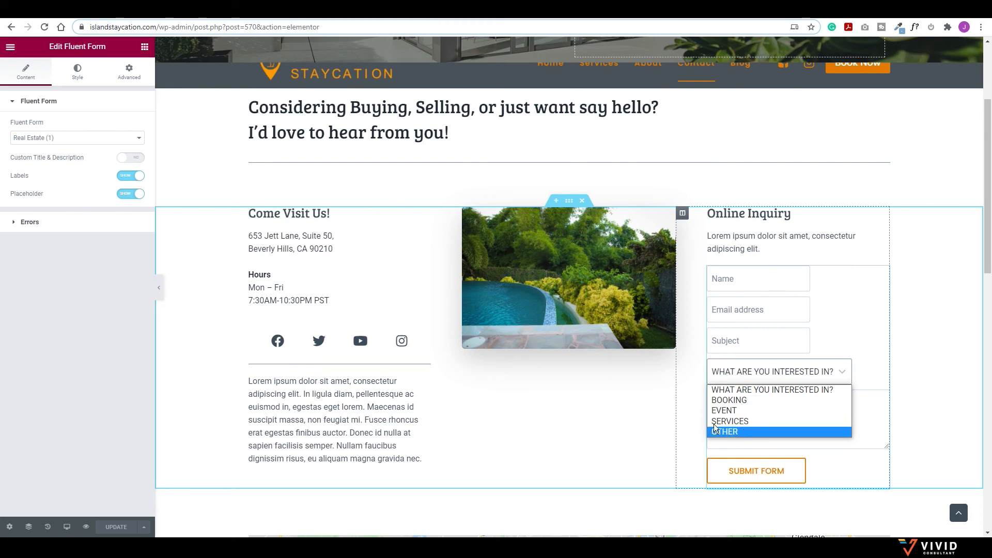
pyautogui.scroll(3, 585, 395)
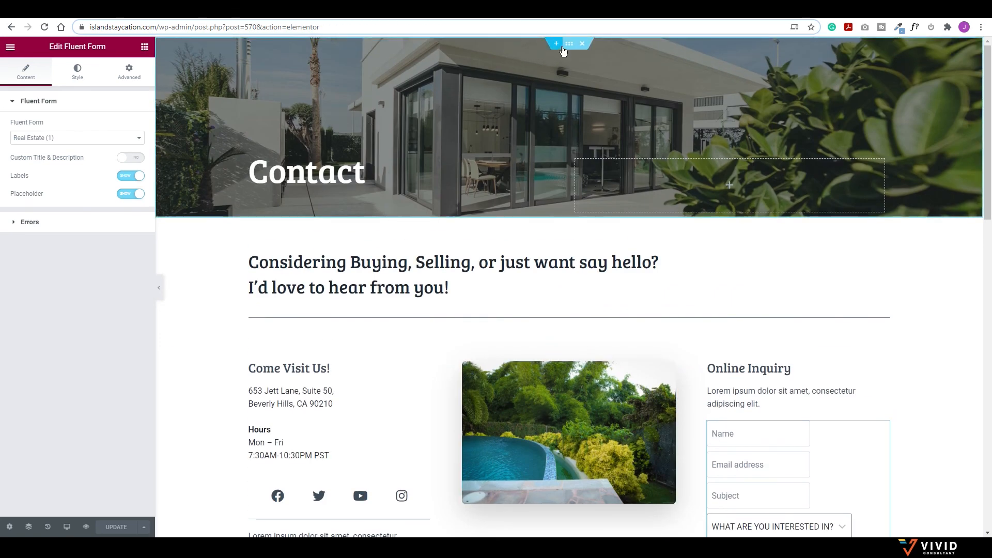
# Step: Set the Contact header section's background to the spa-products basket image
pyautogui.click(568, 45)
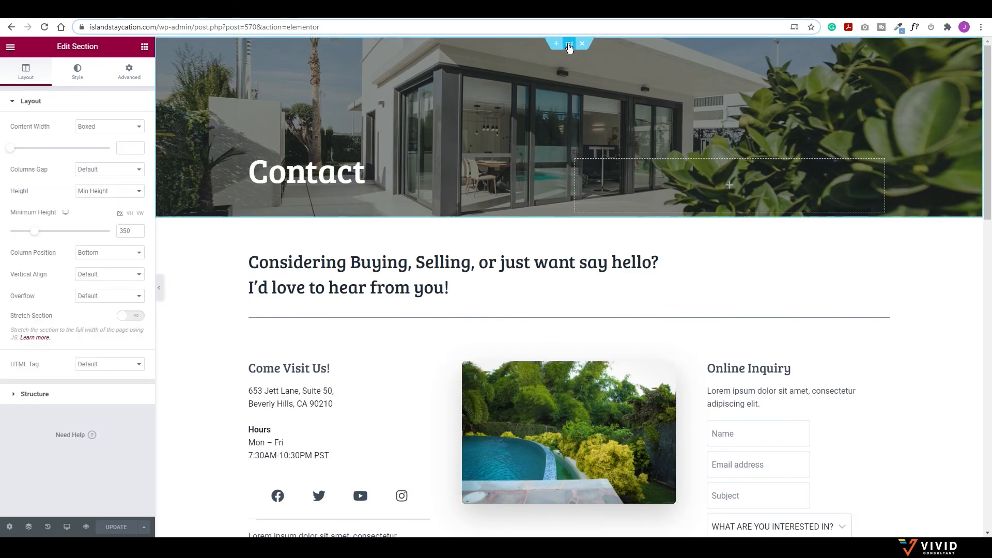
pyautogui.click(77, 71)
pyautogui.click(71, 223)
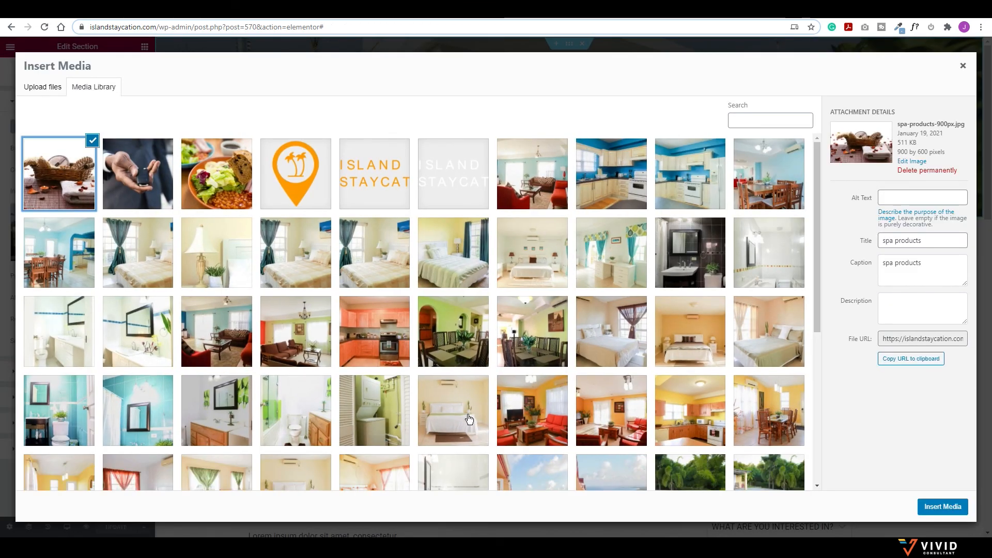
pyautogui.click(932, 507)
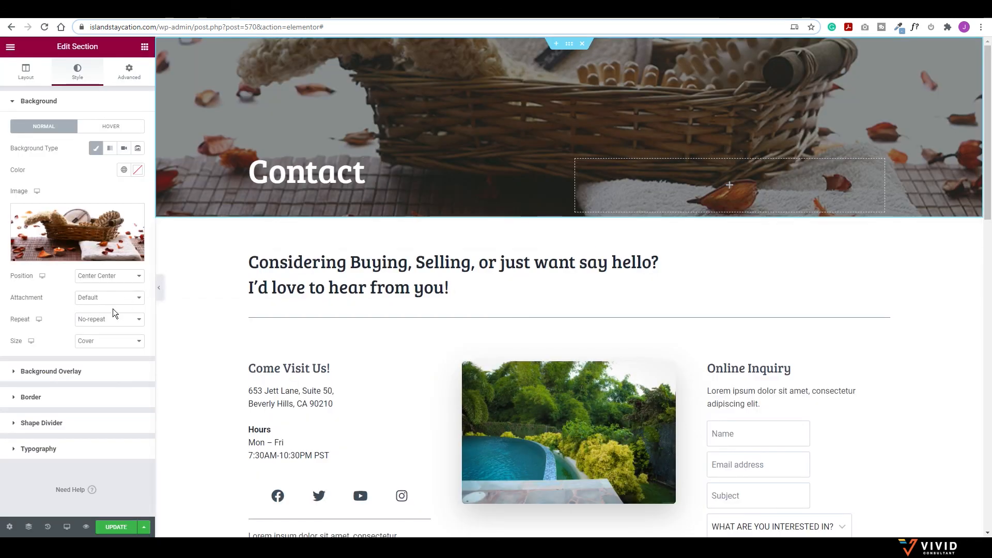
# Step: Darken the header's background overlay to 0.72 opacity and check the full page
pyautogui.click(33, 372)
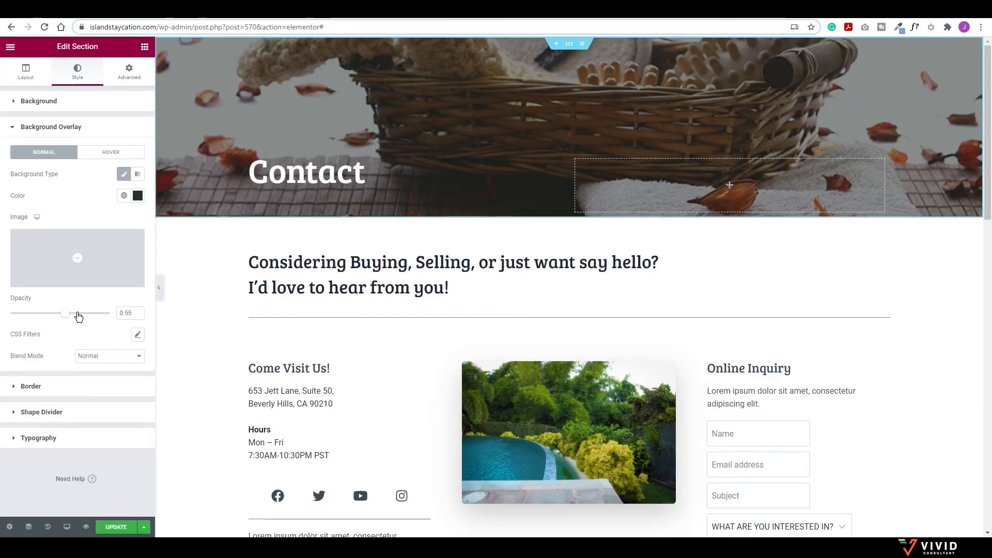
pyautogui.moveTo(65, 313); pyautogui.dragTo(82, 314)
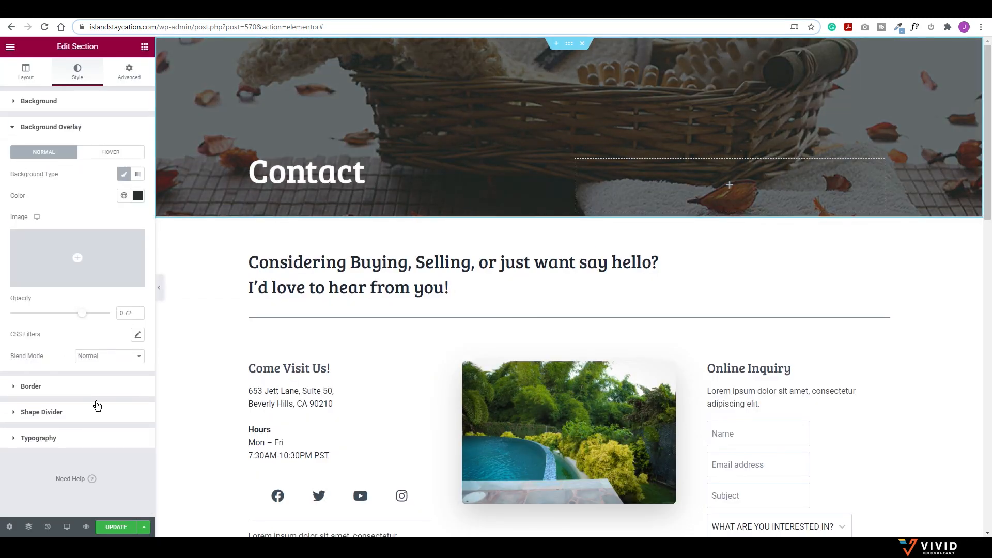
pyautogui.click(156, 286)
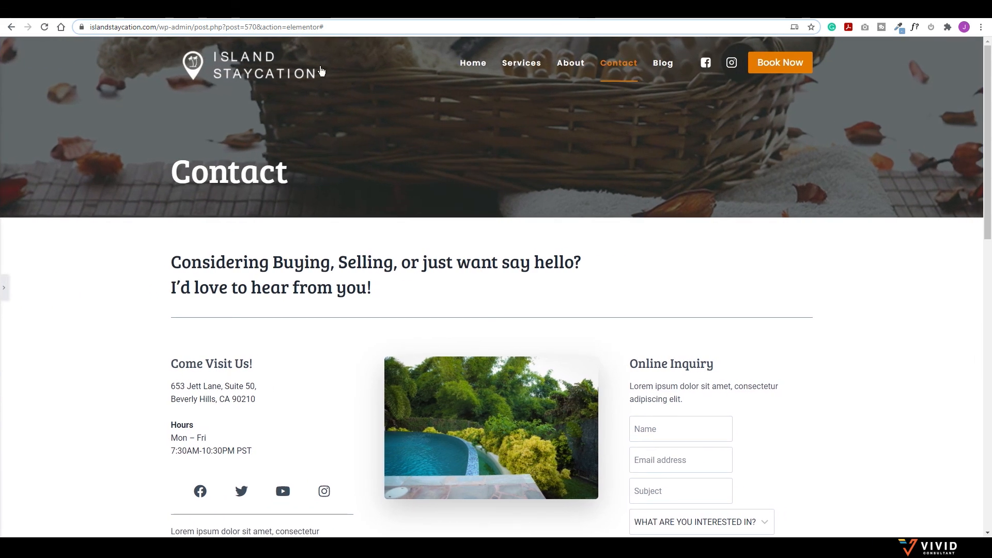
pyautogui.scroll(-5, 302, 177)
pyautogui.scroll(4, 343, 177)
pyautogui.scroll(1, 355, 222)
pyautogui.click(6, 287)
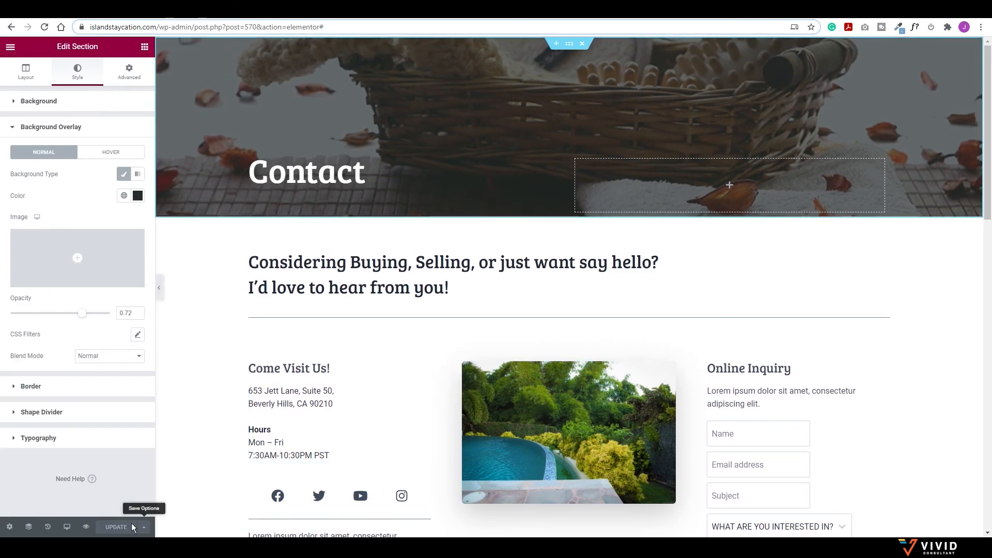
# Step: Preview the site and scroll the live home page through the villa cards and Services section
pyautogui.click(85, 527)
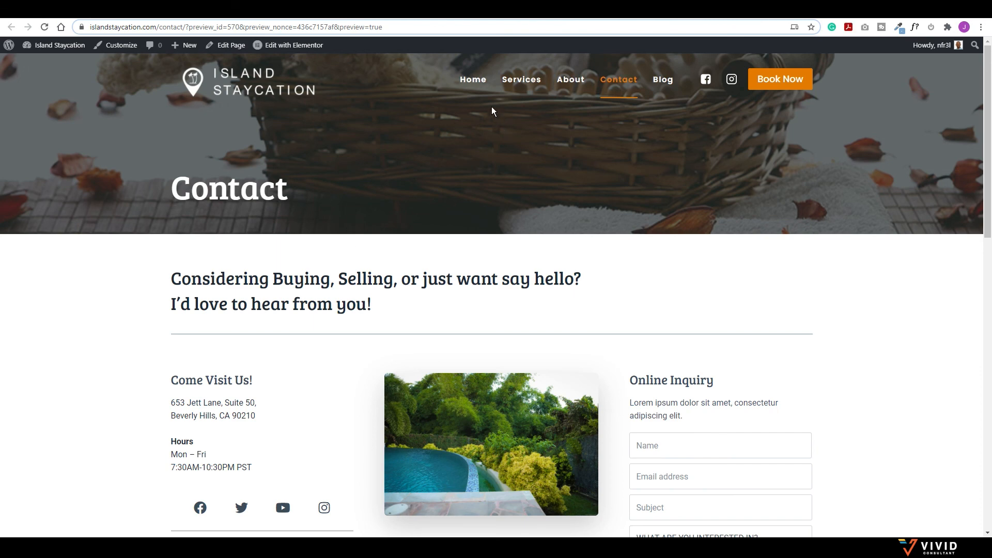
pyautogui.click(475, 80)
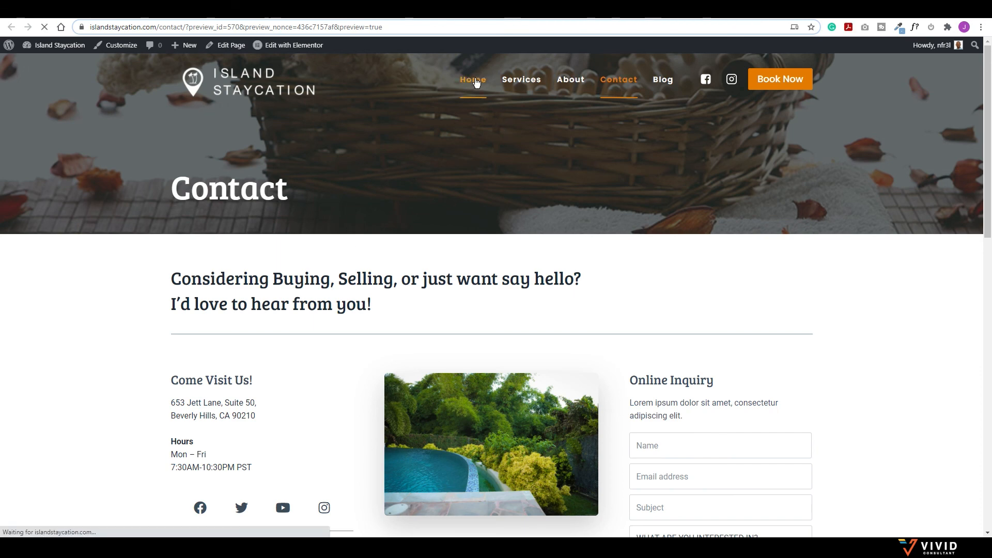
pyautogui.scroll(-3, 429, 176)
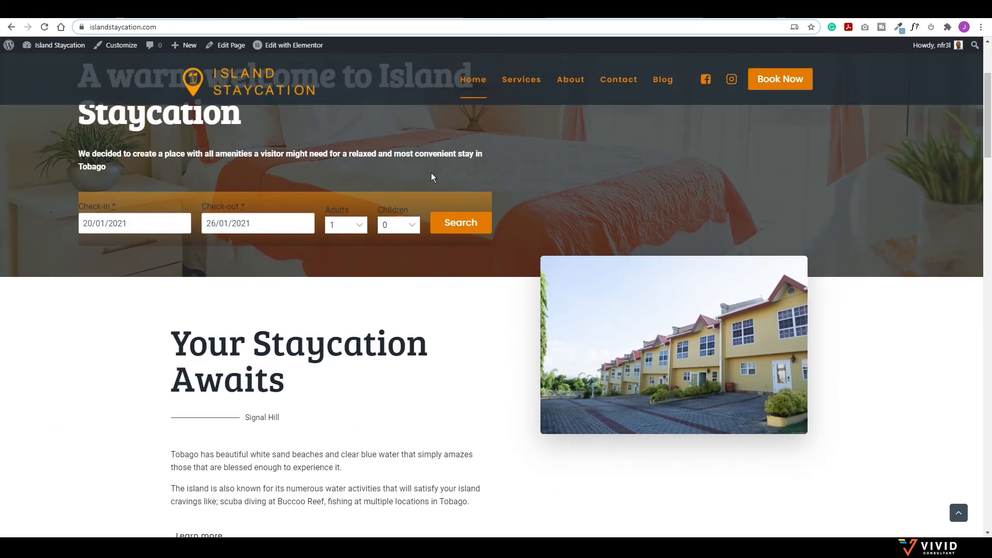
pyautogui.scroll(-10, 431, 175)
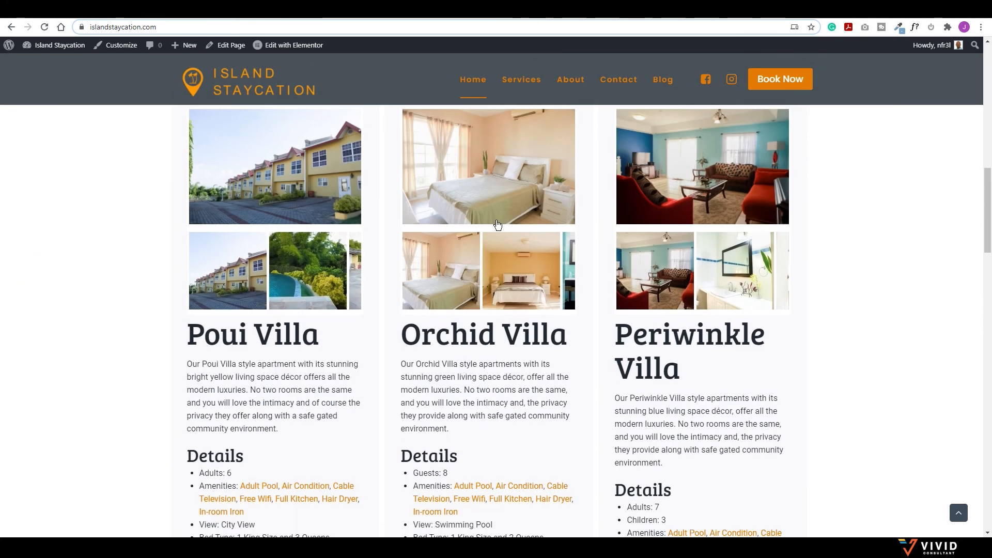
pyautogui.scroll(-6, 327, 304)
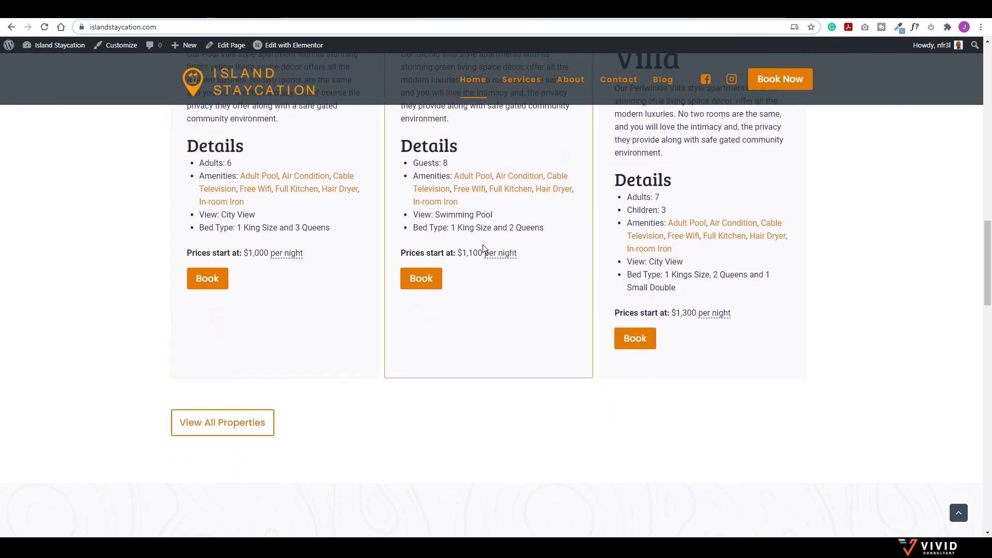
pyautogui.scroll(-8, 690, 238)
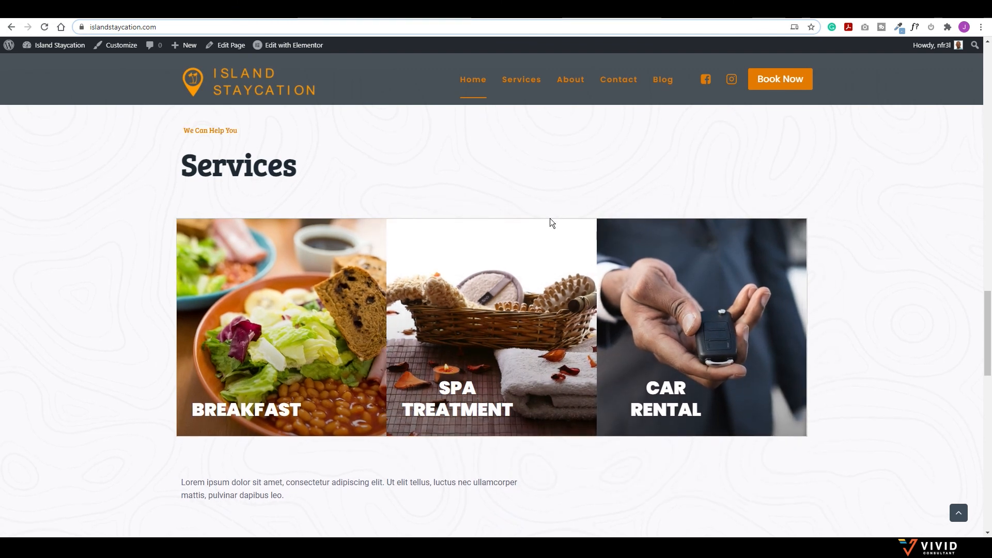
pyautogui.scroll(7, 549, 219)
pyautogui.scroll(15, 550, 218)
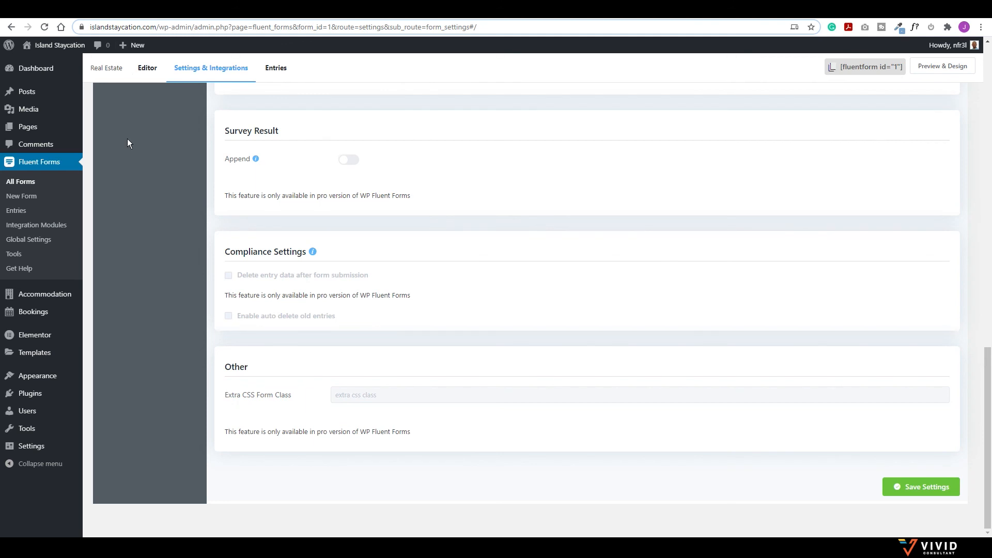
# Step: Open booking #1354 (Orchid Villa) and start a manual payment prefilled with 4800
pyautogui.moveTo(31, 313)
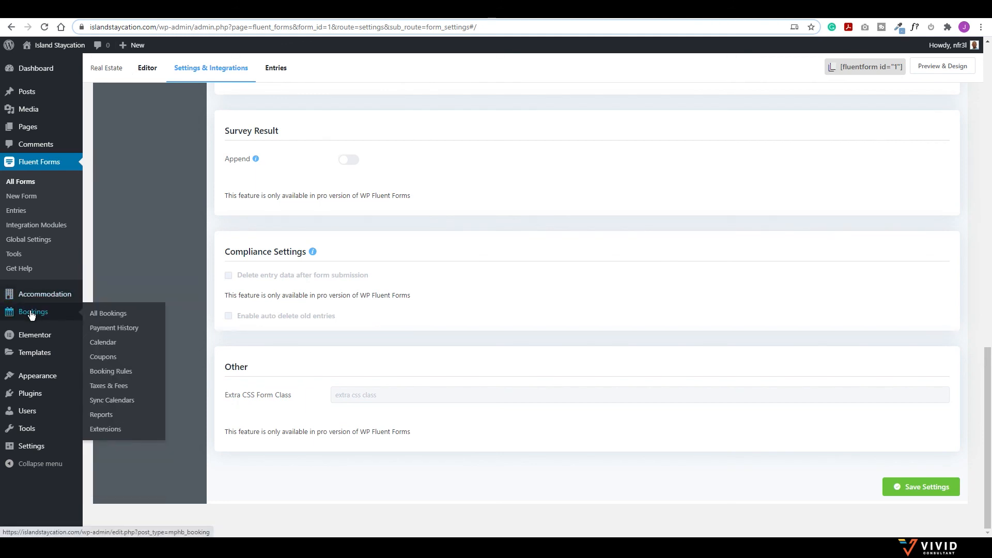
pyautogui.click(30, 312)
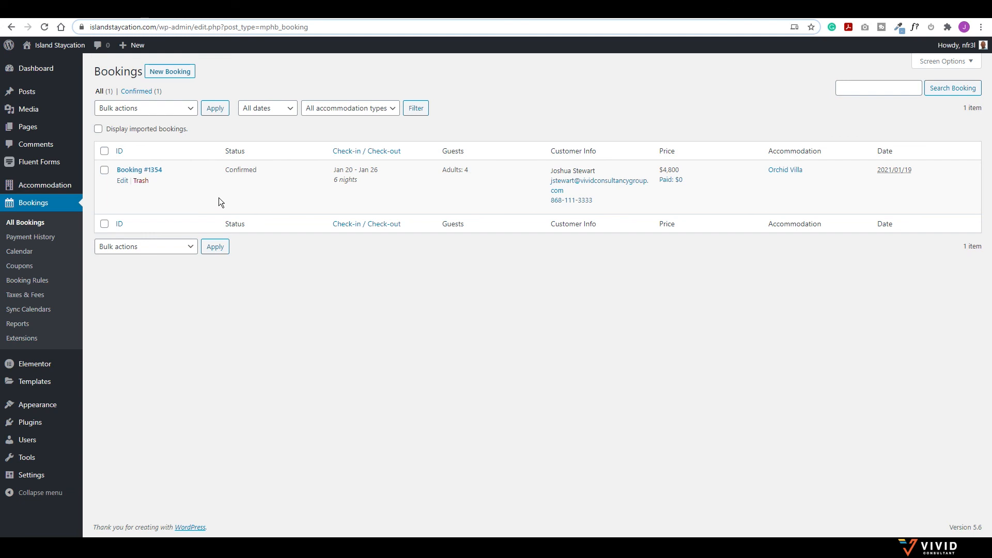
pyautogui.click(123, 182)
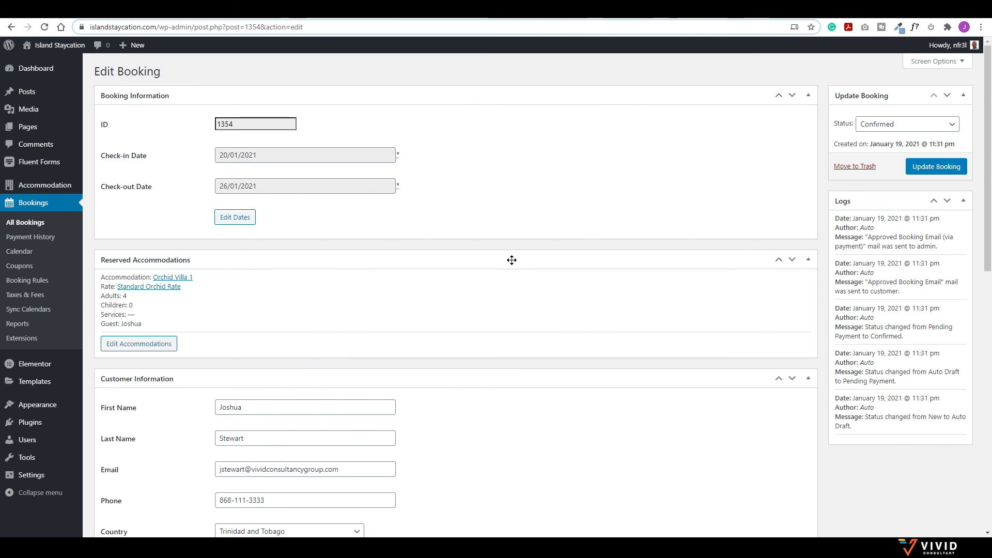
pyautogui.scroll(-11, 511, 260)
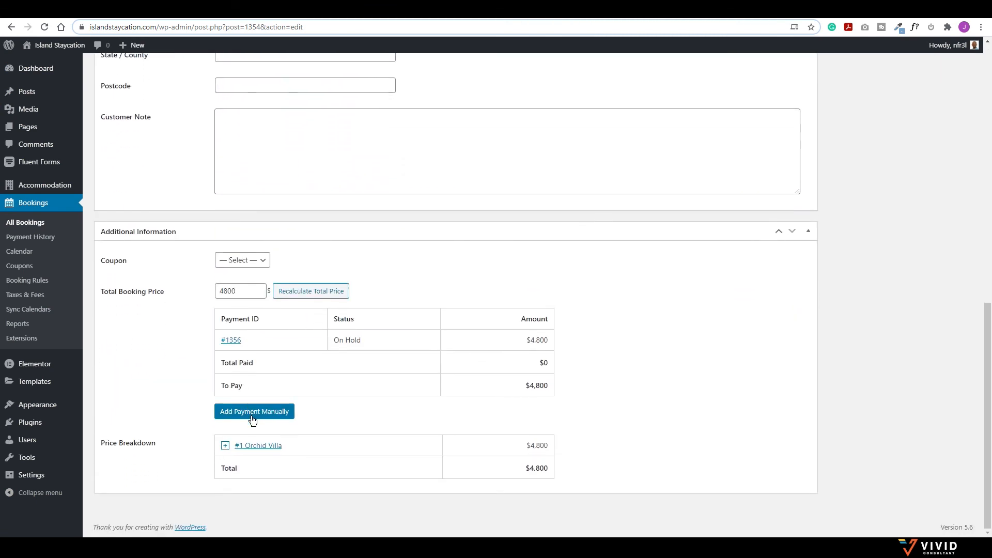
pyautogui.click(257, 412)
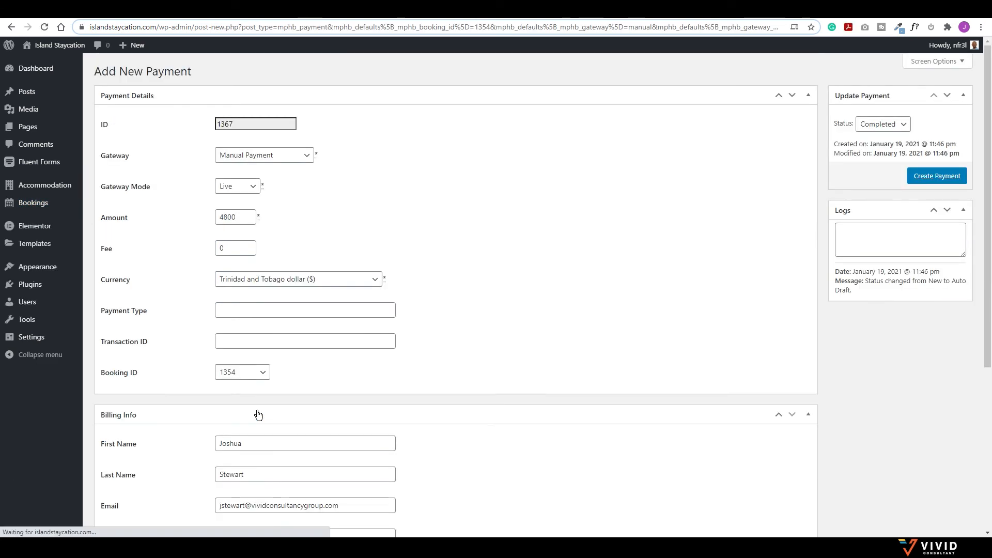
# Step: Set the payment gateway to Direct Bank Transfer and change the amount to 2400
pyautogui.click(284, 156)
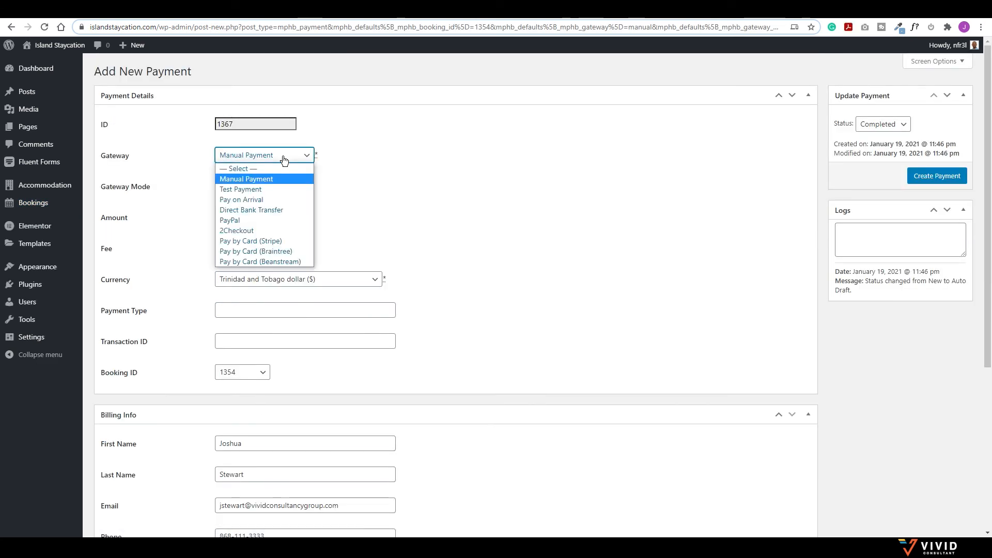
pyautogui.click(243, 210)
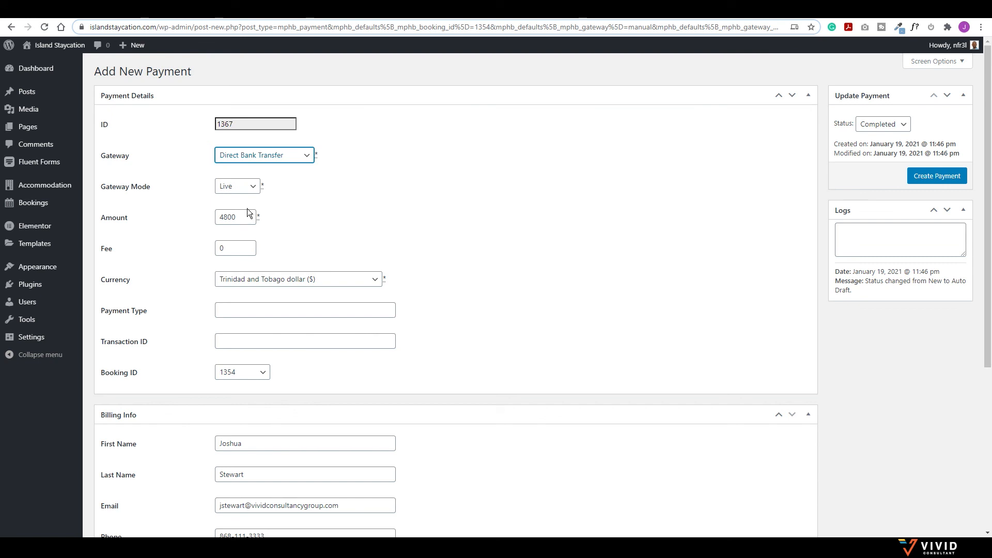
pyautogui.moveTo(238, 218); pyautogui.dragTo(202, 220)
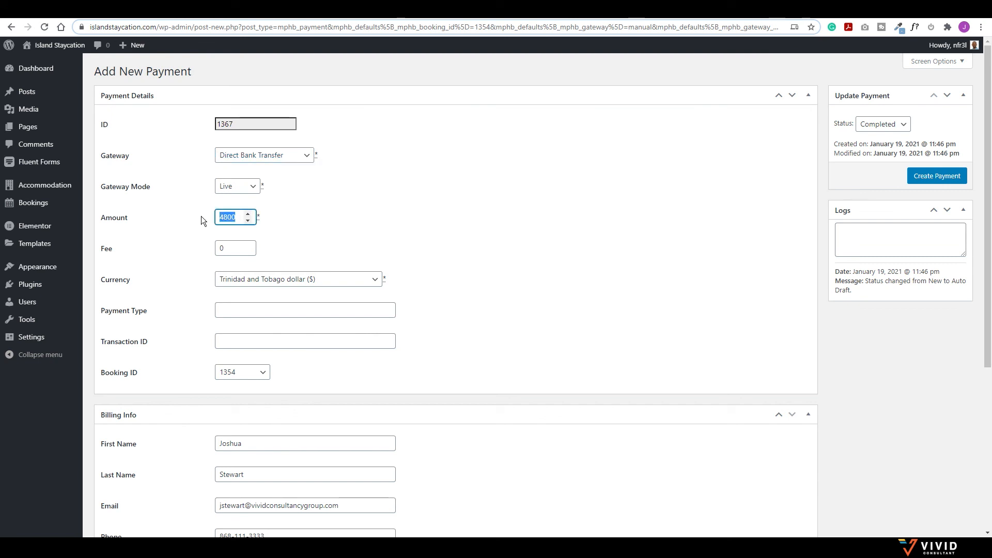
pyautogui.write('2400')
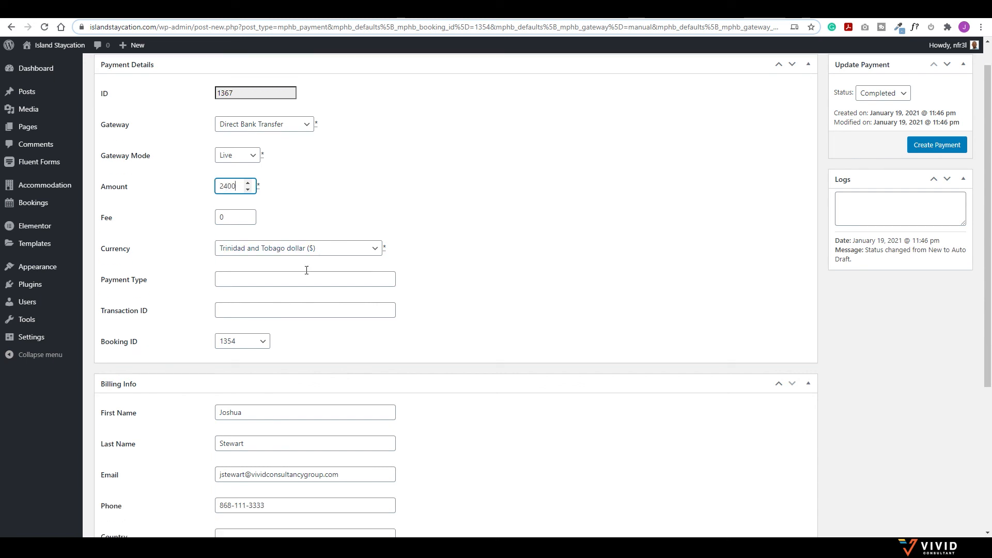
# Step: Set payment type Bank Transfer, enter the transaction ID, create the payment, and return to Bookings
pyautogui.scroll(-1, 305, 267)
pyautogui.click(246, 258)
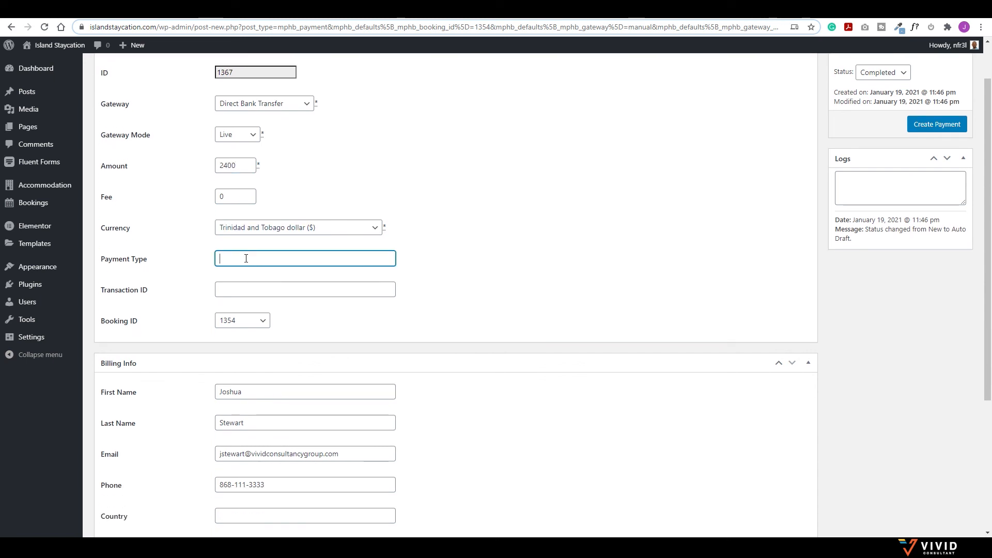
pyautogui.write('Bank Transfer')
pyautogui.click(286, 287)
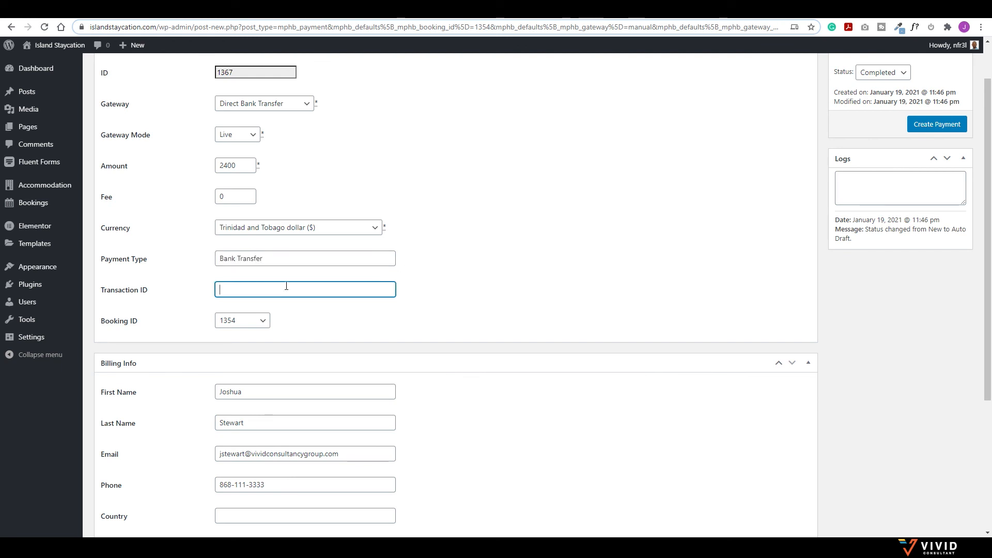
pyautogui.scroll(1, 649, 354)
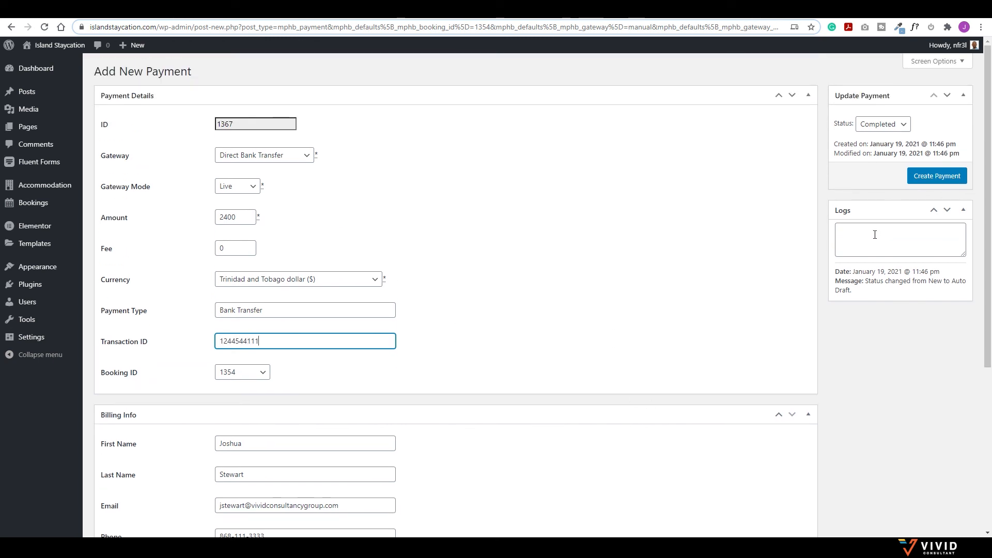
pyautogui.click(931, 173)
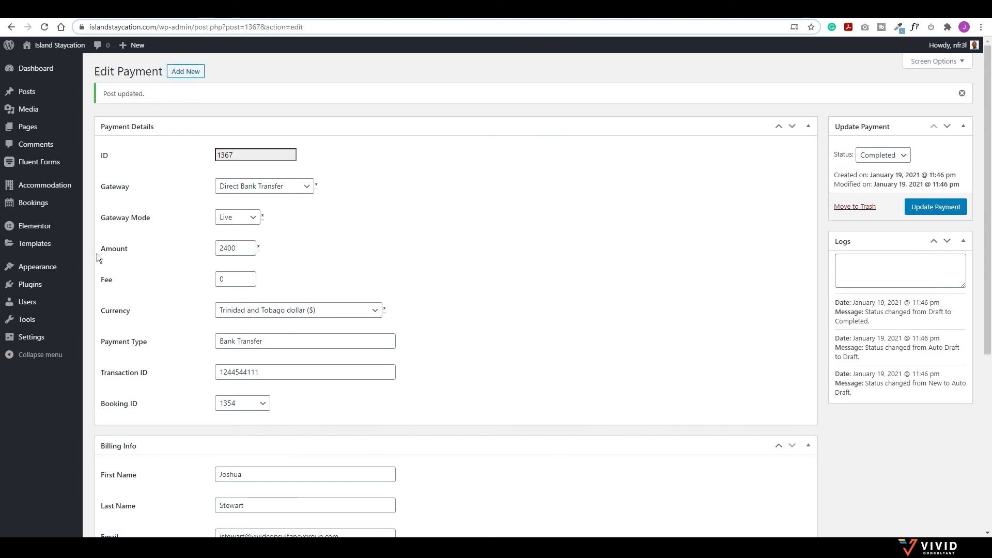
pyautogui.click(33, 203)
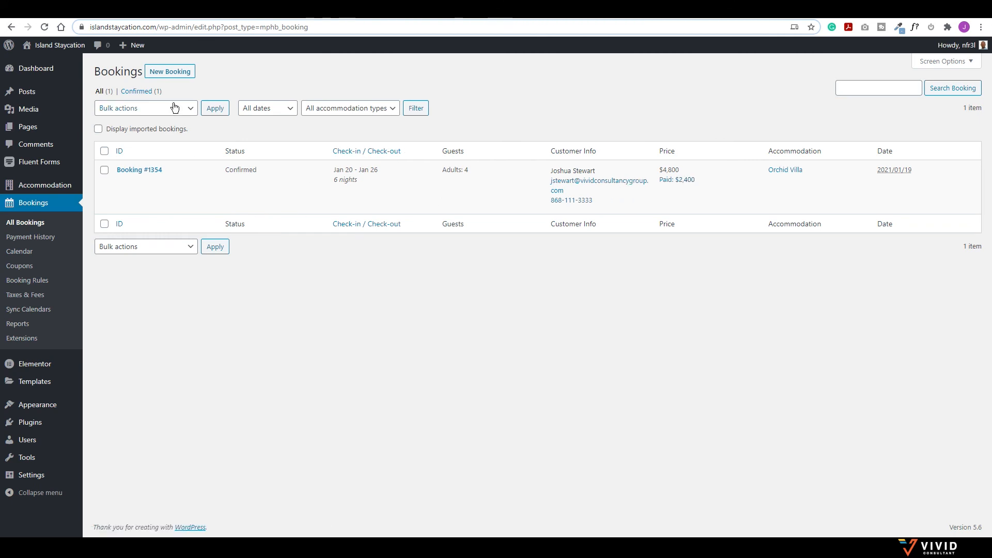
# Step: Search new-booking availability for a 28 January 2021 check-in, listing Poui, Orchid and Periwinkle Villa
pyautogui.click(166, 74)
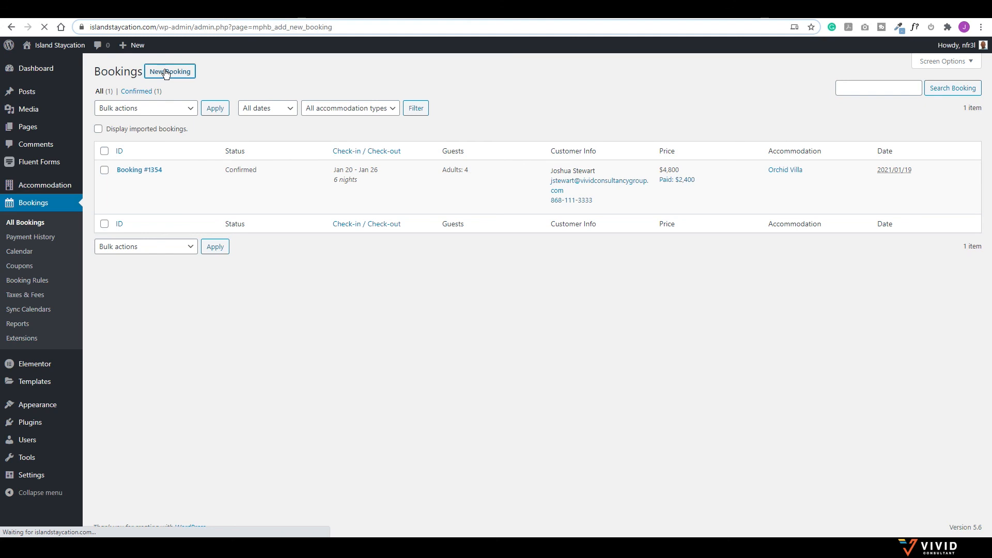
pyautogui.click(181, 124)
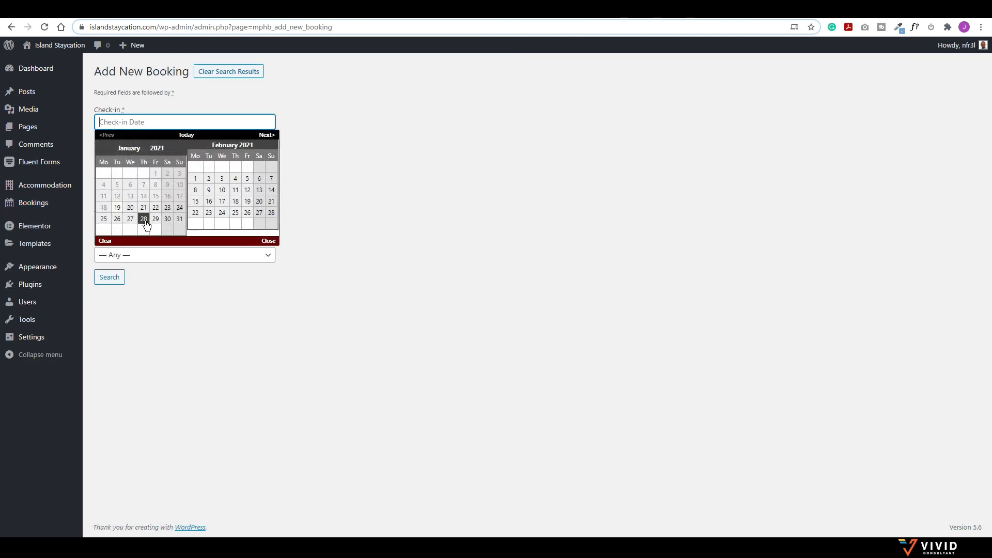
pyautogui.click(143, 218)
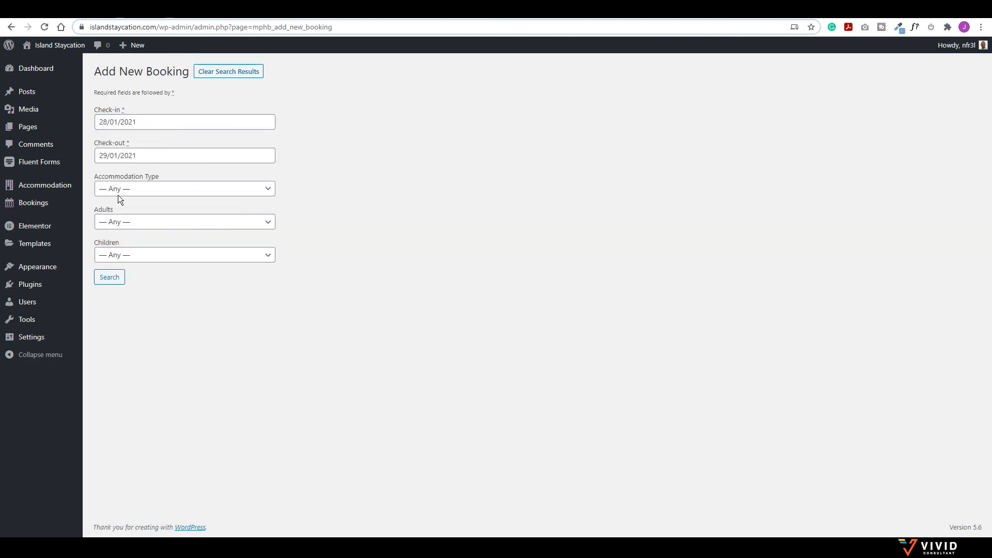
pyautogui.click(109, 278)
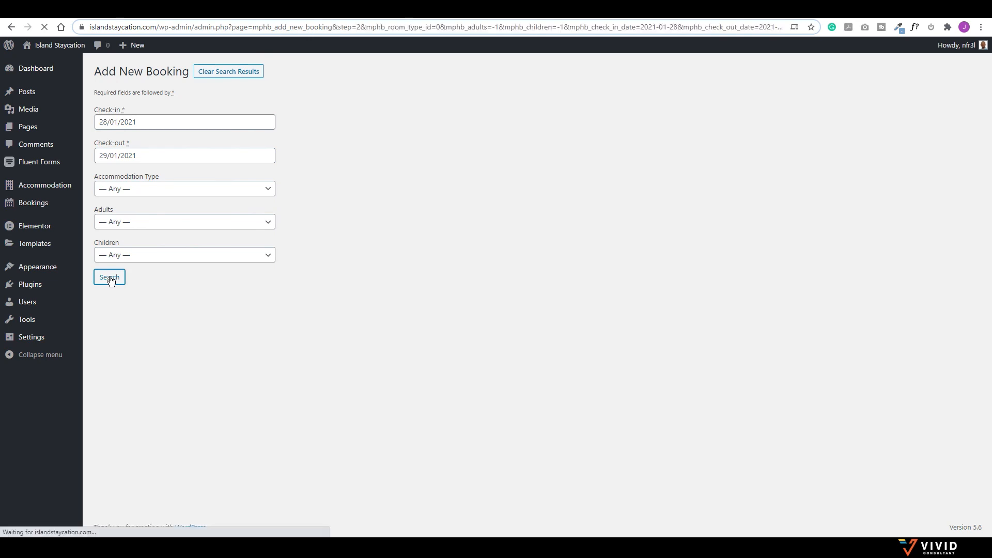
pyautogui.scroll(-1, 299, 318)
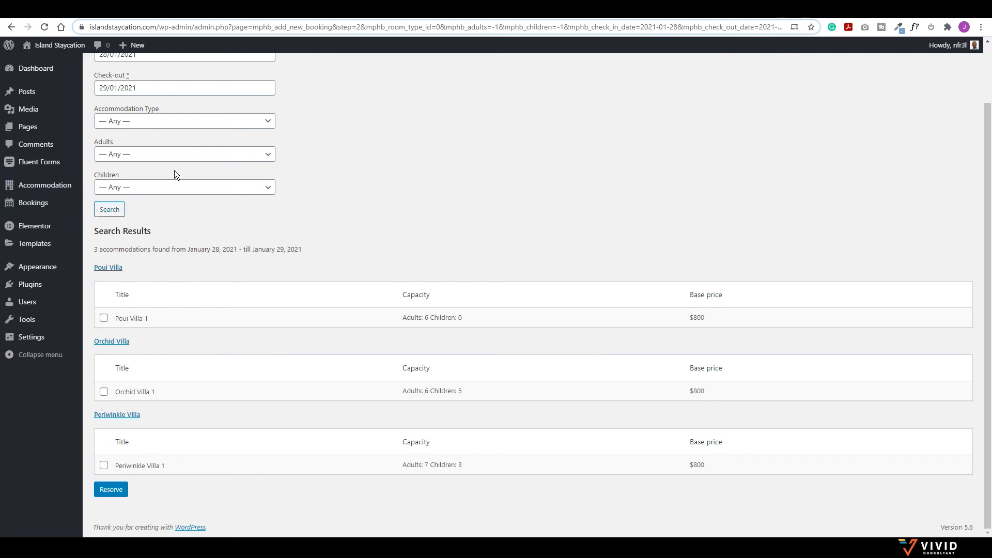
pyautogui.scroll(2, 331, 208)
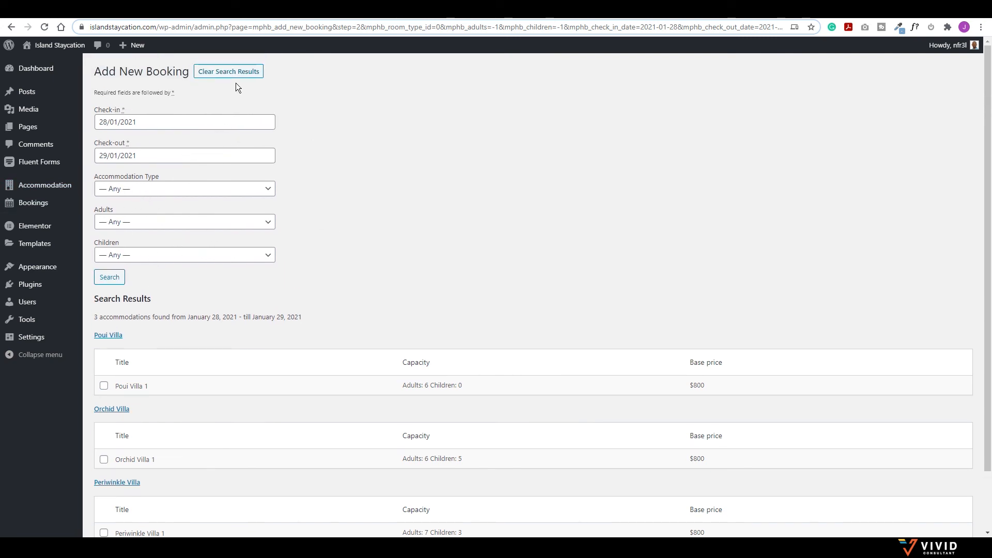
pyautogui.moveTo(30, 207)
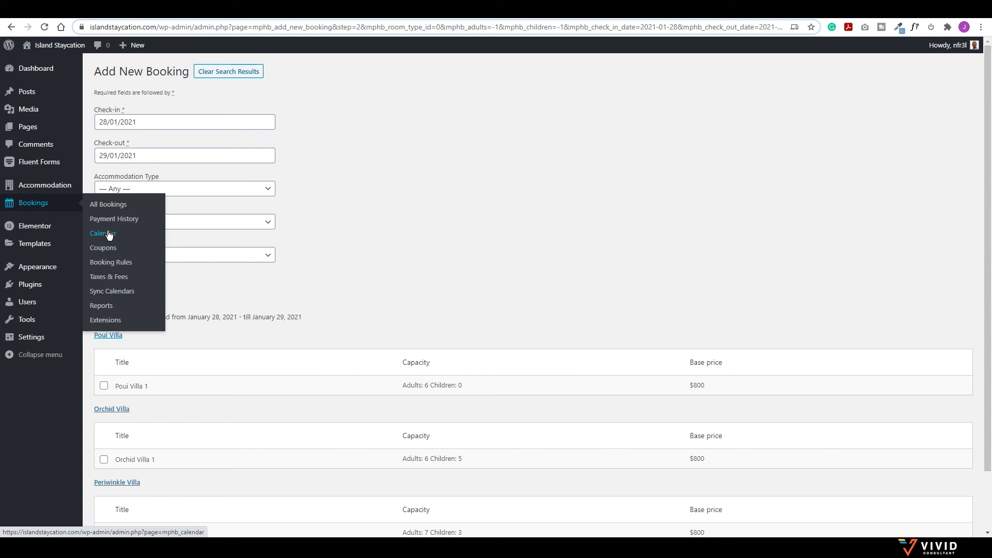
# Step: View the booking calendar timeline, then go to Sync Calendars to see each villa's iCal export link
pyautogui.click(106, 235)
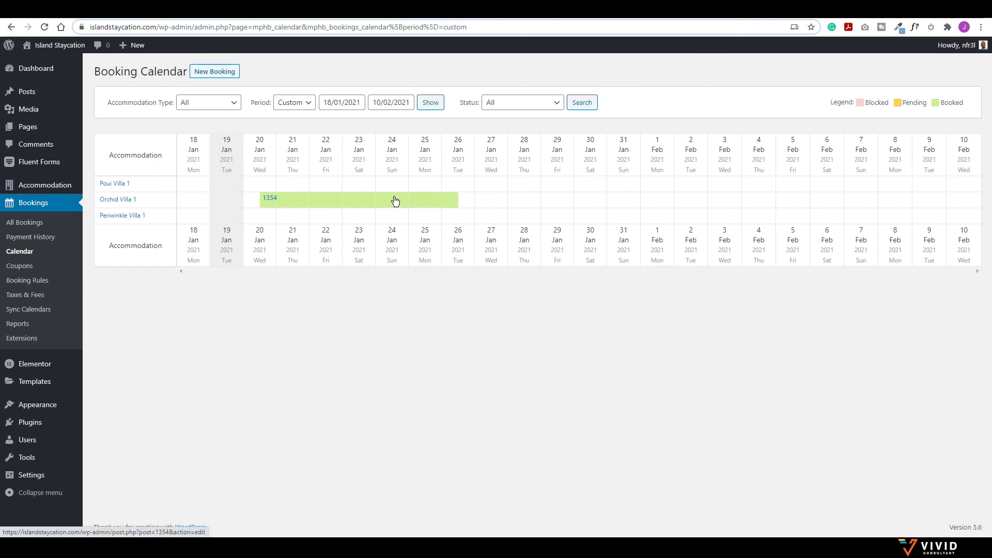
pyautogui.moveTo(392, 204)
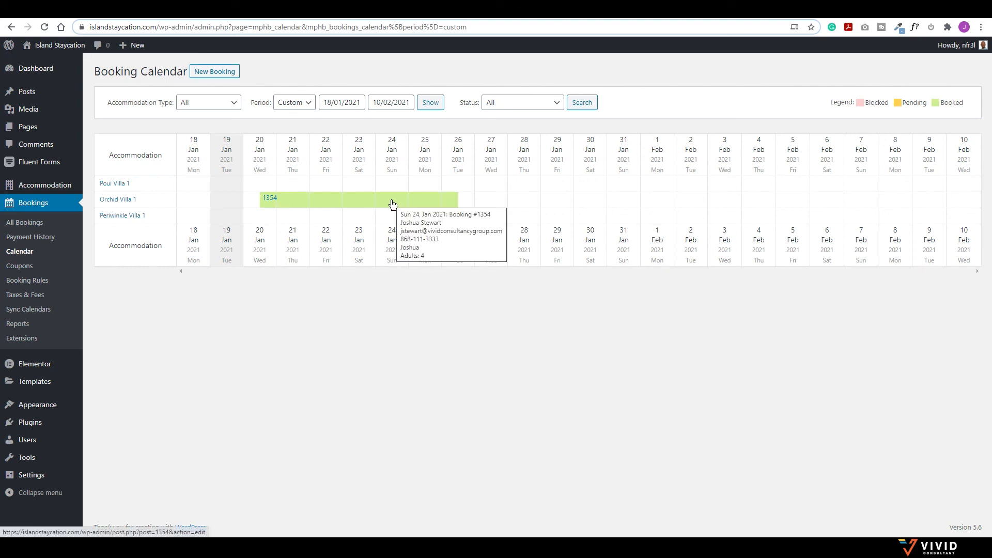
pyautogui.click(21, 311)
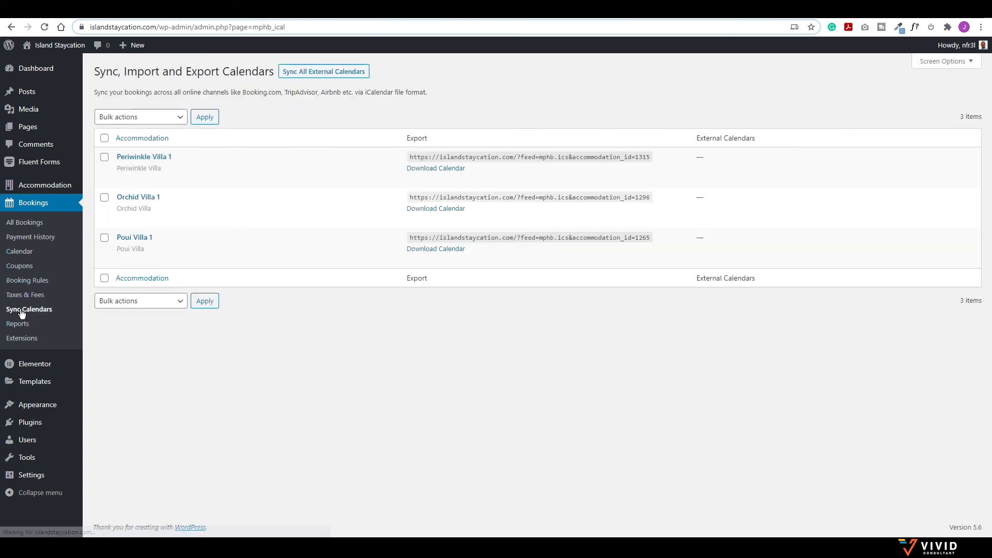